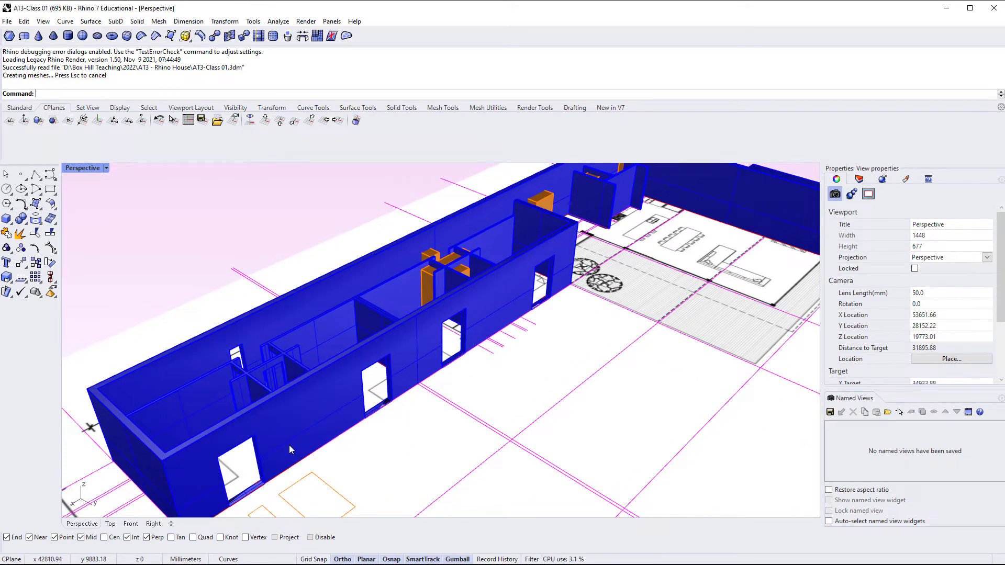
Examine the house model's walls, window openings and orange box extrusions from both long sides of the bedroom wing.
right_drag(510, 325, 457, 352)
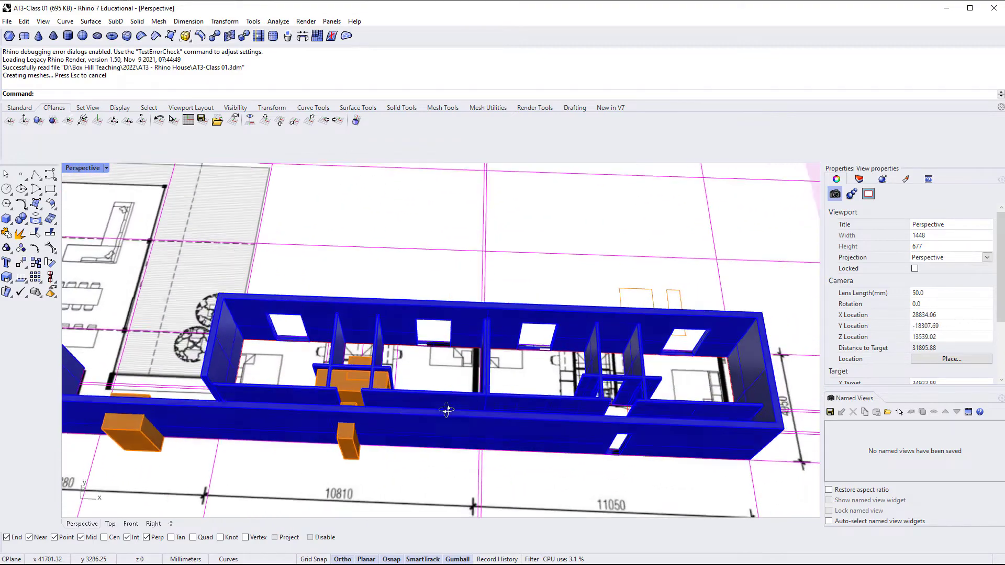
scroll(457, 352, up, 8)
right_drag(375, 421, 463, 360)
scroll(463, 360, down, 5)
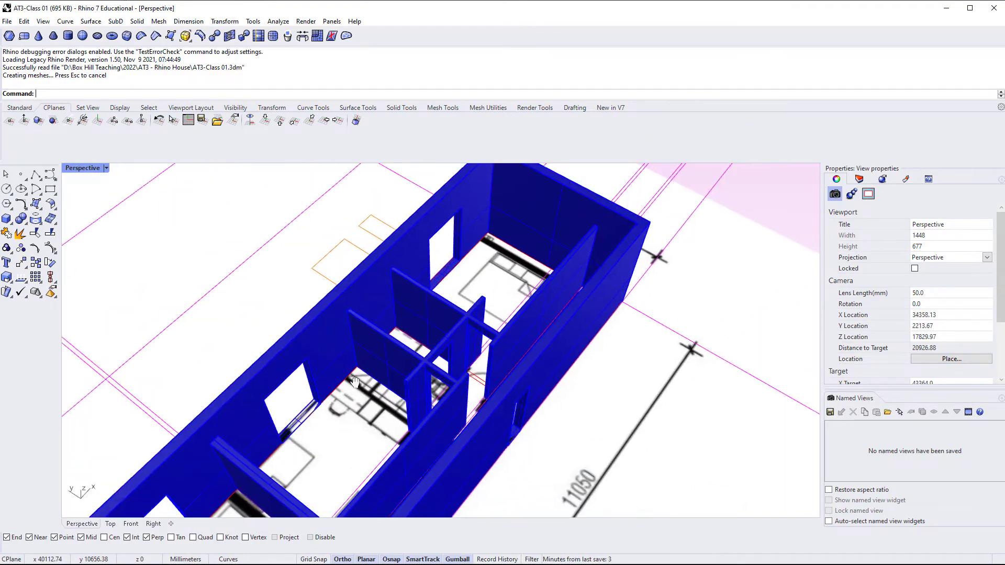
scroll(458, 301, up, 4)
scroll(459, 302, down, 6)
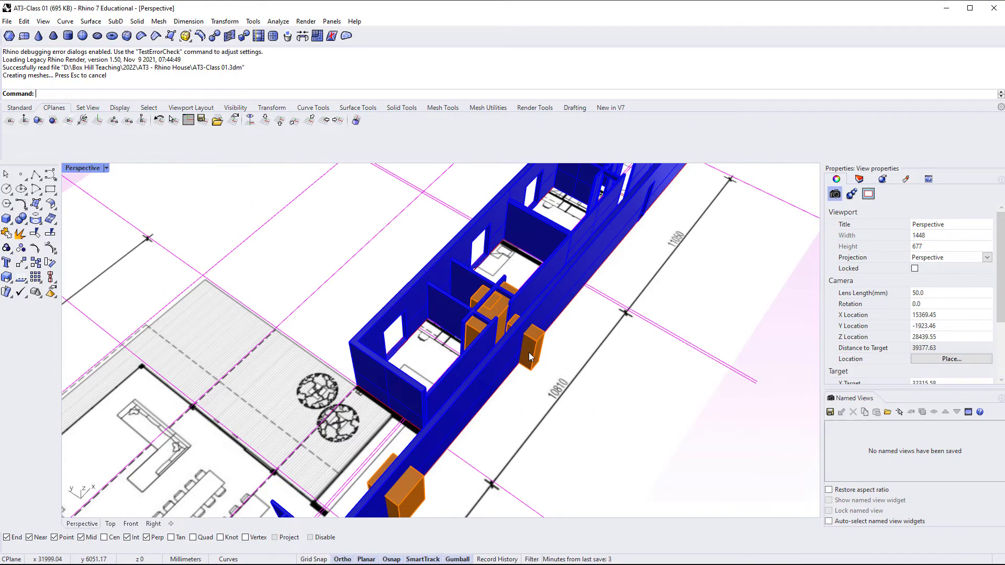
right_drag(434, 402, 487, 457)
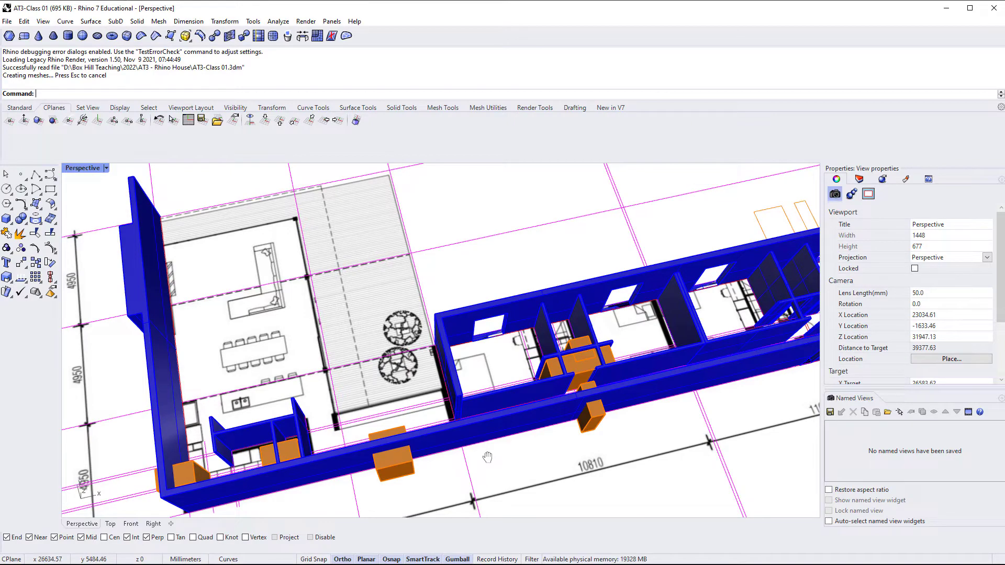
shift+right_drag(286, 434, 155, 332)
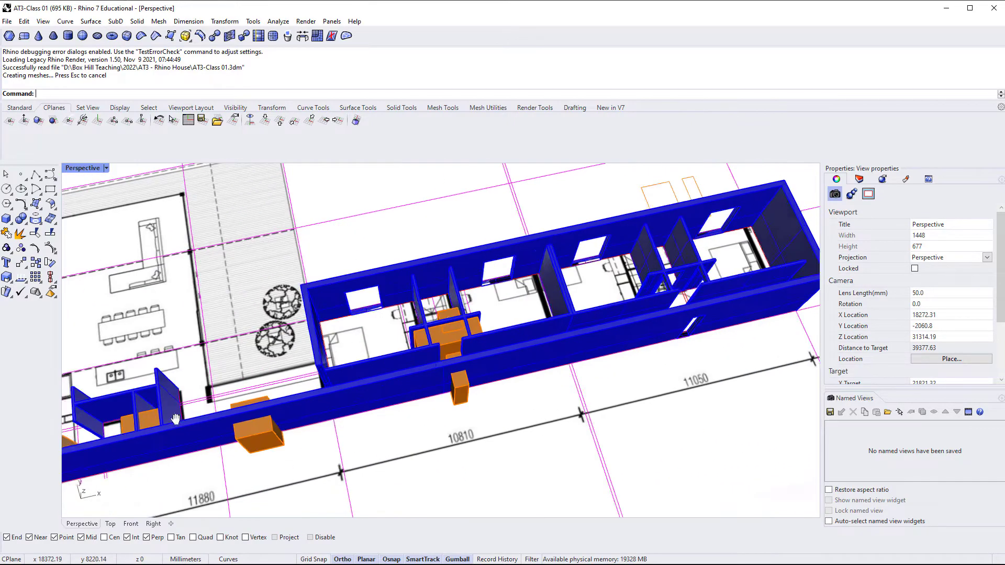
scroll(428, 332, up, 8)
shift+right_drag(428, 331, 411, 296)
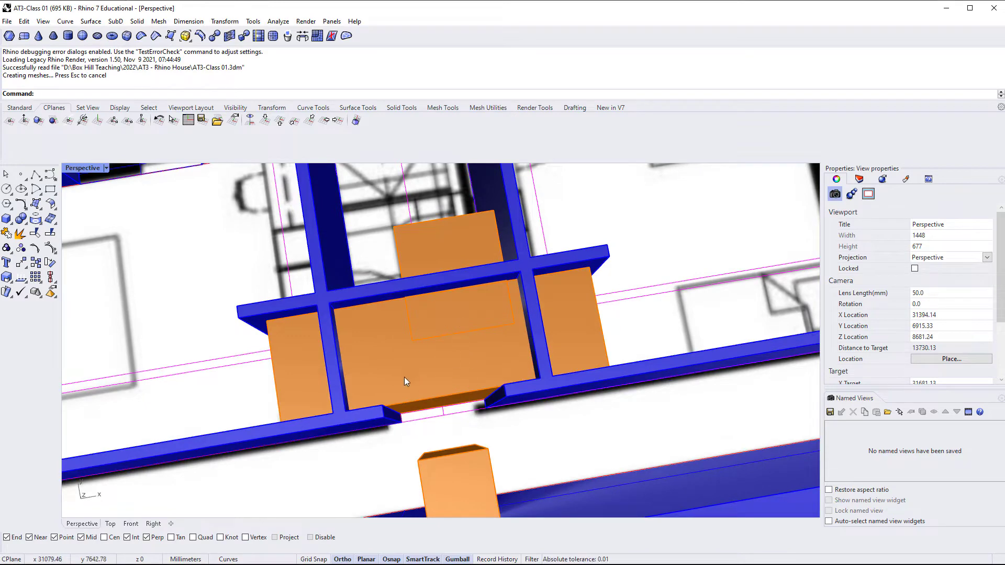
Inspect the orange closed extrusions crossing the partition walls between the two bedrooms by selecting them individually.
right_drag(404, 377, 518, 301)
click(459, 225)
click(470, 340)
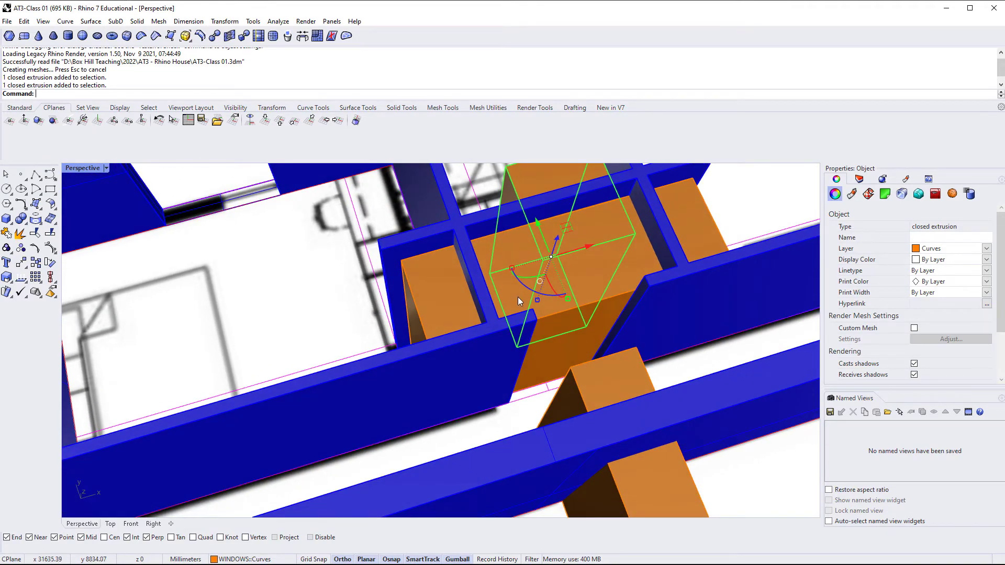
click(438, 286)
key(Escape)
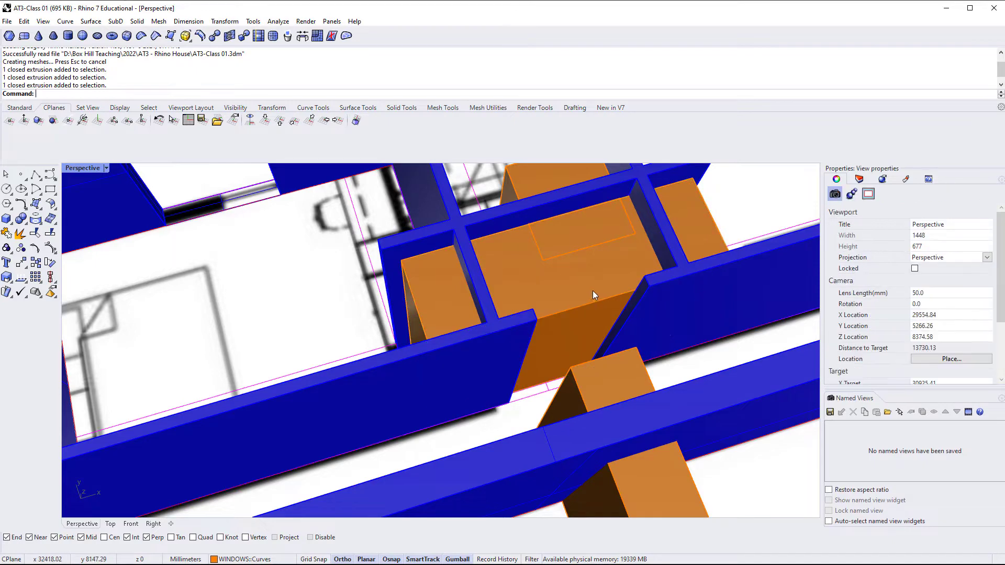
right_drag(592, 295, 386, 322)
click(387, 322)
scroll(389, 319, up, 5)
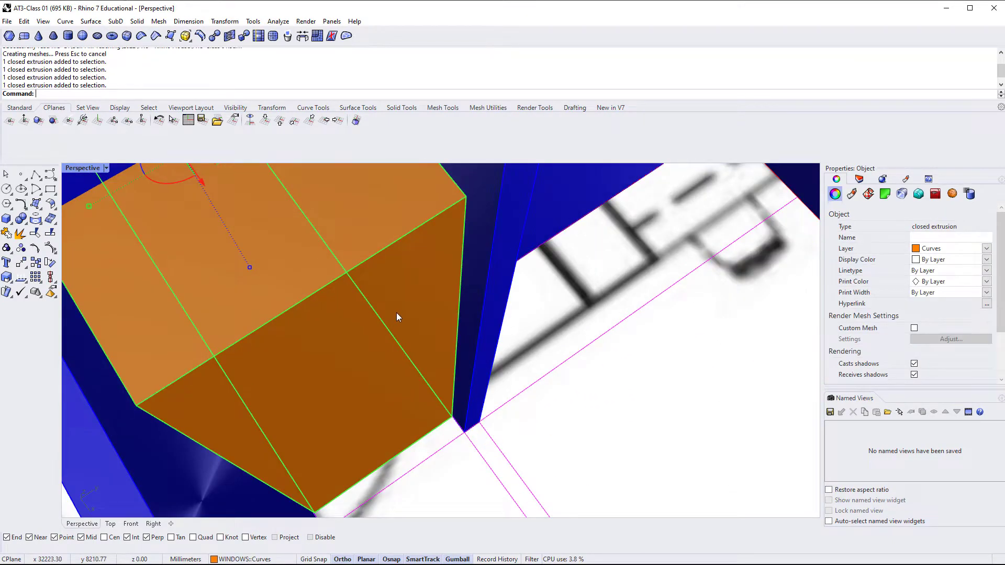
scroll(397, 312, down, 5)
key(Escape)
shift+right_drag(396, 307, 431, 314)
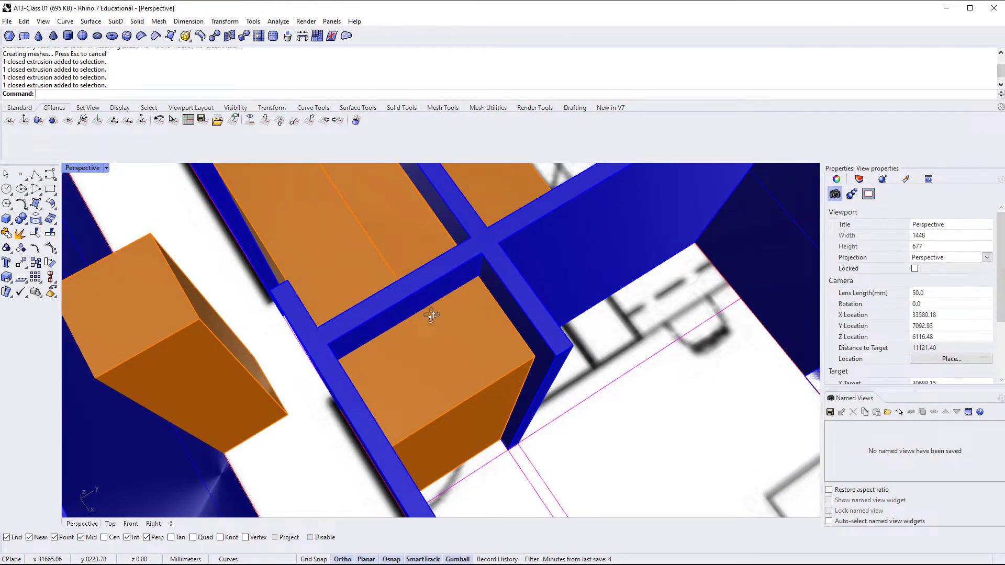
Zoom to the orange extrusion in the narrow side compartment and check how it passes through the partition wall.
click(447, 345)
right_drag(421, 353, 330, 368)
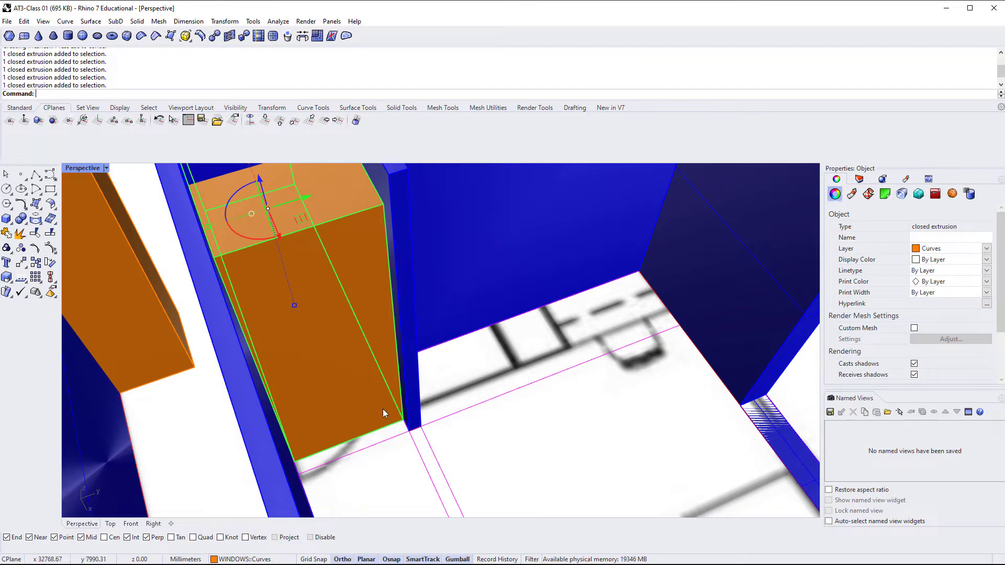
right_drag(340, 231, 349, 283)
text(ZS)
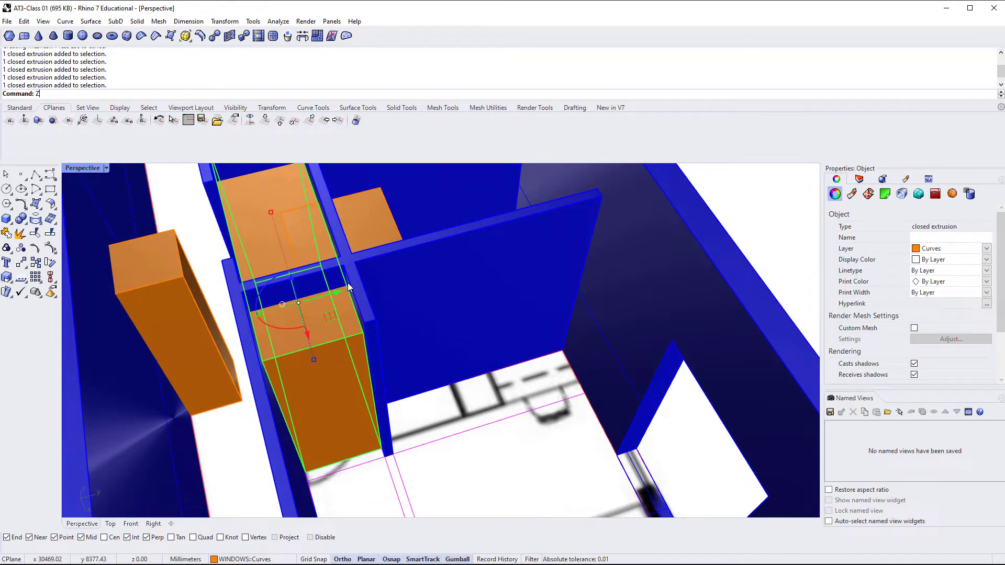
key(Return)
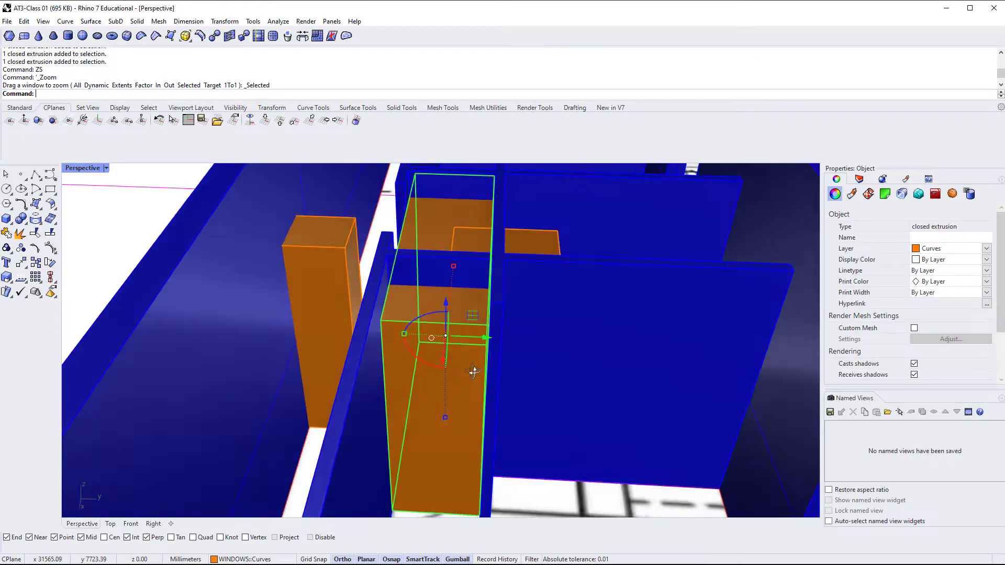
key(Escape)
right_drag(468, 328, 422, 375)
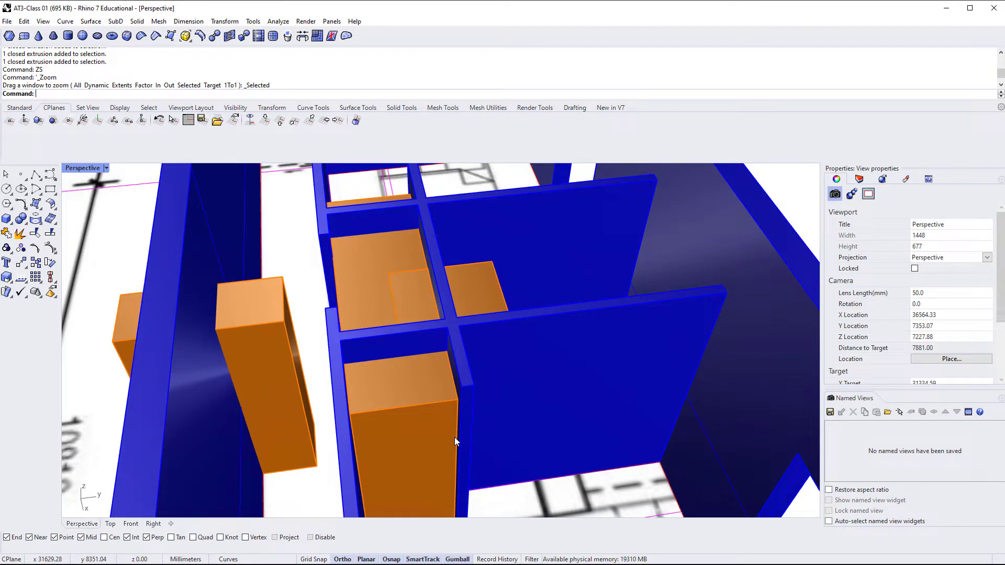
right_drag(401, 320, 367, 369)
Check the extrusion crossing the rear partition and the long one spanning all three compartments.
click(443, 390)
right_drag(444, 390, 266, 326)
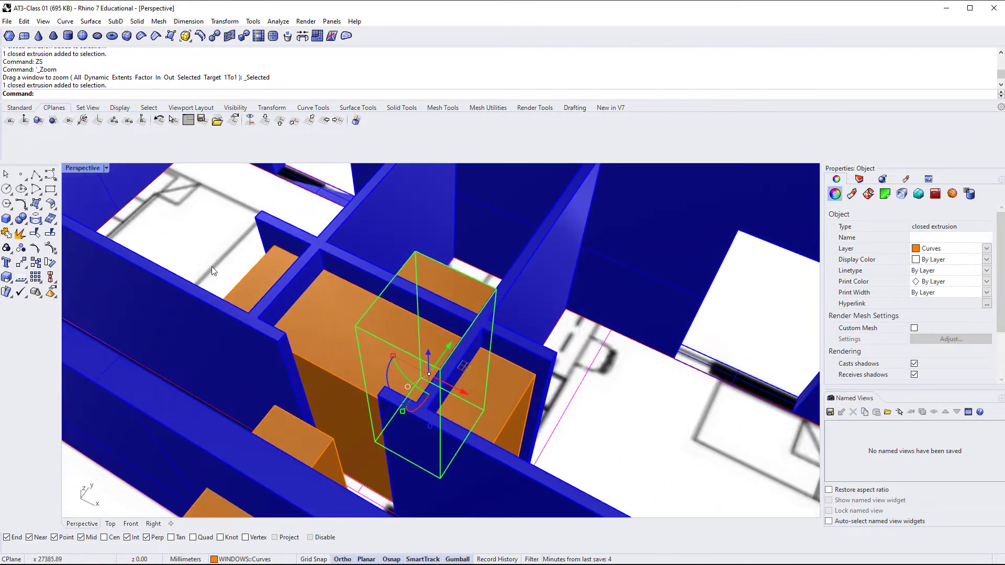
click(508, 432)
right_drag(508, 432, 292, 323)
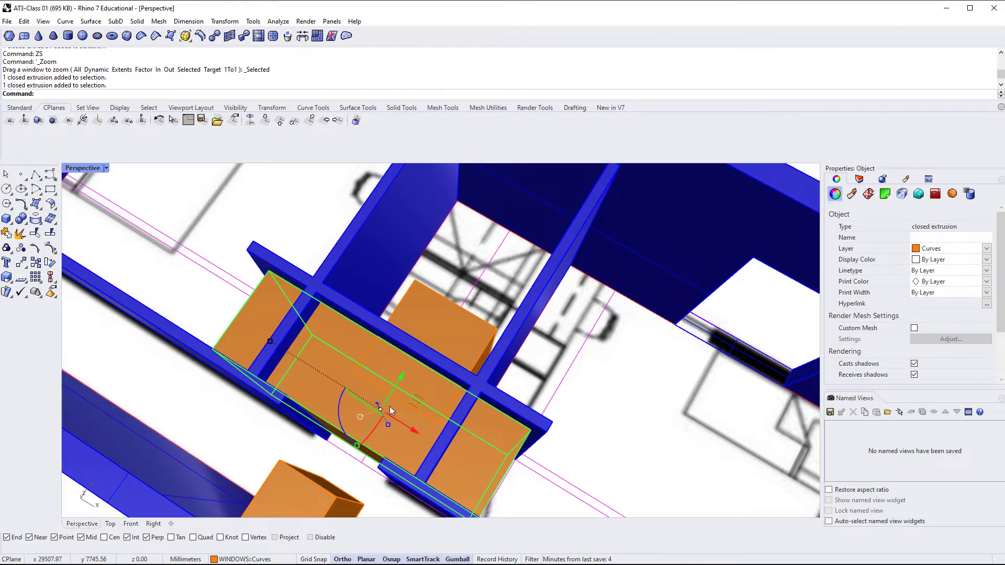
right_drag(374, 394, 473, 374)
Inspect the narrow extrusion passing through the long exterior wall near the 10810 dimension.
click(475, 483)
scroll(478, 480, down, 5)
right_drag(481, 475, 438, 308)
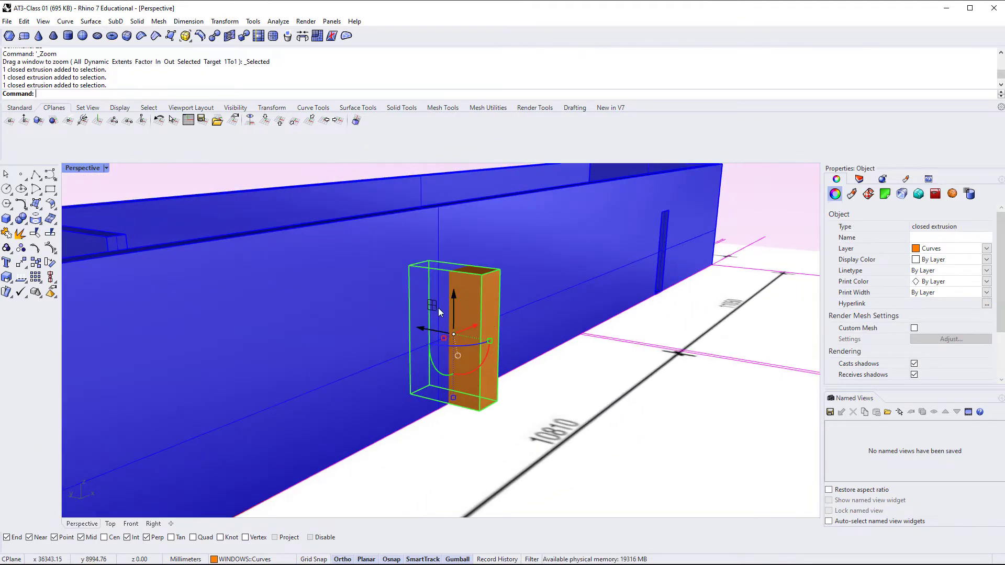
right_drag(512, 332, 379, 363)
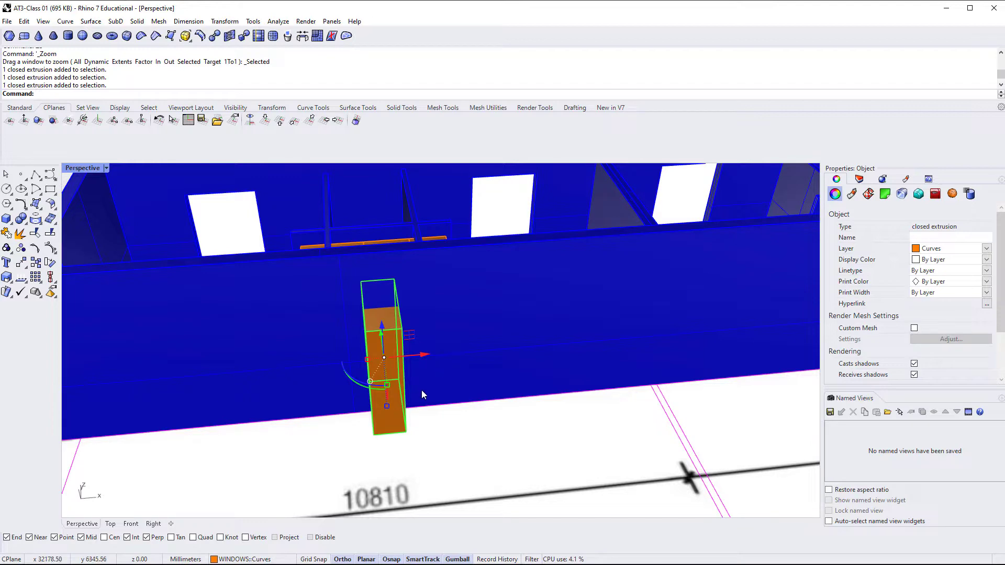
right_drag(378, 414, 435, 379)
click(471, 447)
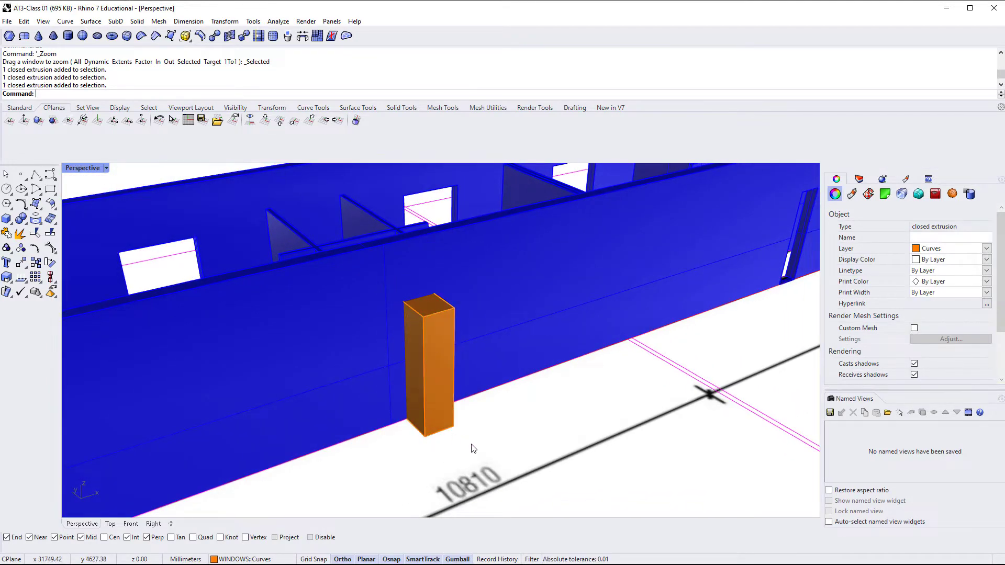
Examine the wider extrusion passing through the long exterior wall near the 11880 dimension.
scroll(470, 447, down, 5)
shift+right_drag(359, 460, 502, 356)
right_drag(502, 356, 384, 400)
click(338, 416)
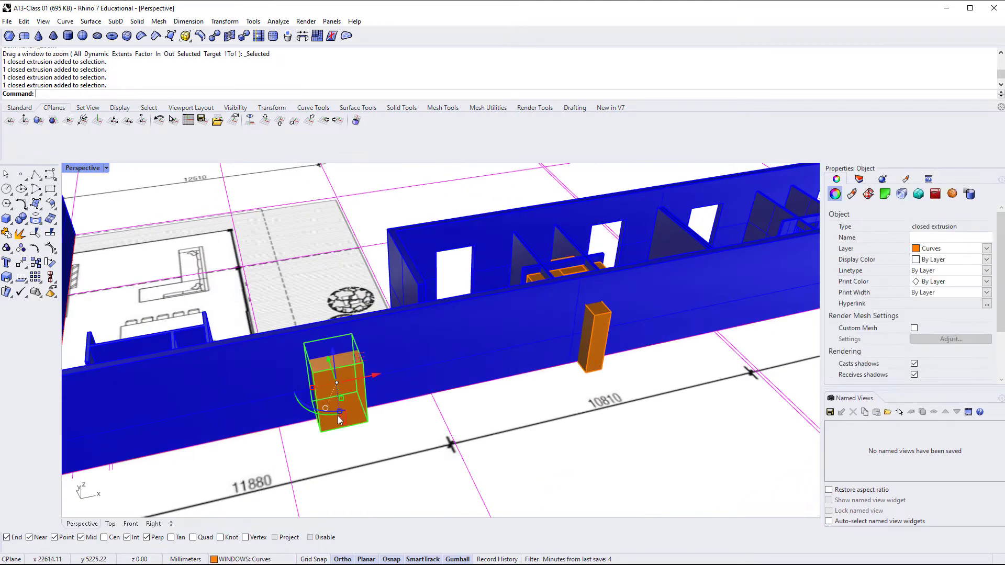
scroll(338, 416, up, 5)
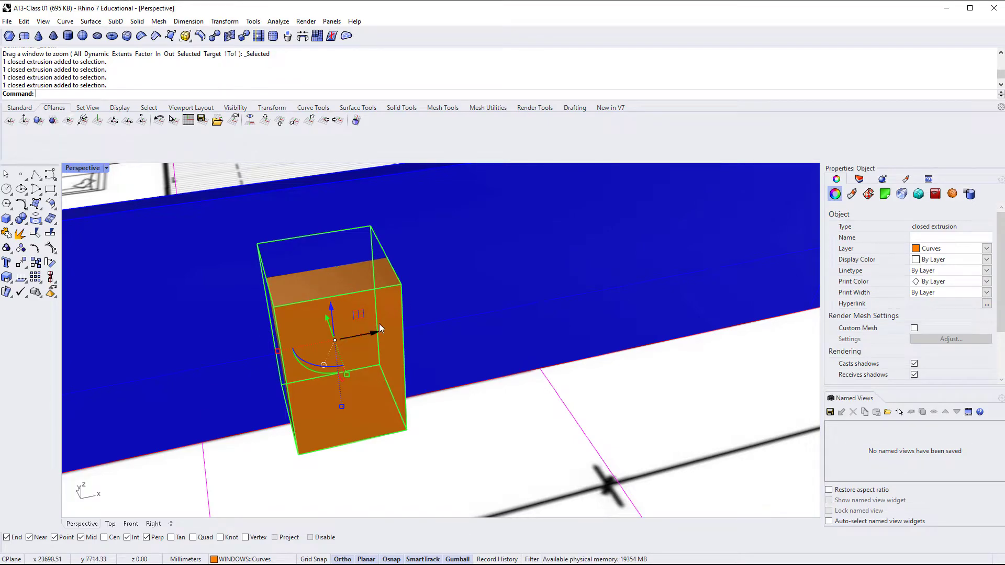
scroll(386, 347, down, 4)
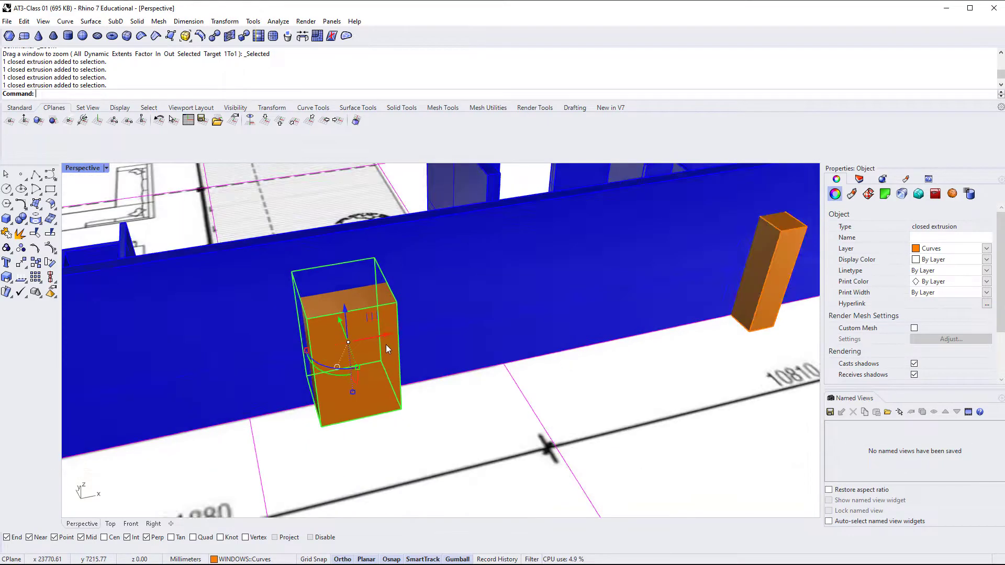
right_drag(387, 345, 369, 400)
Zoom to the extrusion crossing the partition wall behind the kitchen and view it from both sides.
shift+right_drag(259, 392, 446, 391)
click(519, 397)
scroll(519, 397, up, 5)
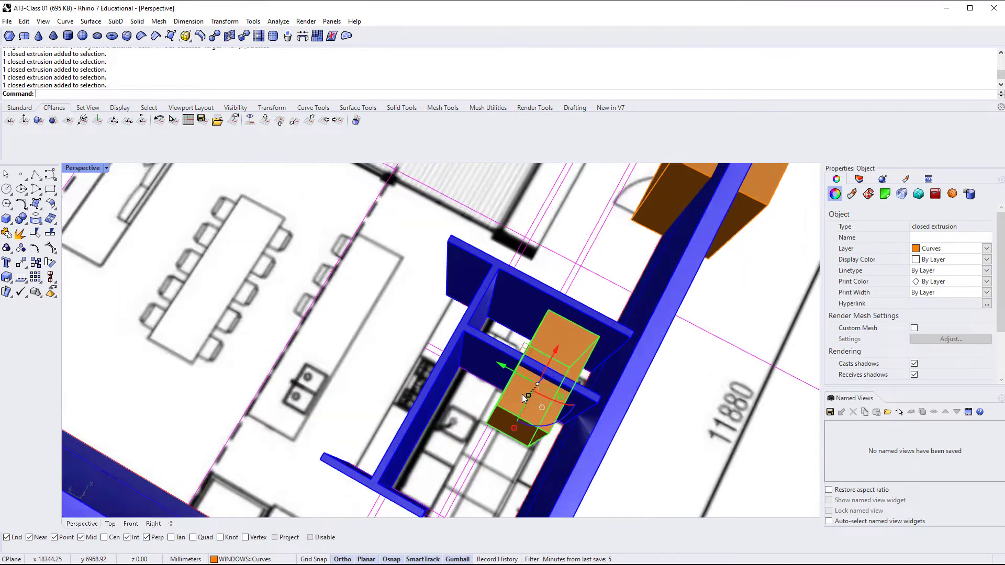
right_click(539, 403)
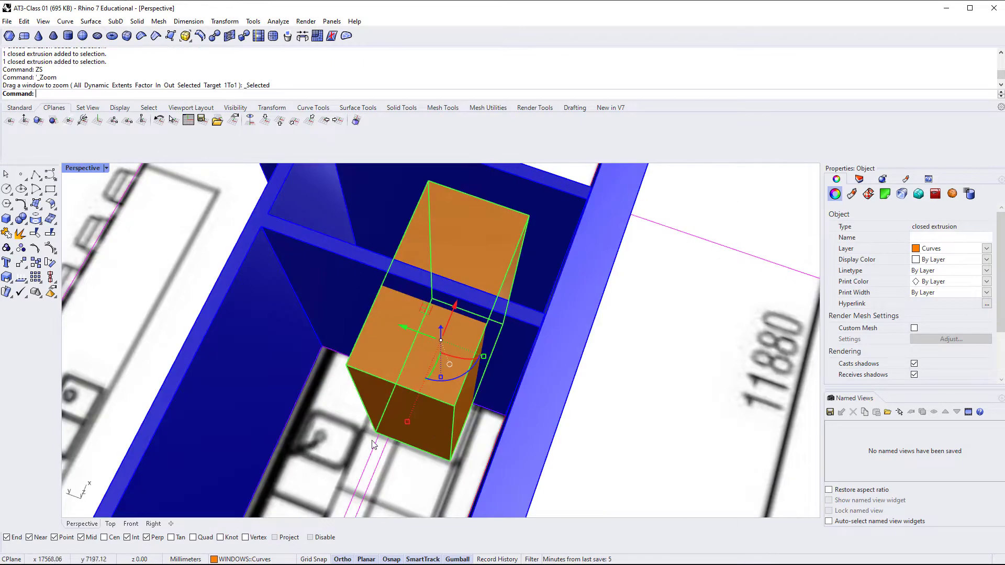
right_drag(539, 404, 463, 394)
key(Escape)
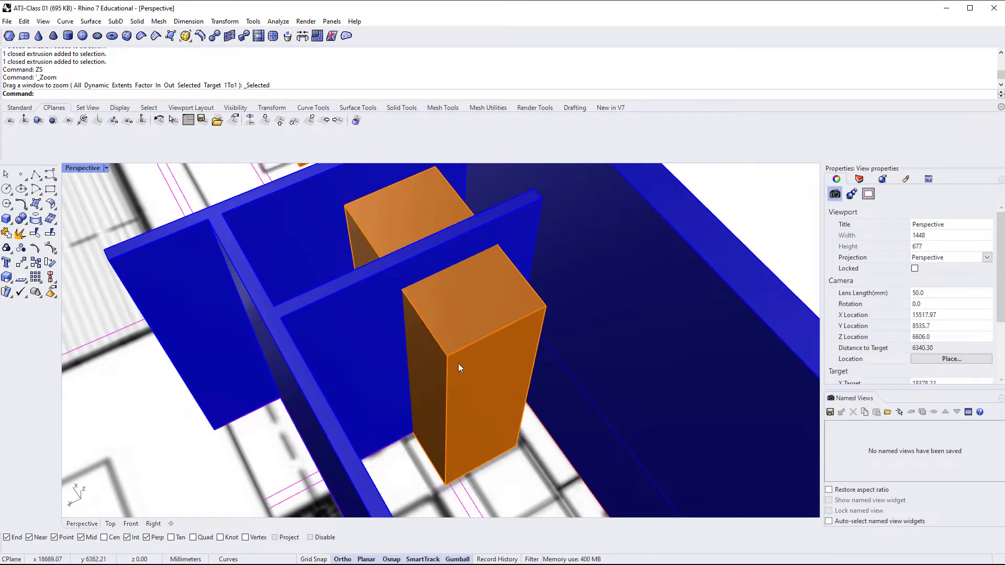
scroll(504, 362, down, 5)
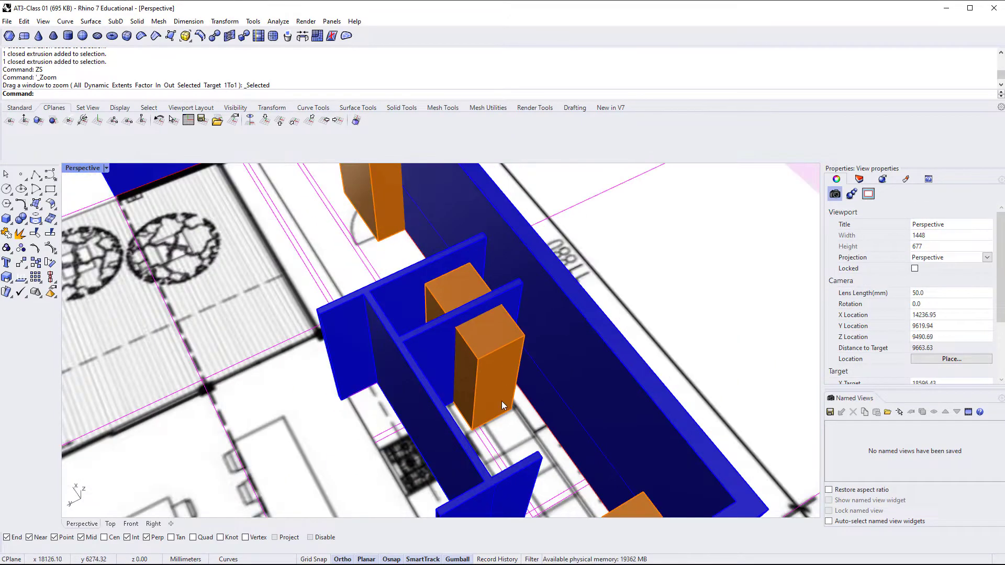
Inspect the extrusion passing through the short end wall near the corner of the house.
right_drag(501, 401, 491, 447)
click(487, 485)
scroll(488, 484, up, 6)
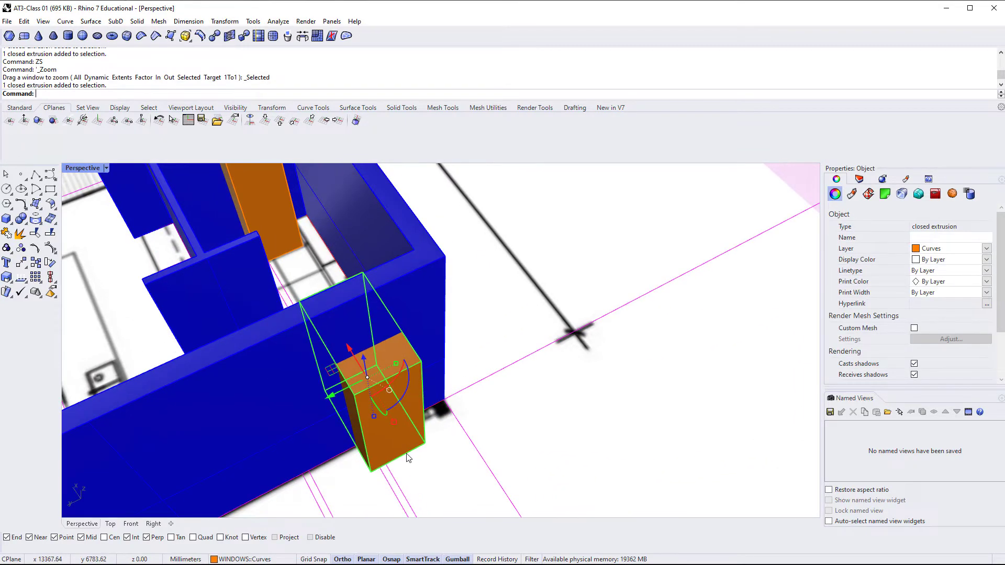
key(Escape)
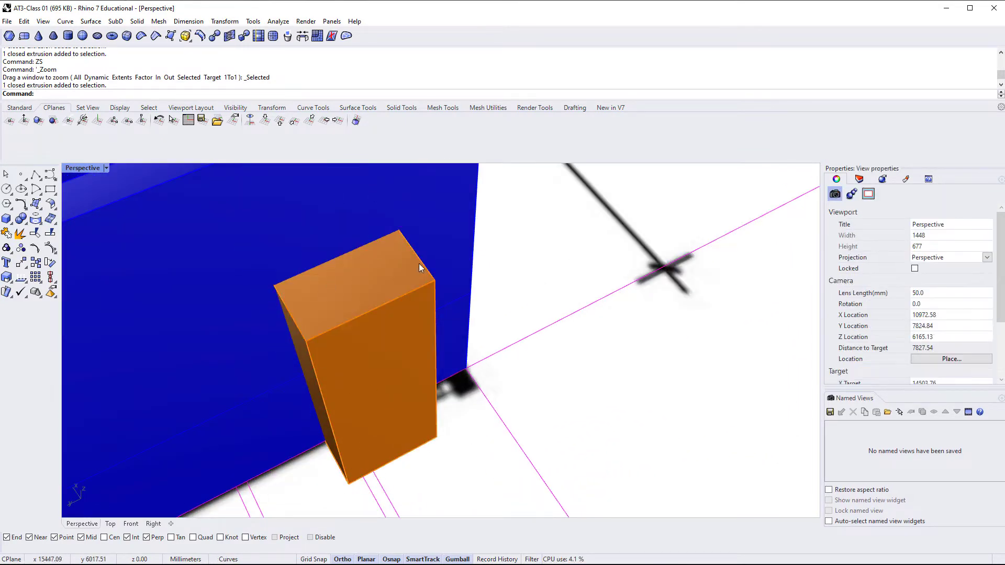
Review the orange extrusions along the long exterior wall from the end wall back to the bedroom wing.
scroll(387, 375, down, 5)
right_drag(361, 386, 250, 364)
scroll(368, 294, down, 2)
shift+right_drag(492, 230, 366, 424)
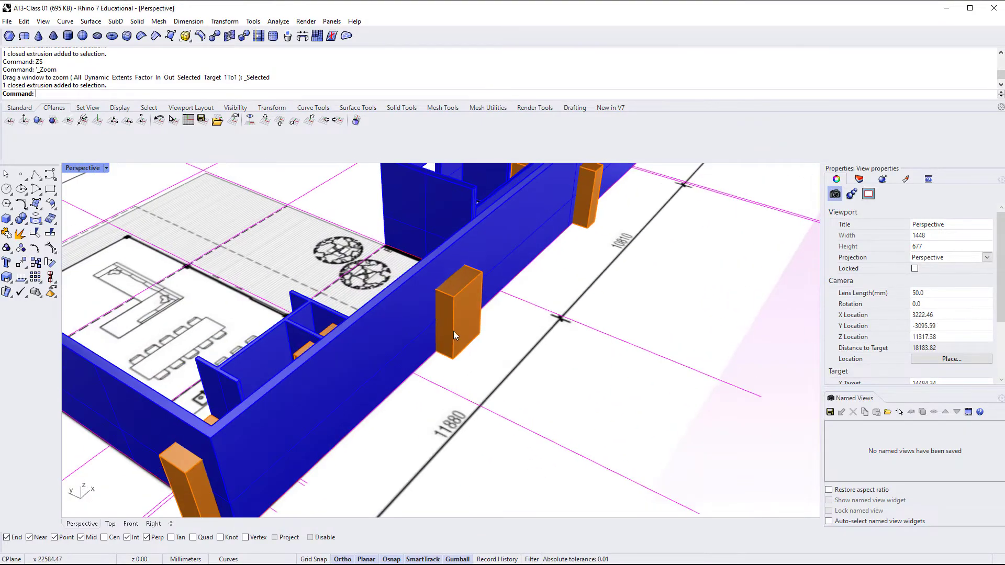
shift+right_drag(453, 331, 392, 470)
right_drag(554, 325, 434, 387)
scroll(655, 278, up, 4)
shift+right_drag(607, 314, 439, 410)
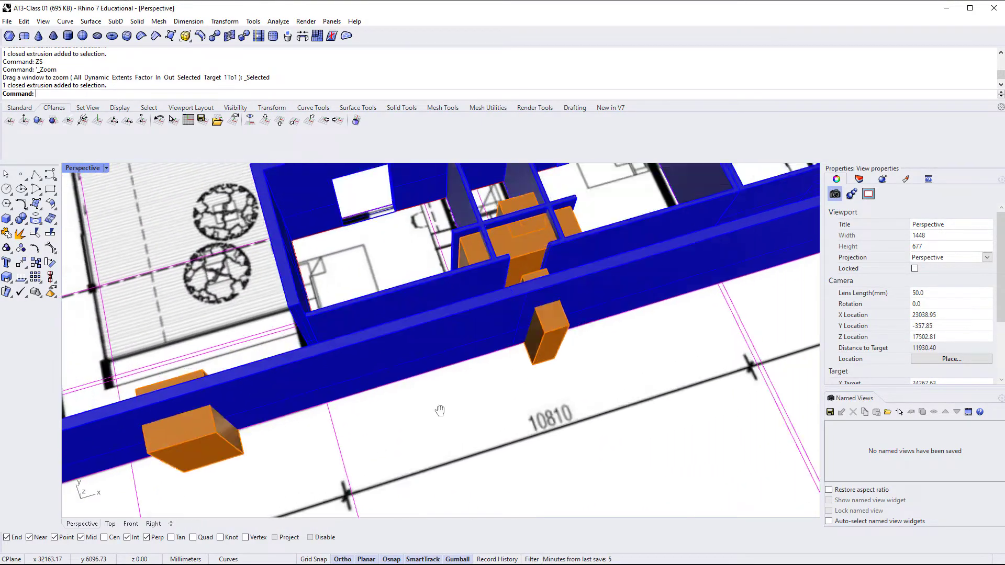
Switch to the Top view and examine where the orange extrusions meet the partition walls between the bedrooms.
text(Top View)
key(Return)
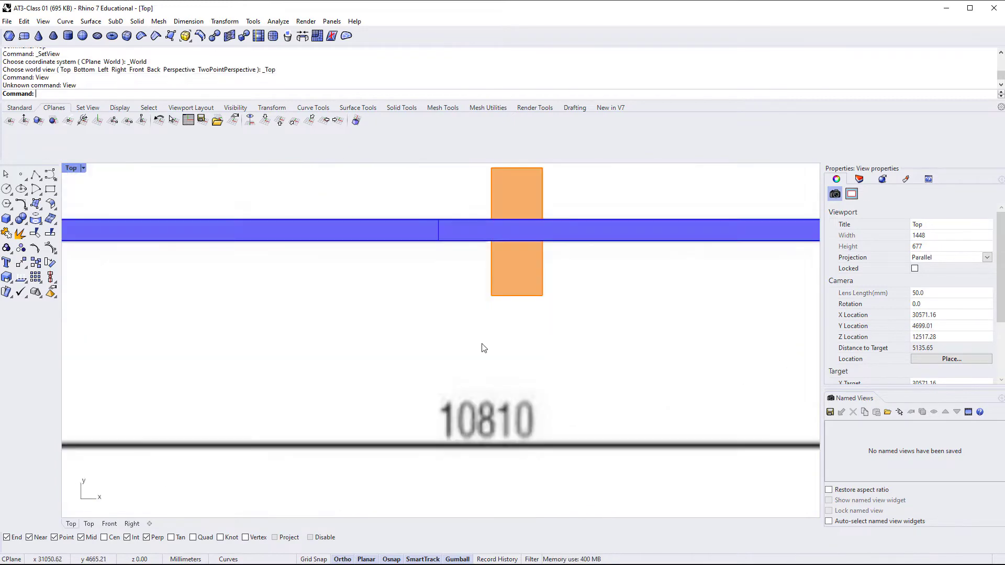
scroll(539, 344, down, 6)
right_drag(576, 291, 415, 452)
scroll(383, 367, up, 10)
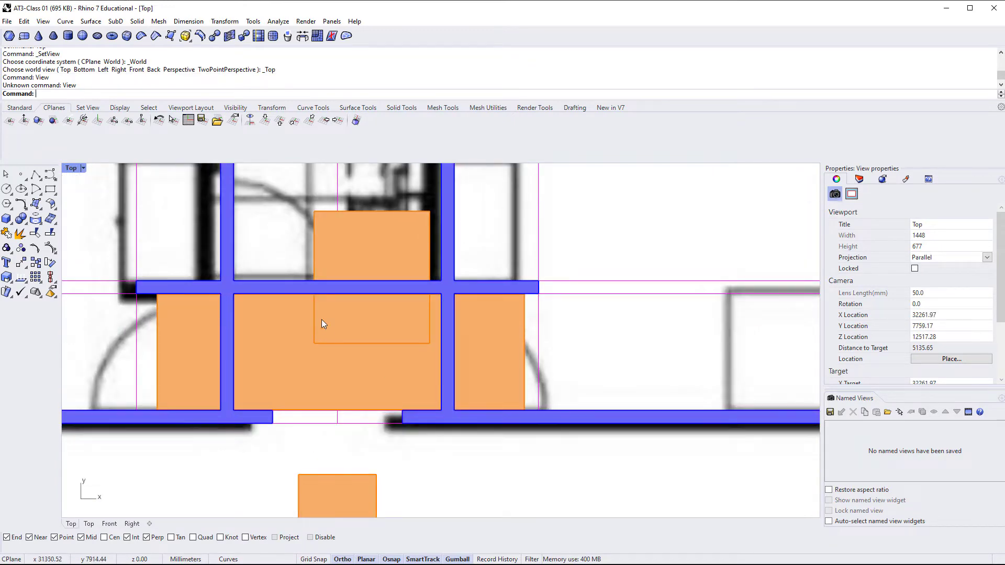
right_drag(247, 366, 250, 388)
scroll(218, 431, up, 8)
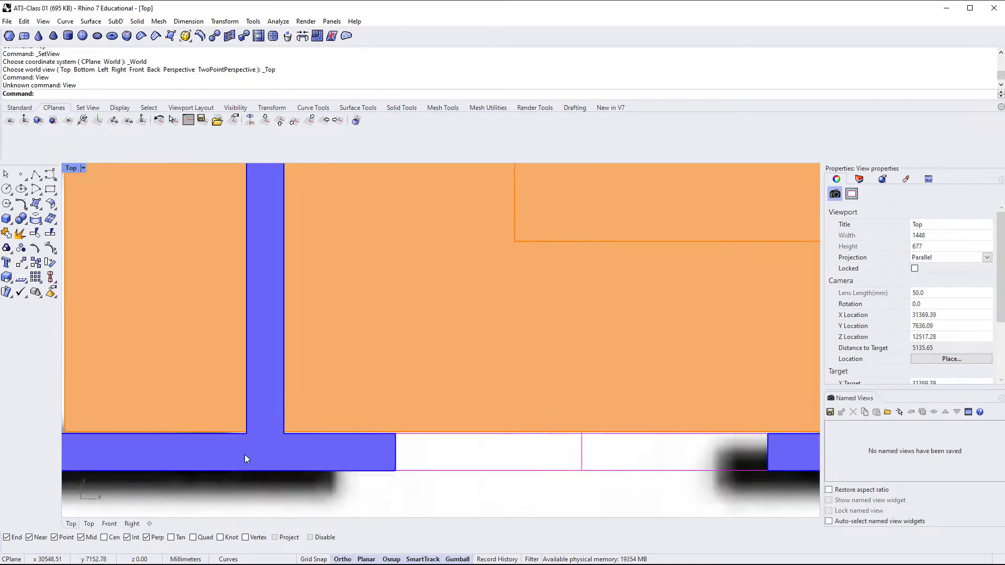
scroll(388, 402, down, 6)
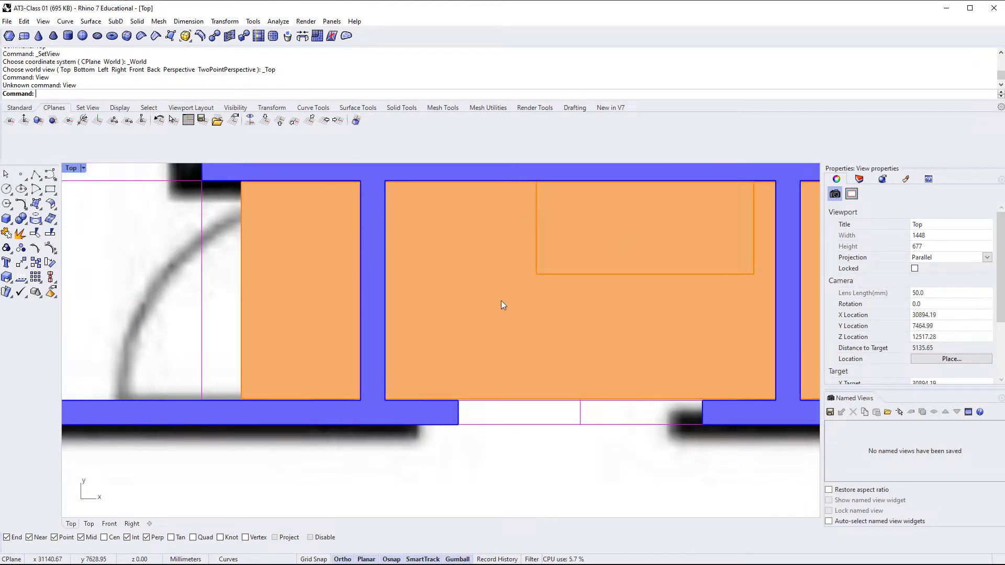
right_drag(500, 305, 400, 338)
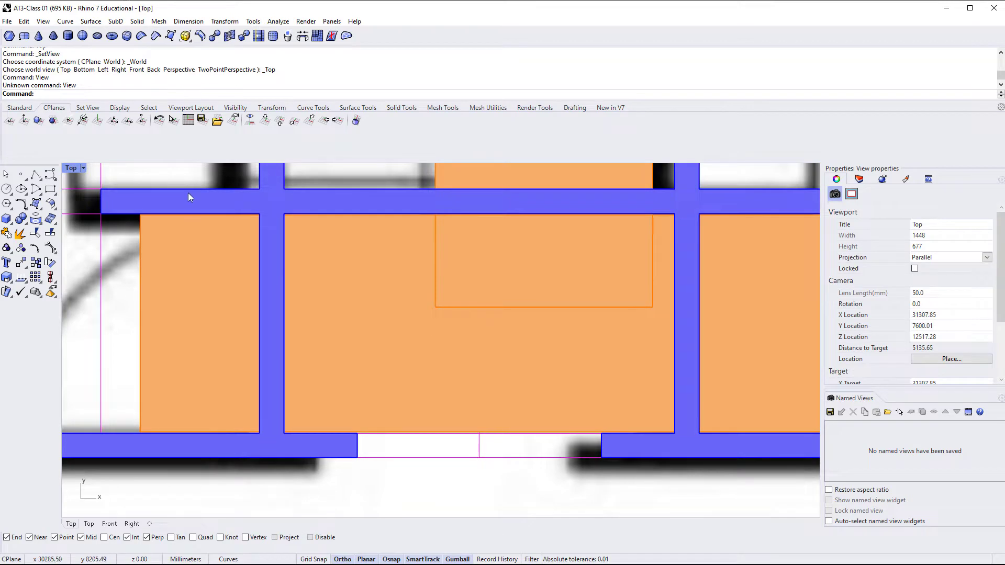
Inspect the orange extrusion crossing the long exterior wall opposite the bedroom bathroom in the Top view.
scroll(262, 346, down, 3)
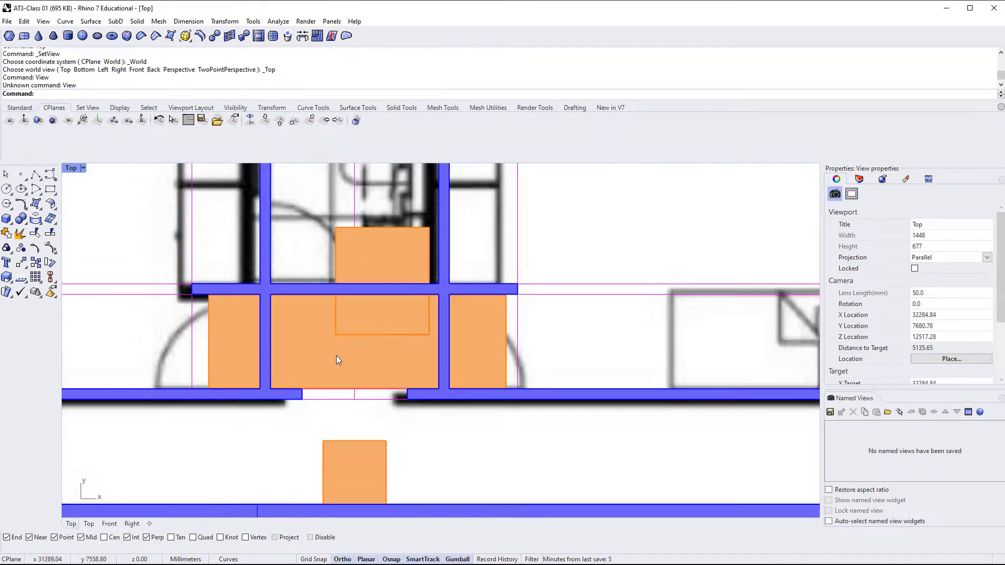
right_drag(403, 455, 279, 326)
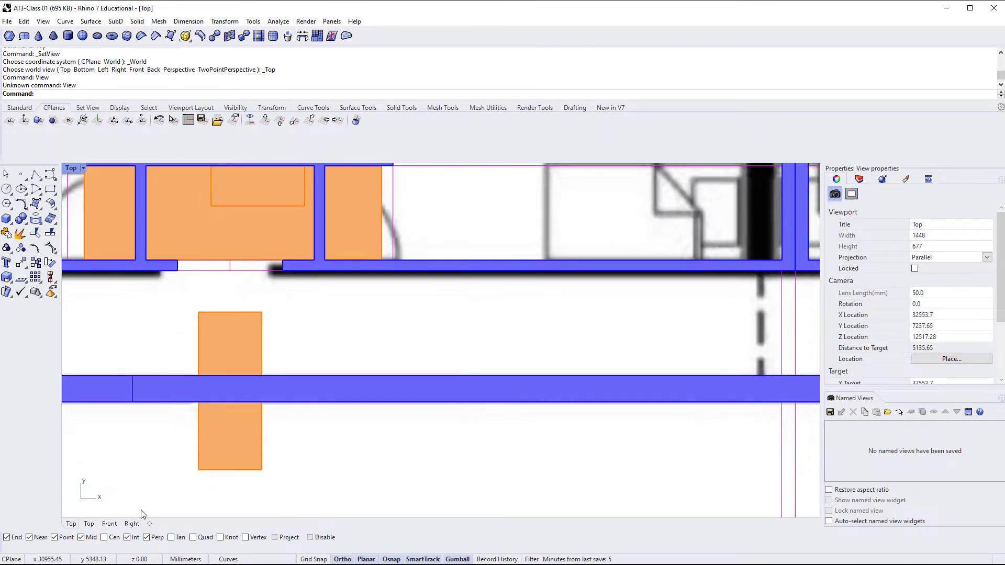
click(233, 456)
scroll(224, 322, down, 2)
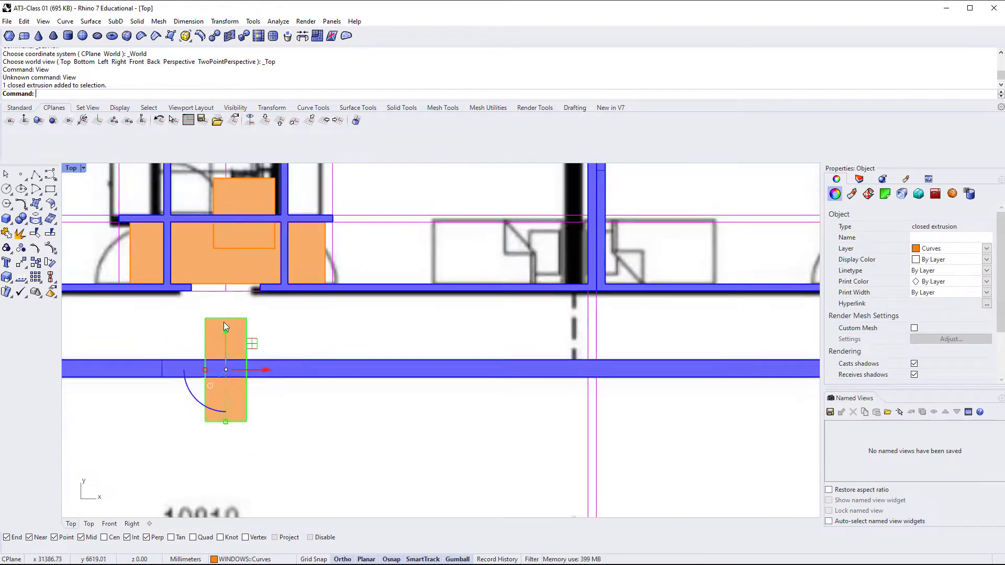
scroll(220, 343, down, 3)
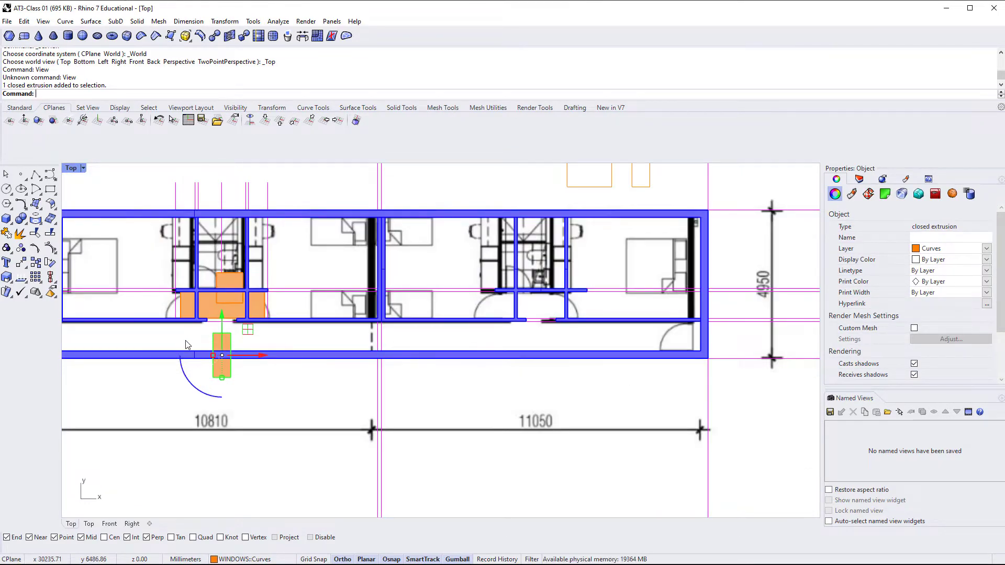
scroll(225, 309, up, 3)
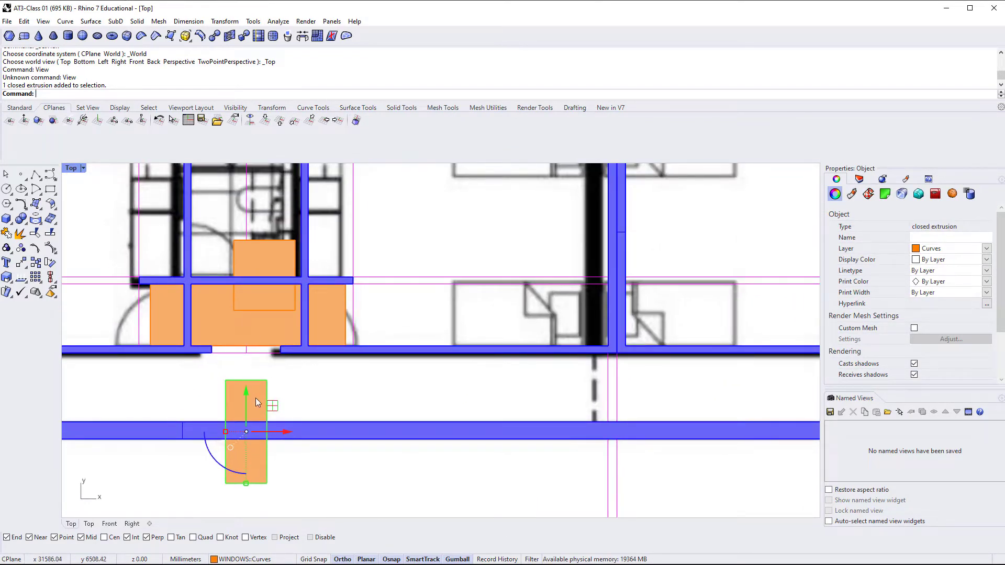
Review the plan along the long exterior wall from the far bedrooms back to the kitchen wing.
scroll(277, 390, down, 6)
right_drag(596, 408, 509, 437)
click(512, 427)
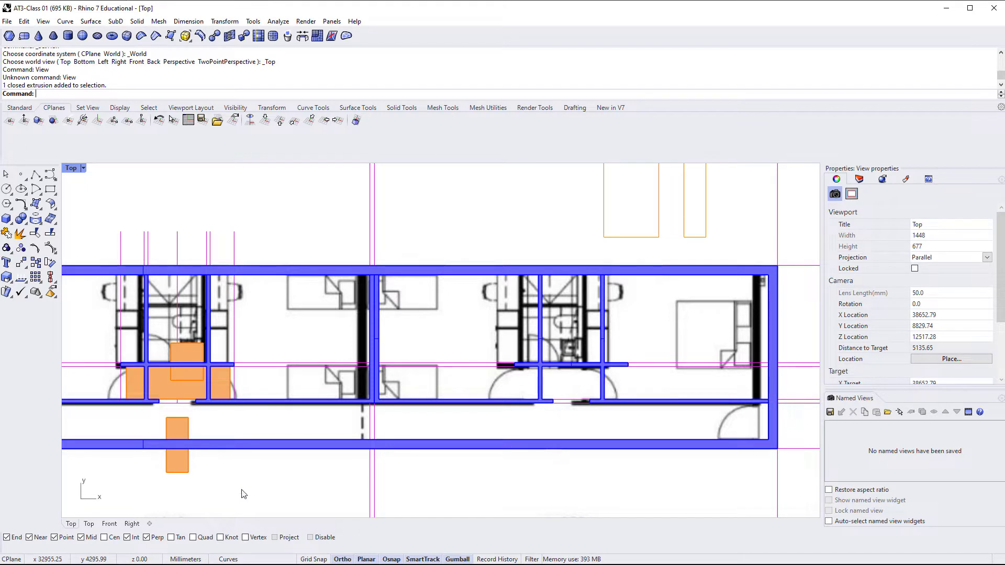
scroll(314, 433, down, 2)
right_drag(315, 432, 387, 440)
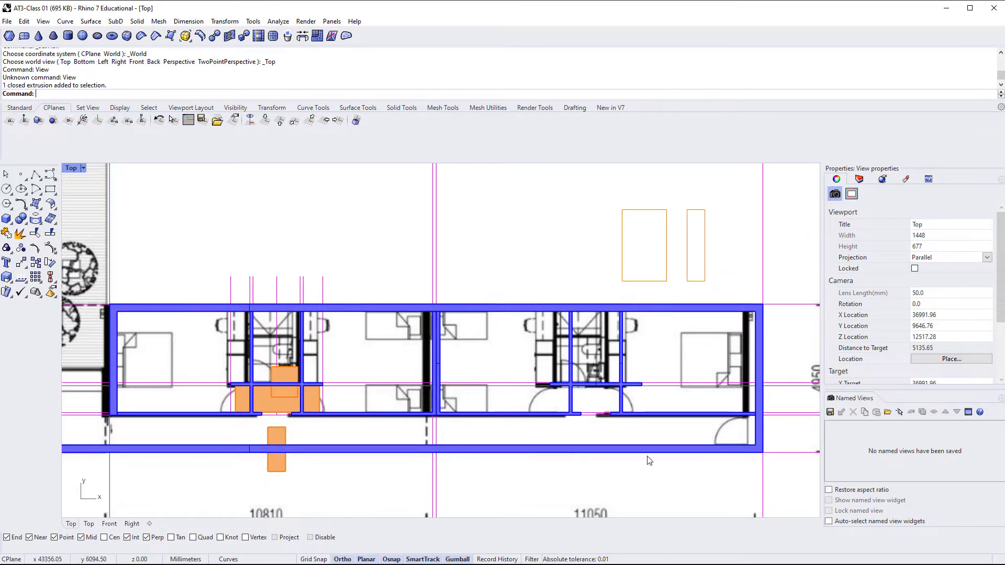
scroll(352, 391, down, 4)
right_drag(149, 451, 417, 445)
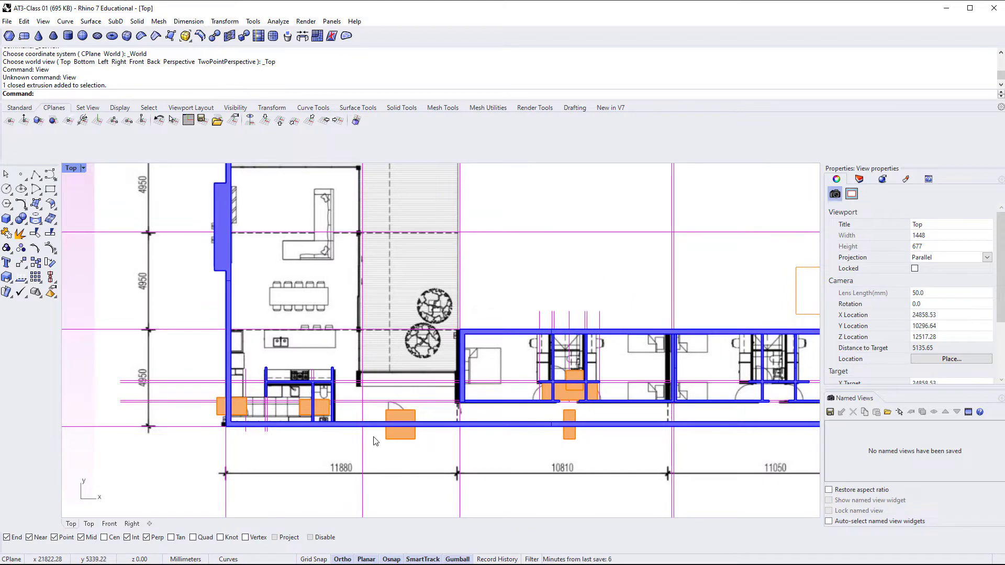
Start a BooleanDifference in the Perspective view with the partition walls behind the kitchen as the solid to subtract from.
key(ctrl+F4)
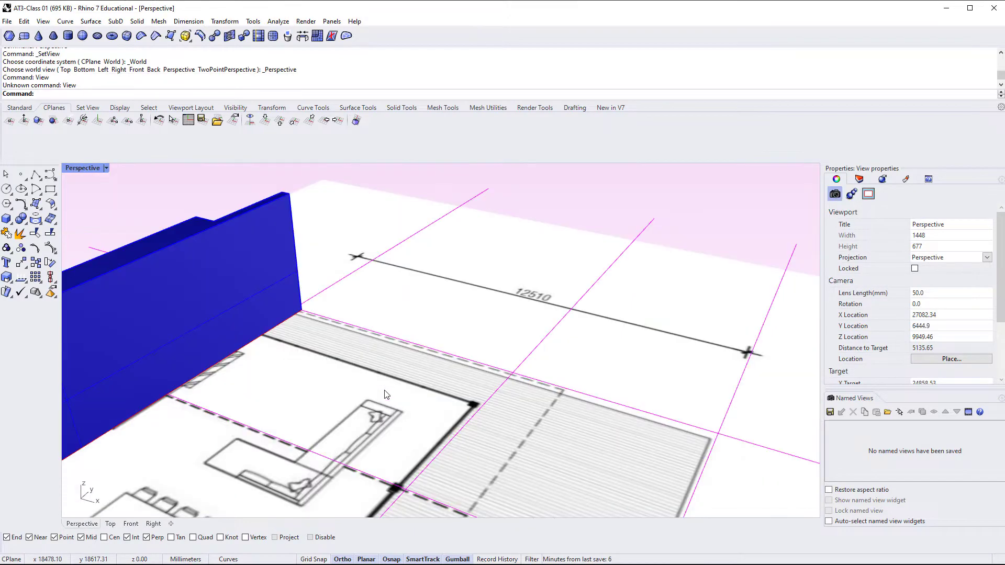
scroll(385, 395, down, 2)
scroll(270, 417, down, 2)
shift+right_drag(267, 408, 380, 387)
scroll(470, 409, down, 4)
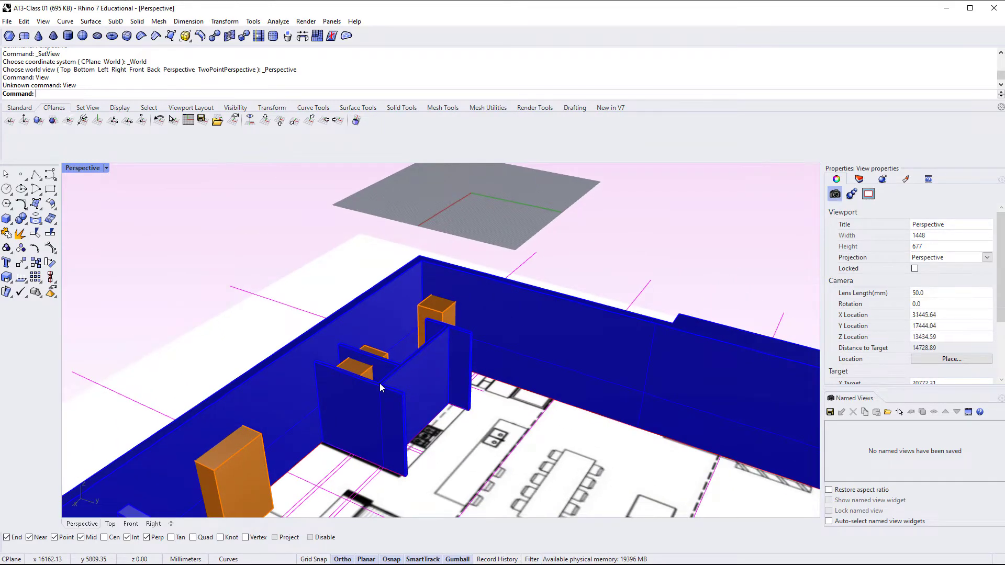
text(BooleanDifference)
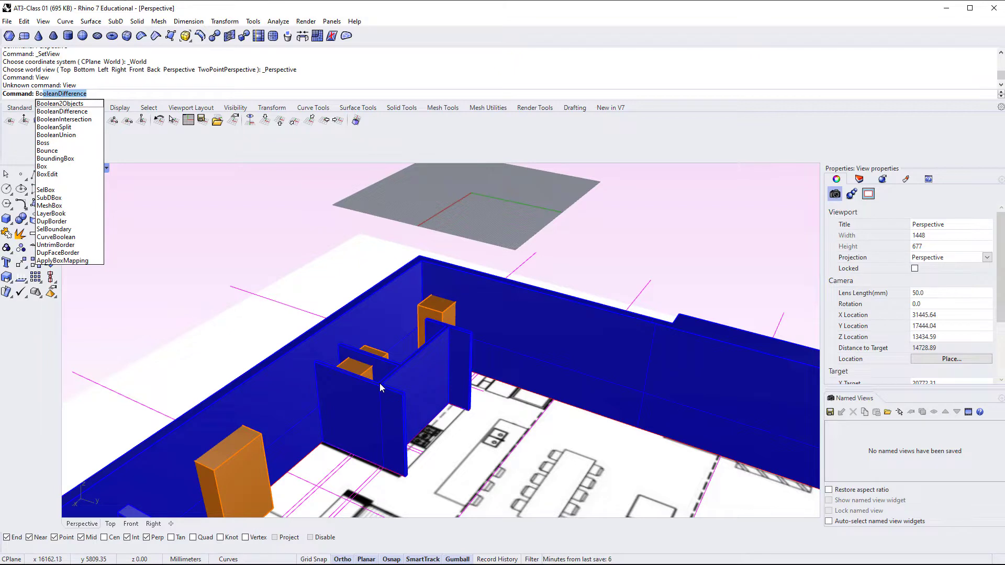
key(Return)
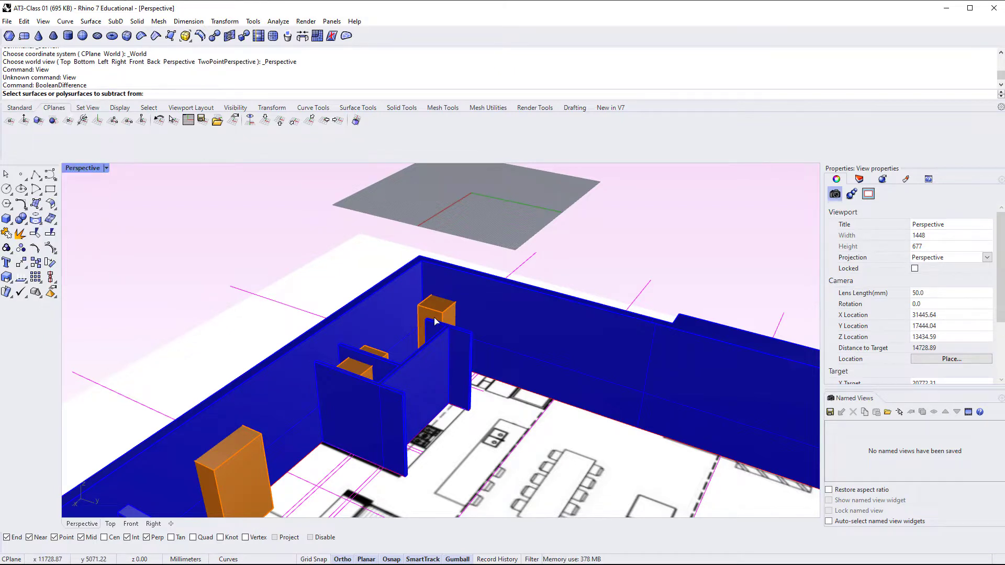
scroll(375, 412, up, 5)
click(424, 388)
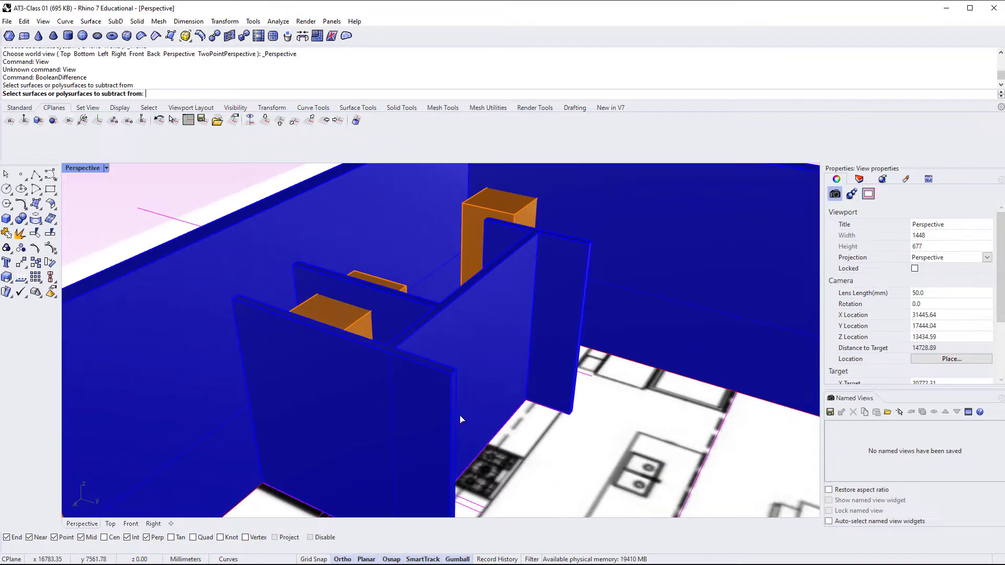
scroll(507, 294, up, 3)
text(zs)
key(Return)
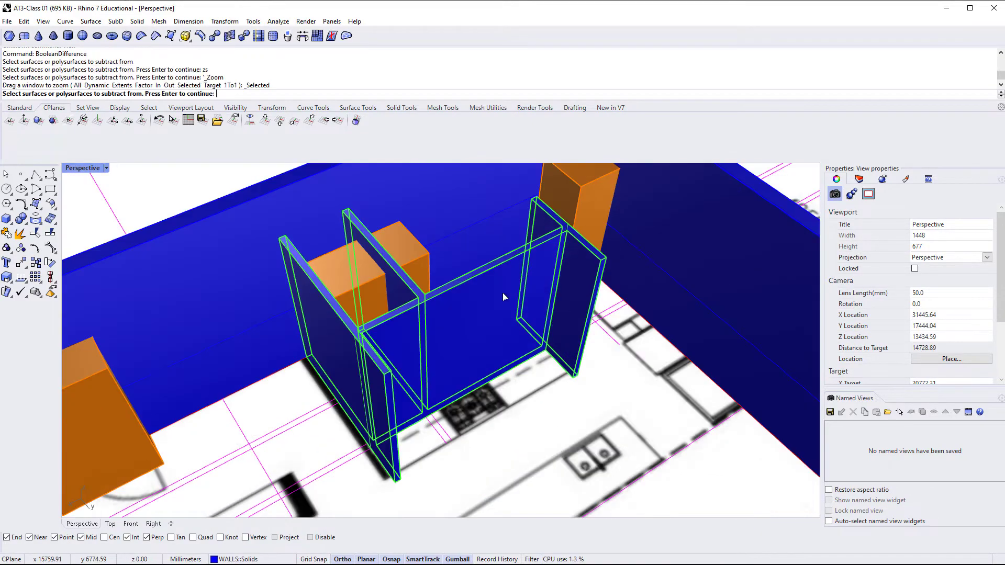
Subtract the orange extrusion crossing the kitchen's inner partition to cut its door opening, deleting the input box.
right_drag(443, 330, 440, 380)
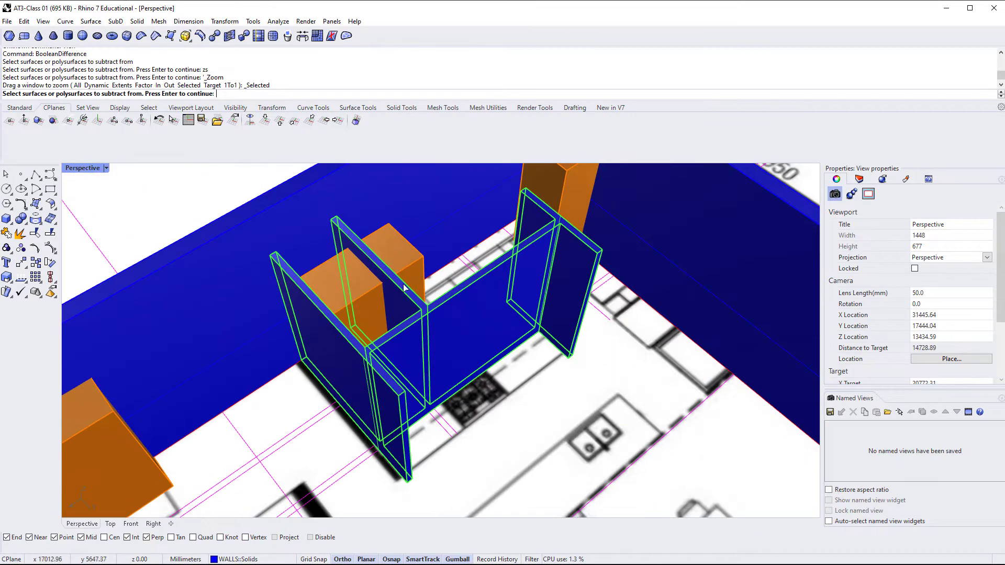
right_drag(417, 287, 351, 323)
key(Return)
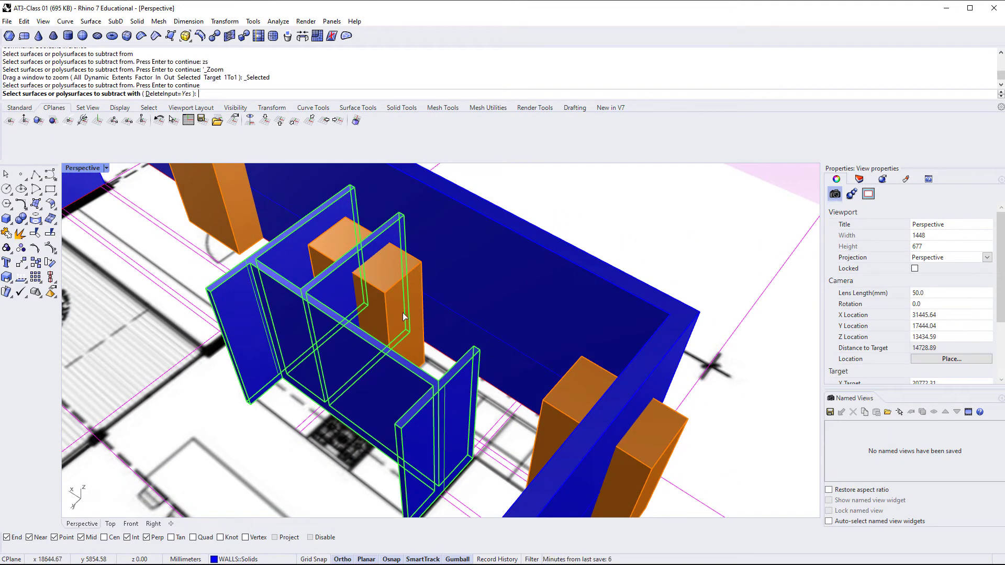
click(401, 300)
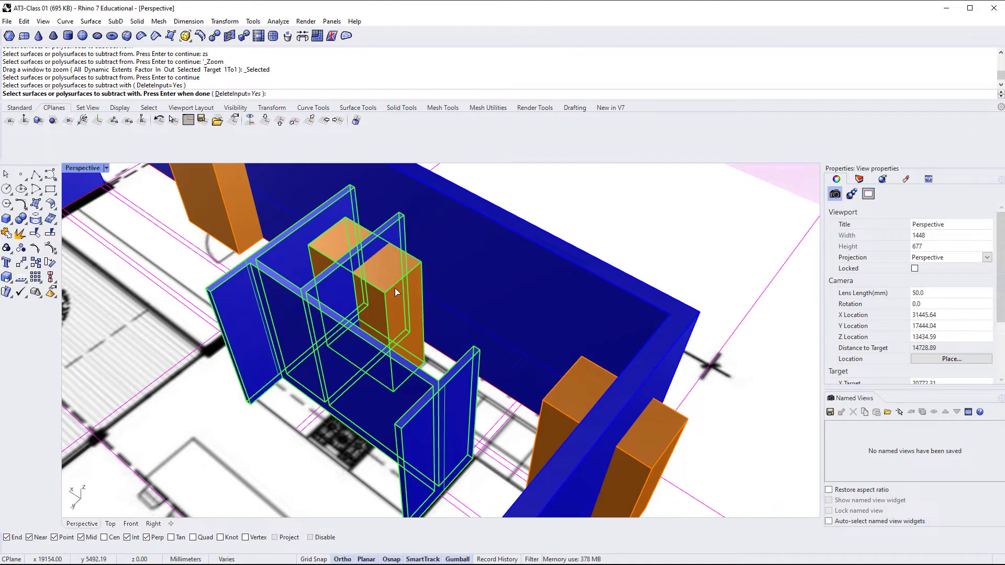
key(Return)
scroll(384, 299, up, 5)
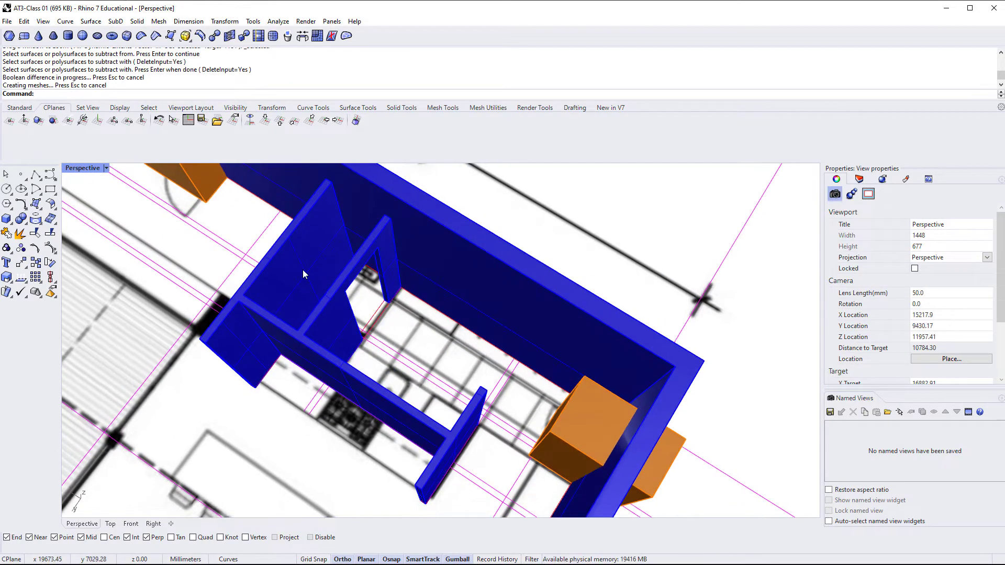
right_drag(358, 324, 404, 335)
Repeat BooleanDifference with the bedroom partition walls and the exterior walls as the solids to subtract from.
scroll(403, 335, down, 8)
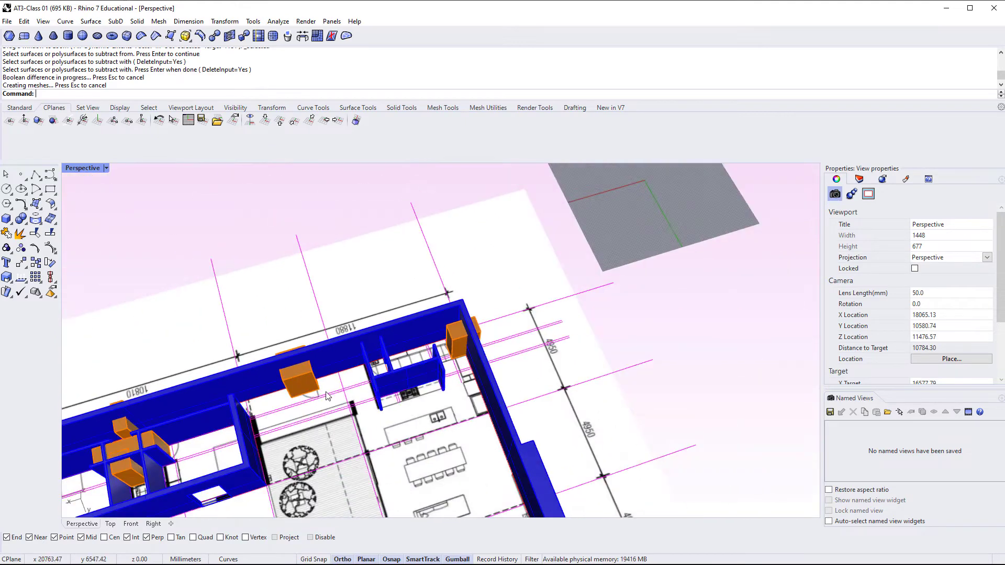
shift+right_drag(328, 396, 481, 318)
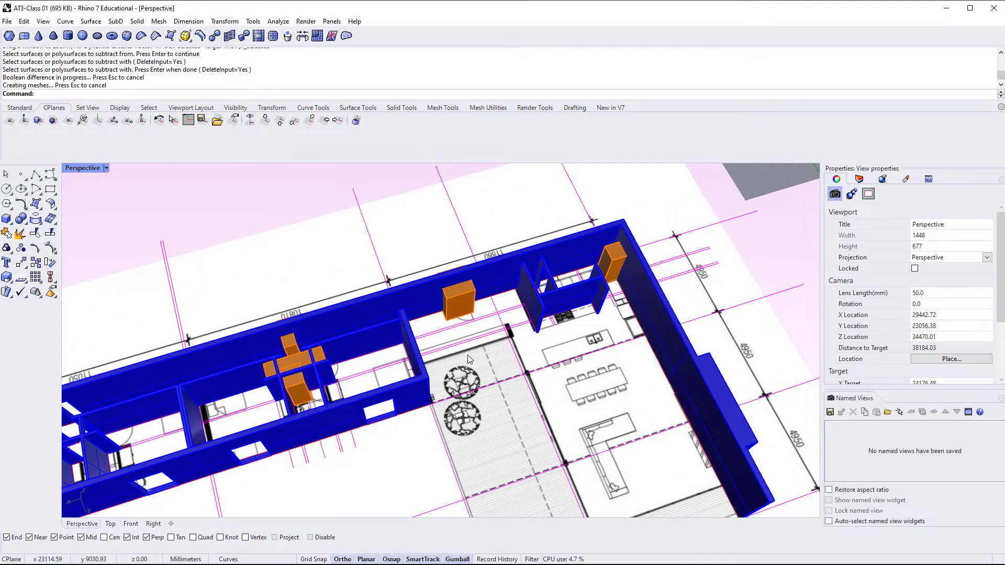
right_drag(470, 360, 411, 362)
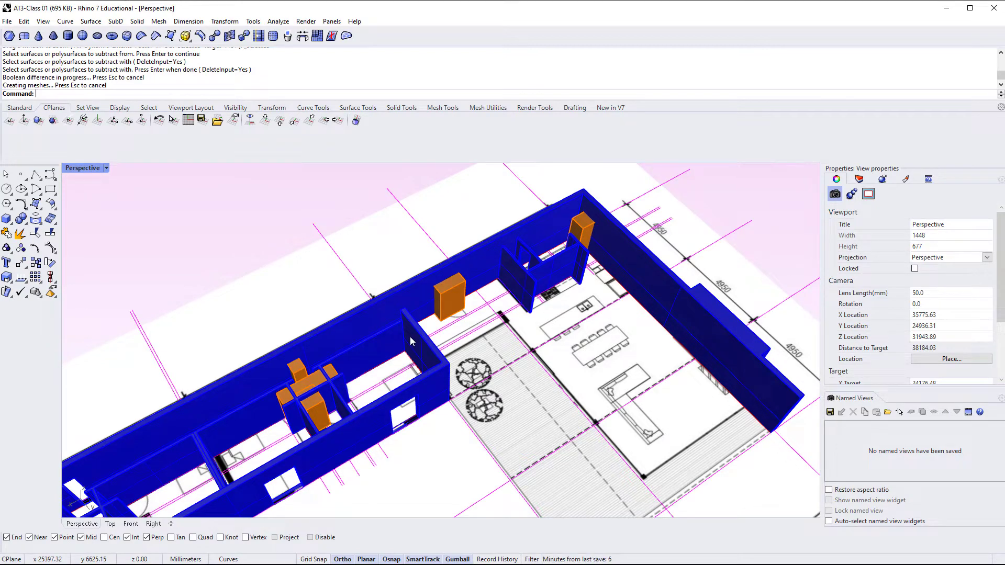
key(Return)
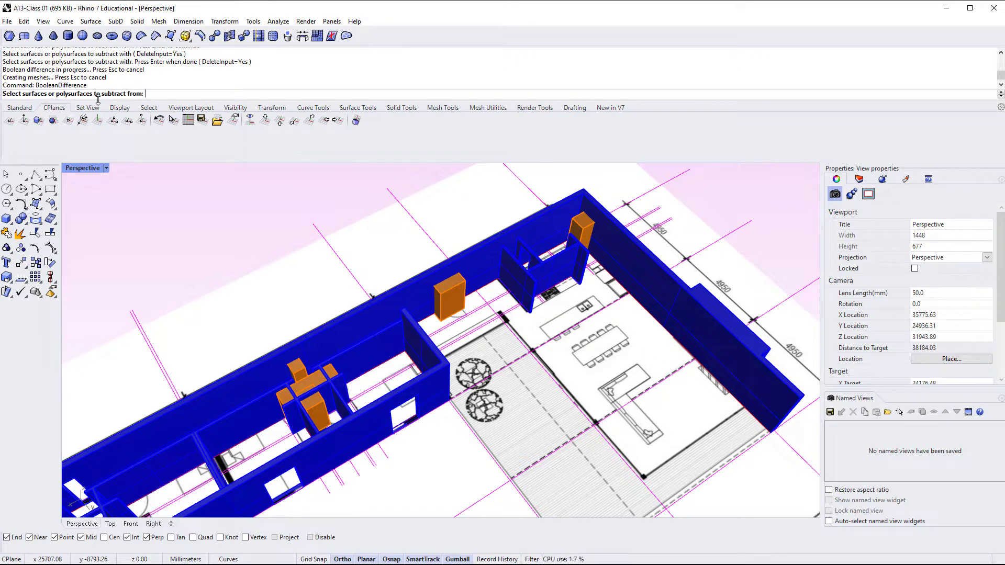
scroll(365, 381, up, 5)
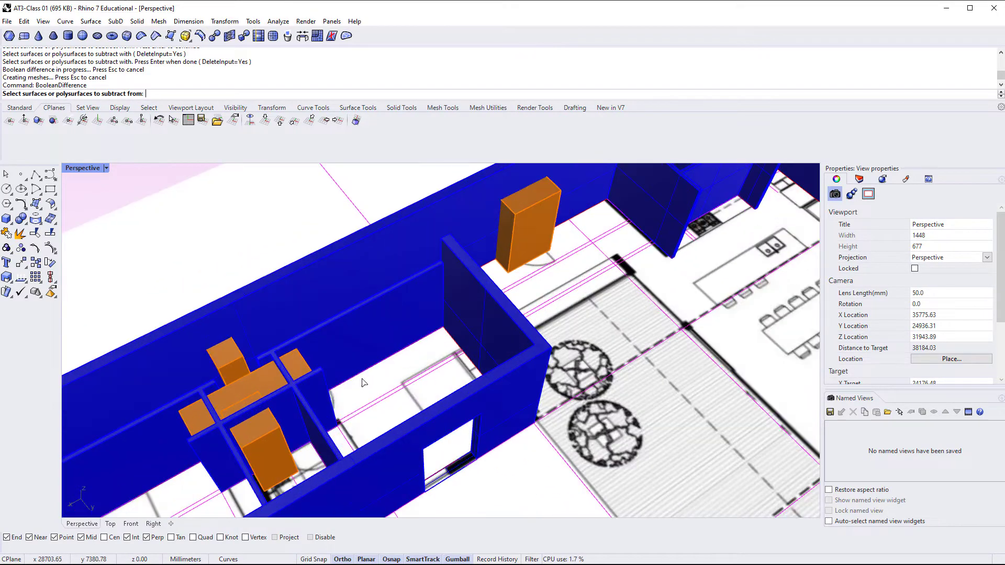
click(309, 343)
click(310, 300)
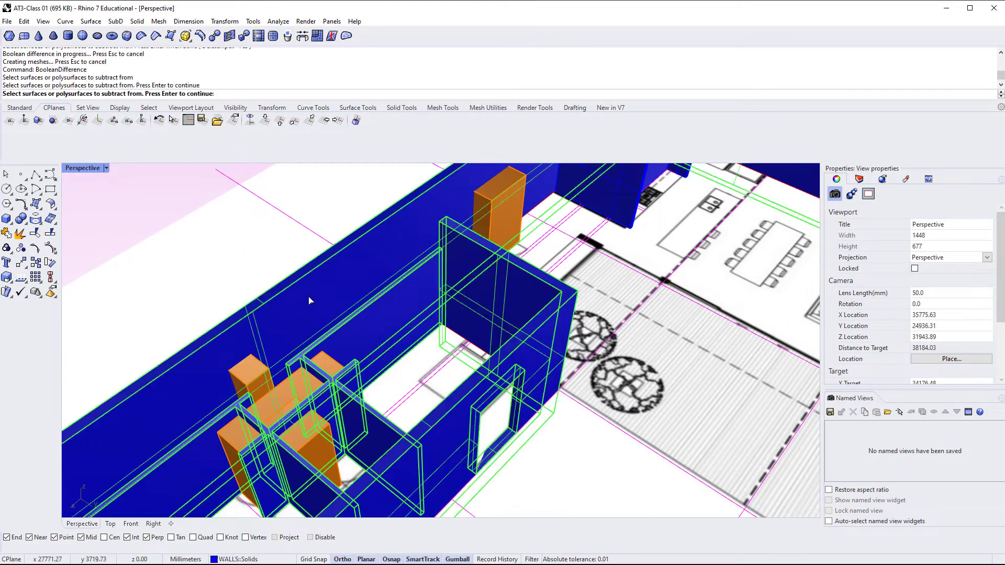
scroll(289, 372, down, 3)
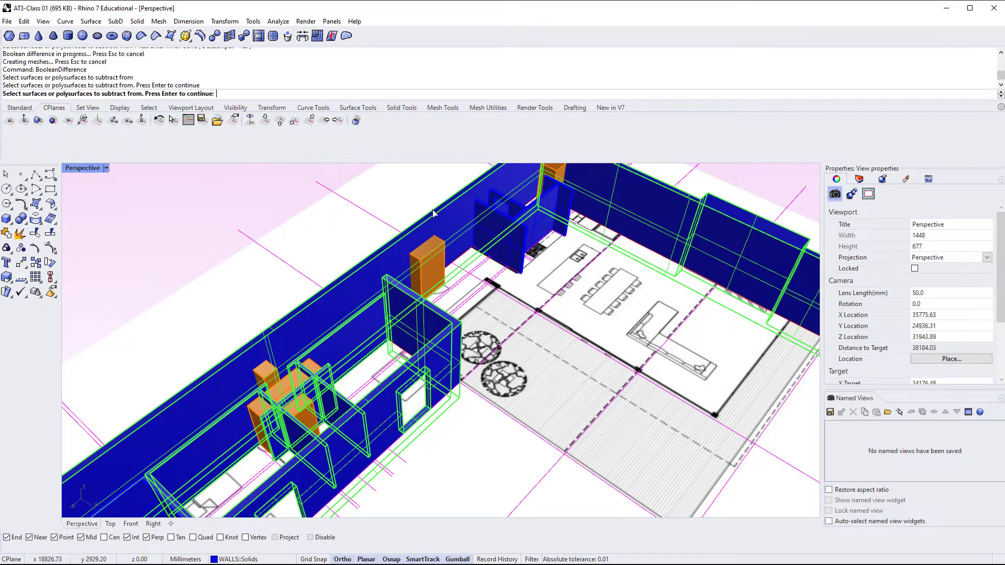
right_drag(282, 414, 390, 418)
key(Return)
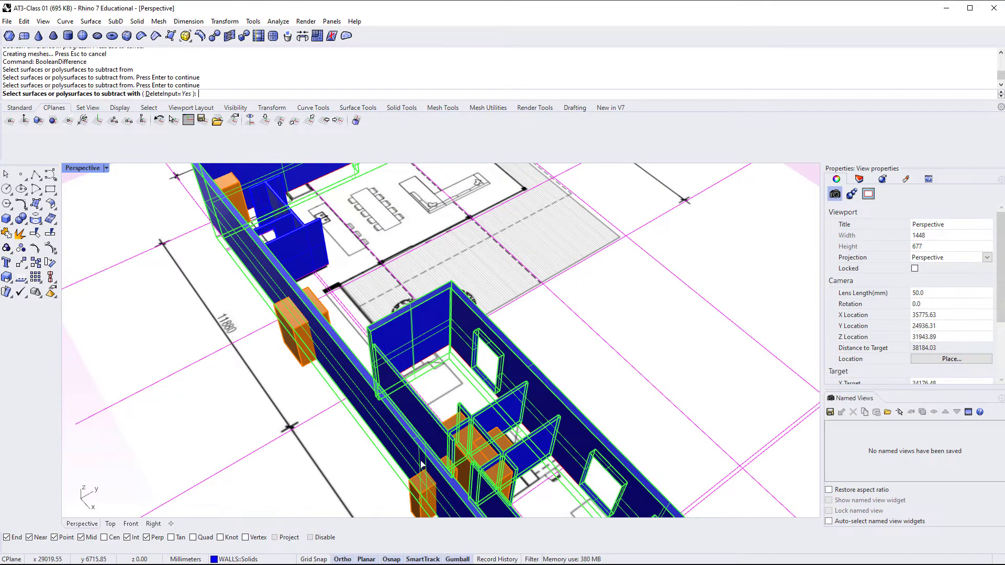
Subtract the orange extrusions crossing the bedroom partitions, the long exterior wall and the end wall to cut the remaining door openings.
scroll(489, 480, up, 3)
click(506, 474)
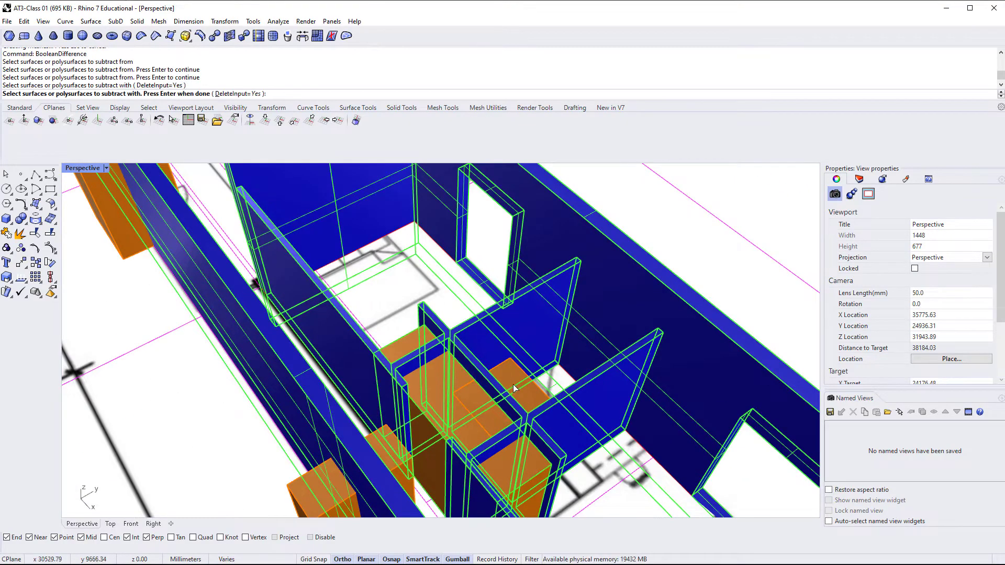
click(488, 415)
right_drag(488, 414, 379, 451)
click(207, 460)
right_drag(207, 460, 335, 418)
click(74, 325)
scroll(79, 331, down, 6)
shift+right_drag(79, 331, 372, 362)
click(373, 302)
shift+right_drag(526, 376, 390, 356)
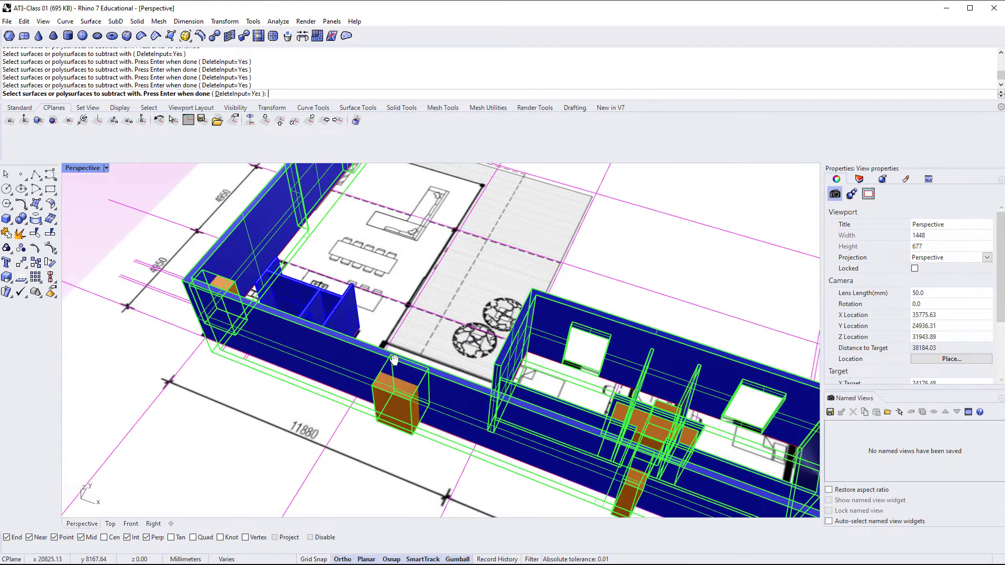
key(Return)
Examine the living area's open edge along the terrace in perspective and in the Top view.
right_drag(466, 396, 366, 414)
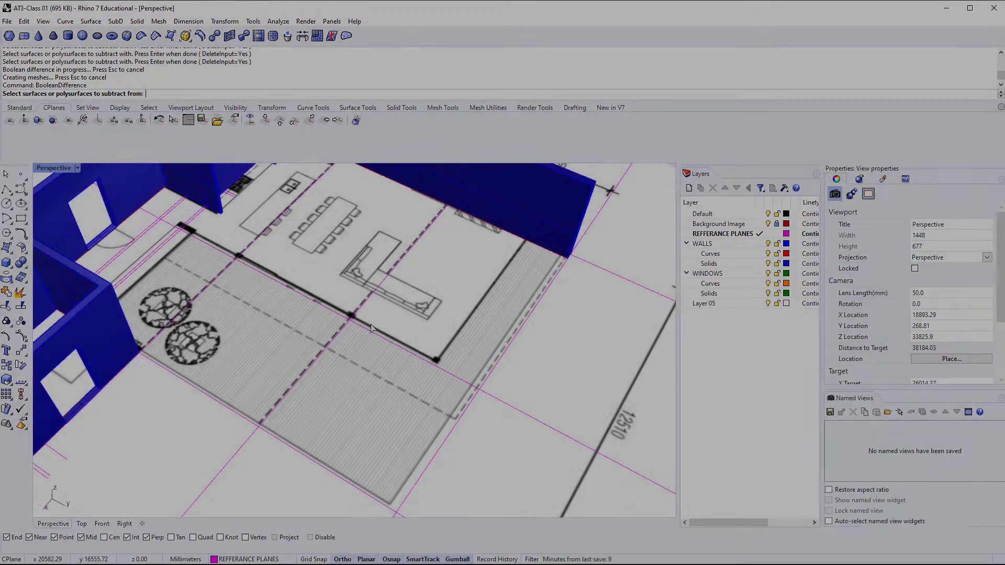
shift+right_drag(371, 328, 376, 358)
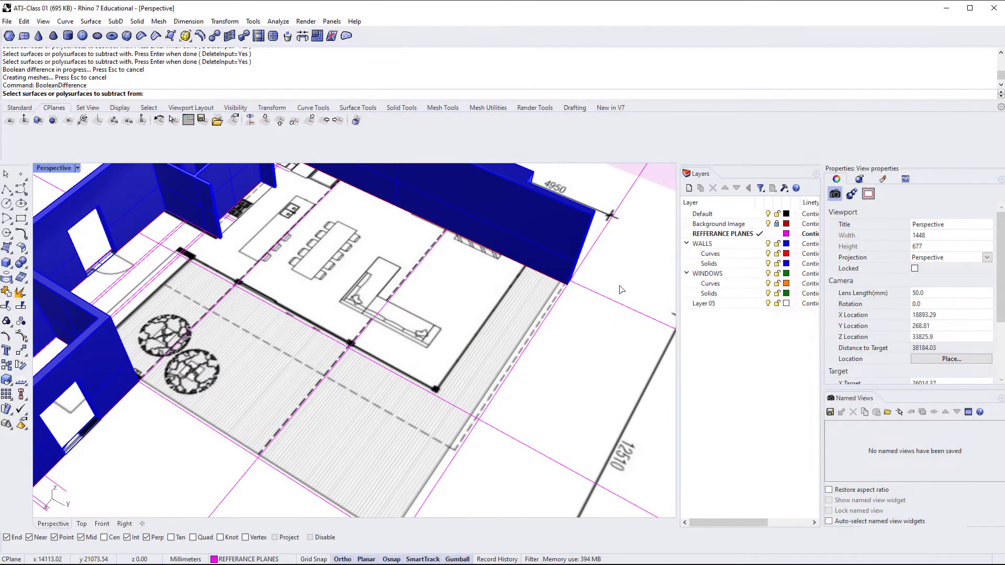
right_drag(239, 294, 183, 285)
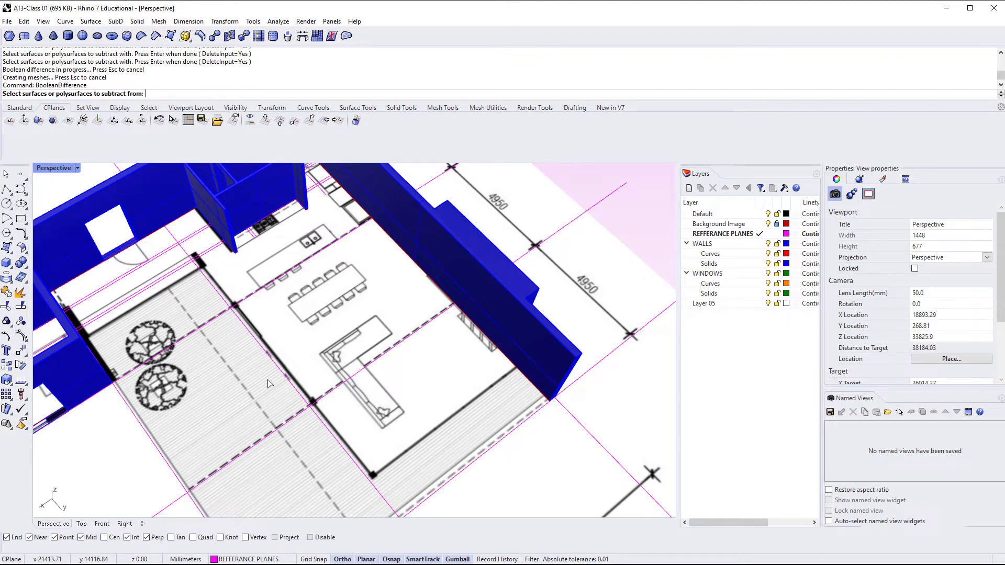
right_drag(361, 372, 318, 368)
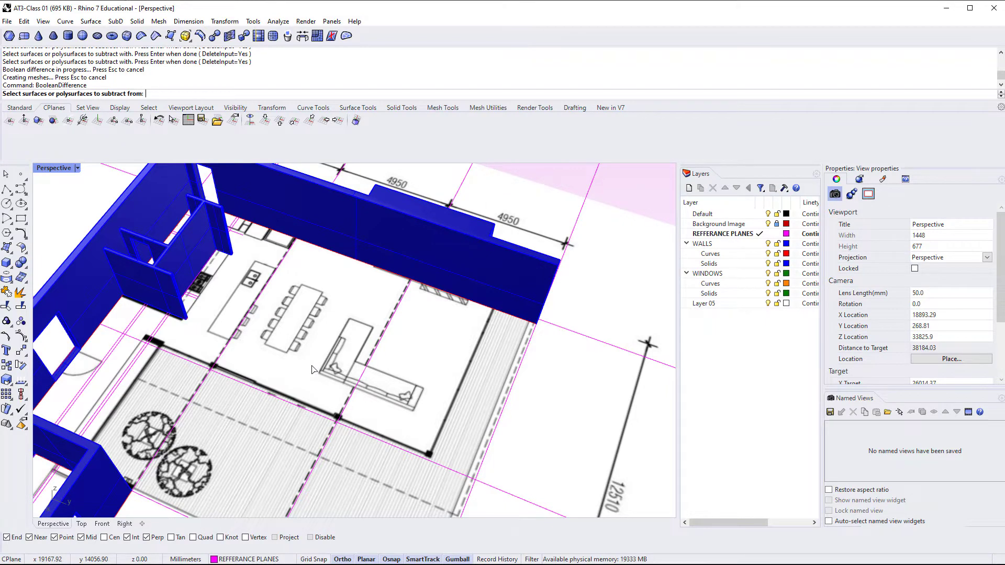
right_drag(314, 371, 352, 368)
key(ctrl+F1)
scroll(394, 390, down, 4)
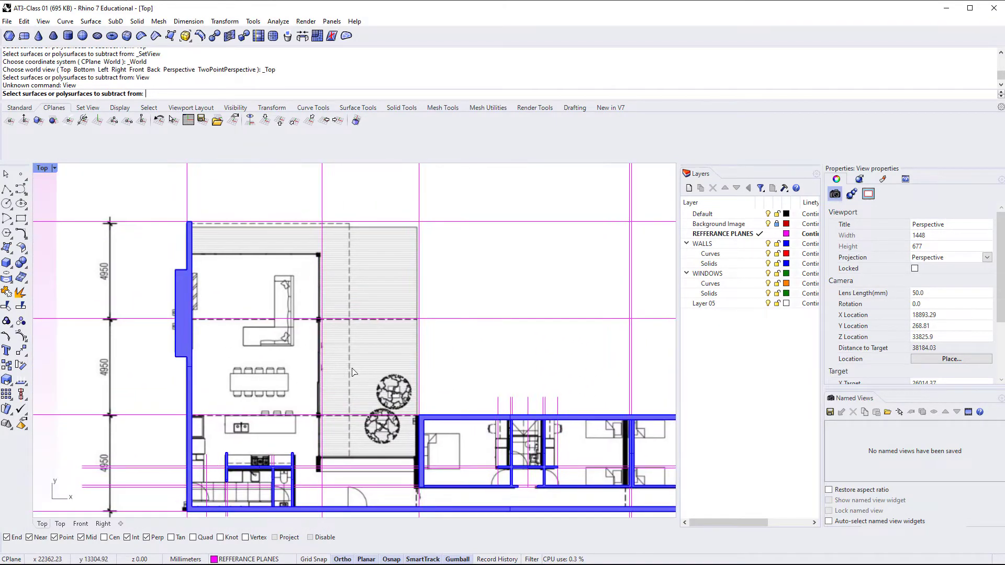
right_drag(370, 332, 344, 315)
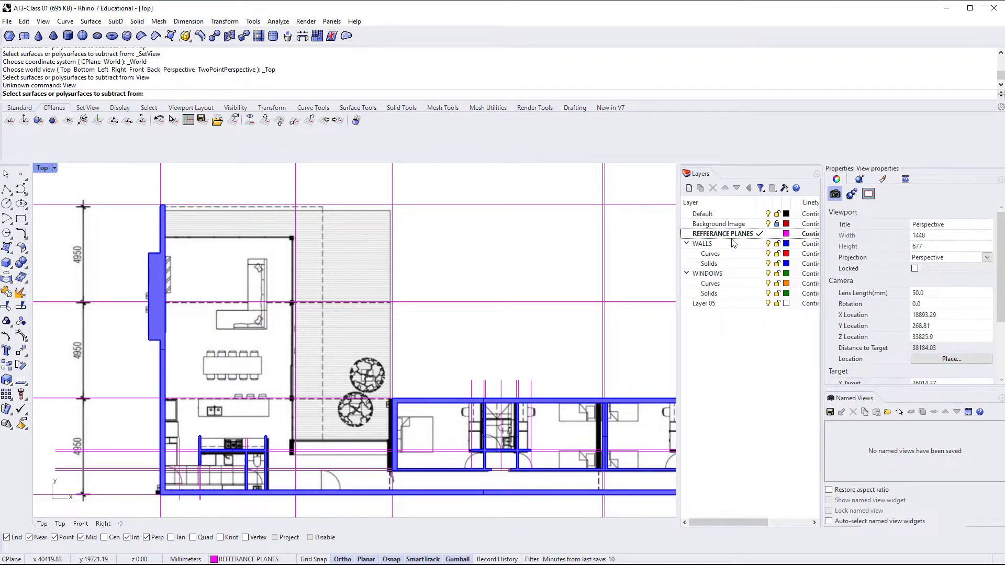
scroll(341, 382, up, 3)
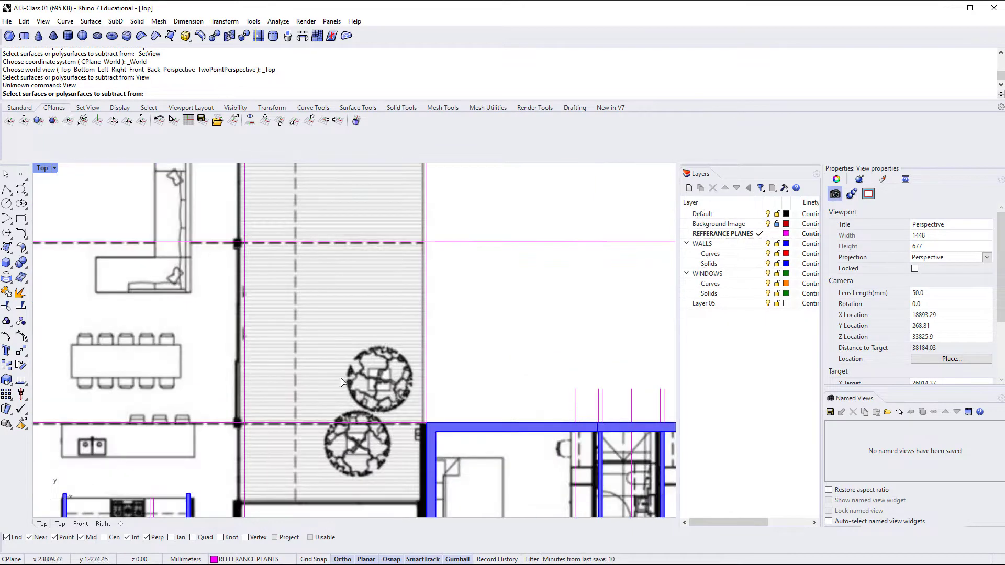
Leave the Boolean difference, draw a short horizontal line across the living area's terrace side on the reference line beside the sofa, and select it.
right_drag(271, 355, 311, 372)
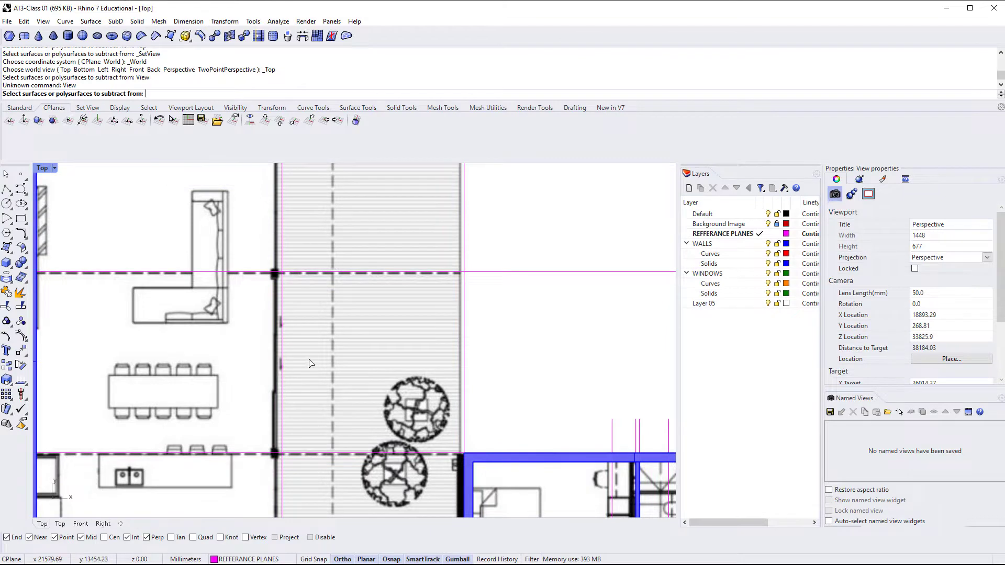
scroll(334, 359, down, 2)
scroll(340, 366, up, 1)
text(l)
key(Return)
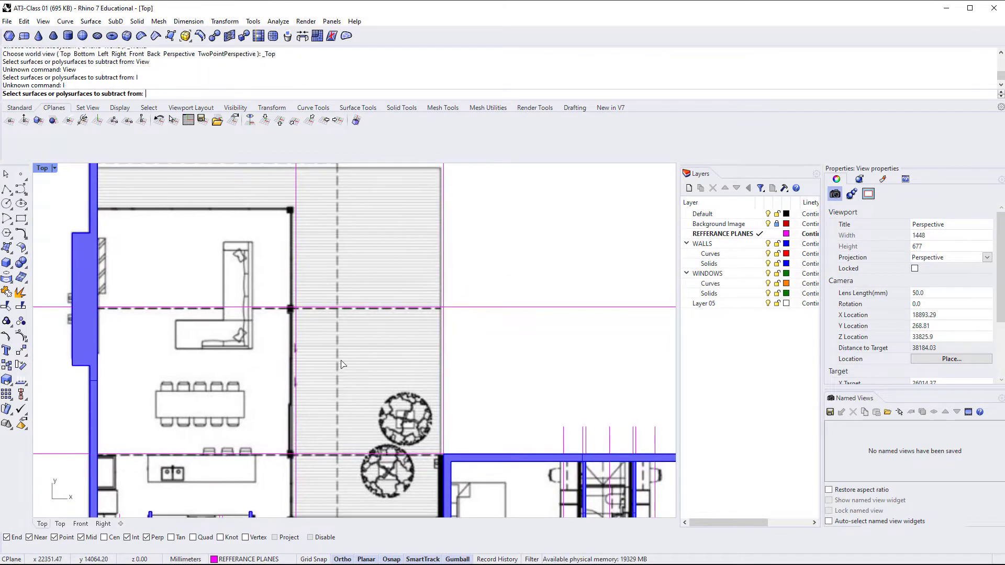
key(Escape)
text(line)
key(Return)
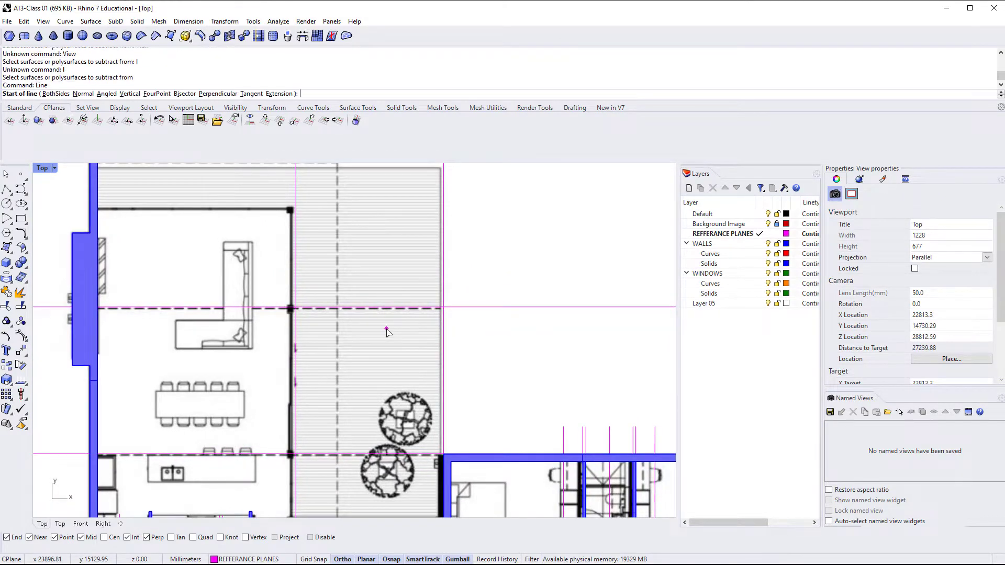
click(228, 306)
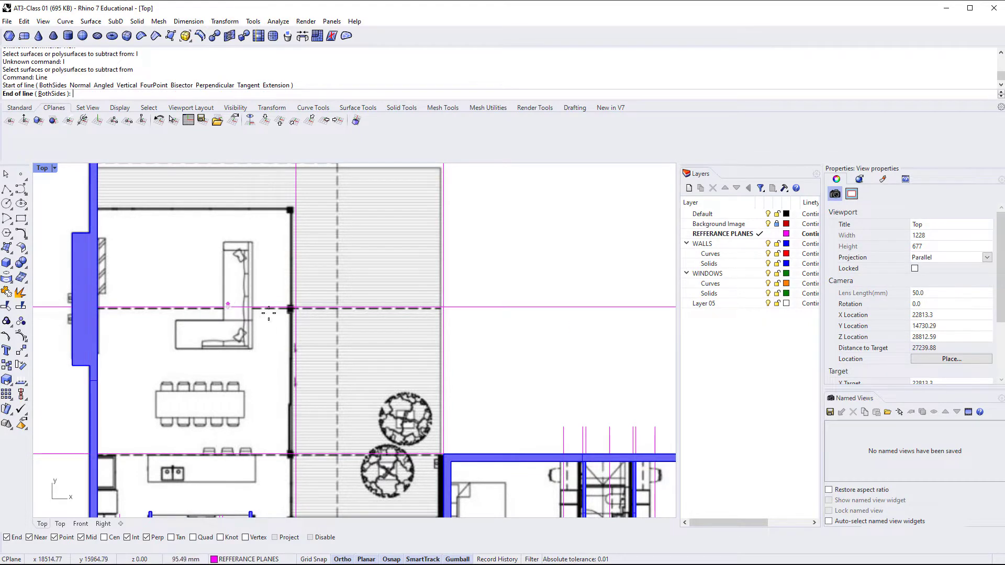
click(350, 308)
click(330, 310)
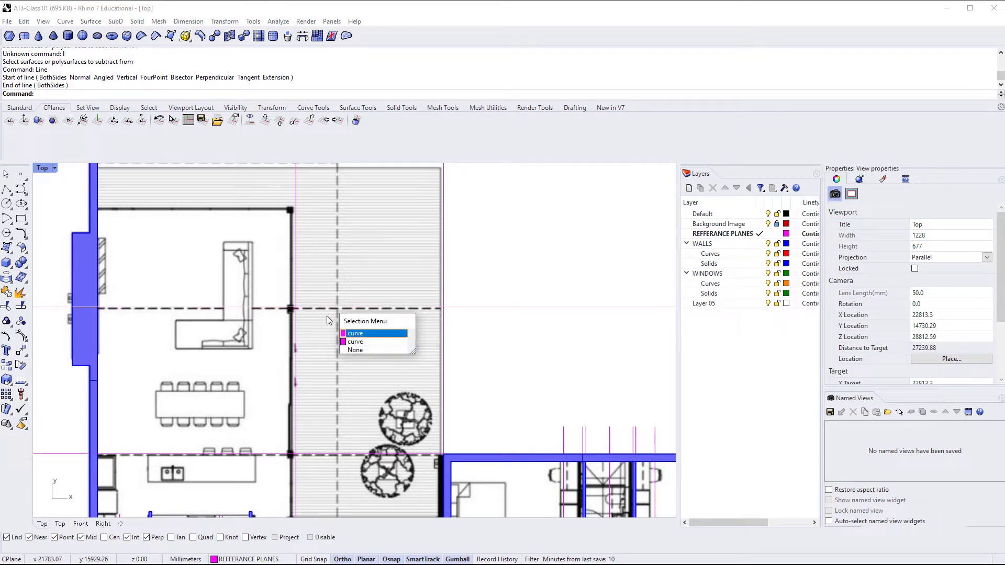
click(356, 342)
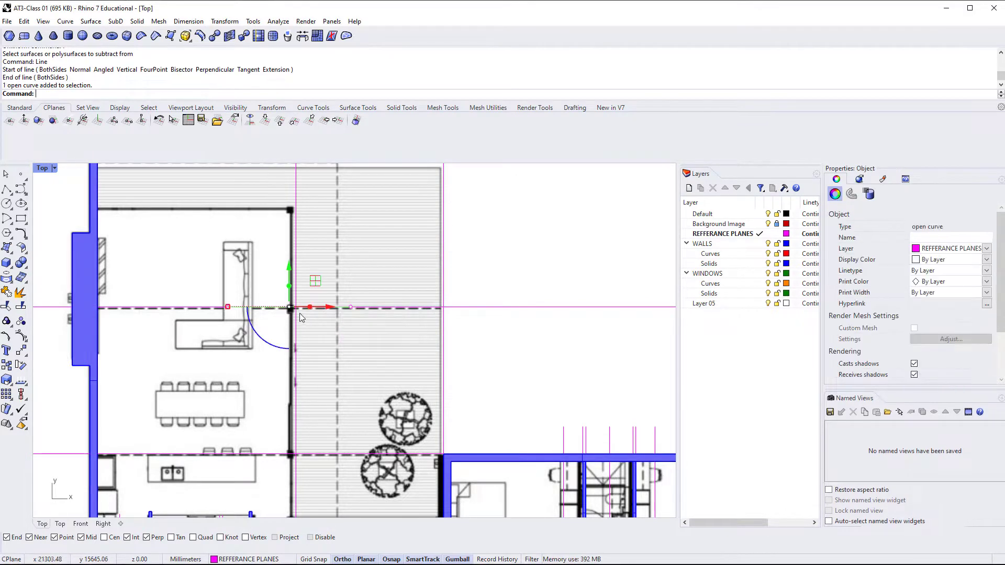
Move the short line -1666 mm along Y, towards the dining table.
scroll(303, 330, down, 2)
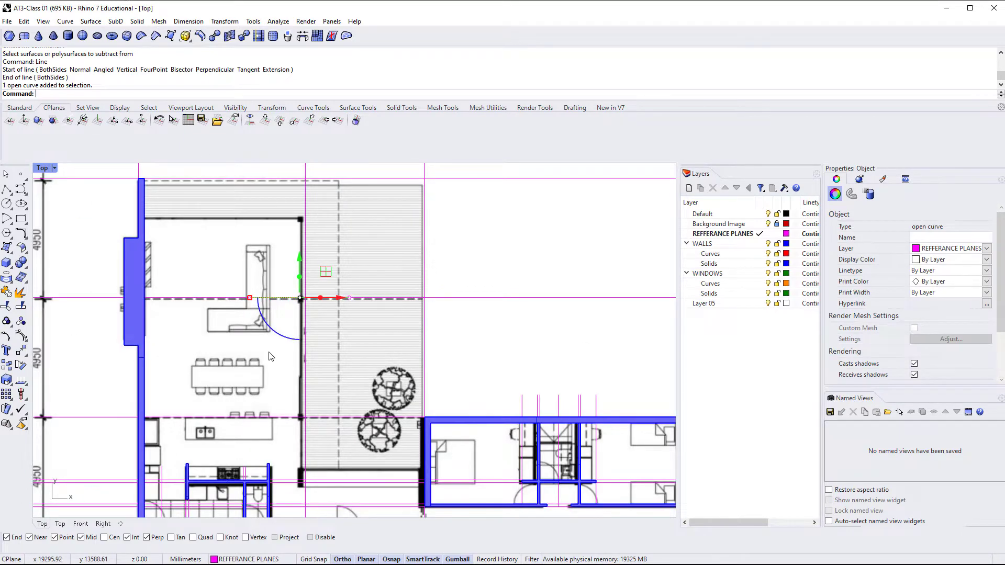
scroll(302, 341, up, 3)
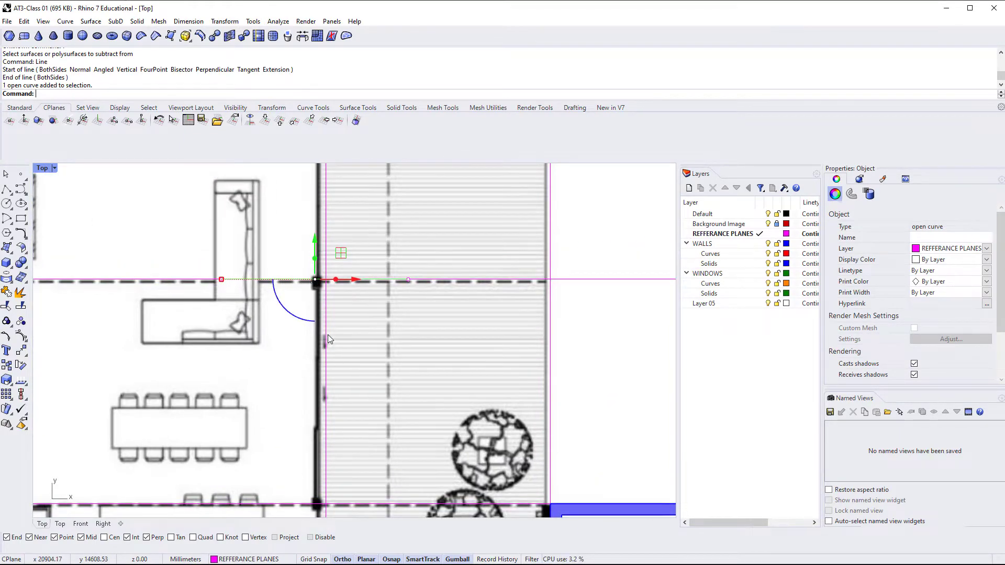
scroll(327, 340, down, 1)
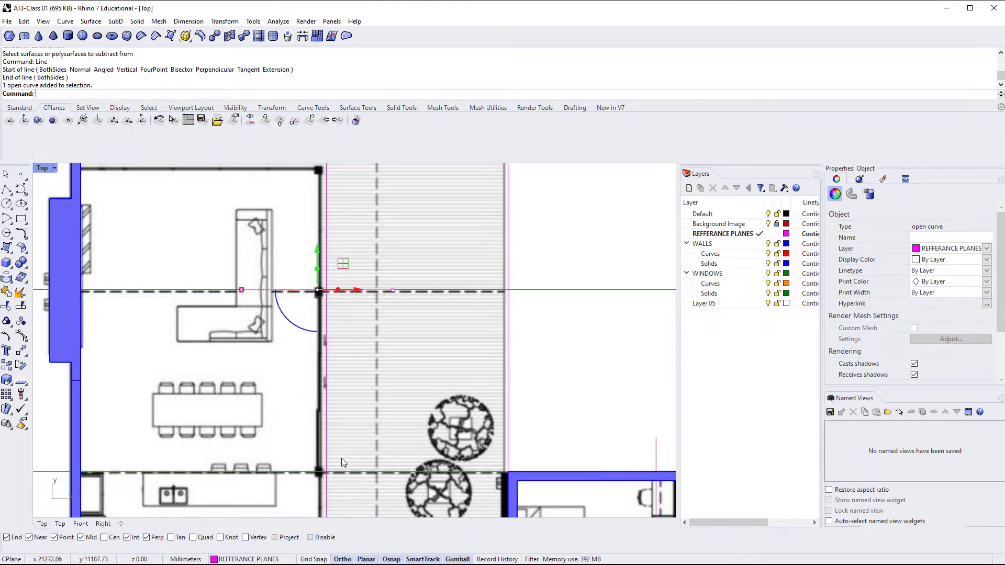
click(316, 252)
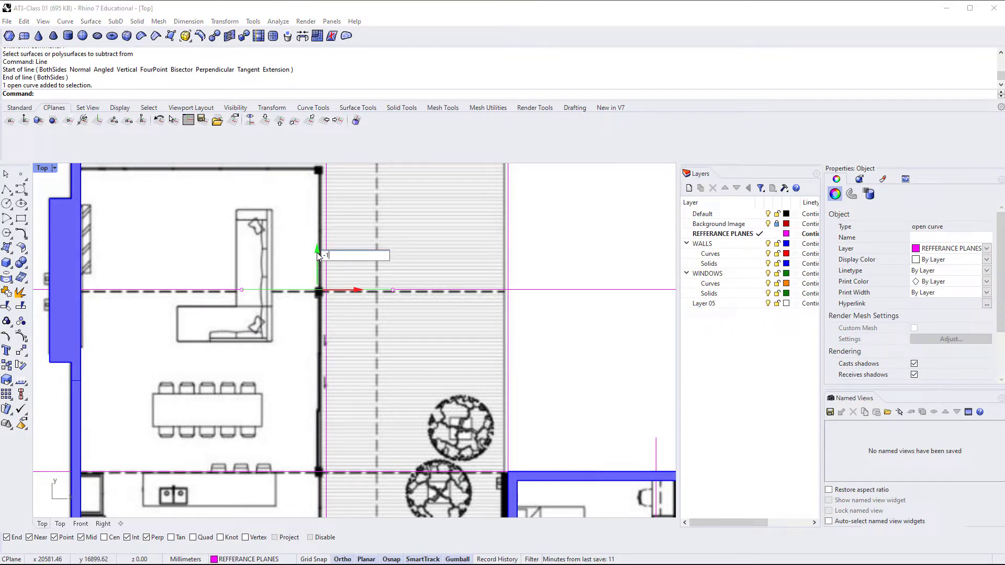
text(-1666)
key(Return)
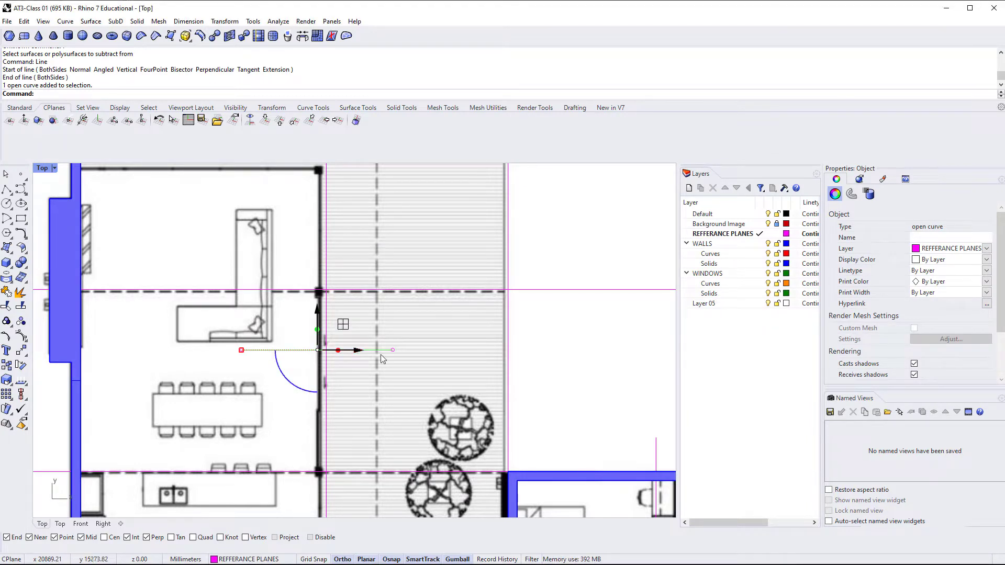
Copy the short line a further -1666 mm along Y to mark the next division of the terrace side.
click(550, 365)
click(276, 350)
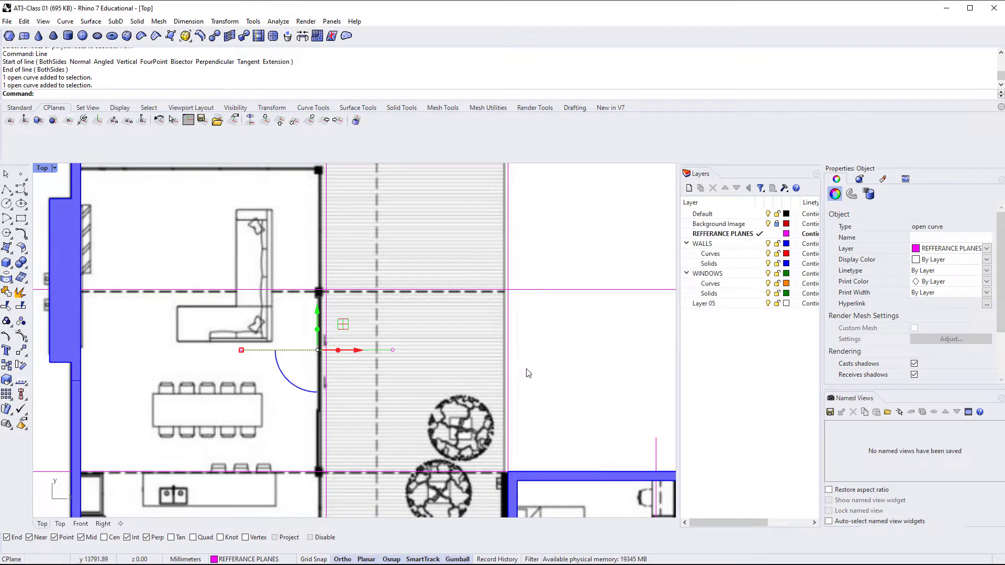
click(551, 377)
click(278, 350)
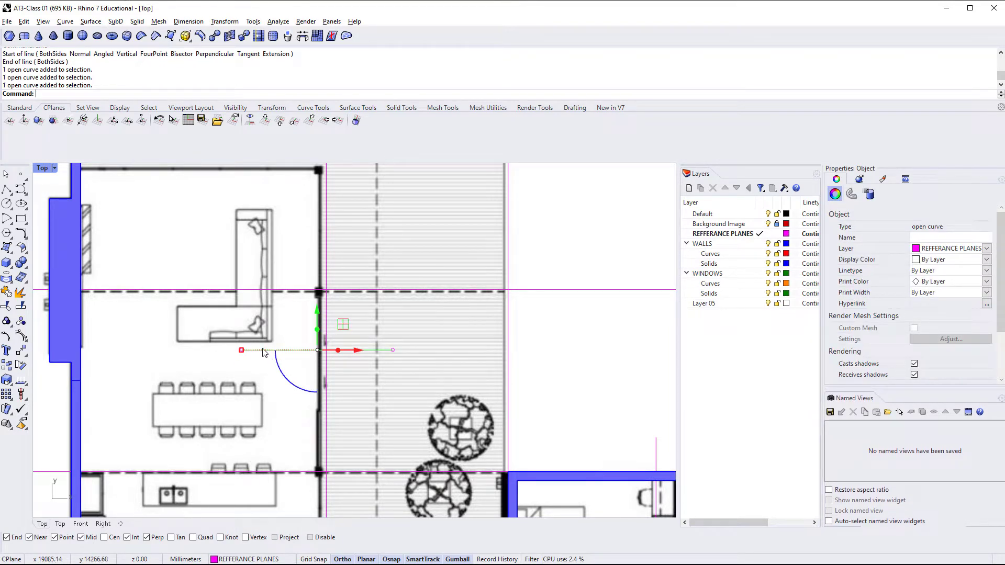
click(318, 311)
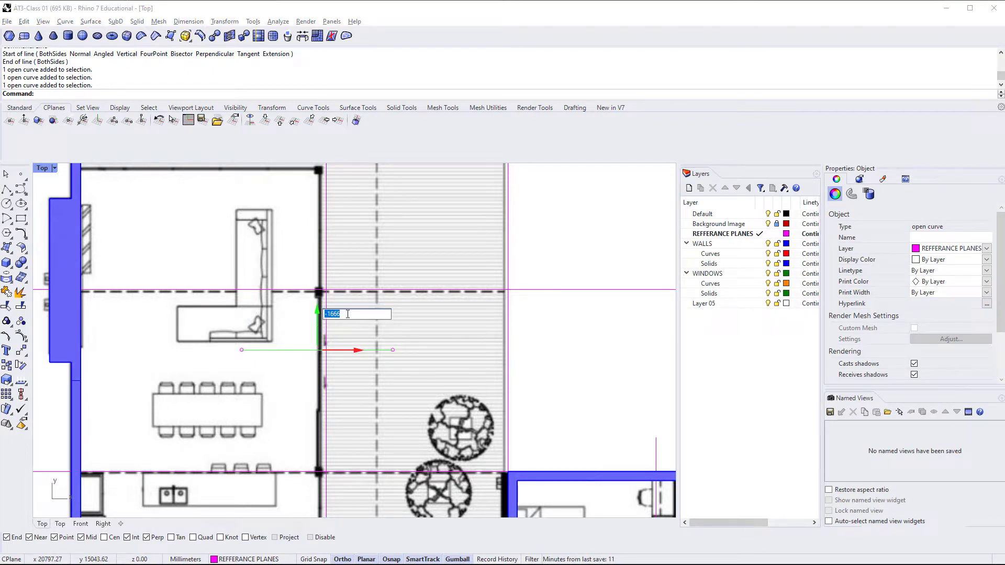
key(Return)
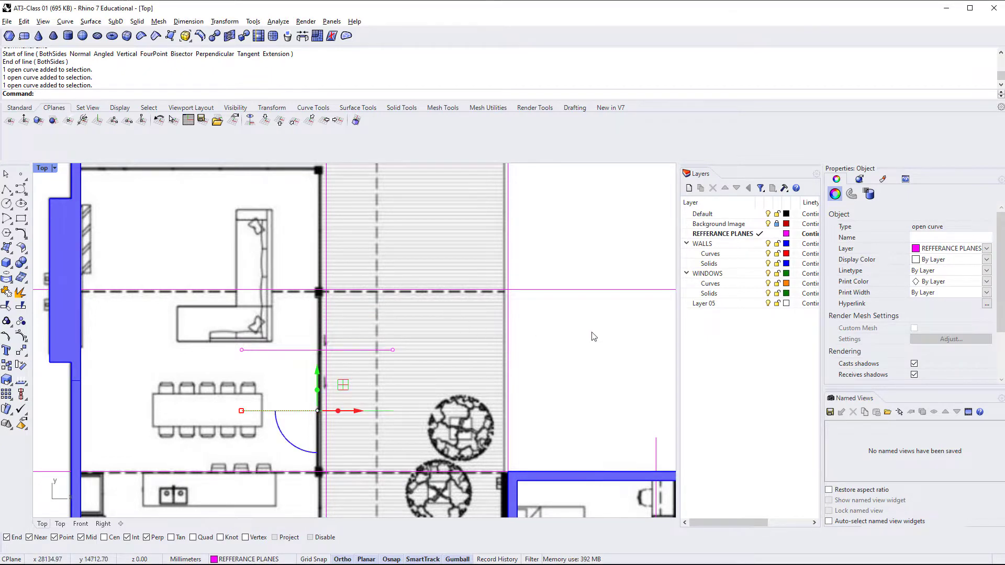
click(594, 335)
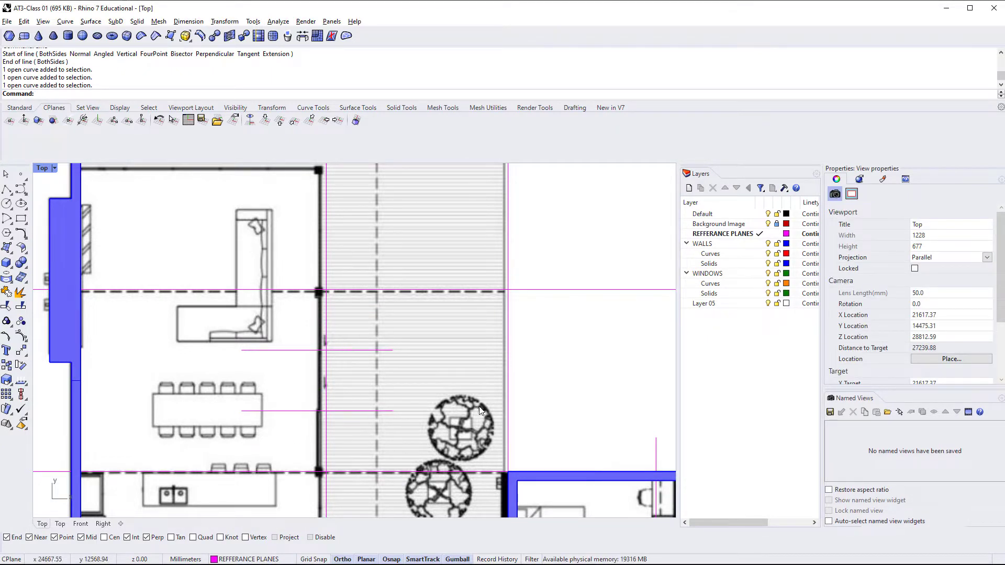
Examine the passage between the kitchen and the bedroom wing, comparing the partition walls with the terrace's lower edge on the plan.
right_drag(552, 386, 497, 360)
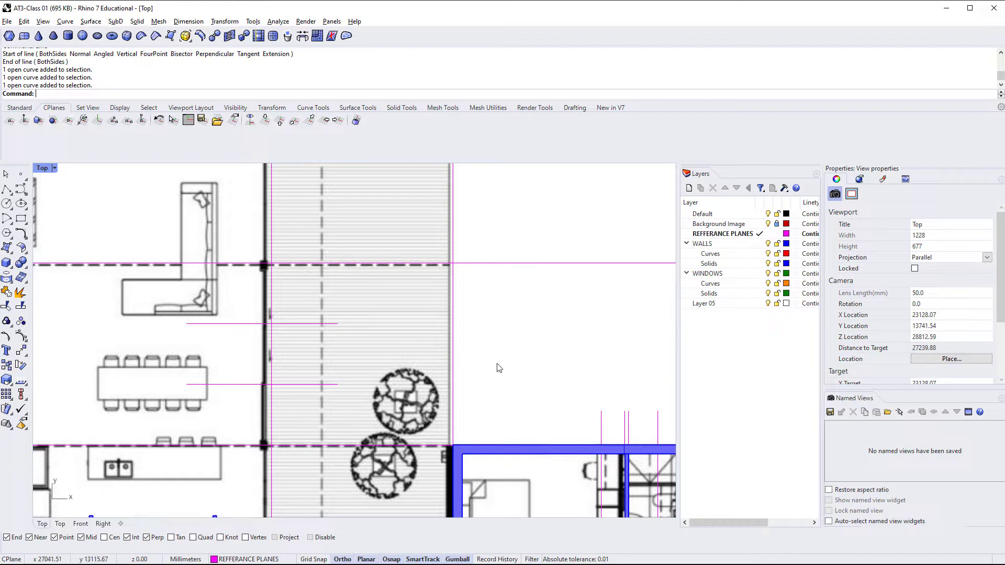
right_drag(498, 368, 527, 292)
scroll(471, 340, down, 2)
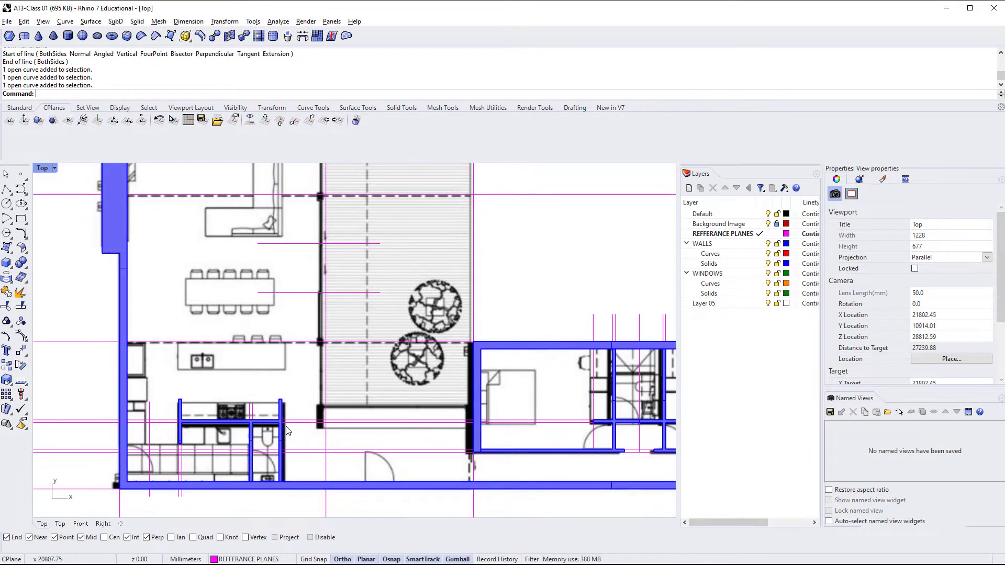
right_drag(266, 441, 253, 413)
right_click(252, 413)
right_drag(313, 395, 217, 400)
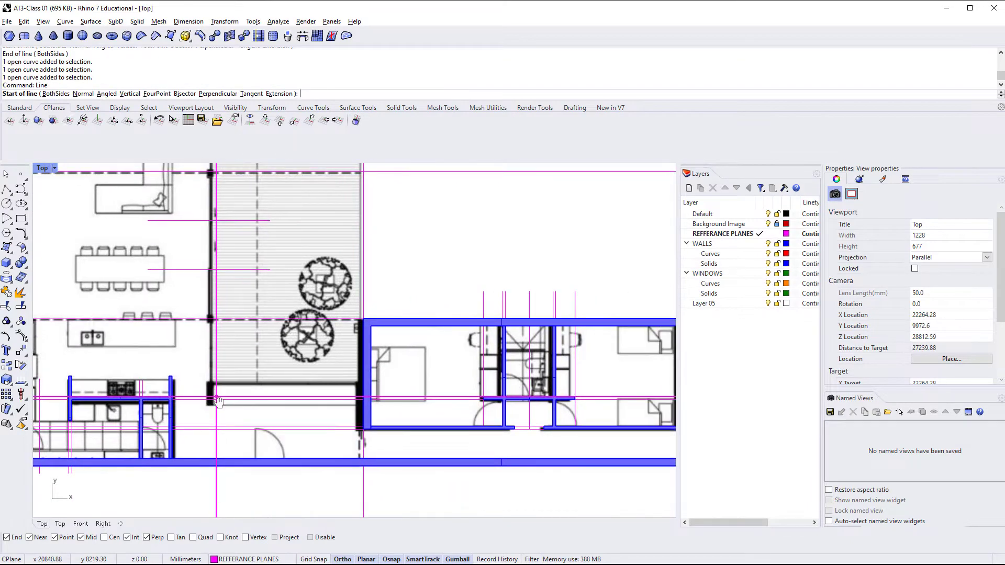
right_drag(343, 495, 325, 487)
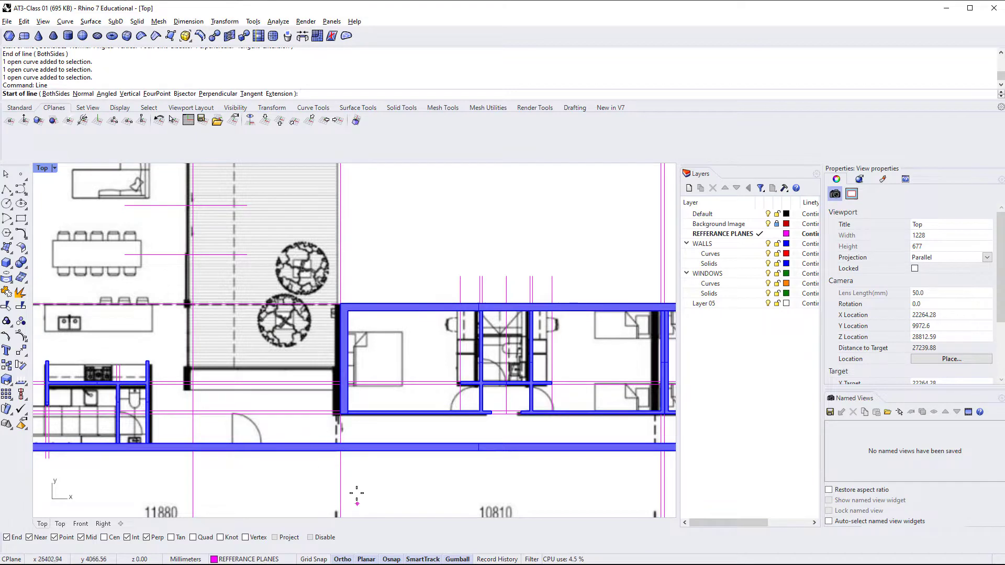
scroll(474, 402, up, 2)
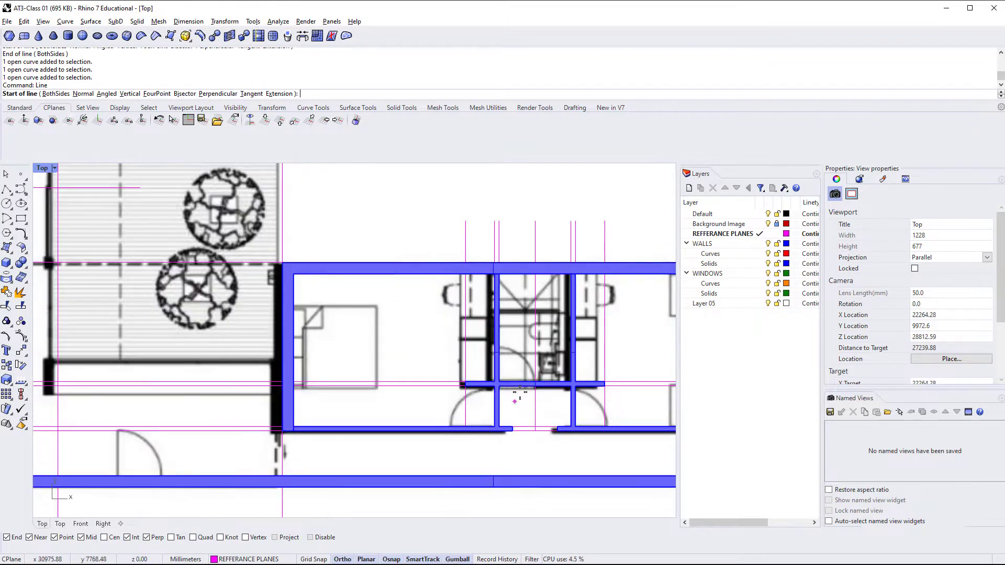
scroll(514, 388, up, 2)
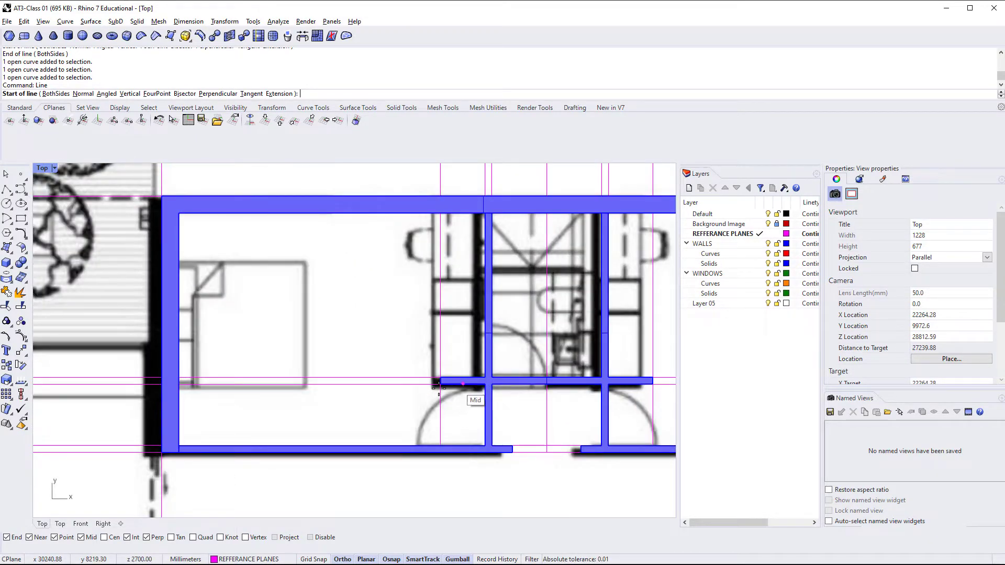
right_drag(158, 385, 622, 408)
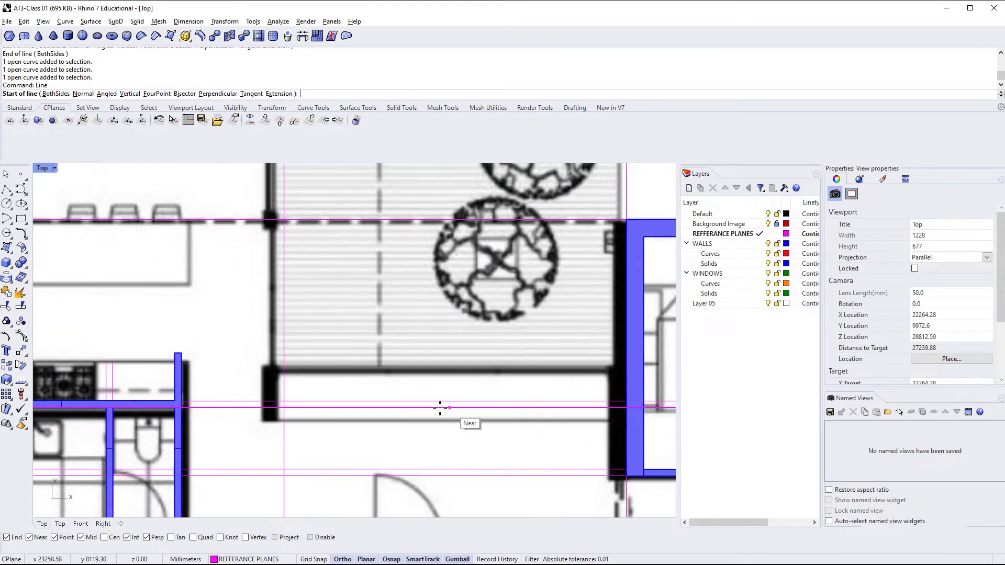
right_drag(216, 407, 381, 419)
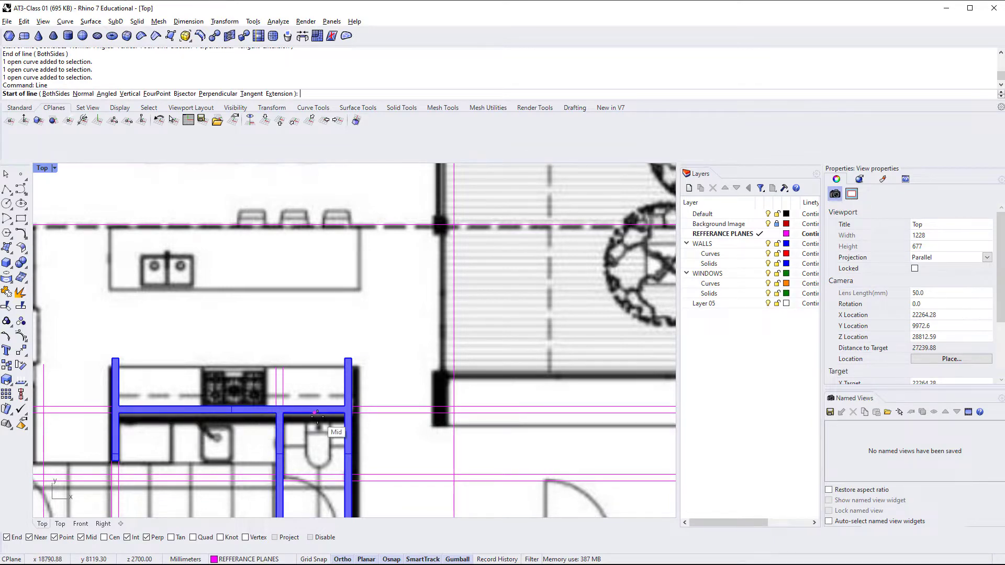
Draw a 700 mm vertical line along the kitchen's end partition, from the cross wall's corner to the partition's free end.
scroll(321, 416, down, 1)
scroll(321, 417, down, 2)
right_drag(418, 406, 303, 408)
scroll(222, 402, up, 2)
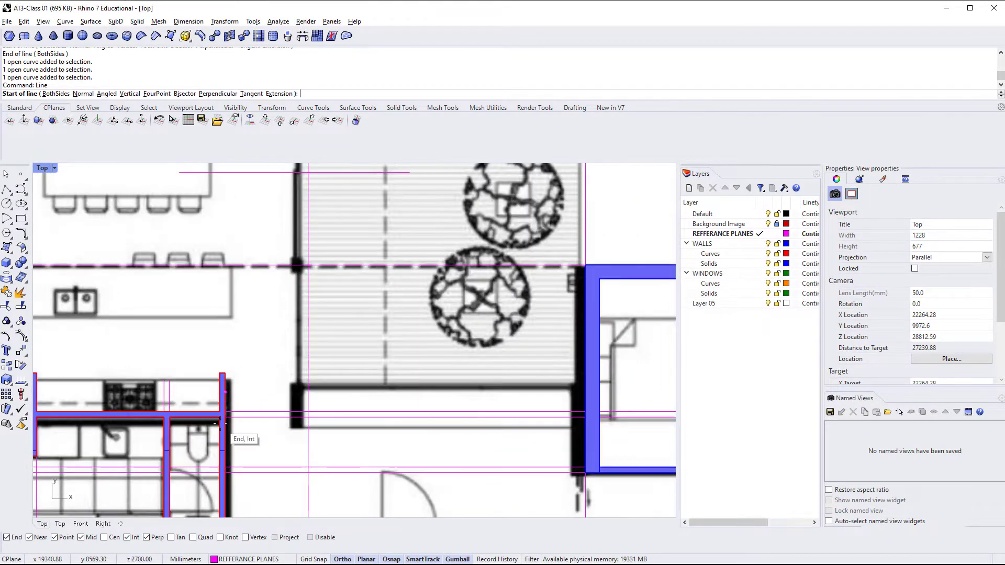
scroll(221, 424, up, 2)
scroll(220, 414, up, 1)
click(220, 411)
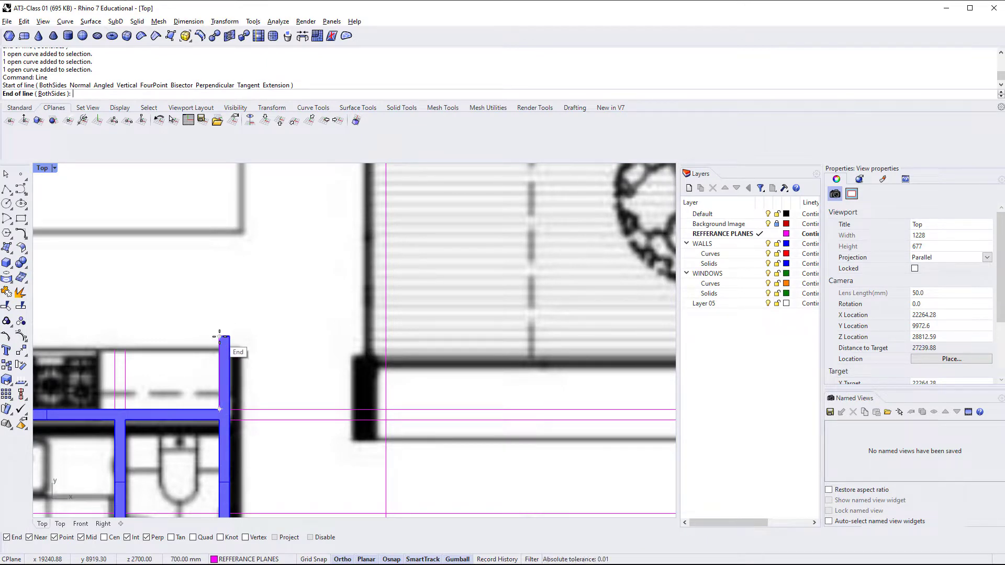
click(220, 336)
Try to draw a line from the kitchen partition's free end to the bedroom wing's outer wall, and undo it.
key(Return)
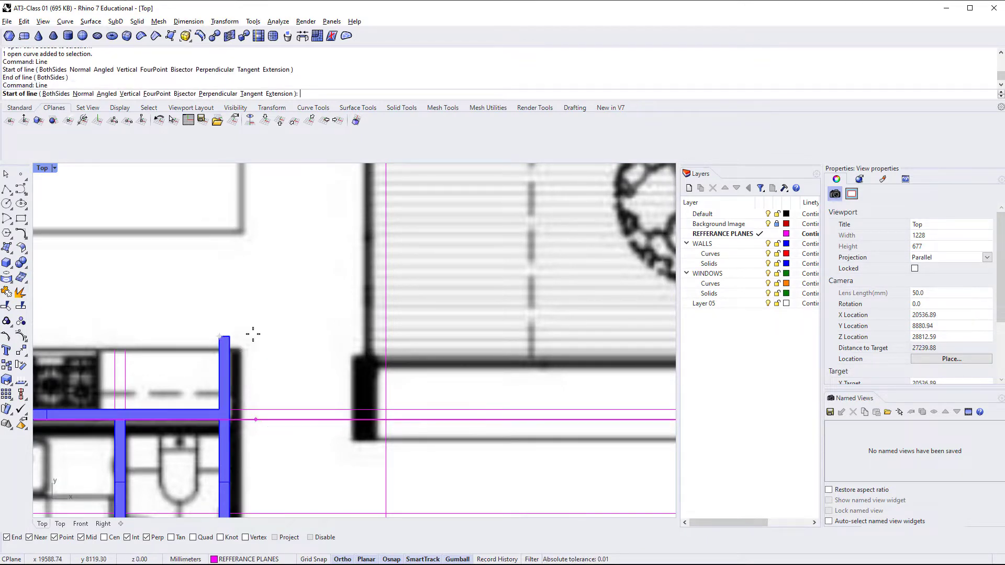
click(226, 336)
right_drag(532, 336, 276, 329)
click(530, 328)
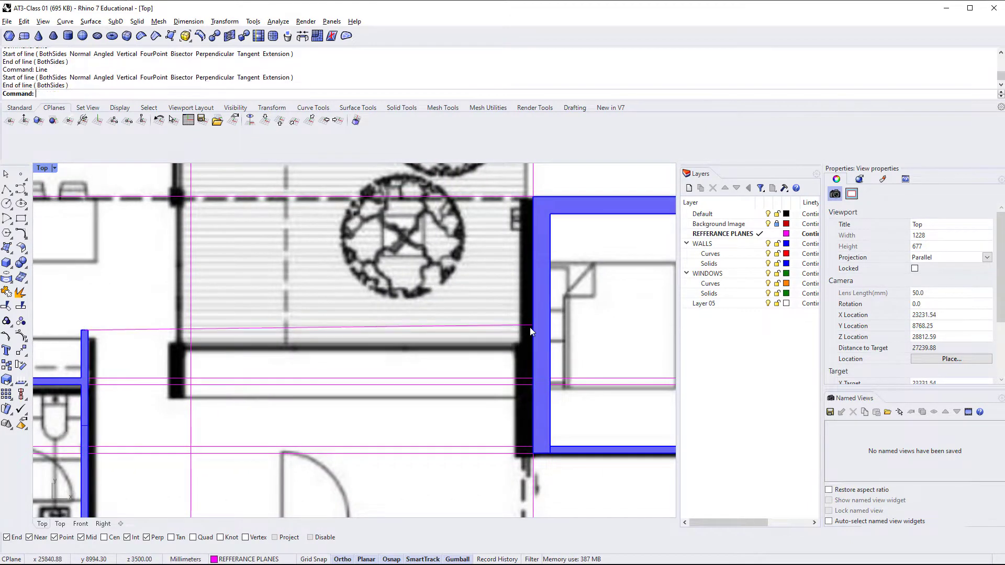
key(ctrl+z)
Draw a horizontal line from the kitchen partition's free end across the terrace to the bedroom wing's outer wall.
key(Return)
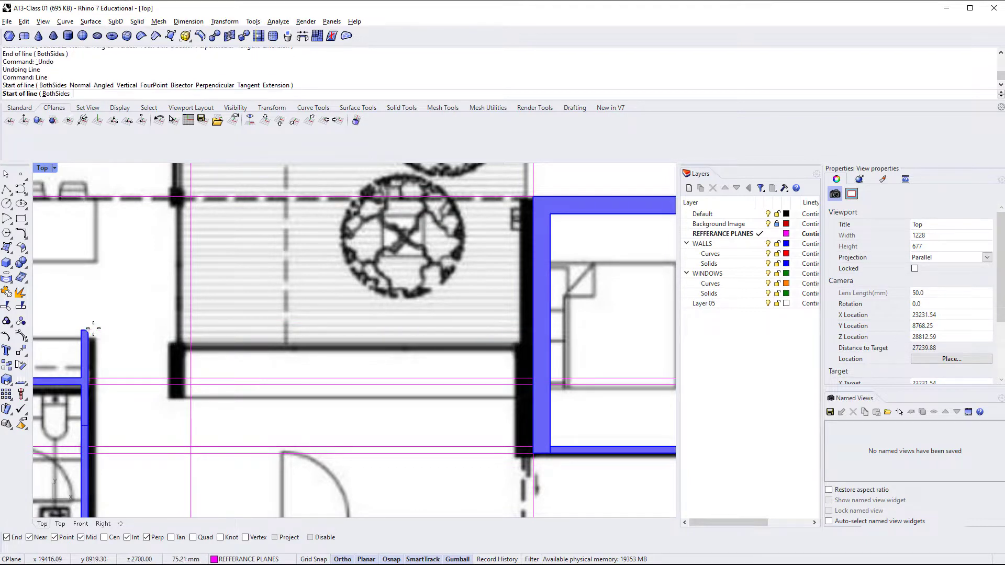
click(92, 329)
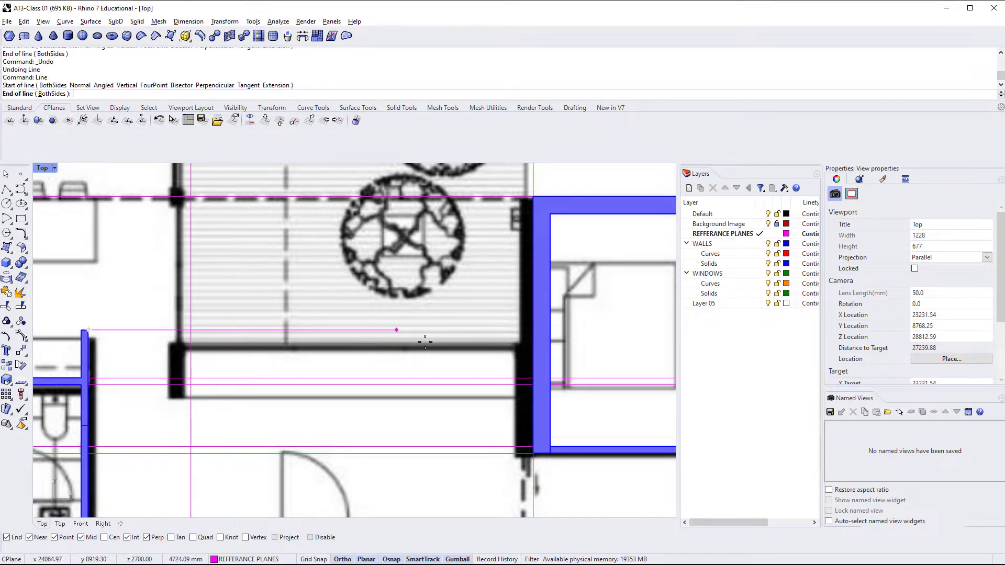
click(527, 330)
click(222, 350)
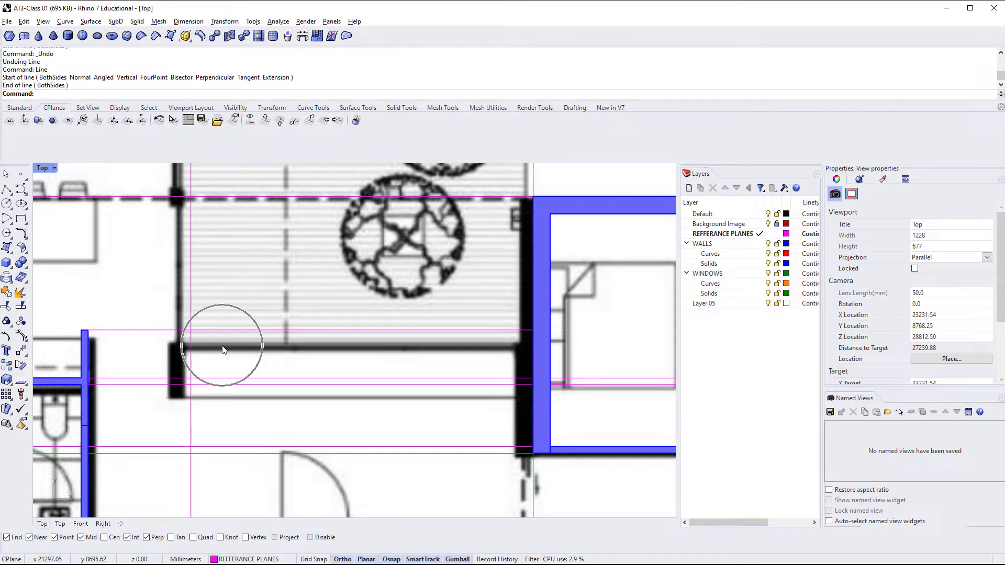
scroll(223, 347, down, 4)
right_drag(232, 374, 344, 406)
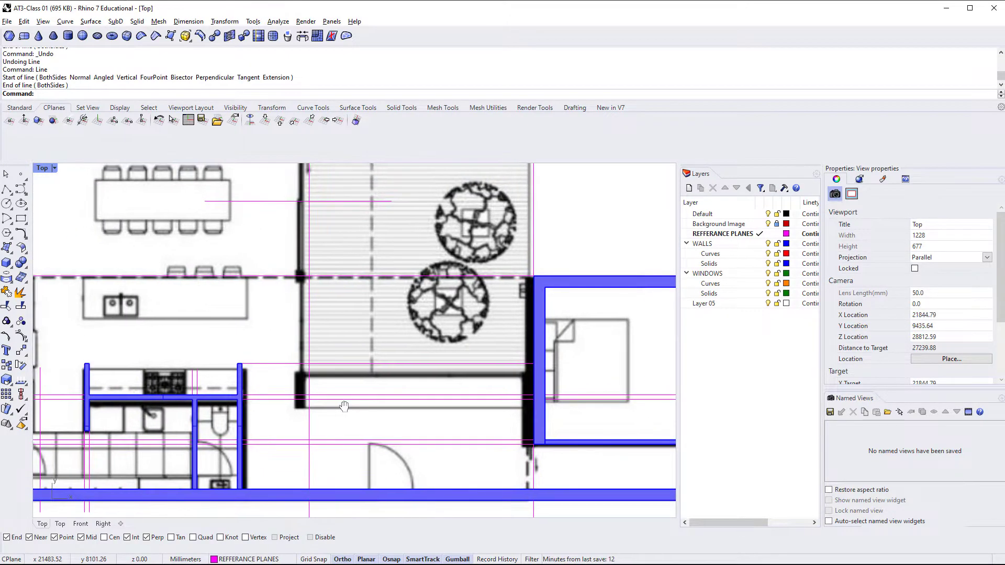
scroll(253, 383, up, 4)
scroll(246, 419, down, 1)
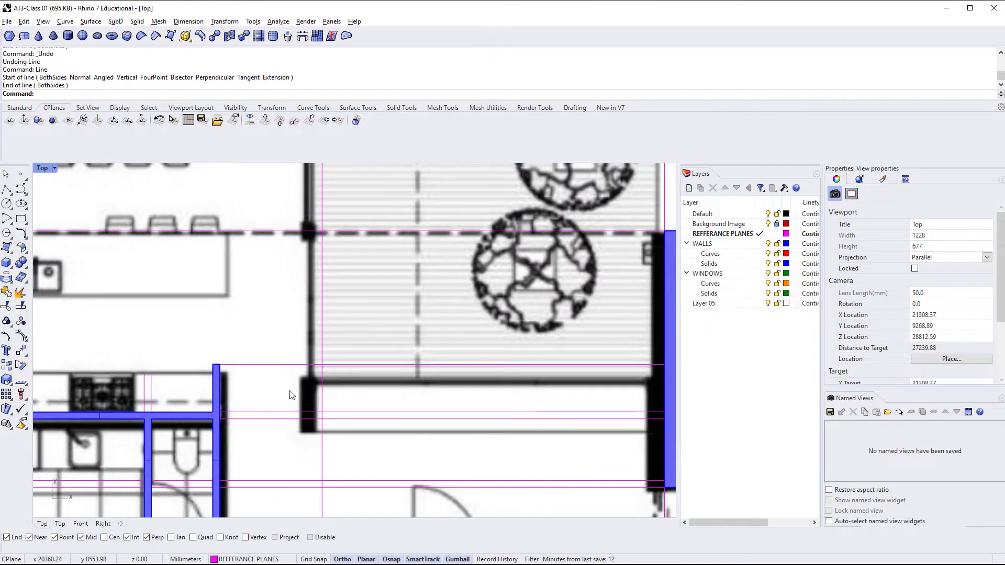
key(Return)
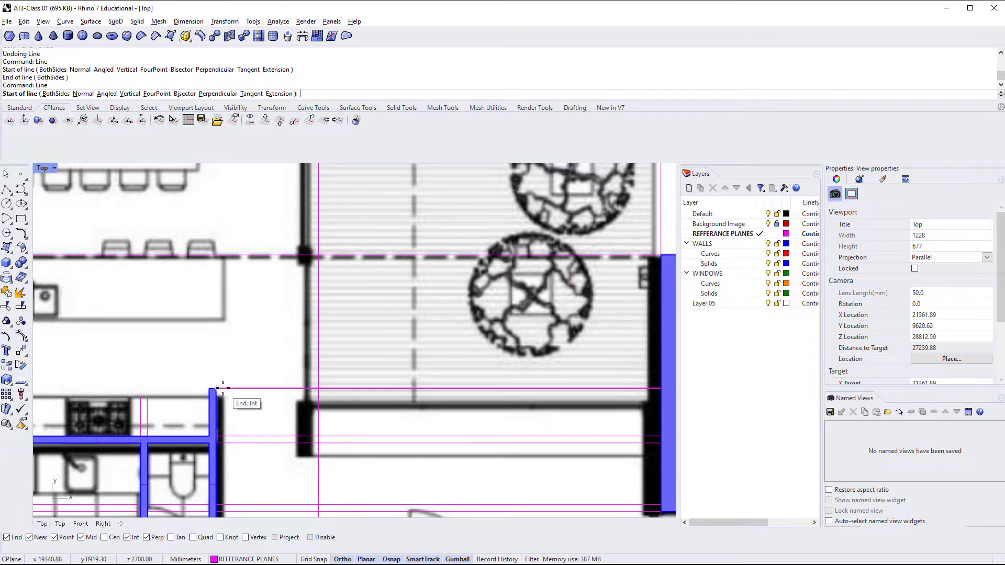
click(214, 396)
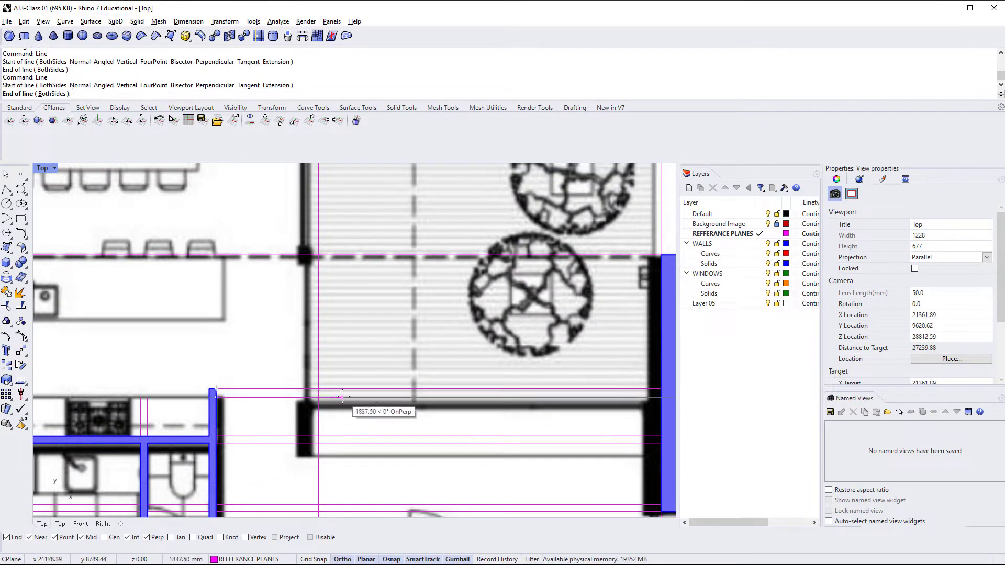
click(319, 397)
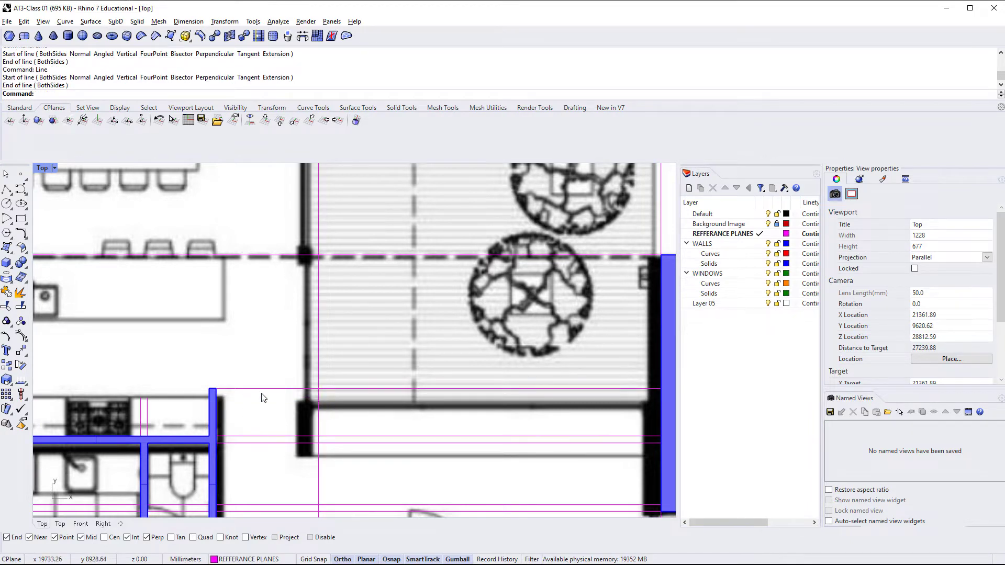
key(ctrl)
Examine the reference lines along the terrace and living area, up to the living area's upper terrace corner on the plan.
scroll(256, 342, down, 2)
right_drag(255, 342, 216, 393)
scroll(257, 386, up, 2)
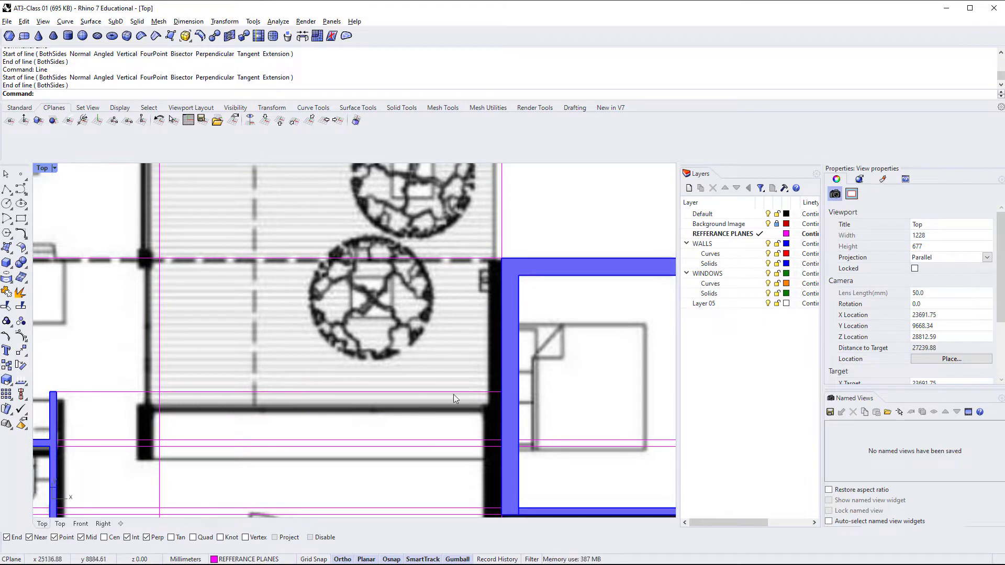
scroll(223, 350, down, 3)
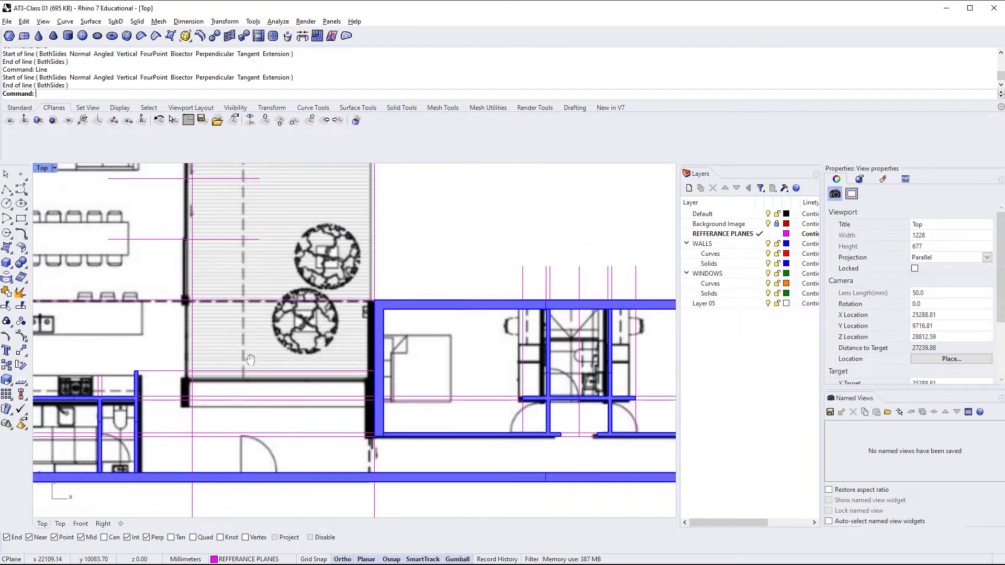
scroll(205, 350, up, 3)
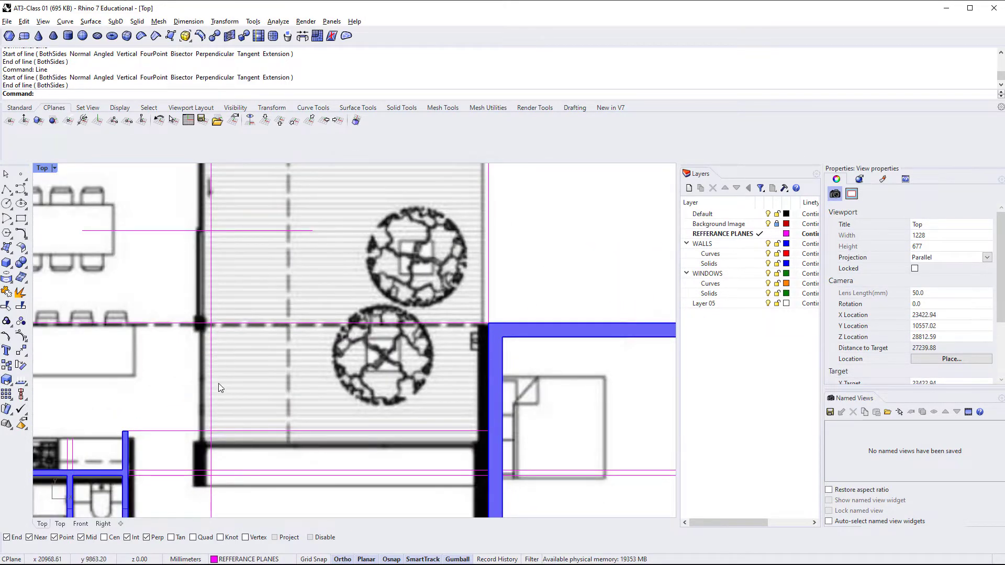
scroll(218, 328, down, 3)
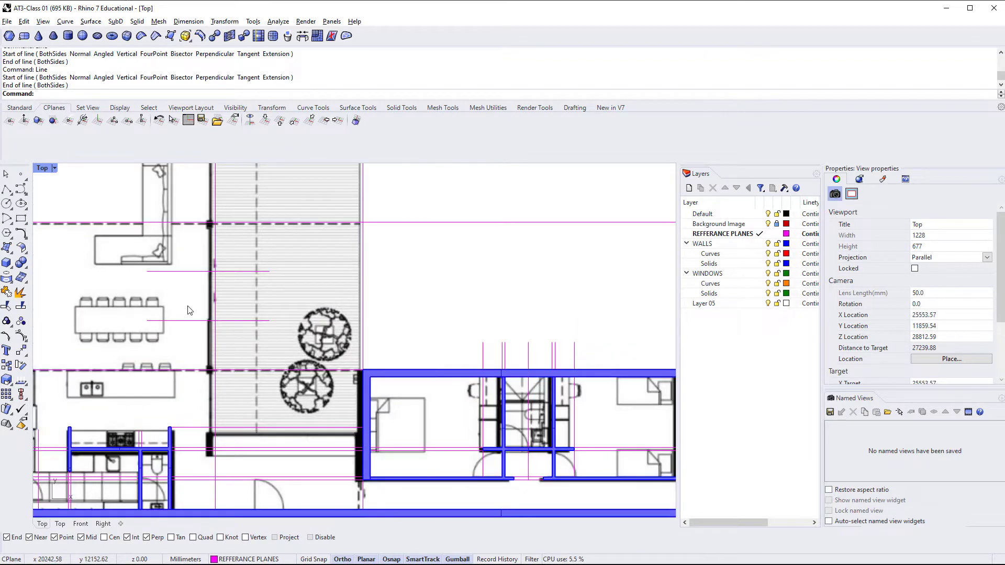
scroll(244, 357, up, 3)
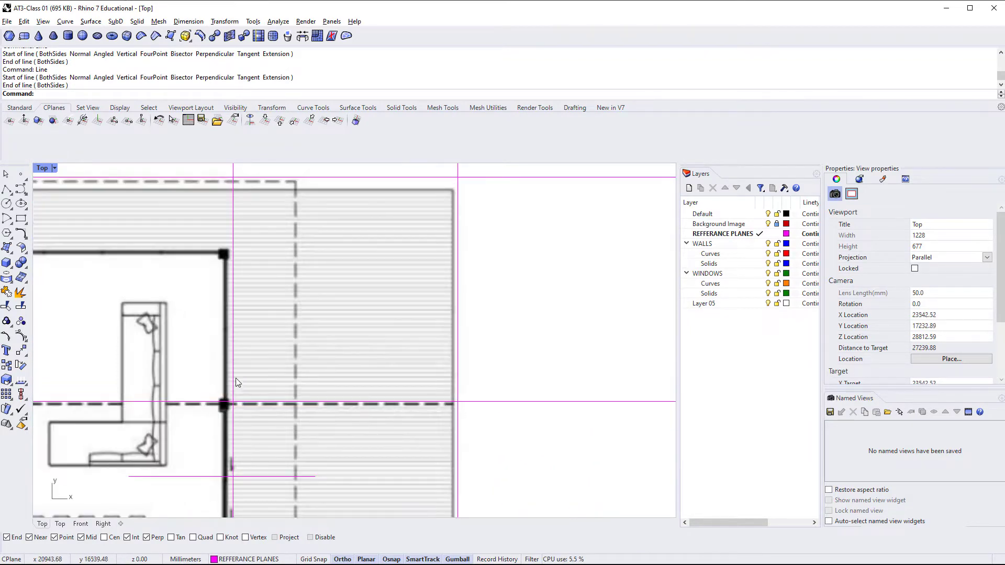
scroll(222, 310, down, 1)
mouse_move(222, 310)
right_down()
mouse_move(422, 321)
mouse_move(326, 315)
mouse_move(372, 313)
right_up()
right_drag(310, 324, 327, 316)
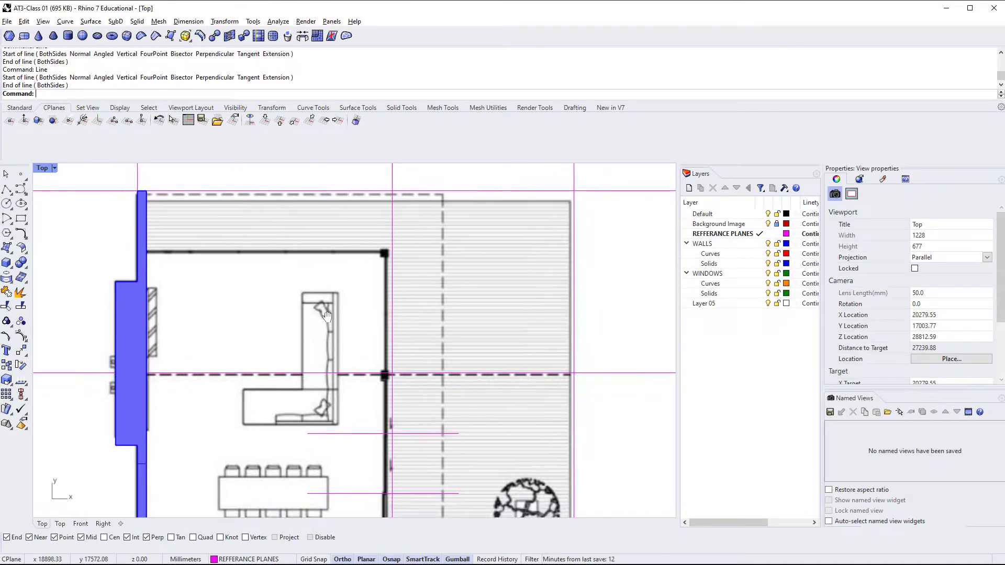
scroll(406, 311, up, 2)
right_drag(418, 306, 426, 330)
text(Line)
key(Return)
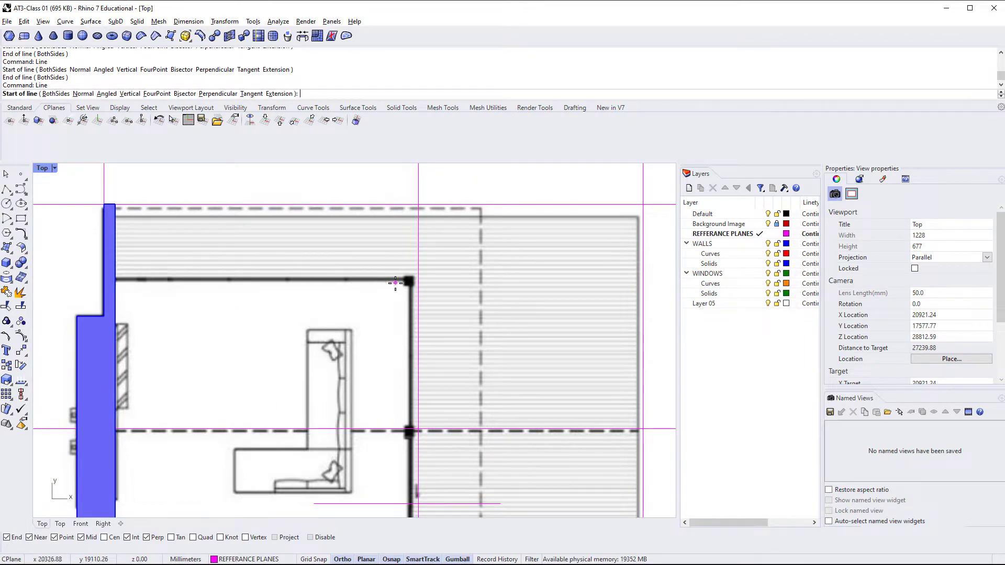
right_drag(254, 238, 256, 267)
scroll(255, 267, down, 2)
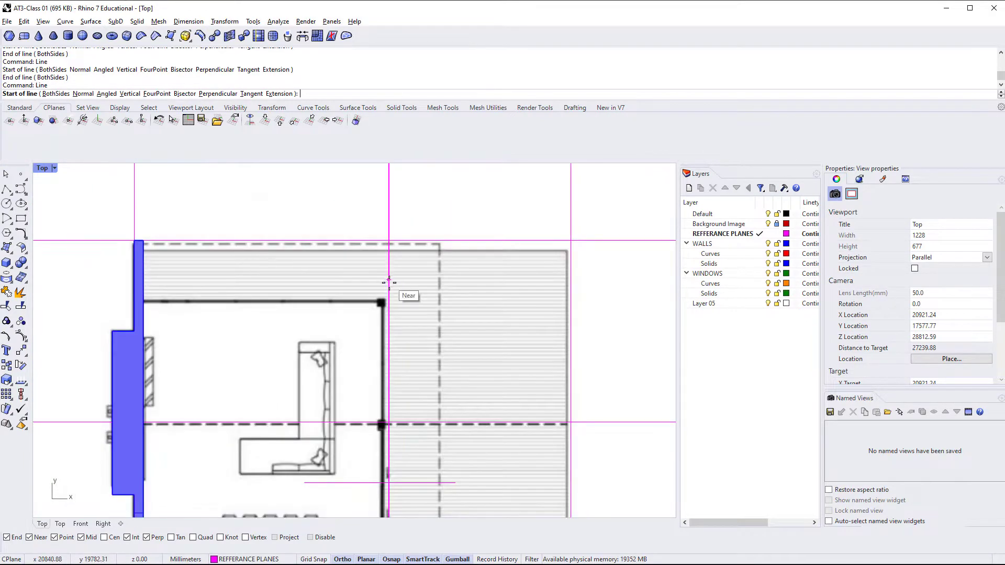
key(Escape)
Copy the topmost horizontal reference line about 1500 mm down, to the outer side of the living area's upper glazed wall.
right_drag(495, 244, 394, 293)
click(462, 251)
scroll(495, 269, down, 2)
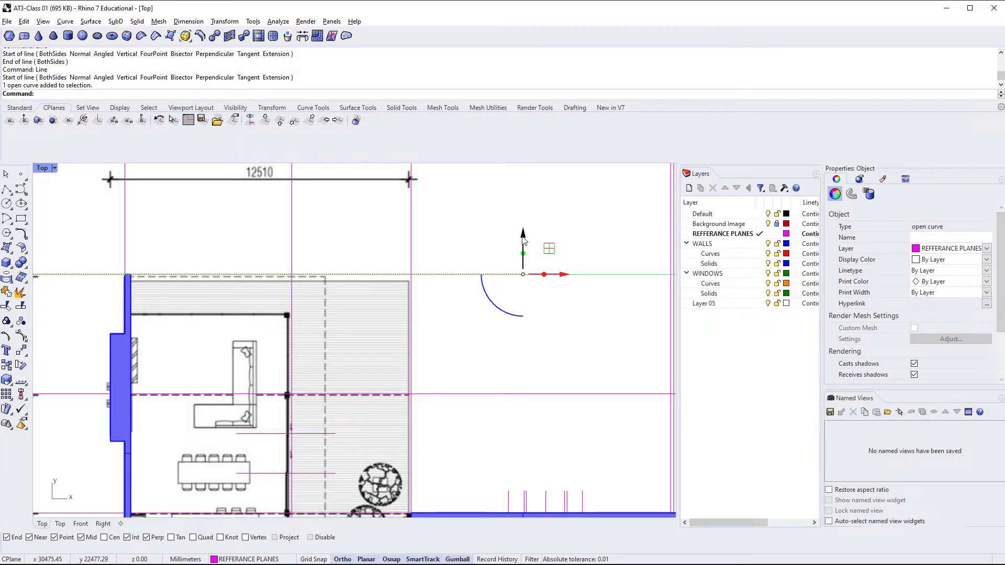
click(524, 240)
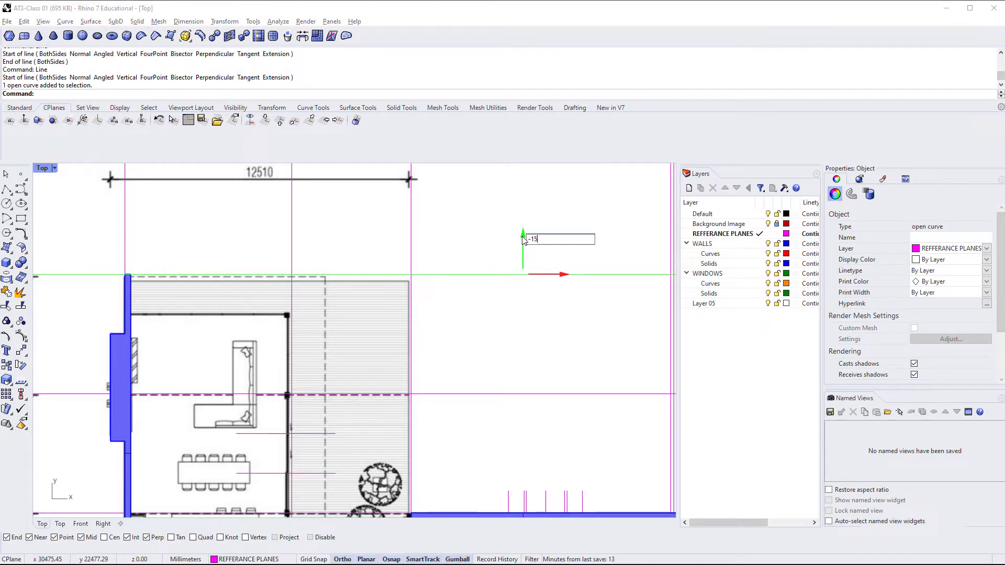
key(Return)
key(Escape)
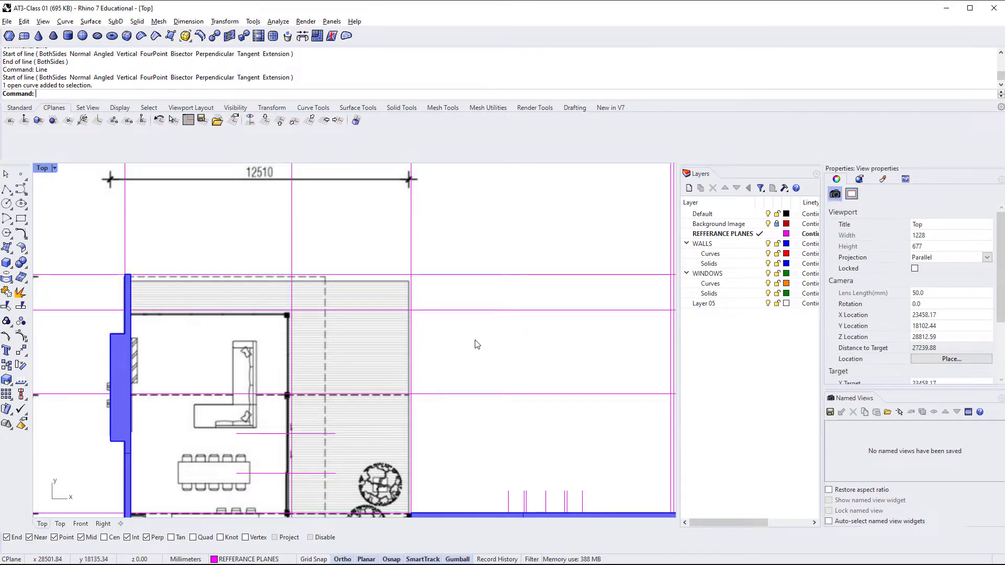
Draw a short horizontal line over the living area's upper reference line, crossing the vertical reference line on the terrace side.
scroll(247, 322, up, 3)
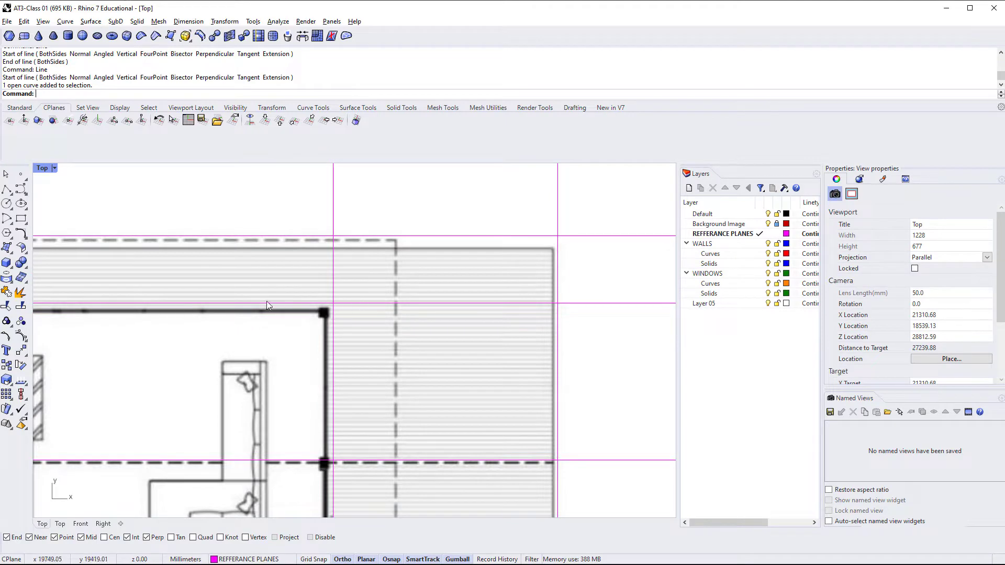
right_drag(131, 304, 157, 324)
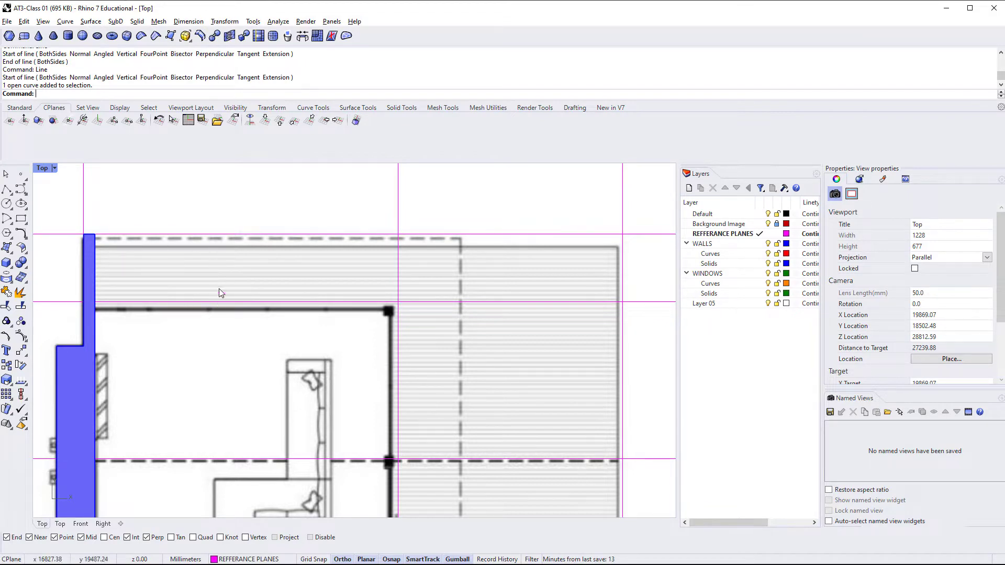
right_drag(320, 351, 215, 297)
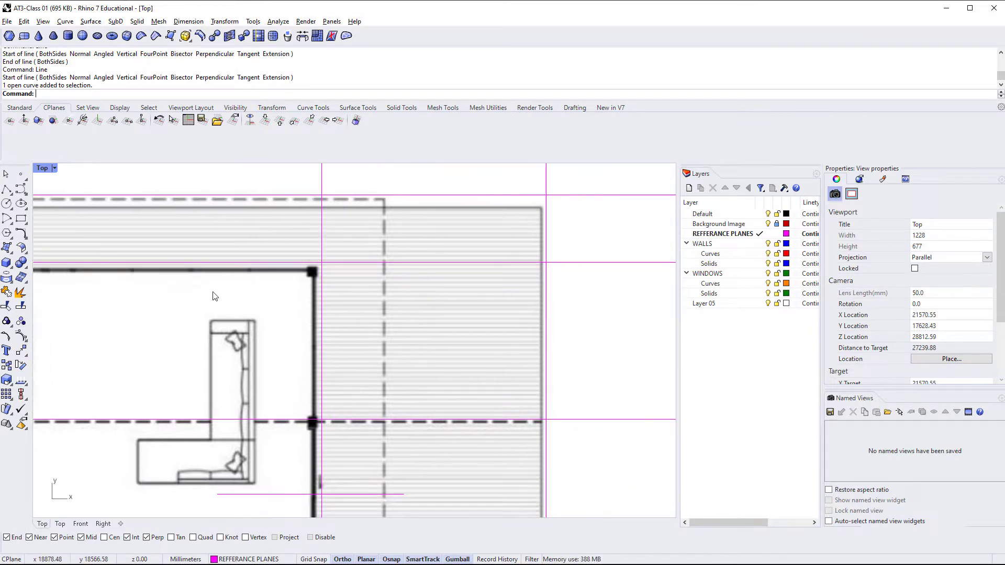
mouse_move(263, 343)
right_down()
mouse_move(298, 254)
mouse_move(282, 335)
right_up()
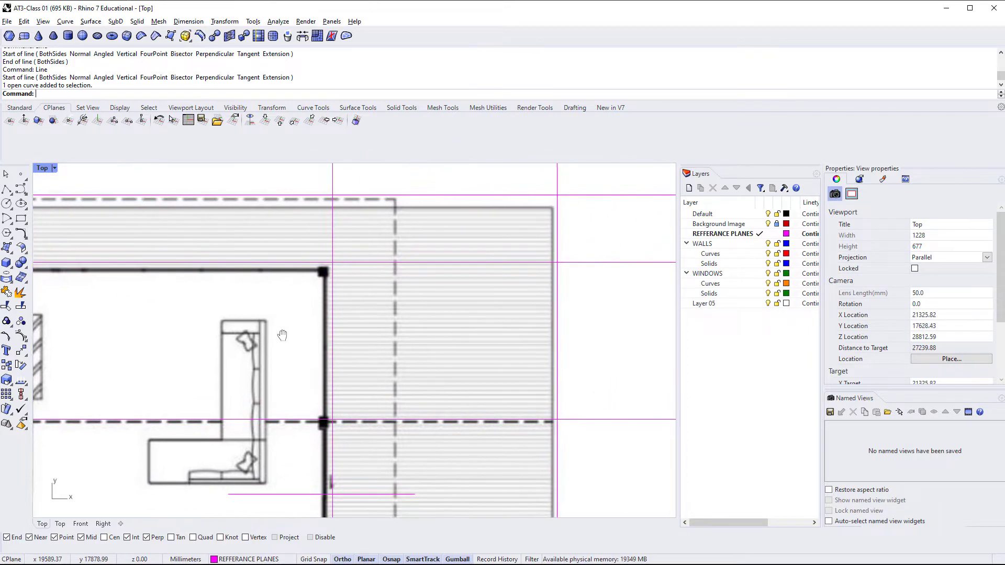
scroll(351, 377, up, 2)
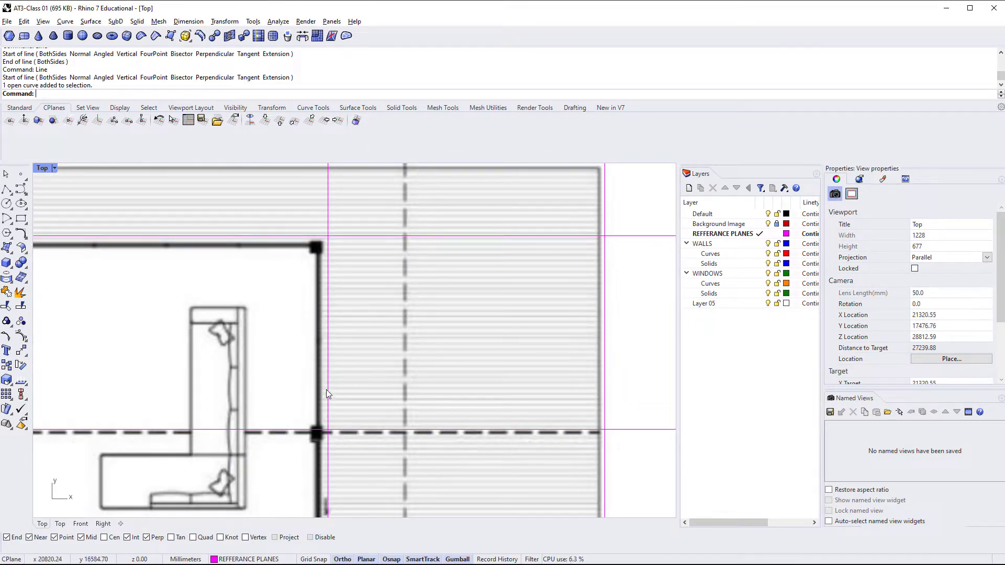
right_drag(375, 347, 339, 356)
text(line)
key(Return)
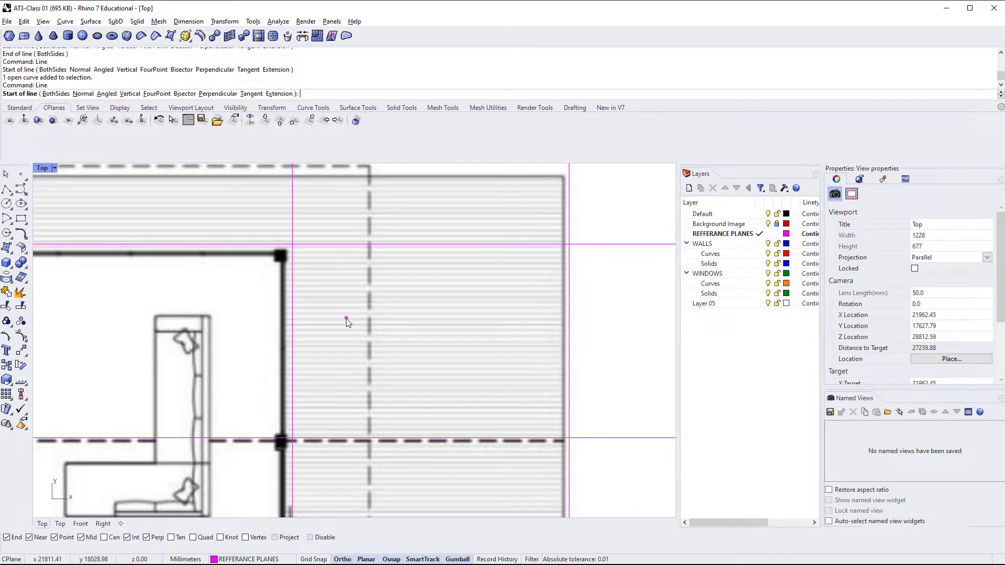
click(164, 241)
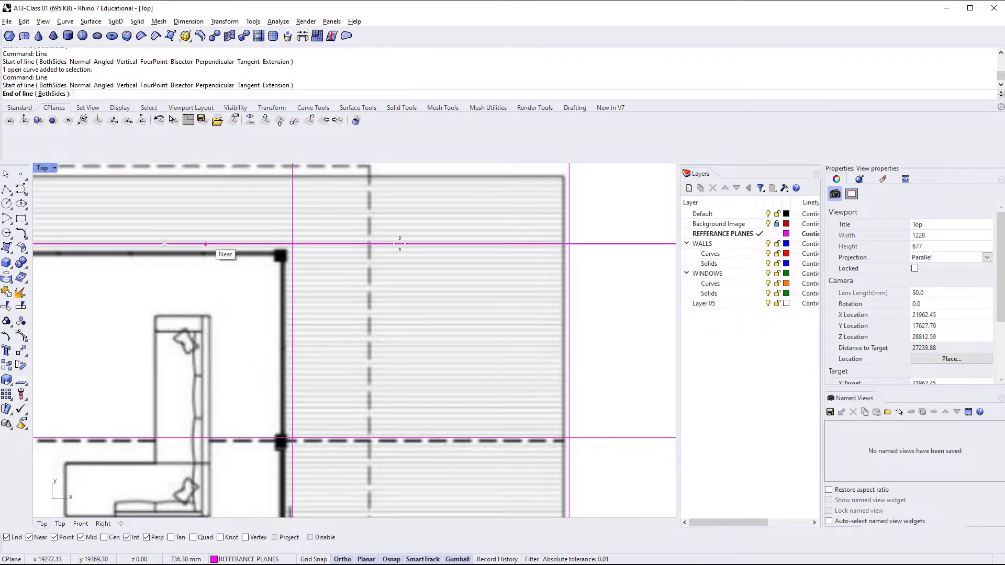
click(410, 244)
Select the new short horizontal line instead of the overlapping reference line and move it 1750 mm down.
click(379, 244)
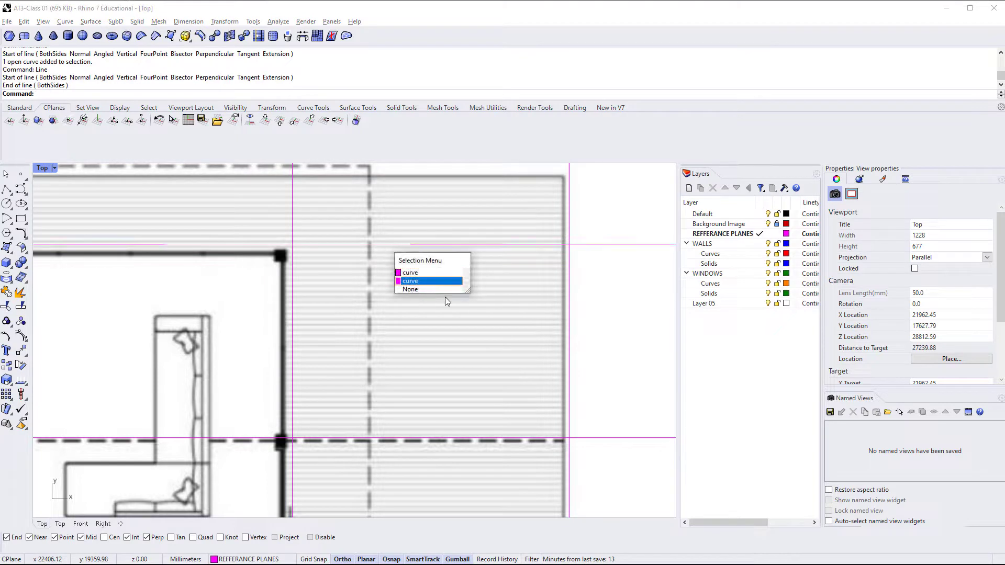
click(441, 283)
click(288, 205)
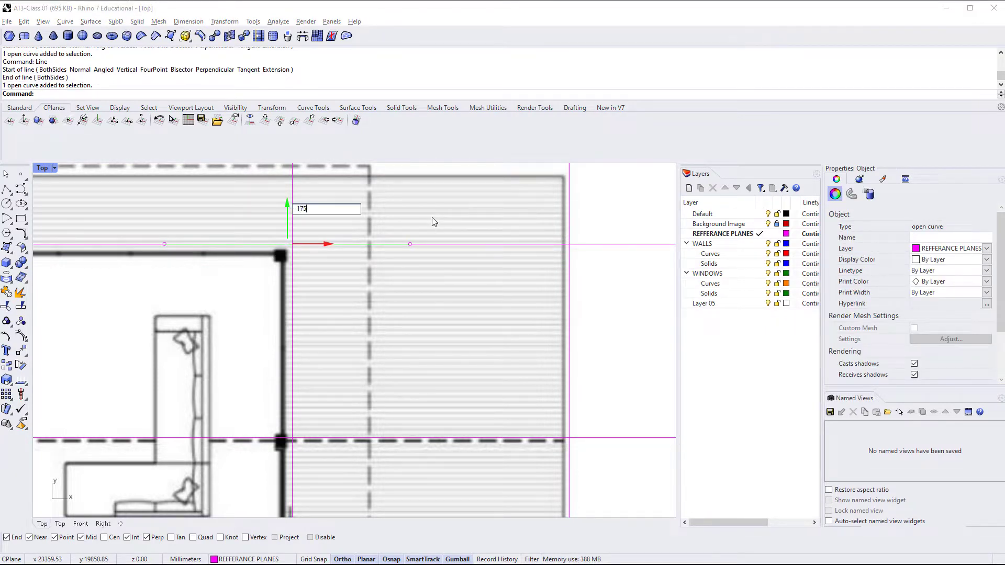
text(-175)
key(Return)
key(Escape)
Draw a vertical line about 2250 mm long down the inner face of the living area's outer wall, from the wall's upper end corner.
scroll(435, 246, down, 4)
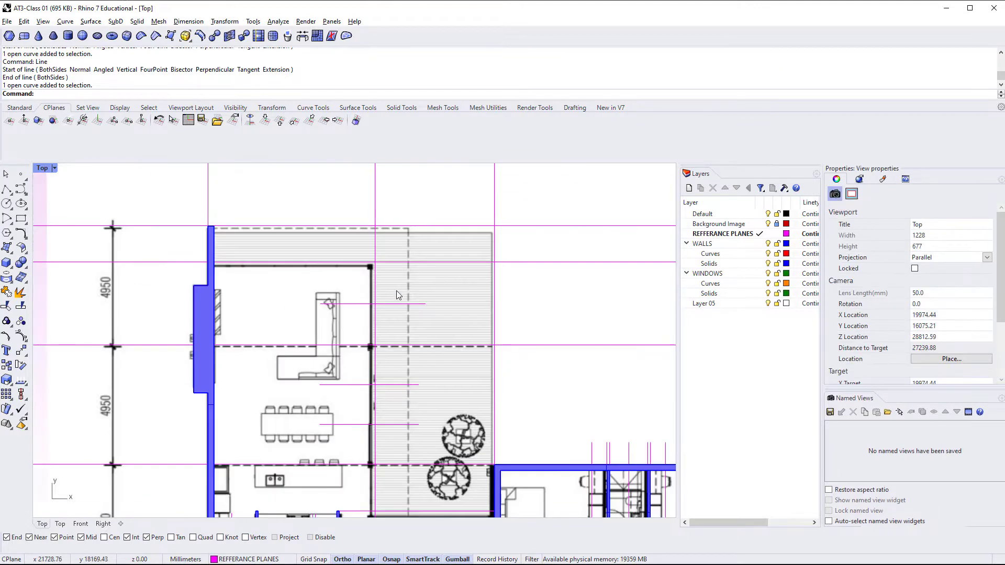
scroll(397, 291, up, 4)
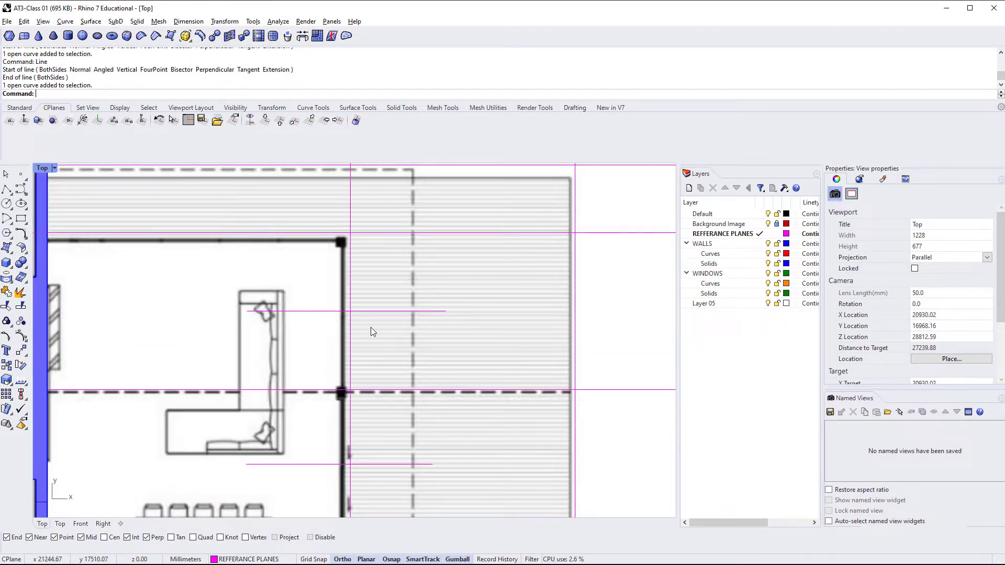
right_drag(309, 269, 333, 305)
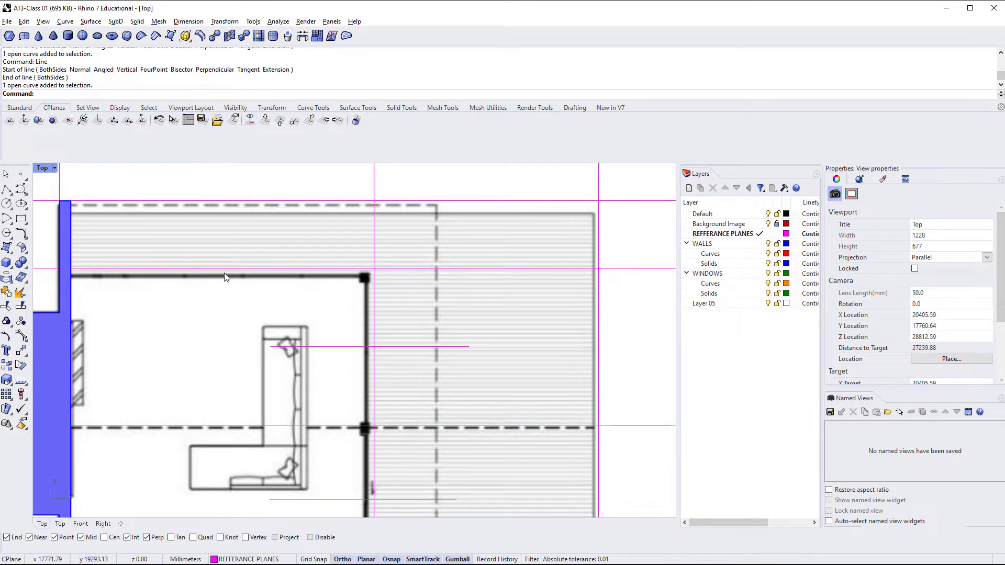
right_drag(311, 298, 328, 339)
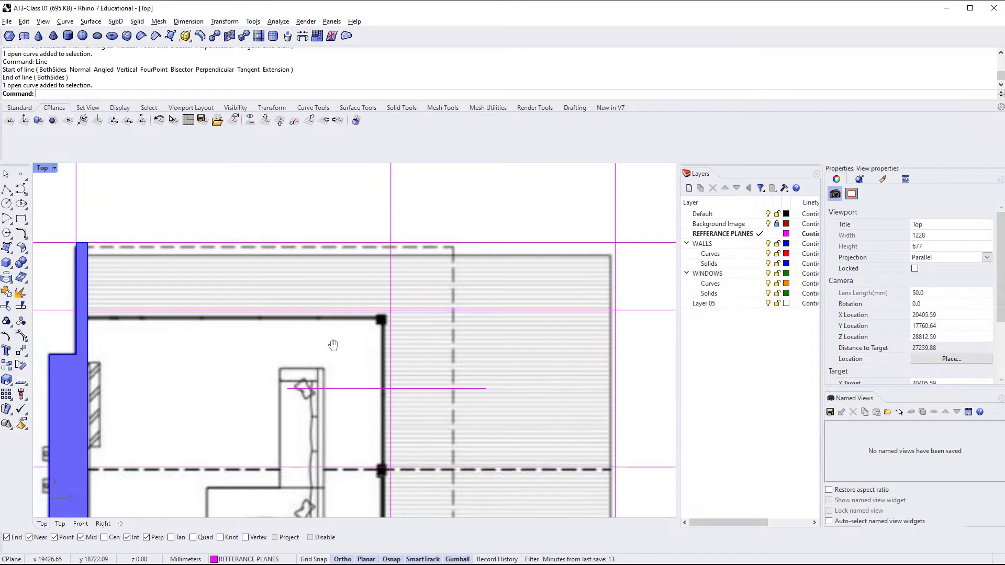
text(Line)
key(Return)
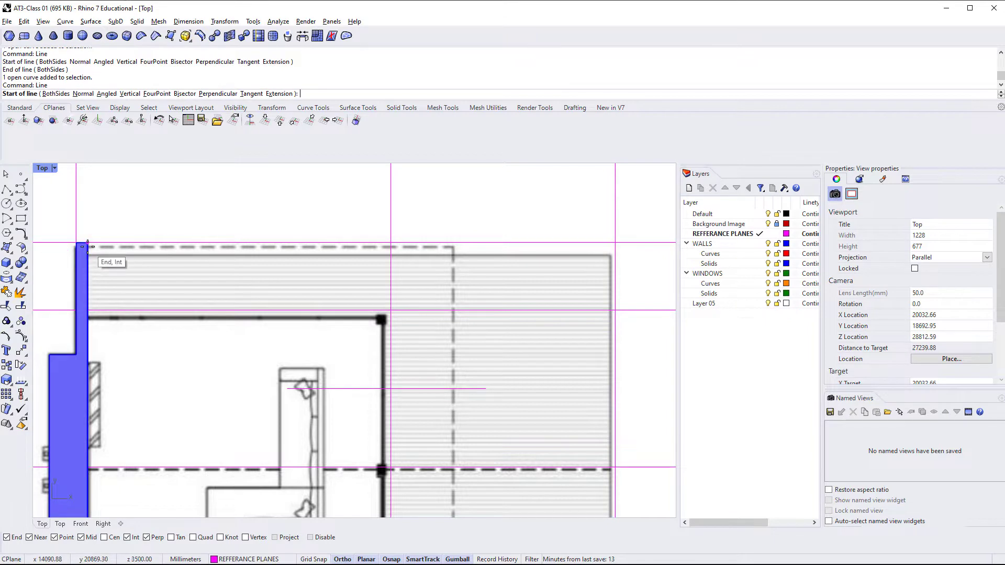
click(88, 271)
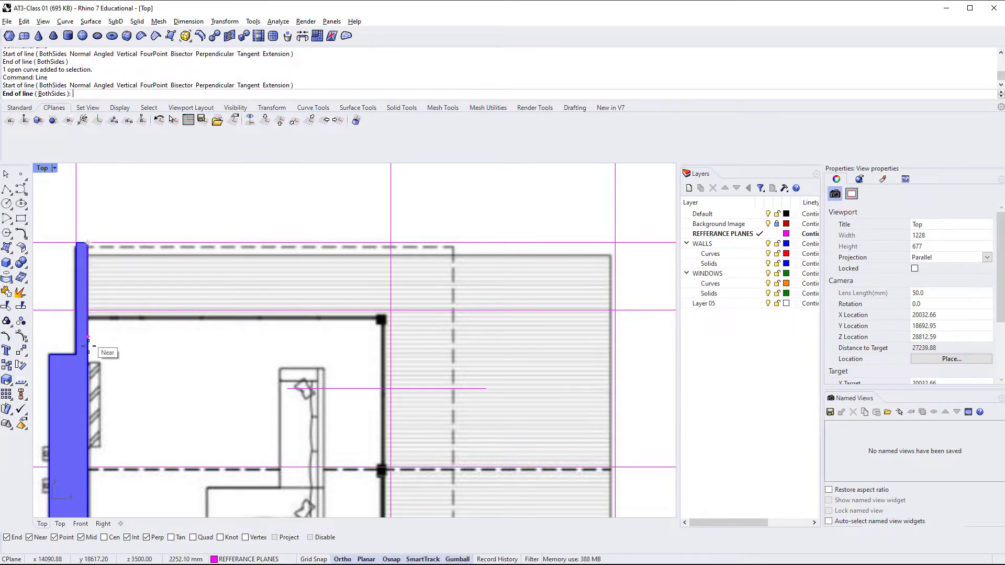
click(91, 324)
Select the new vertical line instead of the overlapping wall and move it about 1687 mm horizontally towards the terrace.
click(90, 325)
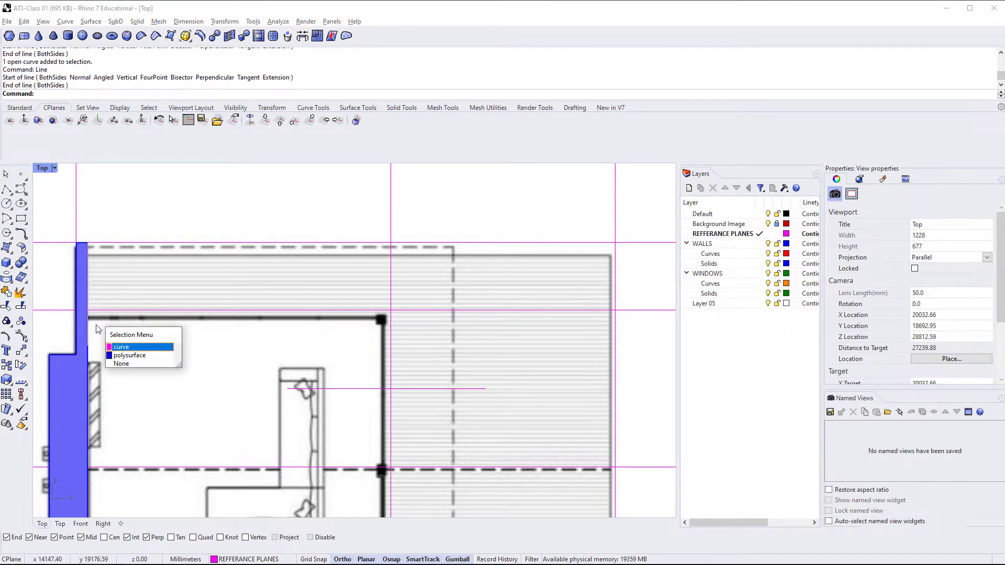
click(131, 347)
click(130, 294)
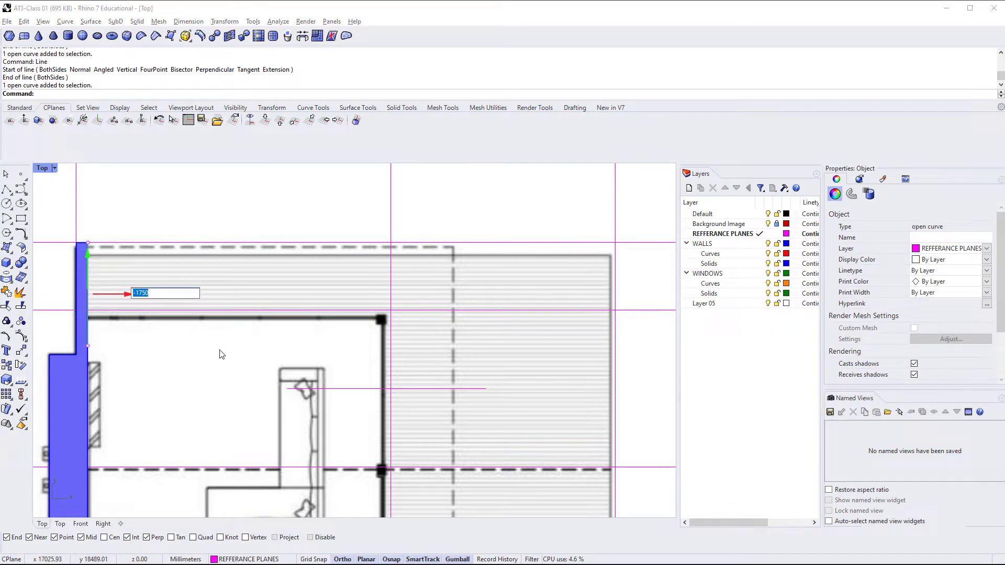
text(1687.)
key(Return)
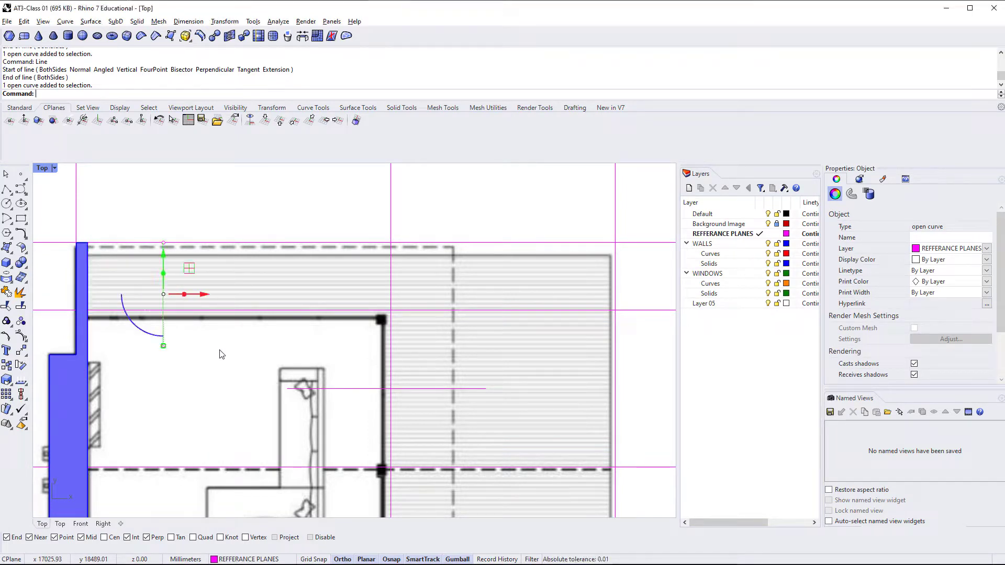
Copy the short vertical line horizontally towards the terrace twice, spacing each copy 1687.5 mm from the previous line.
alt+click(205, 296)
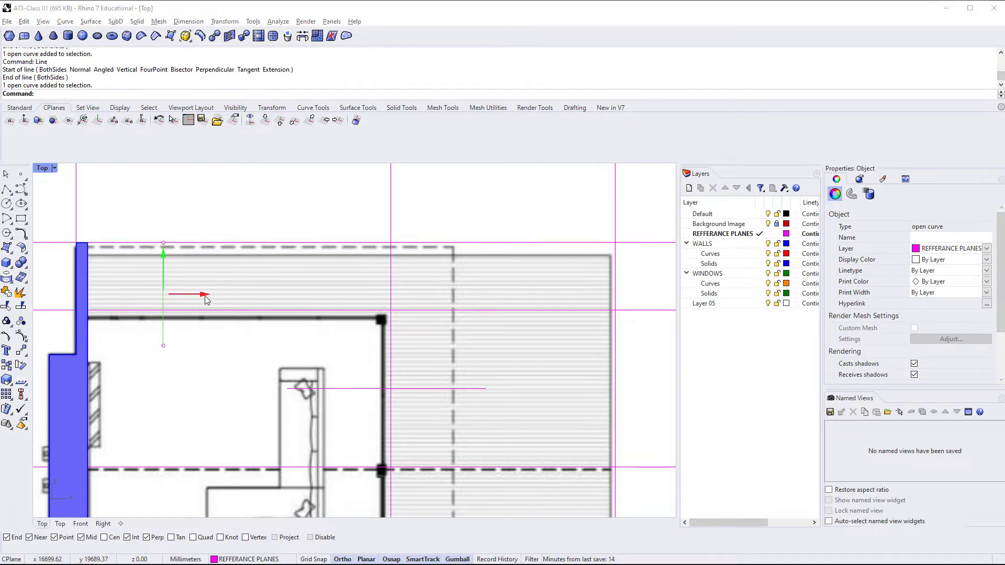
key(Return)
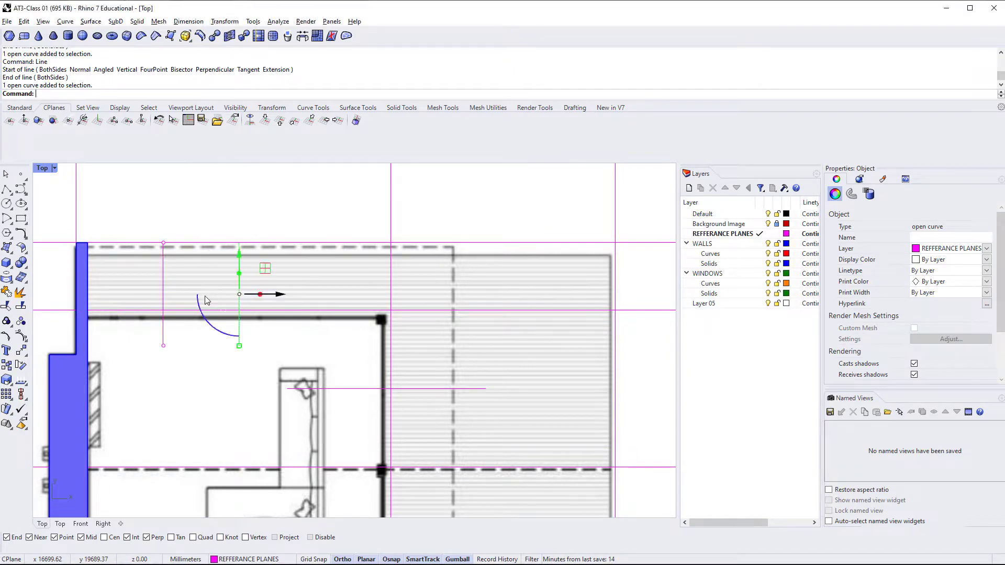
alt+click(289, 296)
key(Return)
click(337, 353)
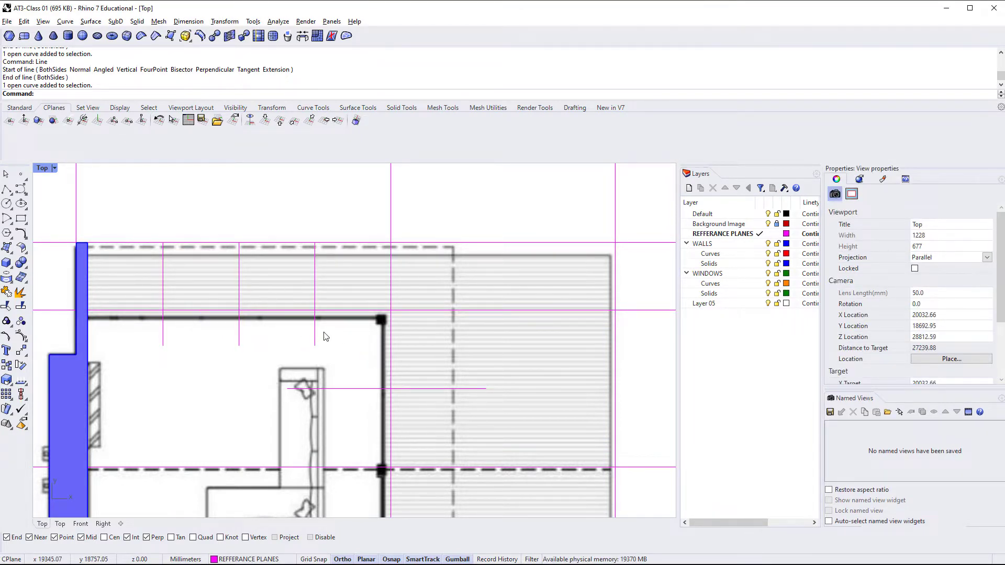
Add a horizontal linear dimension from the outer wall's inner corner to the first short vertical line, placed above the plan.
right_drag(212, 339, 187, 325)
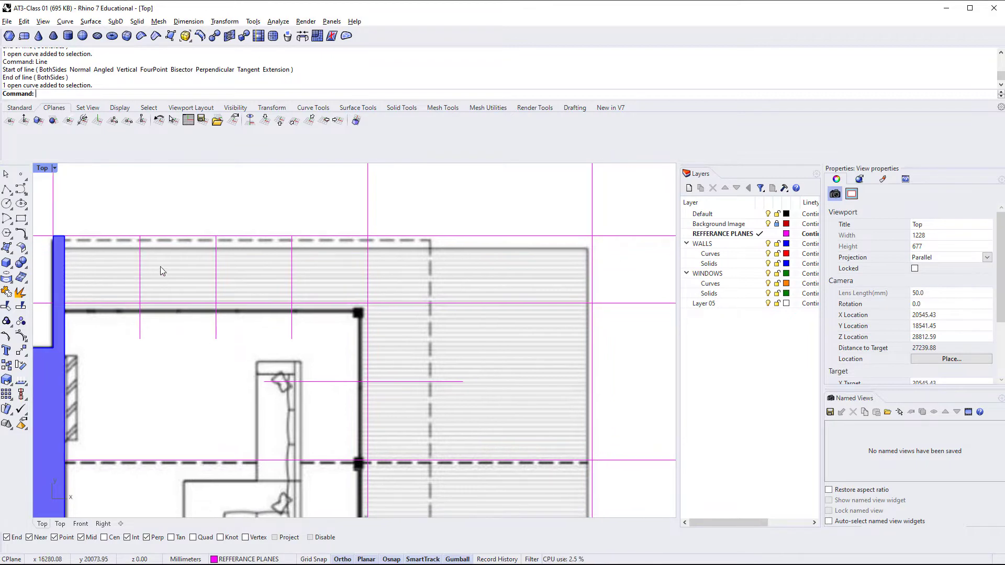
click(188, 22)
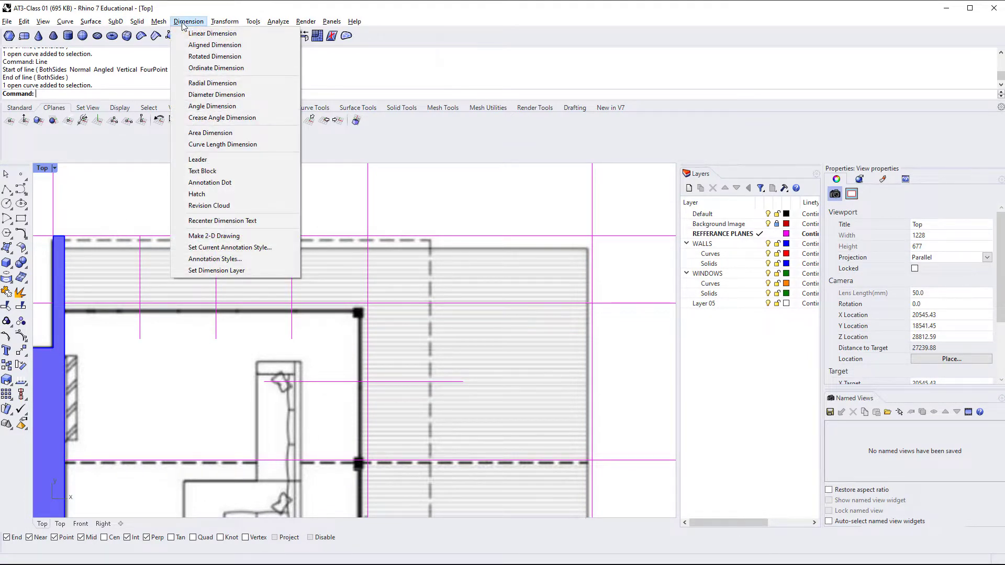
click(211, 33)
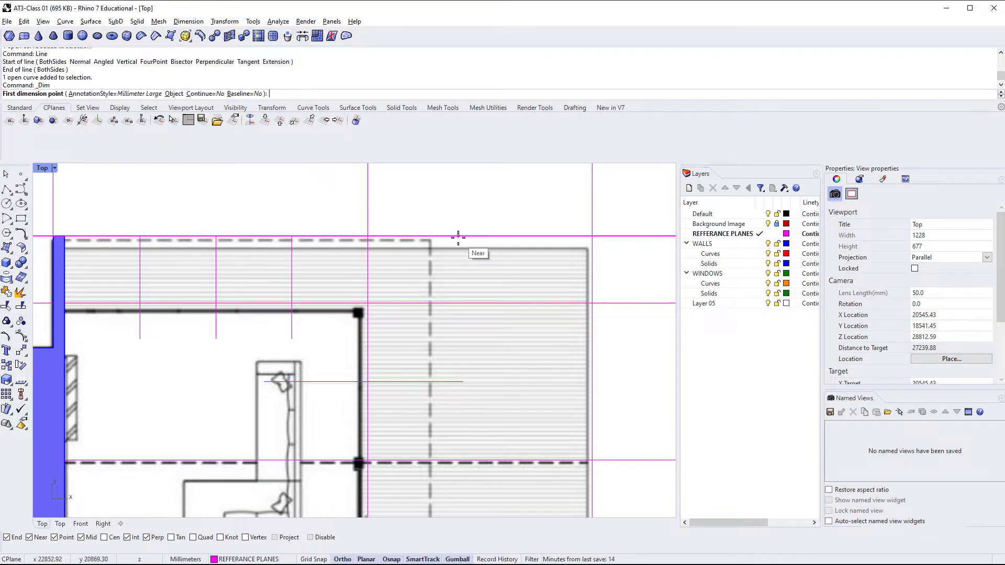
click(65, 237)
click(139, 236)
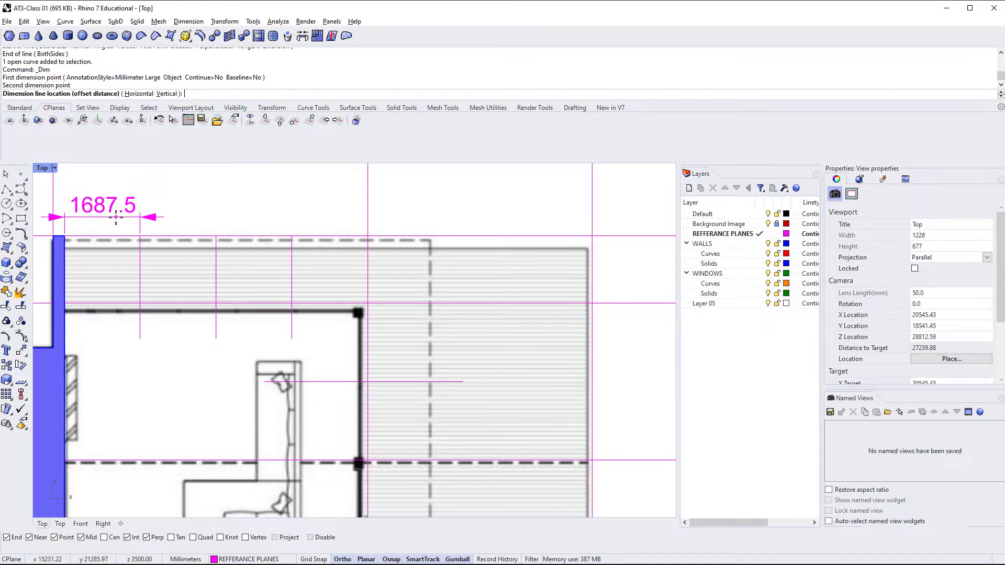
click(116, 217)
Dimension the vertical distance between the living area's upper reference line and the short line below it, placed over the terrace.
right_drag(384, 358, 322, 334)
key(Return)
click(365, 358)
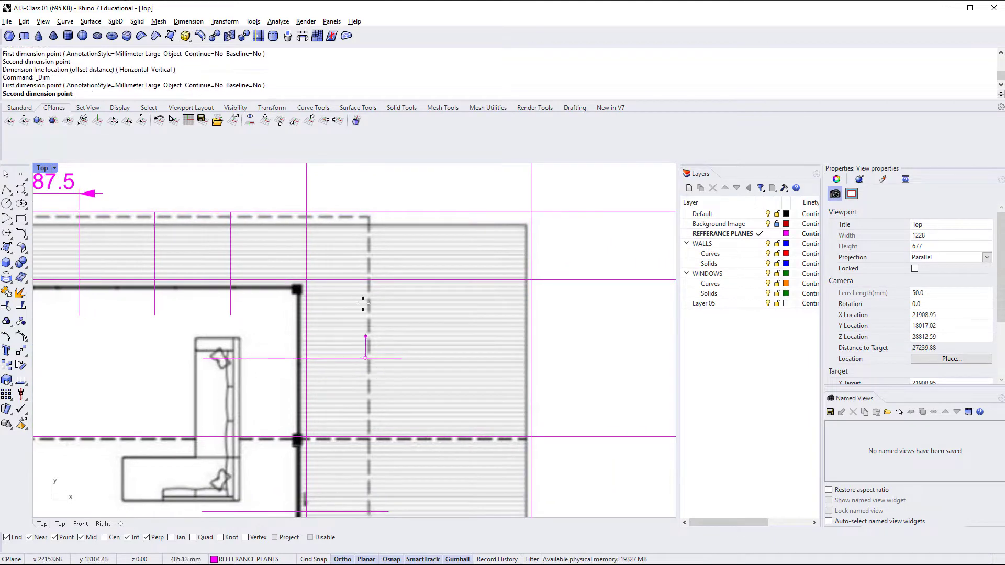
click(369, 282)
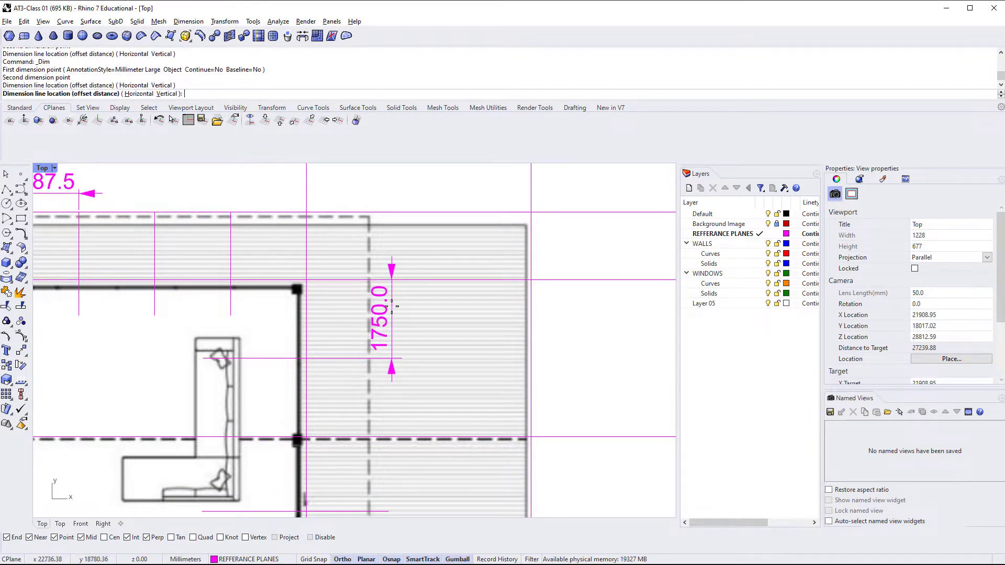
click(392, 306)
Dimension from the middle horizontal reference line down to the next short line, aligned with the dimension above it.
right_drag(364, 492, 296, 282)
key(Return)
click(307, 301)
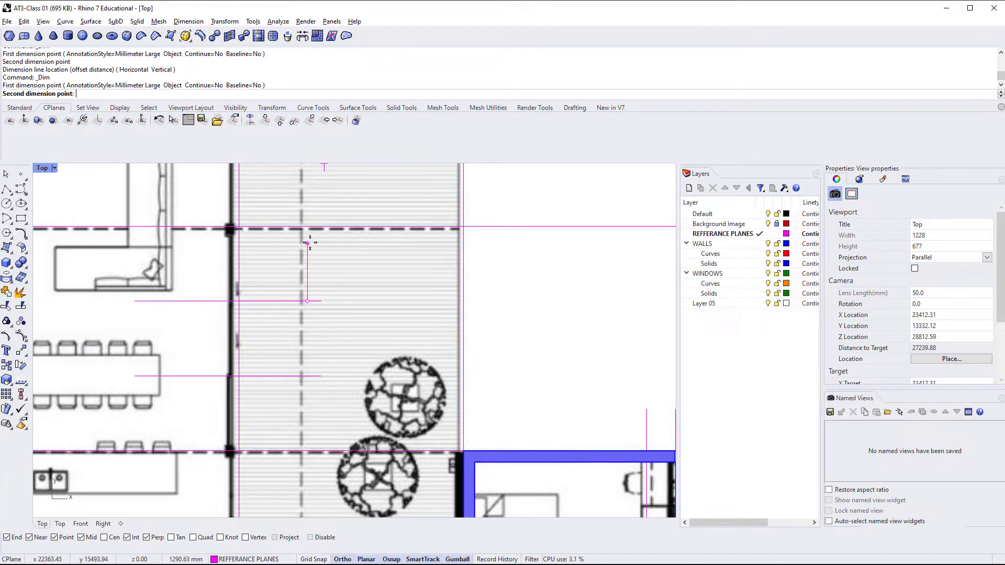
click(313, 239)
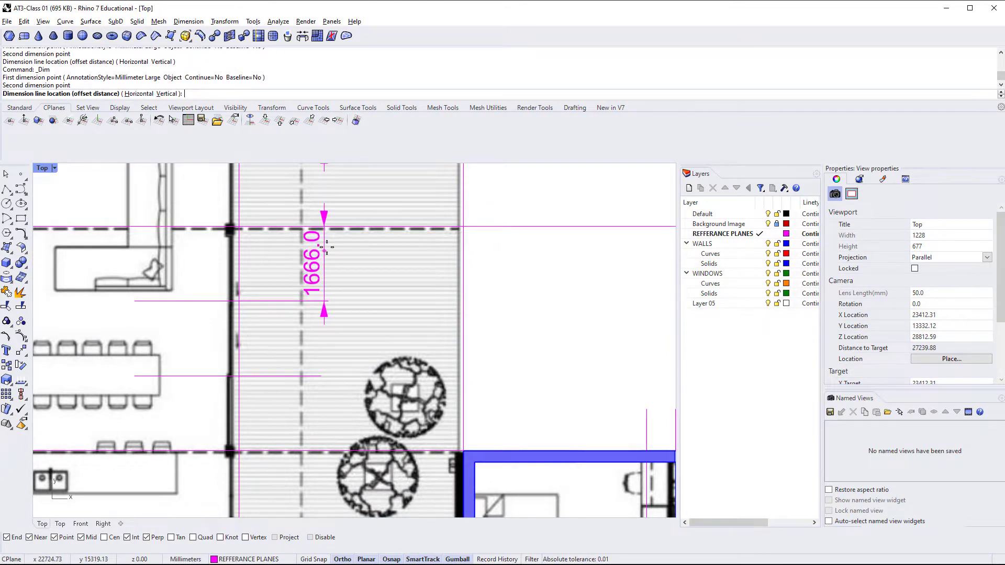
scroll(326, 247, down, 2)
right_drag(328, 247, 325, 285)
click(324, 205)
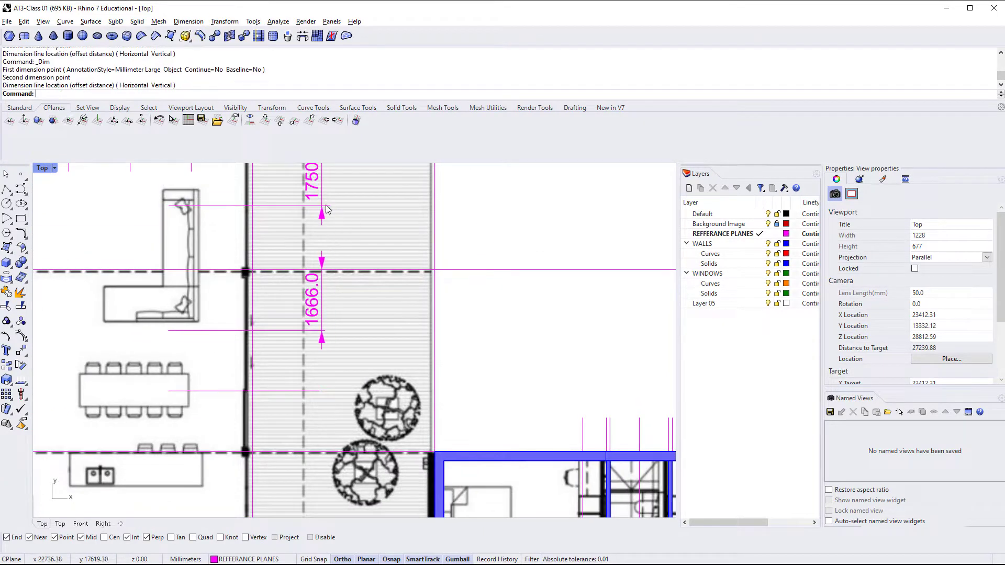
Dimension from the reference line level with the kitchen island down to the terrace's lower reference line, aligned with the other vertical dimensions.
right_drag(305, 368, 290, 310)
key(Return)
click(258, 394)
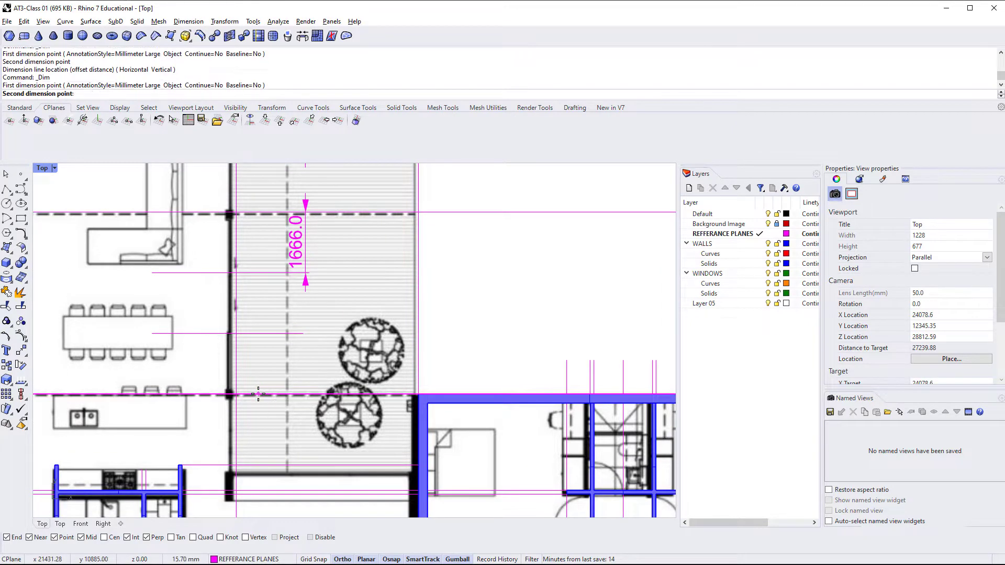
click(283, 475)
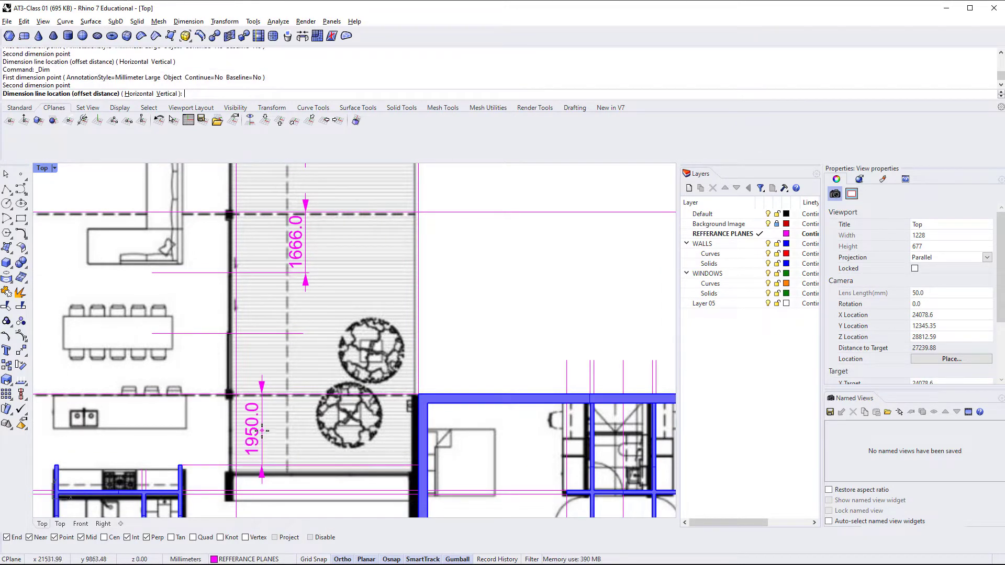
click(307, 272)
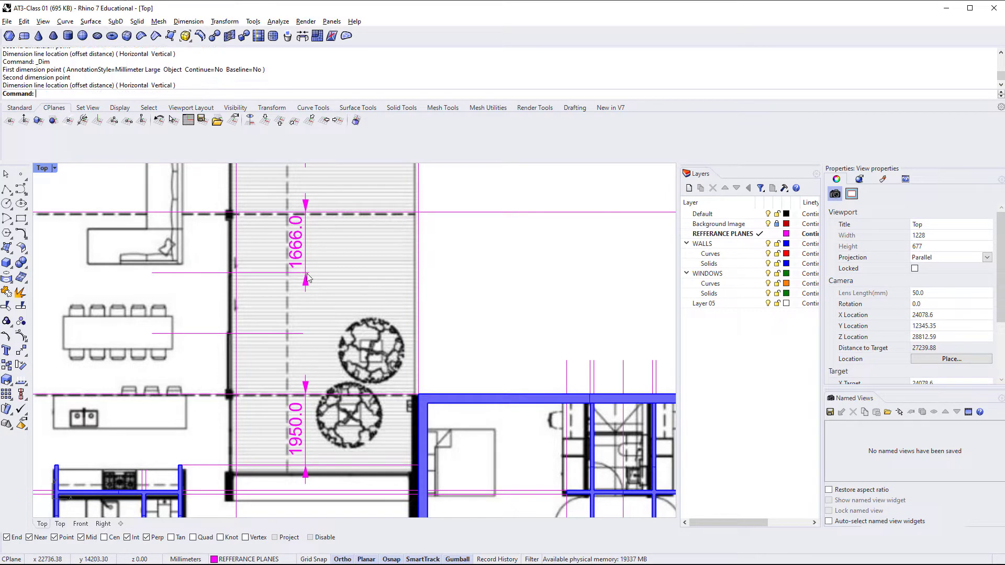
Select the four new linear dimensions and change their annotation style to Millimeter Small.
right_drag(402, 273, 411, 320)
click(312, 287)
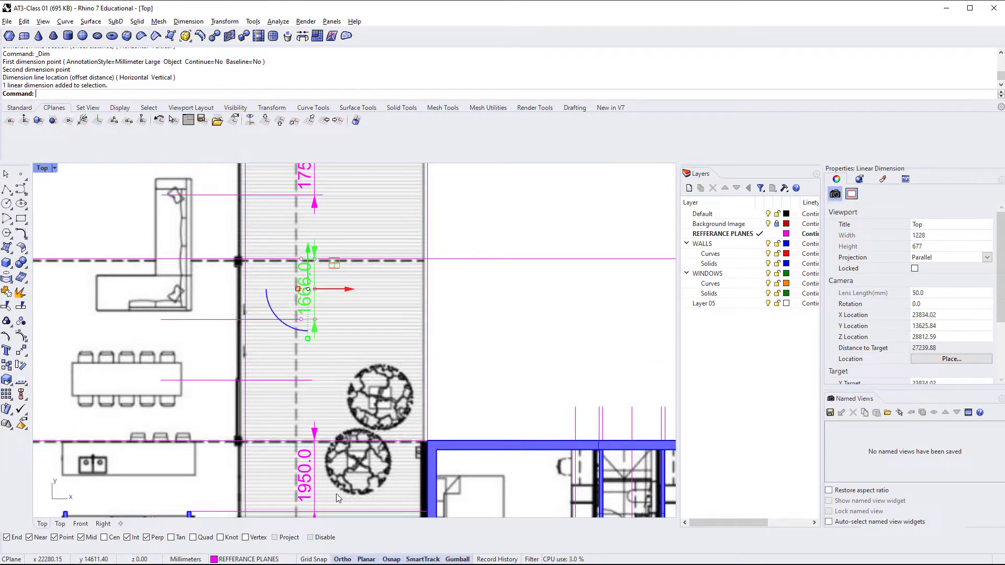
double_click(299, 479)
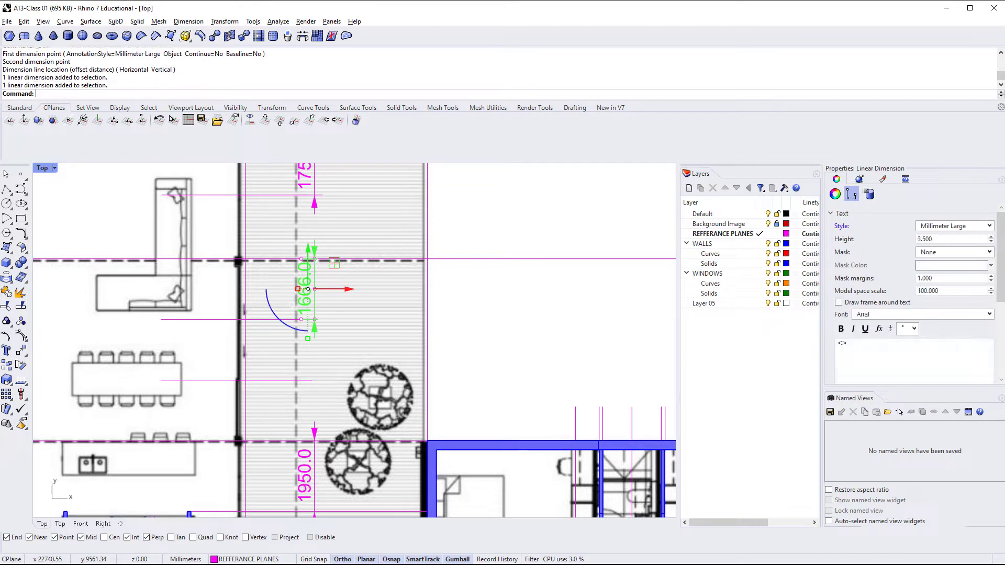
shift+click(306, 299)
shift+click(311, 191)
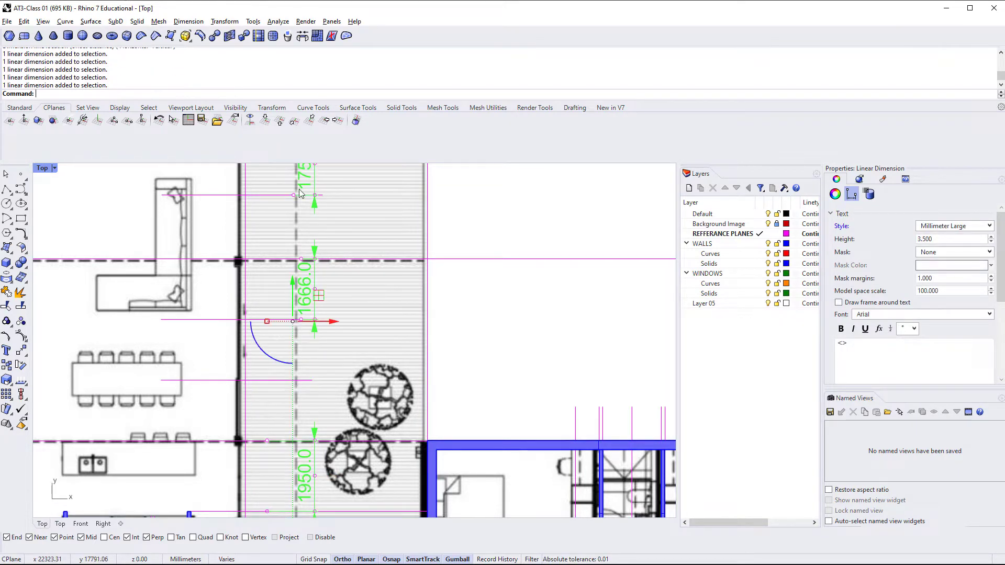
right_drag(299, 189, 436, 372)
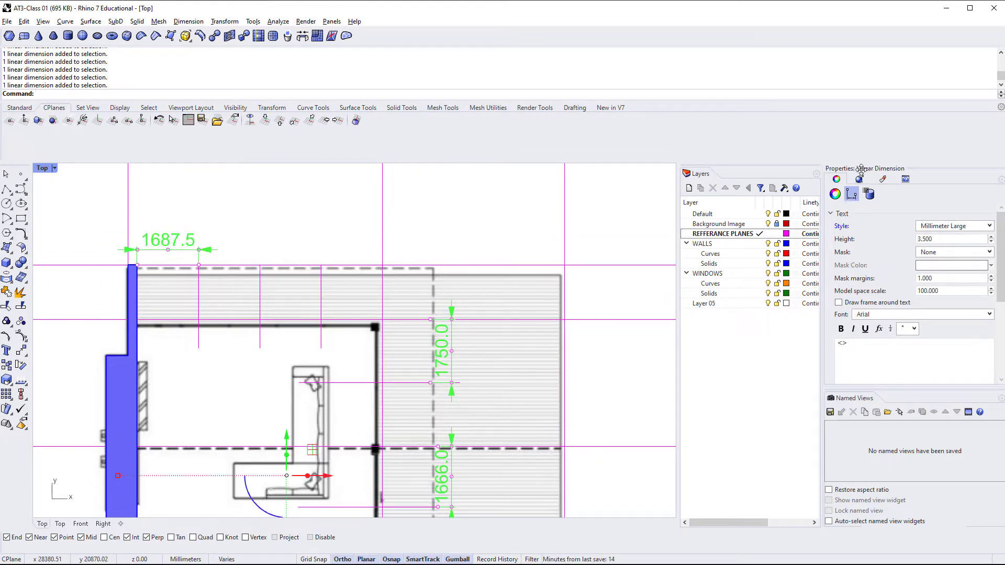
click(851, 194)
click(842, 214)
click(951, 229)
click(937, 267)
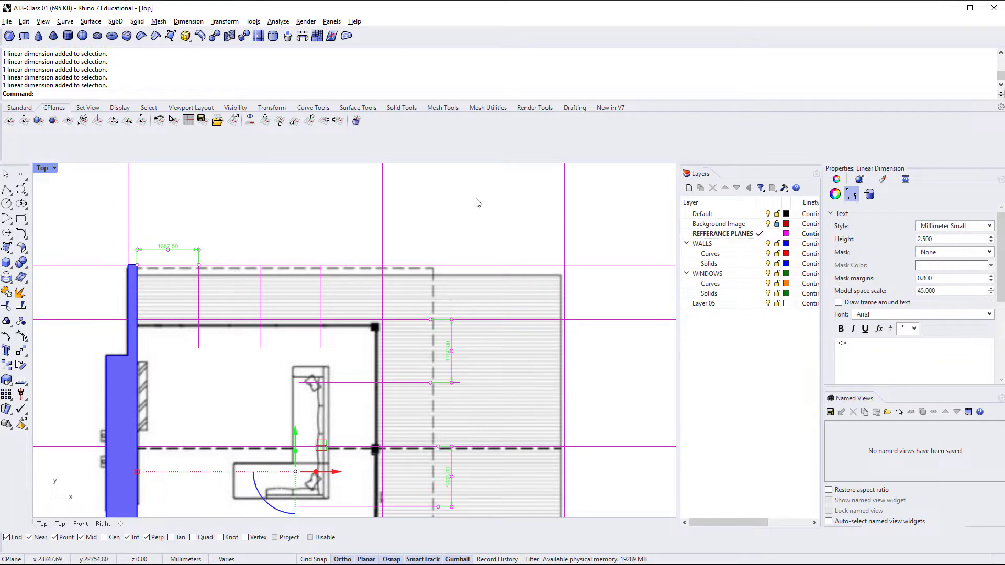
click(311, 222)
Check the width between the two vertical reference lines bounding the terrace's lower edge with a temporary linear dimension.
scroll(277, 319, down, 2)
right_drag(348, 390, 257, 290)
scroll(256, 294, down, 4)
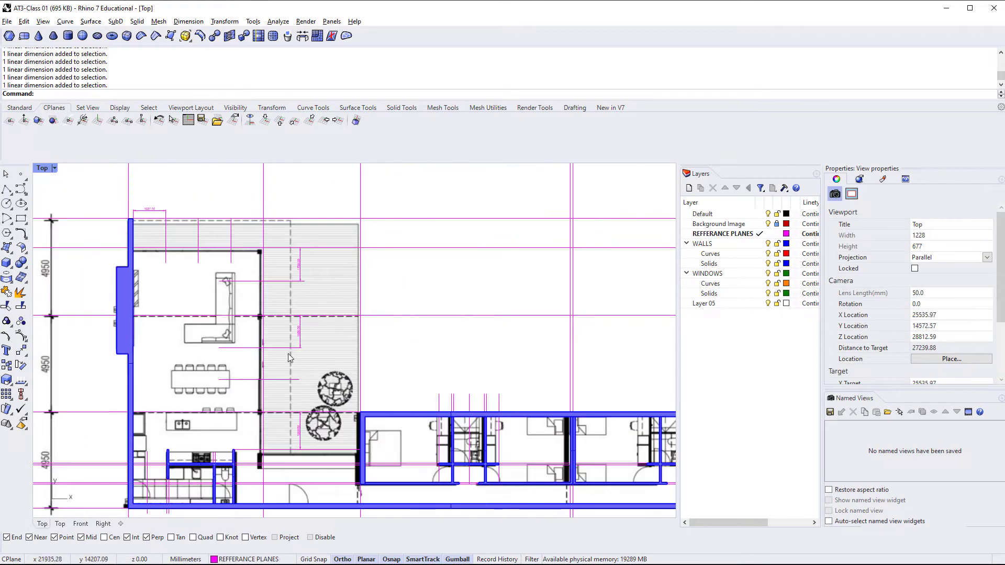
scroll(291, 361, up, 4)
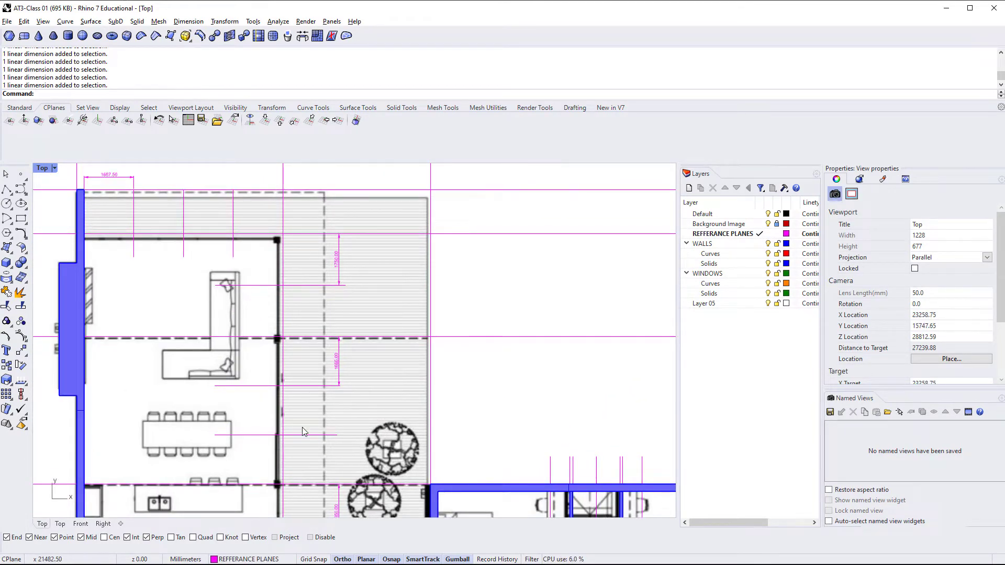
right_drag(300, 425, 212, 281)
scroll(258, 443, up, 6)
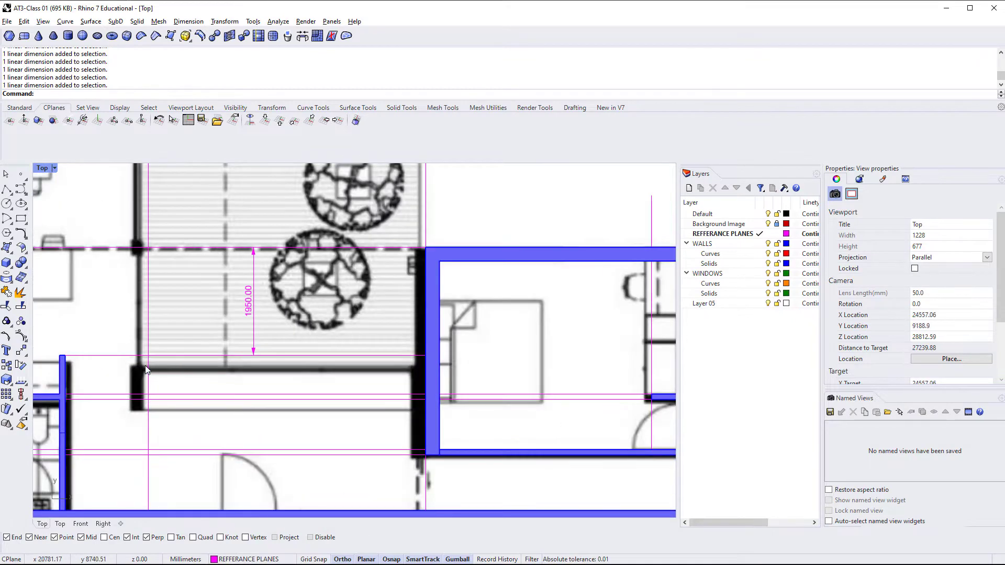
right_drag(179, 369, 165, 389)
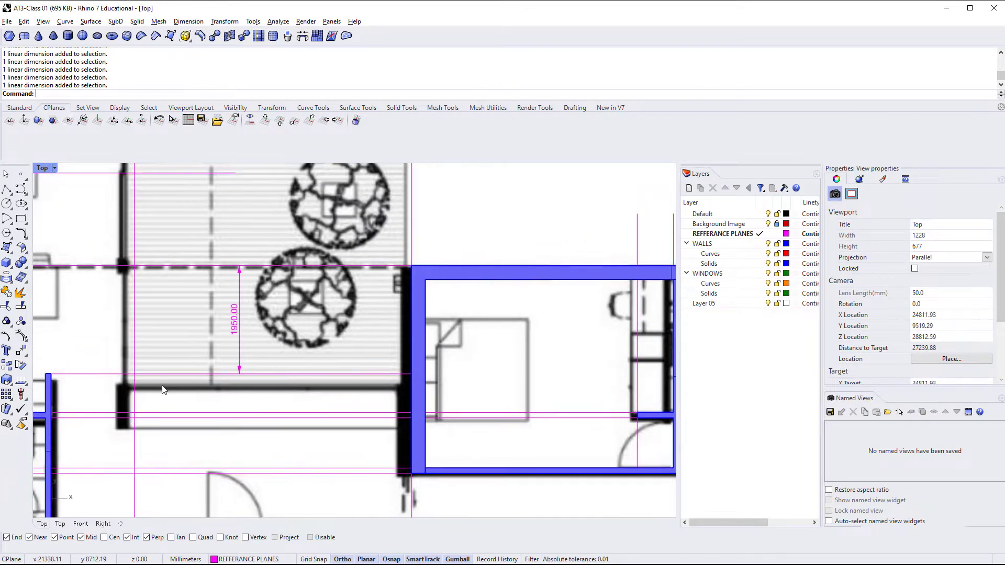
click(189, 21)
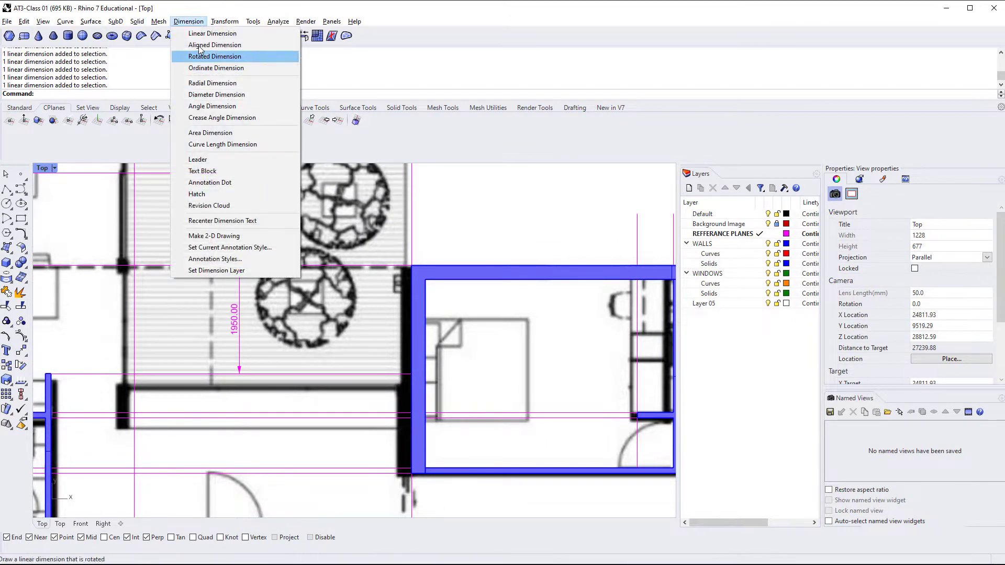
click(197, 33)
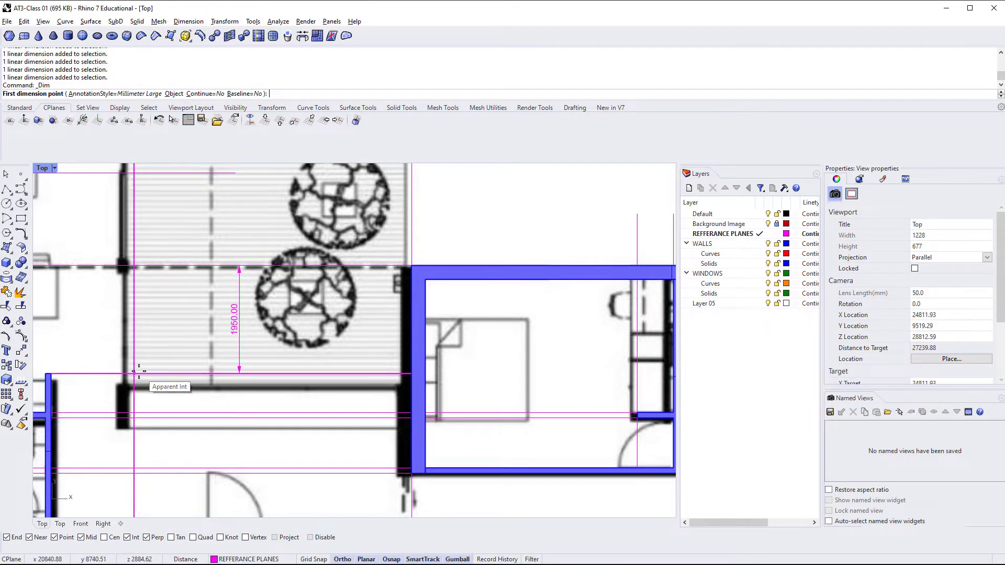
click(134, 373)
click(412, 373)
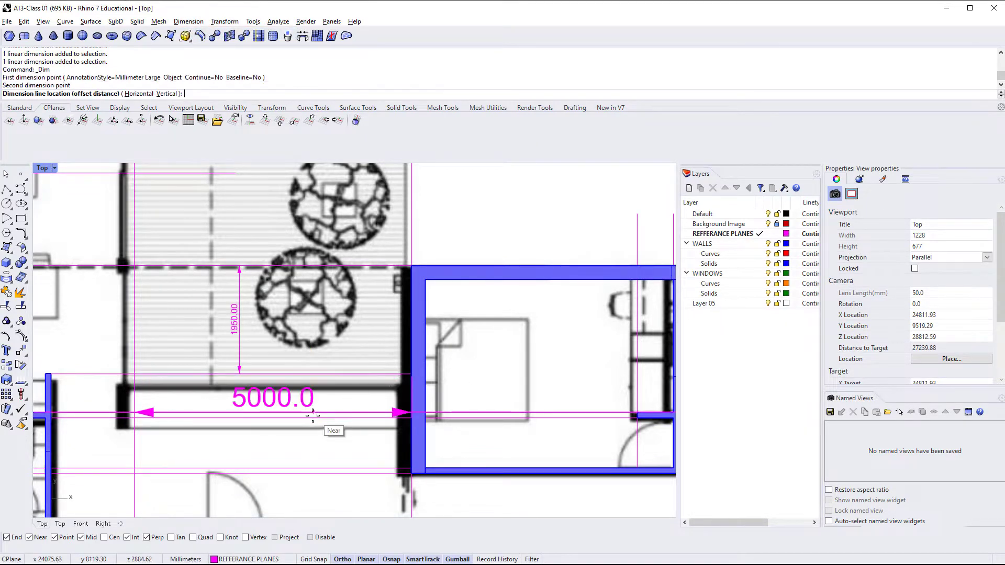
scroll(302, 436, down, 1)
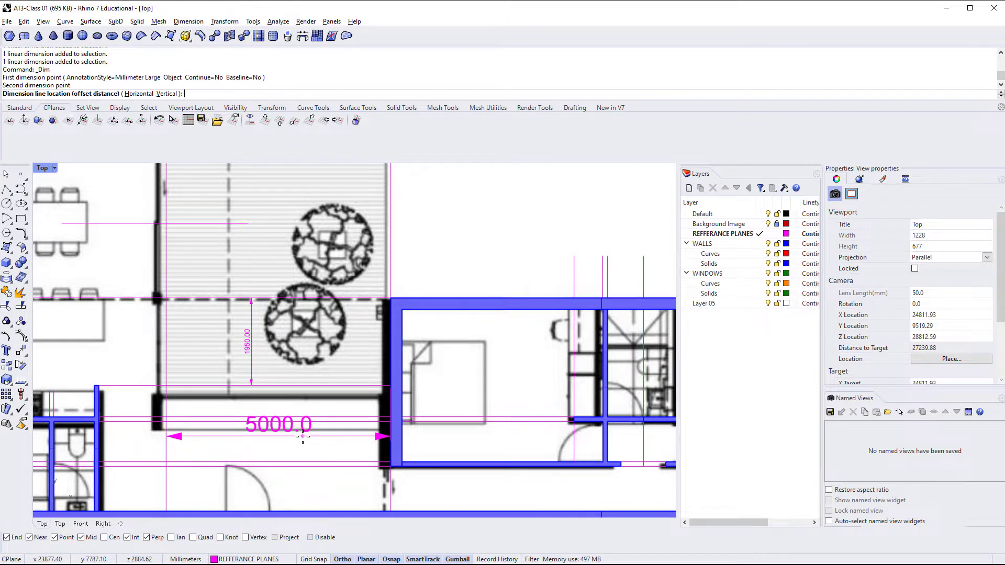
scroll(303, 436, down, 3)
right_drag(307, 438, 306, 465)
click(306, 466)
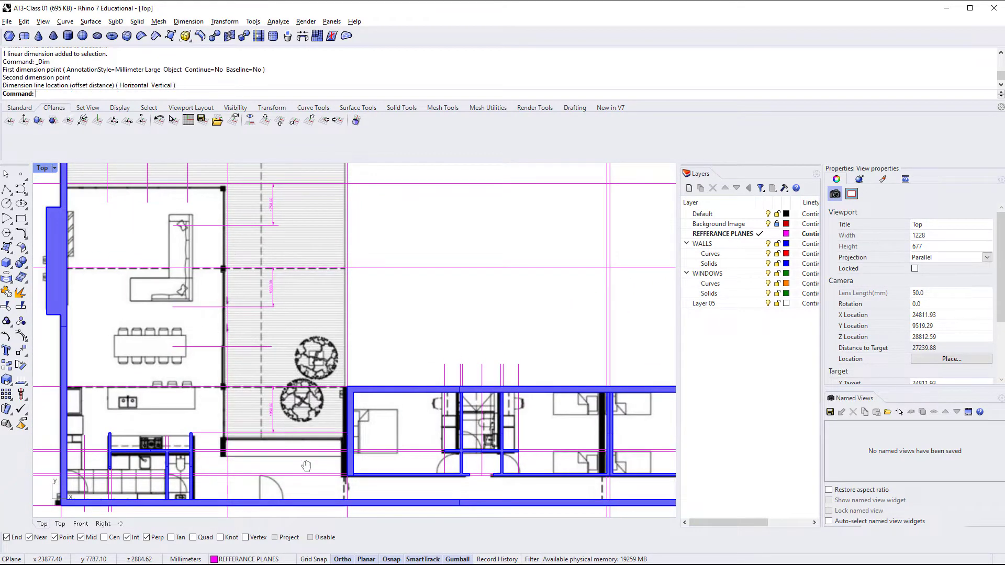
Review the reference line spacing and dimensions along the living area's terrace side and the terrace's lower edge.
scroll(241, 297, up, 4)
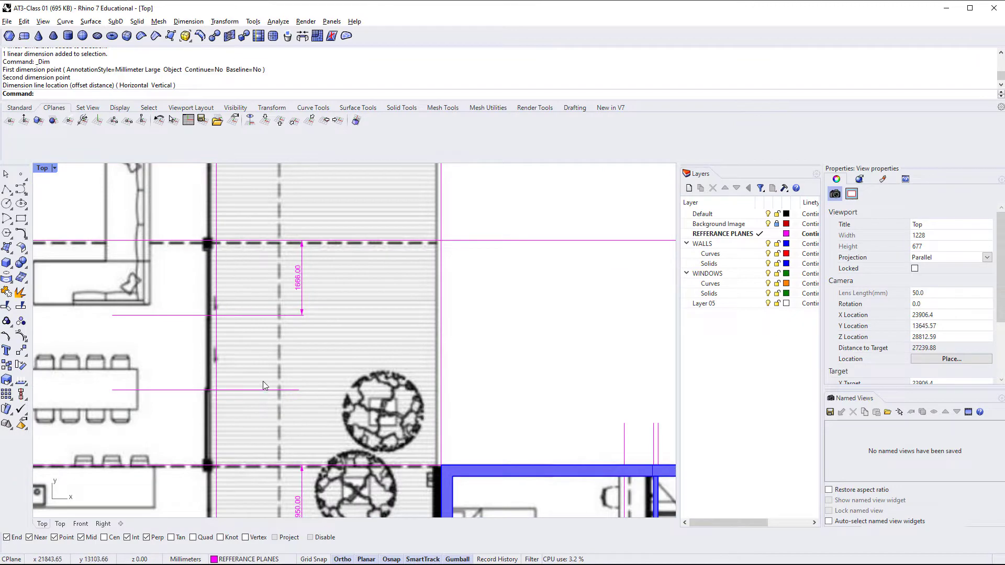
scroll(234, 349, down, 4)
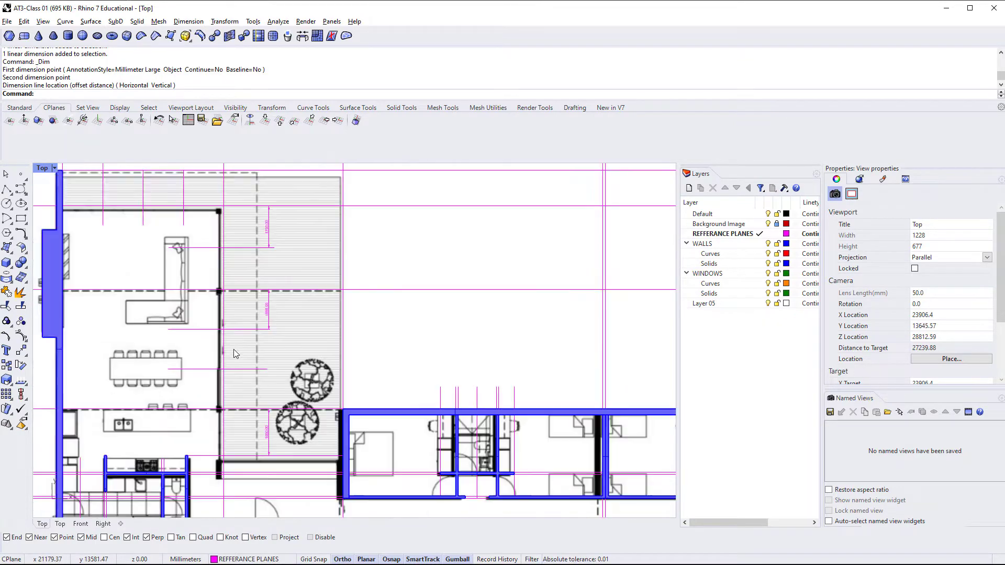
scroll(240, 323, up, 4)
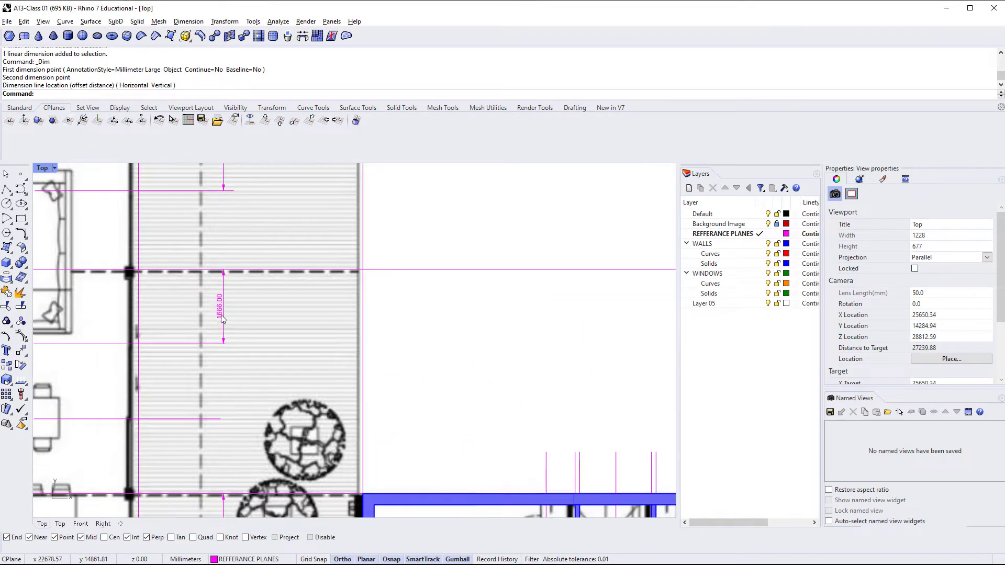
right_drag(250, 396, 245, 208)
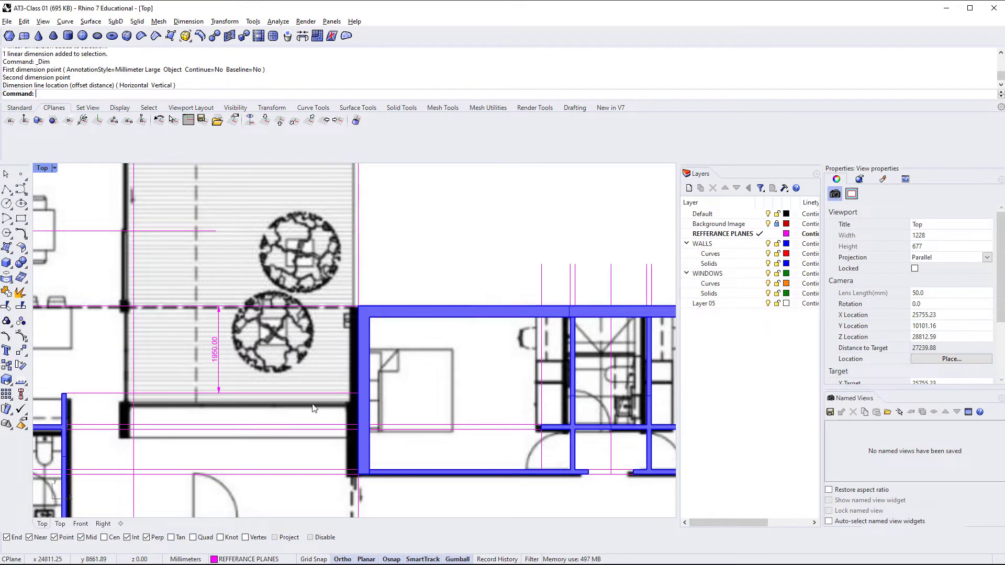
scroll(313, 407, down, 2)
right_drag(314, 406, 308, 500)
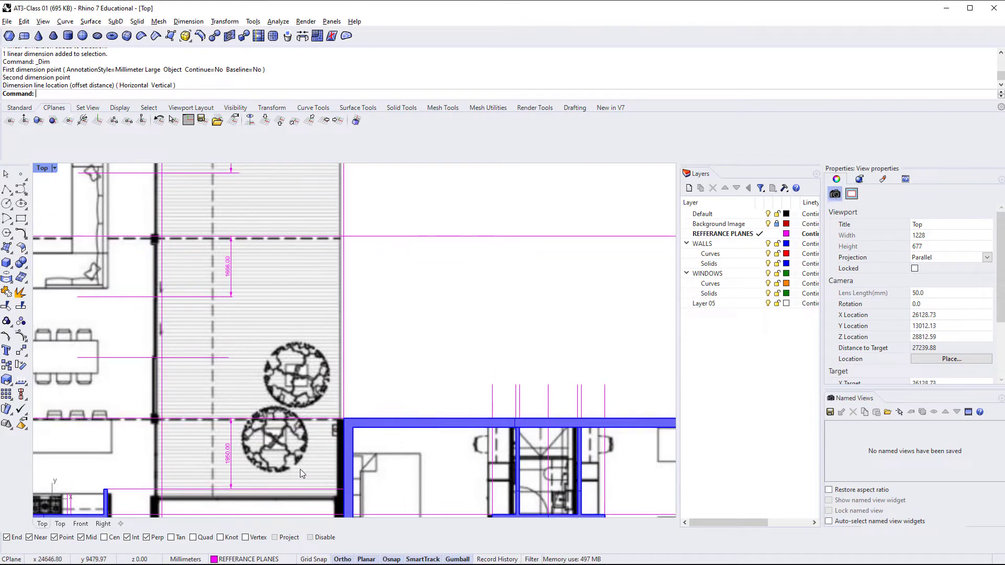
scroll(300, 468, down, 2)
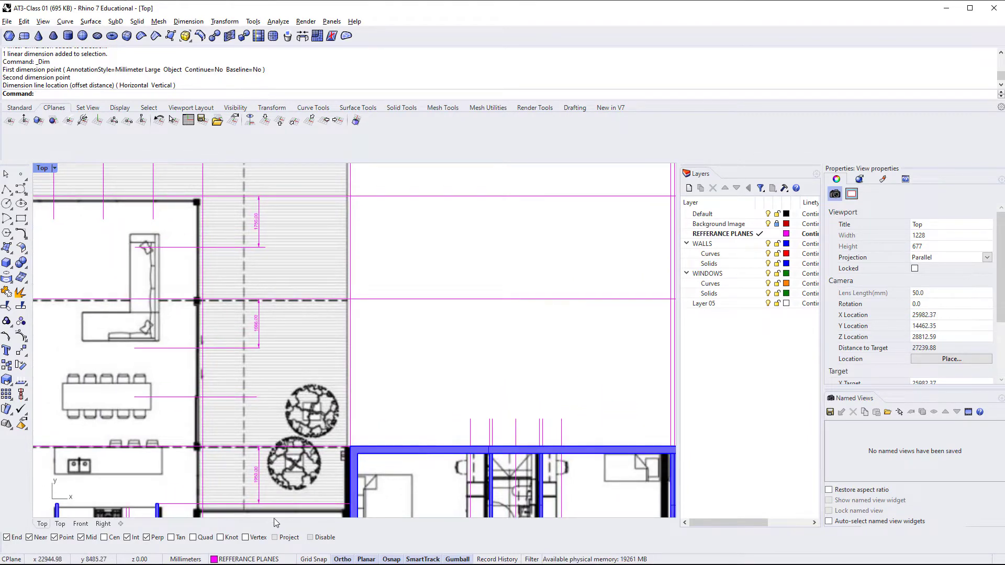
Examine the two window outline rectangles beside the bedroom wing's wall openings in the perspective view.
right_drag(268, 495, 244, 466)
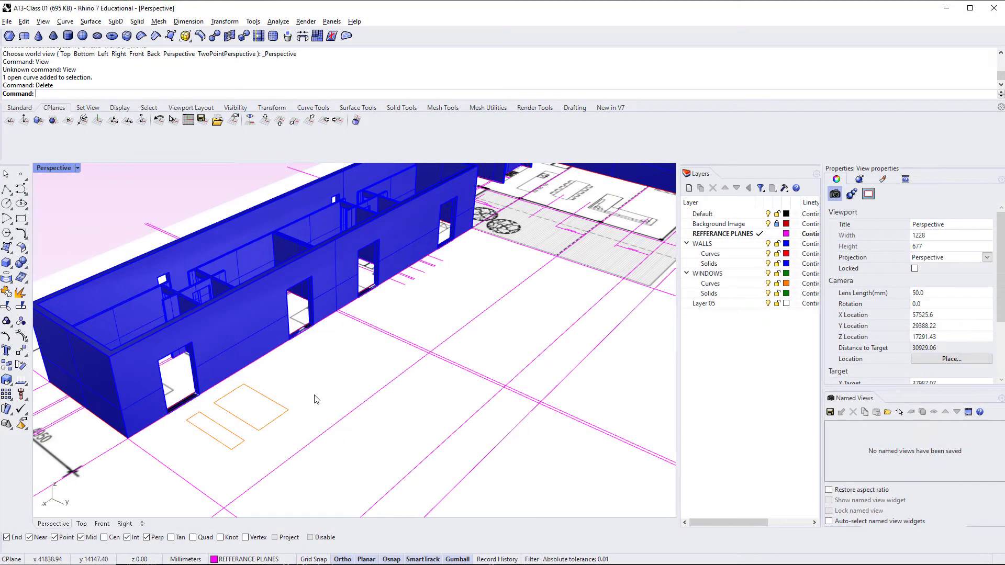
scroll(317, 400, up, 4)
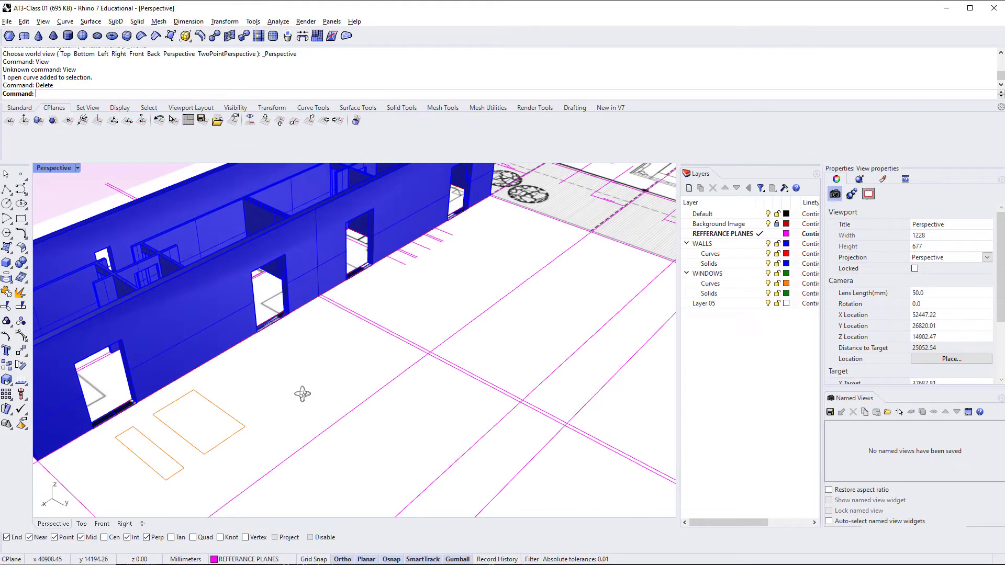
scroll(321, 418, up, 5)
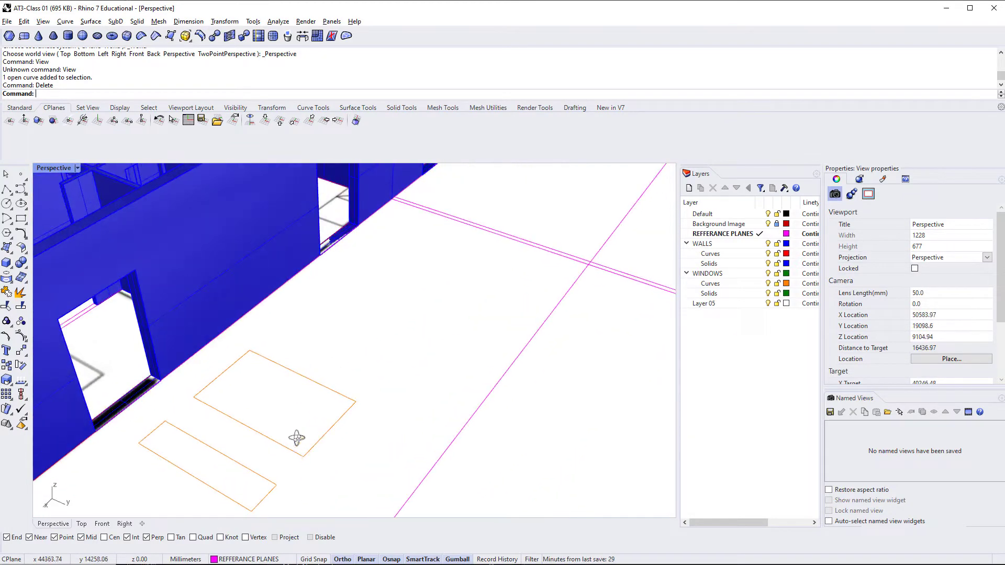
mouse_move(319, 440)
shift+right_down()
mouse_move(306, 403)
mouse_move(319, 432)
shift+right_up()
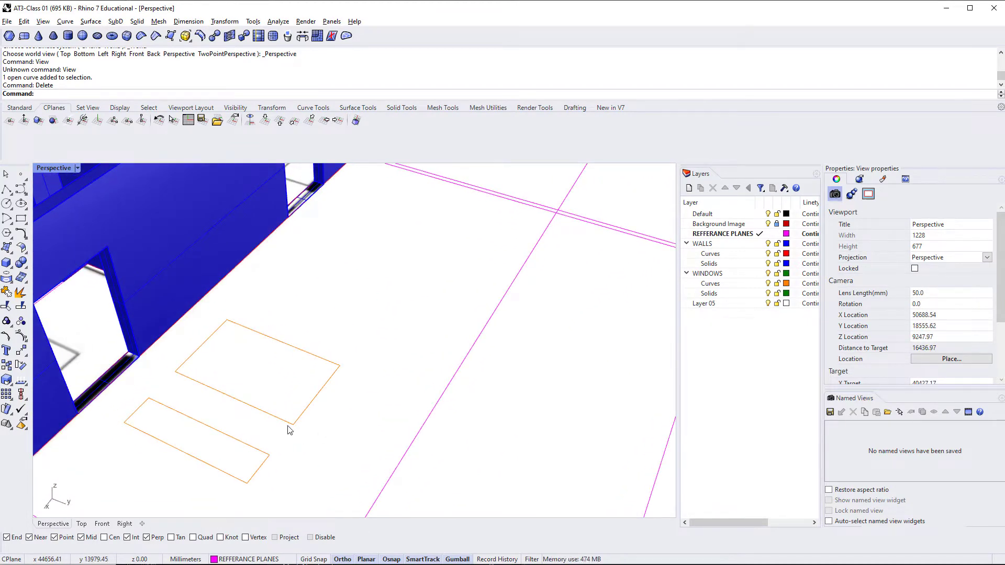
scroll(293, 421, up, 3)
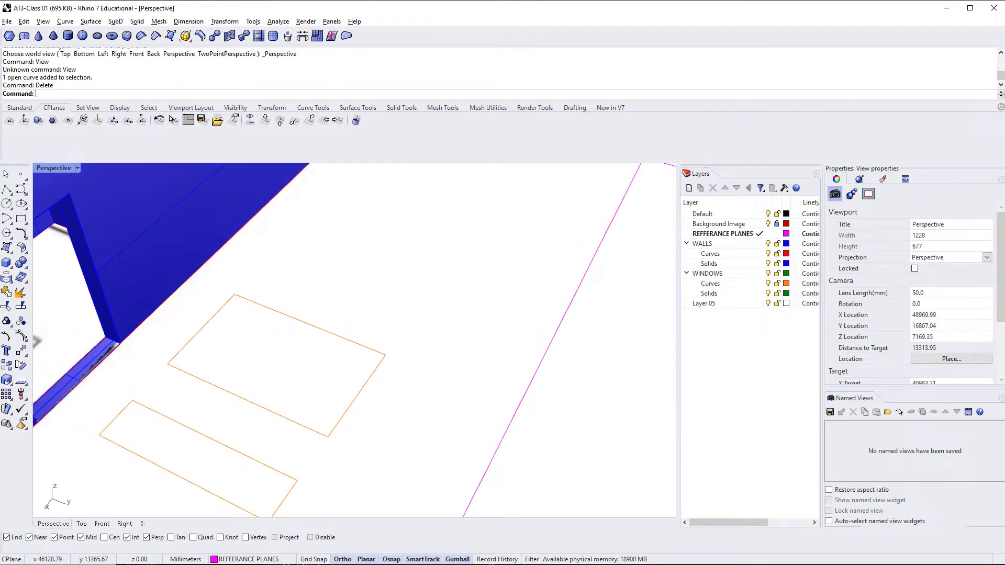
scroll(329, 287, down, 4)
right_drag(329, 288, 164, 335)
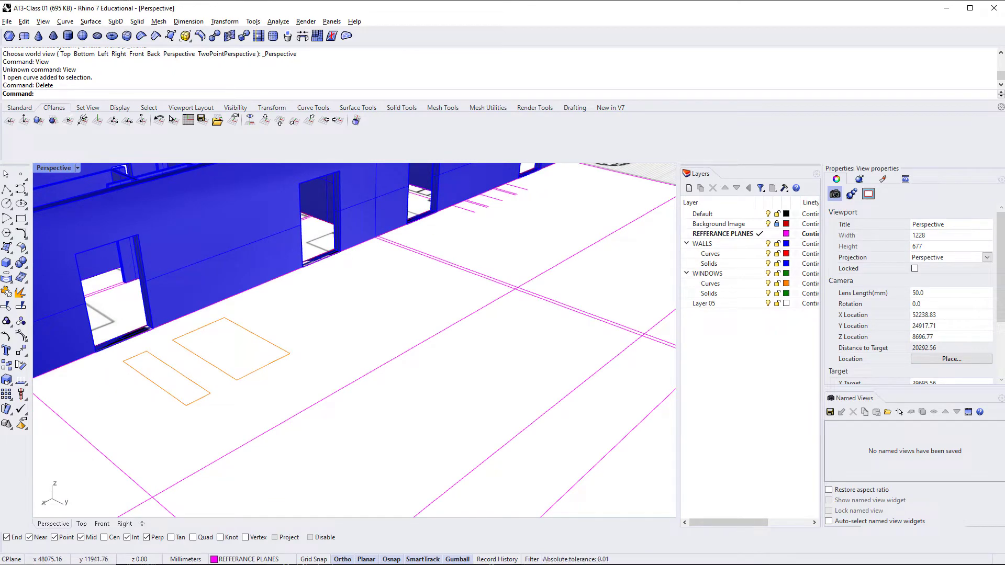
Switch to the reference PDF in Revu and circle the first two upper-wall bedroom windows in red on the floor plan.
key(alt+Tab)
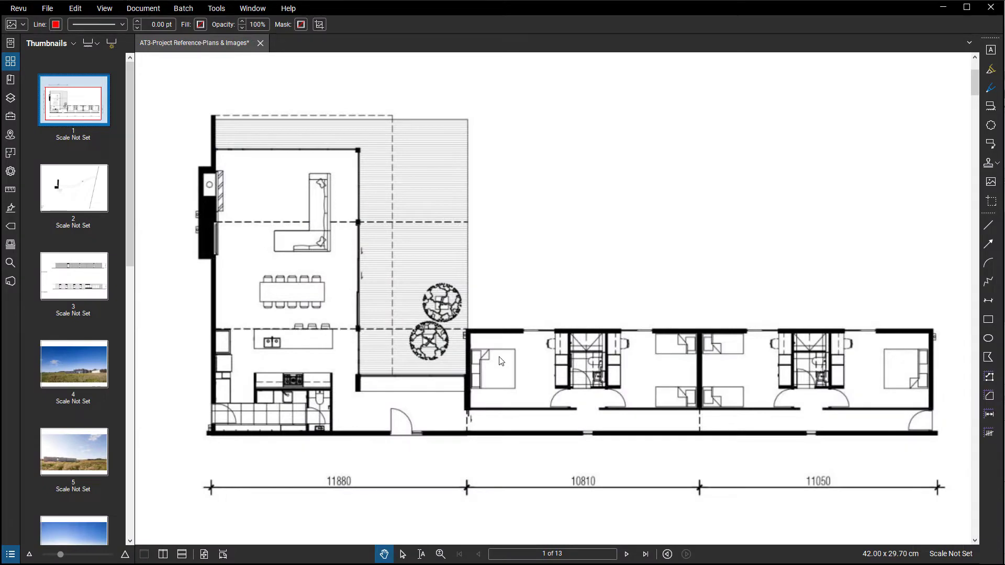
right_drag(499, 357, 421, 331)
click(600, 240)
middle_drag(612, 294, 495, 240)
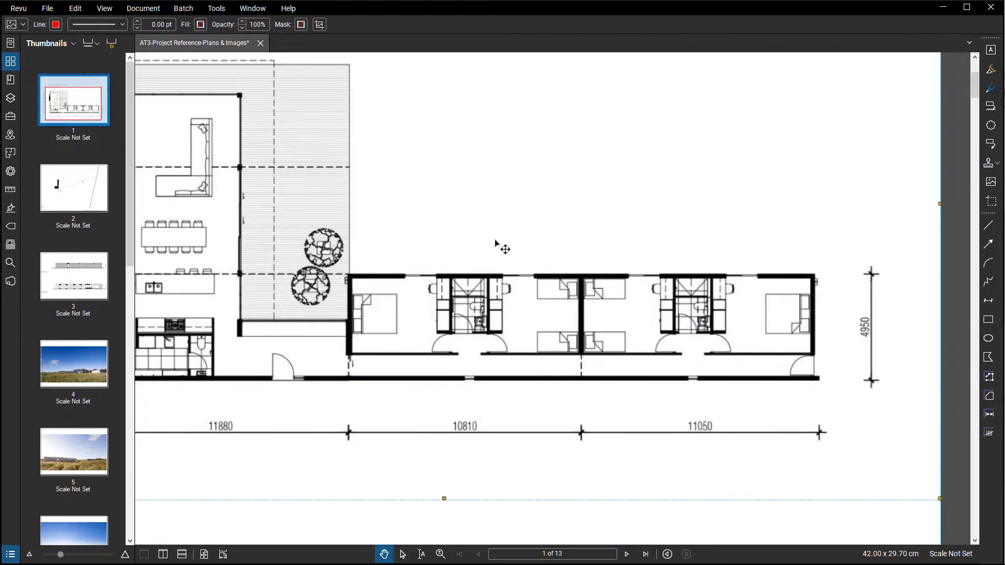
key(alt+p)
scroll(451, 260, up, 2)
scroll(400, 287, up, 2)
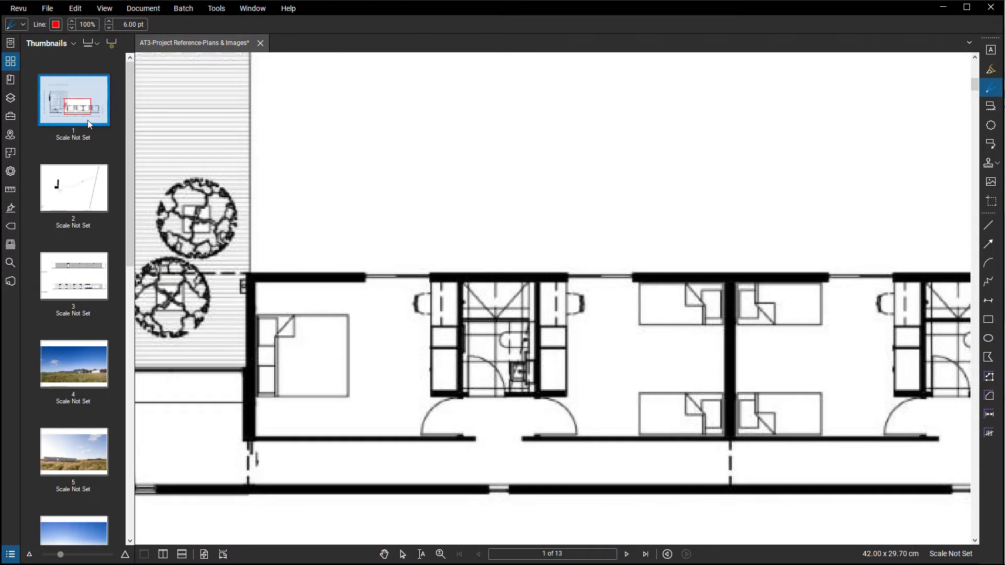
mouse_move(410, 237)
mouse_down()
mouse_move(339, 230)
mouse_move(453, 288)
mouse_move(354, 206)
mouse_up()
mouse_move(622, 241)
mouse_down()
mouse_move(590, 321)
mouse_move(600, 218)
mouse_up()
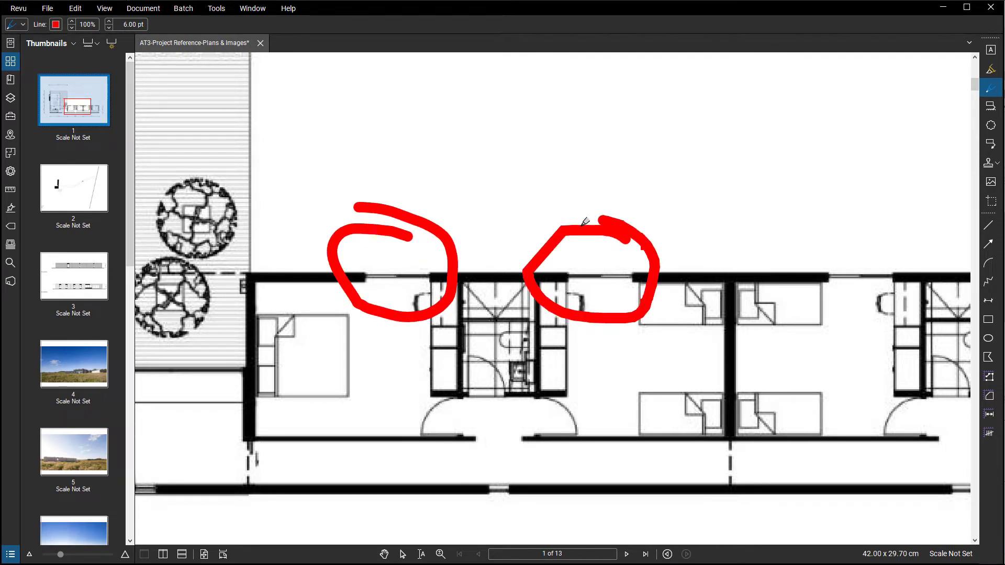
Open the elevations on page 3 and mark the second bedroom window's fixed panes and V-marked opening sash in red.
click(70, 275)
scroll(348, 356, down, 3)
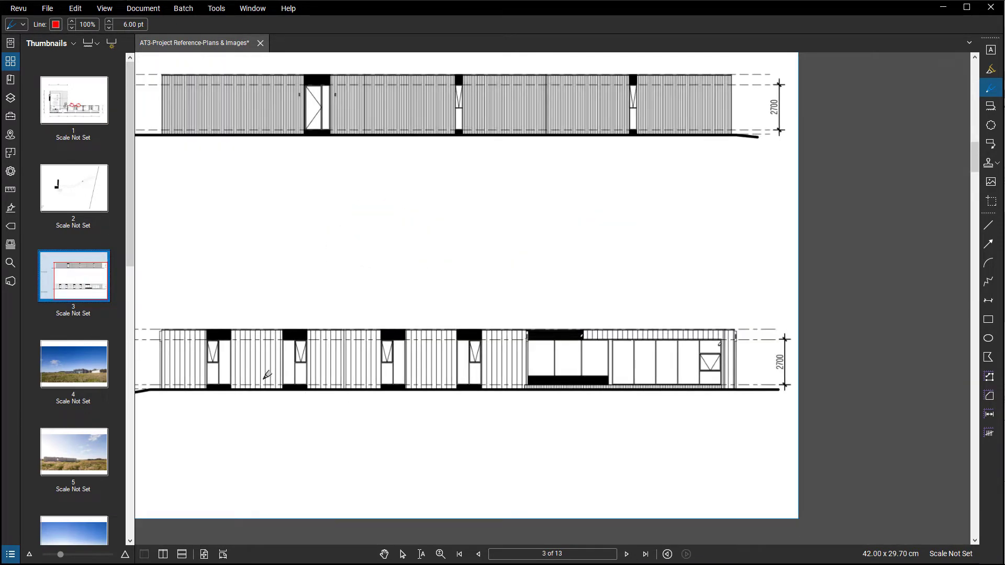
scroll(267, 375, up, 3)
scroll(346, 408, down, 1)
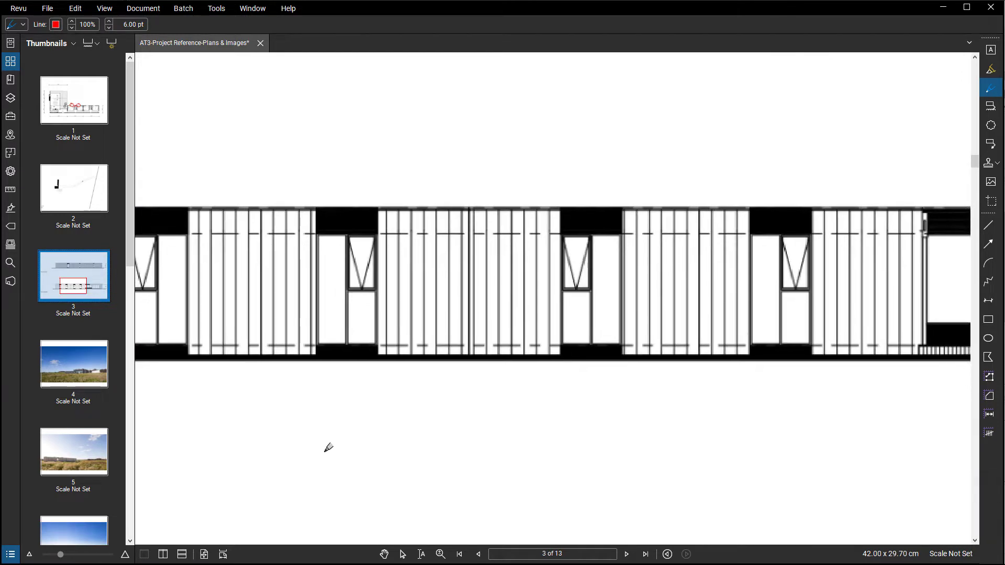
scroll(328, 418, down, 2)
mouse_move(325, 146)
mouse_down()
mouse_move(317, 174)
mouse_move(347, 206)
mouse_up()
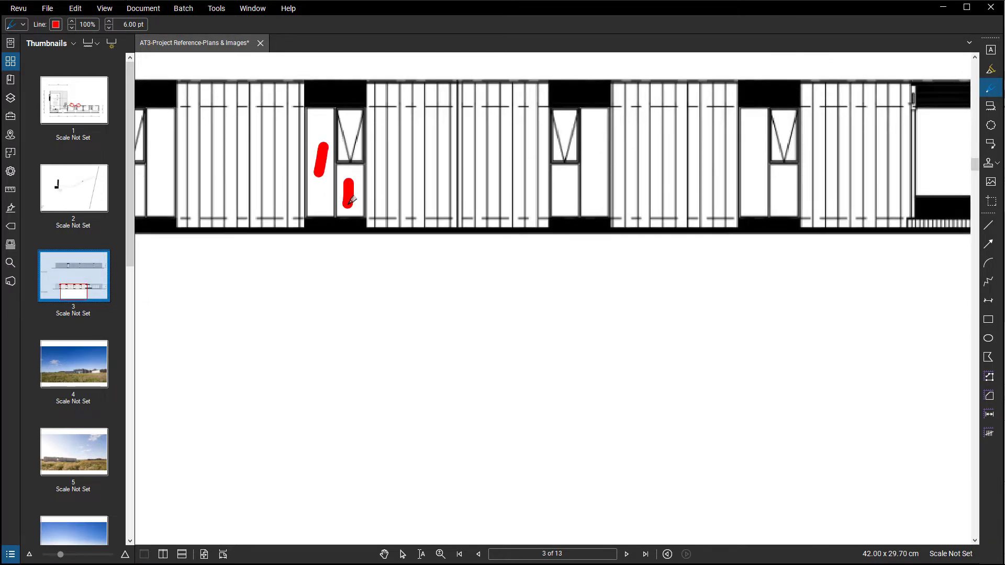
mouse_move(335, 111)
mouse_down()
mouse_move(357, 157)
mouse_move(373, 112)
mouse_up()
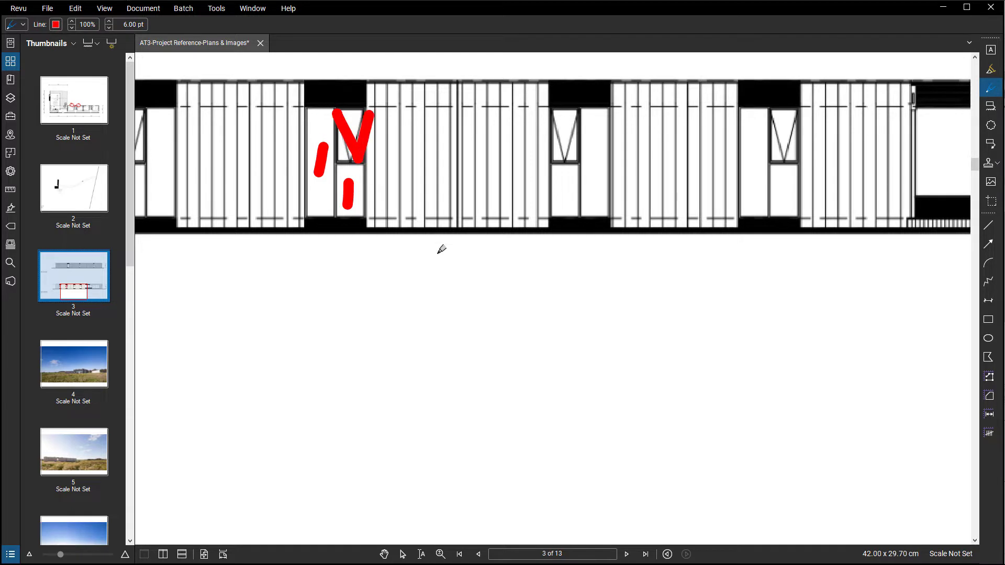
Circle the leftmost bedroom window of the lower elevation in red.
ctrl+scroll(445, 259, down, 1)
scroll(458, 337, up, 1)
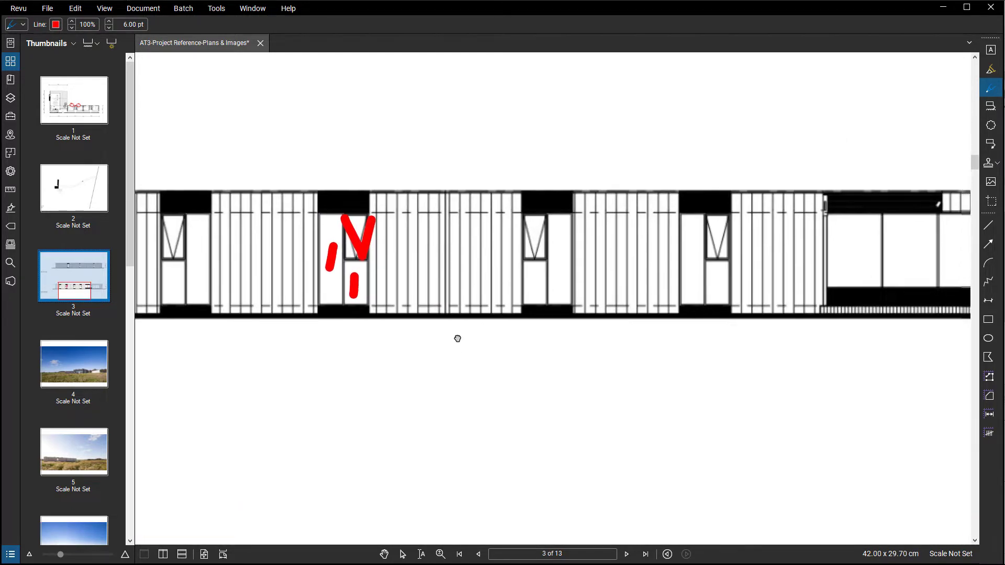
middle_drag(327, 388, 348, 411)
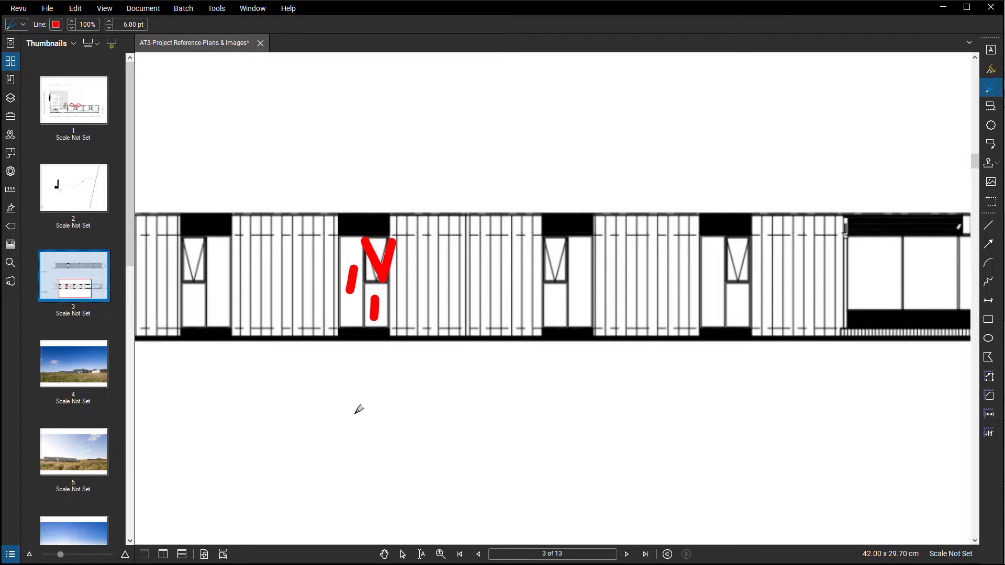
middle_drag(339, 359, 380, 362)
mouse_move(280, 198)
mouse_down()
mouse_move(206, 197)
mouse_move(257, 373)
mouse_move(262, 186)
mouse_move(271, 195)
mouse_move(251, 203)
mouse_up()
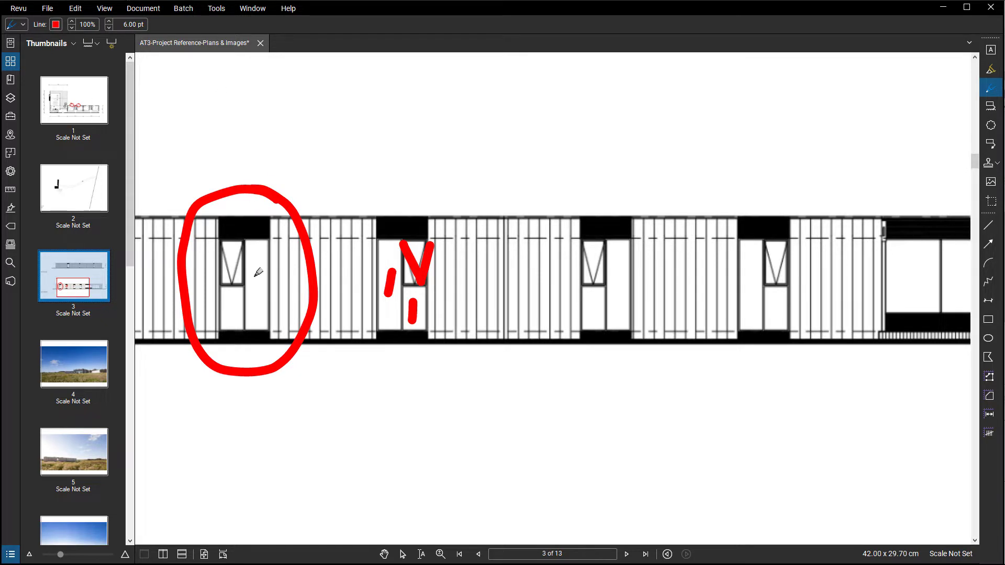
Circle the first narrow window to the right of the door in red on the upper elevation.
scroll(259, 267, down, 1)
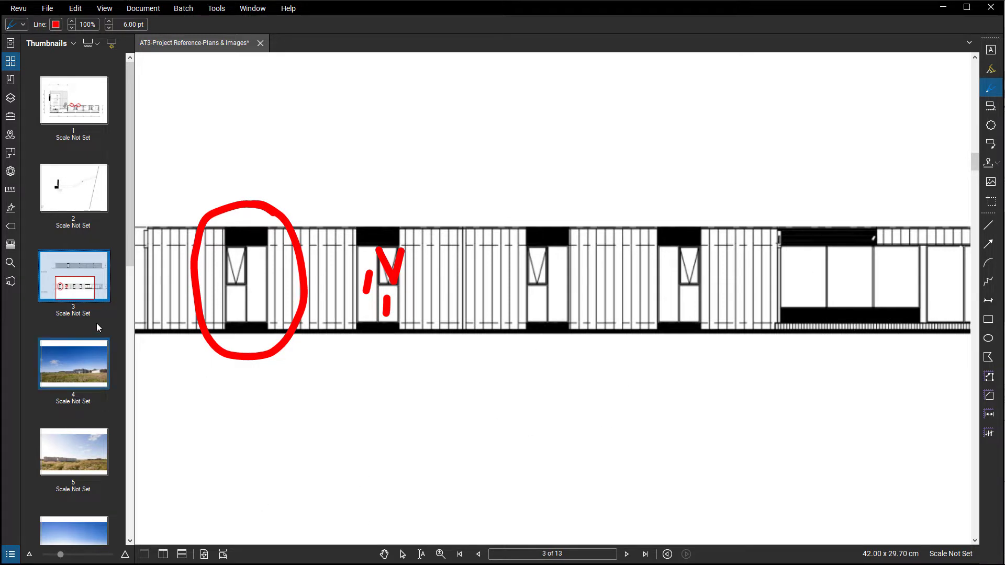
middle_drag(453, 220, 512, 513)
middle_drag(473, 149, 487, 393)
middle_drag(470, 314, 178, 325)
mouse_move(408, 176)
mouse_down()
mouse_move(409, 364)
mouse_move(418, 176)
mouse_up()
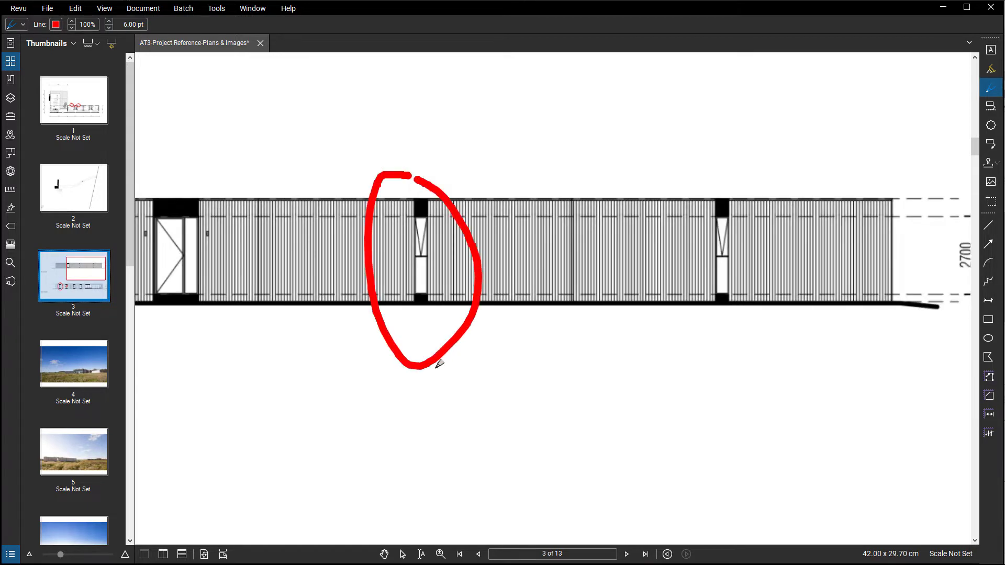
middle_drag(401, 398, 457, 414)
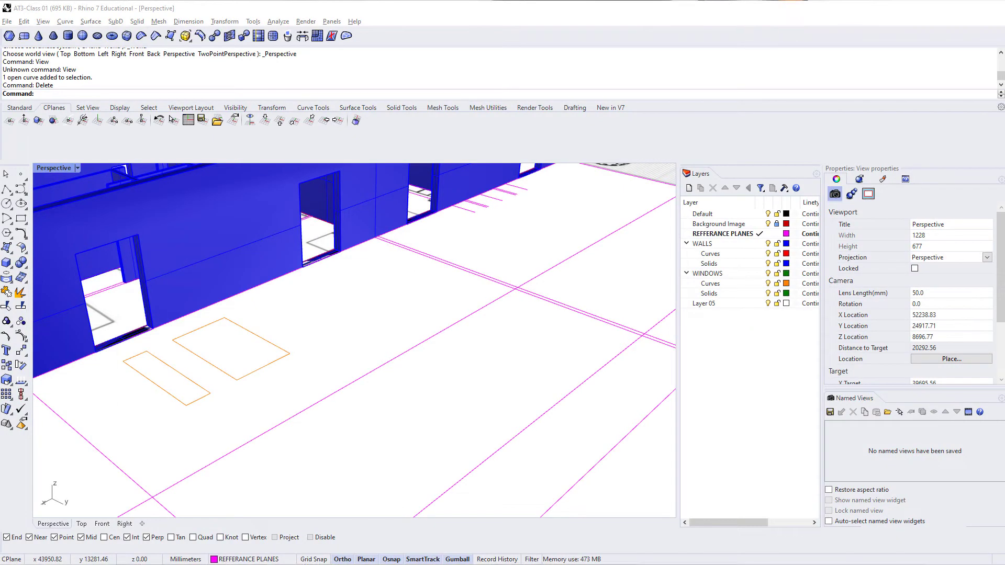
Switch back to Rhino and make the Curves sublayer of WINDOWS the current layer.
right_drag(347, 370, 395, 361)
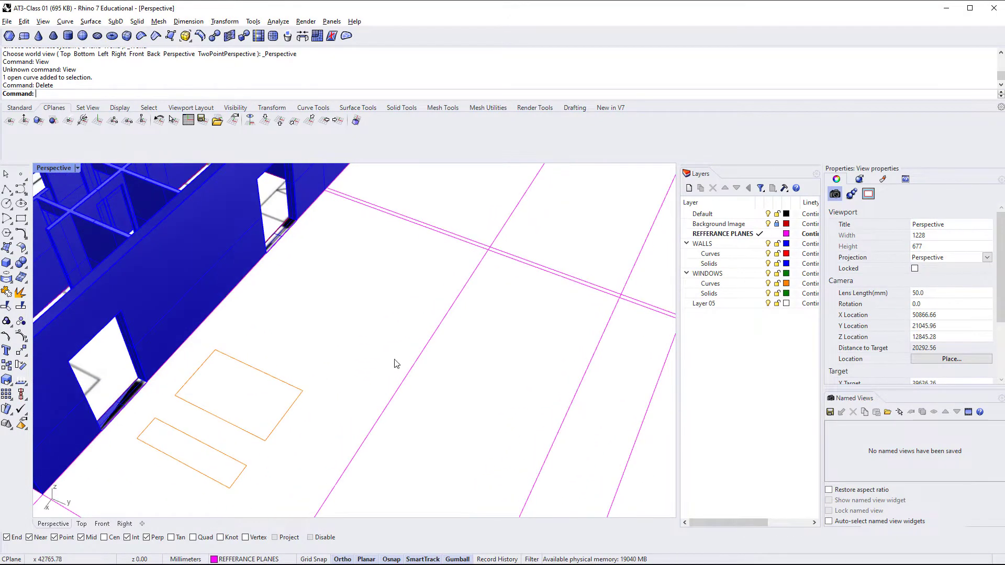
key(ctrl)
key(ctrl)
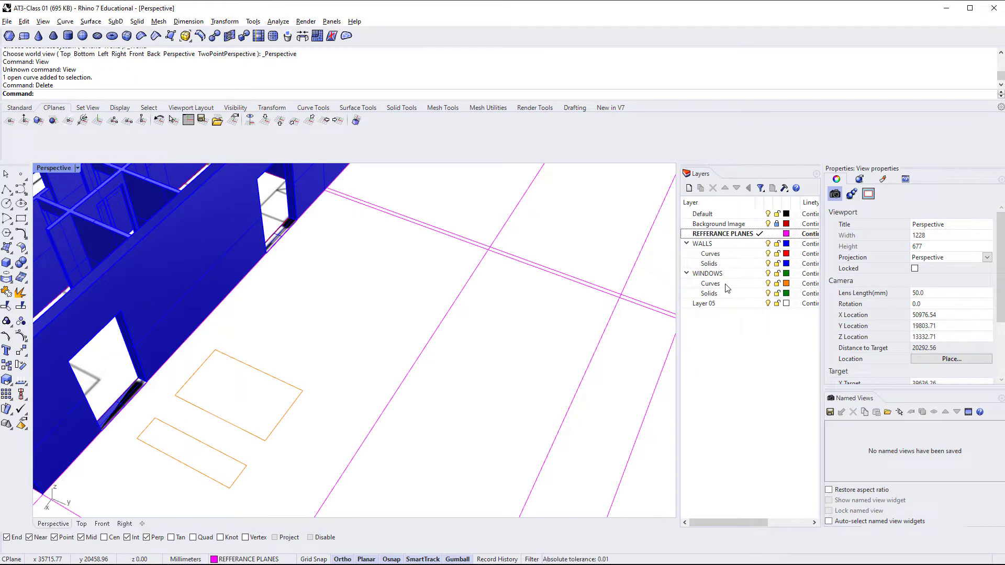
double_click(726, 284)
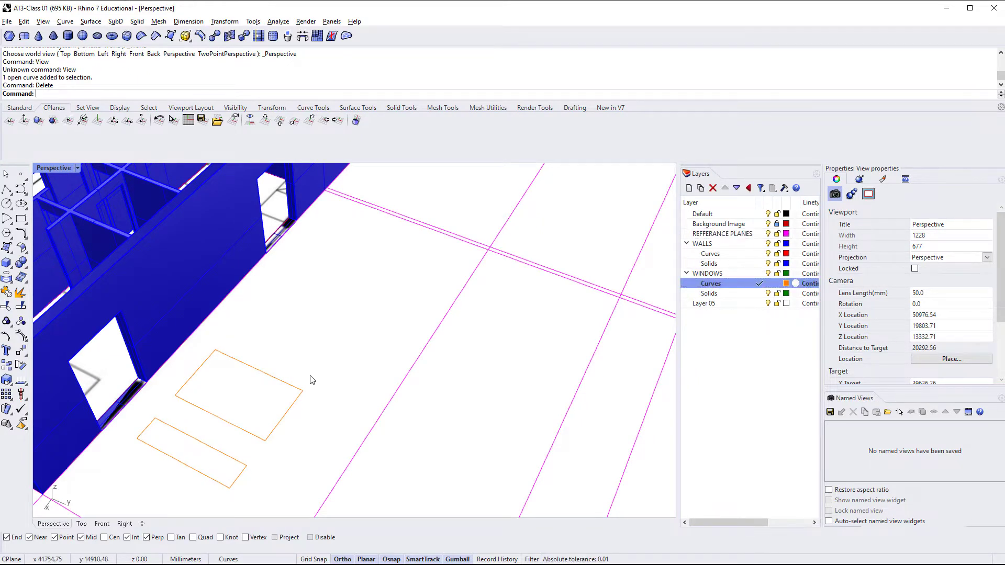
right_drag(263, 387, 286, 385)
Show the window outlines in the Top view and enable projected object snaps.
key(ctrl+F1)
right_drag(486, 366, 215, 341)
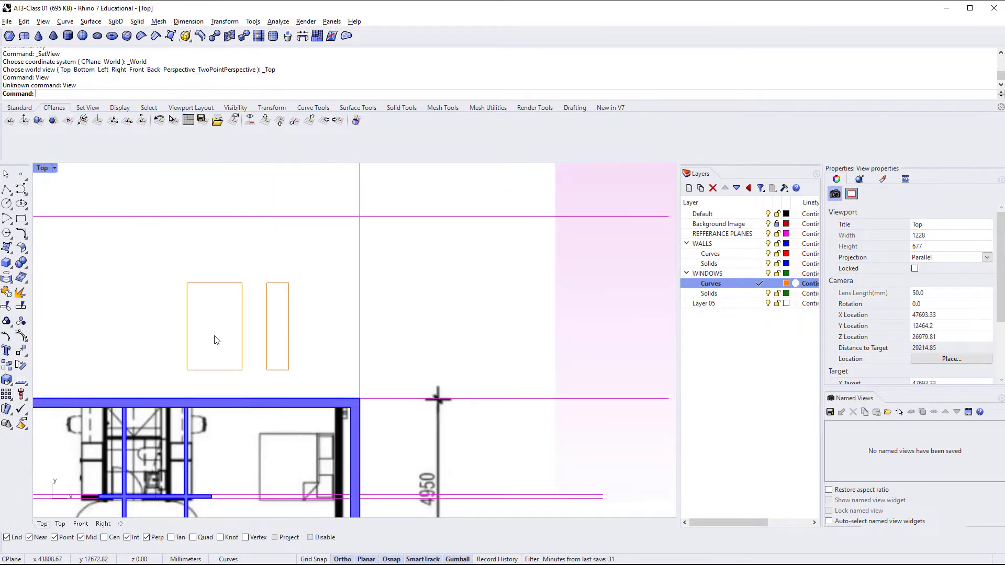
scroll(236, 338, up, 4)
click(291, 540)
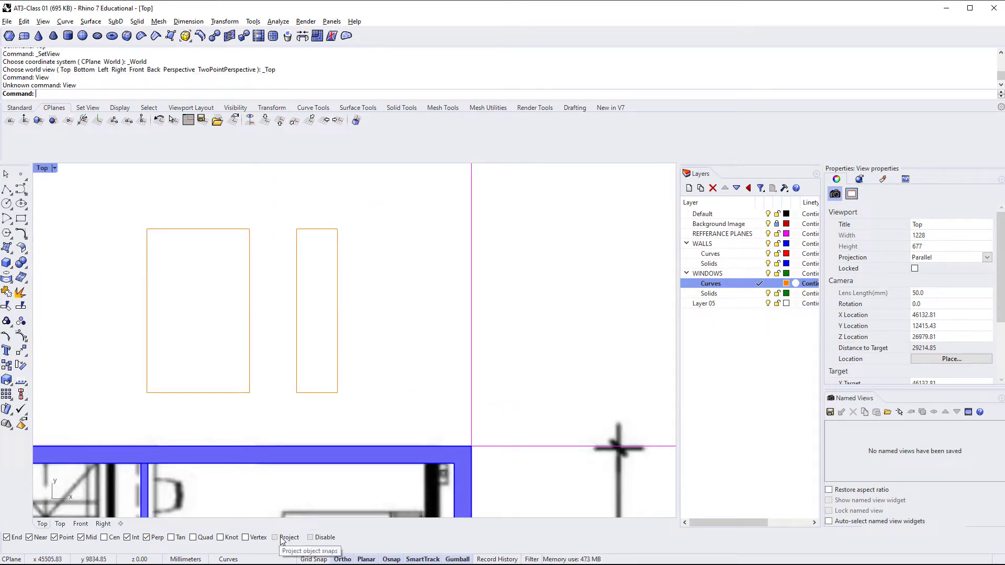
right_drag(139, 244, 142, 267)
scroll(213, 293, down, 4)
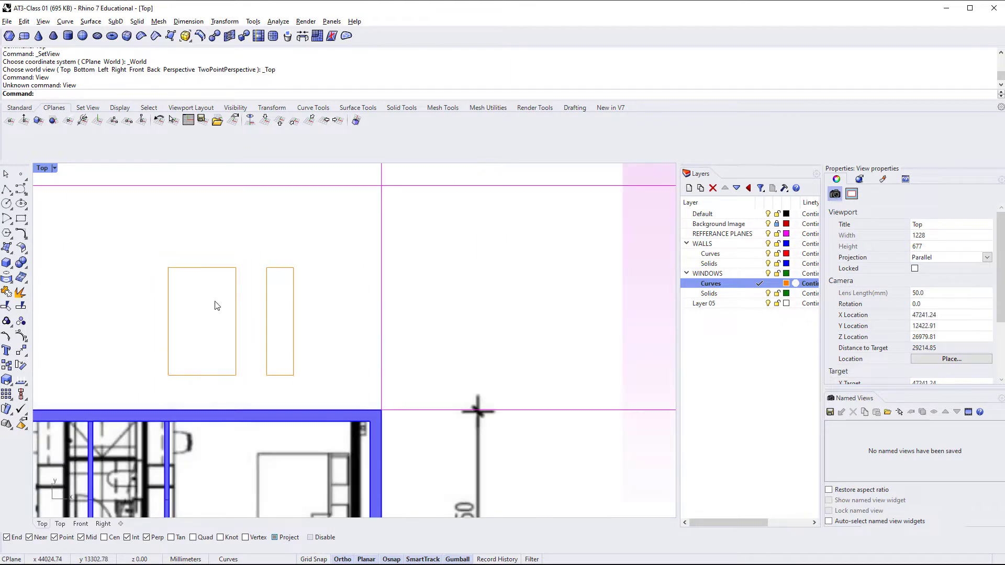
right_drag(154, 300, 168, 300)
scroll(214, 377, up, 6)
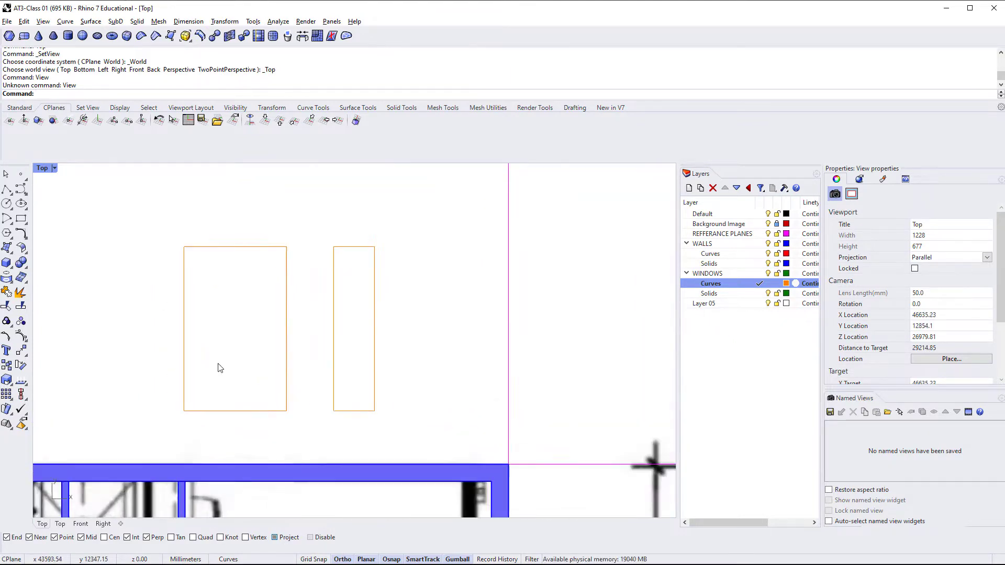
right_drag(277, 301, 259, 370)
click(306, 329)
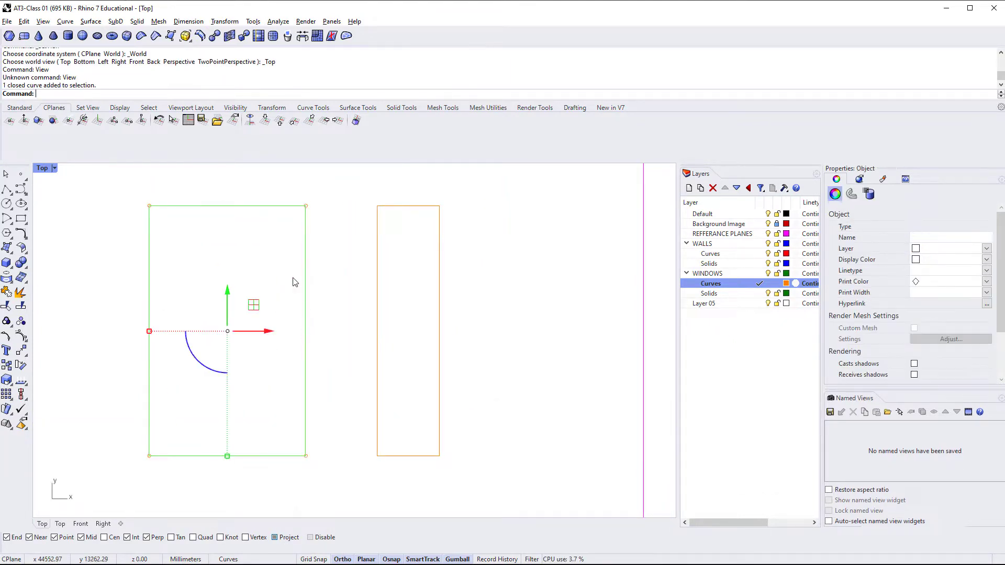
click(317, 285)
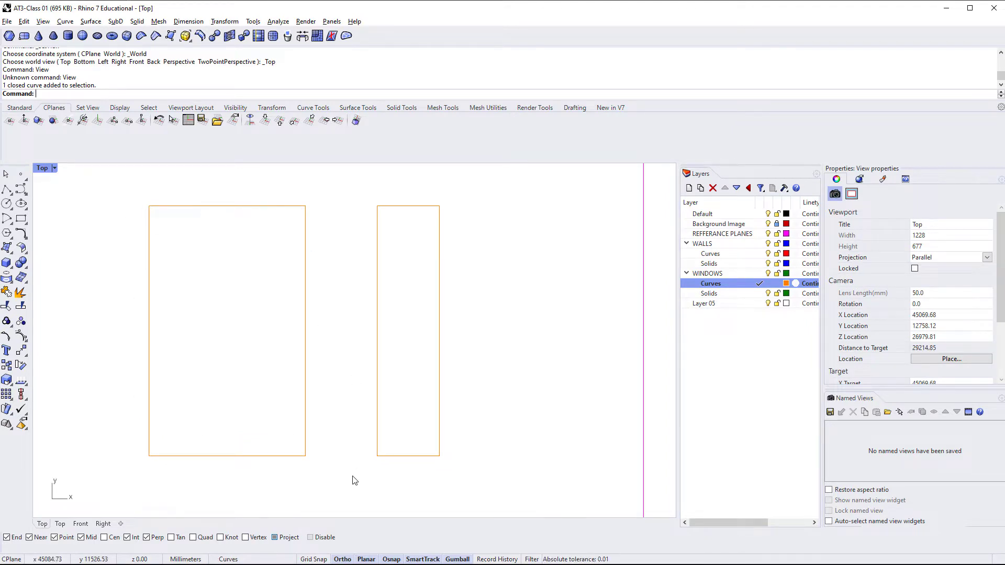
scroll(324, 308, down, 2)
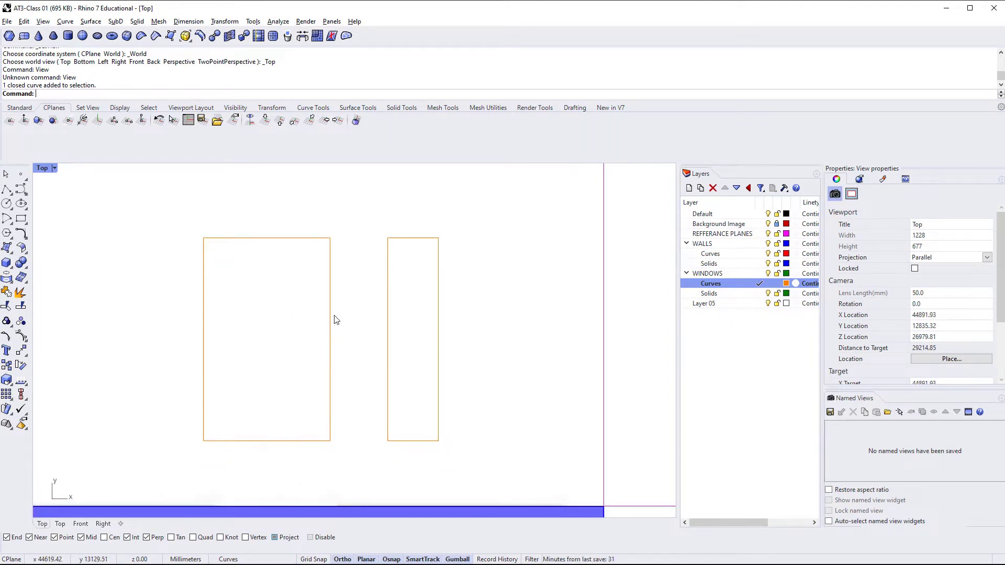
Offset the wider window rectangle inward by 40 mm to form the outer frame's inner outline.
click(331, 326)
right_drag(291, 372, 295, 420)
click(319, 332)
click(329, 339)
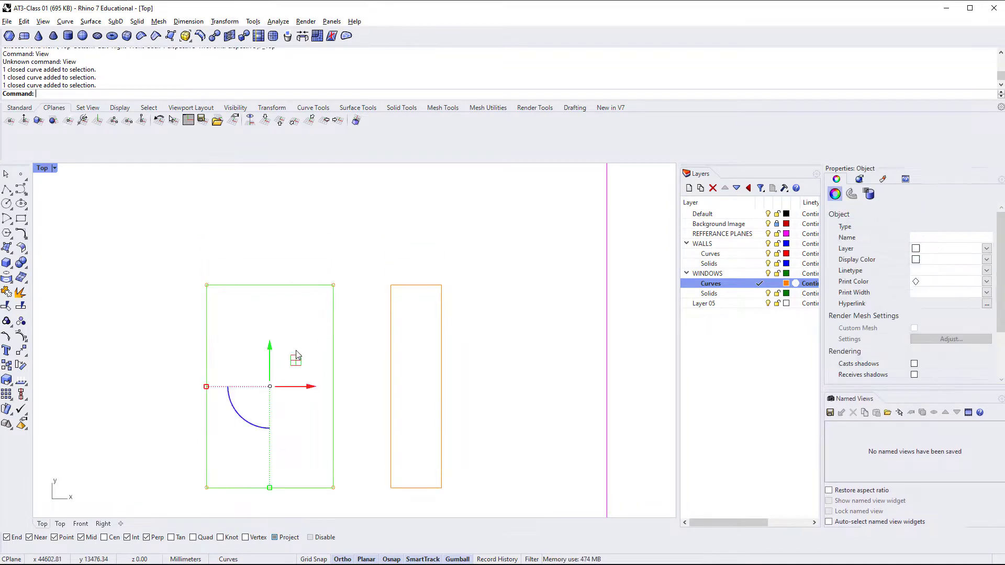
text(Offset)
key(Return)
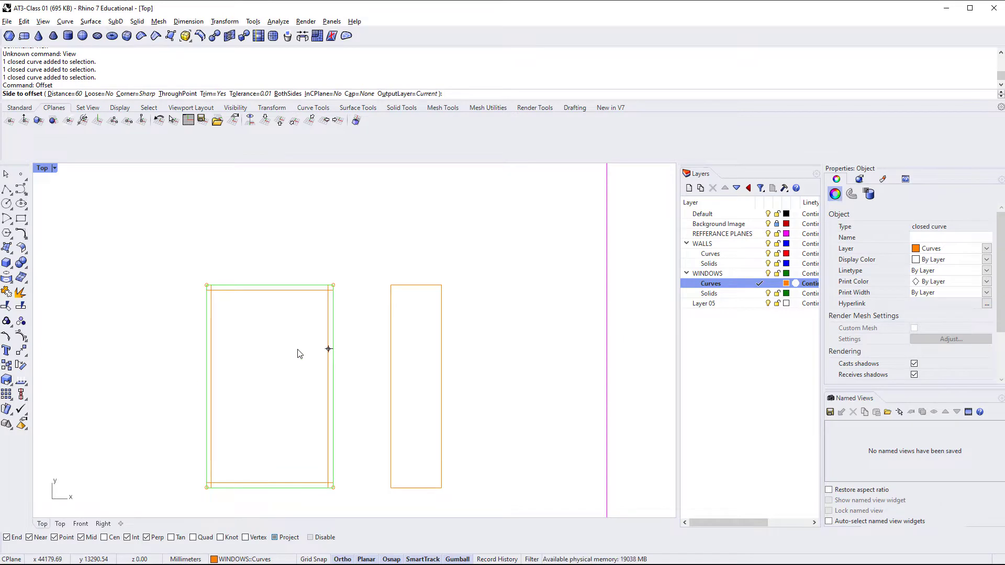
text(40)
key(Return)
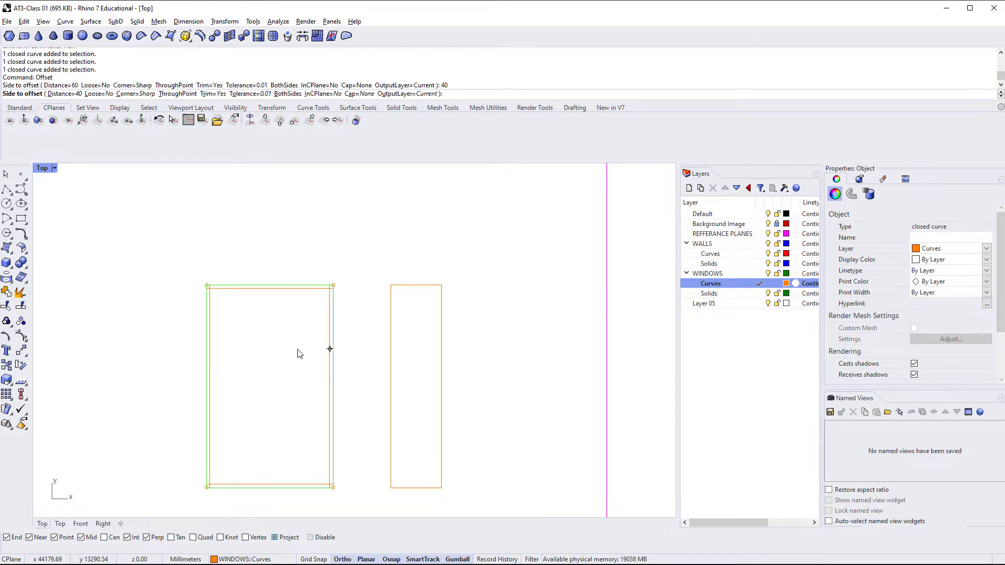
click(278, 359)
key(Escape)
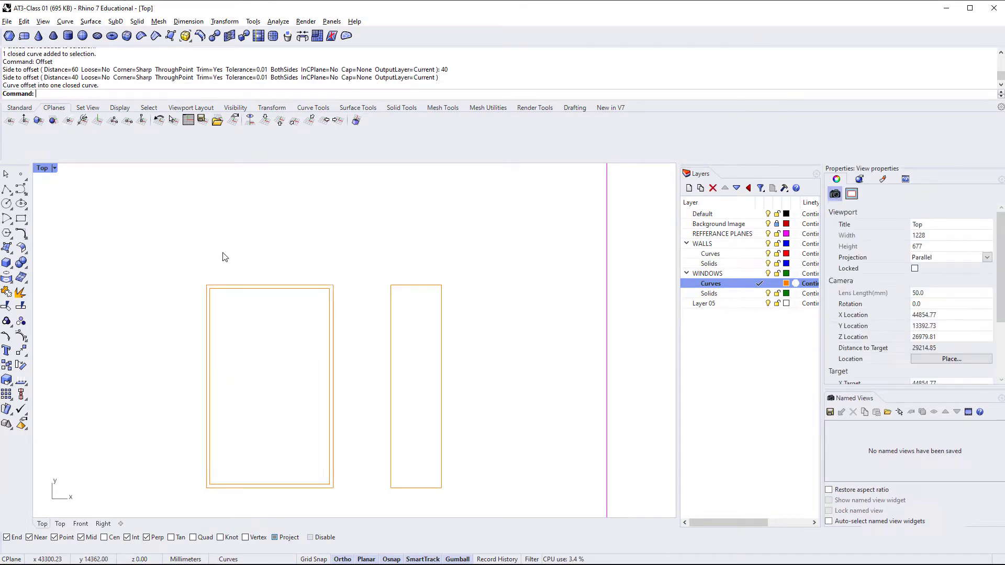
right_drag(242, 349, 260, 359)
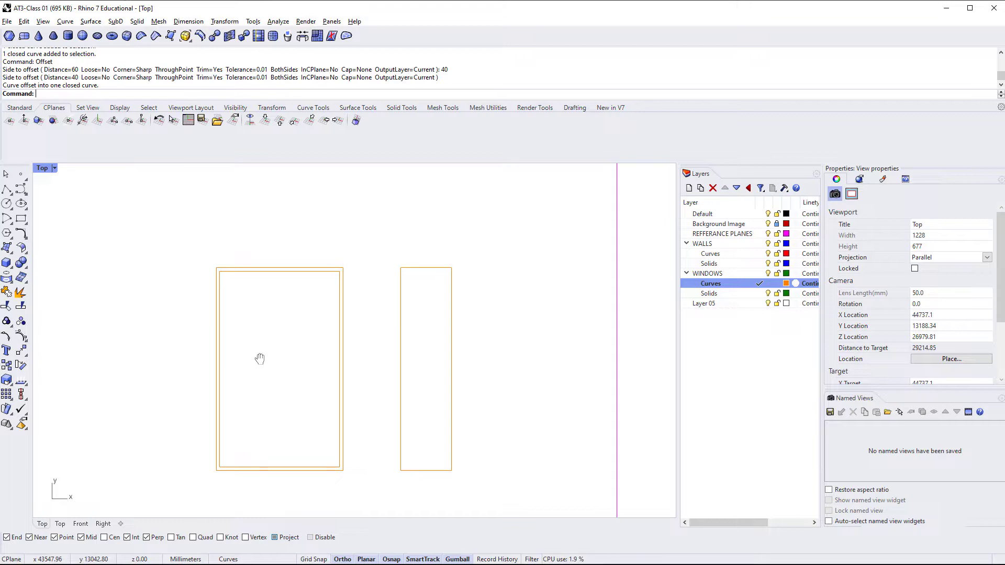
Draw a vertical centre line between the top and bottom midpoints of the wider window's inner frame outline.
right_drag(259, 358, 262, 366)
scroll(277, 413, up, 3)
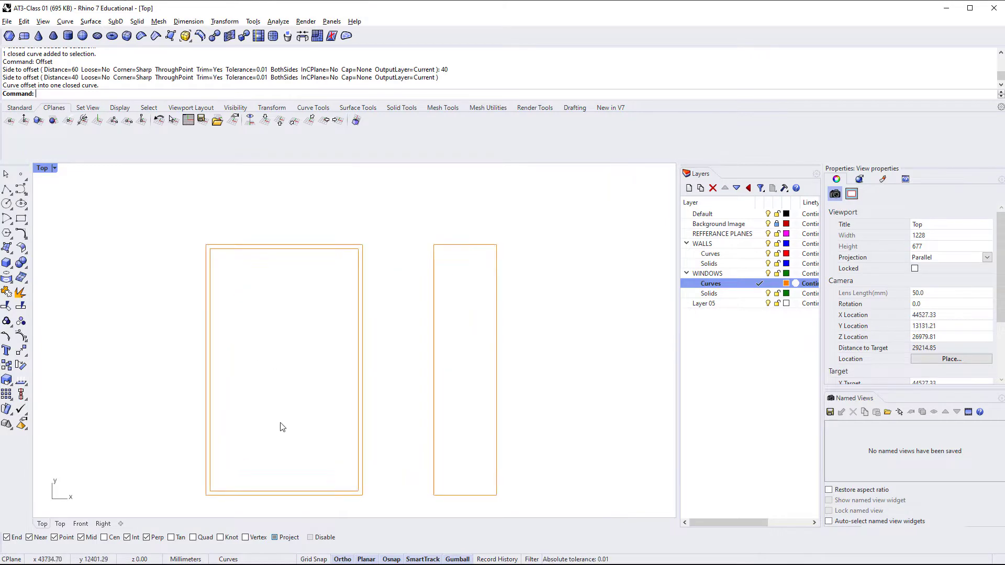
right_drag(298, 379, 298, 396)
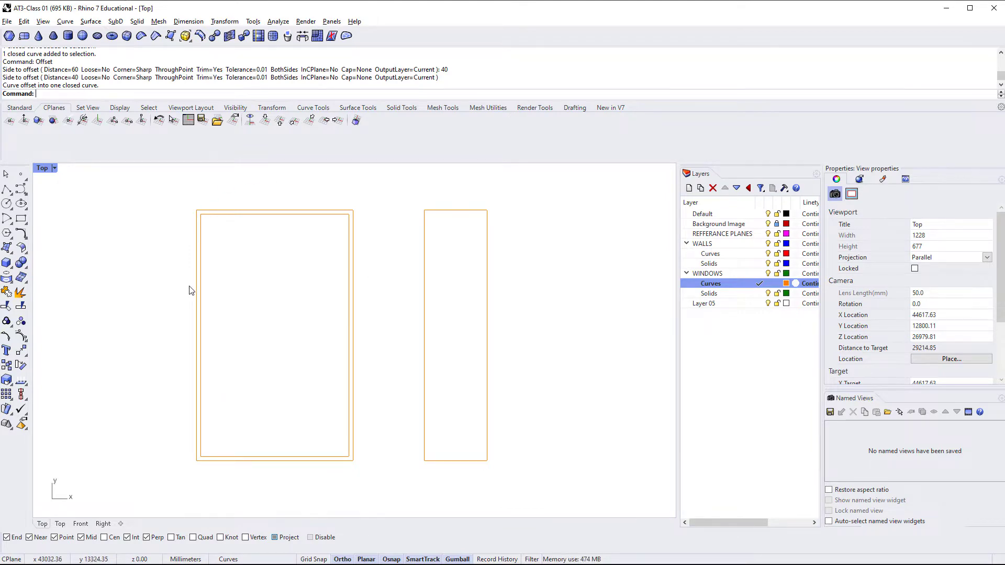
text(line)
key(Return)
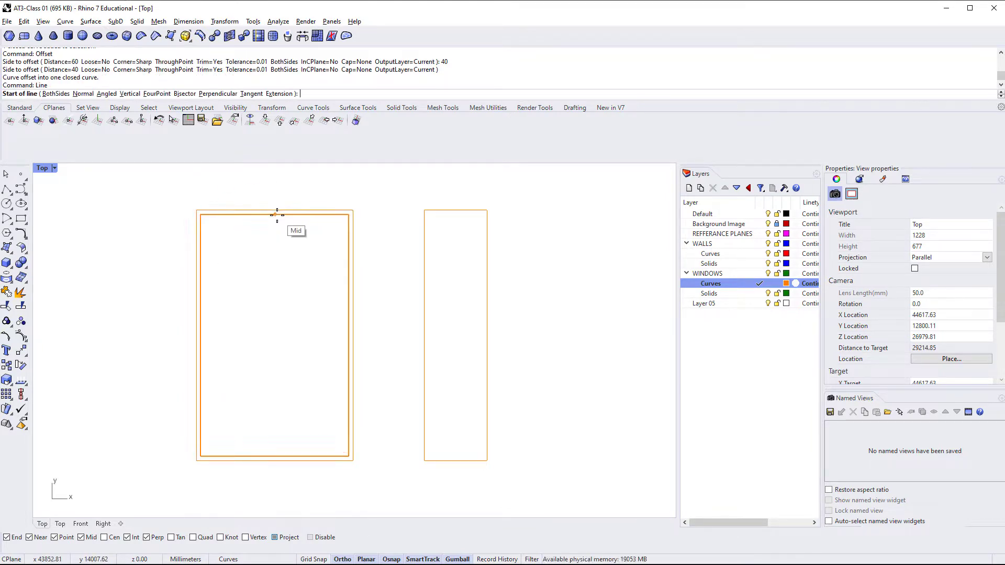
click(277, 215)
click(276, 458)
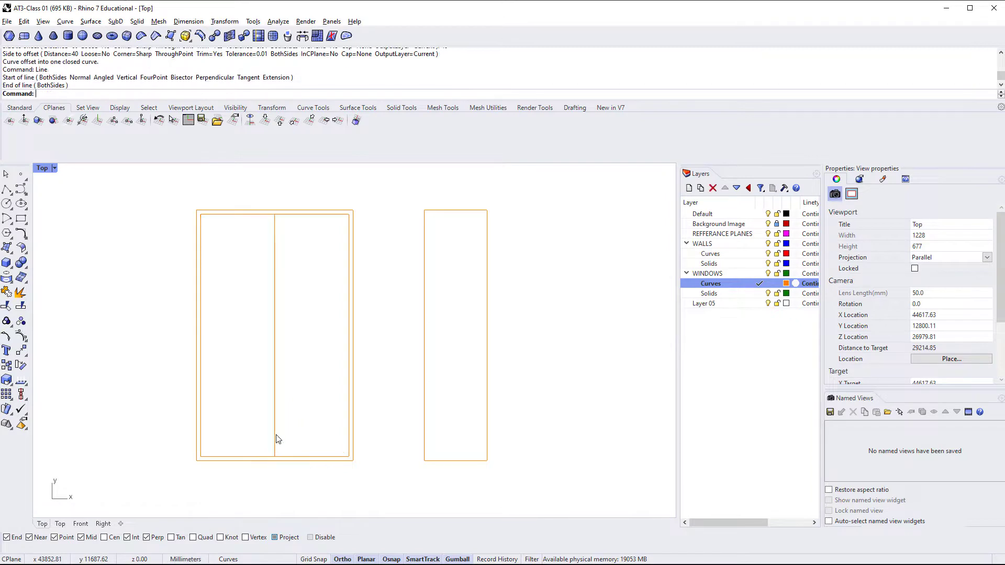
Offset the vertical centre line 20 mm to both sides to form the edges of the mullion.
click(275, 386)
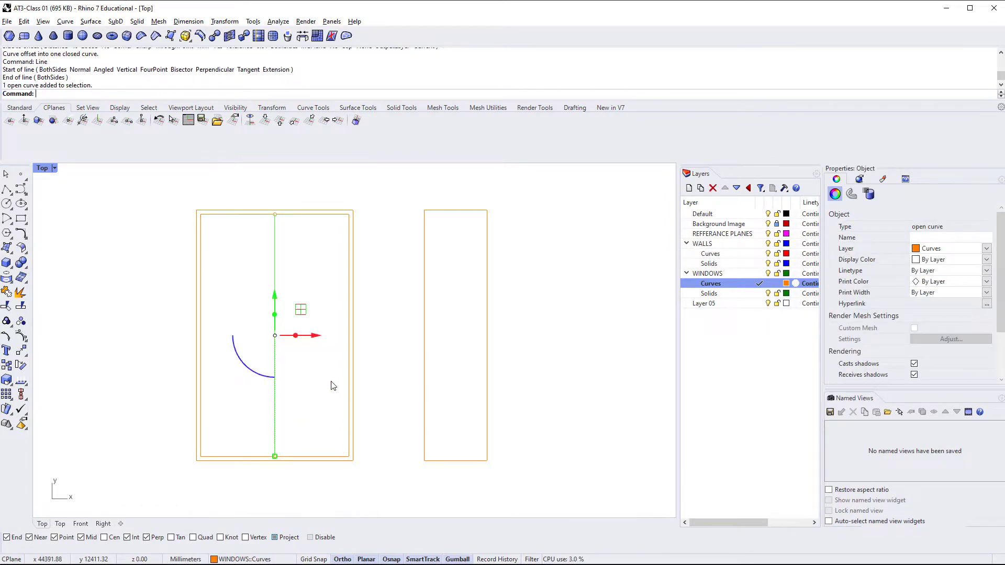
text(offset)
key(Return)
text(20)
key(Return)
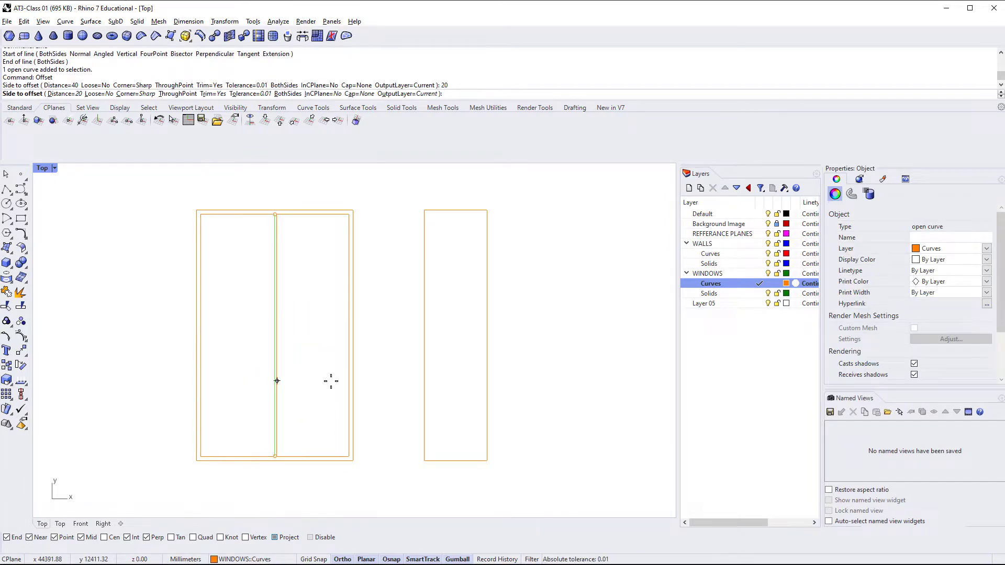
click(330, 380)
key(Return)
click(232, 411)
key(Escape)
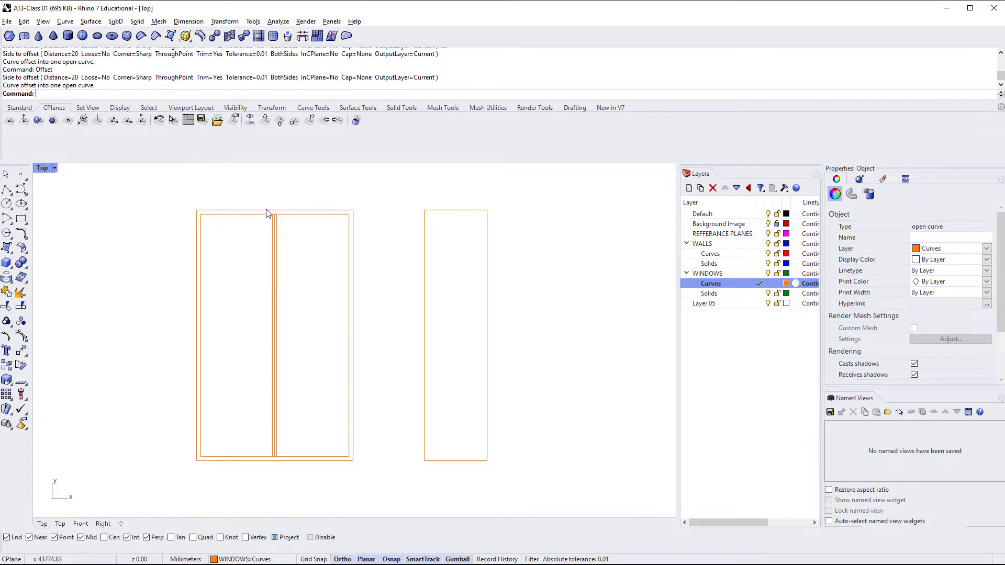
Draw a horizontal line along the inner frame's bottom edge, from the mullion's right edge to the inner right corner.
scroll(274, 220, up, 3)
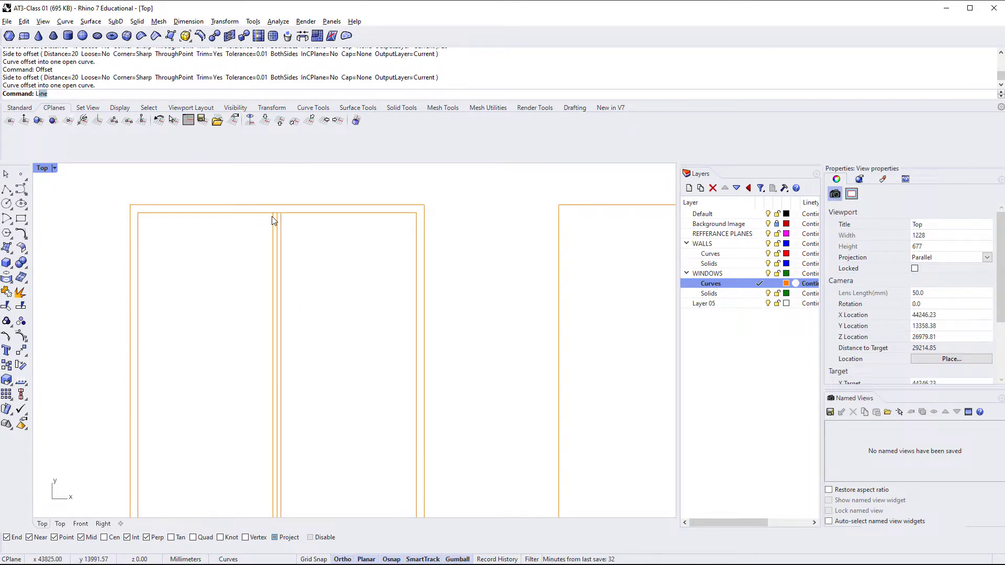
text(L)
key(Return)
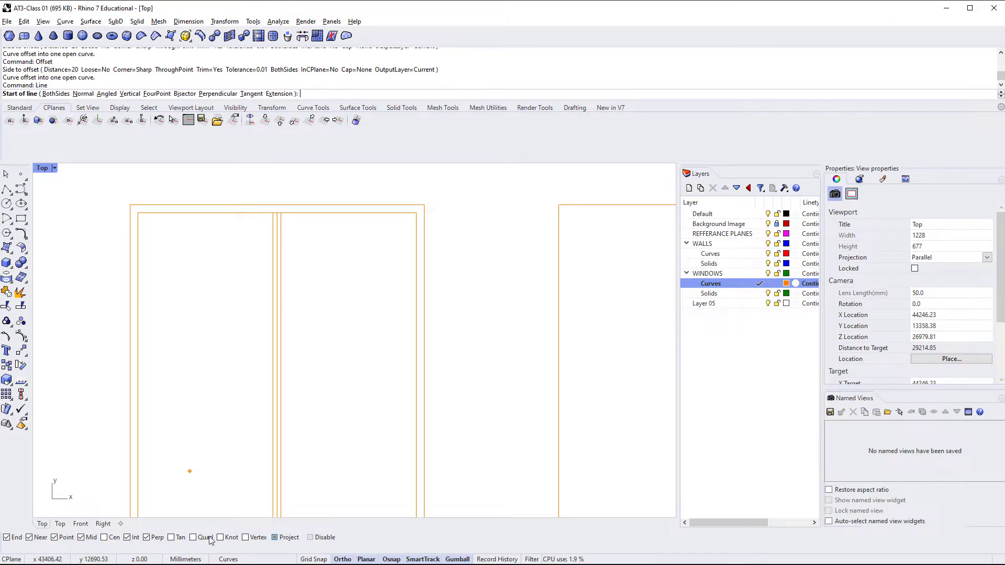
scroll(277, 301, down, 2)
right_drag(321, 317, 257, 296)
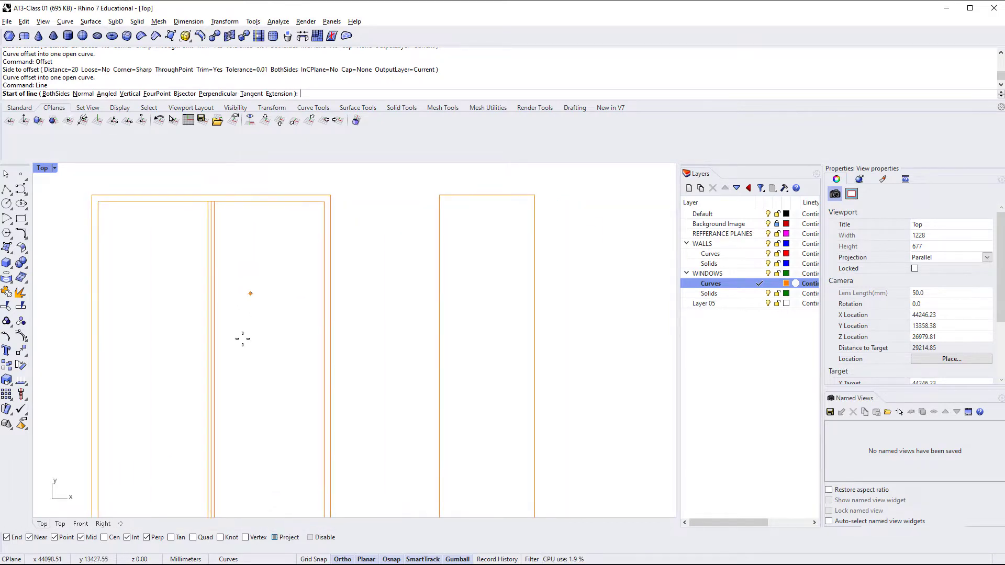
scroll(226, 309, up, 2)
scroll(230, 303, down, 4)
right_drag(224, 477, 228, 420)
right_drag(240, 378, 240, 410)
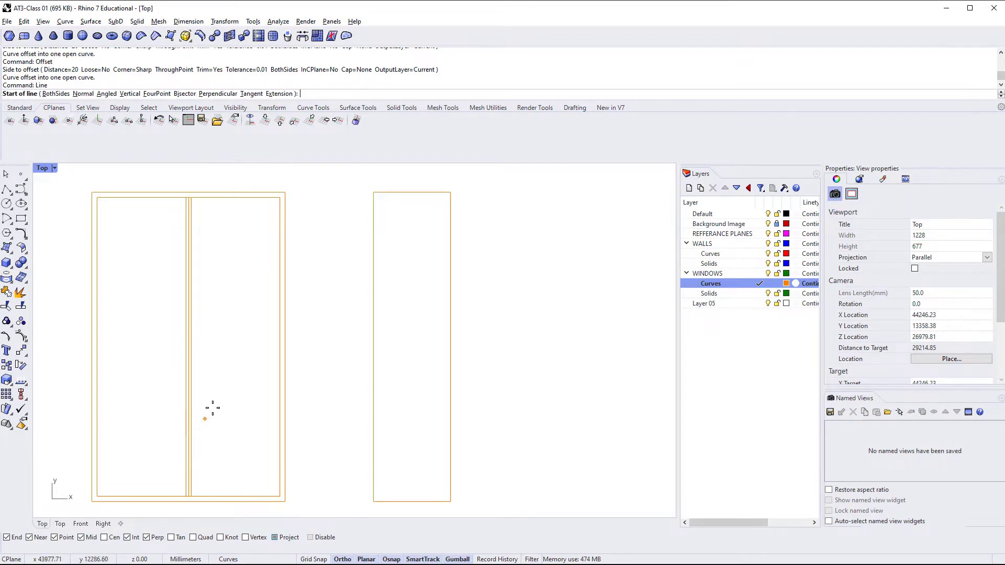
right_drag(212, 411, 240, 363)
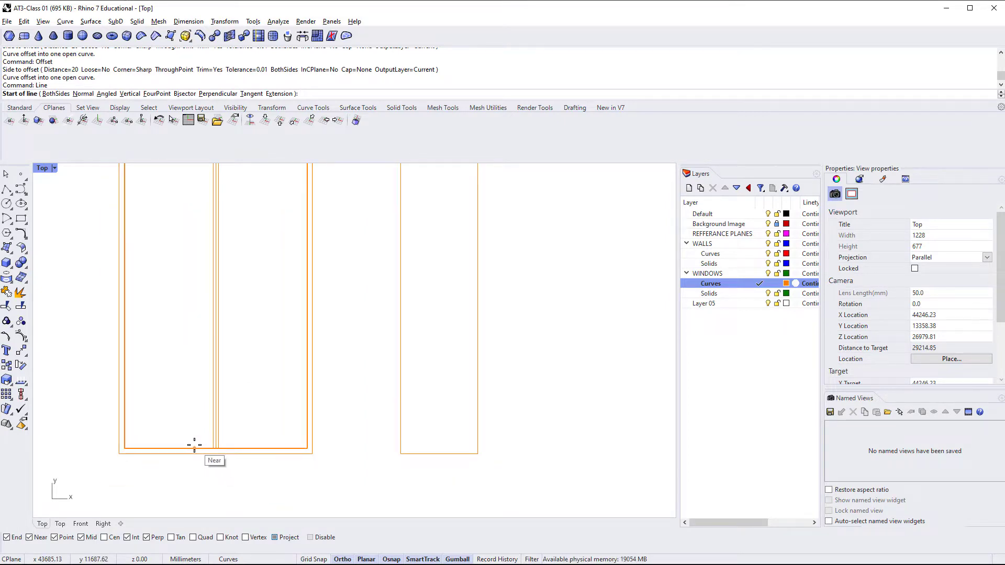
click(218, 449)
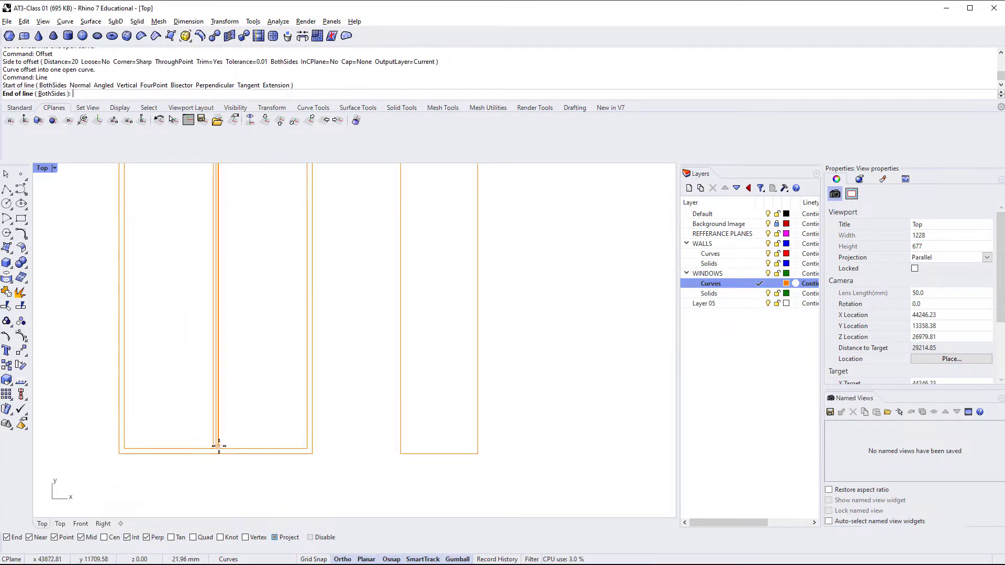
click(303, 448)
Move the new horizontal line up 900 mm to set the transom height.
click(305, 451)
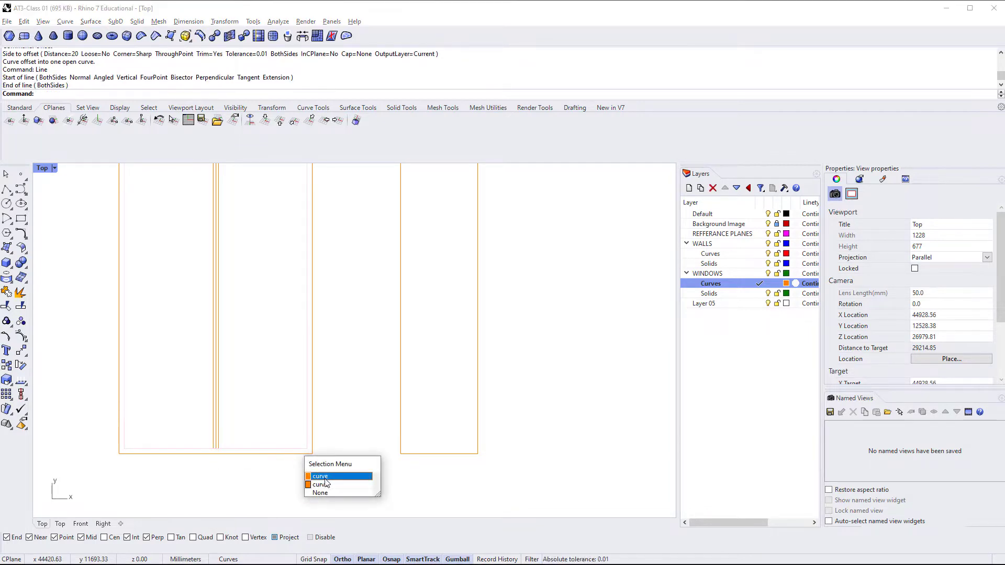
click(325, 483)
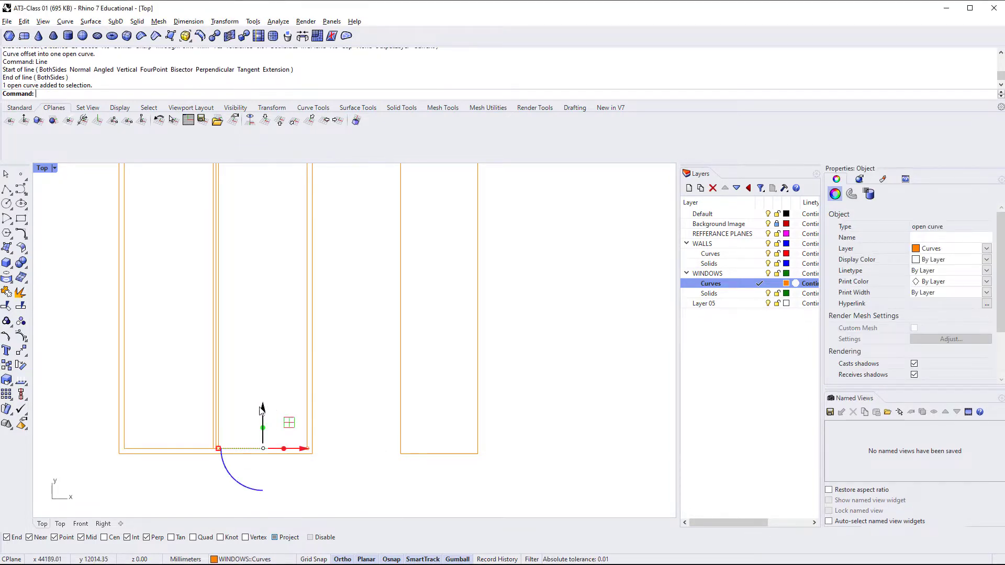
click(262, 408)
text(900)
key(Return)
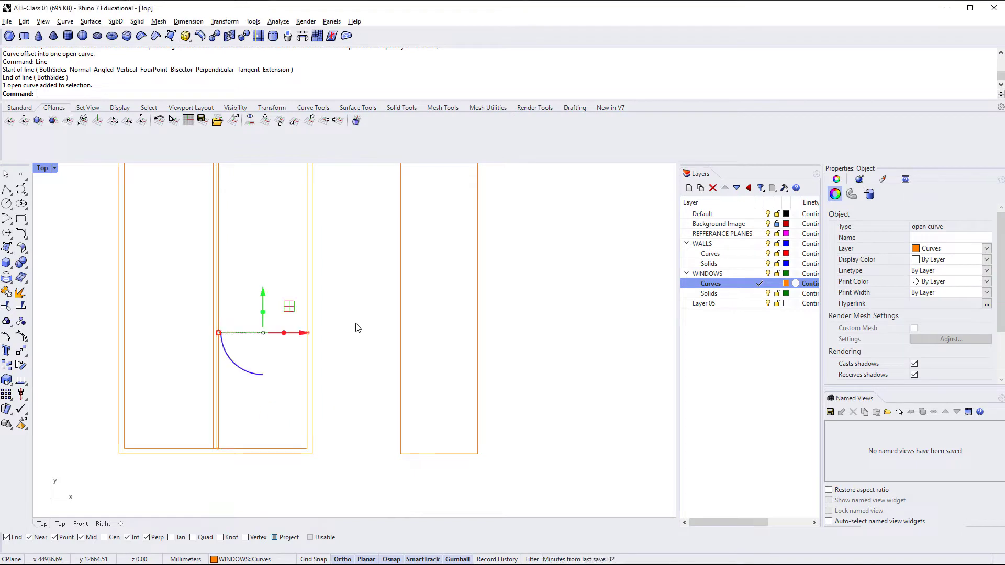
click(354, 324)
Offset the horizontal line upward to form the transom's upper edge, making the transom as wide as the mullion.
right_drag(349, 328, 337, 390)
click(269, 393)
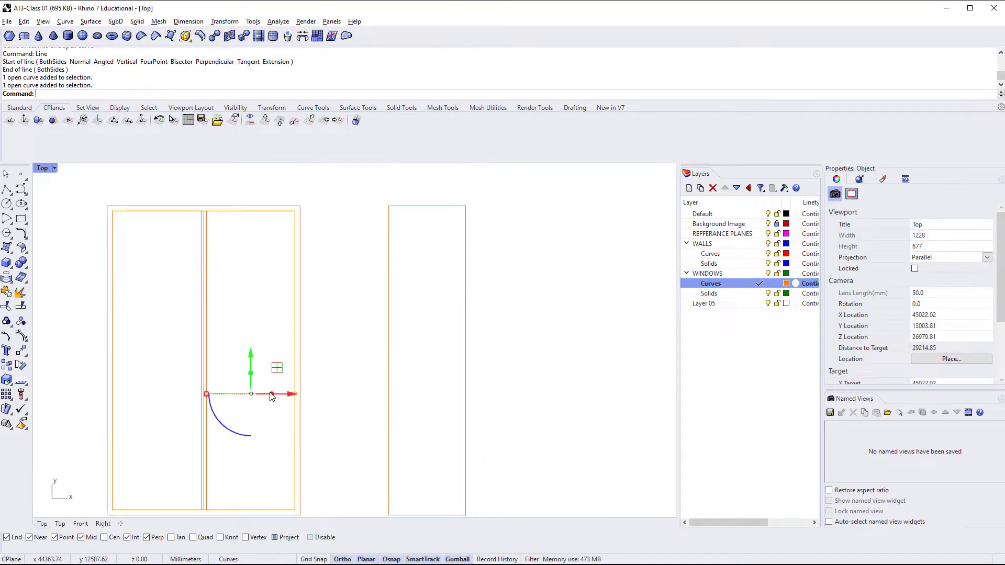
text(offset)
key(Return)
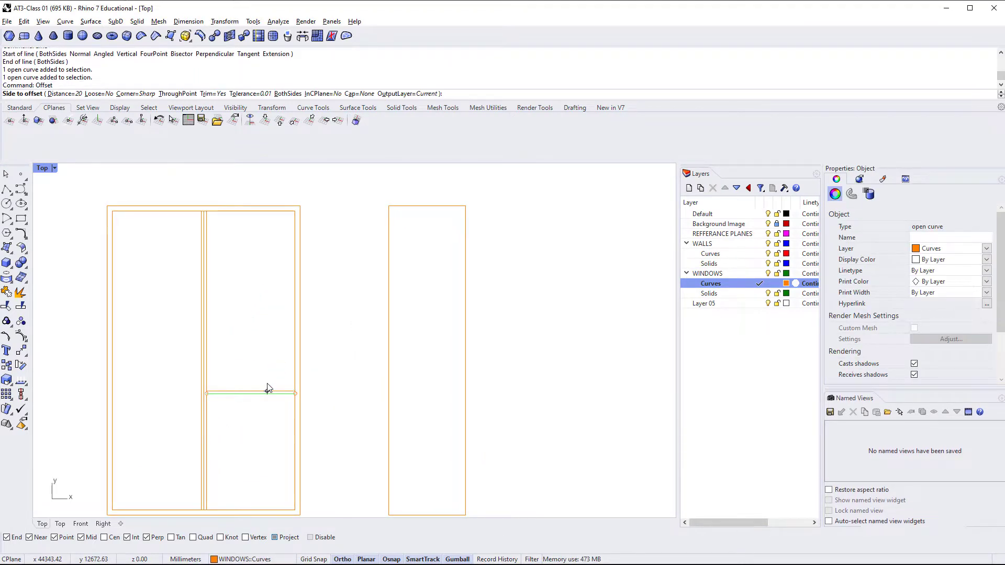
click(282, 344)
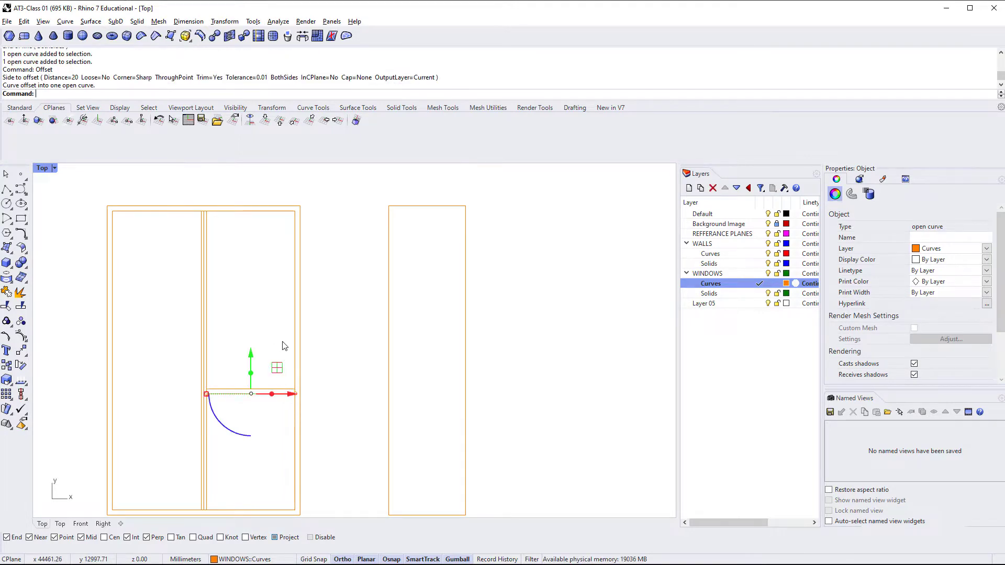
key(Escape)
Delete the centre line inside the mullion, keeping its two edge lines.
scroll(240, 397, up, 5)
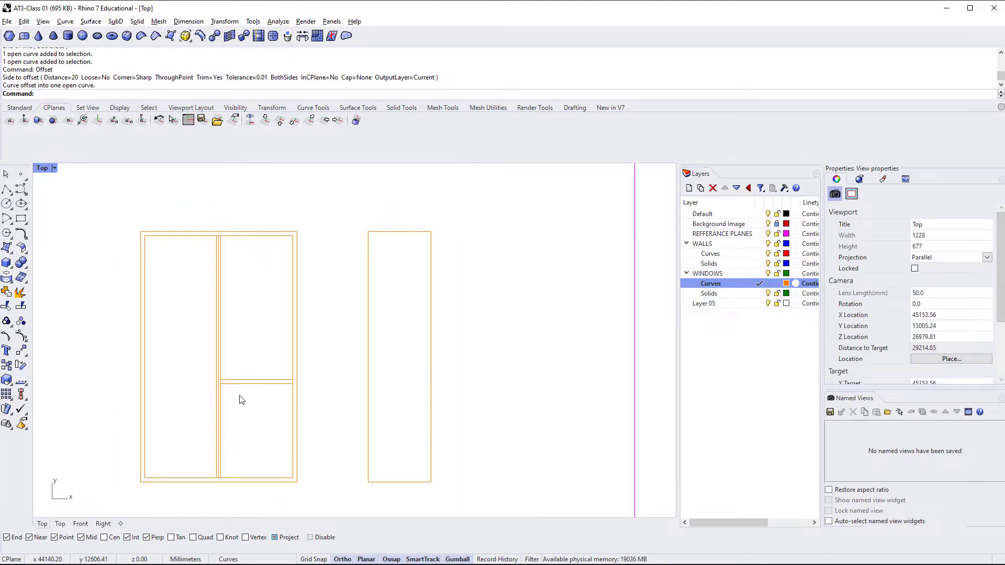
click(211, 450)
key(Return)
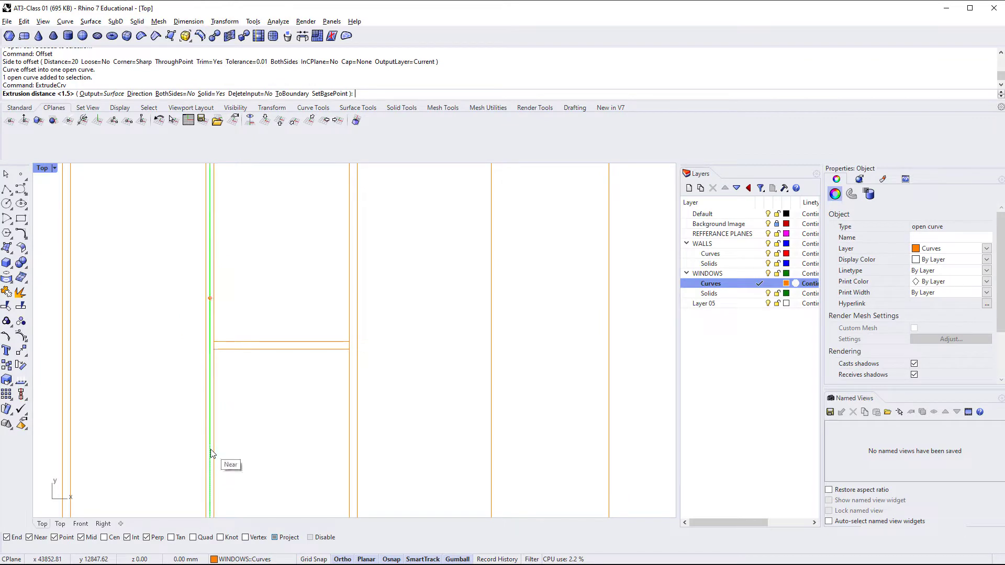
key(Escape)
key(Delete)
scroll(269, 435, down, 5)
scroll(269, 434, down, 1)
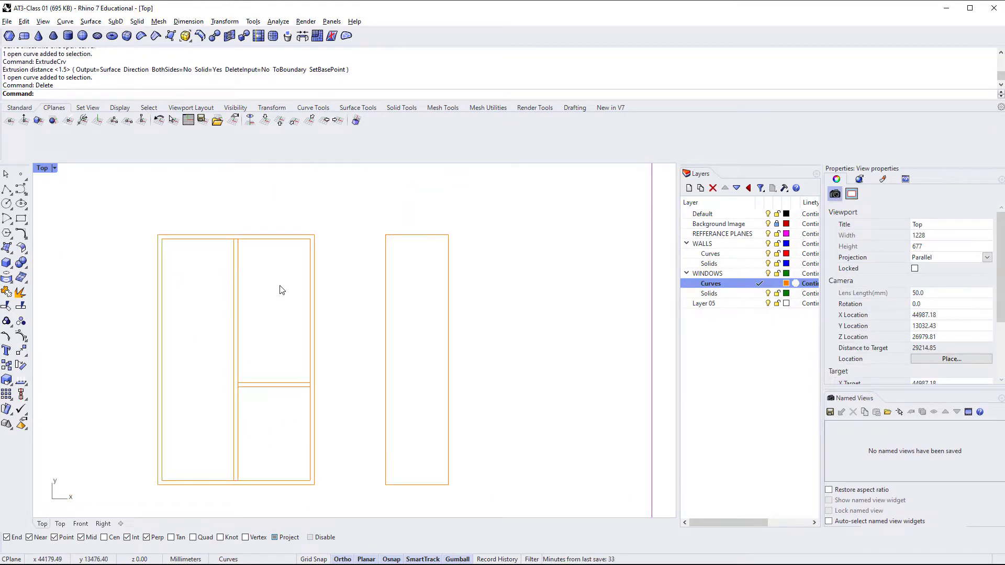
Trim the mullion and frame segments crossing both ends of the transom, using the window's curves as cutting objects.
scroll(280, 287, up, 3)
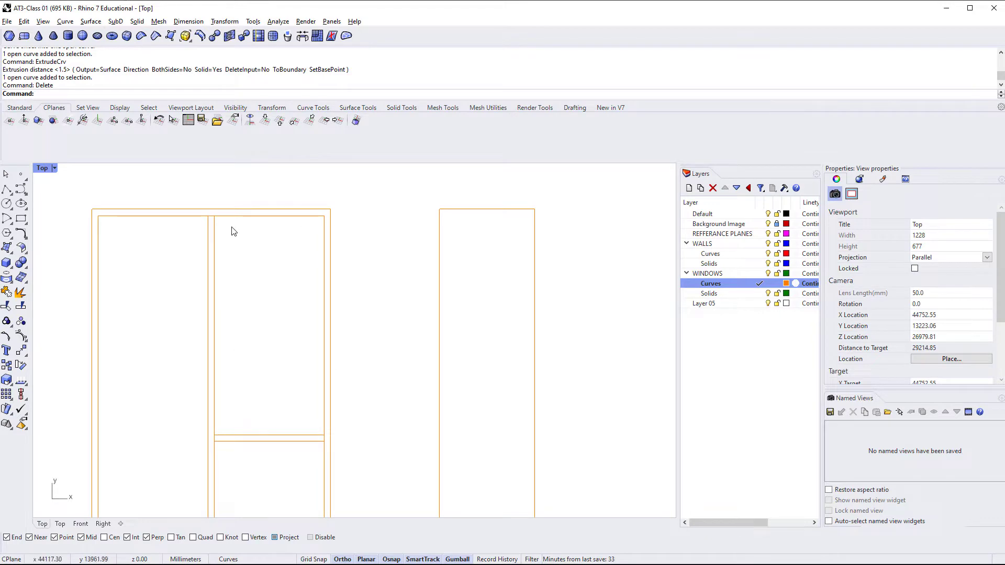
scroll(312, 369, down, 1)
scroll(283, 357, up, 2)
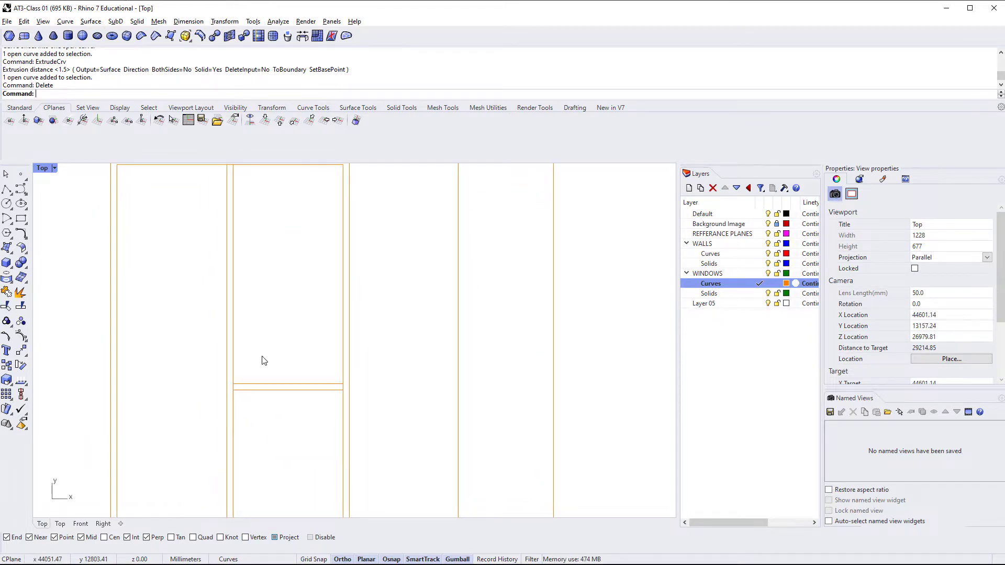
scroll(267, 363, down, 2)
right_drag(240, 382, 220, 365)
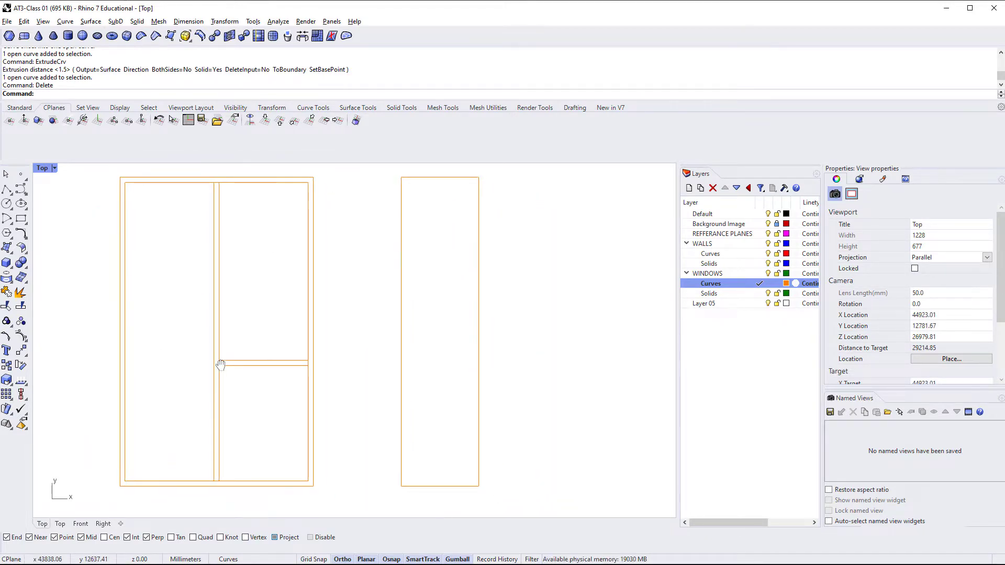
text(trim)
key(Return)
drag(351, 178, 224, 327)
scroll(224, 488, up, 2)
scroll(224, 327, up, 3)
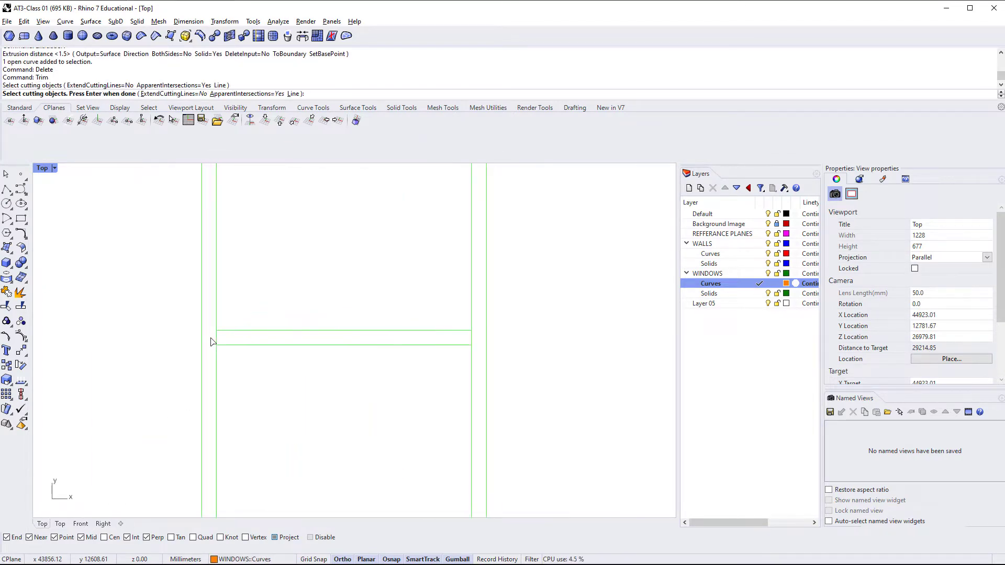
key(Return)
click(470, 338)
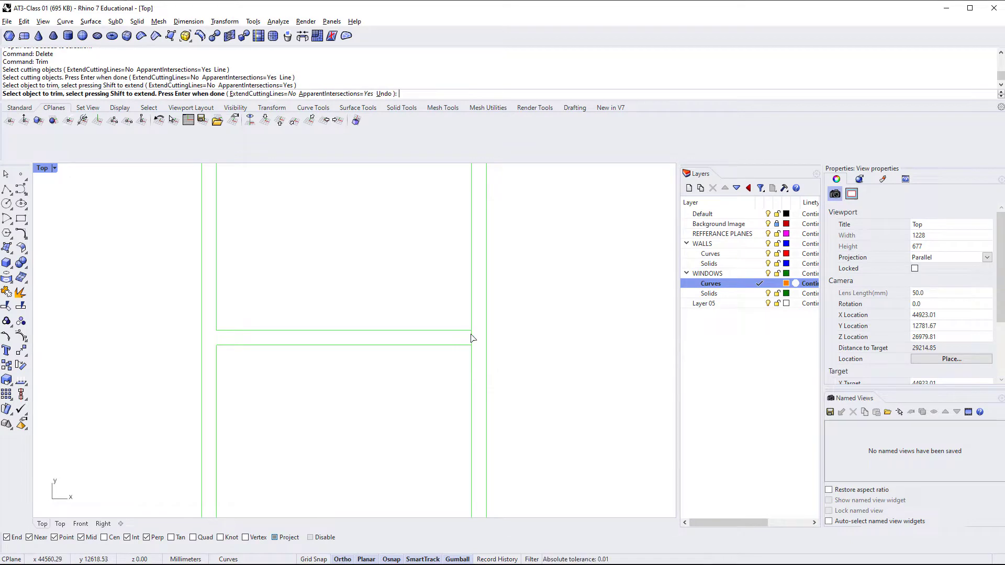
Trim the inner frame segments between the mullion edges at the top and bottom of the window.
scroll(418, 314, down, 6)
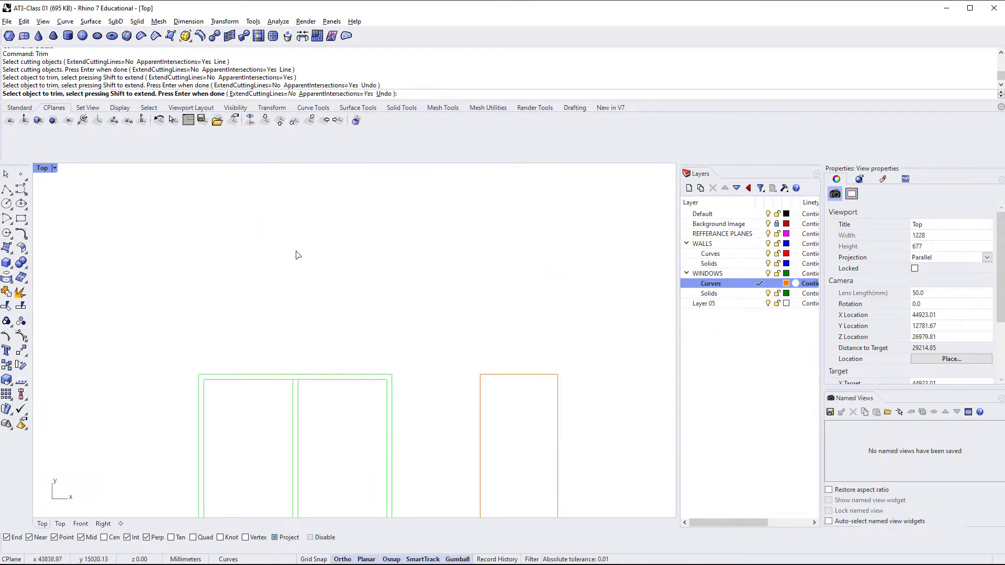
scroll(292, 358, up, 4)
click(303, 412)
scroll(314, 419, down, 4)
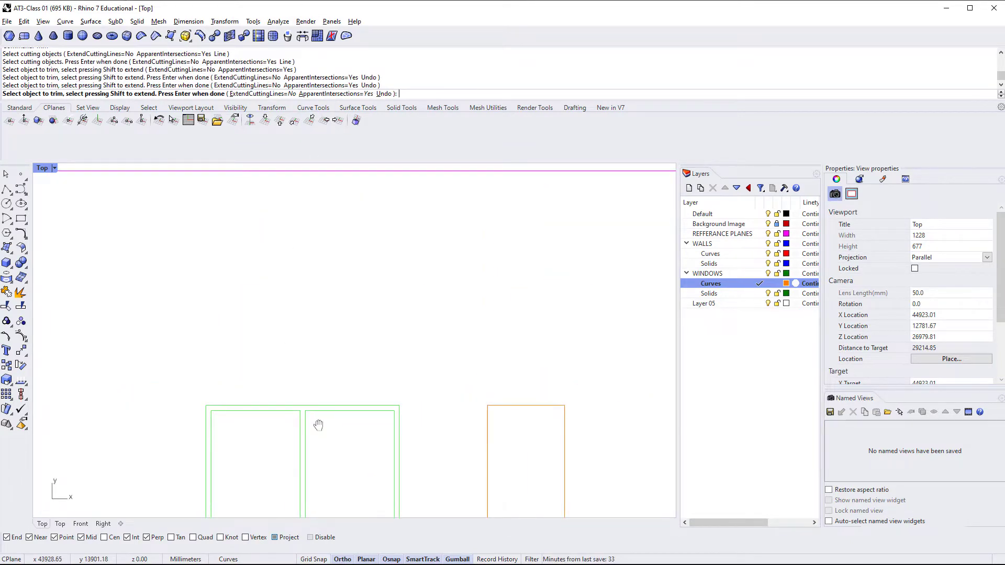
scroll(313, 476, up, 4)
click(272, 462)
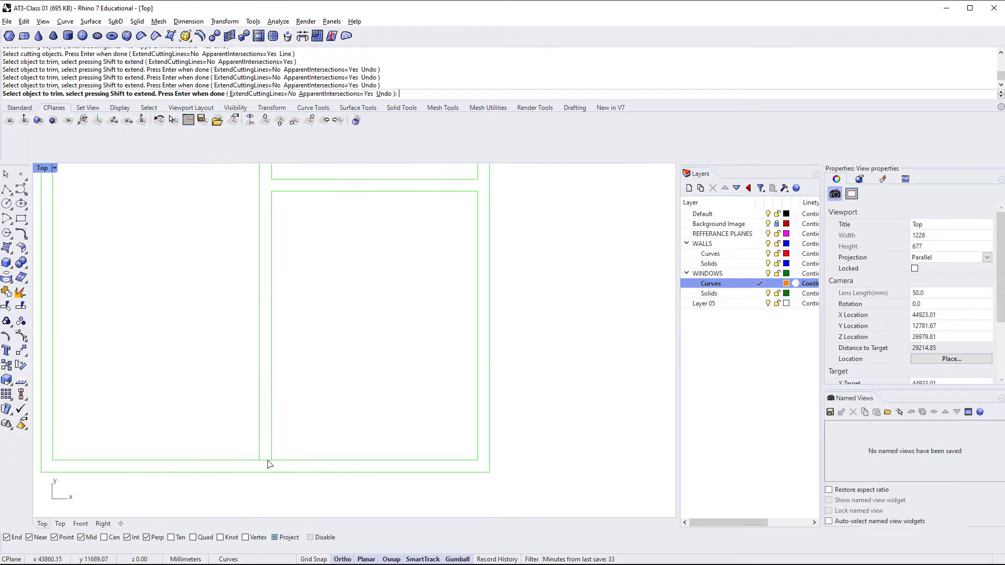
scroll(272, 461, down, 4)
right_drag(290, 410, 330, 378)
right_click(314, 411)
Join the wider window's trimmed curves into closed outlines and check the object type of the resulting curves.
drag(387, 182, 157, 492)
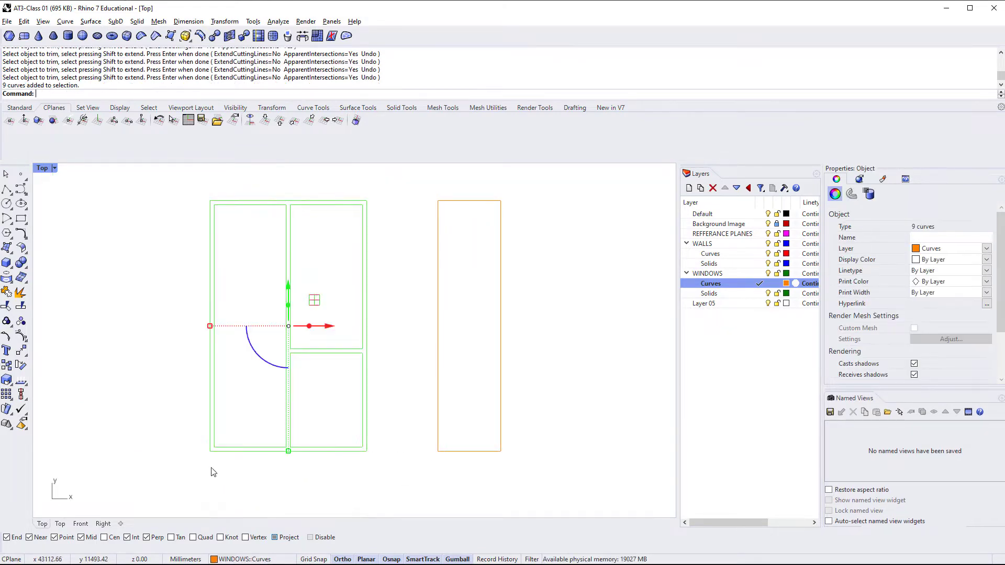
key(ctrl+j)
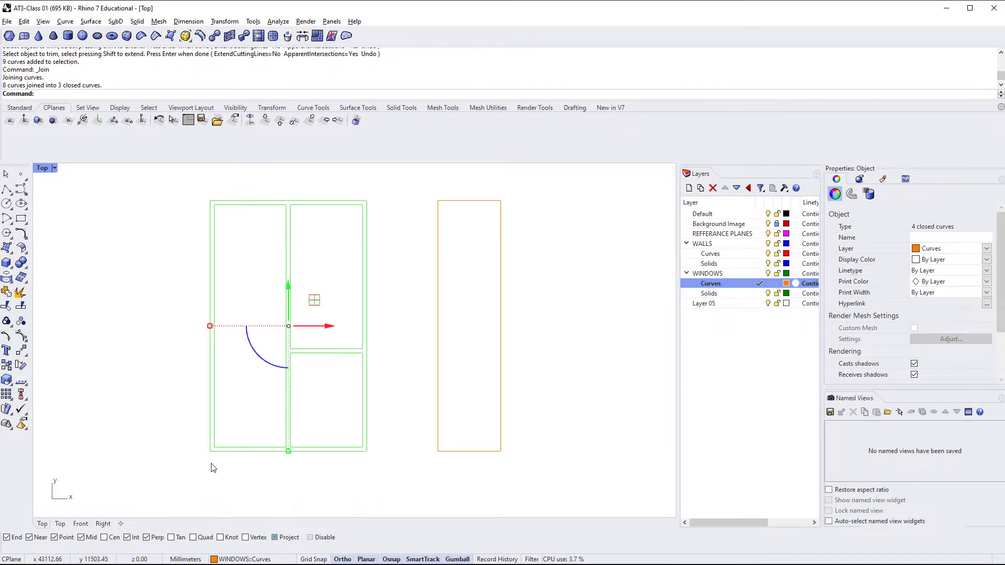
click(269, 406)
drag(381, 186, 203, 470)
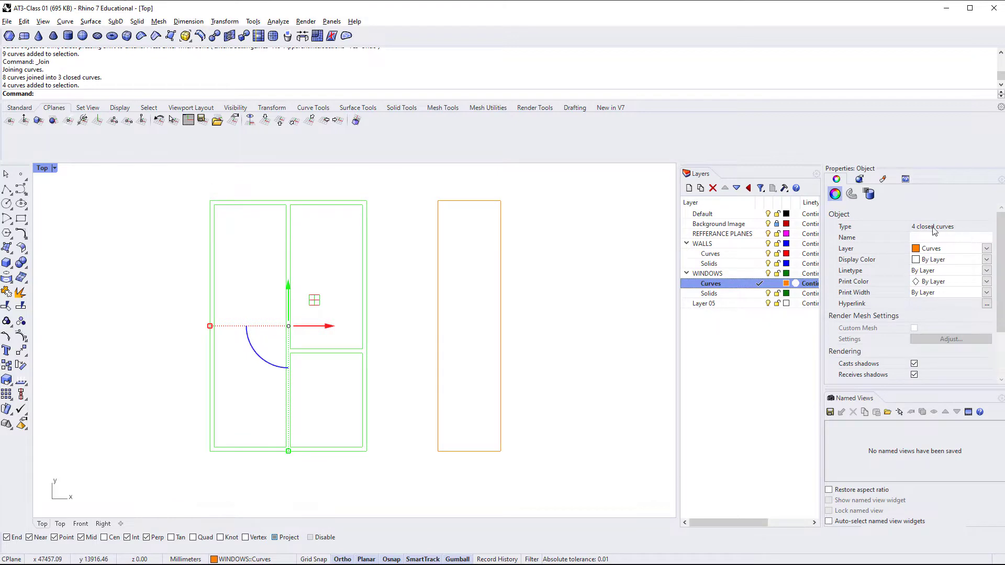
click(933, 230)
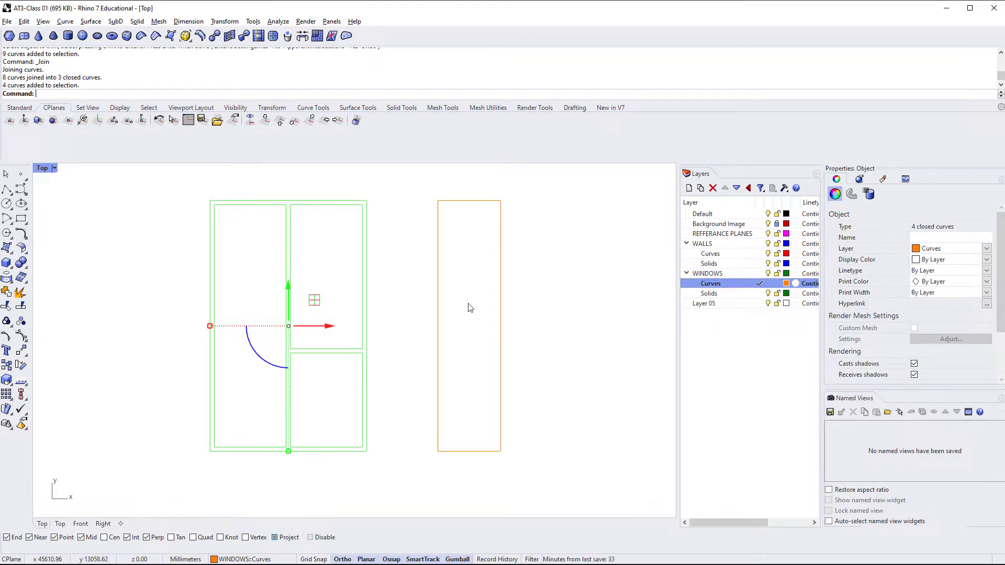
click(392, 287)
right_drag(403, 273, 377, 325)
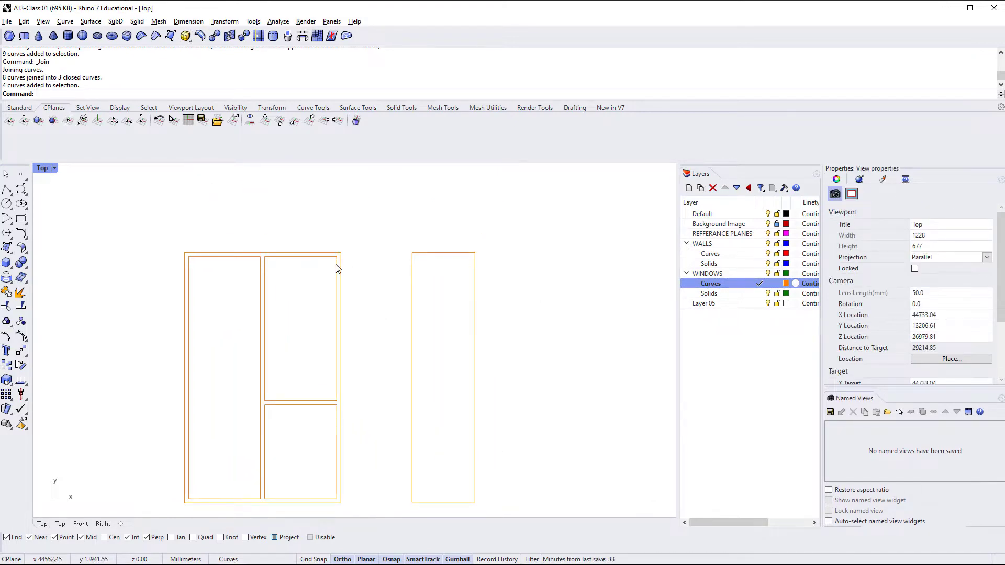
Offset the closed outline of the wider window's upper pane beside the mullion 40 mm inward.
click(337, 268)
click(339, 464)
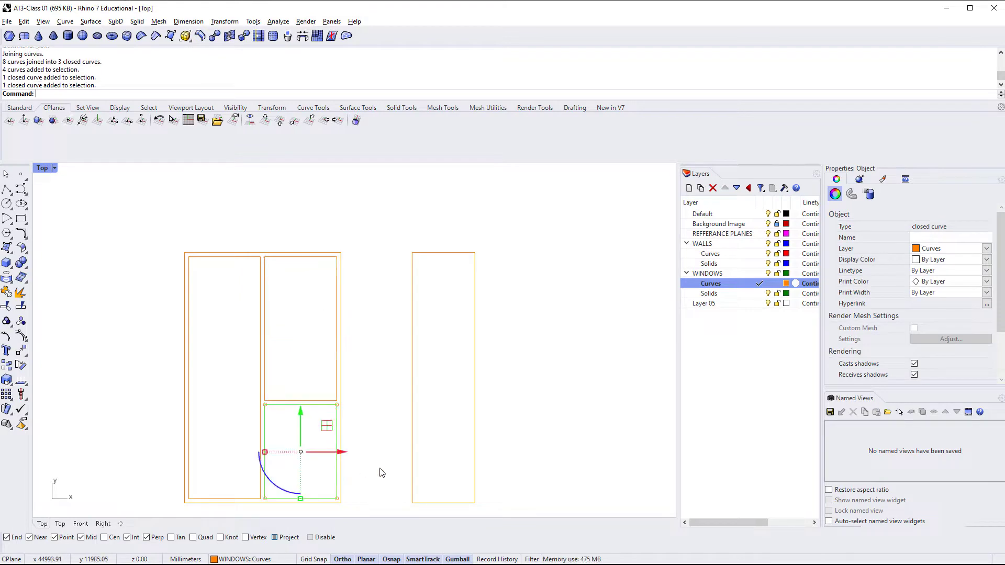
click(331, 407)
click(337, 304)
scroll(346, 296, up, 4)
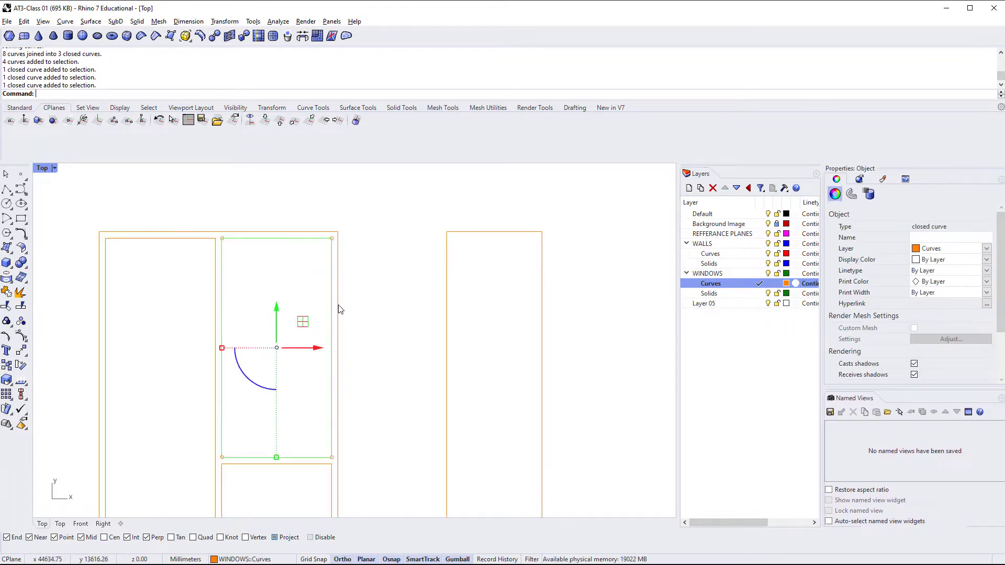
right_drag(338, 309, 360, 301)
text(offset)
key(Return)
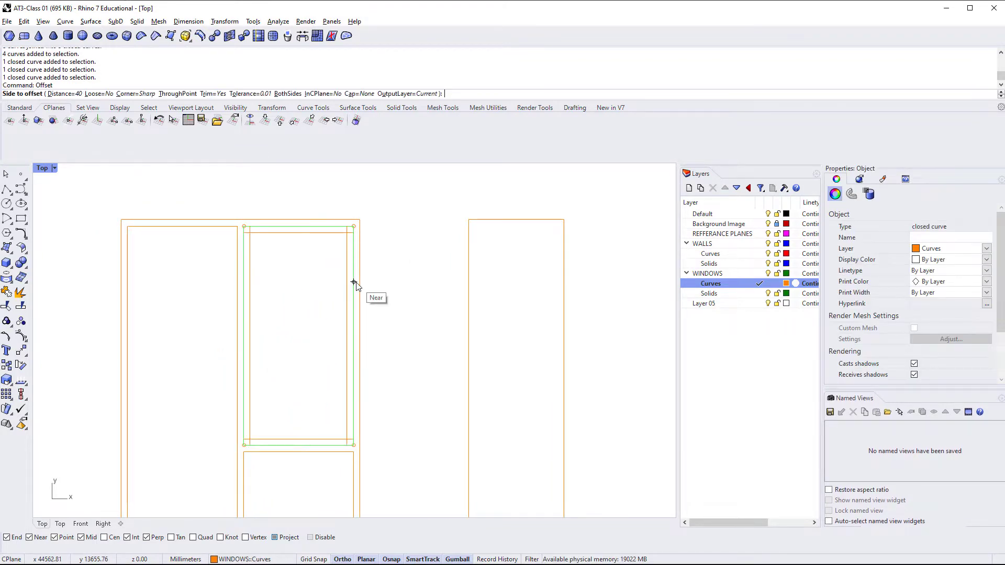
click(308, 292)
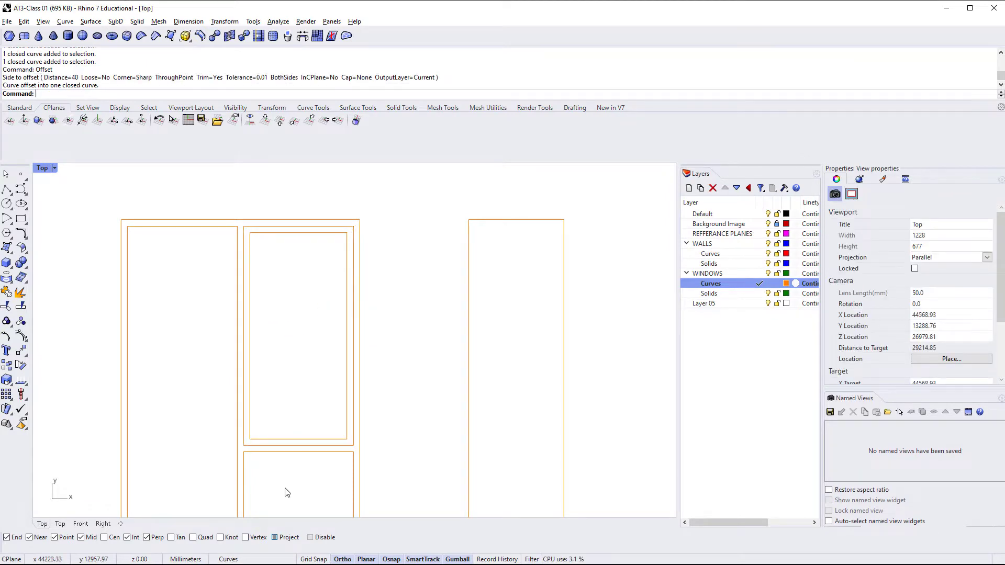
scroll(277, 254, down, 2)
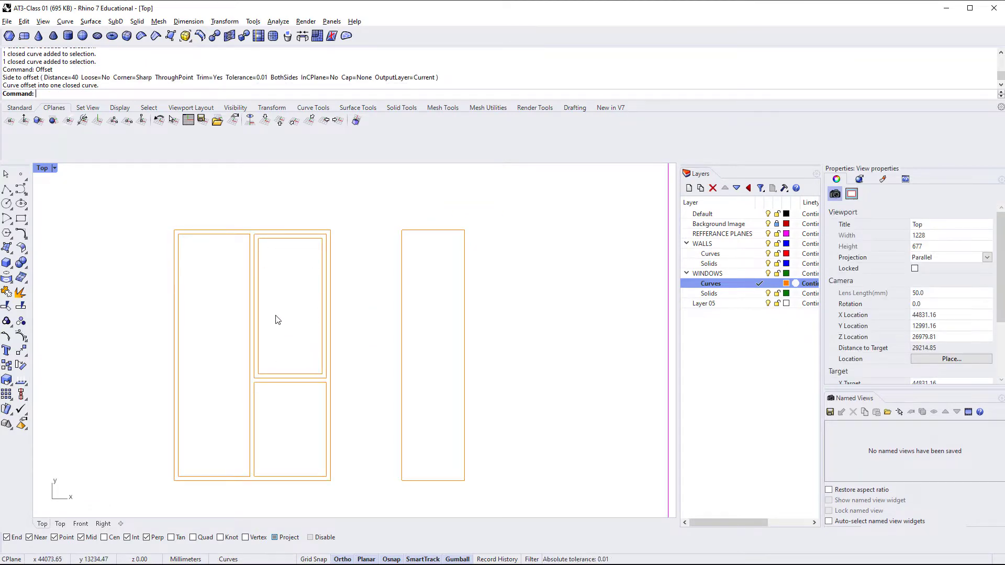
right_drag(276, 316, 296, 290)
scroll(272, 307, up, 1)
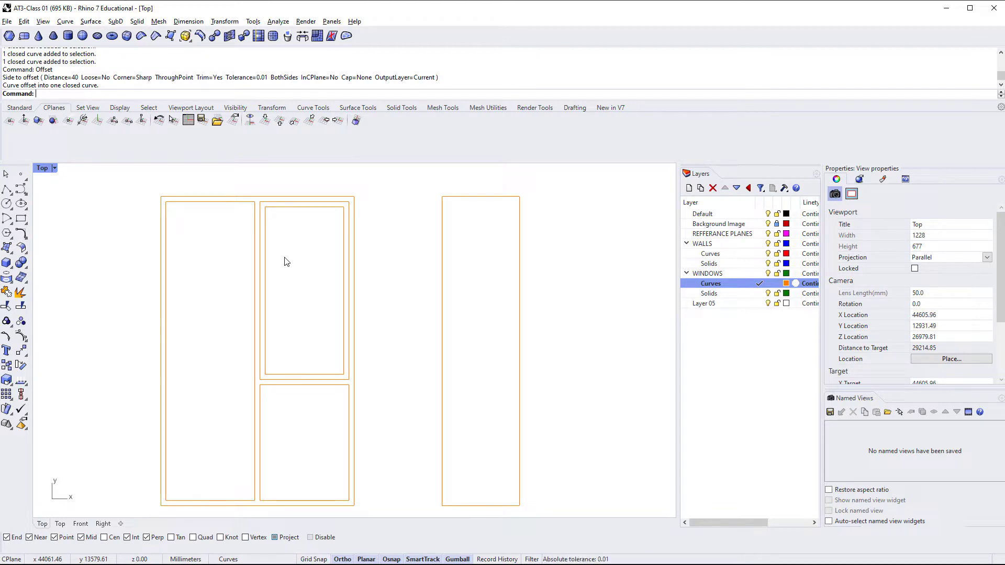
Switch to the Perspective view and zoom to the wider window's outlines beside the building.
key(F4)
right_drag(284, 316, 176, 320)
scroll(411, 308, up, 6)
drag(417, 306, 323, 237)
click(397, 309)
right_drag(397, 309, 419, 322)
drag(423, 323, 382, 297)
text(ZS)
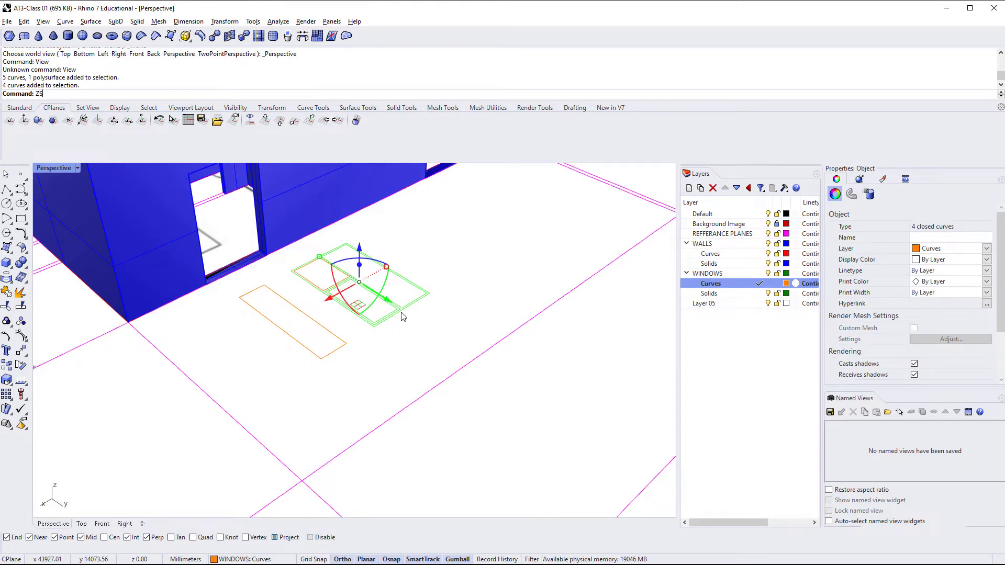
key(Return)
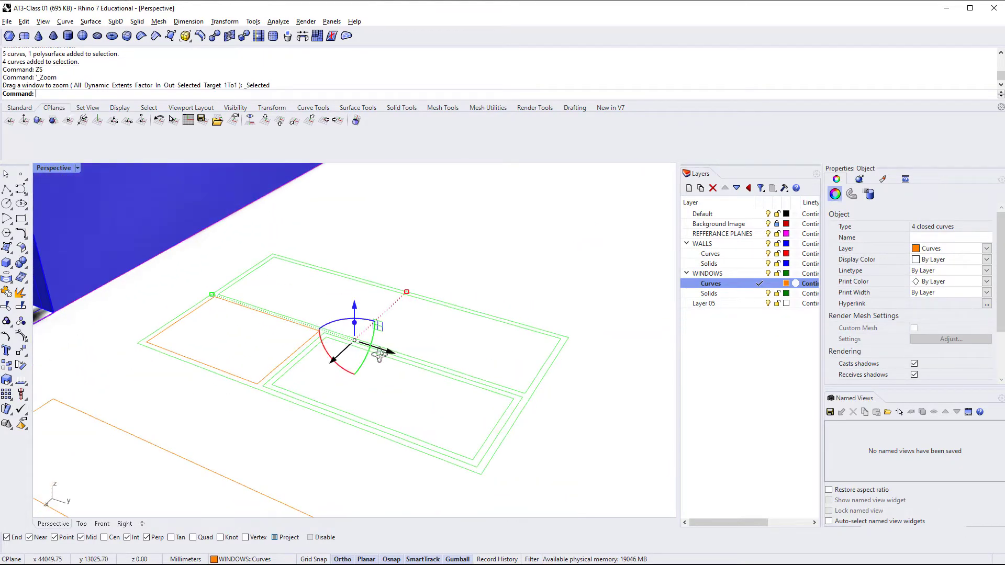
key(Escape)
scroll(378, 358, up, 4)
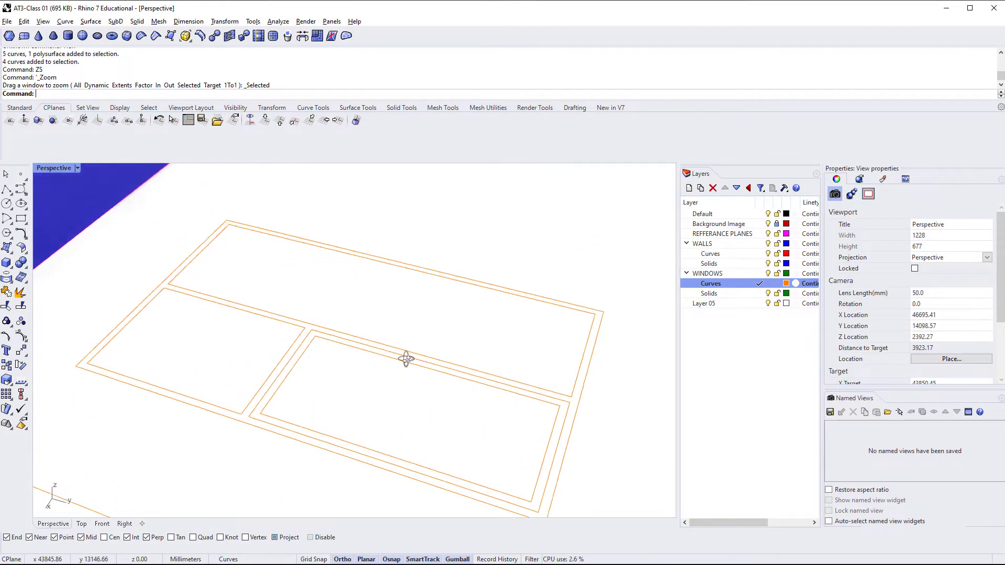
Extrude the outer frame outline and the three pane outlines 150 mm together as a solid window frame.
click(588, 337)
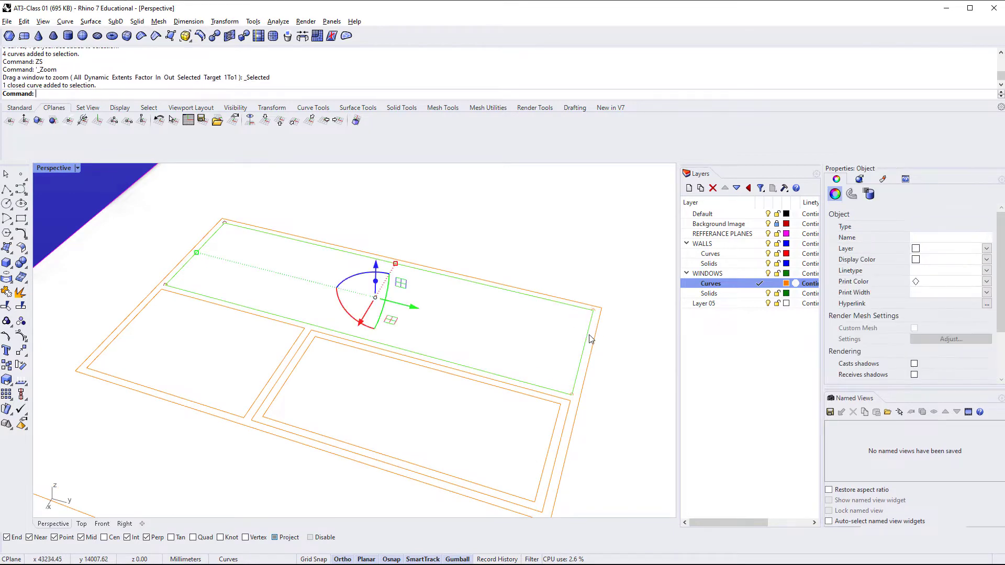
shift+click(462, 373)
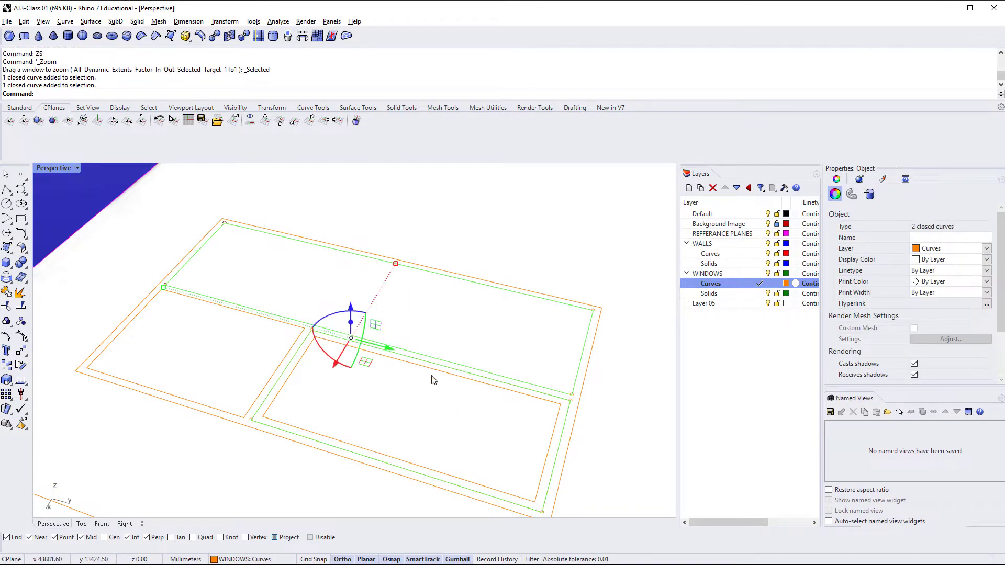
shift+click(279, 368)
shift+click(223, 421)
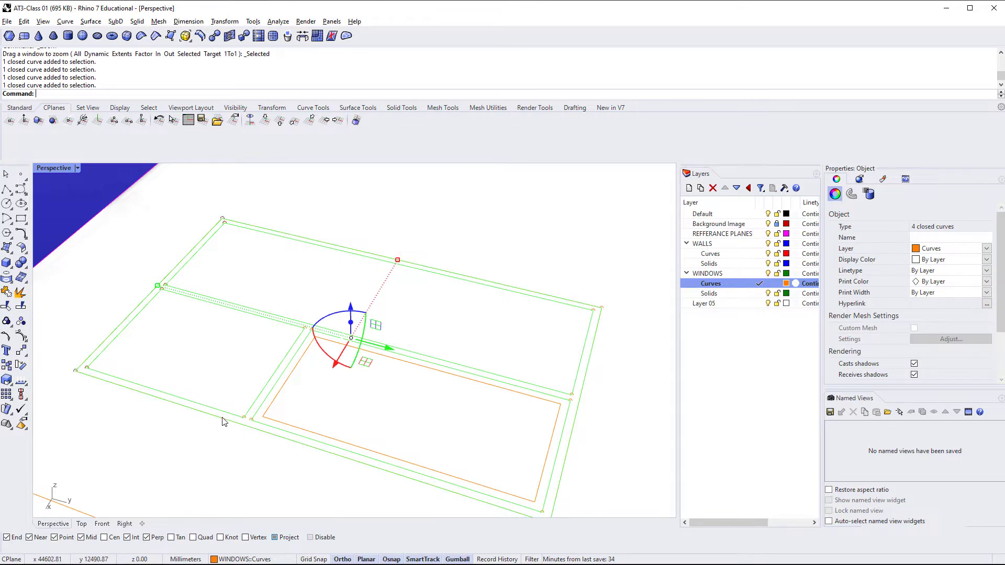
scroll(278, 398, up, 3)
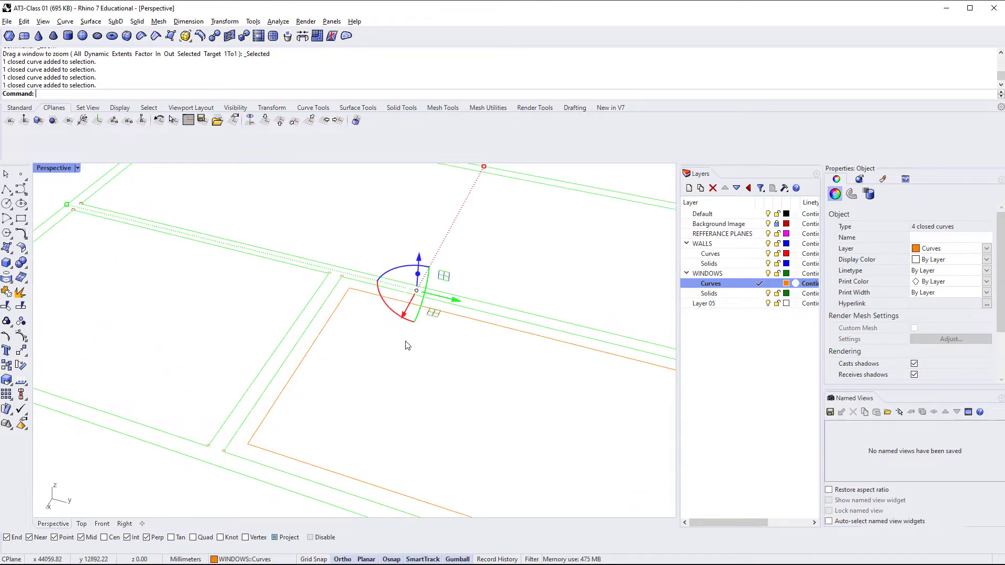
scroll(345, 312, down, 4)
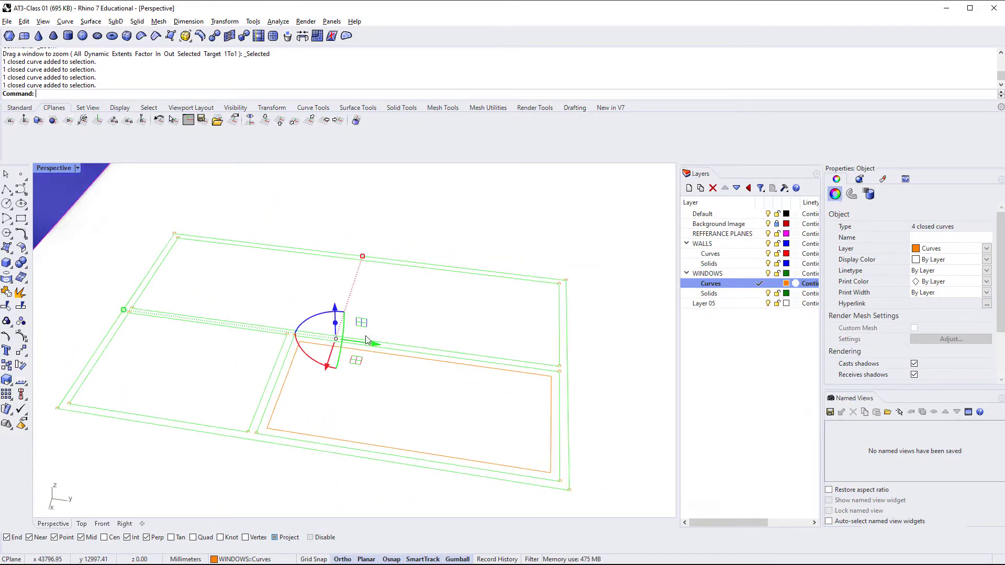
text(ExtrudeCrv)
key(Return)
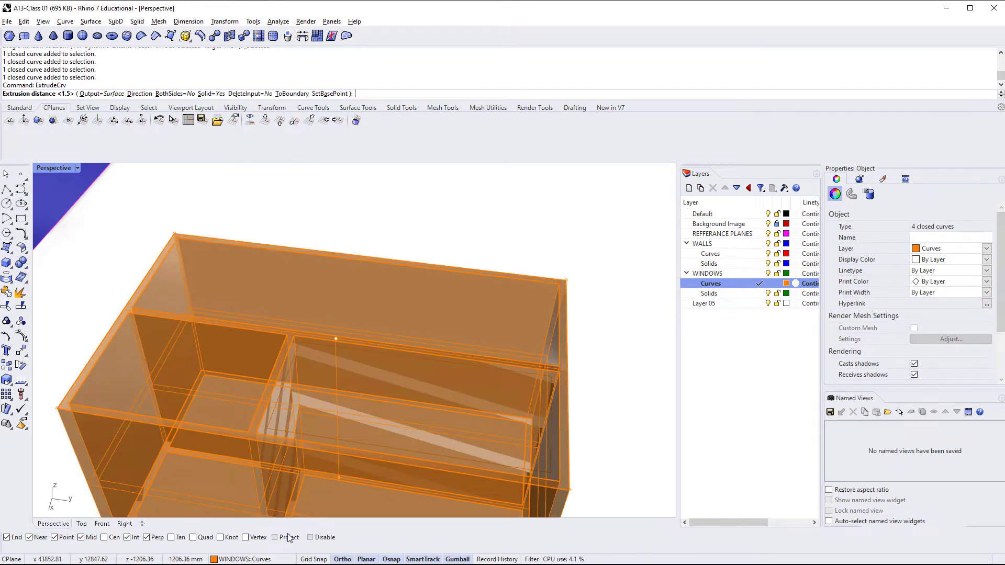
text(150)
key(Return)
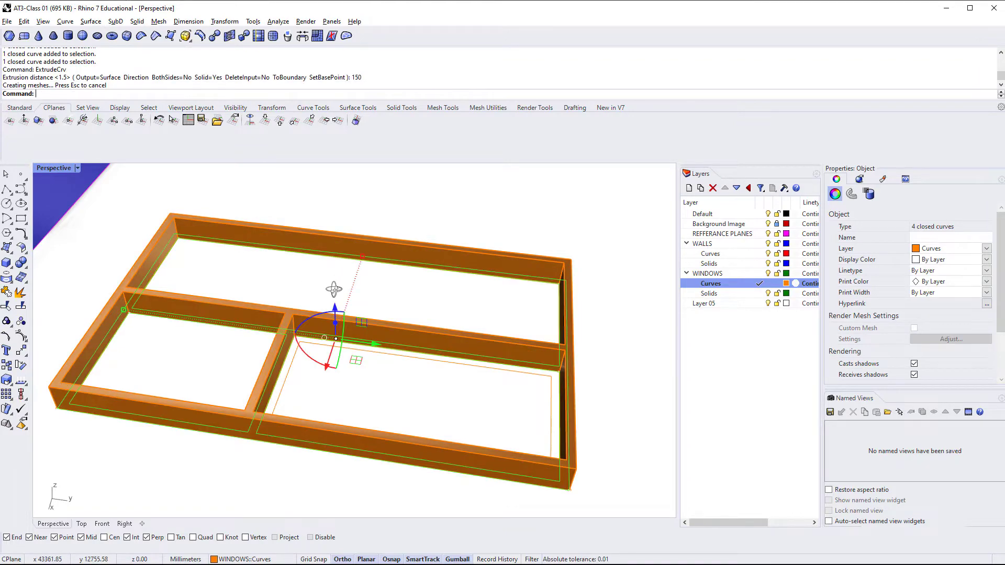
right_drag(334, 287, 324, 312)
key(Escape)
right_drag(296, 352, 277, 331)
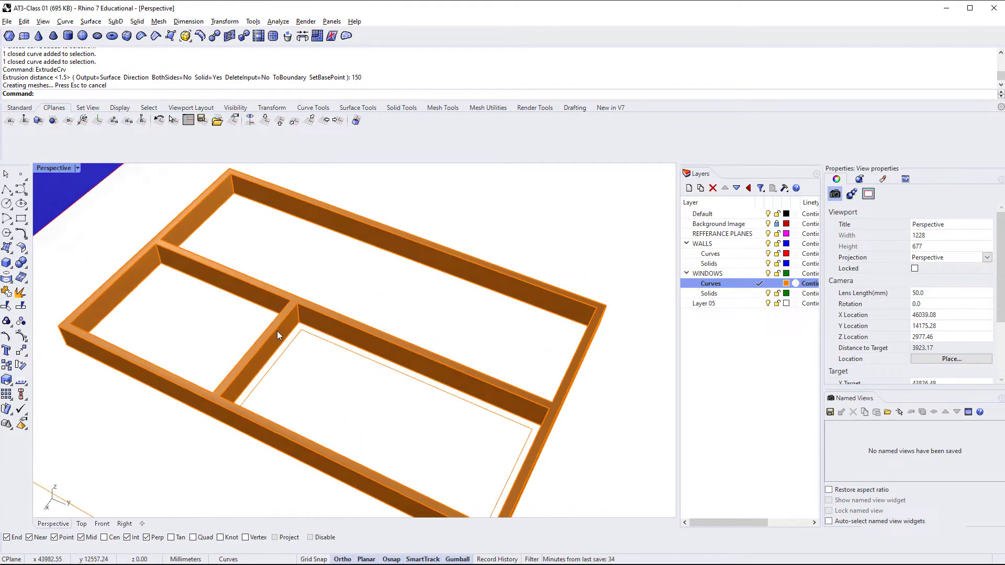
Extrude the pane outline and its inward offset curve 40 mm together as a solid sash frame.
scroll(277, 330, up, 3)
click(324, 341)
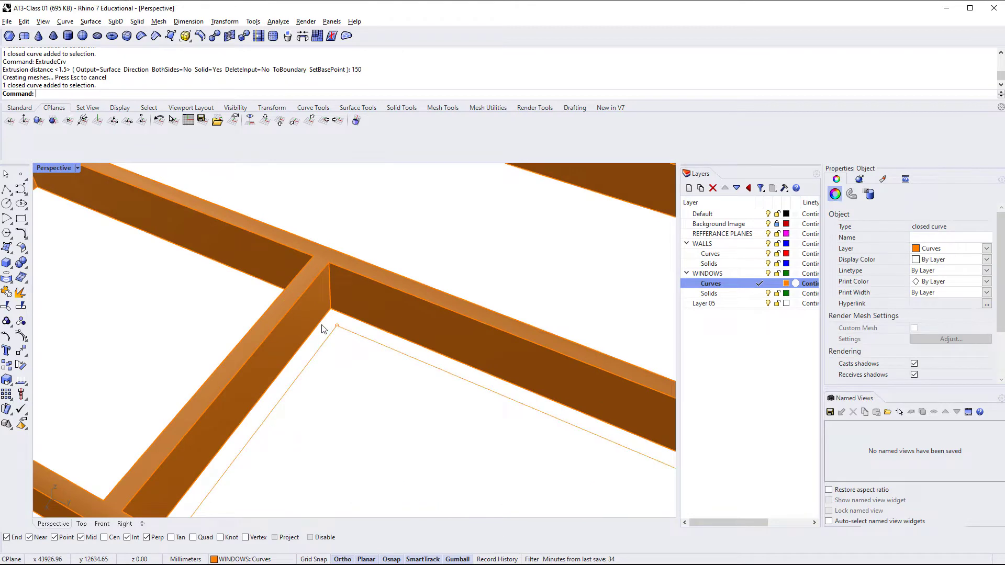
click(333, 333)
click(345, 343)
shift+click(345, 332)
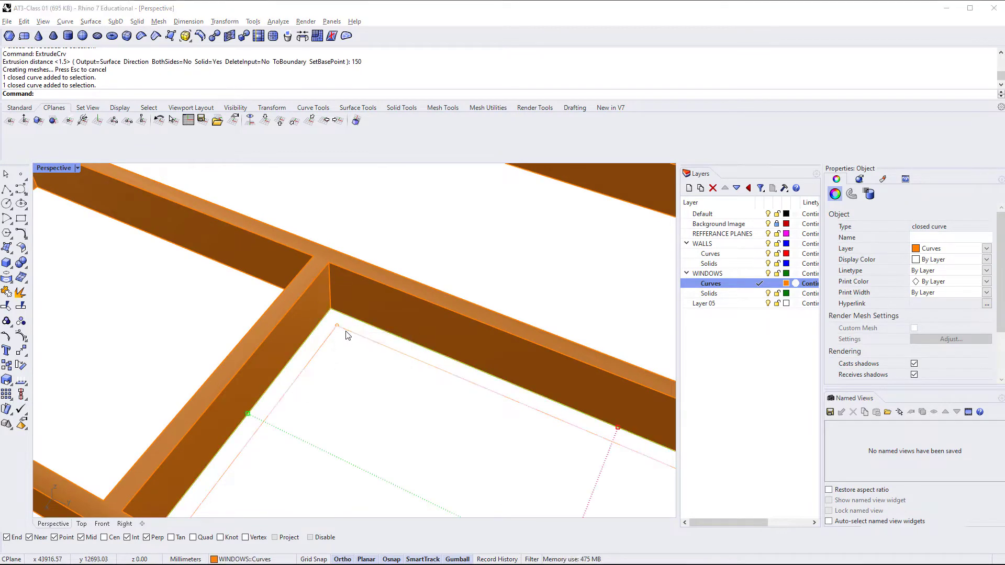
right_click(345, 332)
scroll(346, 332, down, 6)
shift+right_drag(360, 382, 299, 327)
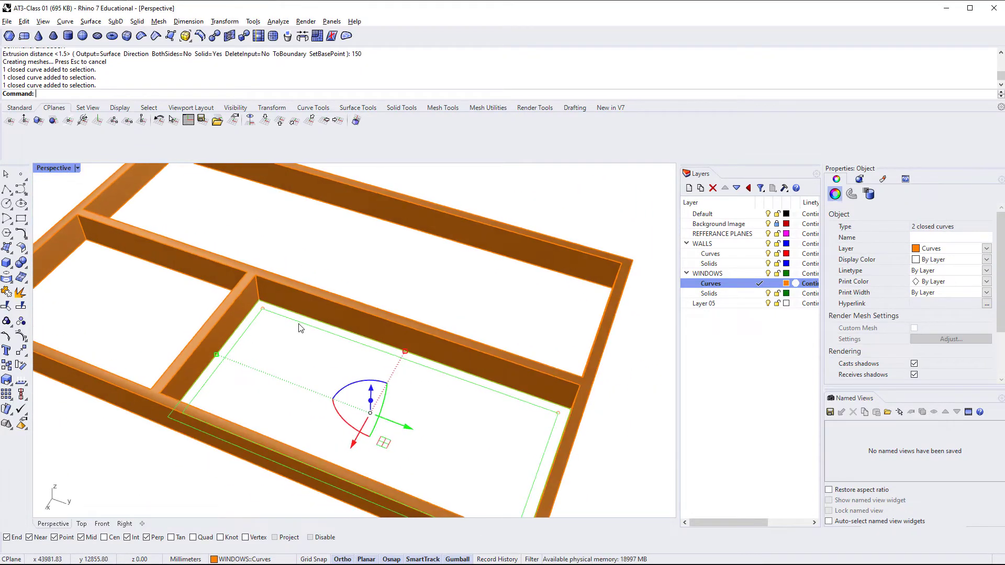
text(rudeCrv)
key(Return)
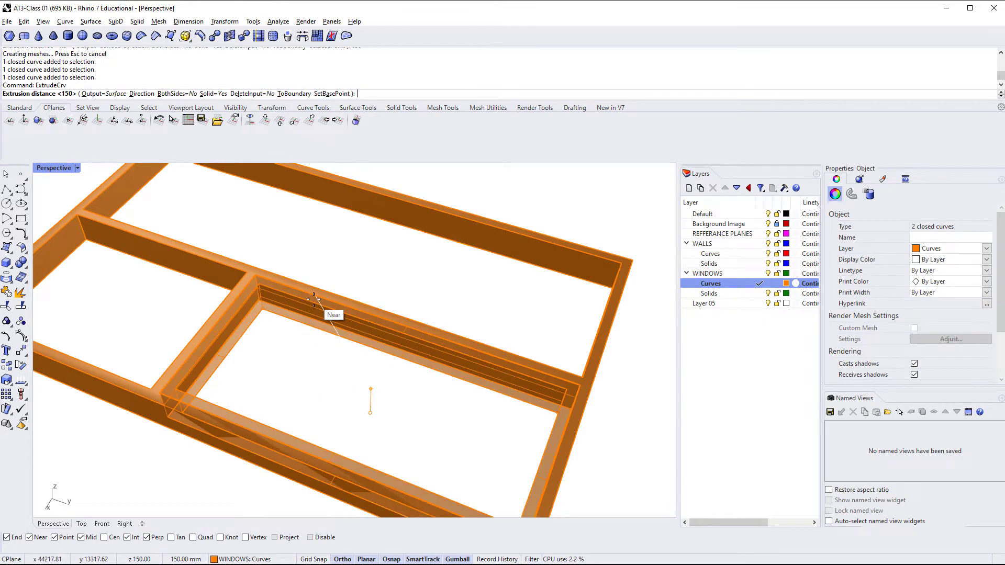
text(40)
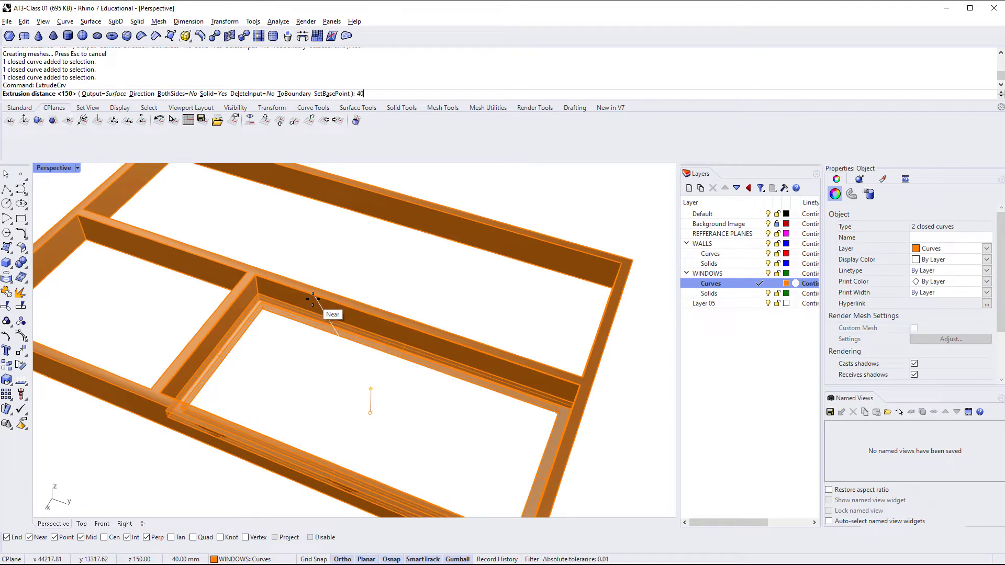
key(Return)
click(337, 347)
right_drag(337, 348, 338, 316)
Create planar glass surfaces from the two fixed-pane outlines and the inner sash outline.
click(245, 209)
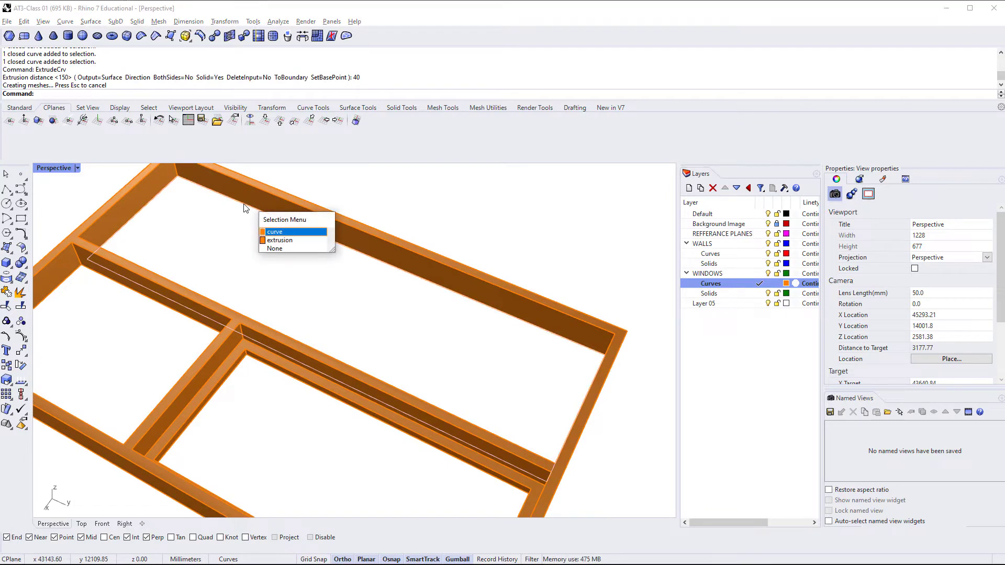
click(287, 231)
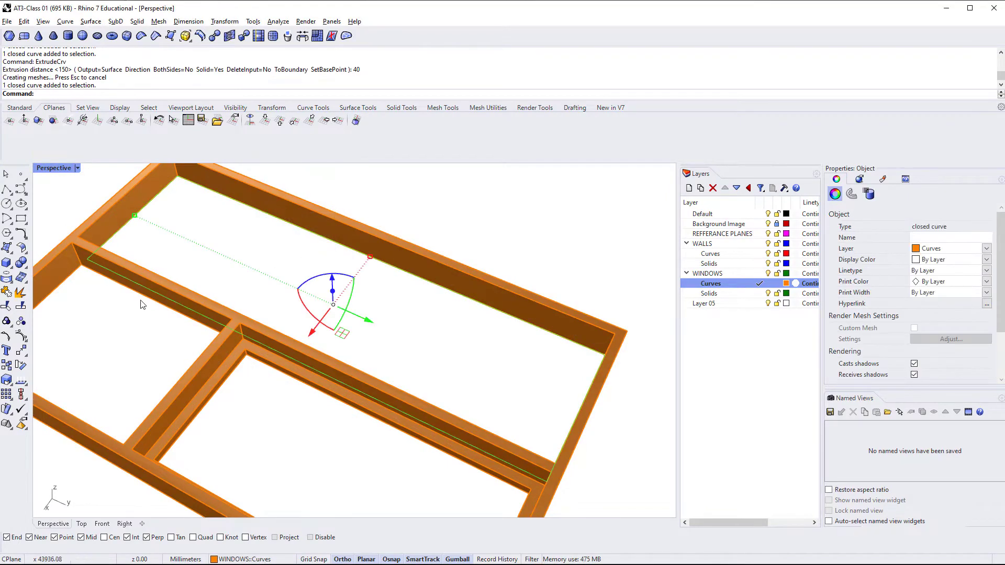
right_drag(139, 300, 178, 294)
click(140, 372)
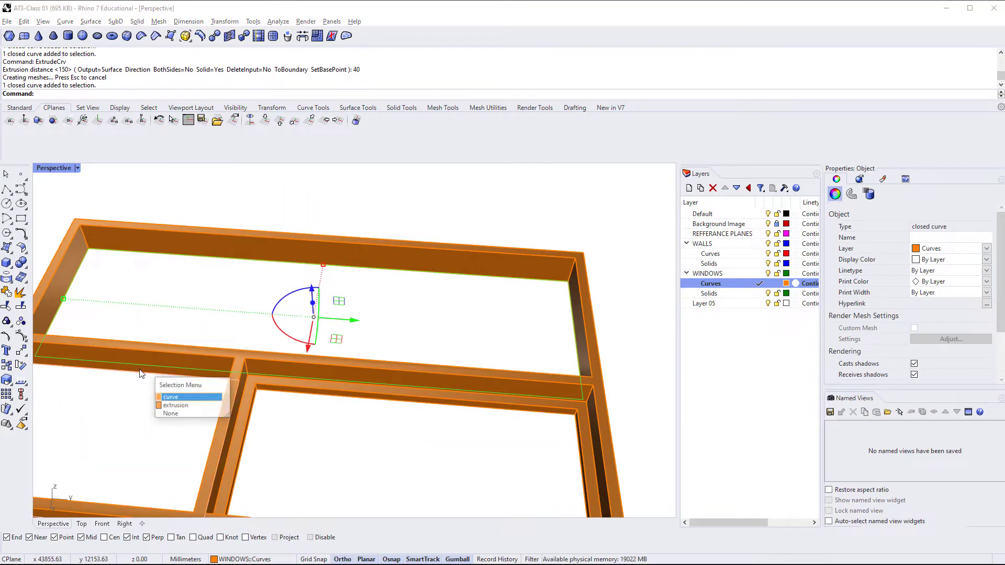
click(194, 401)
scroll(356, 401, up, 3)
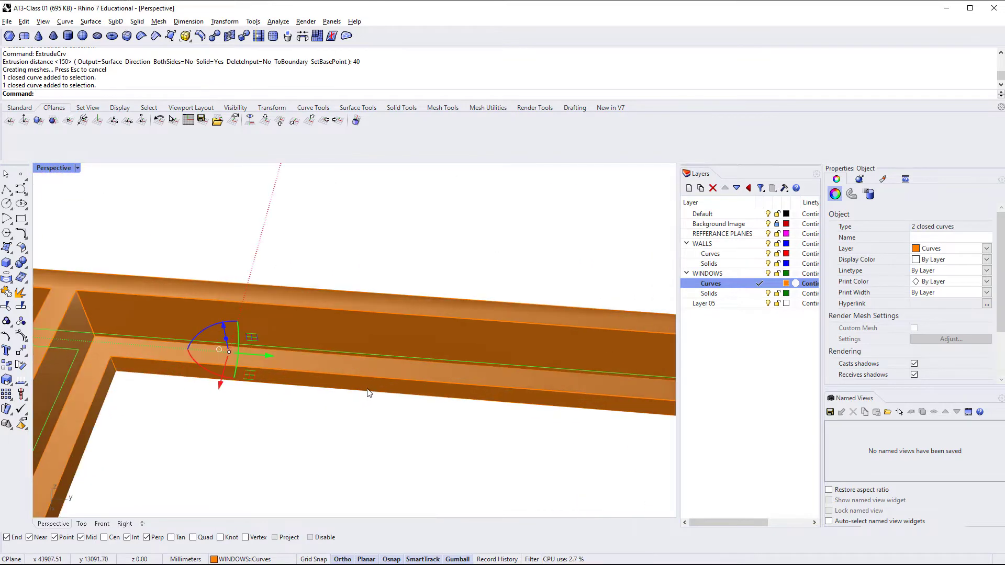
click(368, 391)
click(408, 416)
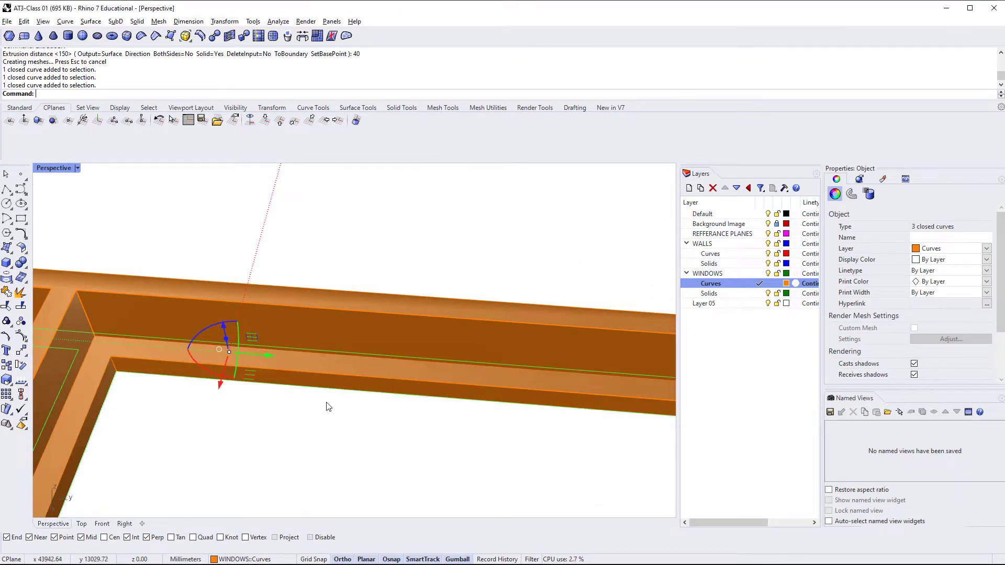
scroll(324, 407, down, 4)
right_drag(321, 408, 333, 383)
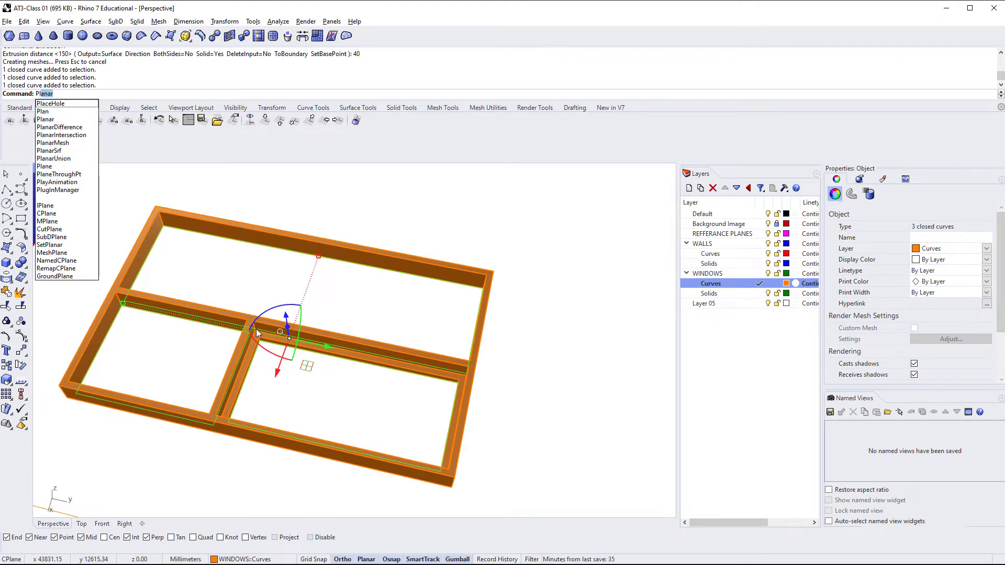
text(anar)
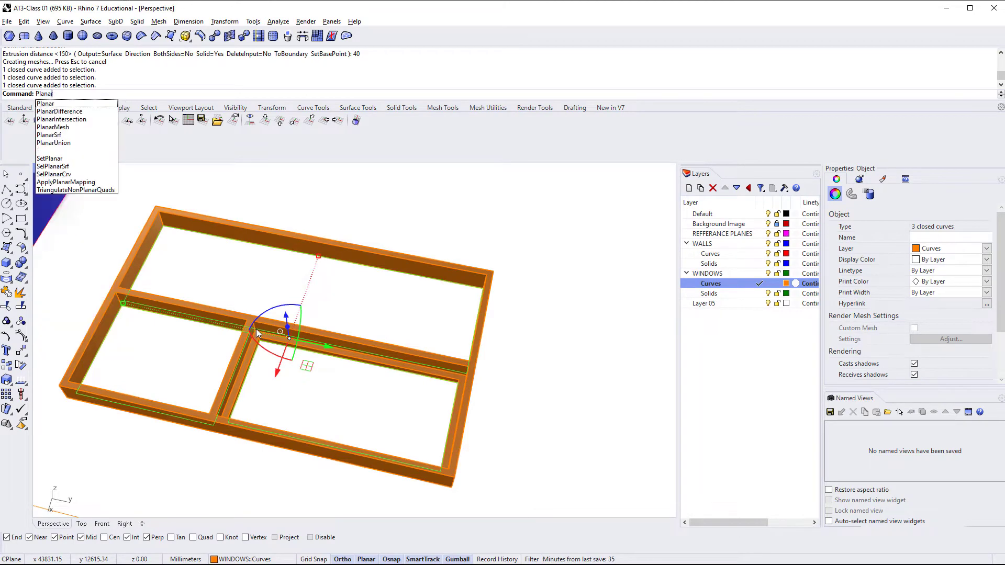
text(Srf)
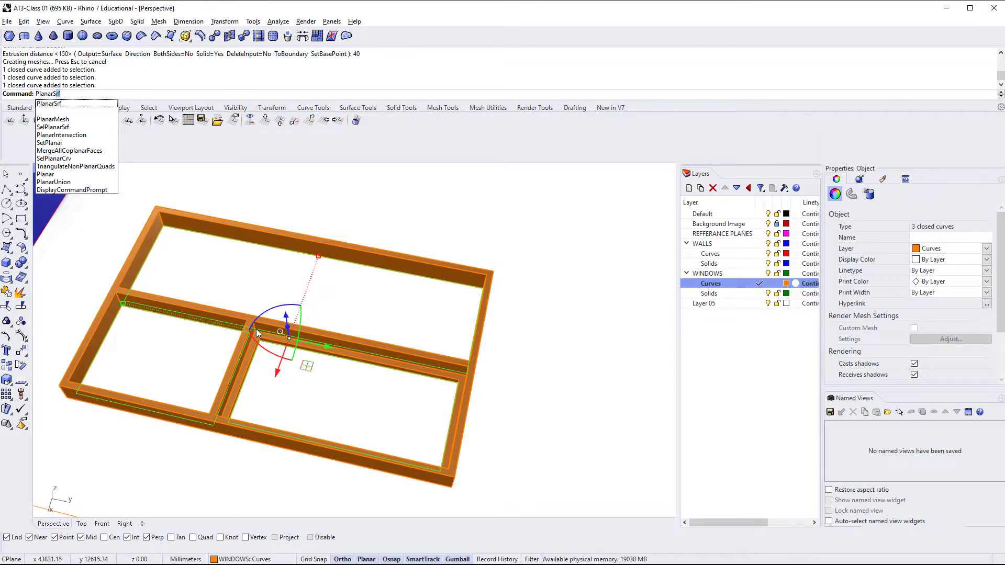
key(Return)
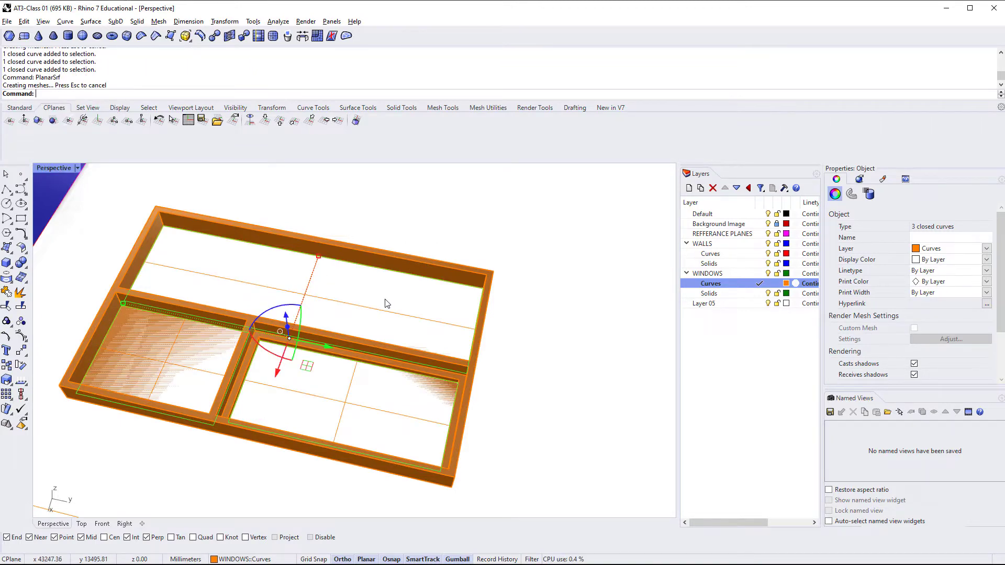
right_drag(387, 304, 498, 283)
key(Escape)
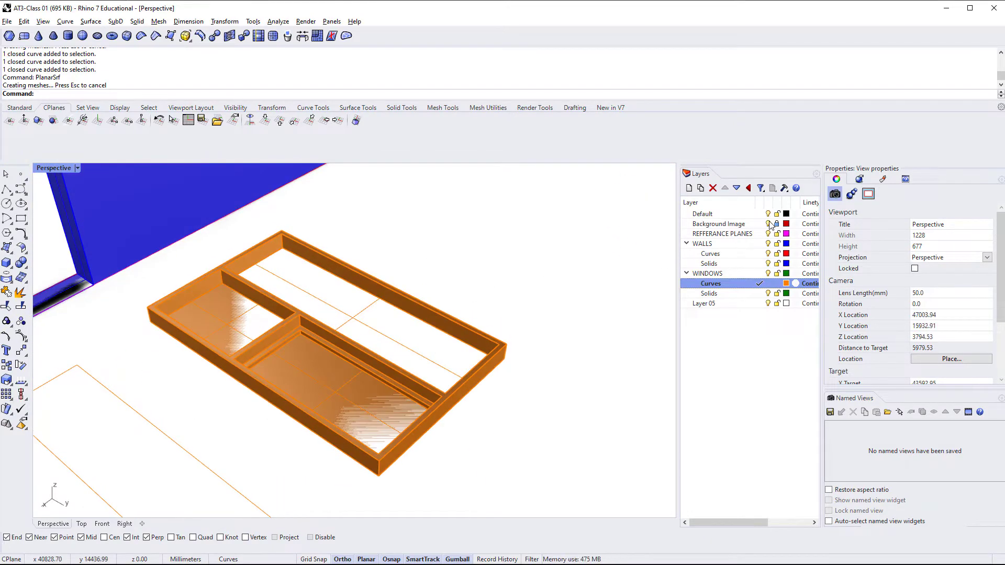
Hide the Background Image layer.
click(768, 224)
right_drag(484, 348, 533, 399)
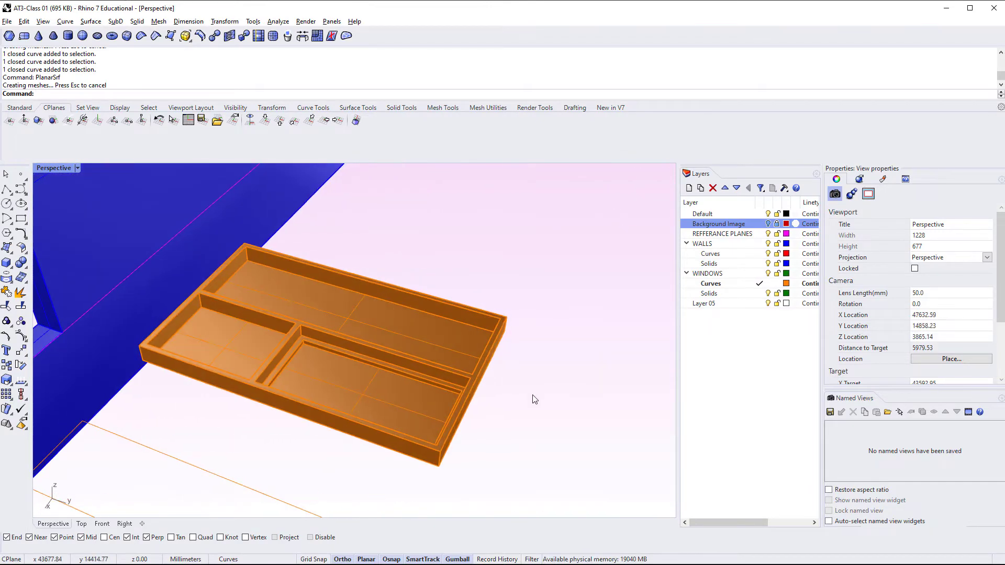
scroll(352, 385, up, 2)
scroll(325, 343, up, 3)
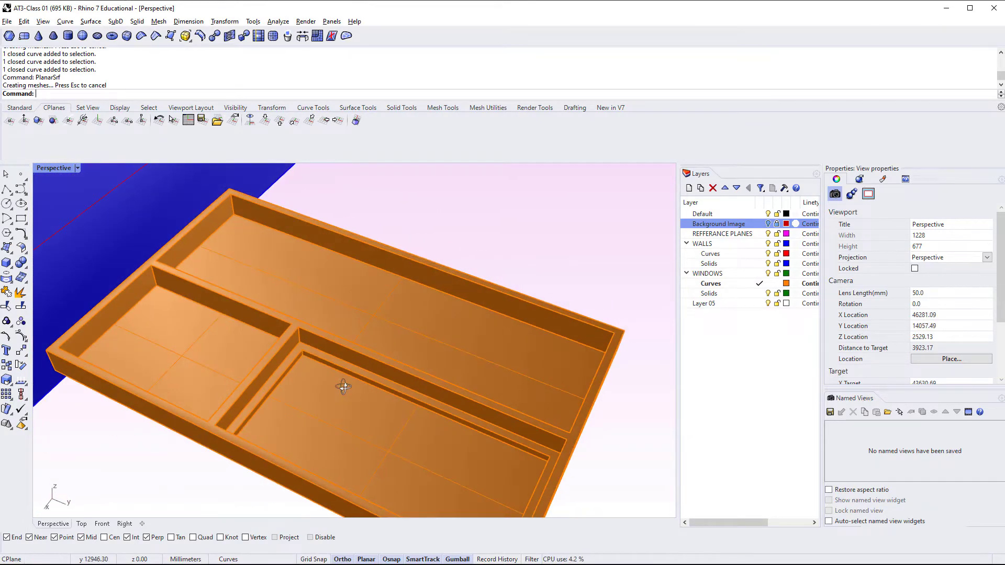
Move the three glass surfaces up about 10 mm along the sash's inner corner edge, into the frame depth.
scroll(310, 394, up, 3)
click(310, 395)
shift+click(398, 255)
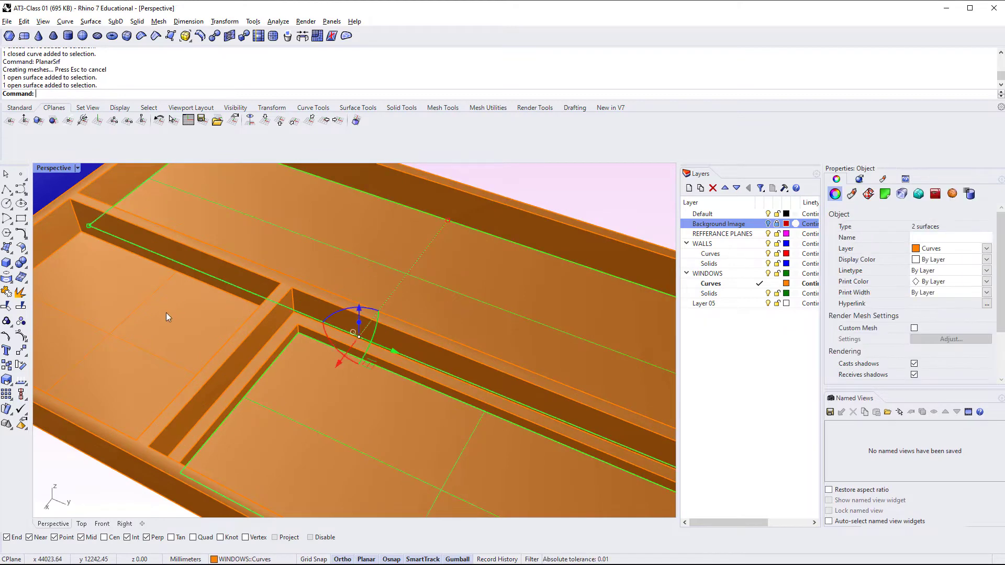
shift+click(165, 313)
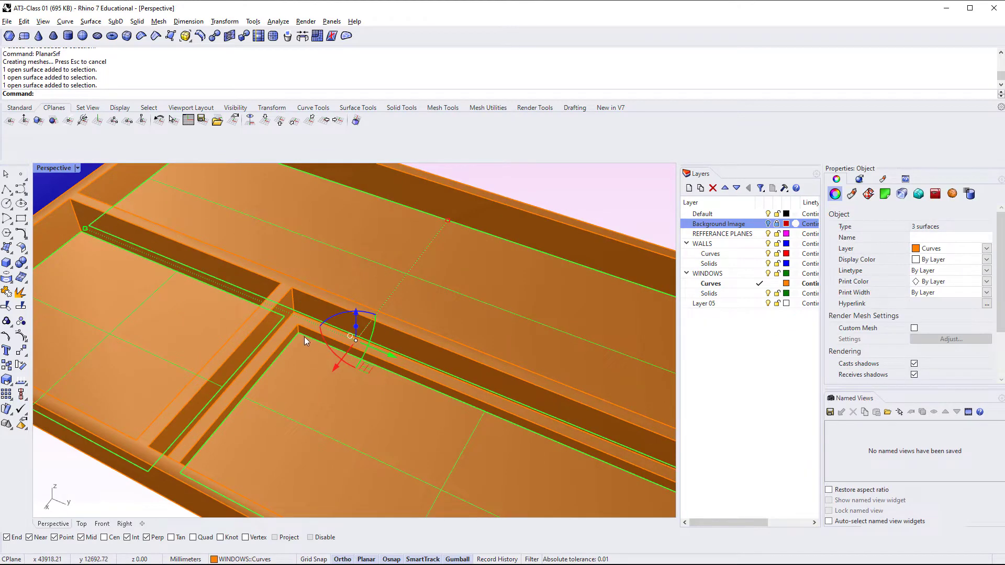
scroll(304, 337, up, 3)
text(m)
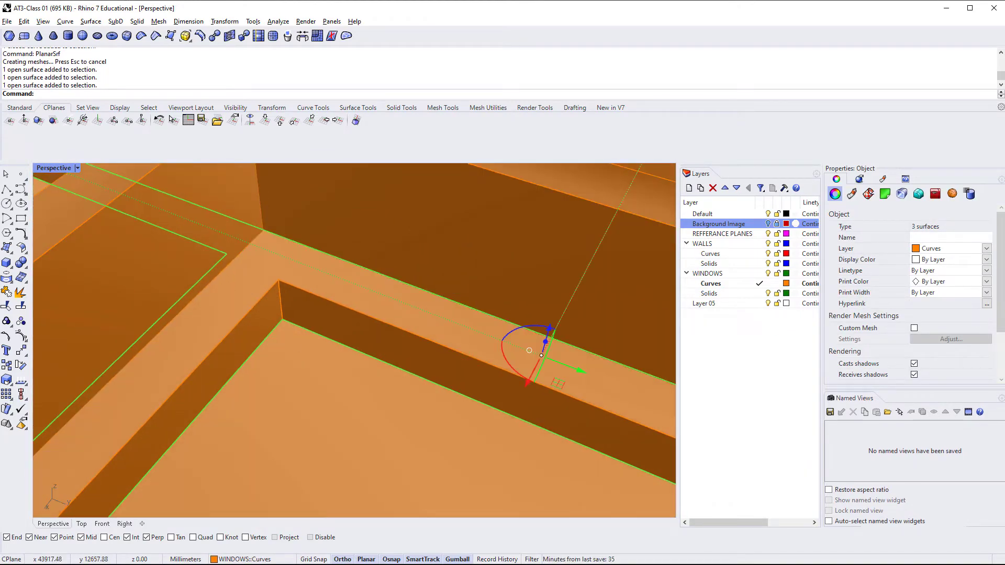
key(Return)
click(284, 323)
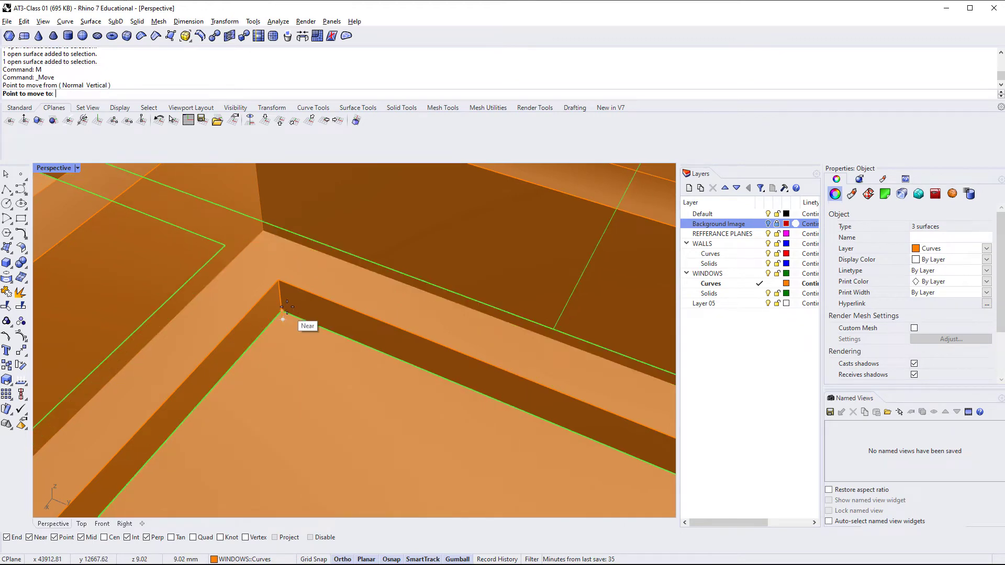
click(287, 305)
right_drag(287, 319, 430, 342)
key(Escape)
scroll(307, 302, down, 3)
right_drag(415, 277, 431, 421)
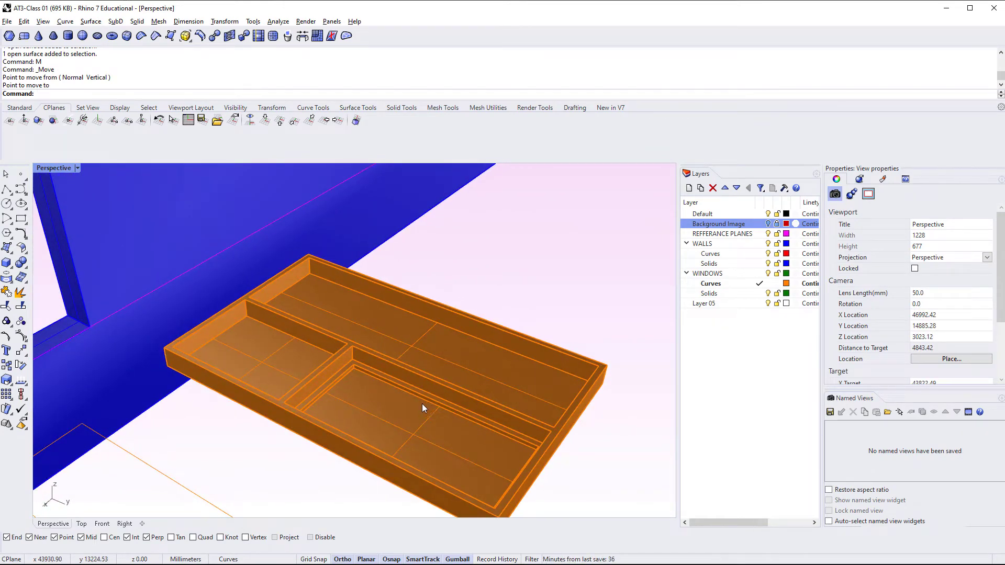
Change the three glass surfaces, the outer frame and the sash to the Solids sublayer of WINDOWS.
right_drag(422, 405, 338, 380)
scroll(284, 392, up, 2)
click(304, 409)
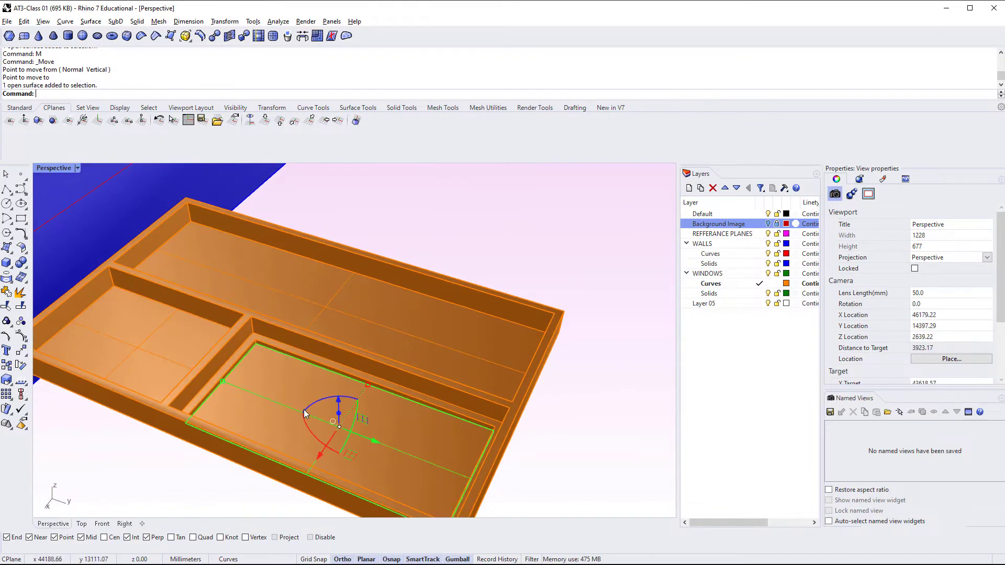
shift+click(314, 313)
shift+click(183, 339)
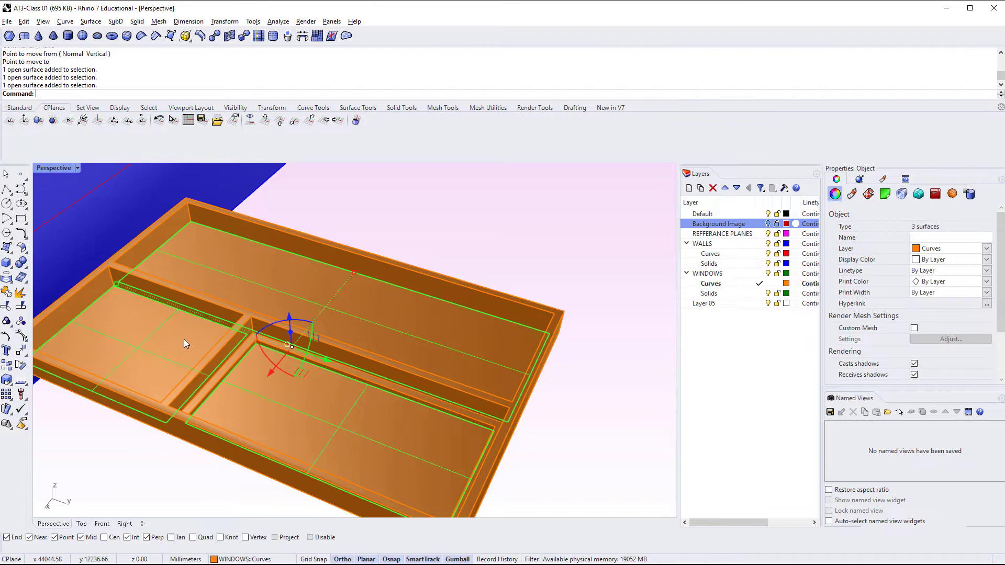
shift+click(231, 340)
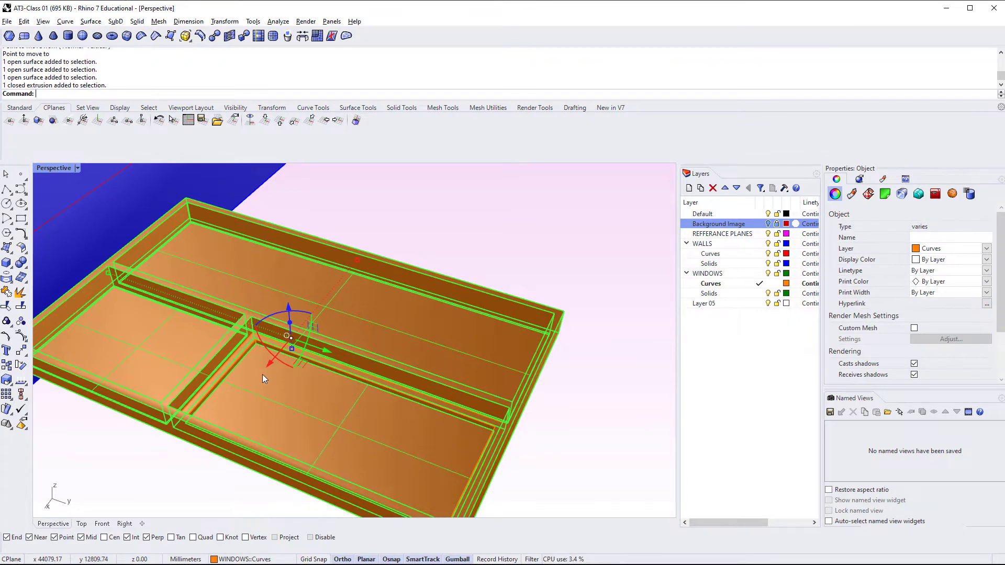
shift+click(246, 345)
right_drag(252, 347, 403, 390)
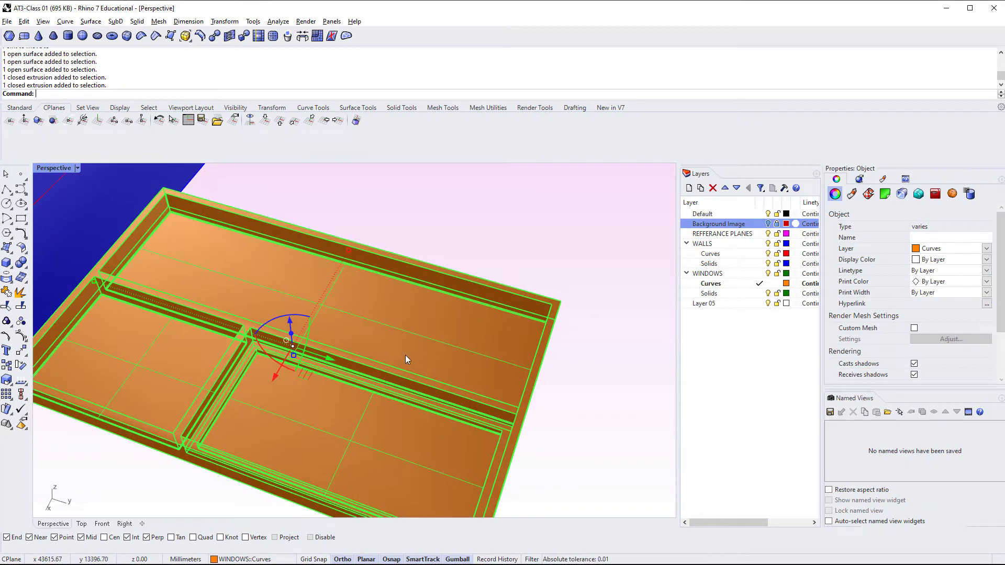
right_drag(405, 355, 366, 335)
right_click(710, 293)
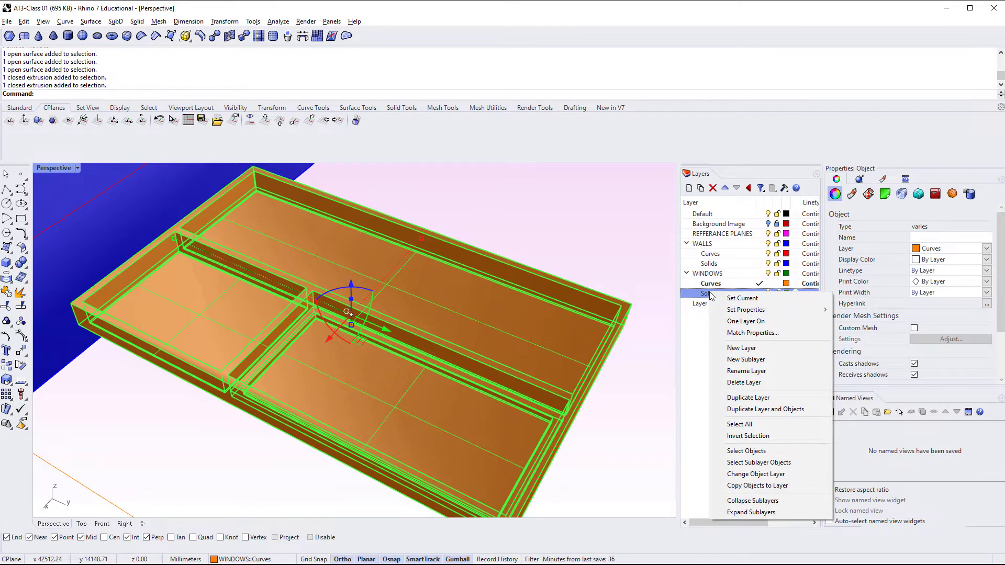
click(777, 474)
click(640, 460)
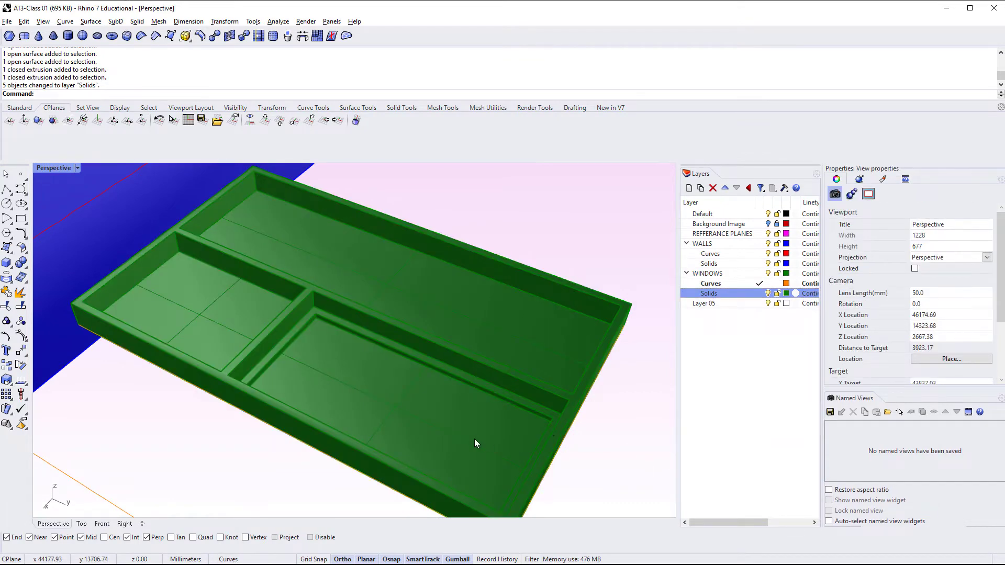
Make the Solids sublayer of WINDOWS current and hide its Curves sublayer.
right_drag(474, 443, 271, 276)
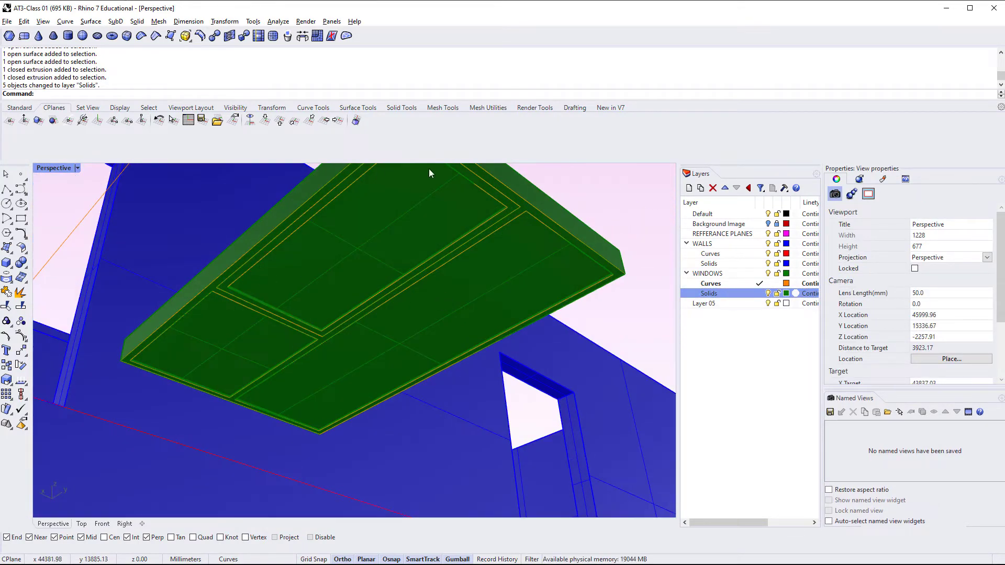
right_drag(485, 209, 498, 389)
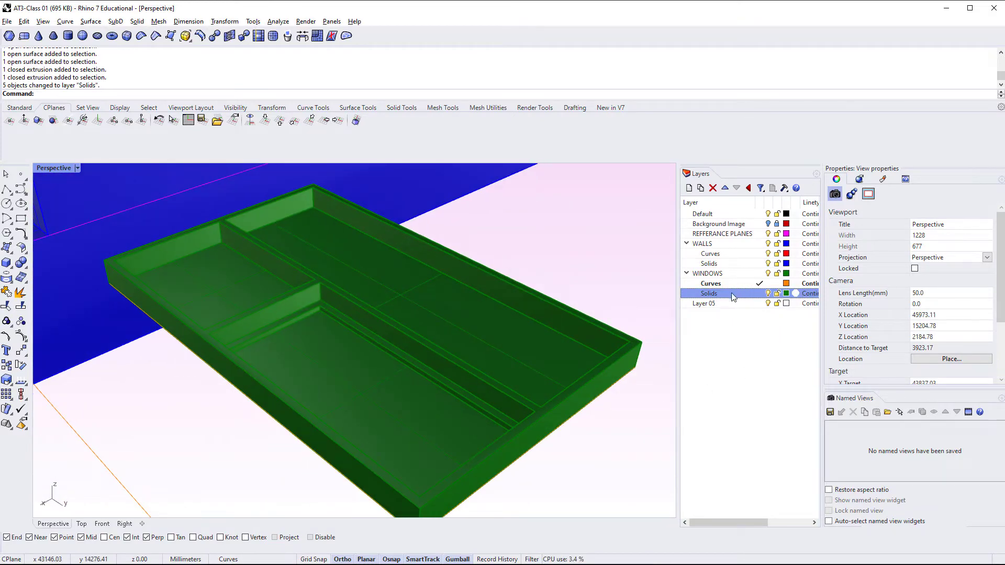
double_click(711, 294)
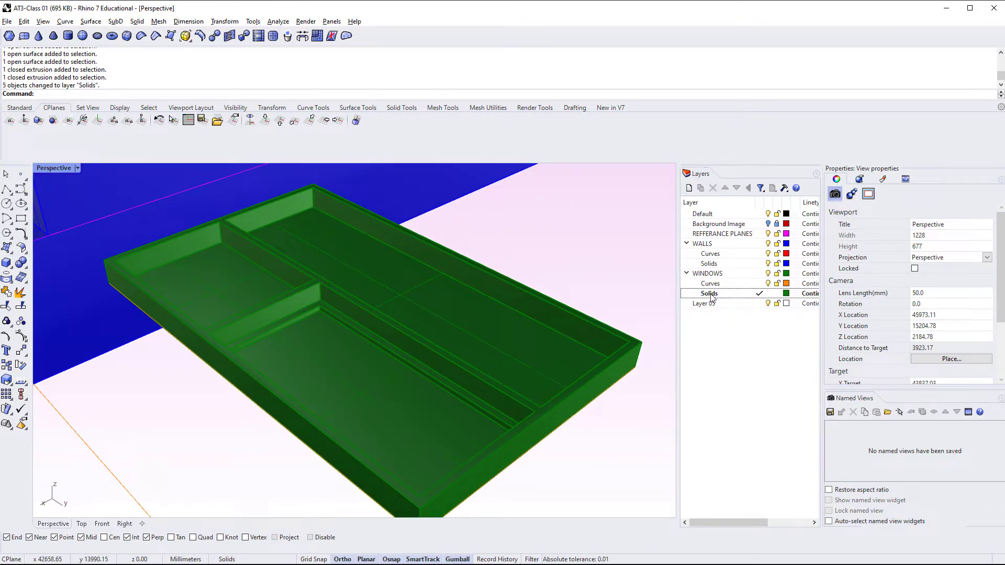
click(766, 283)
right_drag(363, 420, 276, 321)
right_drag(324, 355, 395, 441)
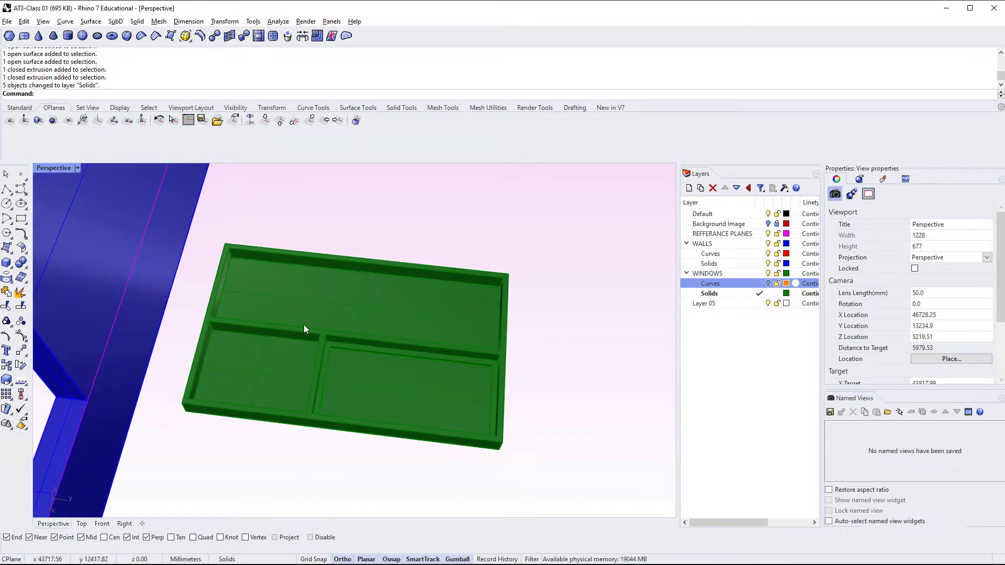
Rotate all the window parts together 90 degrees about the X axis to stand the window upright.
drag(555, 234, 206, 471)
right_drag(270, 415, 472, 482)
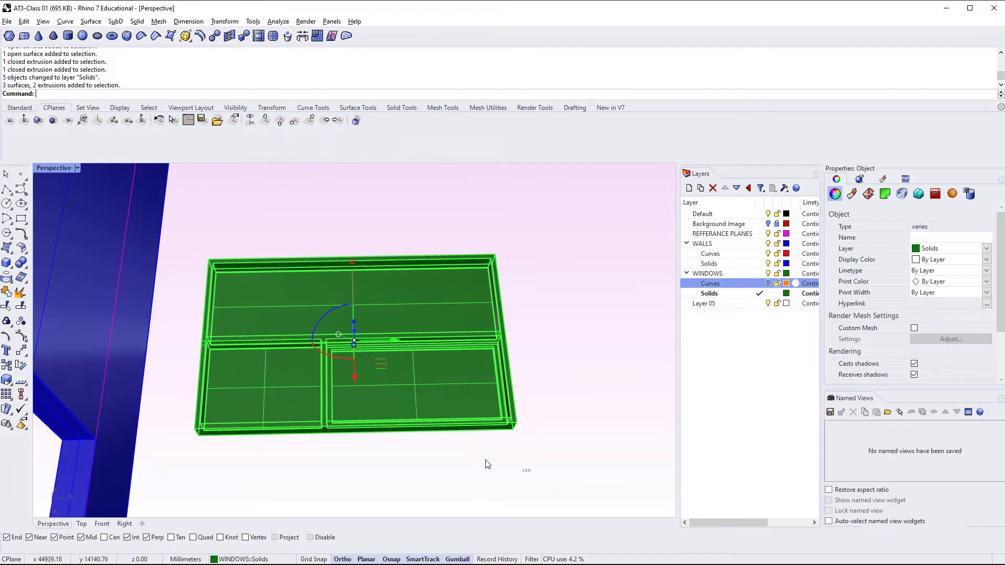
drag(487, 464, 165, 309)
right_drag(338, 362, 372, 329)
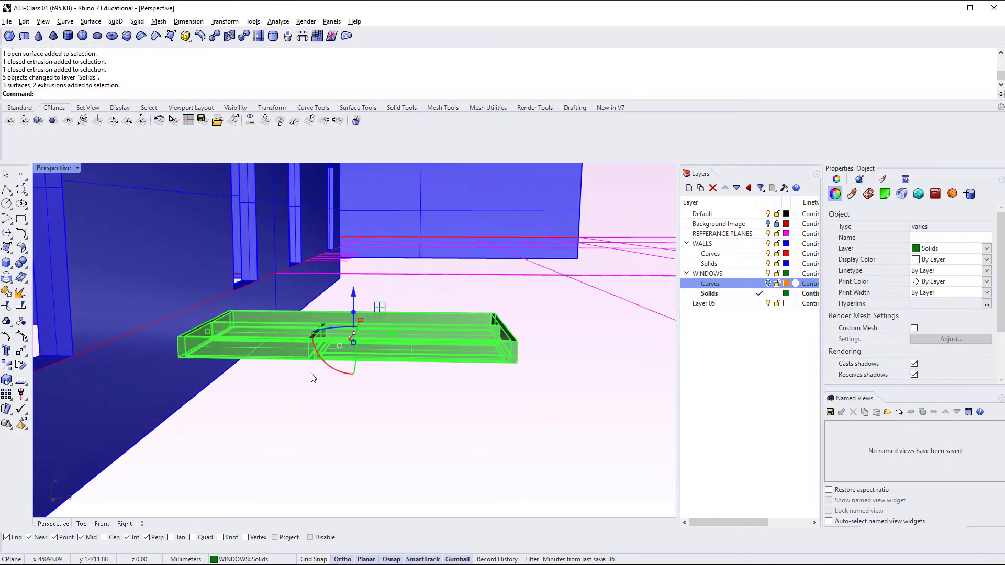
click(341, 376)
text(90)
key(Return)
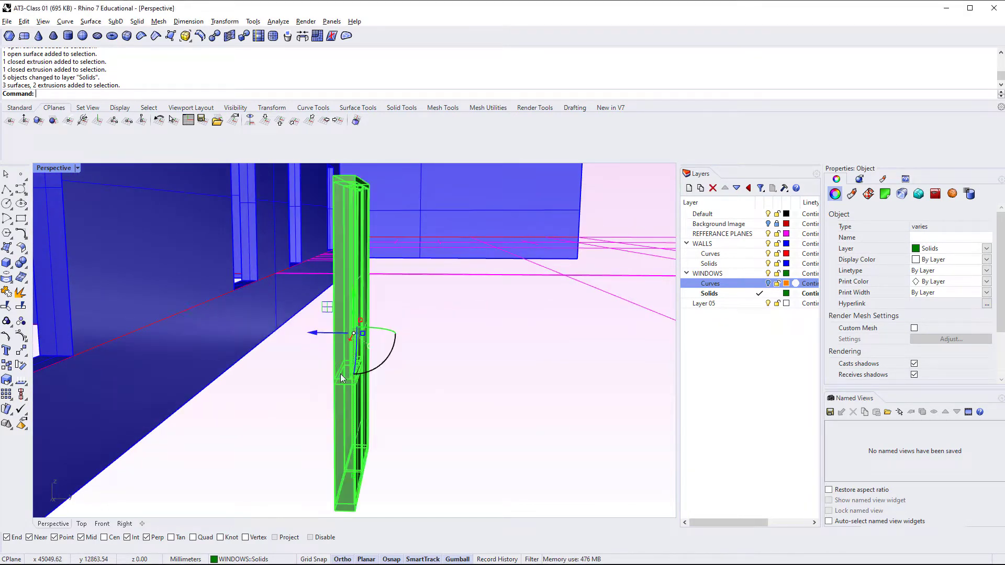
Define the window parts as a block named "1500x2400mm Window" with its base point at the frame's bottom outer corner.
scroll(346, 410, up, 3)
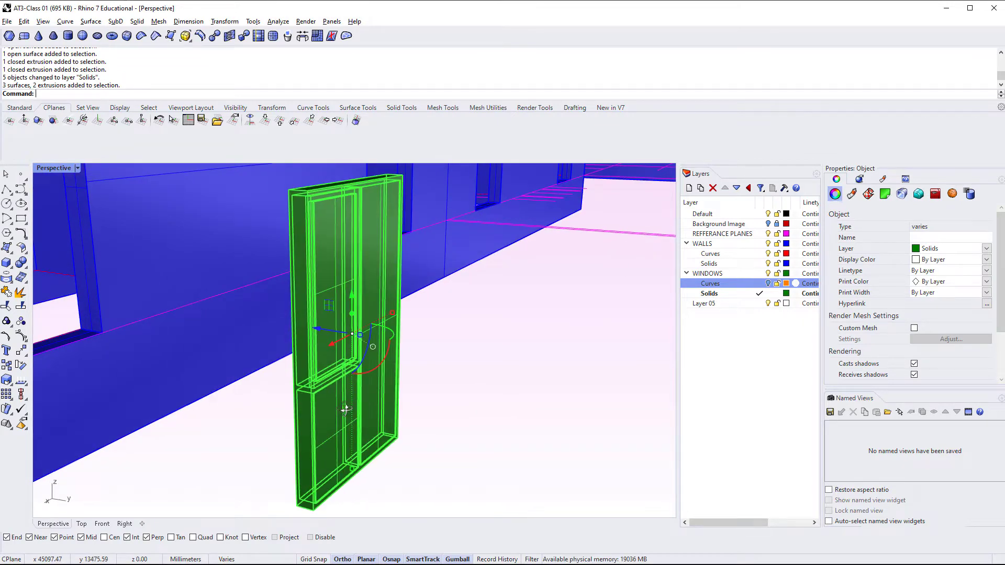
key(Return)
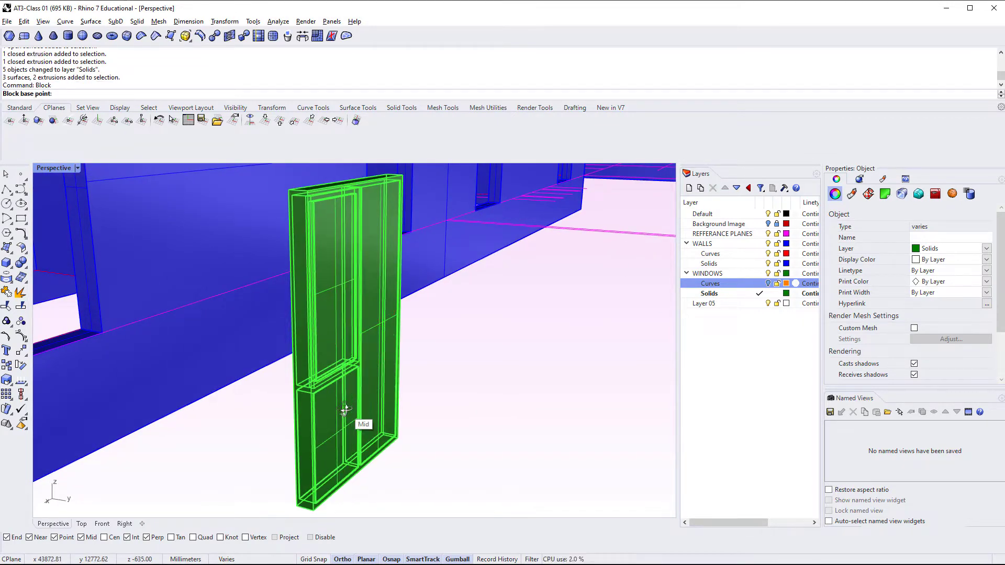
right_drag(356, 419, 322, 436)
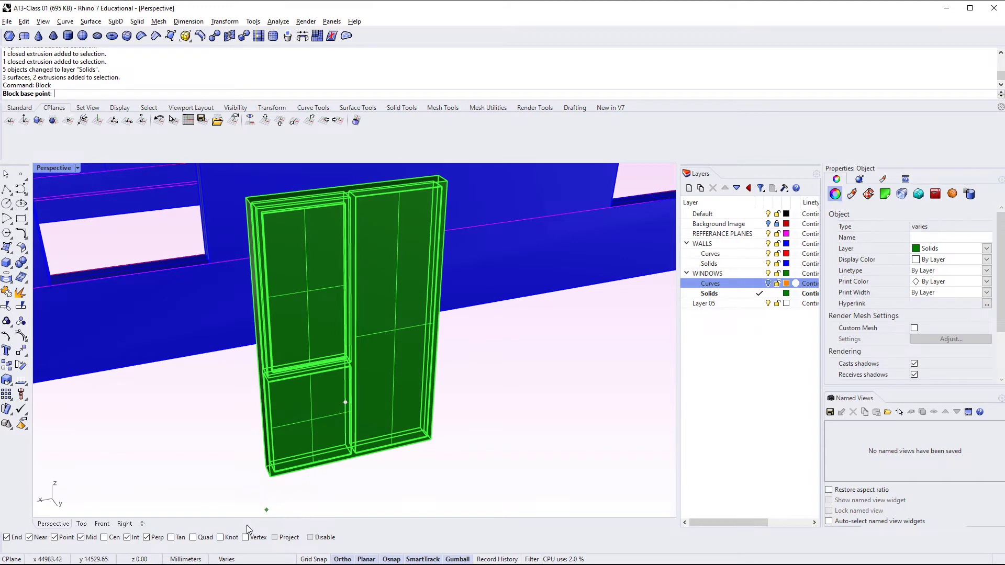
right_drag(251, 481, 272, 486)
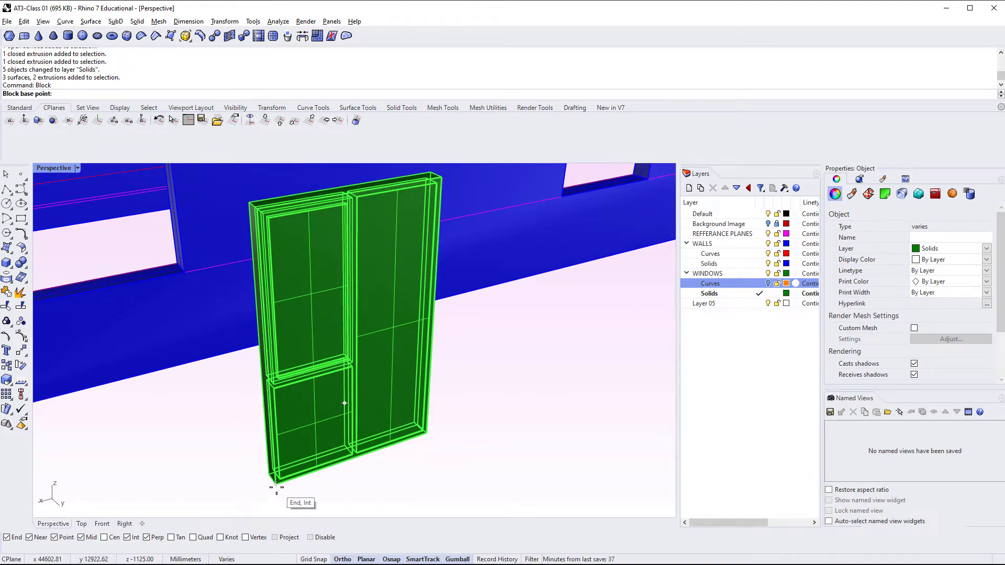
click(277, 486)
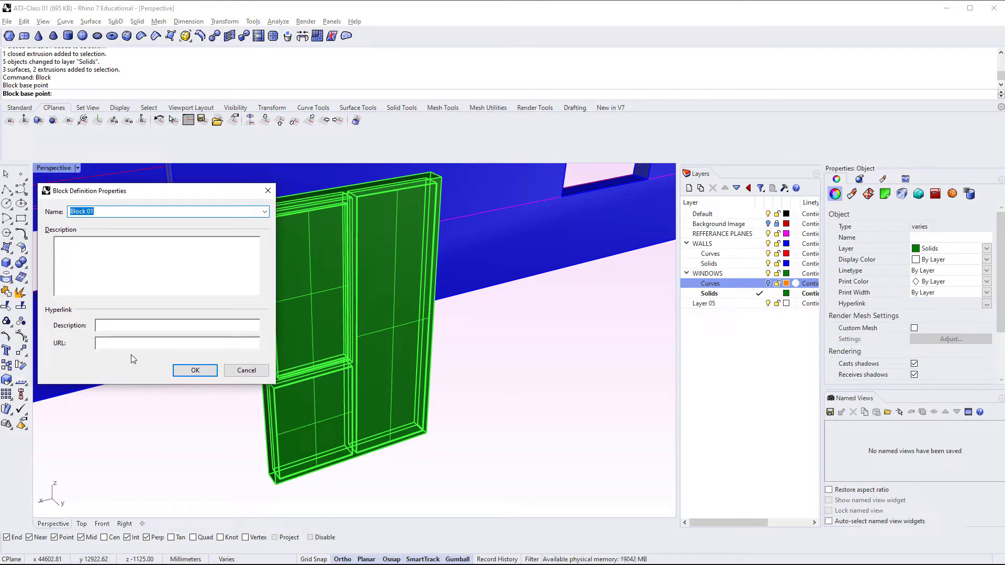
text(1500x2400mm Wind)
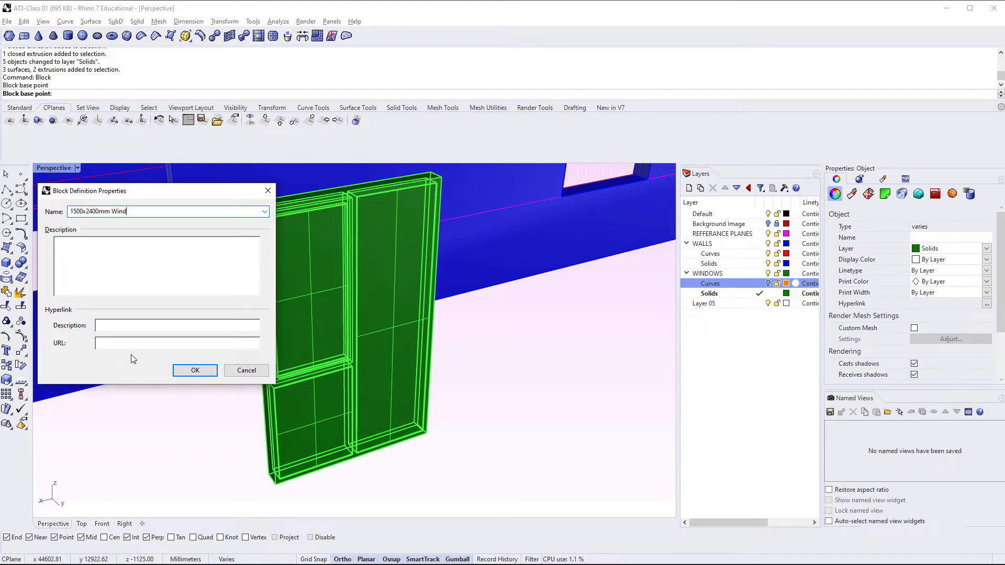
text(ow)
key(Return)
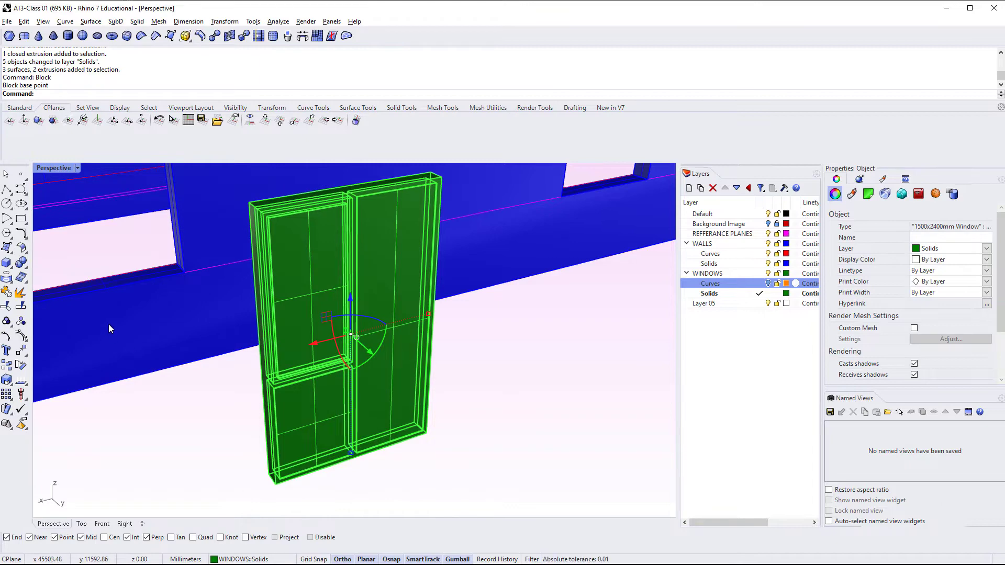
click(637, 427)
click(388, 446)
right_drag(429, 443, 453, 443)
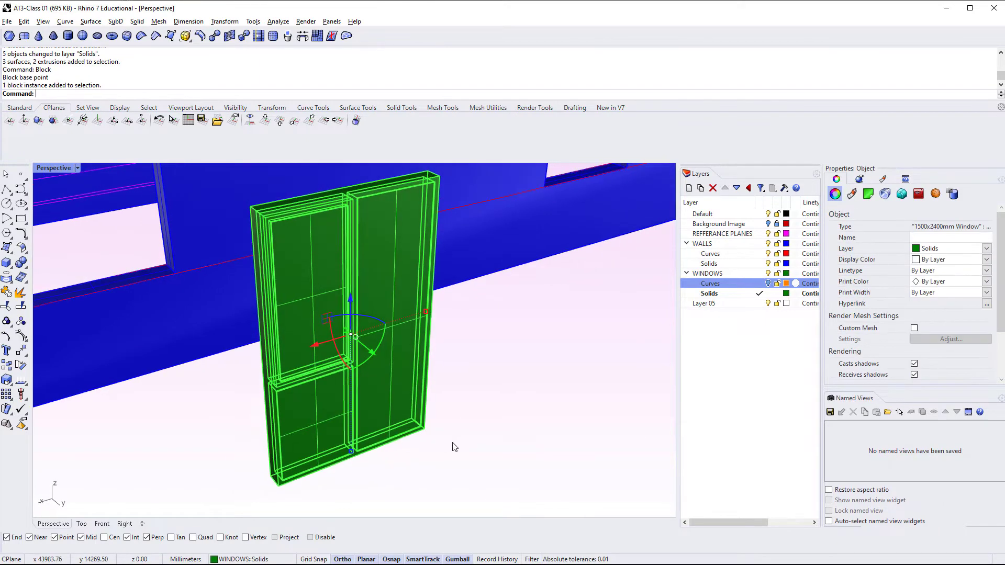
right_drag(345, 340, 384, 353)
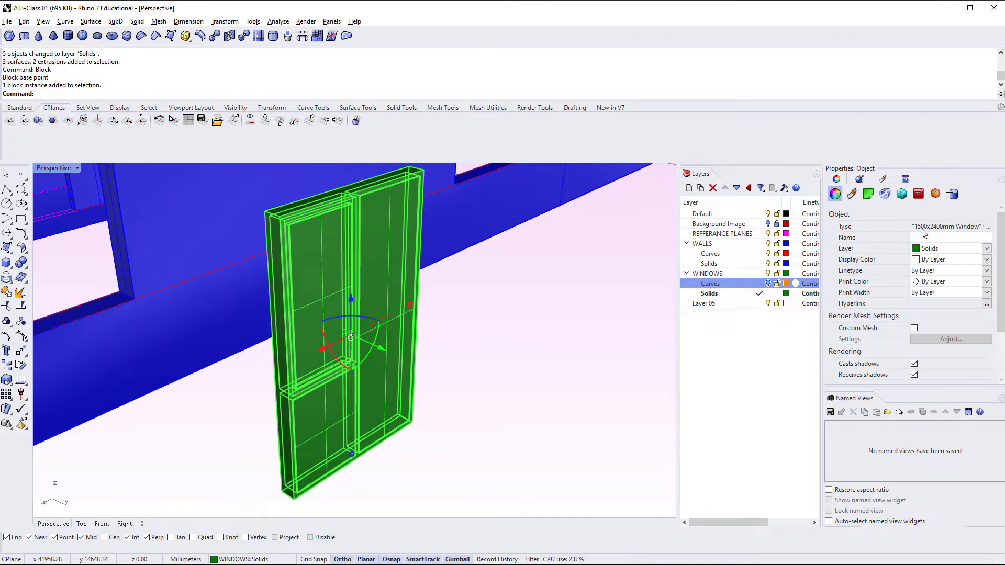
click(513, 423)
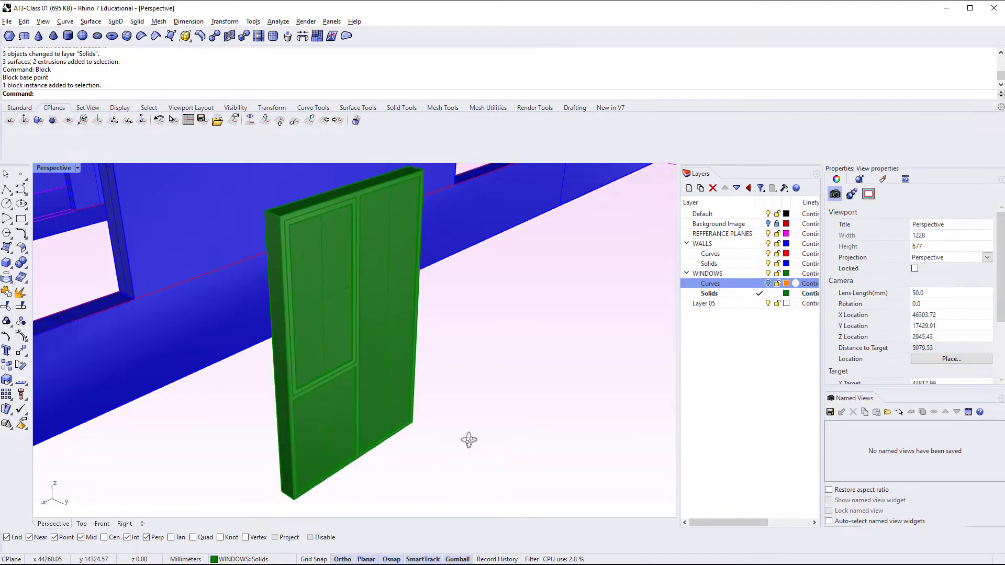
Move the window block from its bottom outer corner to the matching bottom corner of the end opening in the long wall.
right_drag(467, 437, 387, 487)
right_click(387, 487)
click(385, 487)
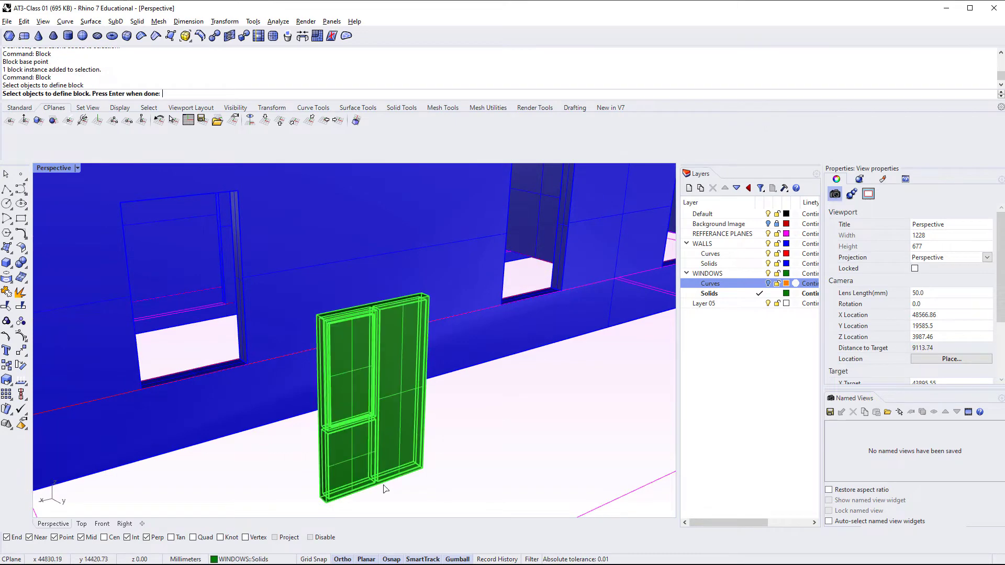
text(m)
key(Return)
click(337, 496)
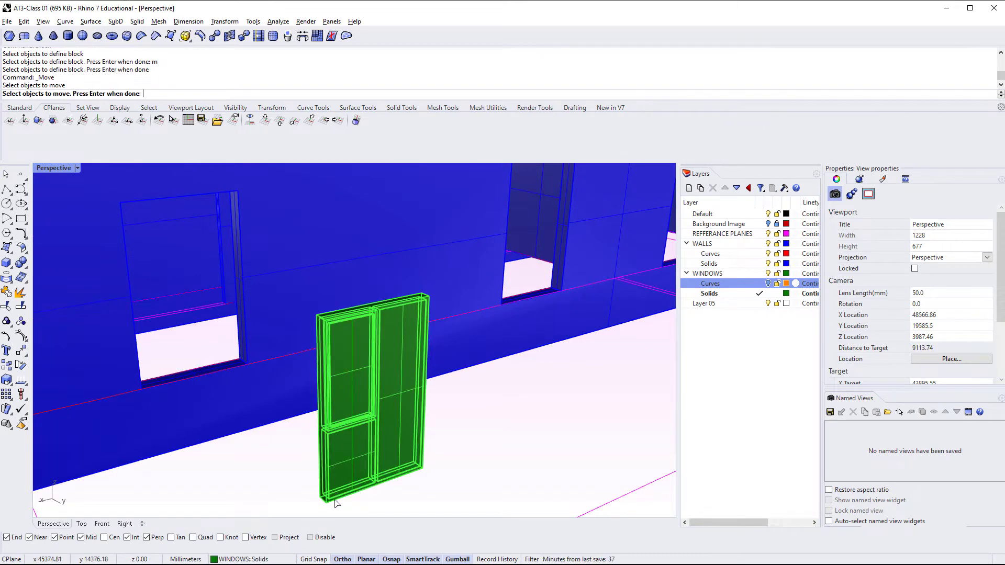
right_click(334, 500)
click(328, 503)
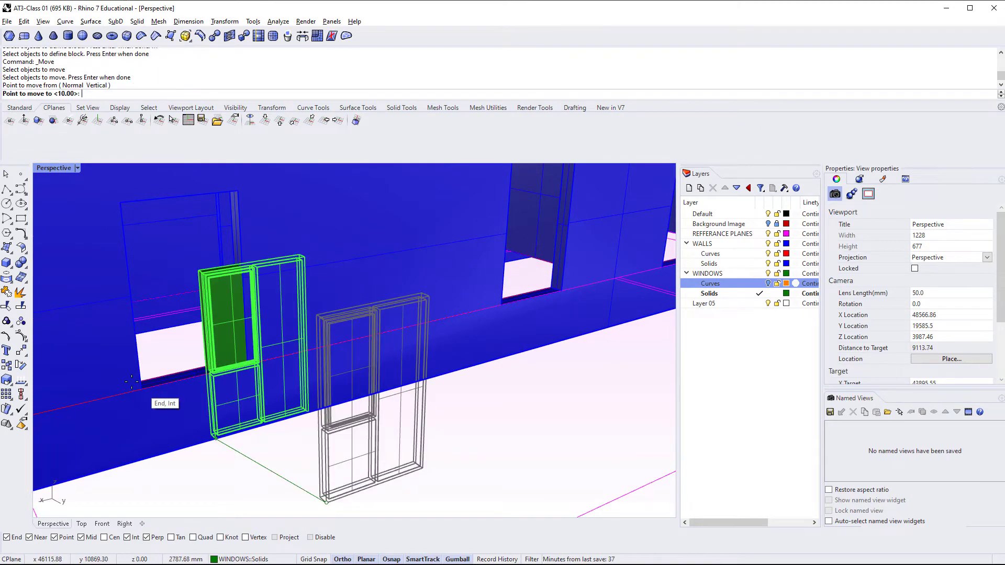
click(189, 400)
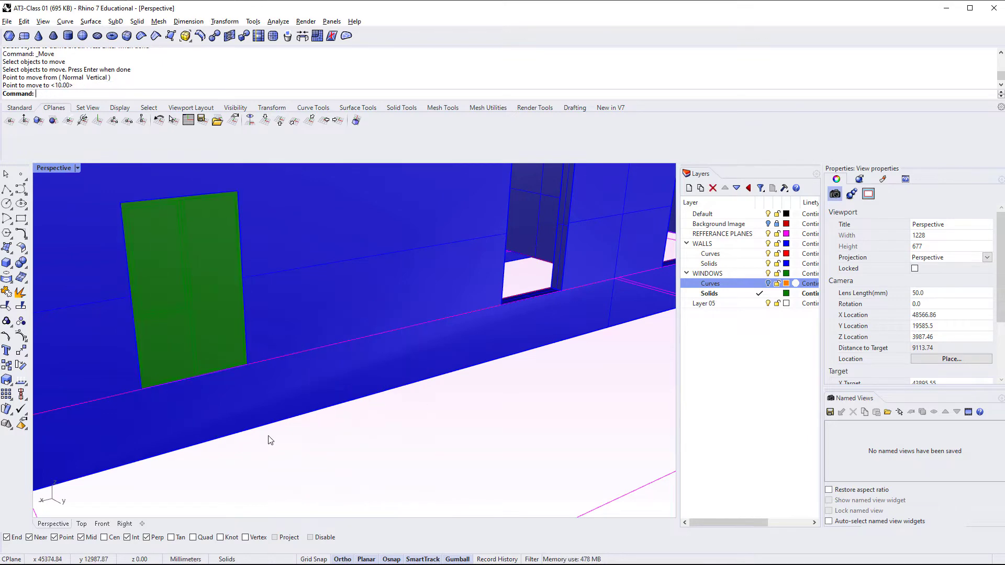
Copy the window block from its bottom outer corner to the matching bottom corner of the next opening along the long wall.
right_drag(269, 437, 268, 399)
click(193, 388)
scroll(198, 394, down, 4)
click(337, 445)
right_drag(337, 444, 329, 463)
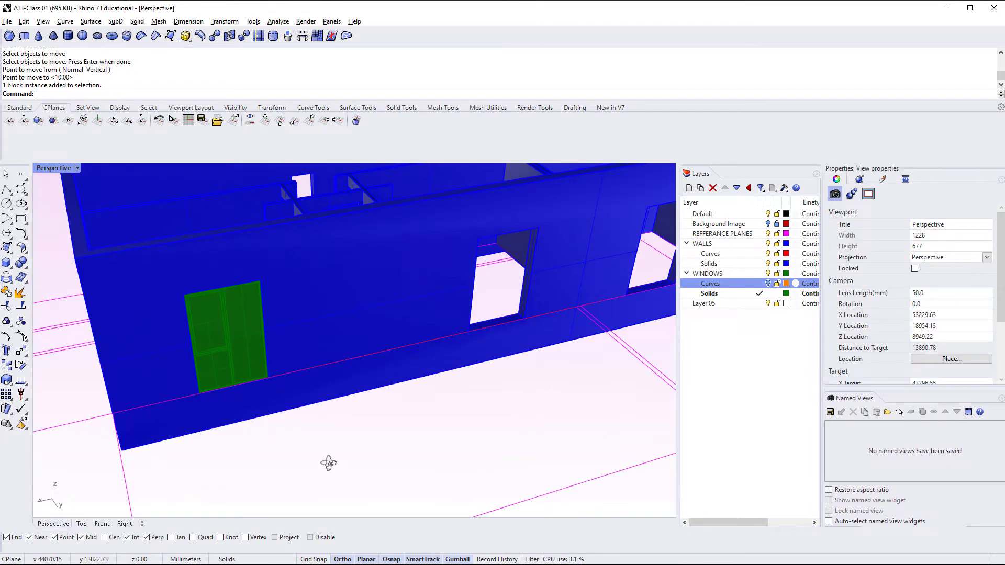
shift+right_drag(430, 376, 332, 433)
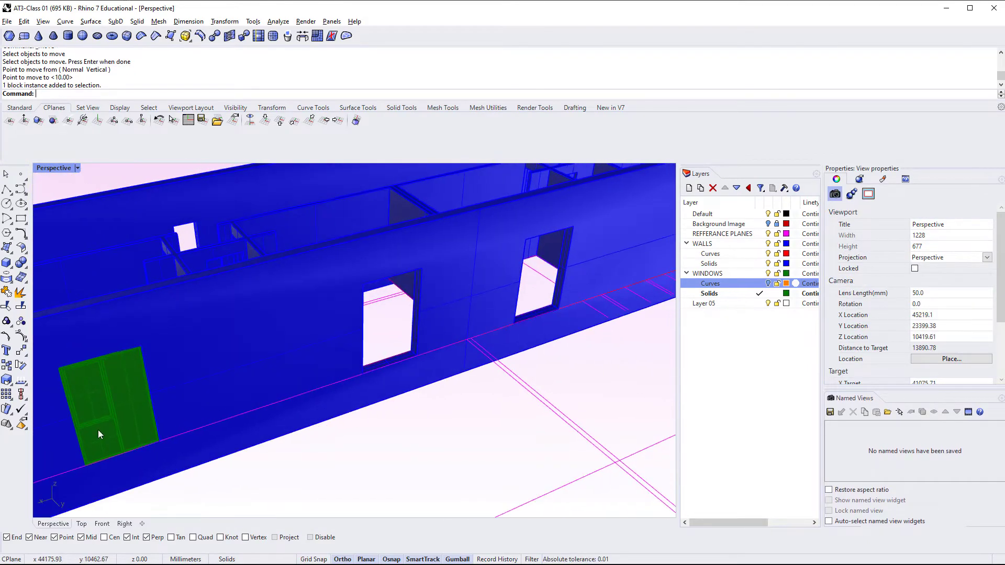
click(106, 408)
right_drag(443, 360, 416, 380)
text(opy)
key(Return)
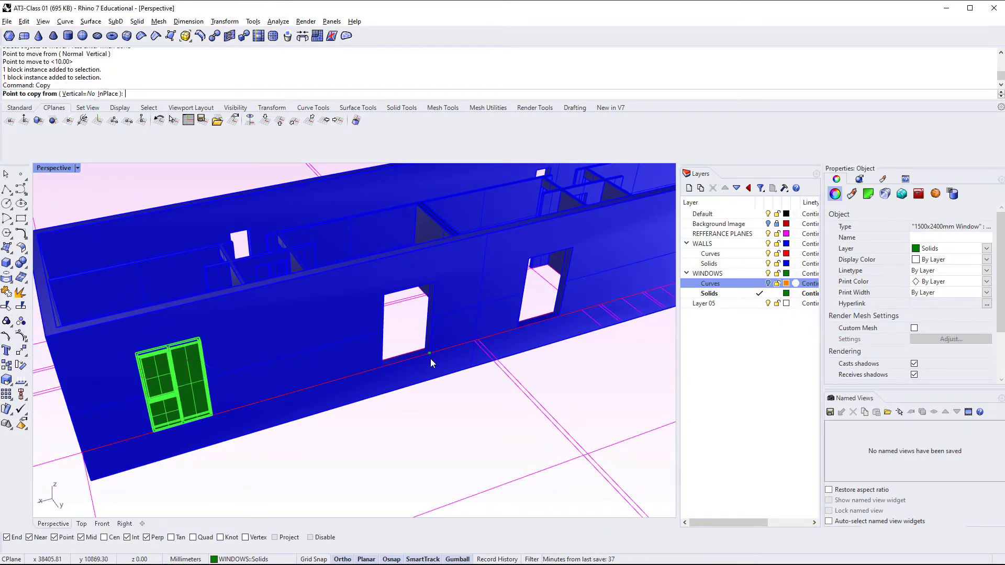
click(154, 432)
click(358, 374)
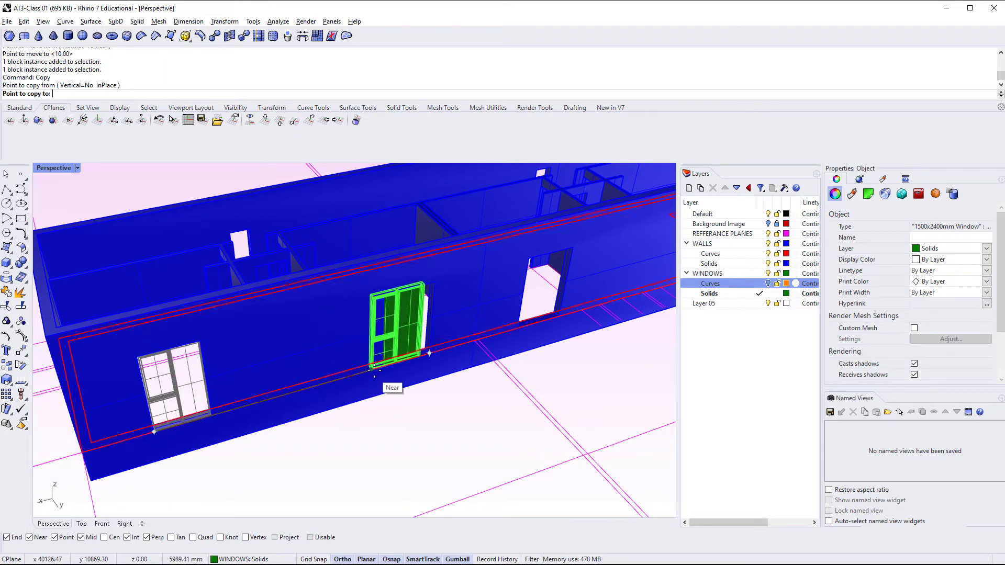
key(Return)
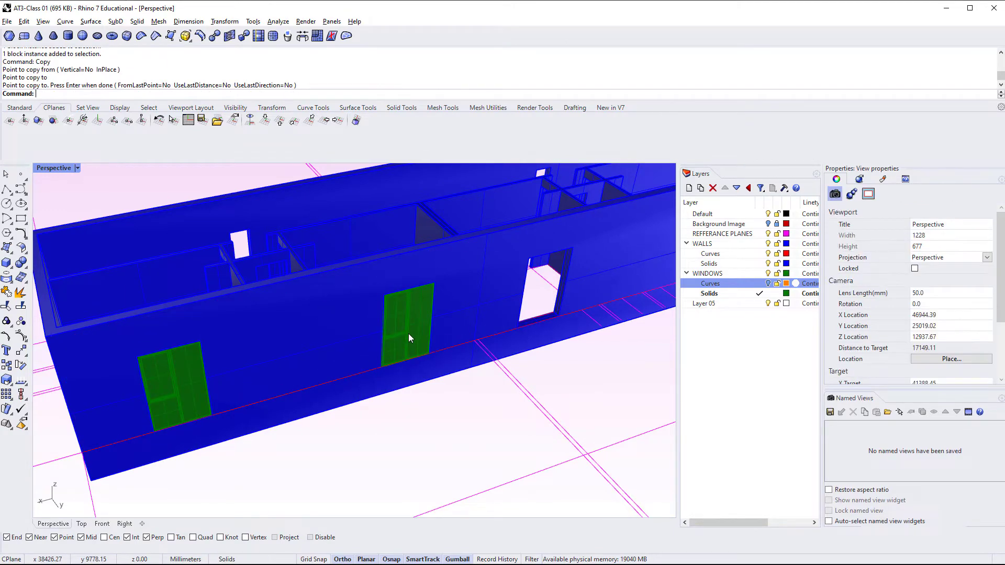
Select the two window blocks placed in the first two openings of the long wall.
click(408, 335)
shift+click(179, 397)
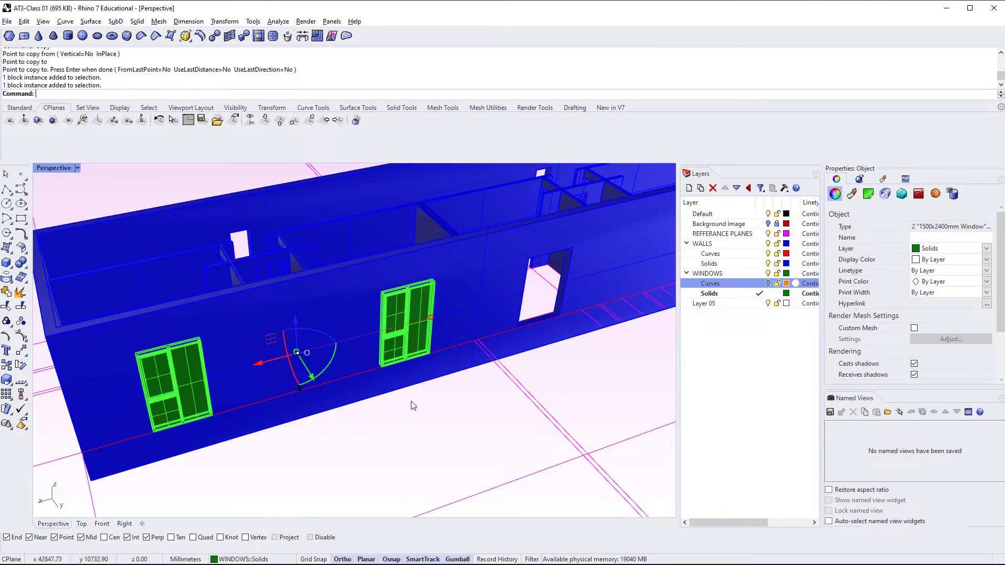
right_drag(413, 406, 337, 419)
click(336, 423)
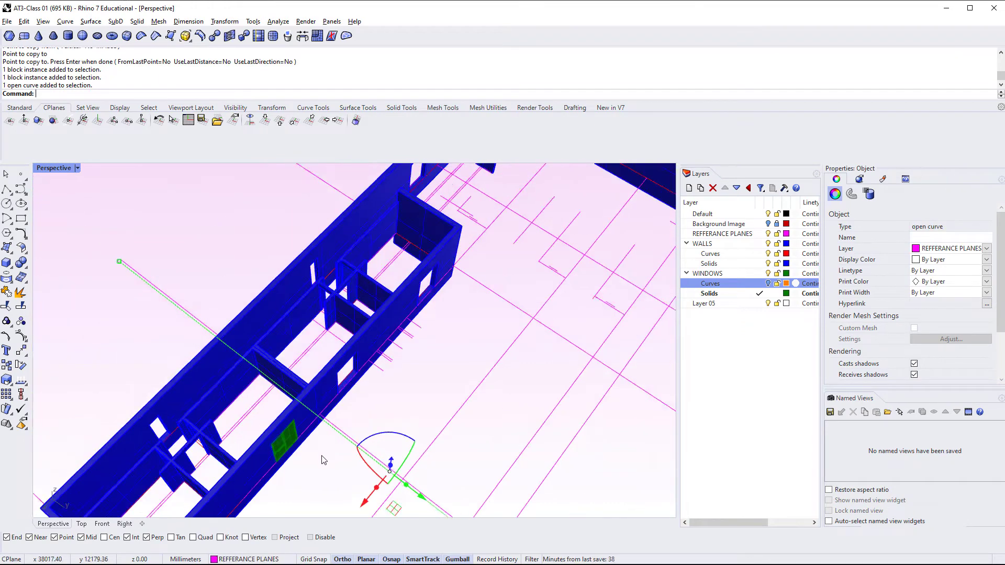
right_drag(323, 461, 285, 430)
click(282, 434)
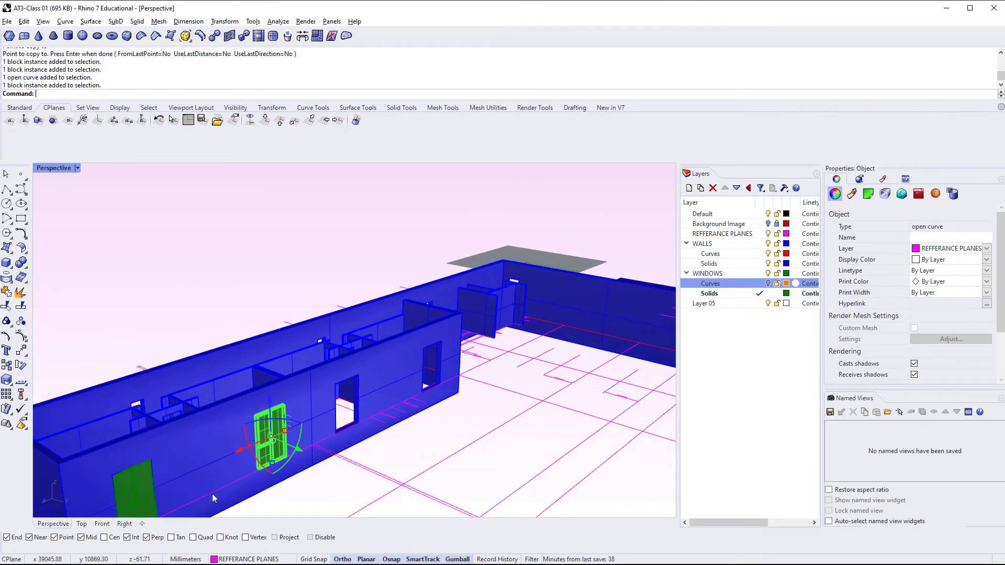
shift+click(142, 500)
text(MicroScribeCalibrateTip)
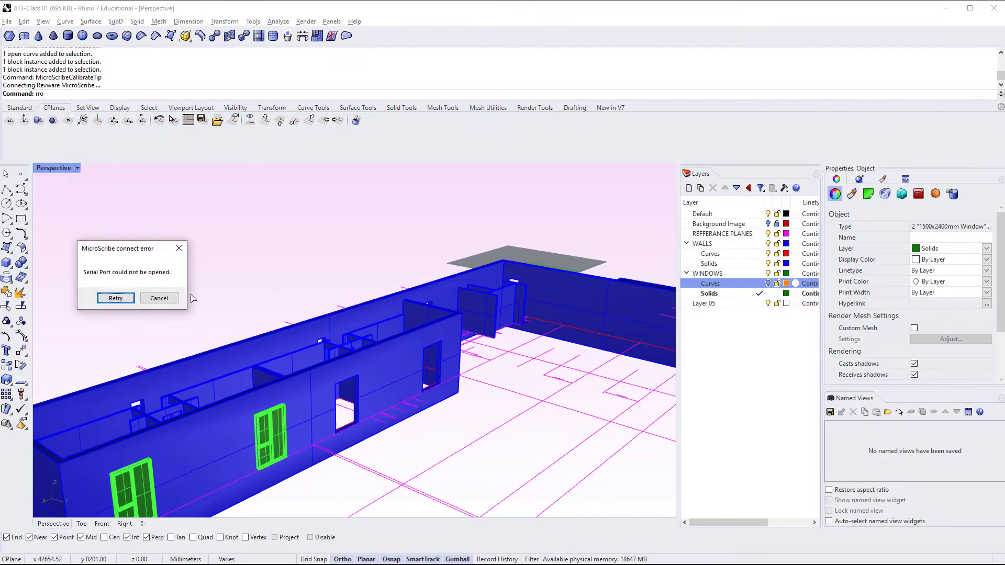
click(159, 298)
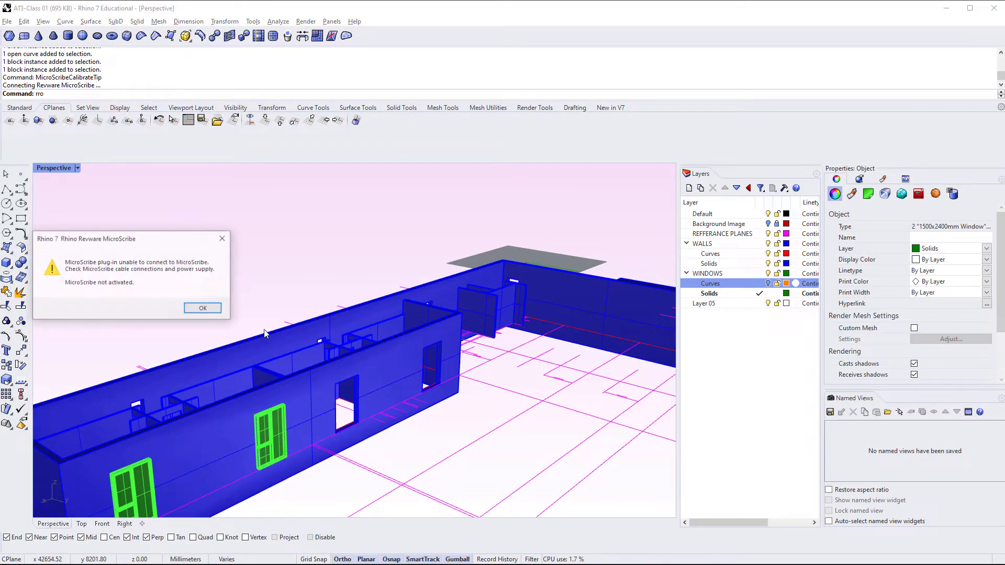
click(224, 316)
Mirror the two selected window blocks as copies across the reference line crossing the middle of the long wall.
shift+right_drag(356, 370, 292, 320)
key(Return)
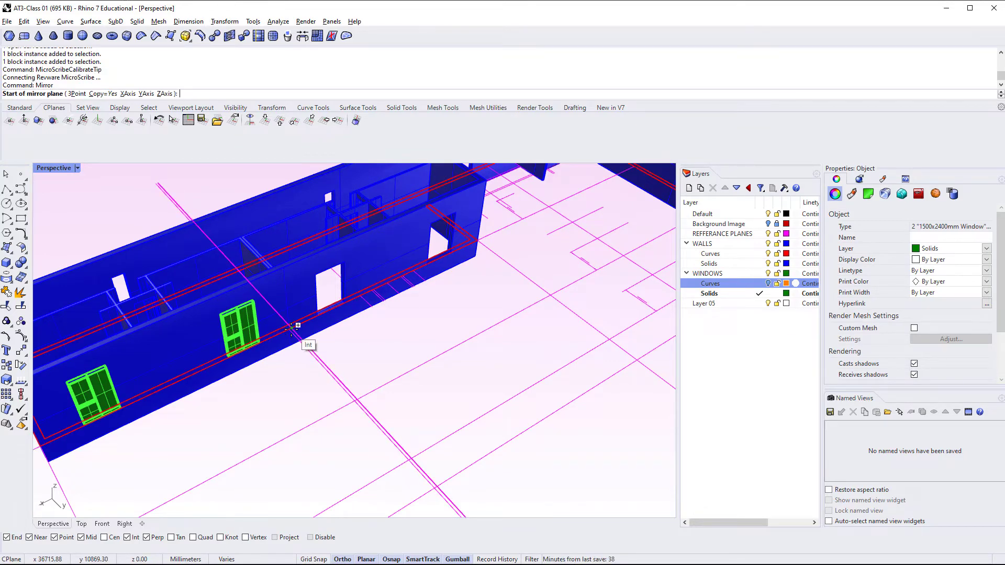
click(290, 330)
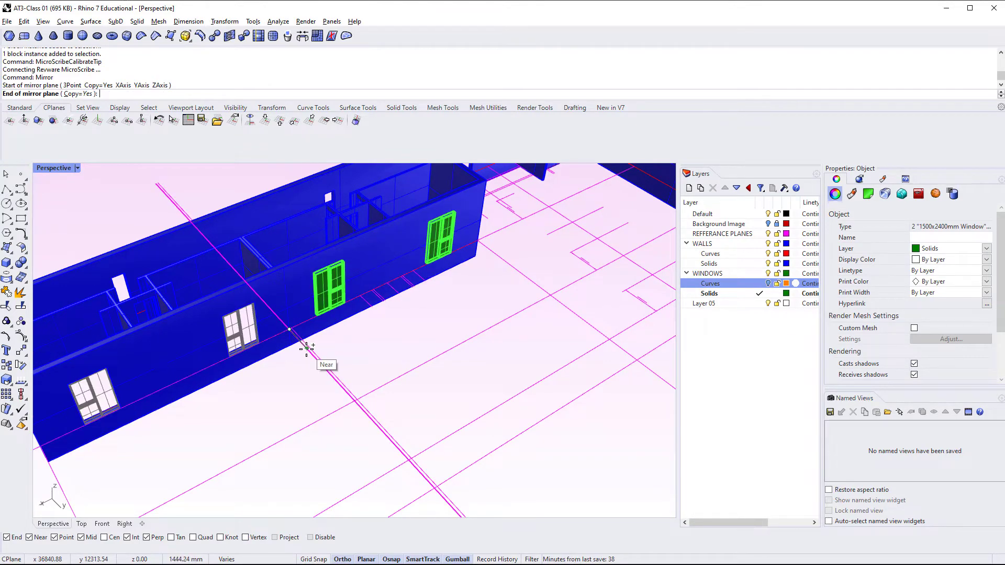
click(306, 348)
key(Escape)
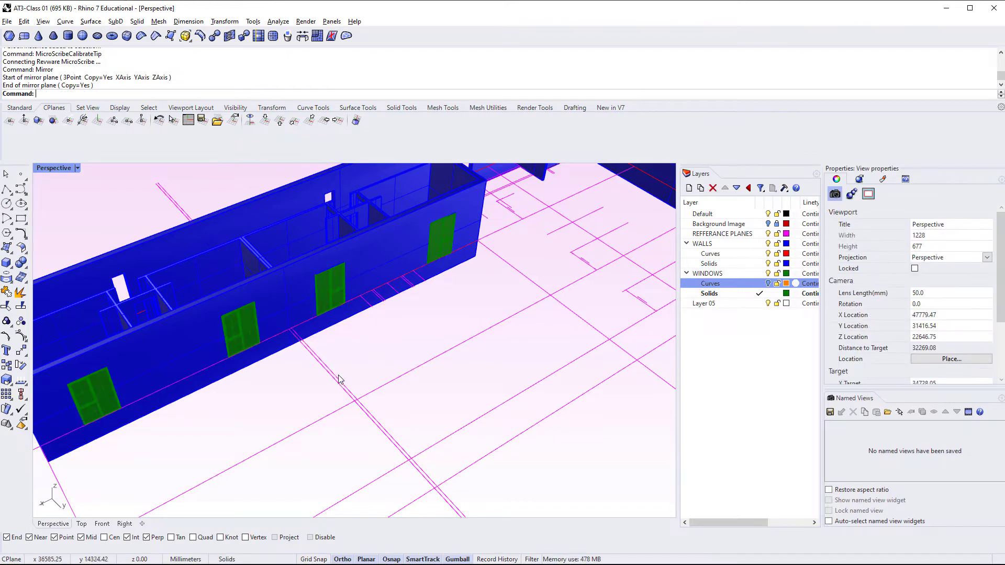
Examine how the four window blocks sit in the long wall's openings.
right_drag(374, 352, 400, 336)
scroll(134, 387, up, 4)
click(134, 388)
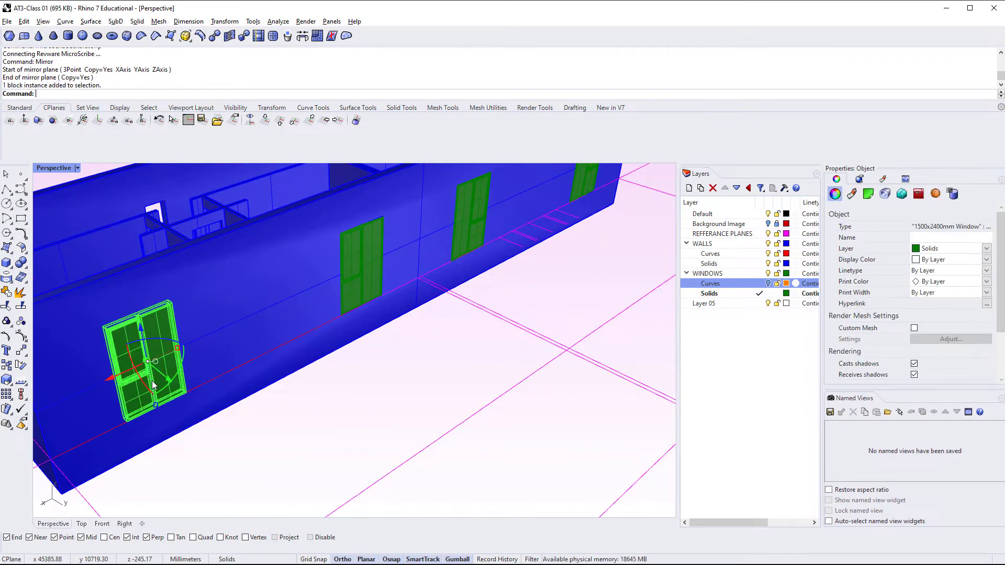
key(Escape)
right_drag(305, 439, 345, 428)
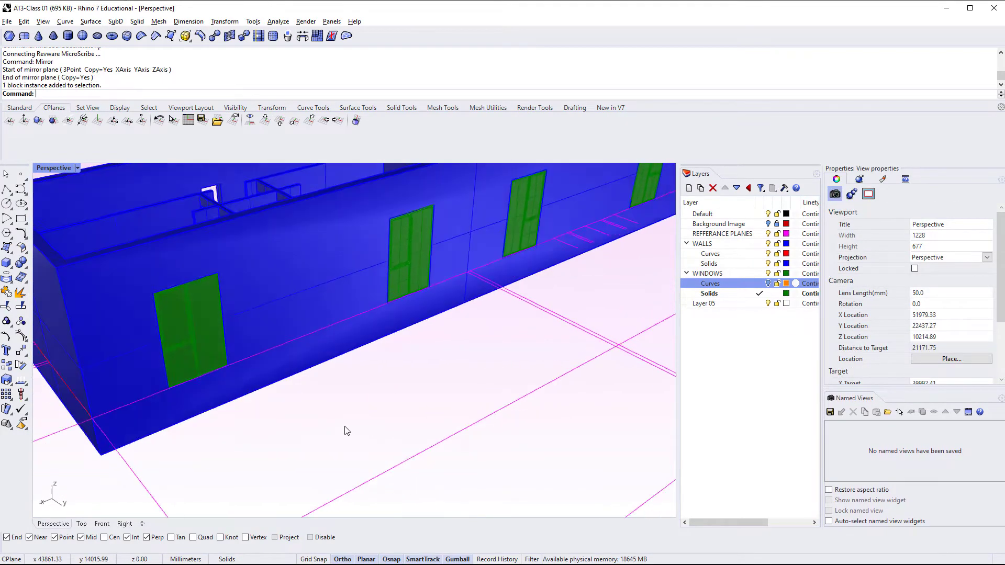
click(214, 354)
right_drag(214, 353, 340, 382)
right_drag(298, 275, 401, 344)
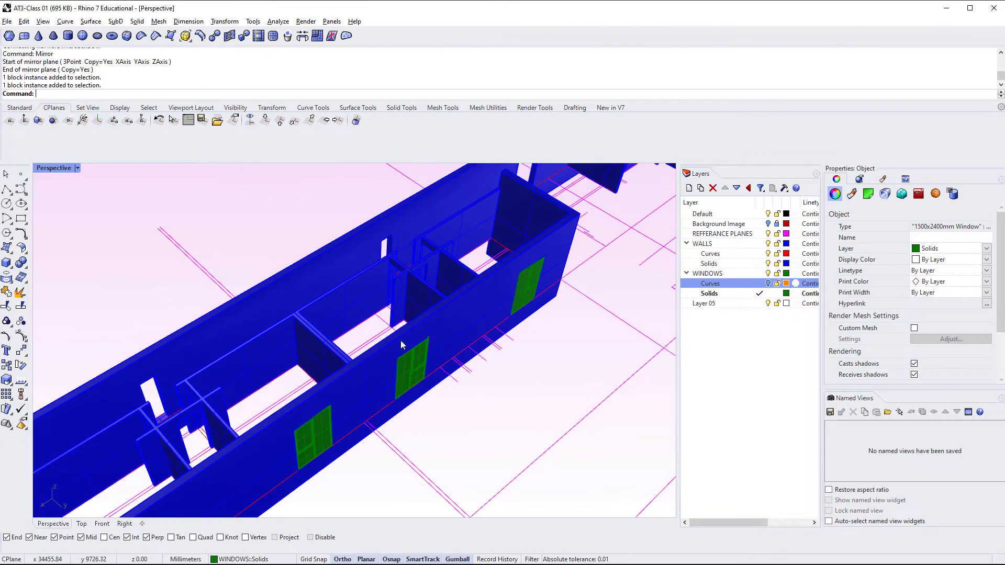
Turn on the Curves sublayer of WINDOWS and make it the current layer.
right_drag(385, 238, 370, 258)
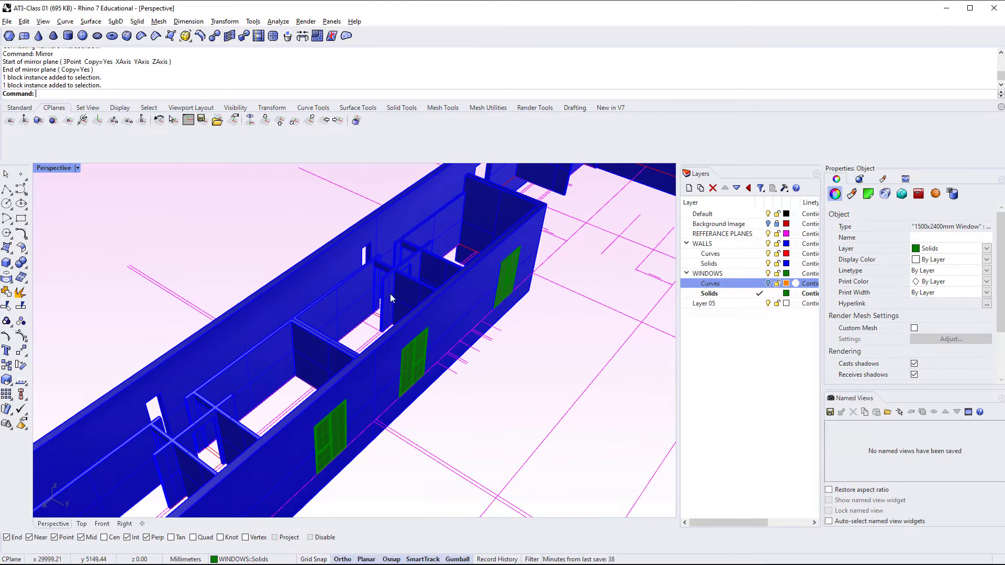
shift+right_drag(433, 350, 333, 299)
shift+right_drag(662, 264, 251, 362)
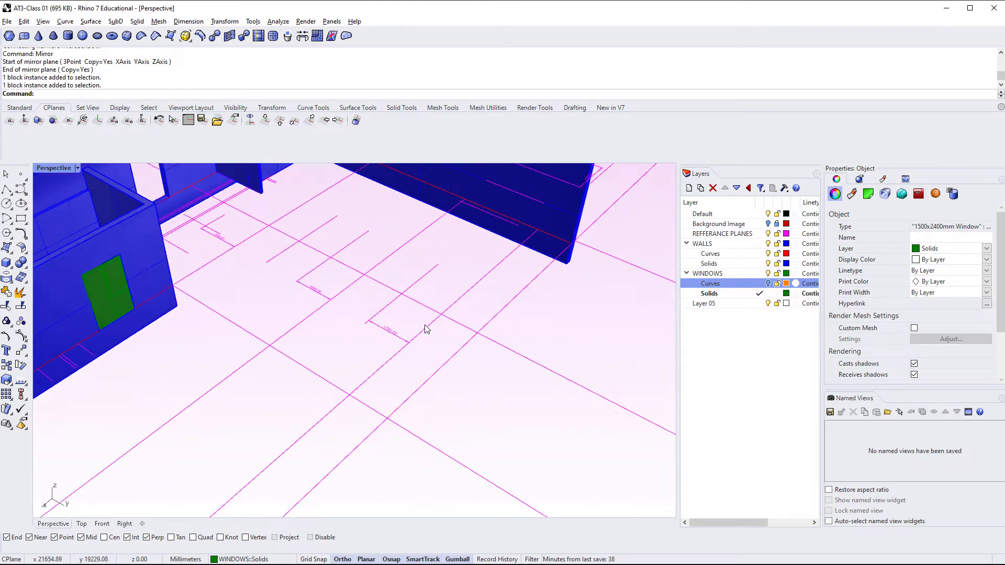
scroll(426, 328, up, 2)
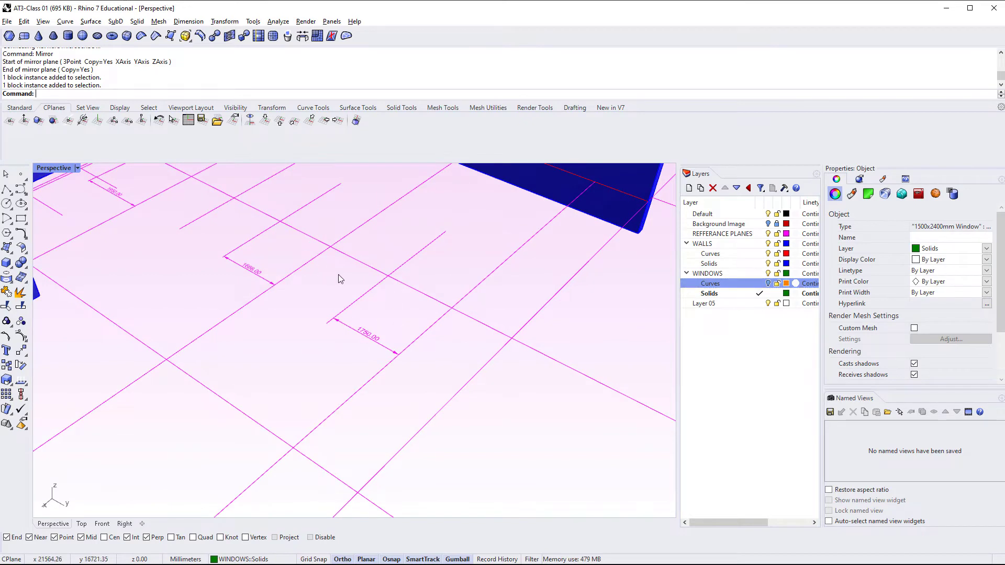
scroll(339, 279, down, 3)
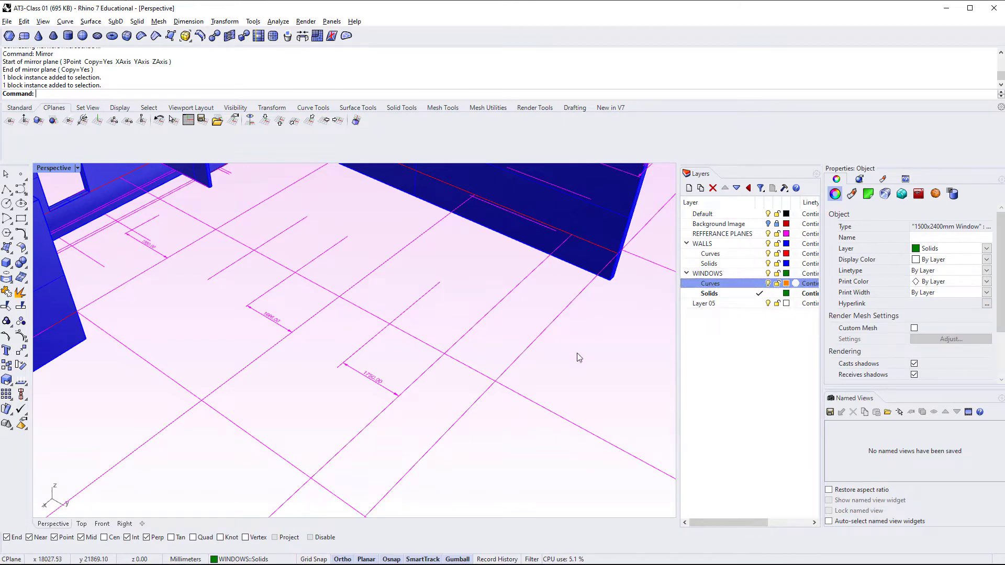
click(723, 285)
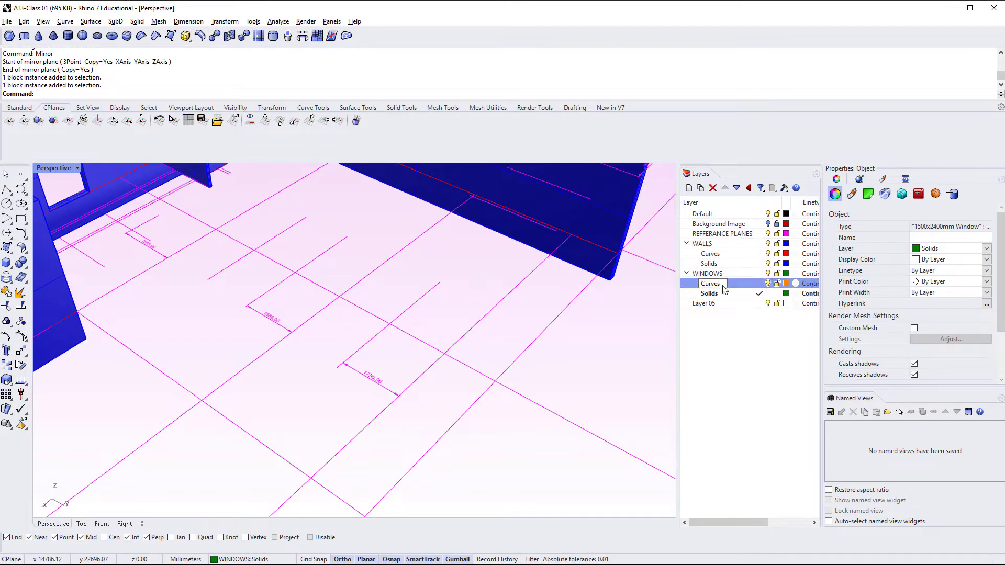
click(741, 292)
click(739, 285)
click(758, 284)
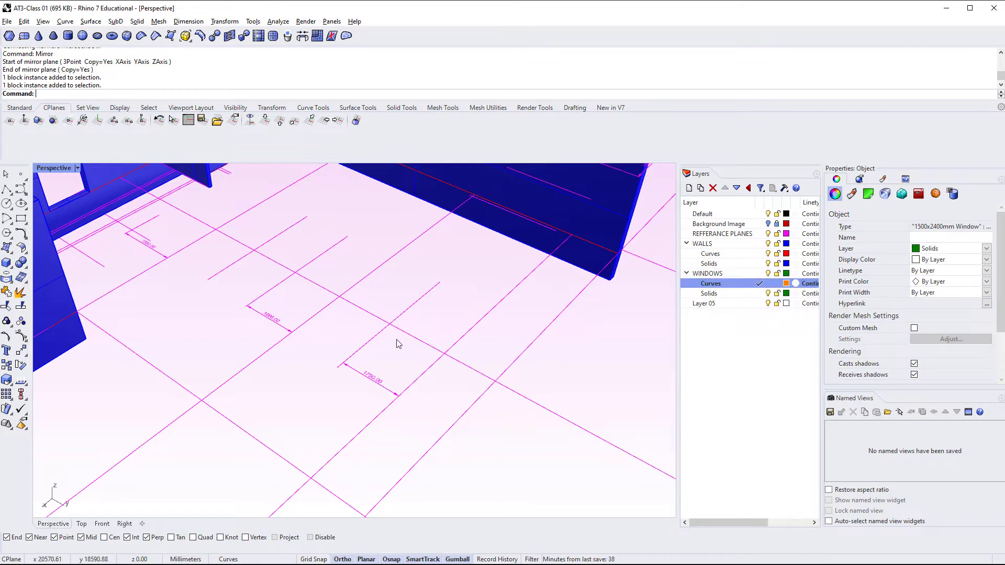
Switch to the Top view, deselect the window block, and frame the orange window curves above the wall.
scroll(307, 365, down, 6)
scroll(307, 368, down, 5)
text(Top View)
key(Return)
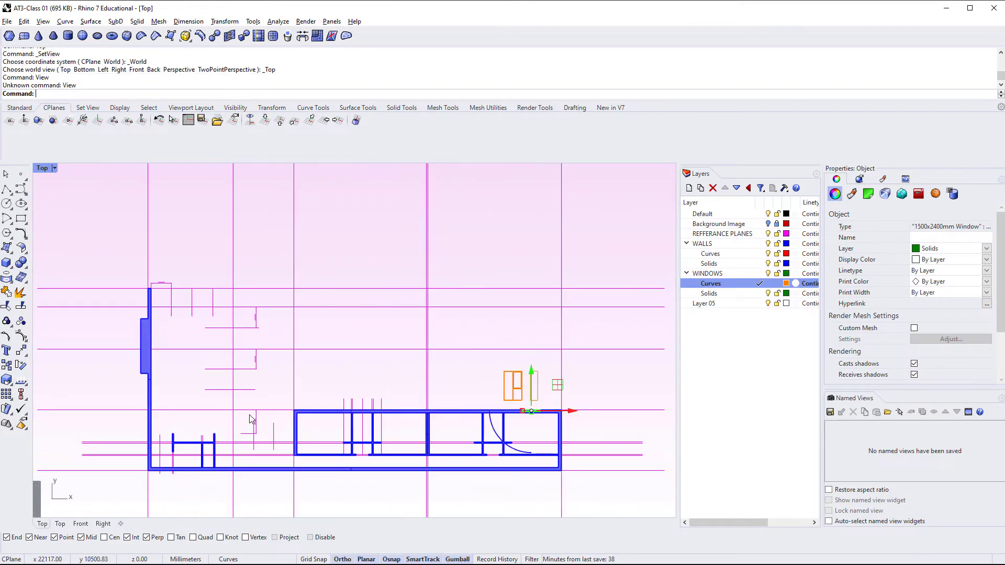
key(Escape)
scroll(375, 386, up, 8)
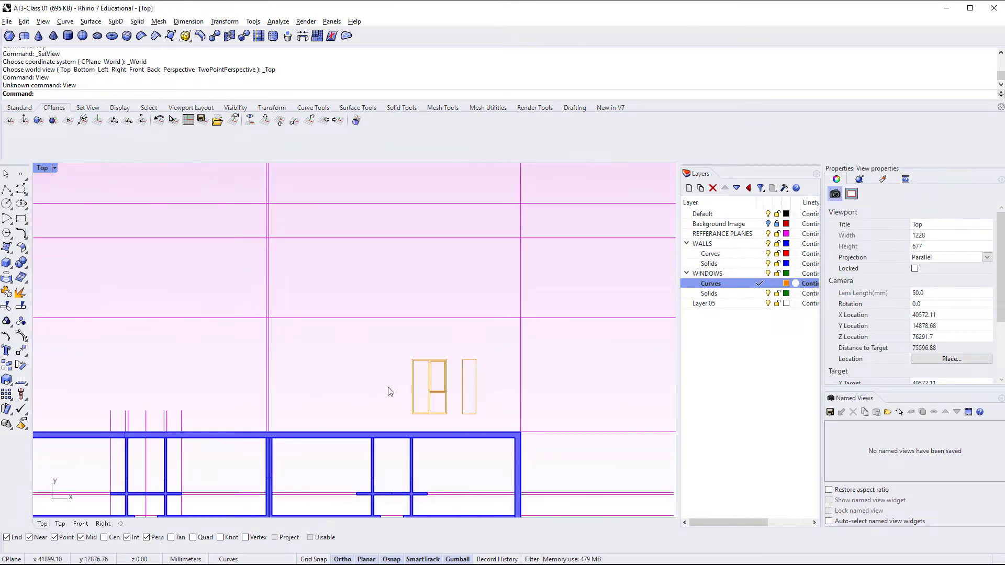
right_drag(330, 393, 409, 403)
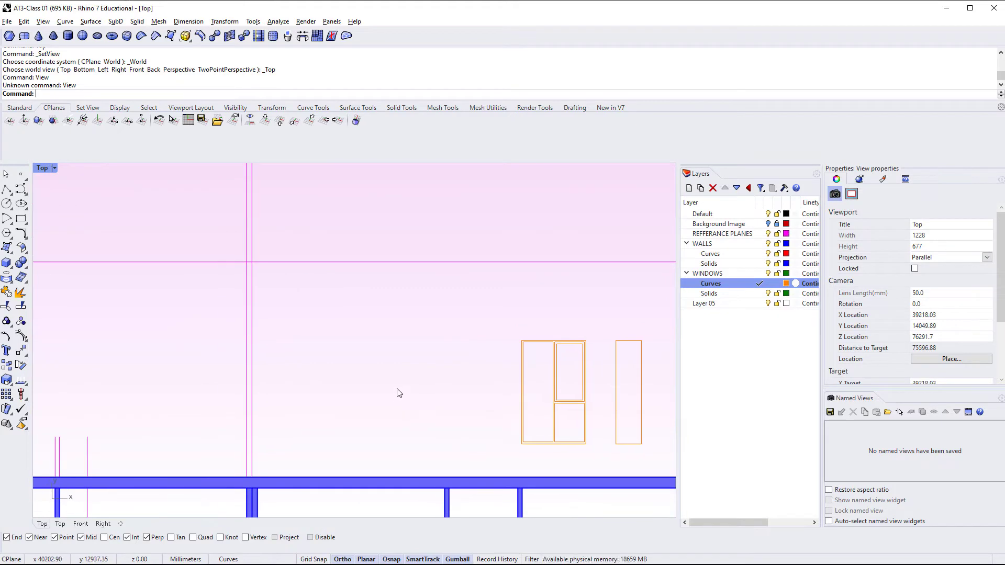
key(Return)
key(Escape)
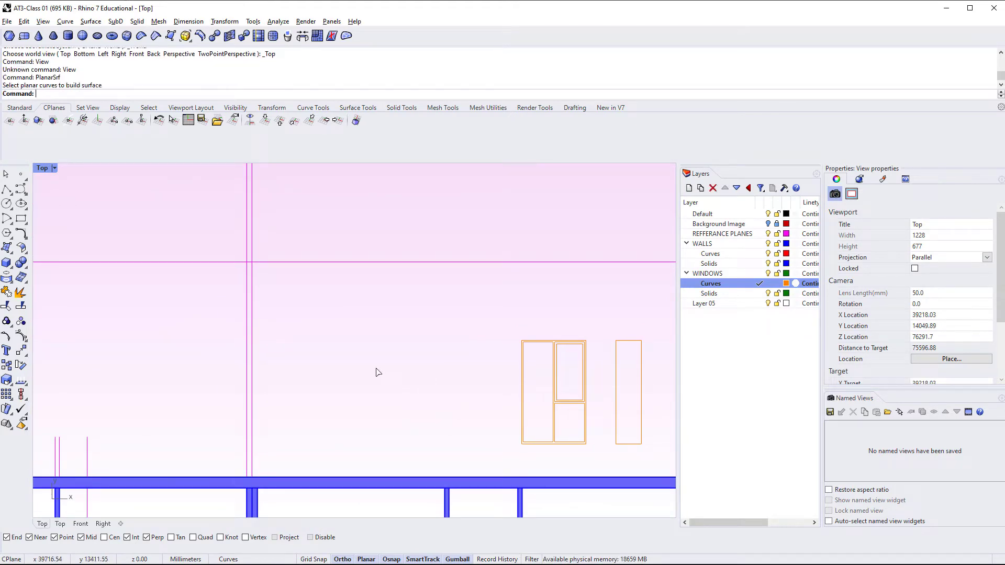
Try a polyline starting beside the window frame, level with its upper edge, with a first horizontal segment 1687.5 mm long.
text(Polyline)
key(Return)
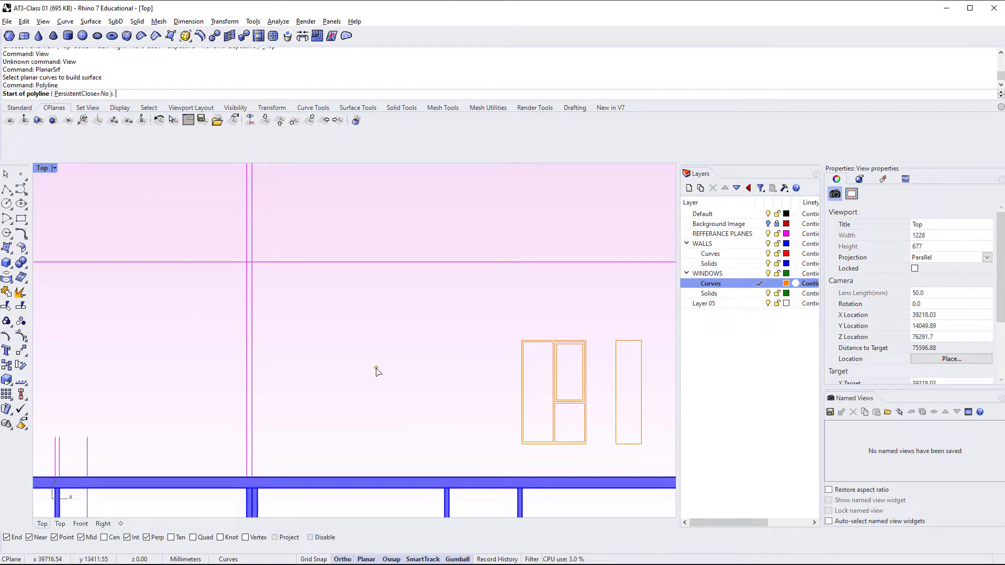
click(503, 340)
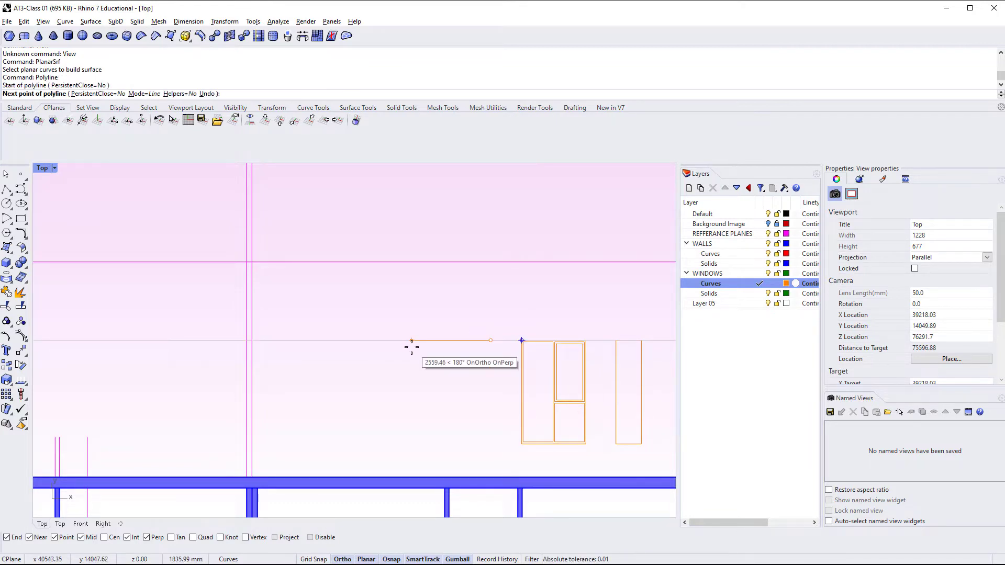
scroll(411, 347, down, 5)
scroll(482, 339, up, 3)
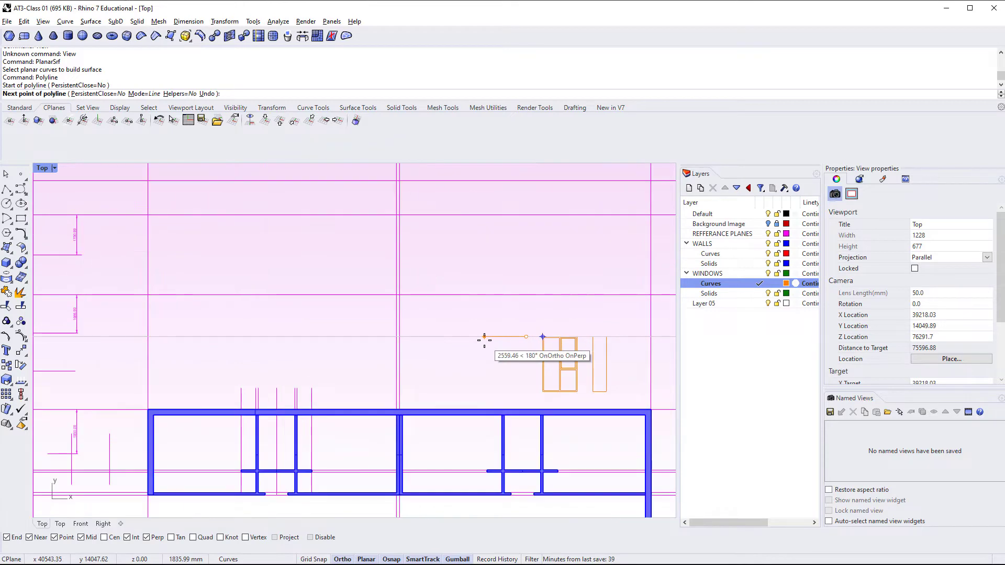
scroll(484, 340, up, 5)
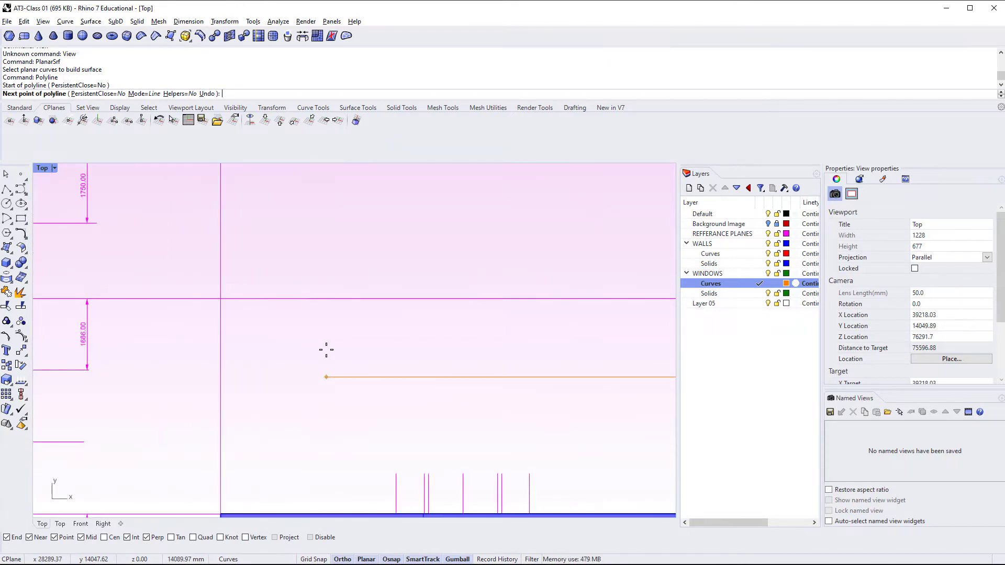
scroll(325, 348, down, 1)
right_drag(325, 347, 160, 411)
right_drag(516, 440, 453, 442)
scroll(543, 427, up, 4)
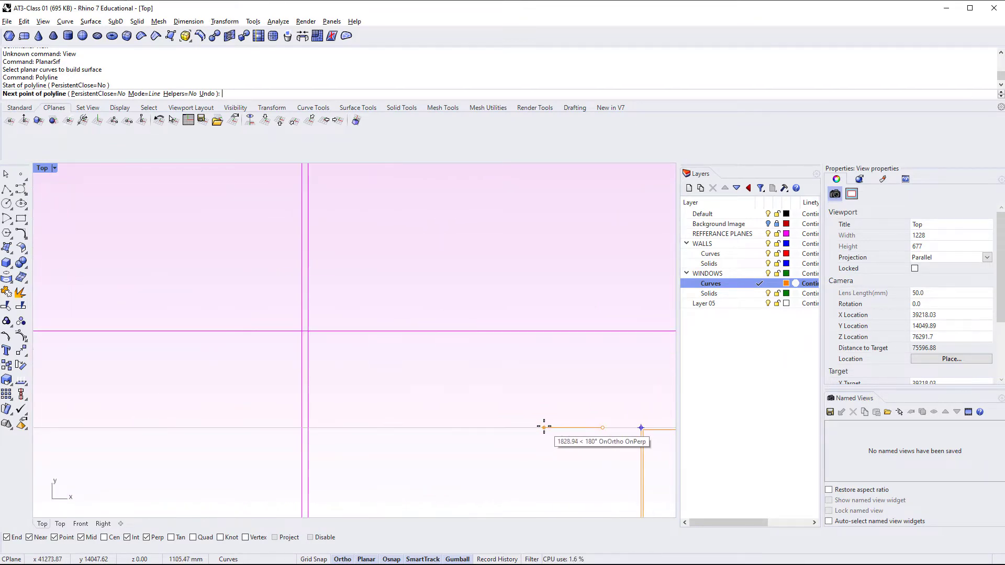
text(1687.5)
key(Return)
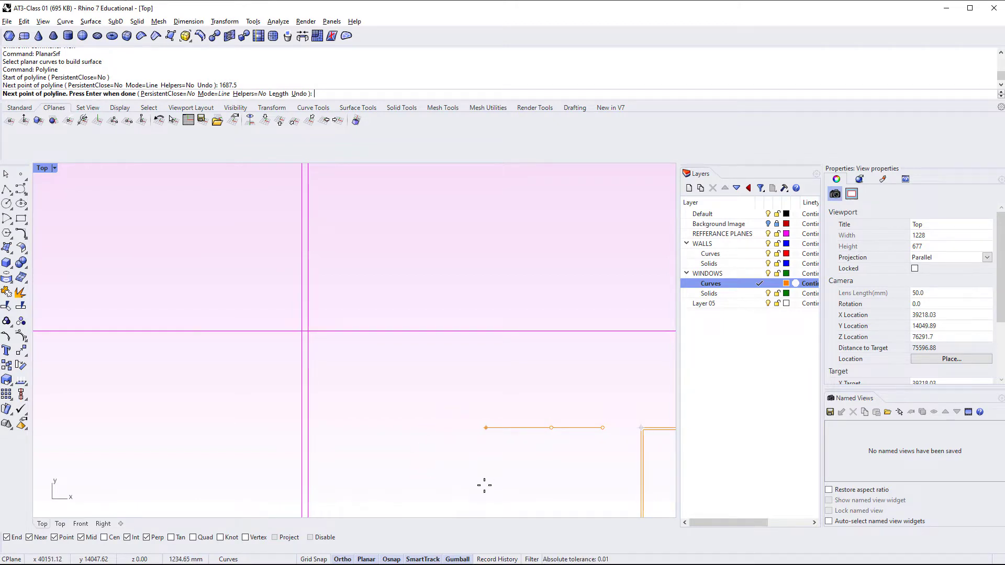
Undo the 1687.5 mm segment and its start point, and cancel the polyline.
right_drag(516, 477, 315, 395)
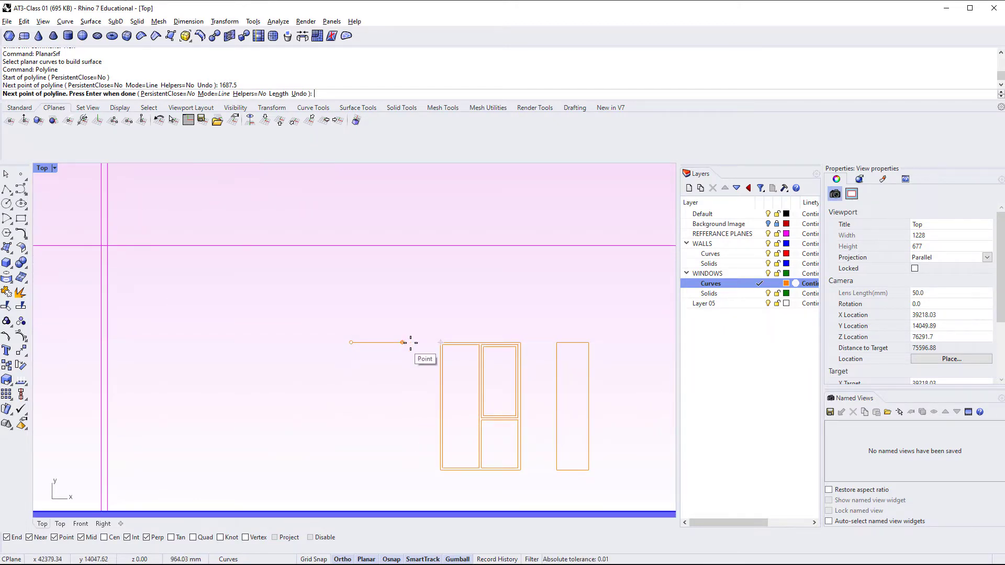
key(ctrl+z)
key(ctrl+z)
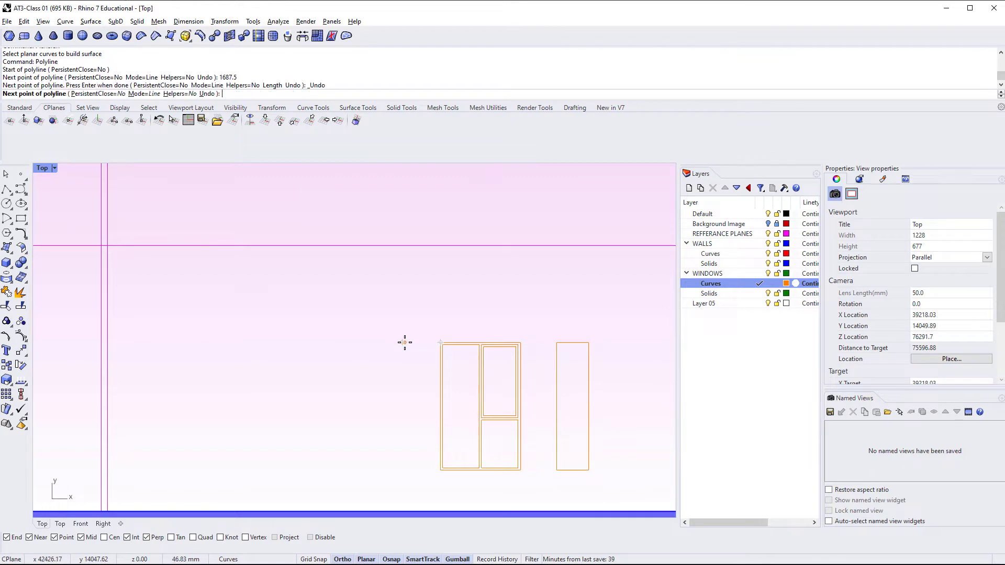
key(ctrl+z)
key(Escape)
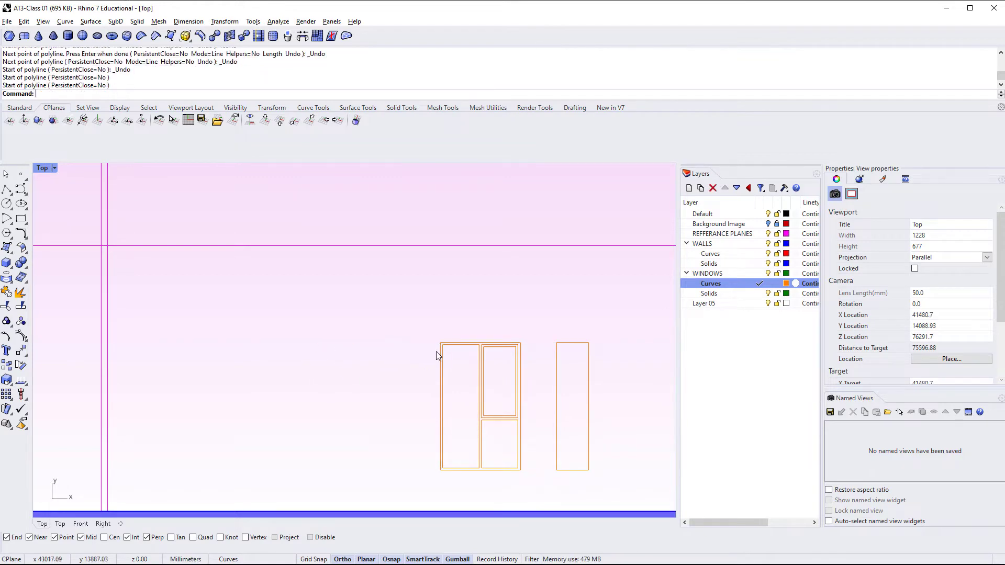
Retry the 1687.5 mm horizontal polyline segment beside the window frame, undo it, and abandon the polyline.
right_click(438, 343)
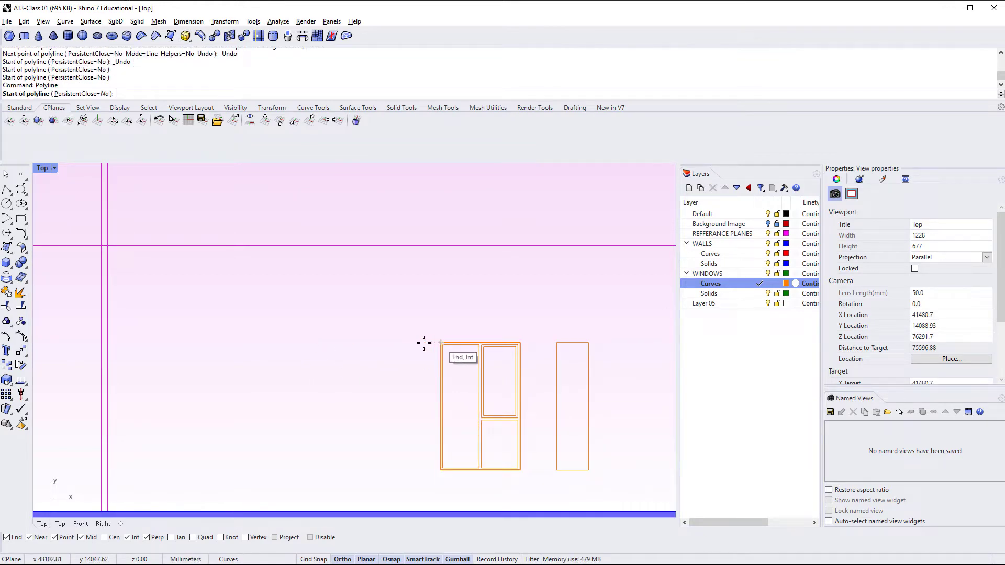
click(385, 342)
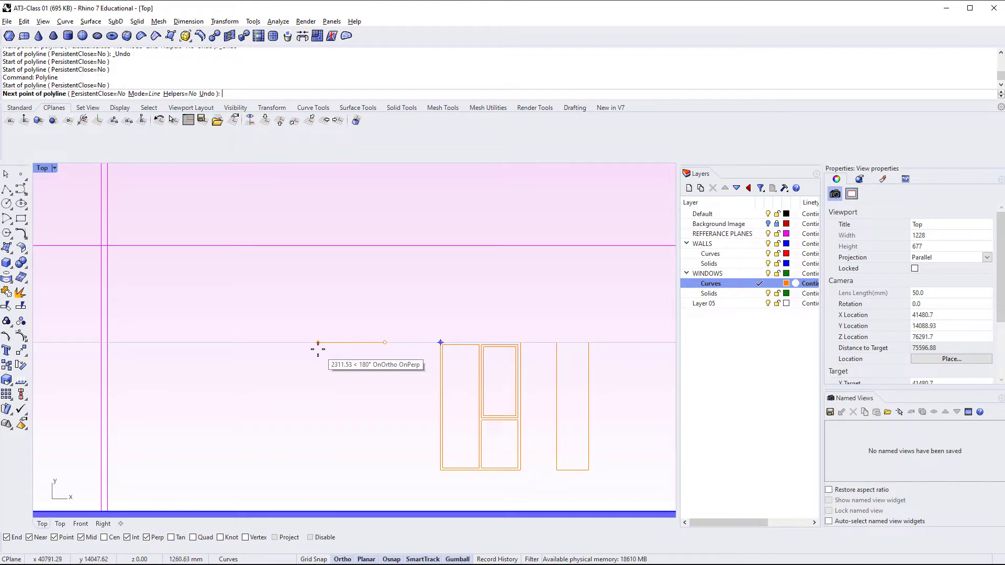
text(1687.5)
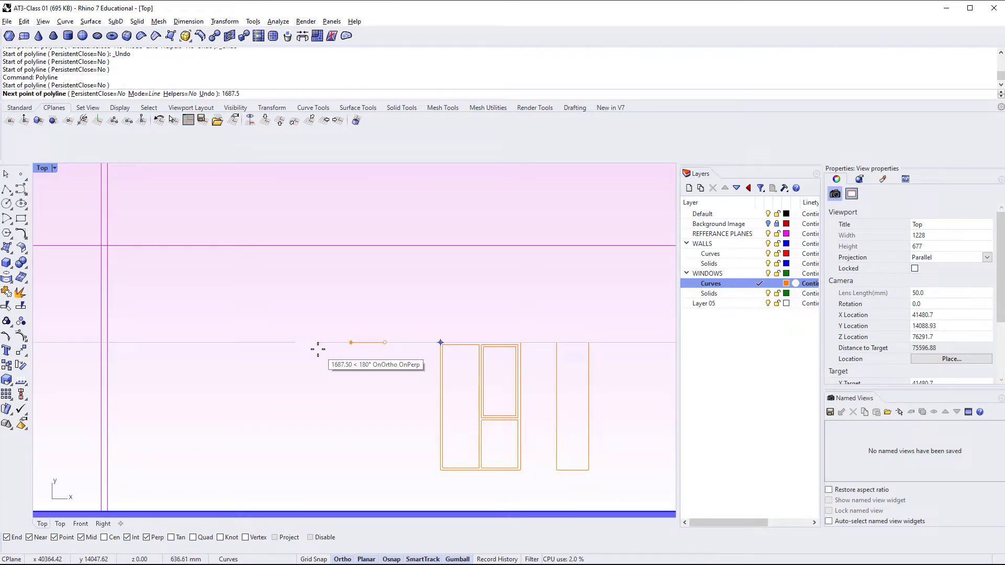
key(Return)
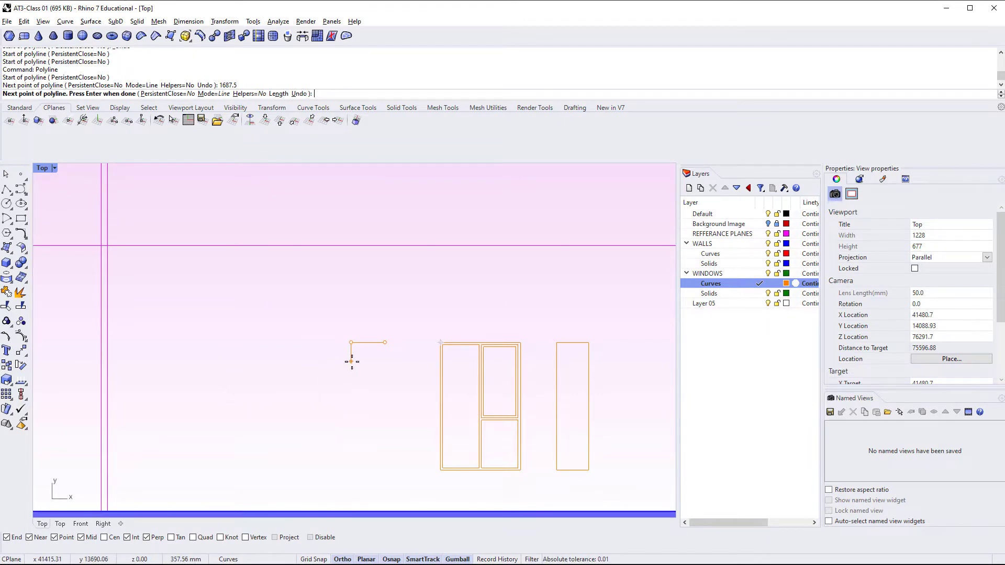
key(ctrl+z)
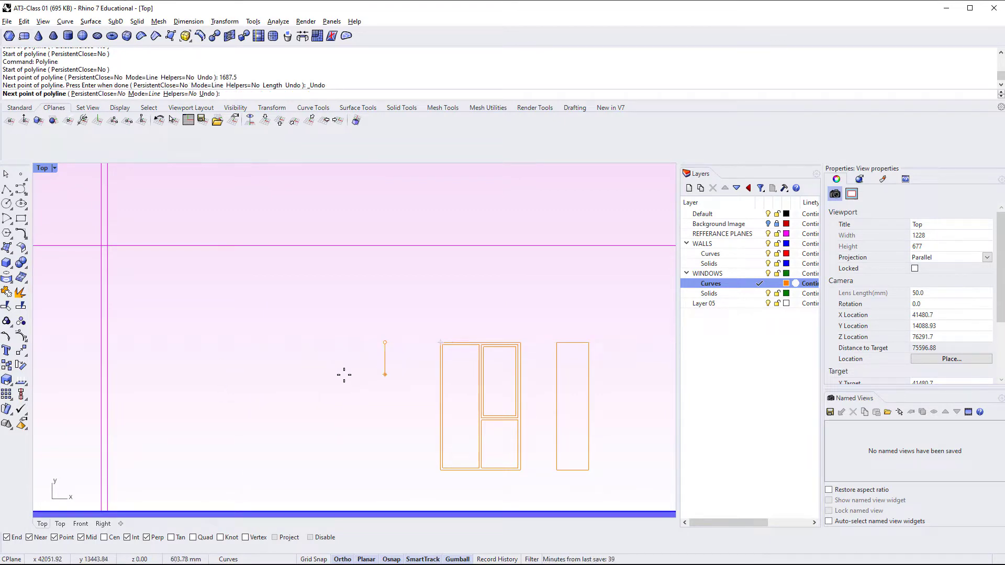
text(87)
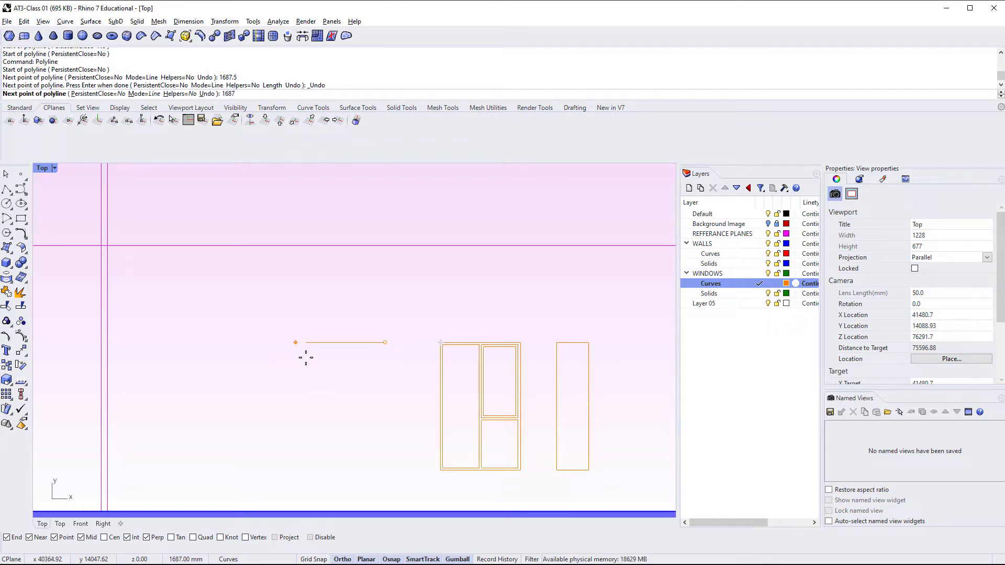
key(BackSpace)
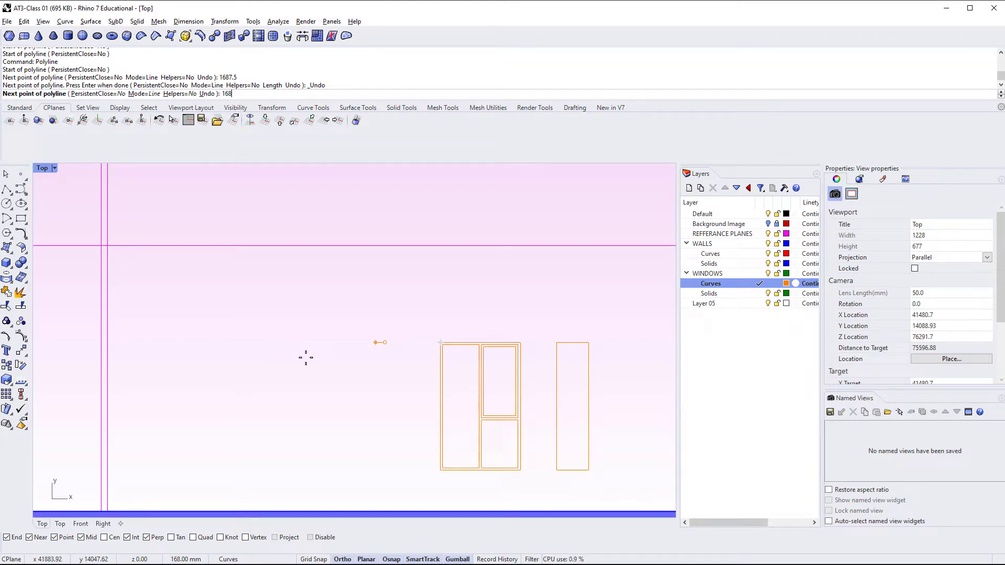
text(70.5)
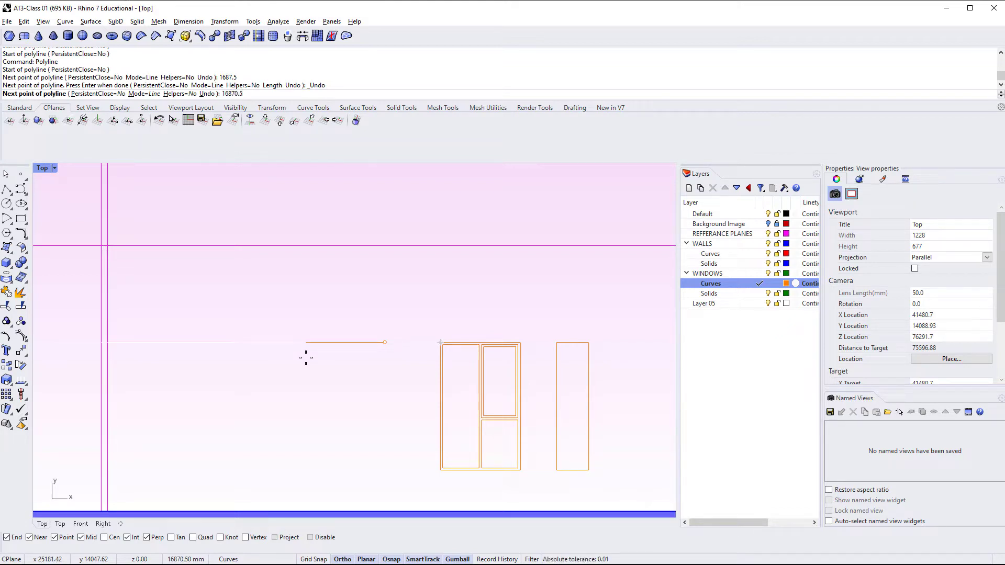
key(Escape)
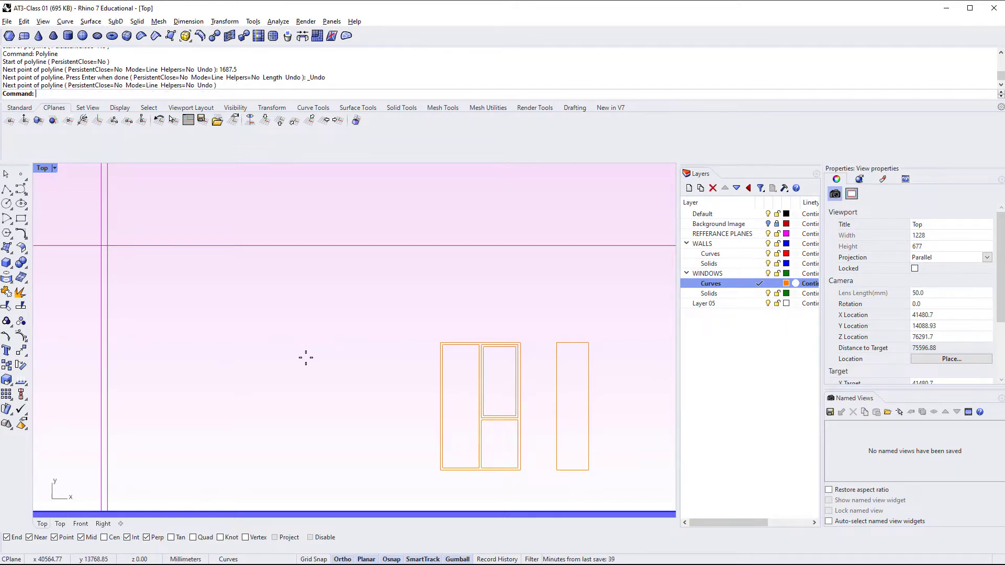
Try a polyline from the first toward the second vertical reference line, beside the 1687.50 dimension at the outer wall.
scroll(388, 444, down, 3)
right_drag(387, 444, 426, 381)
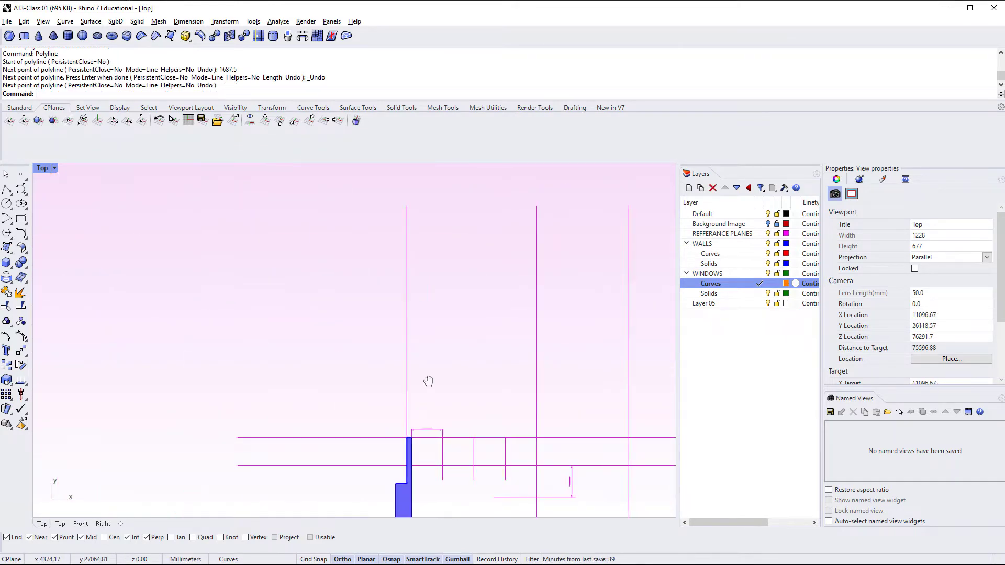
scroll(168, 249, up, 2)
scroll(359, 310, down, 2)
scroll(358, 375, up, 2)
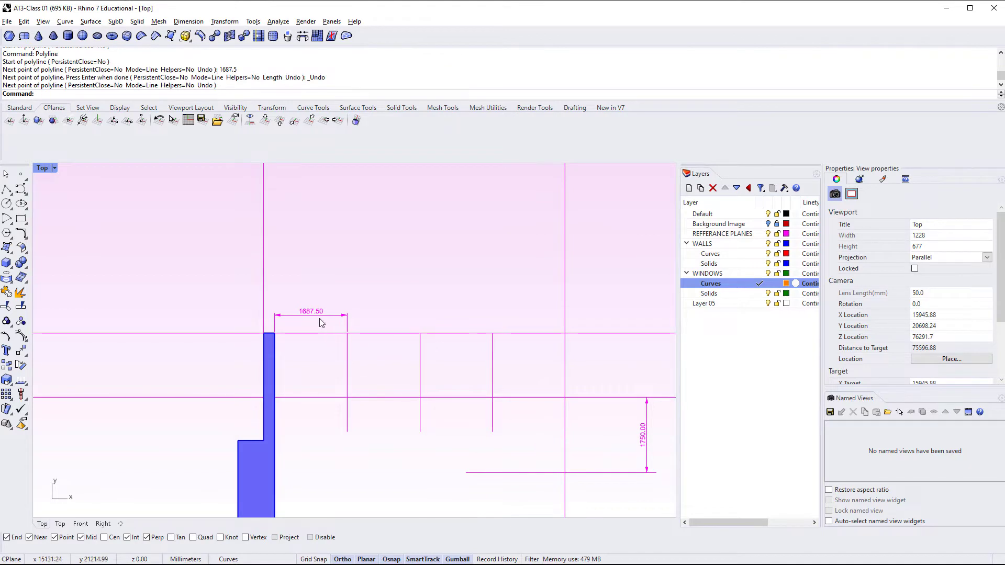
right_drag(320, 320, 224, 340)
key(Return)
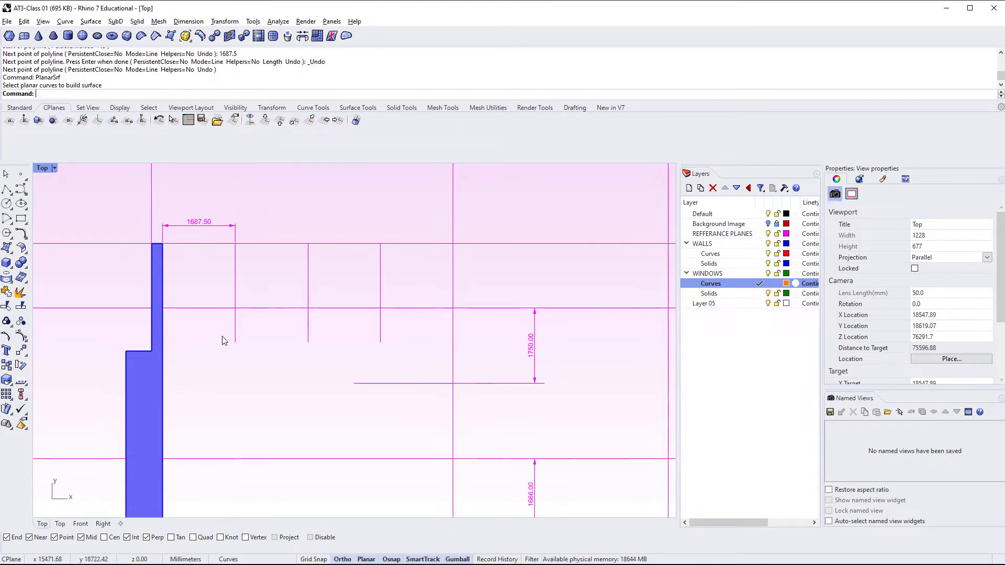
text(polyline)
key(Return)
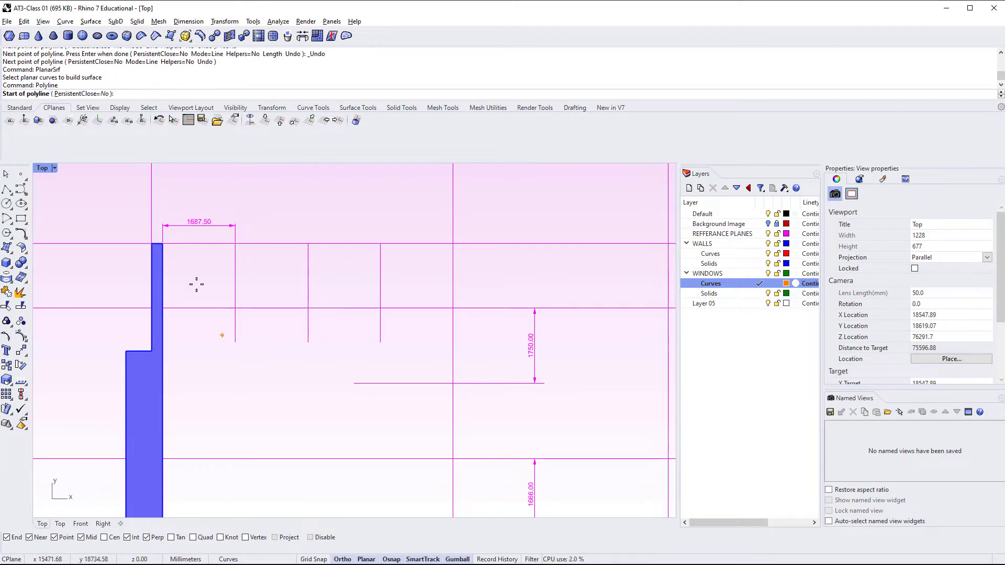
scroll(284, 269, up, 2)
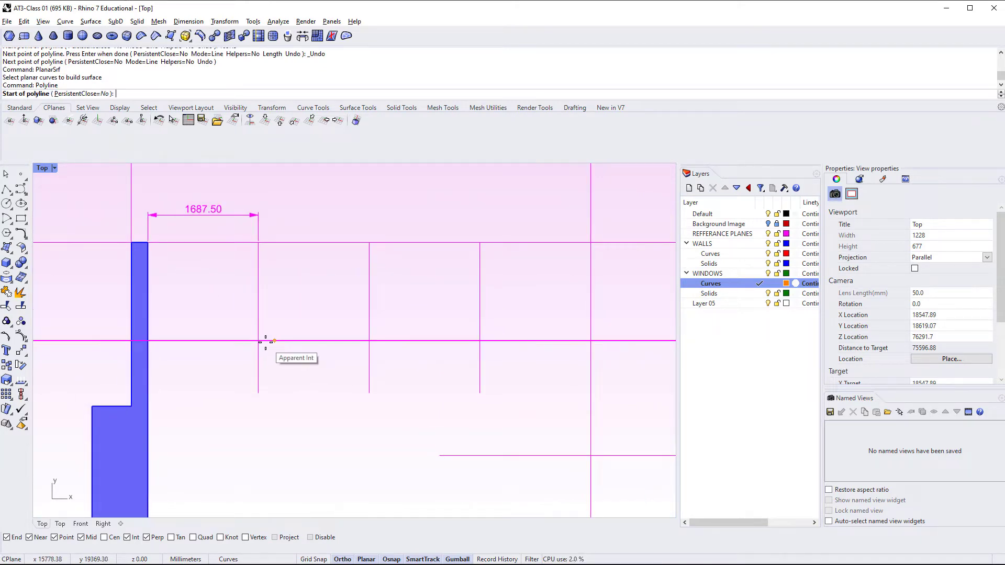
click(264, 342)
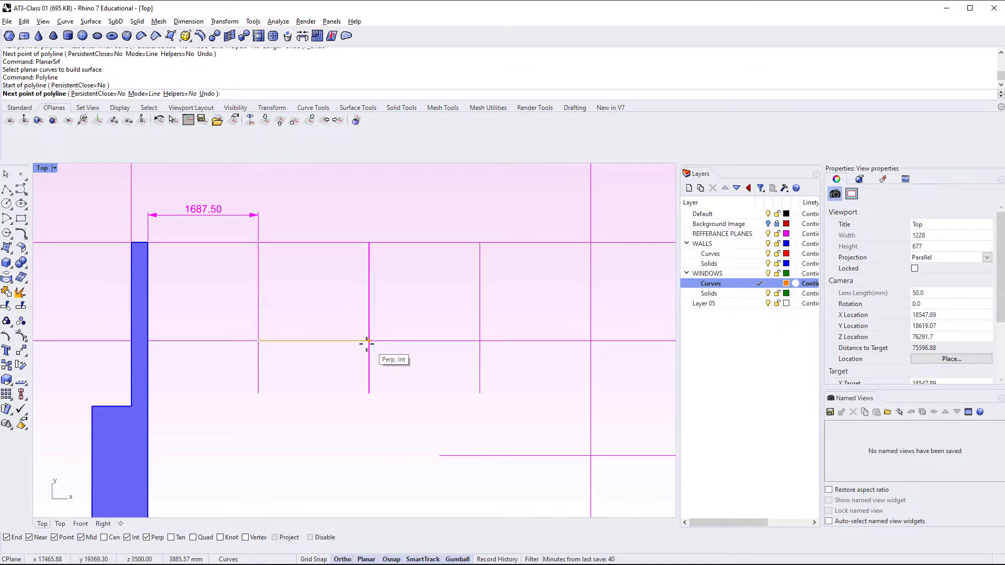
key(Escape)
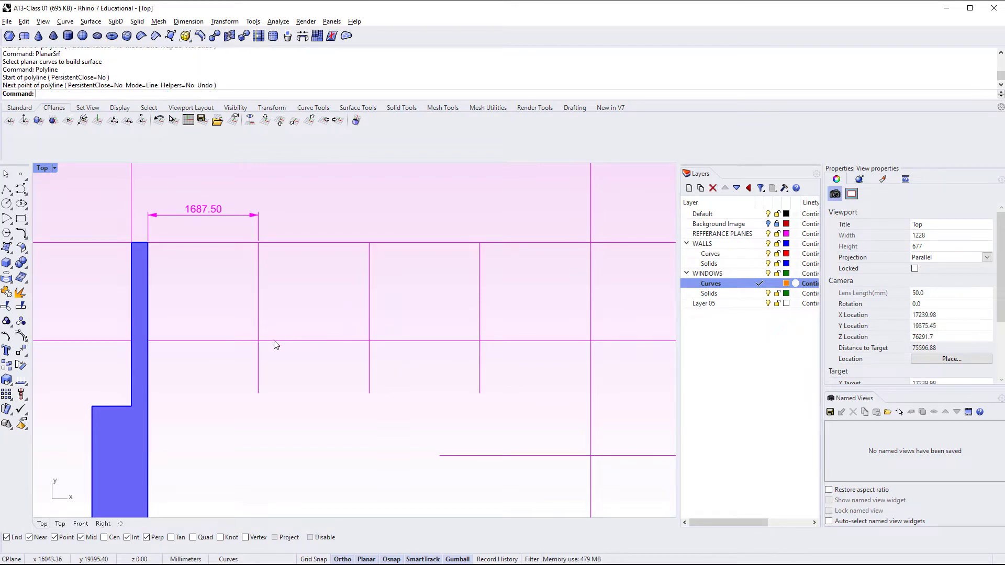
Check the span from the first vertical reference line to the wall face with a temporary polyline.
right_click(272, 345)
click(260, 344)
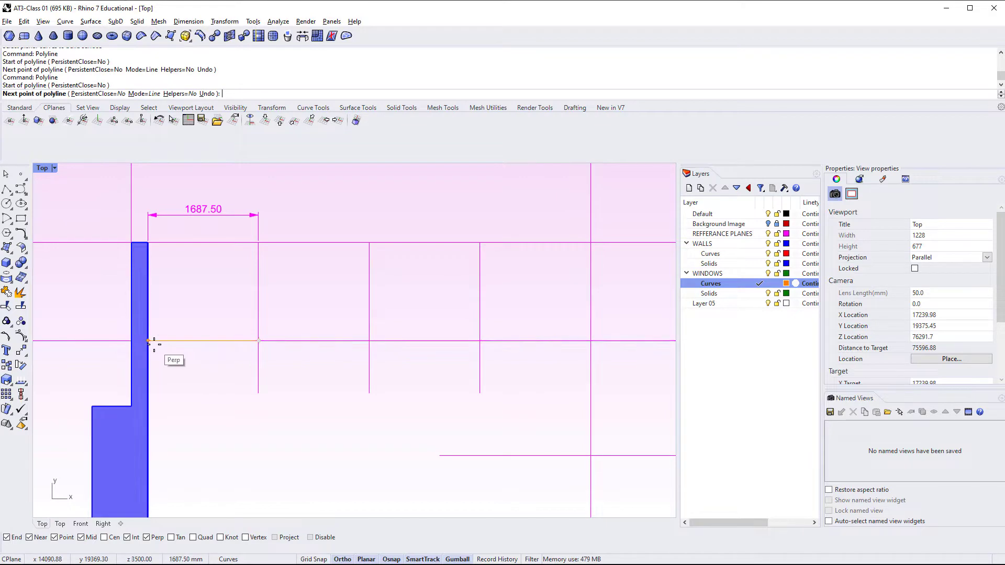
key(Escape)
Check the spacing between the first and second vertical reference lines with a temporary polyline along the horizontal reference line.
scroll(214, 335, down, 6)
right_drag(269, 380, 236, 378)
scroll(216, 358, up, 6)
scroll(308, 413, down, 2)
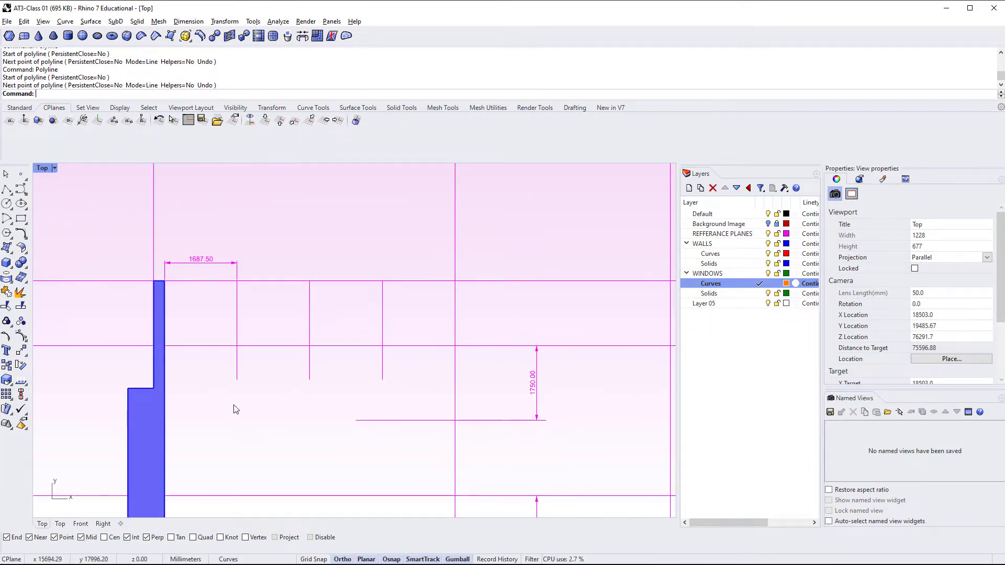
right_drag(261, 418, 256, 401)
scroll(287, 376, up, 4)
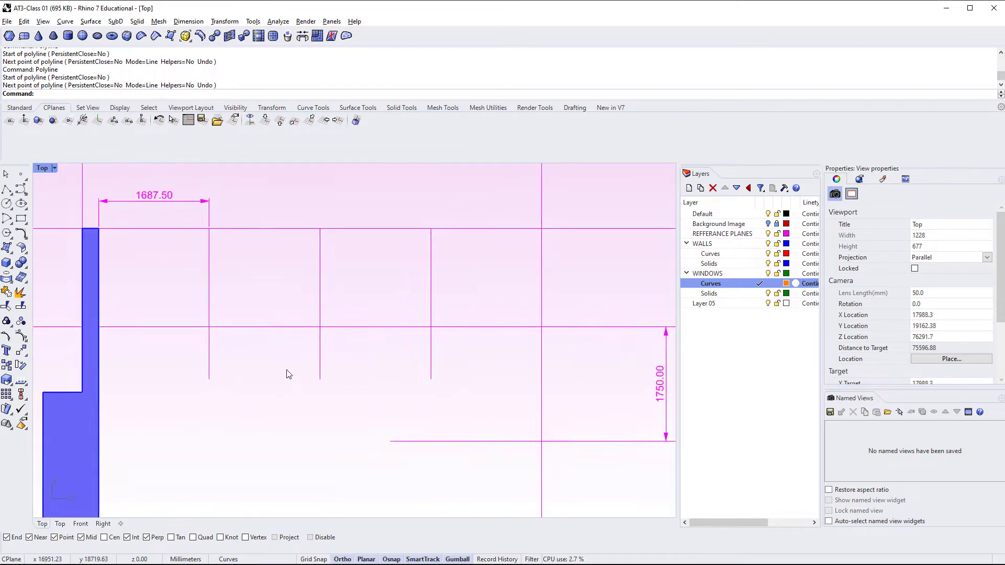
right_drag(285, 369, 271, 399)
right_click(271, 399)
click(196, 356)
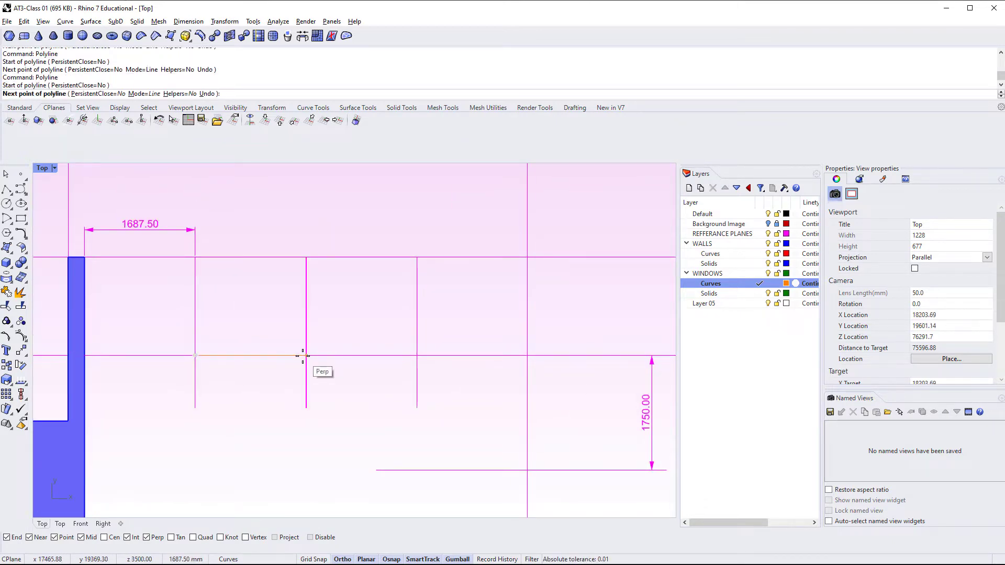
key(Escape)
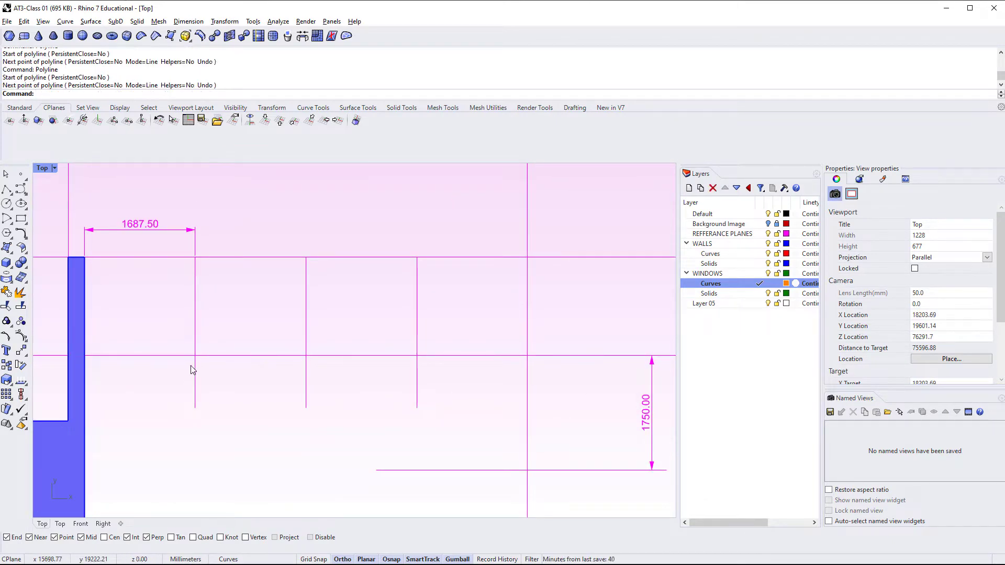
right_drag(337, 403, 334, 382)
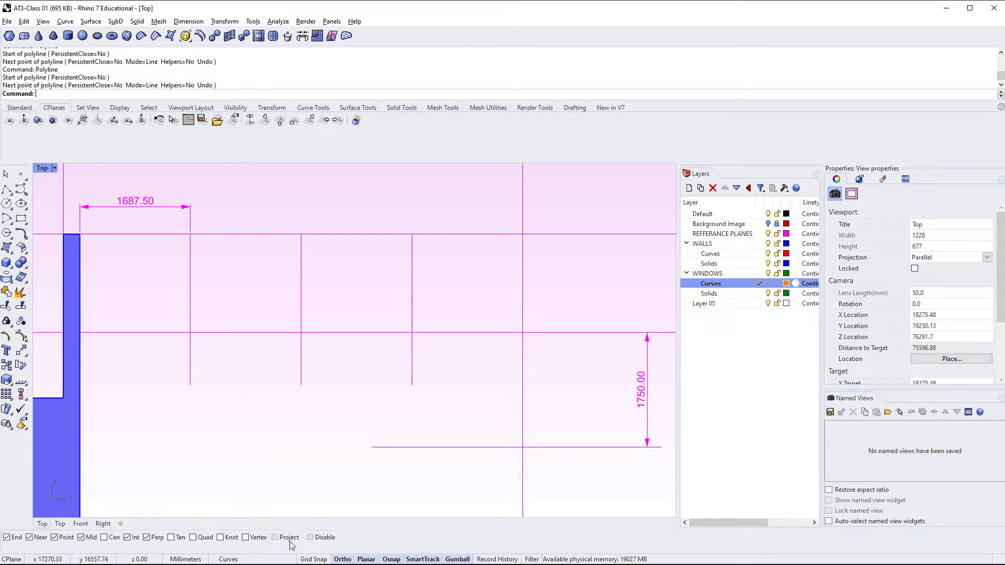
Turn on projected object snapping and start a polyline beside the divided window frame, aligned with its upper edge.
click(289, 538)
scroll(246, 453, down, 2)
right_drag(231, 457, 68, 364)
scroll(168, 366, down, 14)
right_drag(440, 428, 390, 399)
scroll(391, 399, up, 6)
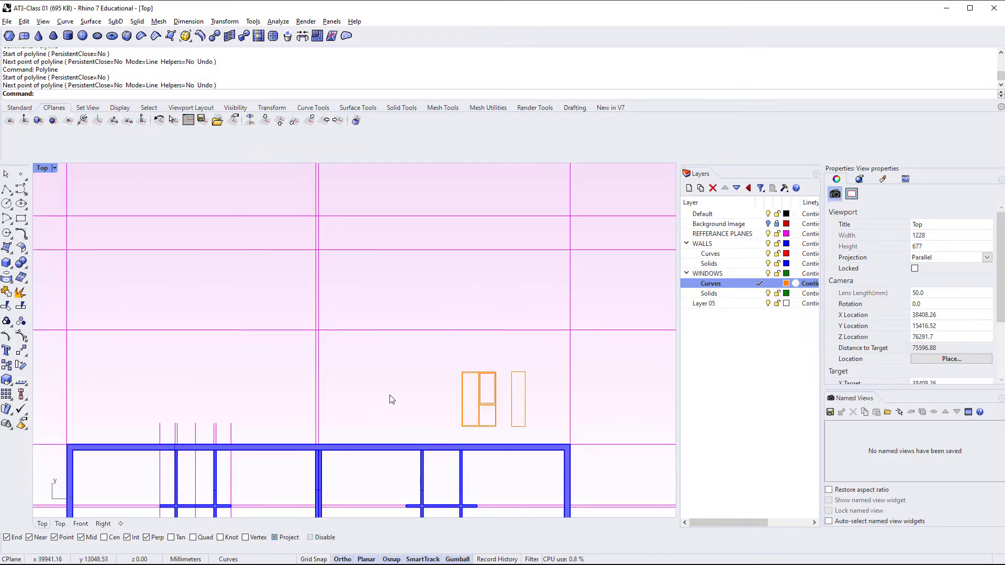
text(olyline)
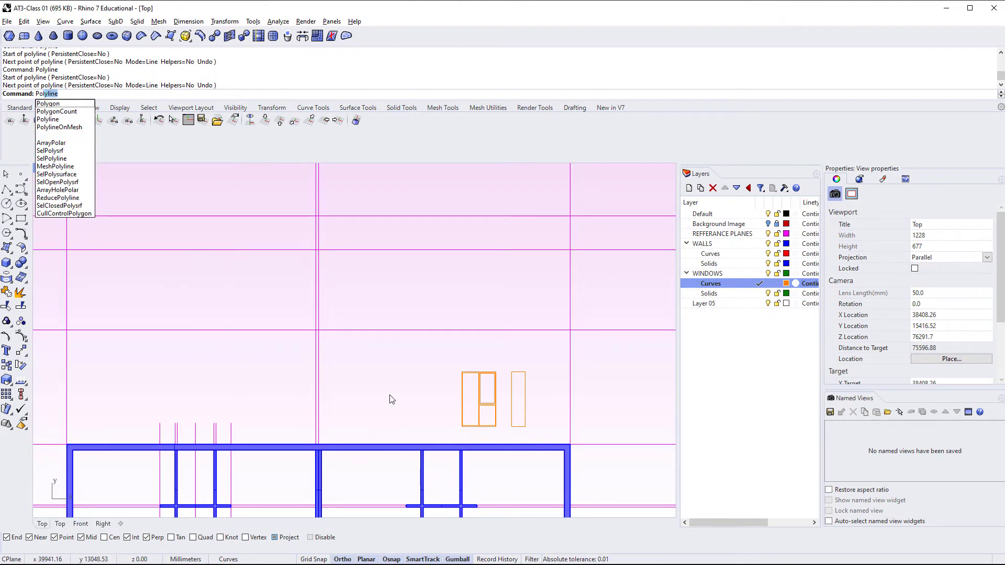
key(Return)
scroll(476, 399, up, 2)
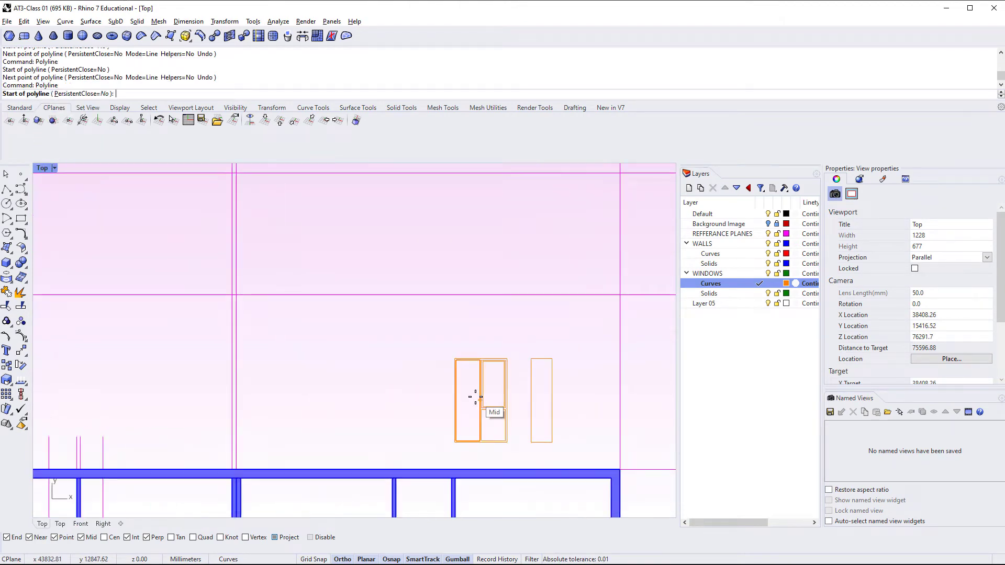
click(433, 359)
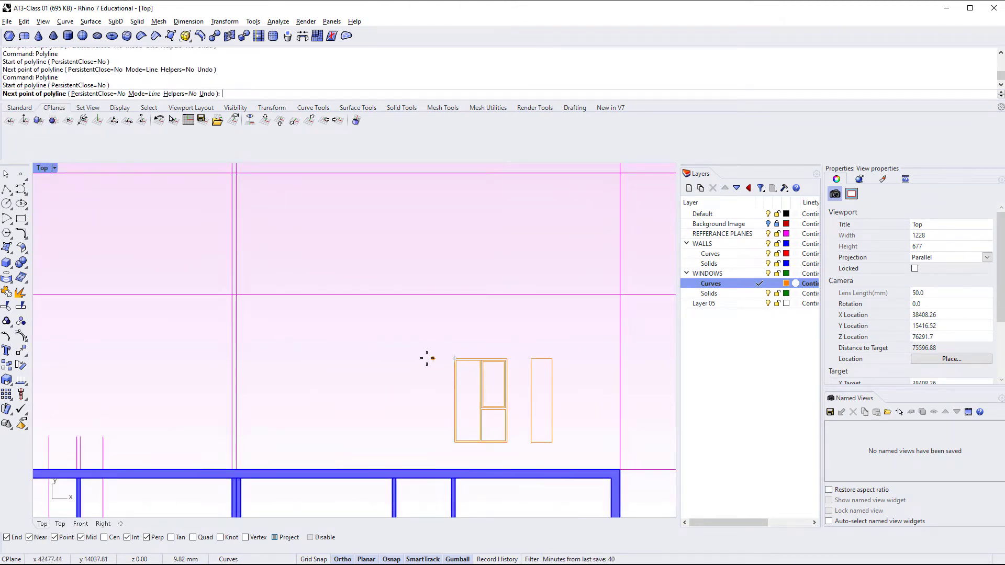
Try a 1687.5 mm horizontal first segment away from the window frame and undo it.
text(168)
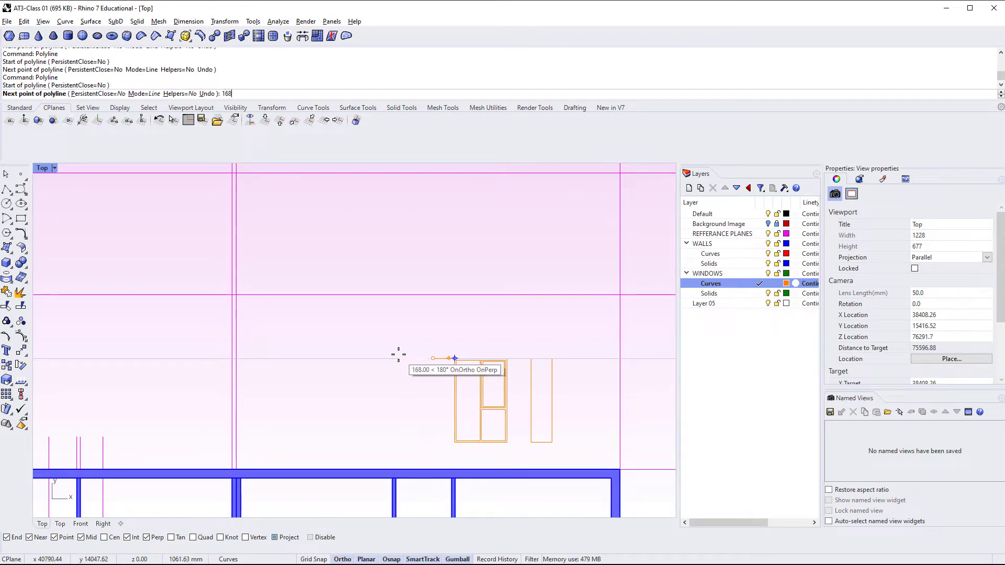
text(7.5)
key(Return)
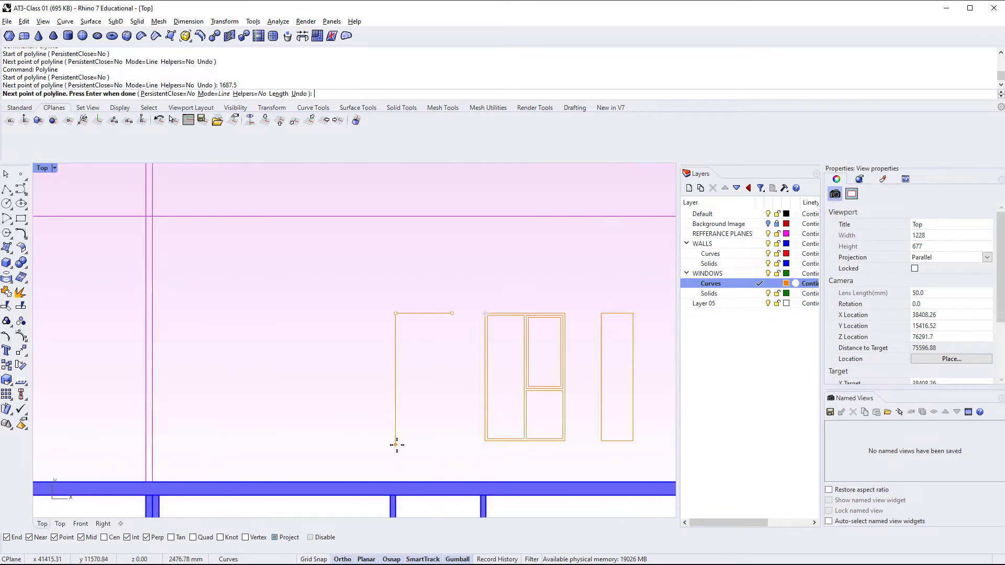
scroll(394, 448, up, 3)
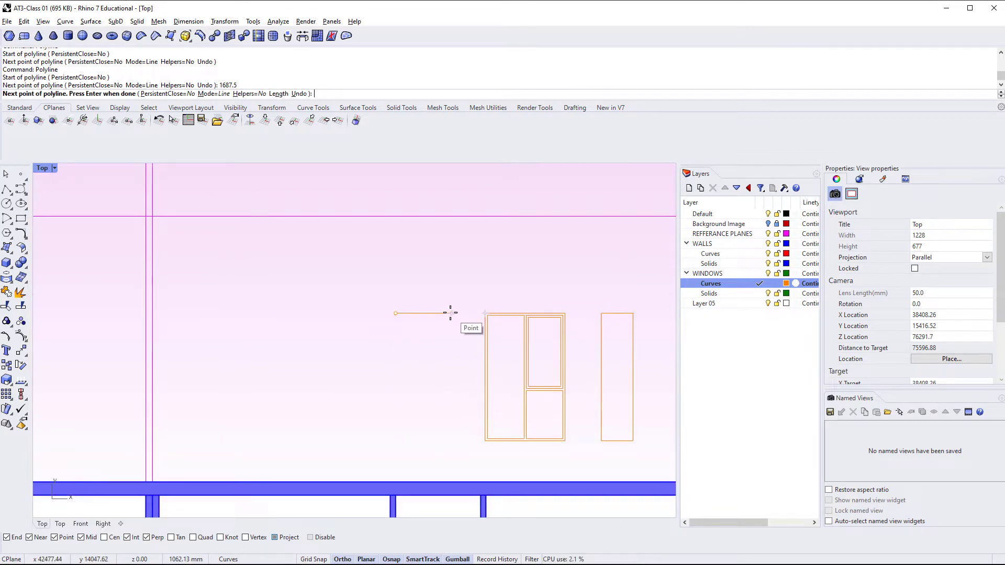
key(ctrl+z)
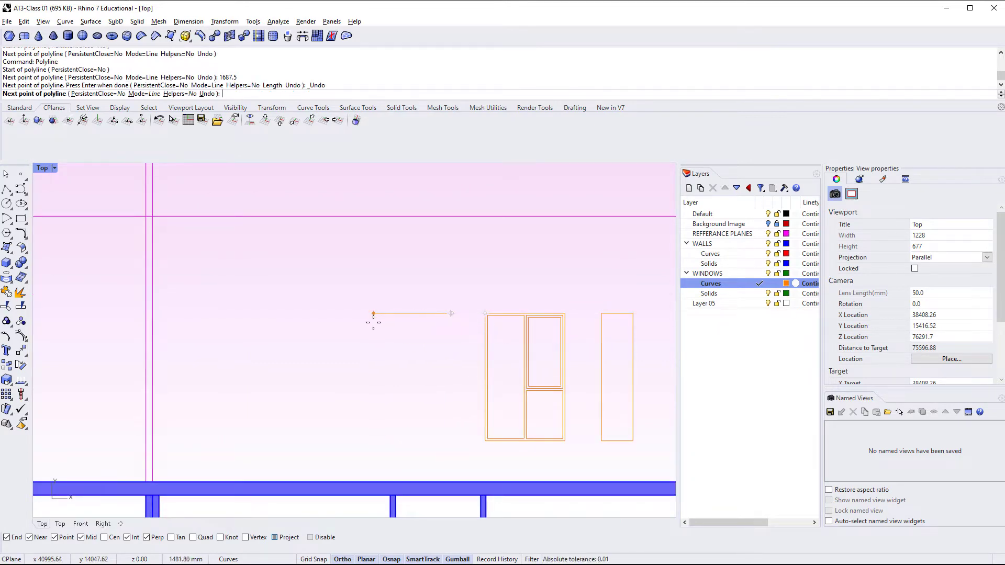
Draw the polyline as a closed window rectangle 1687 mm wide and 2400 mm high.
text(1687)
key(Return)
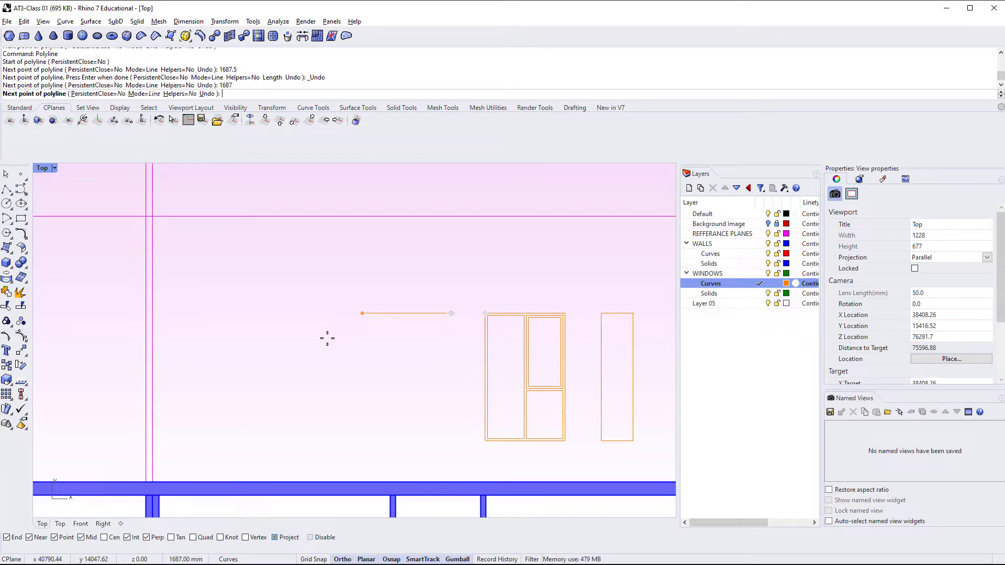
click(340, 374)
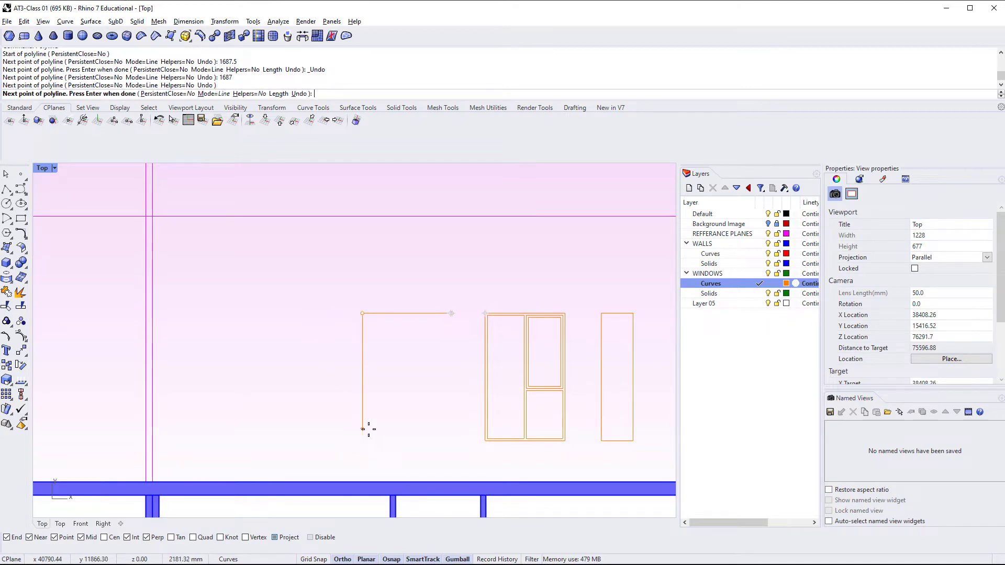
text(2400)
key(Return)
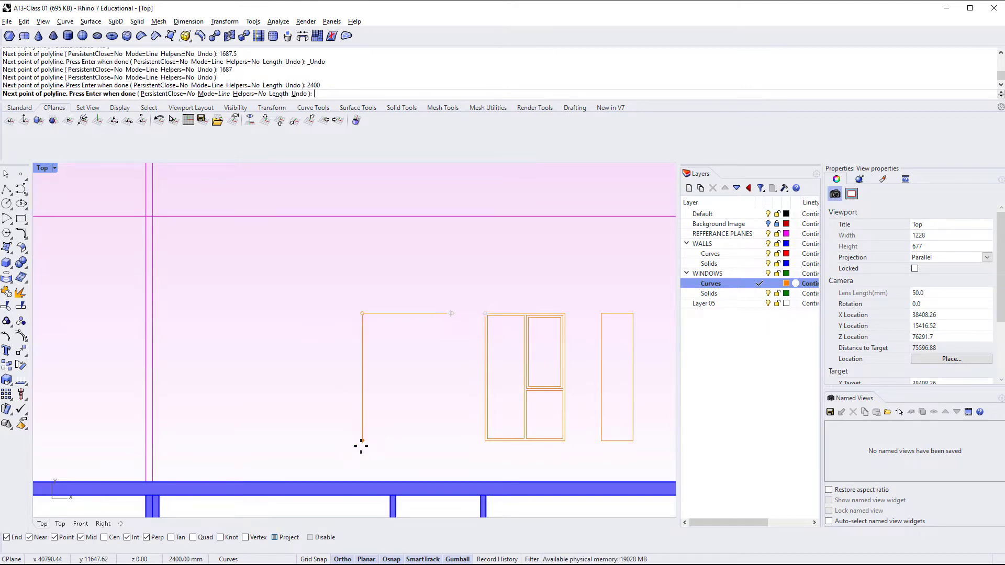
click(366, 453)
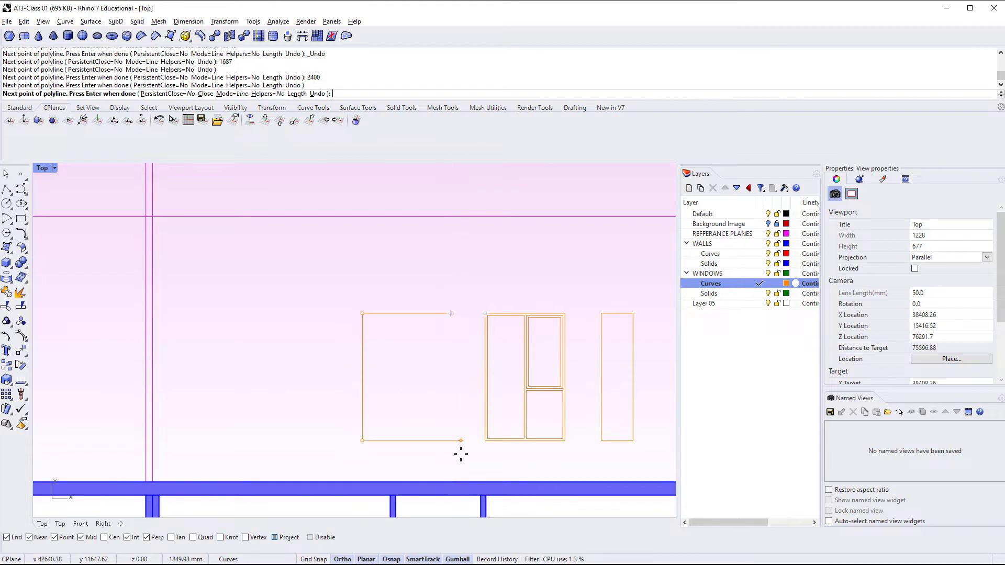
click(455, 446)
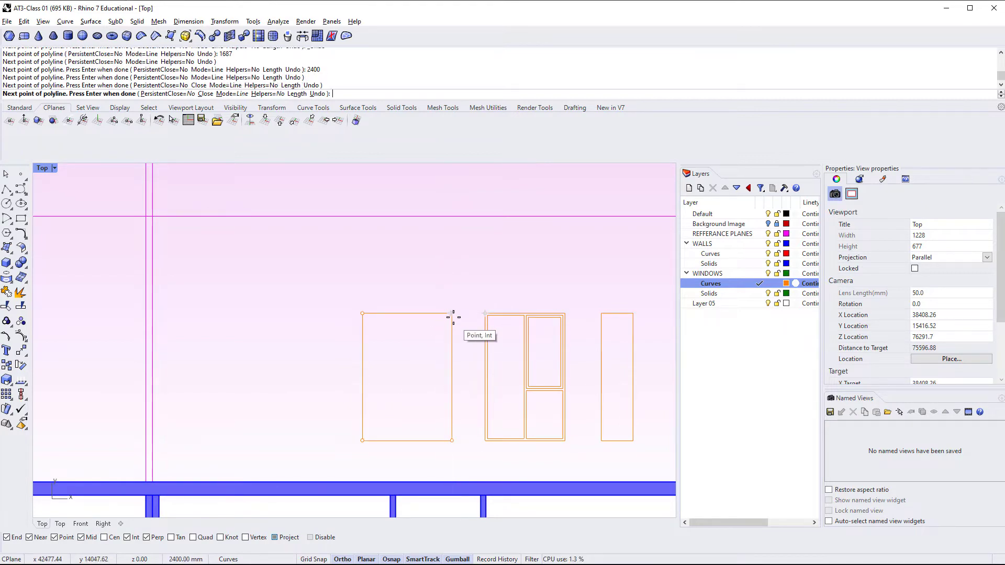
click(453, 315)
Offset the new window rectangle 40 mm inward.
scroll(408, 361, up, 5)
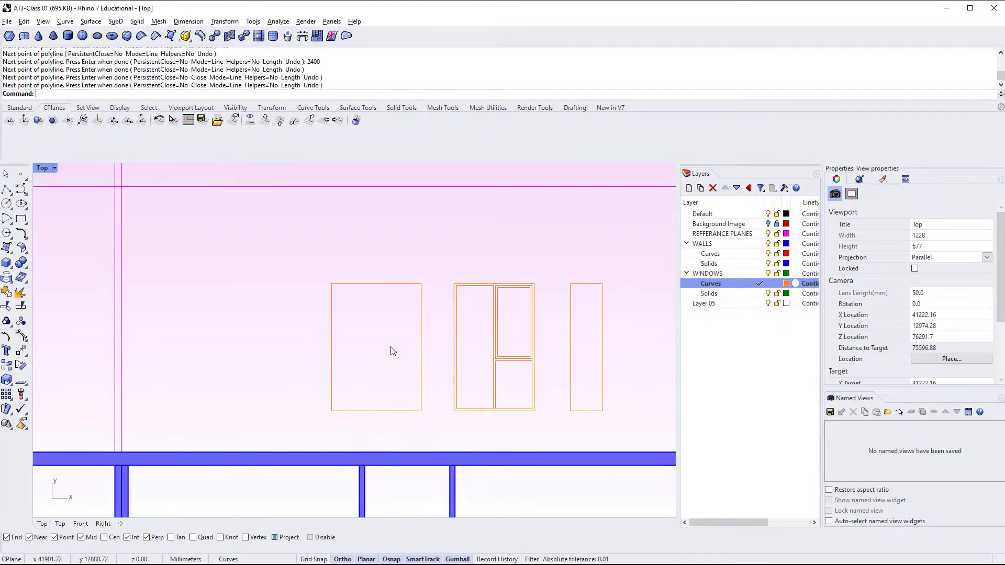
click(421, 354)
text(Offset)
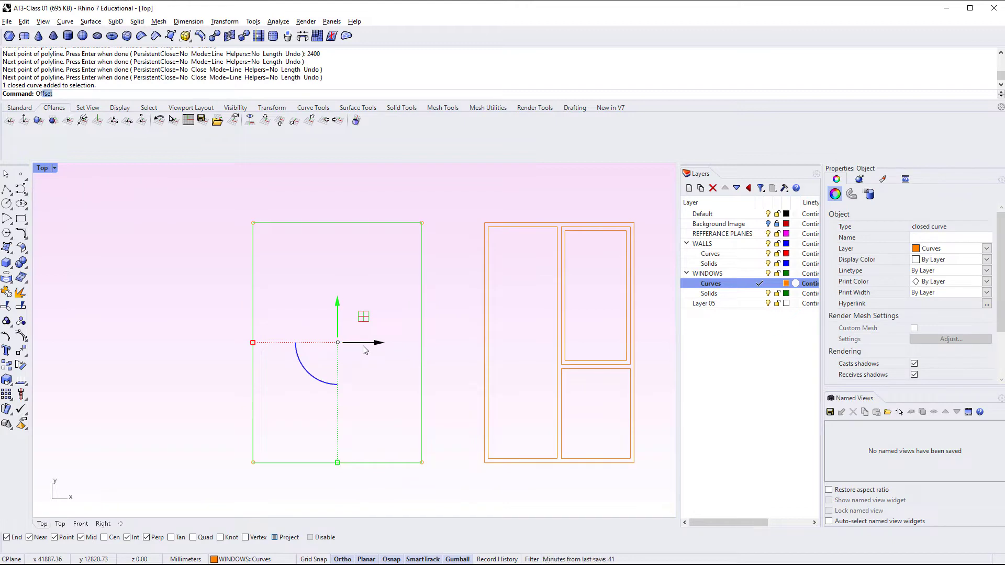
key(Return)
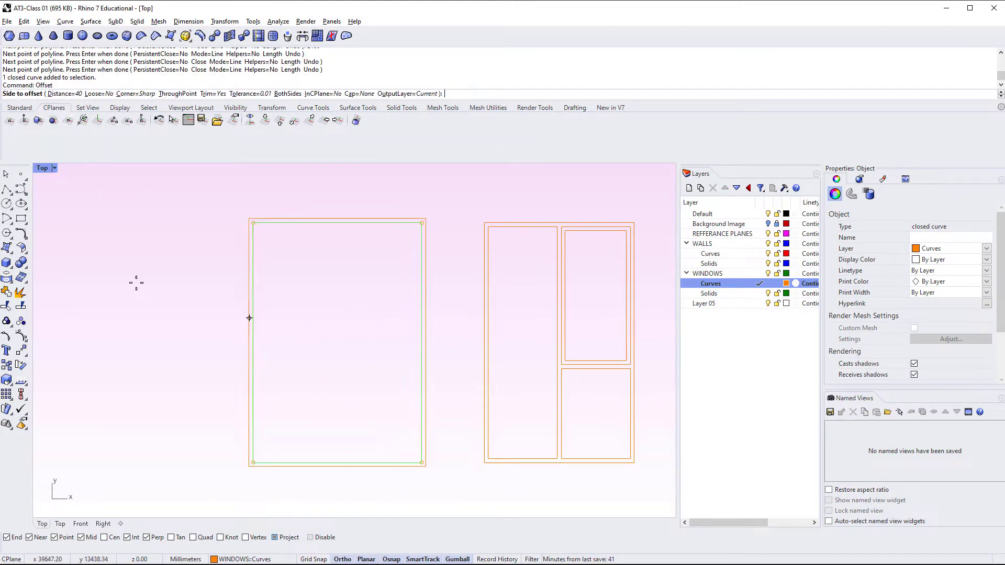
click(307, 275)
right_drag(330, 353, 256, 340)
click(316, 362)
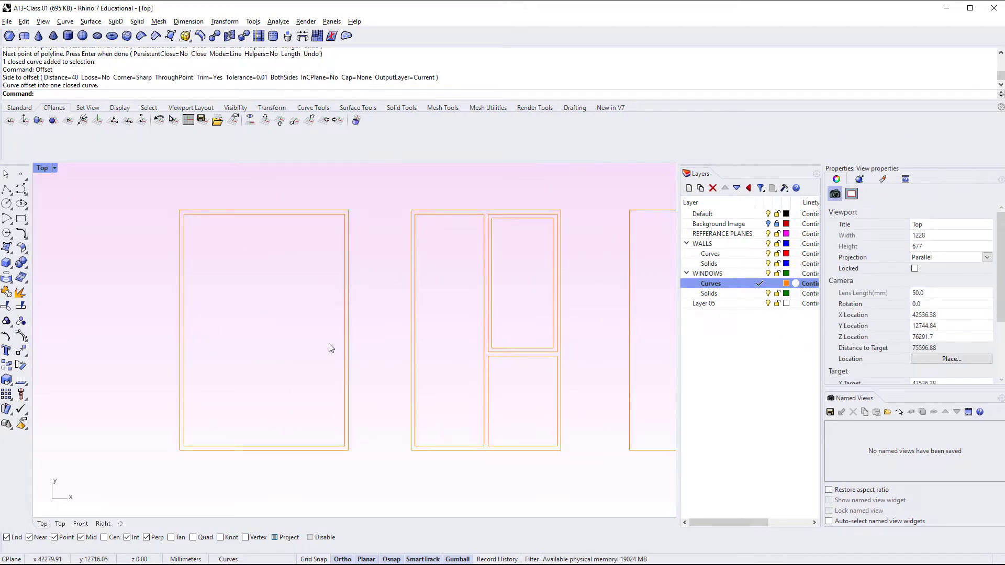
Switch to the Perspective view and extrude the rectangle and its inner offset together by 40 mm as a solid window frame.
key(ctrl+F4)
right_drag(430, 335, 183, 316)
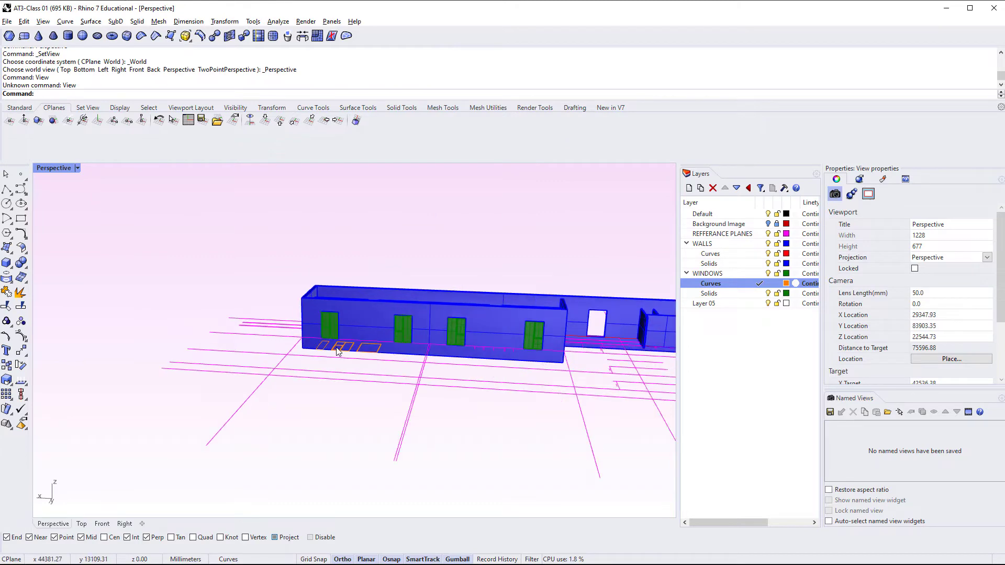
scroll(337, 351, up, 10)
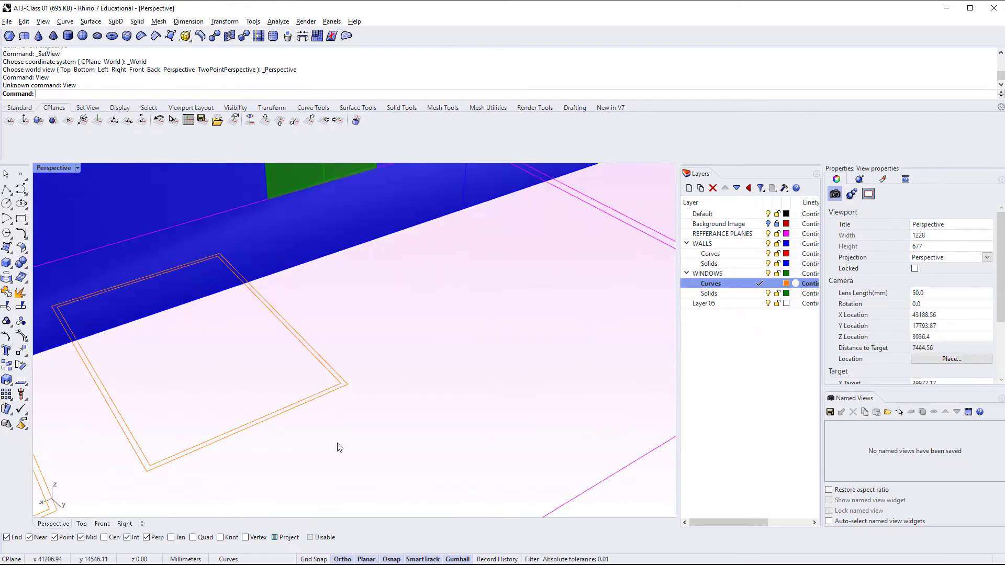
scroll(338, 448, up, 1)
drag(376, 450, 319, 409)
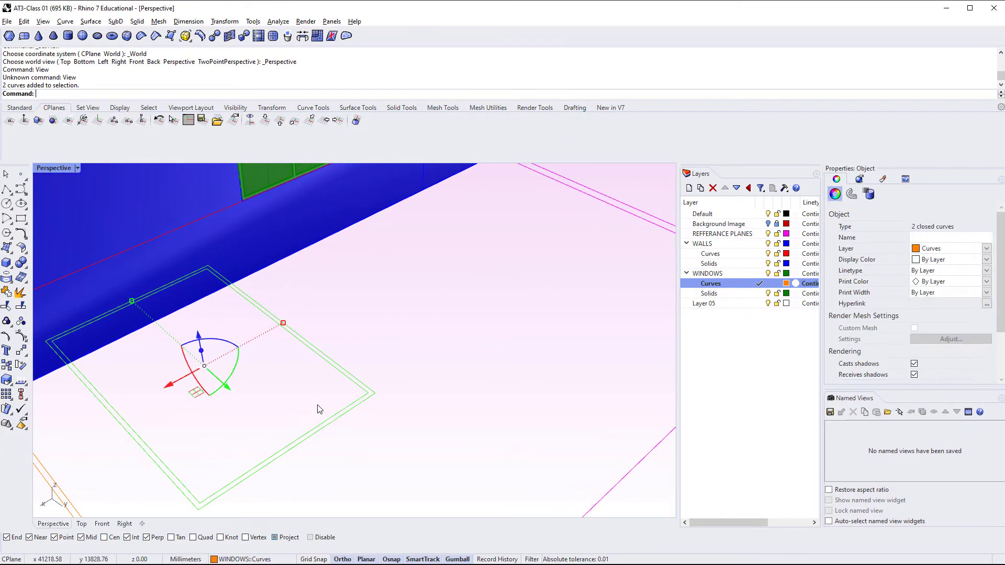
text(extrudecrv)
key(Return)
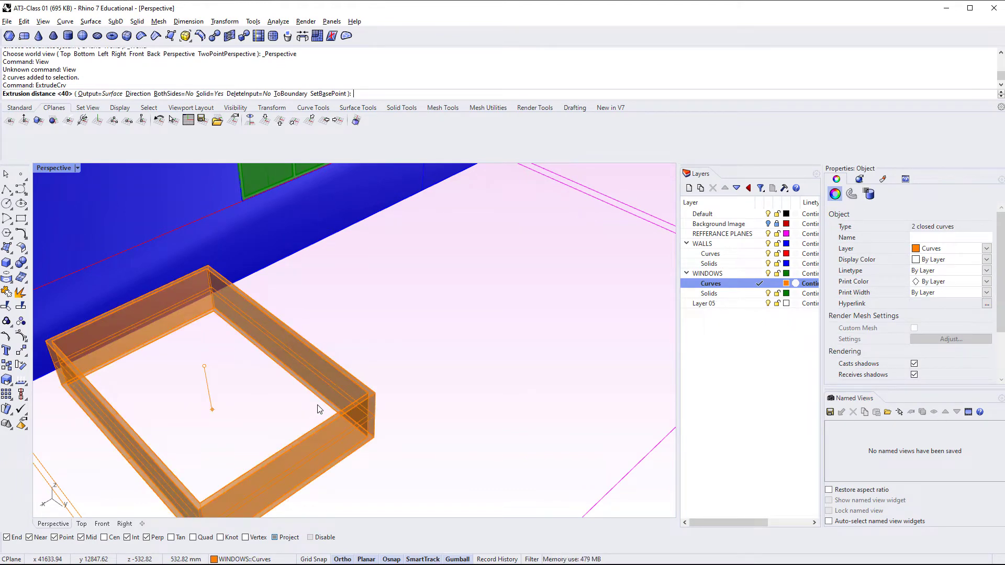
key(Return)
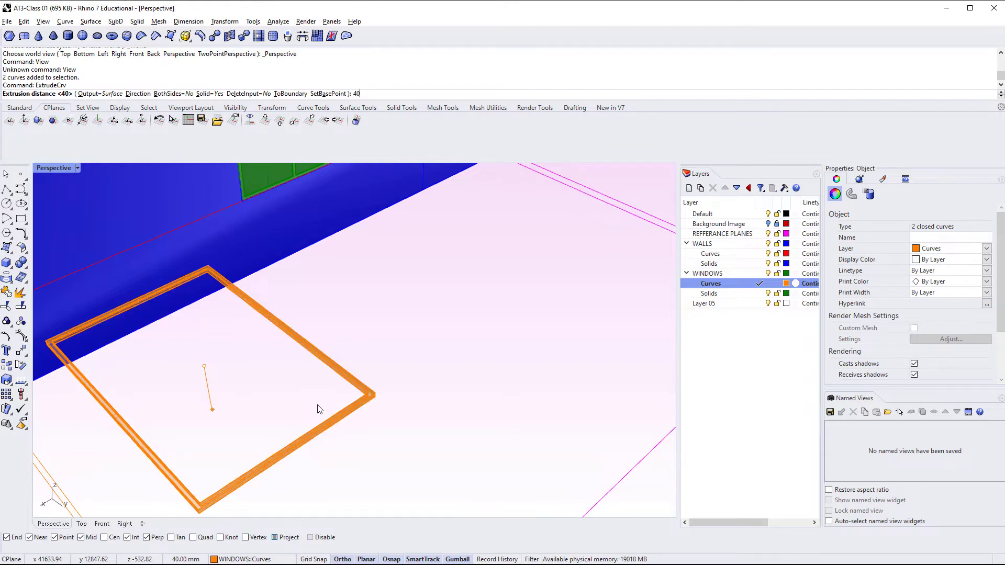
right_drag(319, 409, 330, 268)
key(Escape)
scroll(329, 268, up, 3)
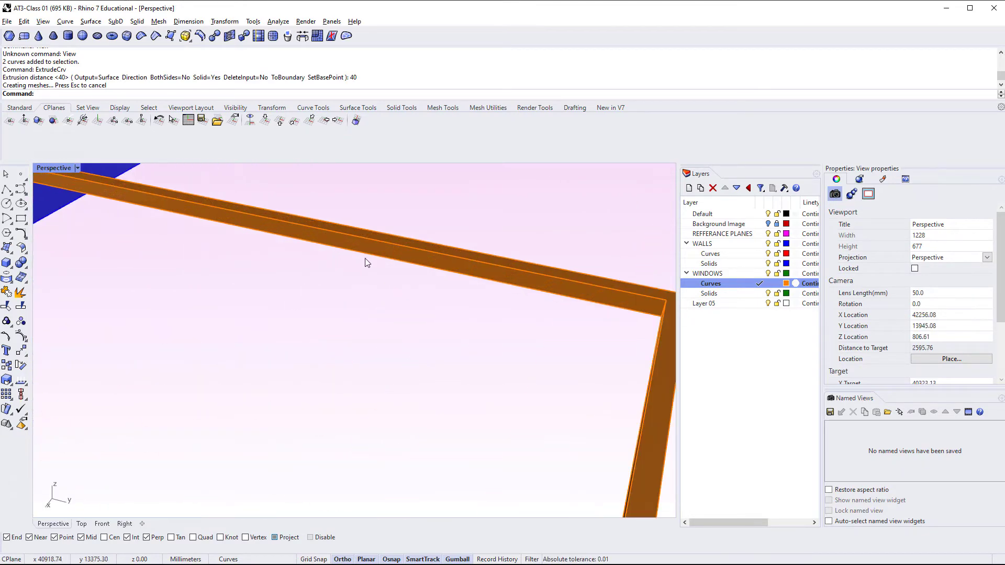
click(372, 260)
click(385, 272)
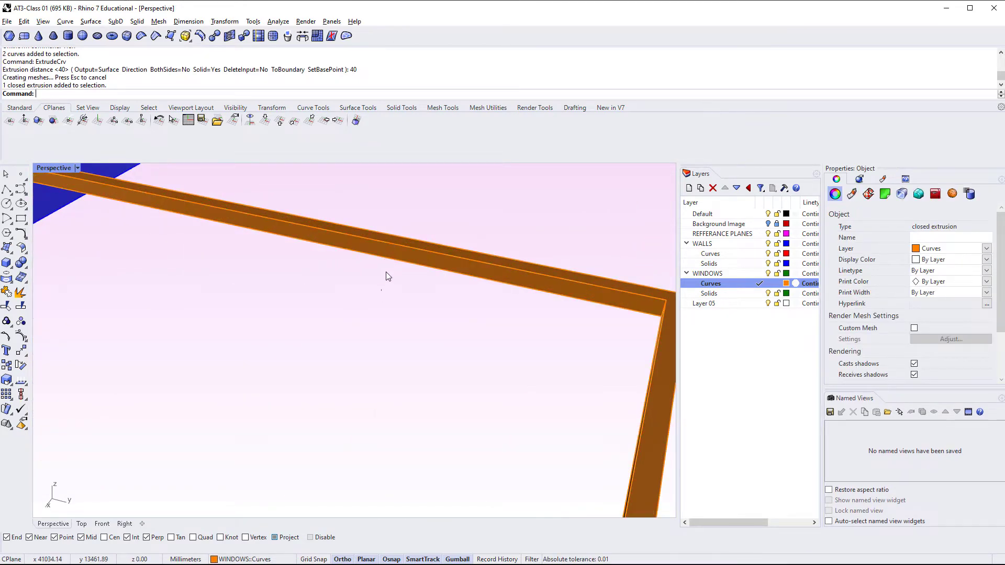
click(387, 262)
click(413, 289)
click(391, 262)
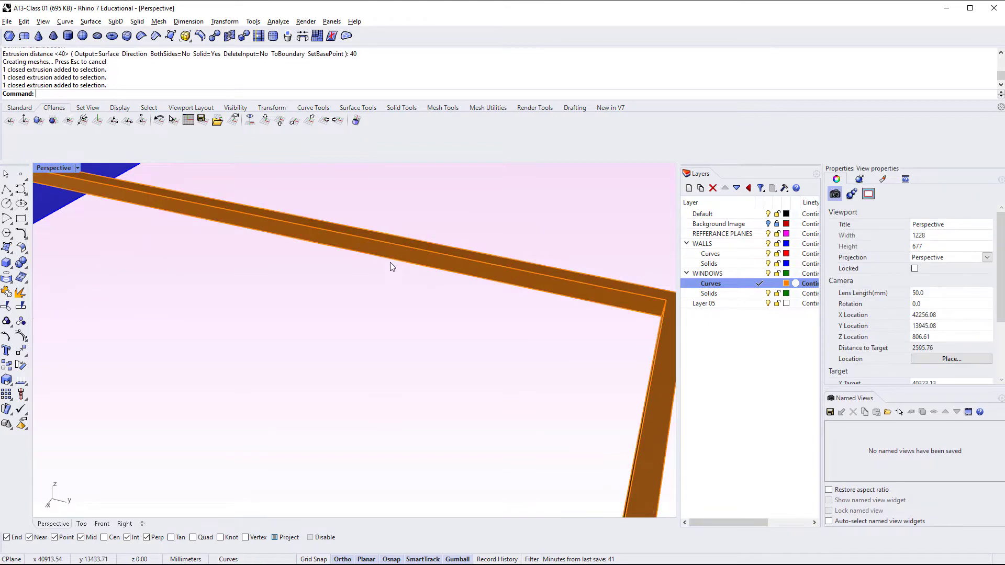
right_drag(310, 311, 328, 339)
click(329, 340)
click(361, 343)
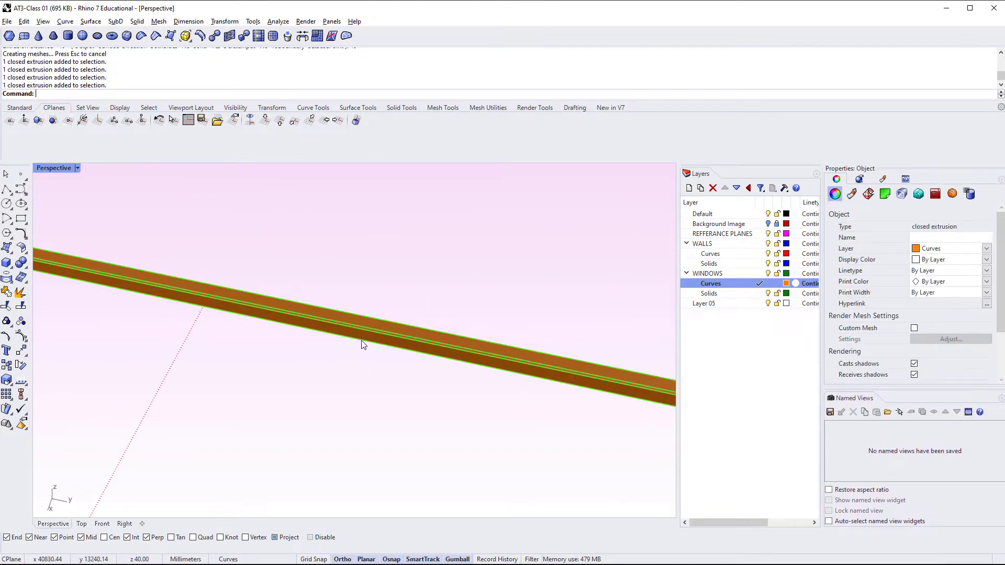
click(338, 371)
Create a planar surface from the inner rectangle curve of the new window frame to serve as the pane.
scroll(328, 376, down, 5)
click(389, 372)
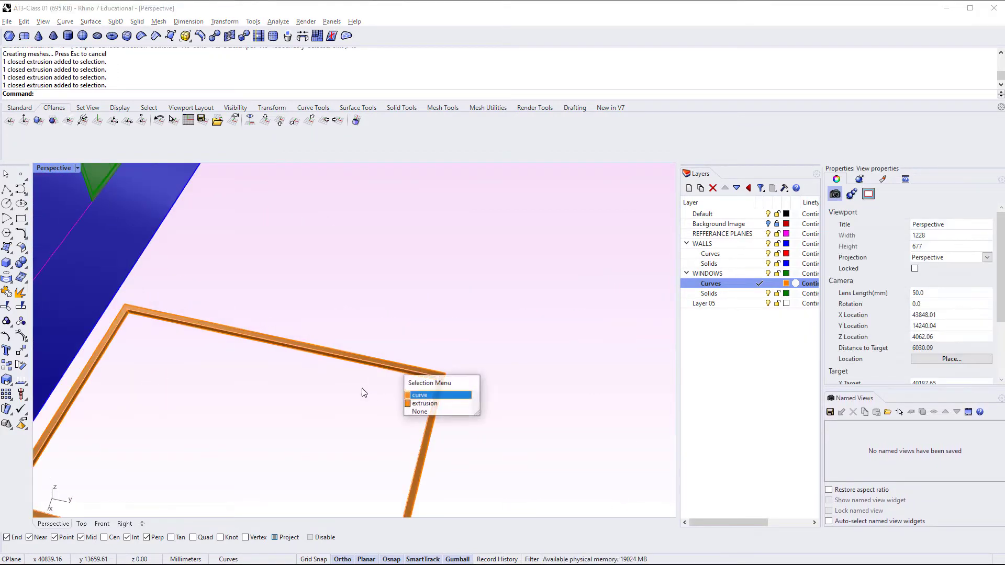
click(415, 404)
right_drag(414, 413, 395, 393)
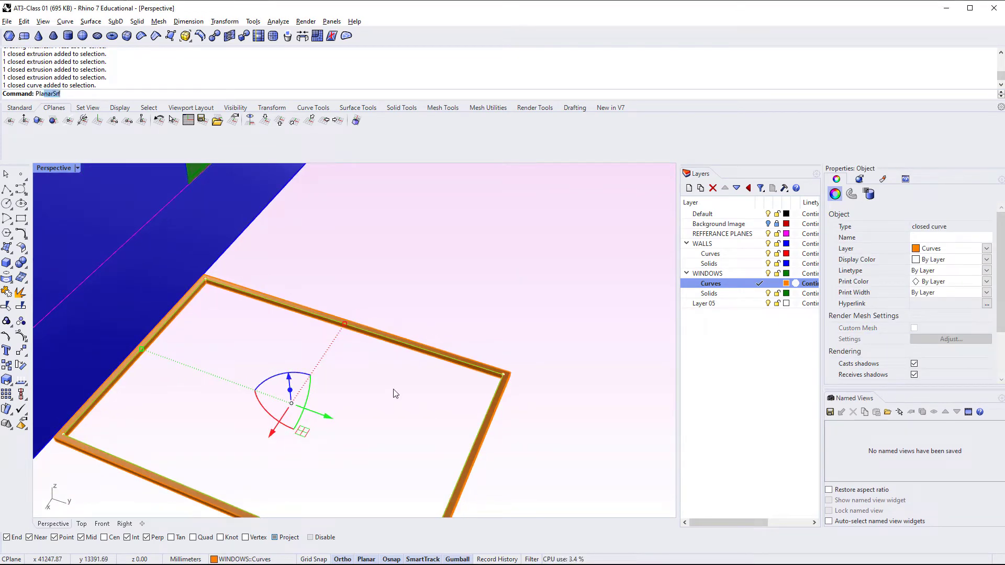
key(Return)
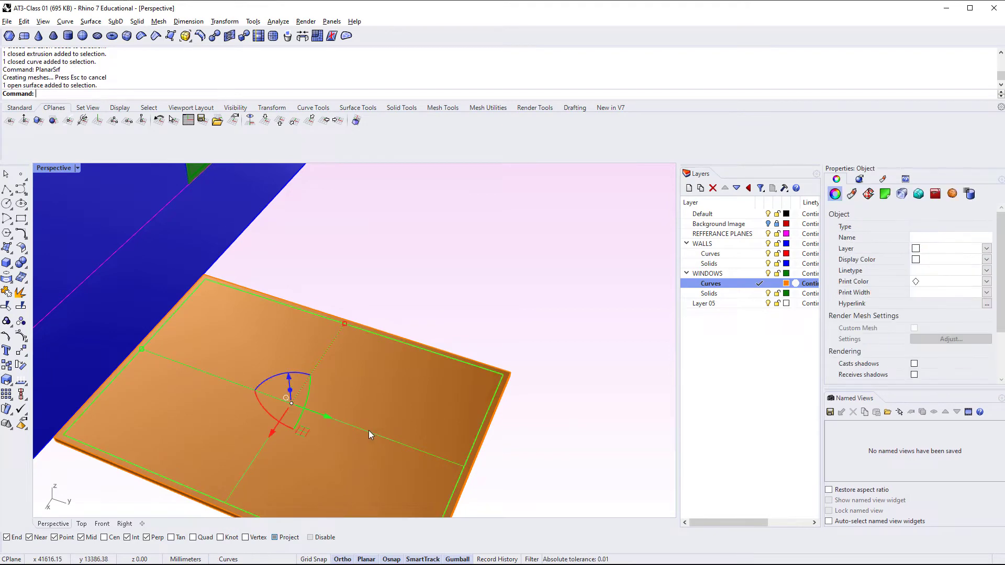
Move the pane surface 25 mm down along Z so it sits recessed within the frame.
right_drag(272, 364, 294, 278)
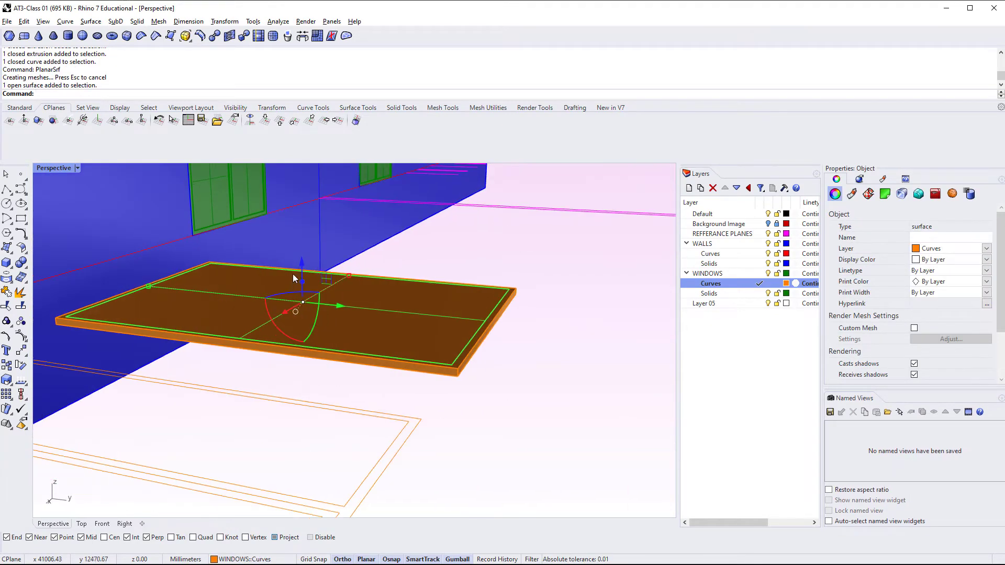
click(301, 268)
text(-)
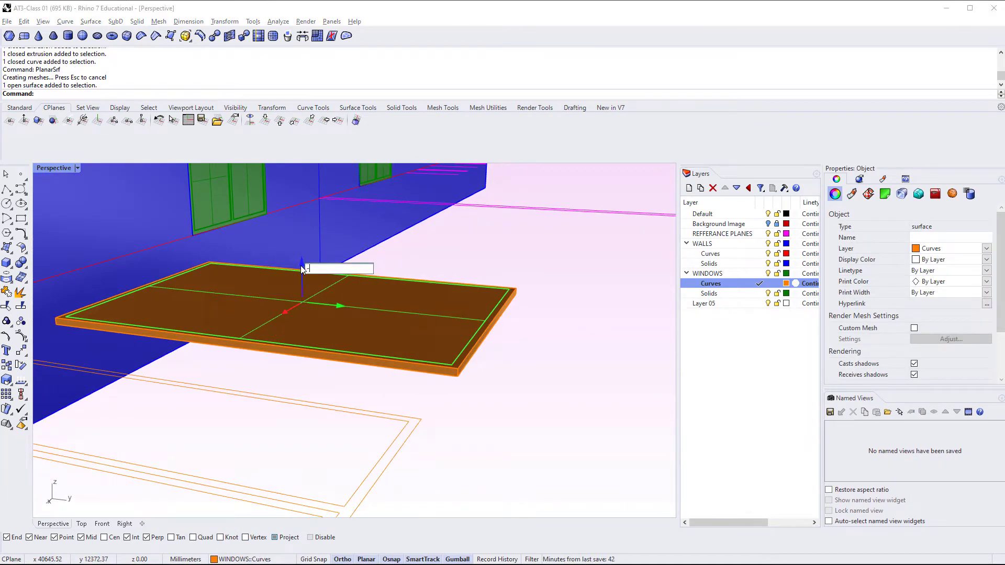
text(25)
key(Return)
key(Escape)
right_drag(302, 268, 327, 360)
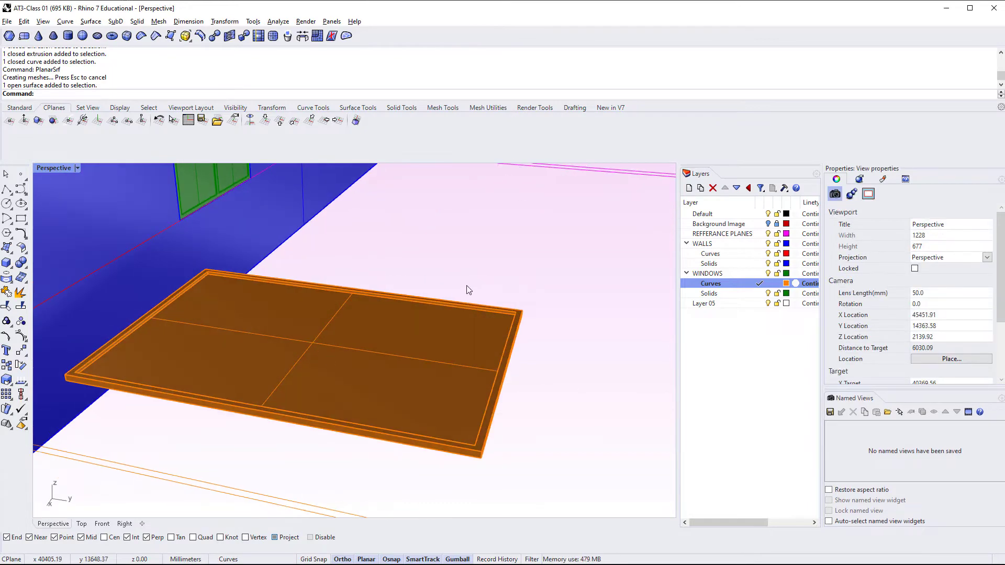
mouse_move(365, 403)
right_down()
mouse_move(413, 385)
mouse_move(399, 352)
mouse_move(402, 391)
mouse_move(413, 337)
mouse_move(372, 408)
right_up()
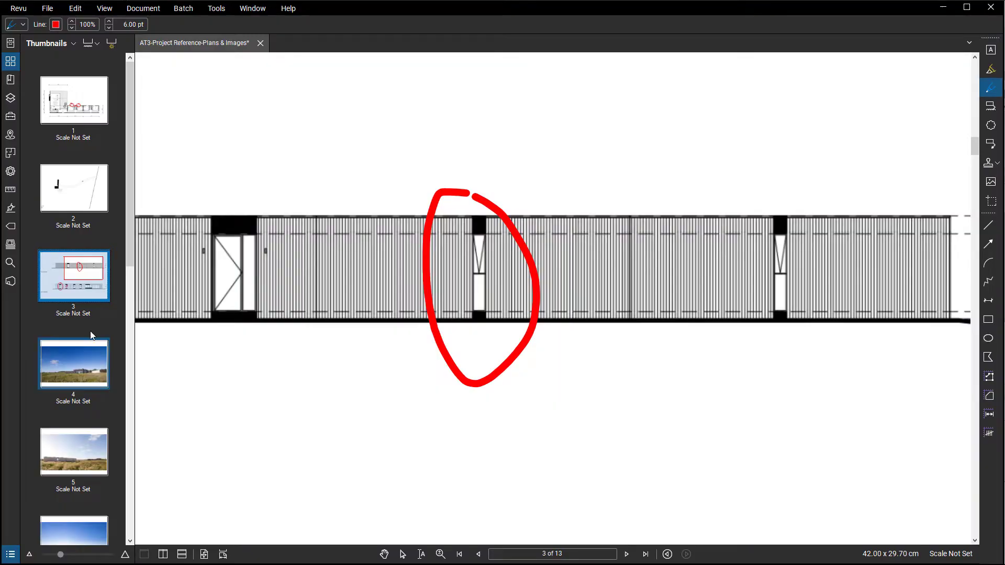
Browse the reference PDF to the deck photo on page 8 and examine the dark-framed corner glazing up close.
click(100, 385)
scroll(553, 312, down, 5)
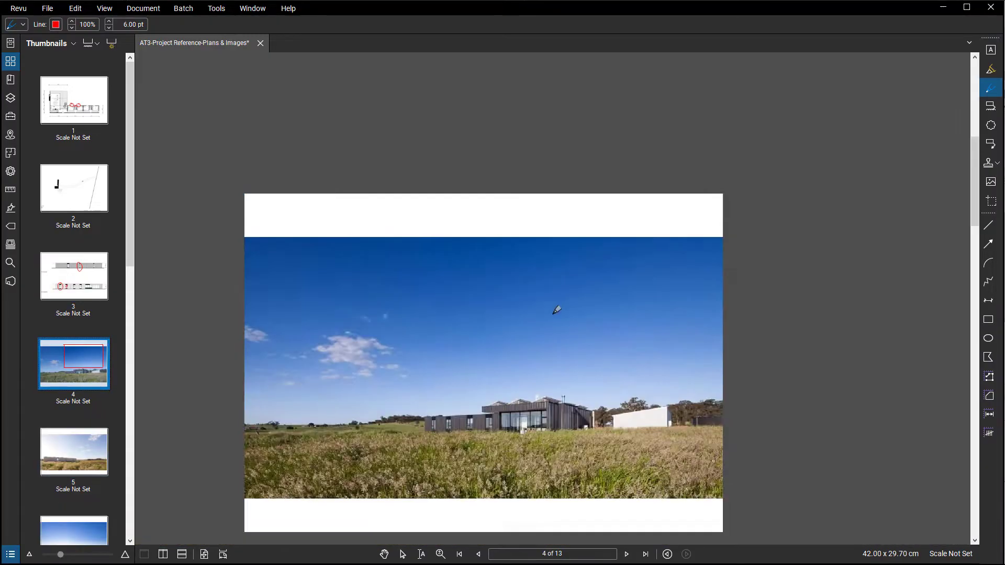
scroll(556, 381, up, 10)
scroll(555, 381, up, 2)
scroll(77, 264, down, 8)
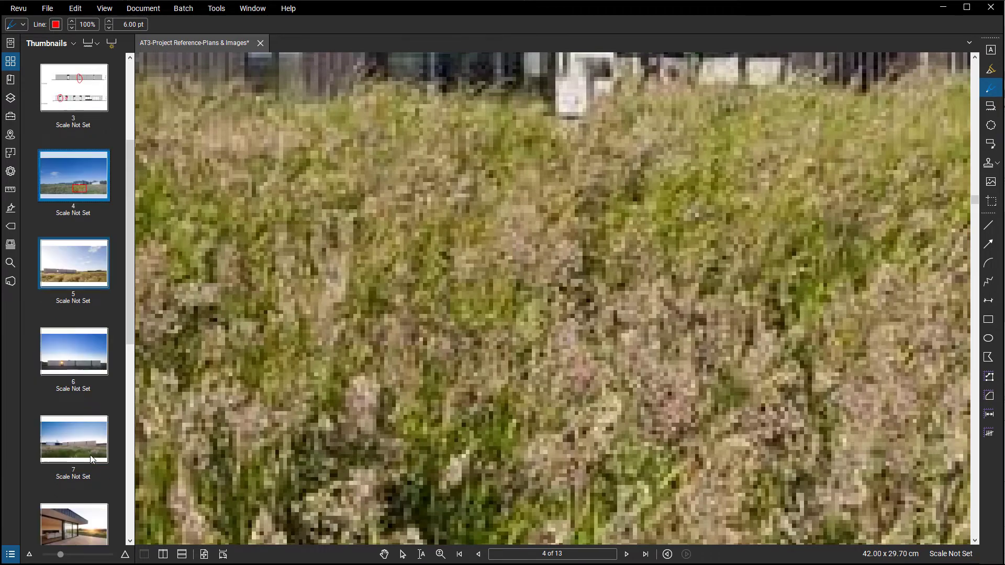
click(80, 135)
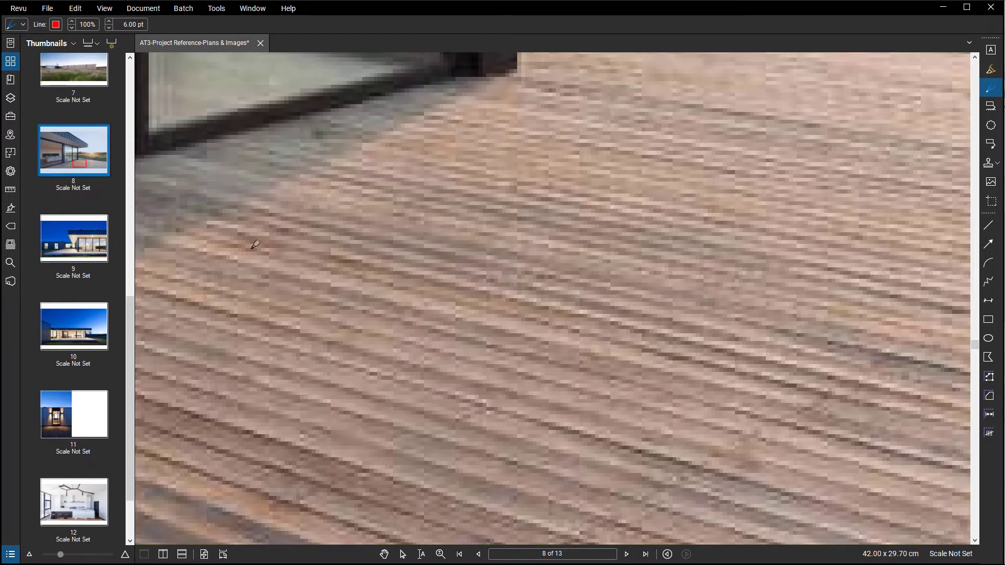
scroll(361, 264, up, 3)
scroll(370, 235, down, 2)
middle_drag(386, 235, 520, 542)
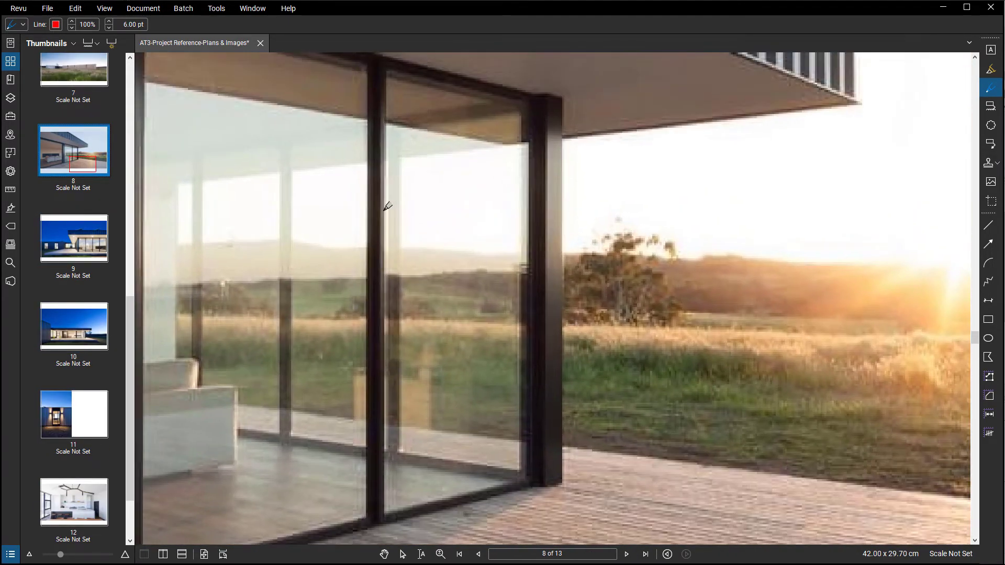
middle_drag(383, 204, 513, 114)
scroll(445, 451, up, 2)
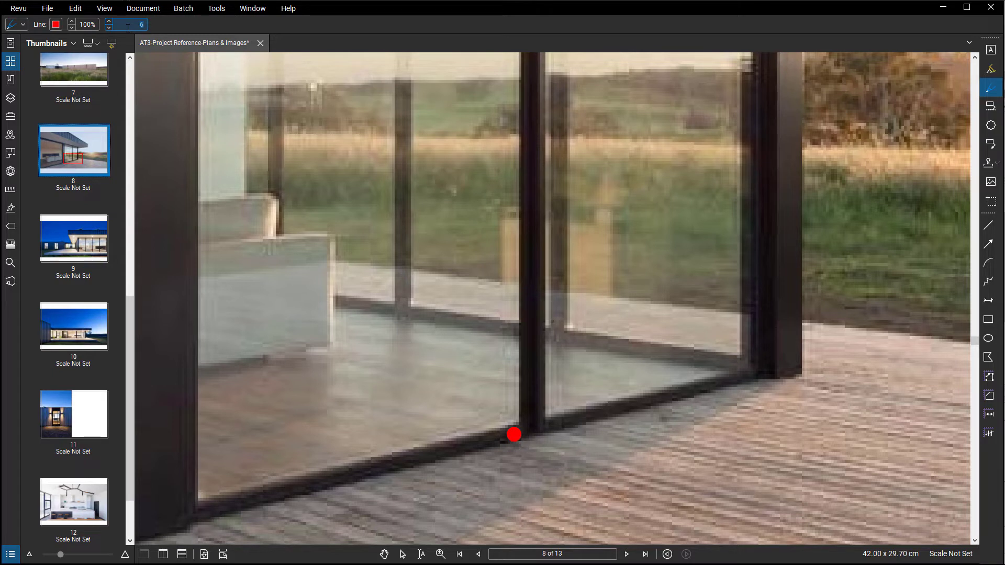
Set the pen line width to 1 pt and mark the glazed panels in the deck photo with small red crosses.
text(1)
key(Return)
scroll(567, 386, down, 3)
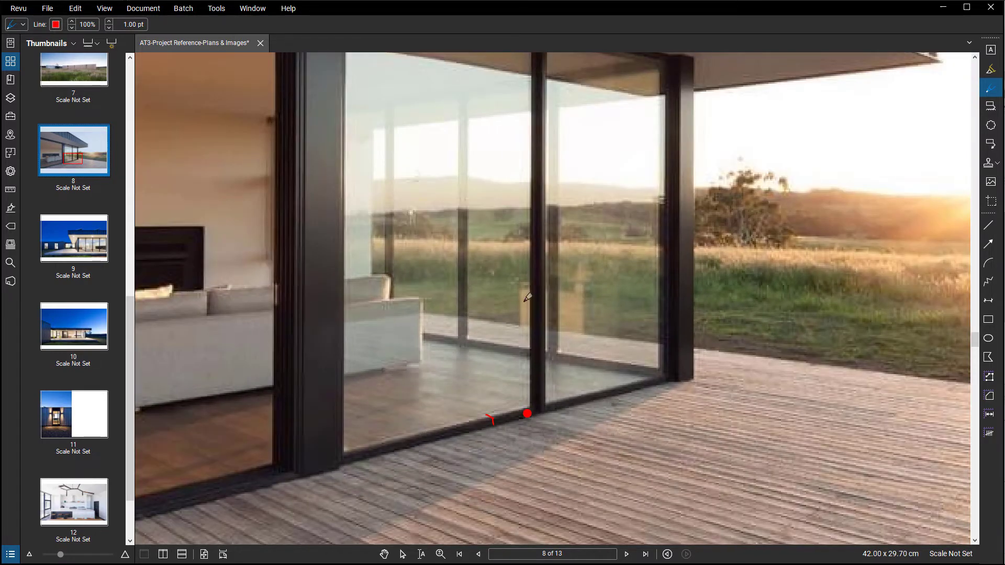
middle_drag(527, 235, 435, 315)
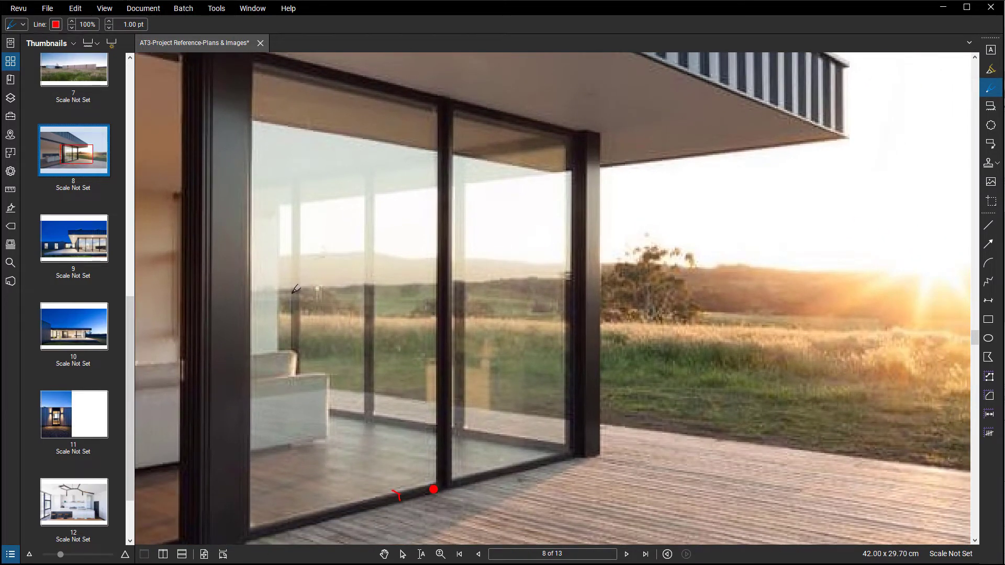
mouse_move(272, 261)
mouse_down()
mouse_move(287, 288)
mouse_move(266, 289)
mouse_up()
drag(321, 274, 334, 287)
drag(332, 273, 319, 292)
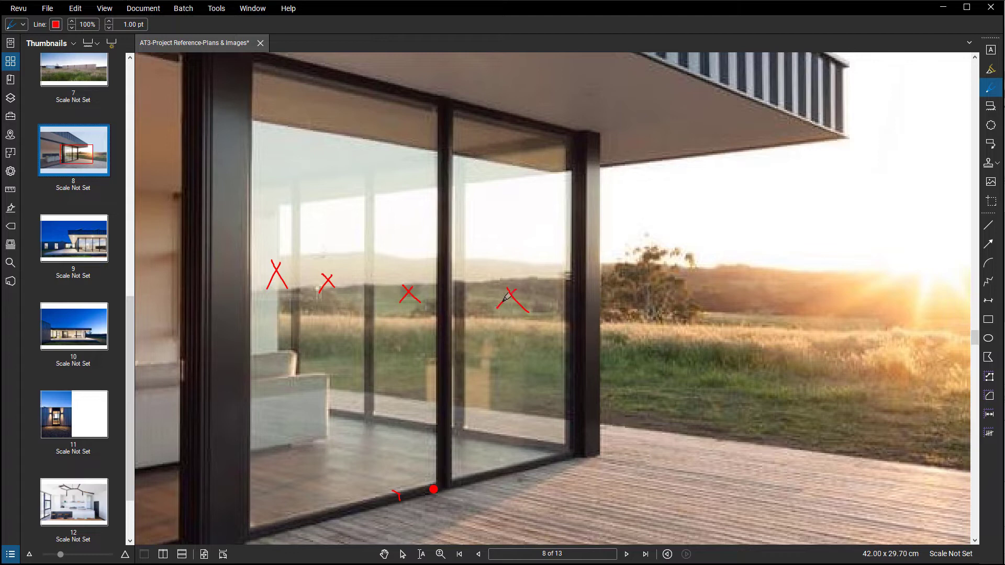
Draw large red crosses over the two glazed panels beside the open living room in the deck photo.
scroll(499, 204, down, 3)
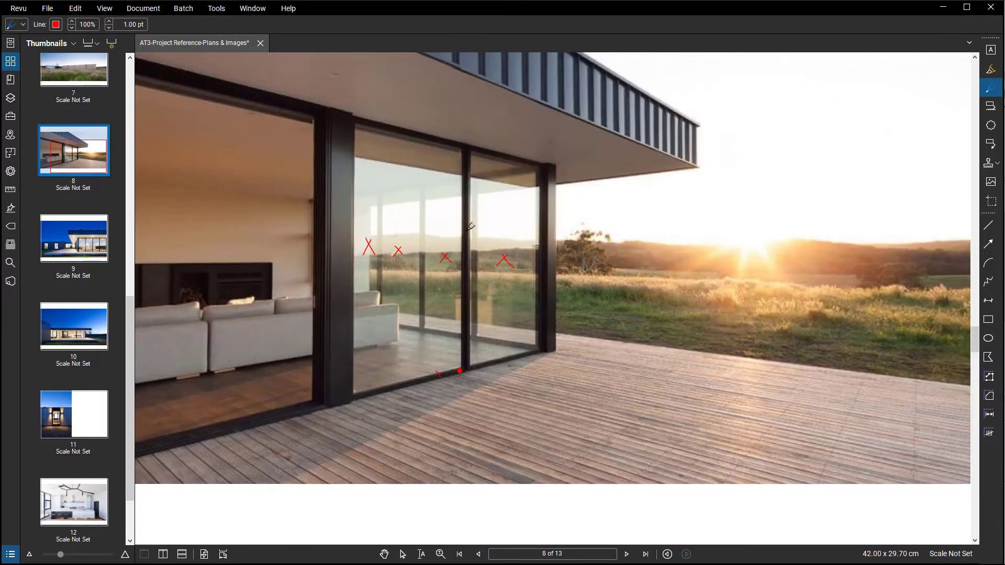
drag(382, 167, 489, 357)
drag(454, 192, 404, 329)
mouse_move(483, 257)
mouse_down()
mouse_move(510, 311)
mouse_move(469, 304)
mouse_up()
middle_drag(523, 320, 750, 308)
scroll(464, 391, down, 1)
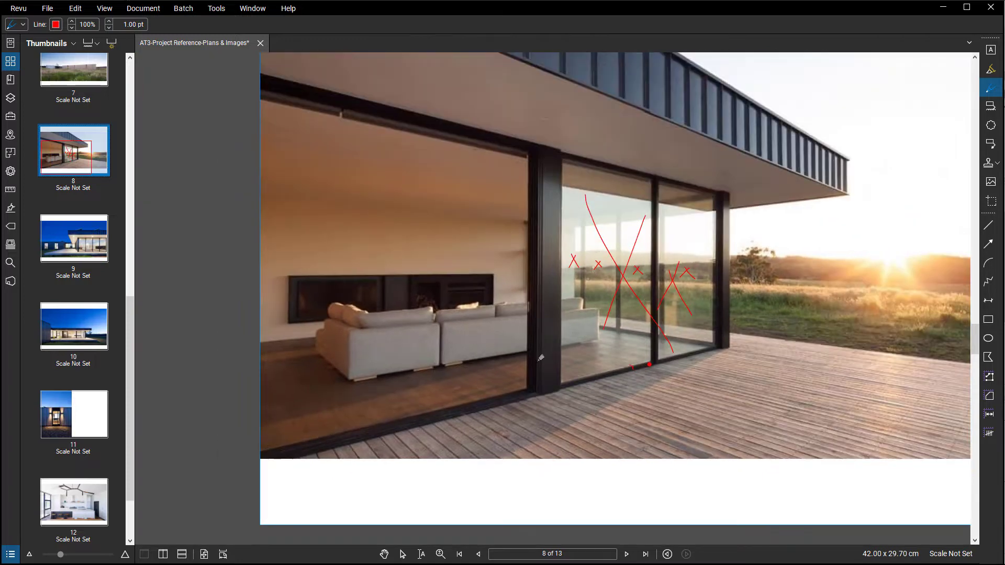
scroll(507, 331, down, 1)
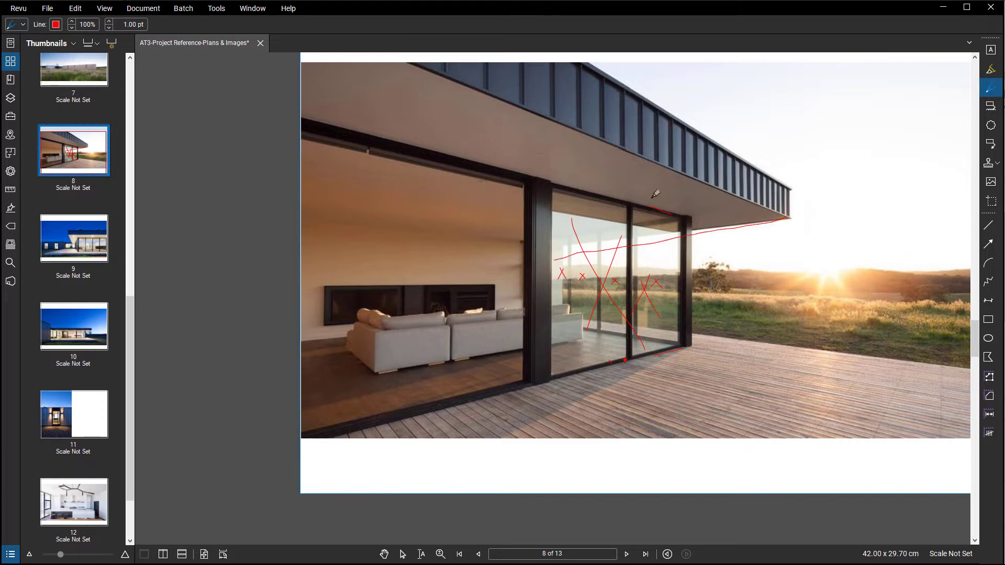
Switch back to Rhino and inspect the new window frame and pane beside the wall in the Perspective view.
click(941, 8)
click(359, 354)
click(382, 315)
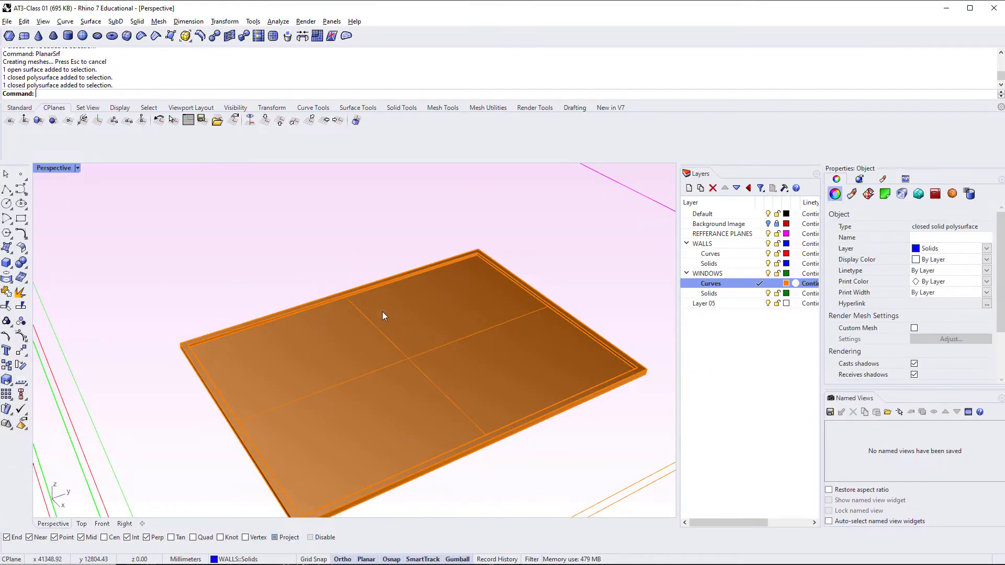
click(478, 332)
click(479, 357)
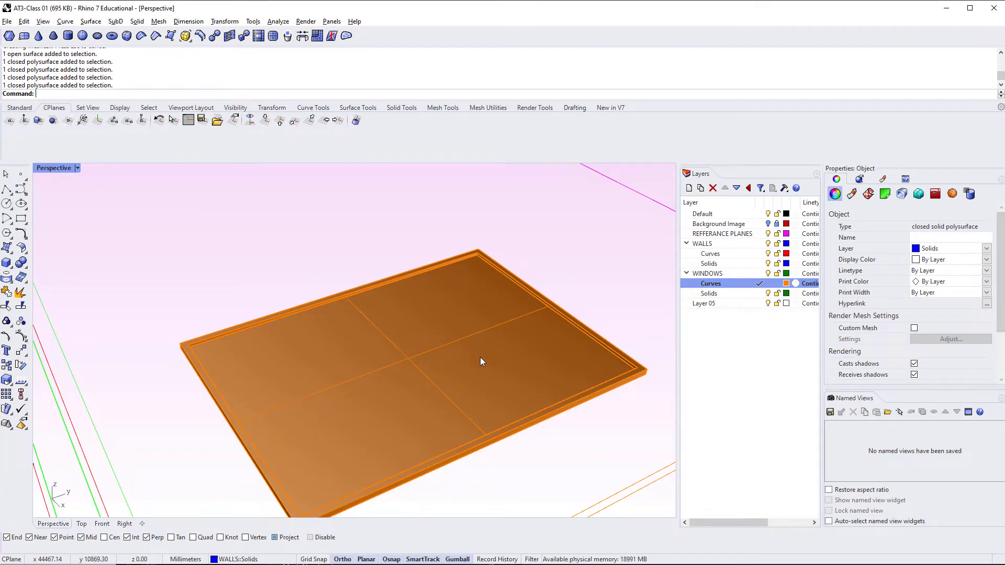
click(454, 363)
right_drag(411, 353, 366, 359)
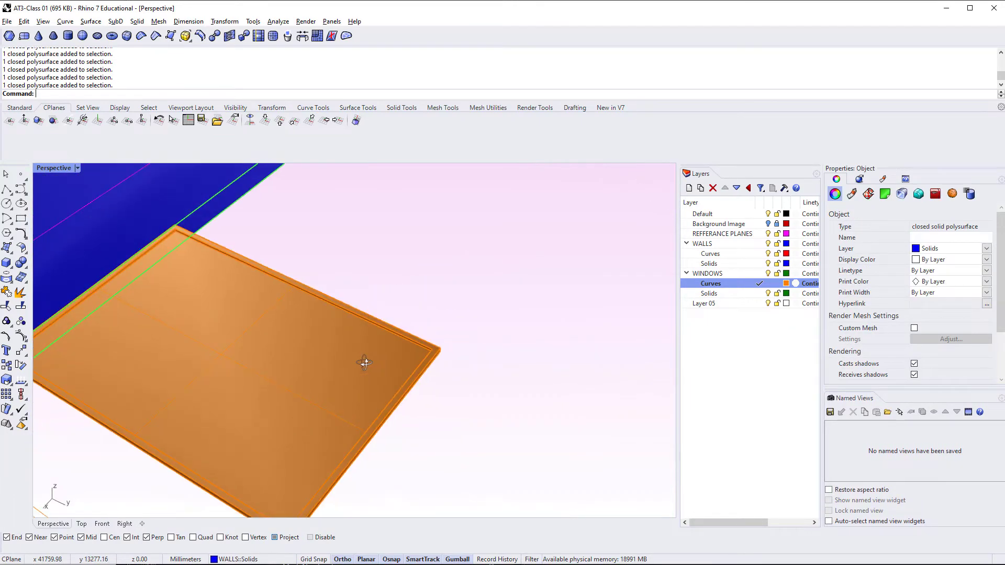
scroll(382, 340, down, 5)
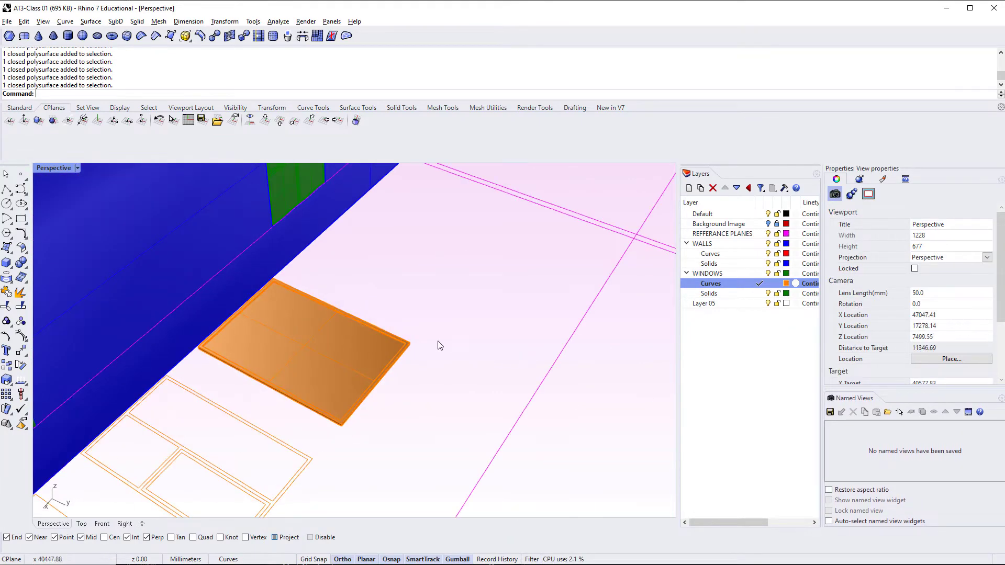
right_drag(439, 309, 428, 286)
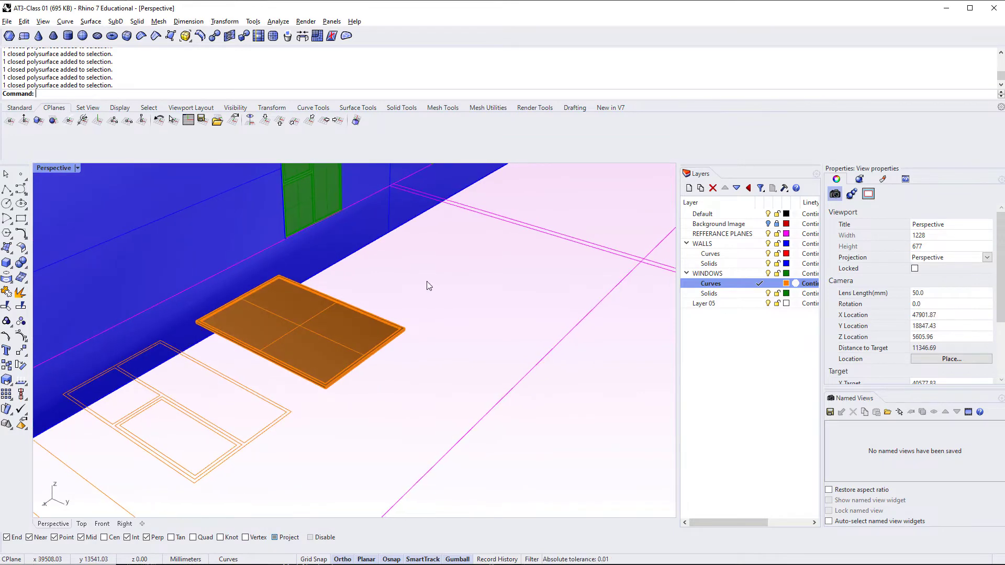
Select the pane surface and the frame extrusion and move both to the Solids layer under WINDOWS.
click(342, 345)
scroll(391, 324, up, 5)
click(392, 318)
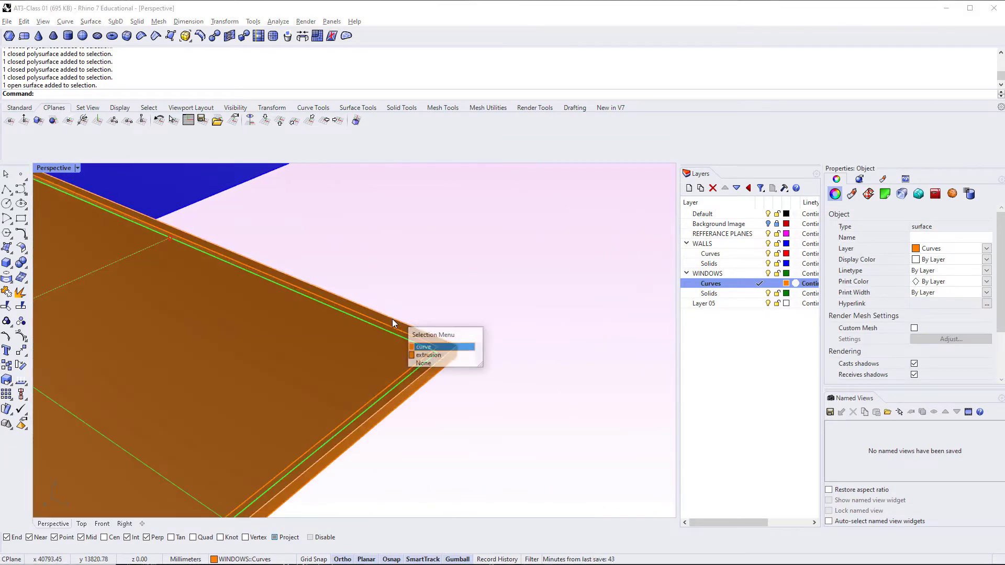
click(428, 355)
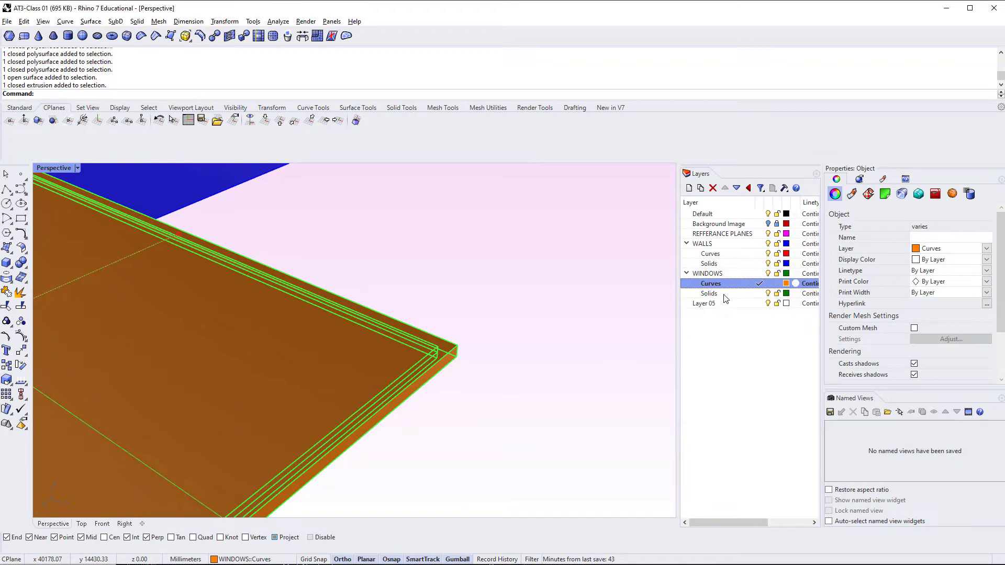
right_click(724, 297)
click(758, 476)
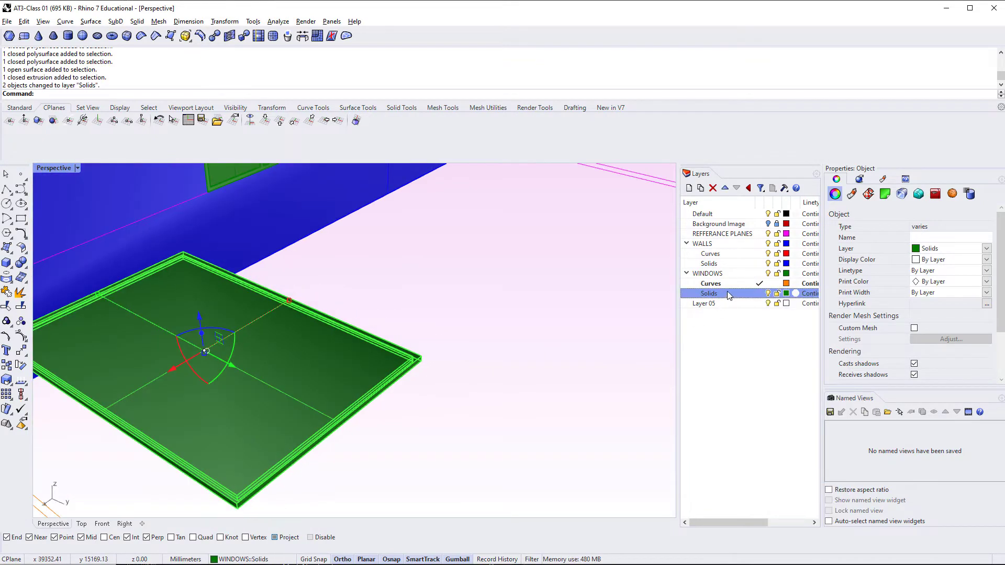
Make the WINDOWS Solids layer current and hide the WINDOWS Curves layer.
click(759, 293)
click(765, 284)
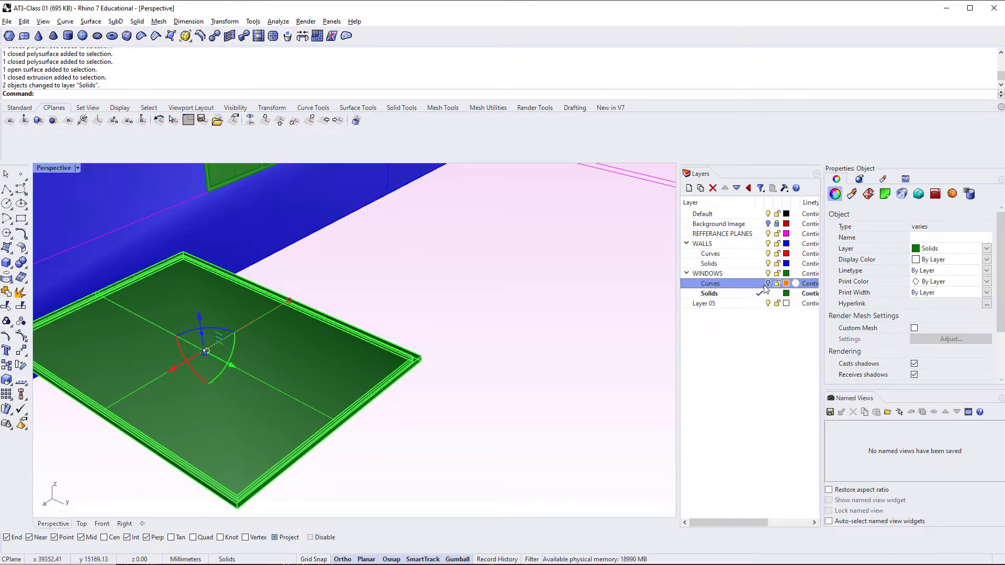
Rotate the selected frame and pane 90 degrees so the window stands upright.
right_drag(356, 431, 309, 393)
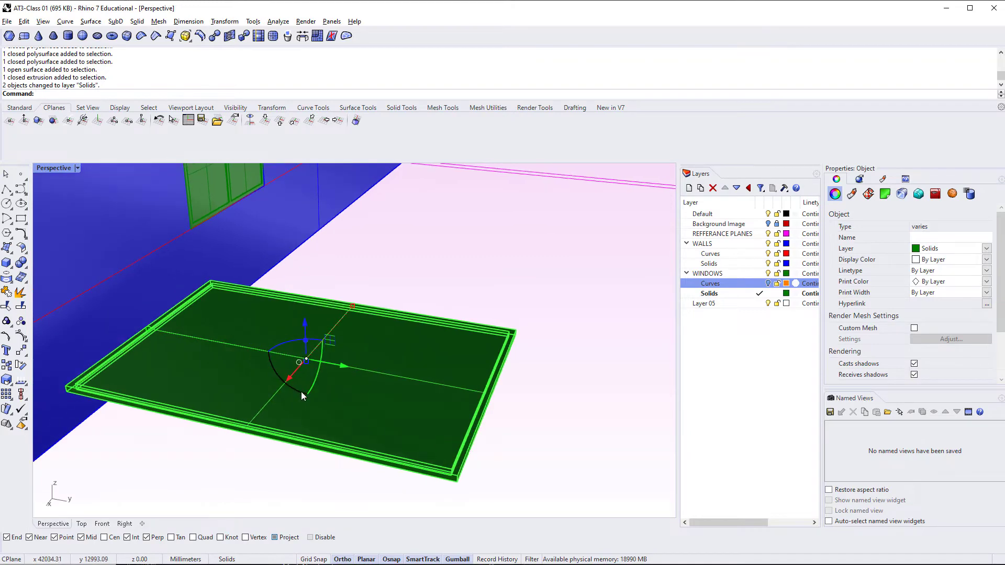
click(301, 391)
text(90)
key(Return)
Define the upright frame and pane as a block named "1687x2400mm Window", based at its lower outer corner with projected snapping off.
mouse_move(408, 395)
right_down()
mouse_move(361, 393)
mouse_move(352, 410)
mouse_move(409, 404)
right_up()
text(Block)
key(Return)
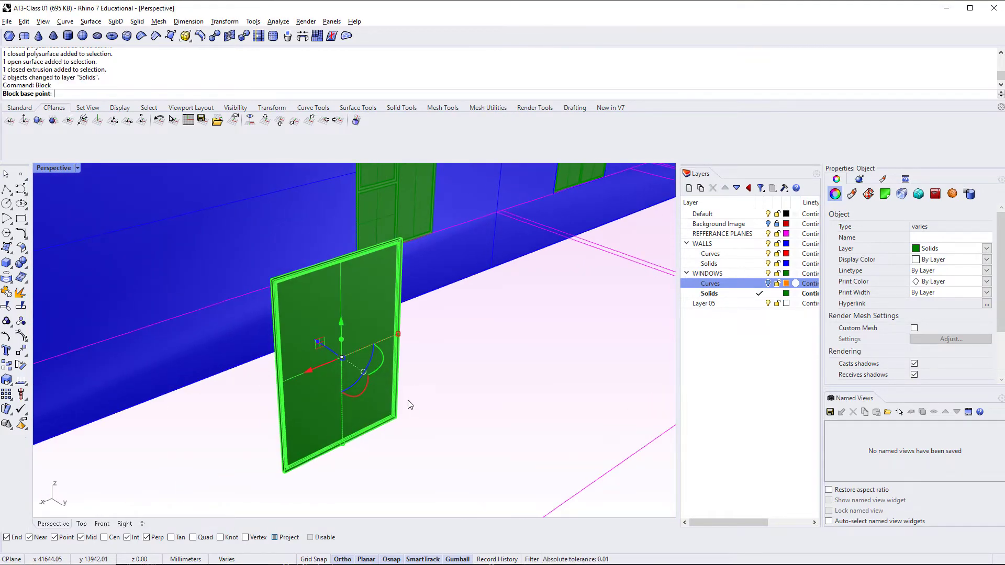
scroll(314, 450, up, 5)
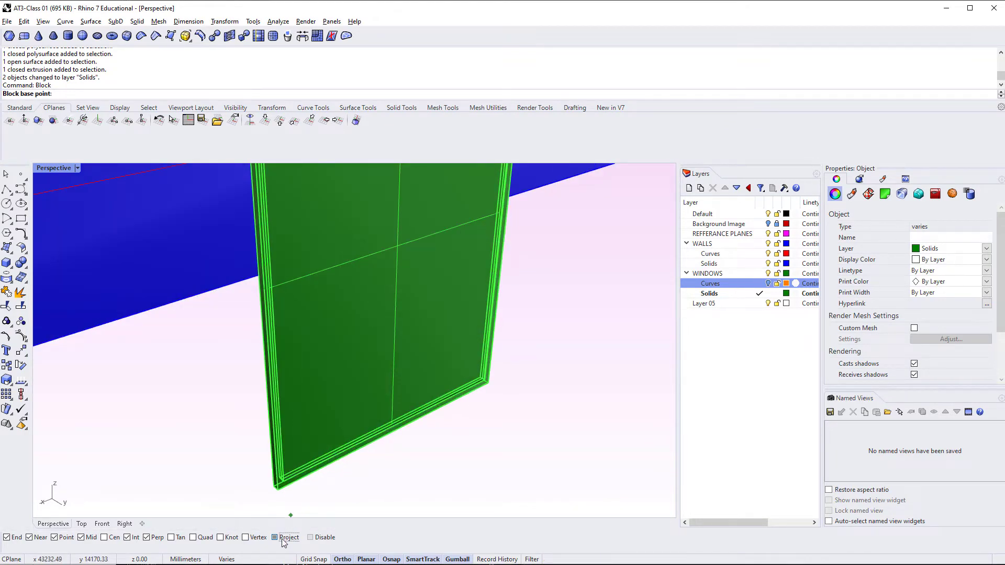
click(278, 488)
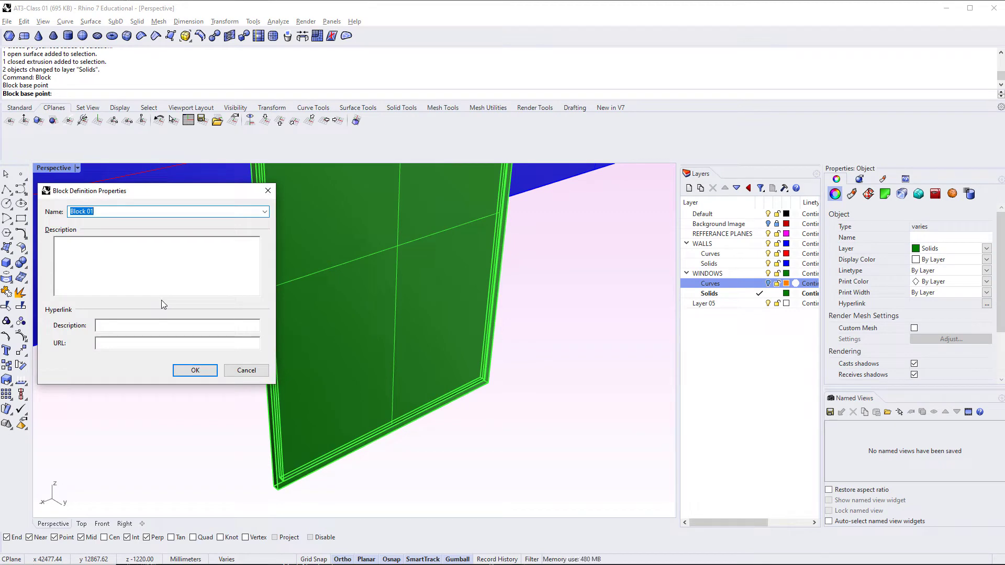
text(1687x)
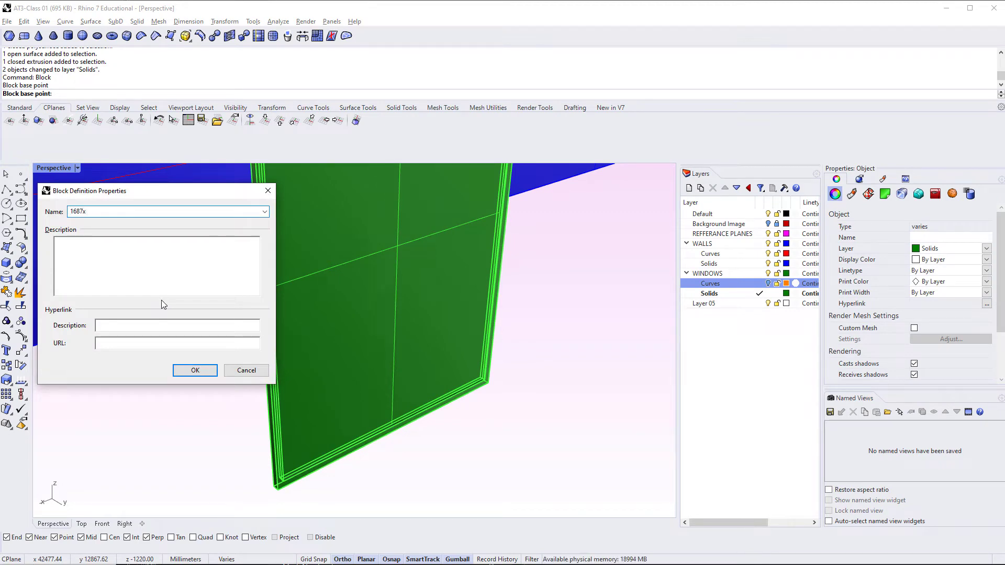
text(2400mm)
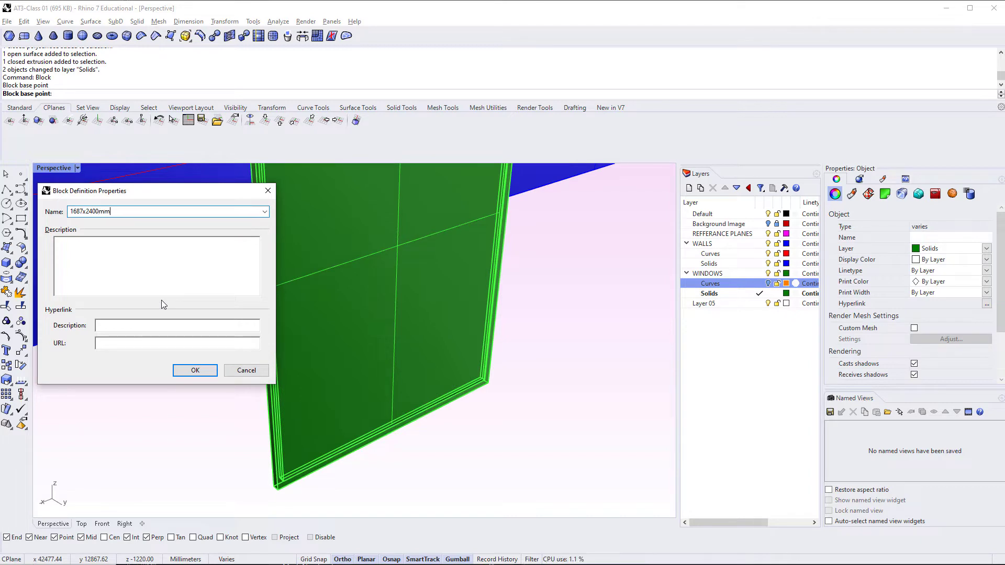
text( Window)
key(Return)
Move the window block by its lower corner from beside the wall to the reference lines near the other wing's end wall.
scroll(103, 333, down, 5)
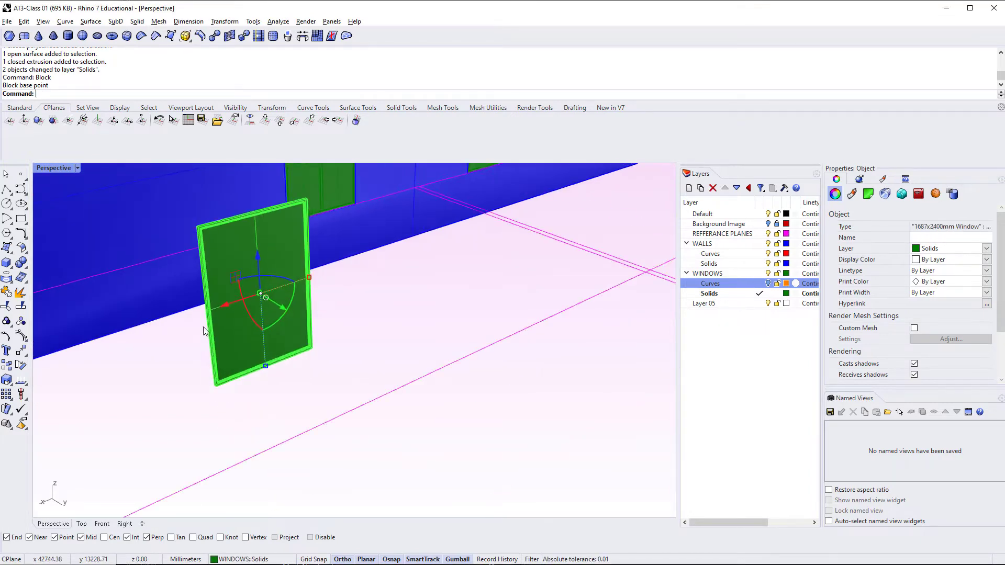
right_drag(204, 332, 274, 529)
right_drag(319, 471, 165, 453)
scroll(186, 399, down, 3)
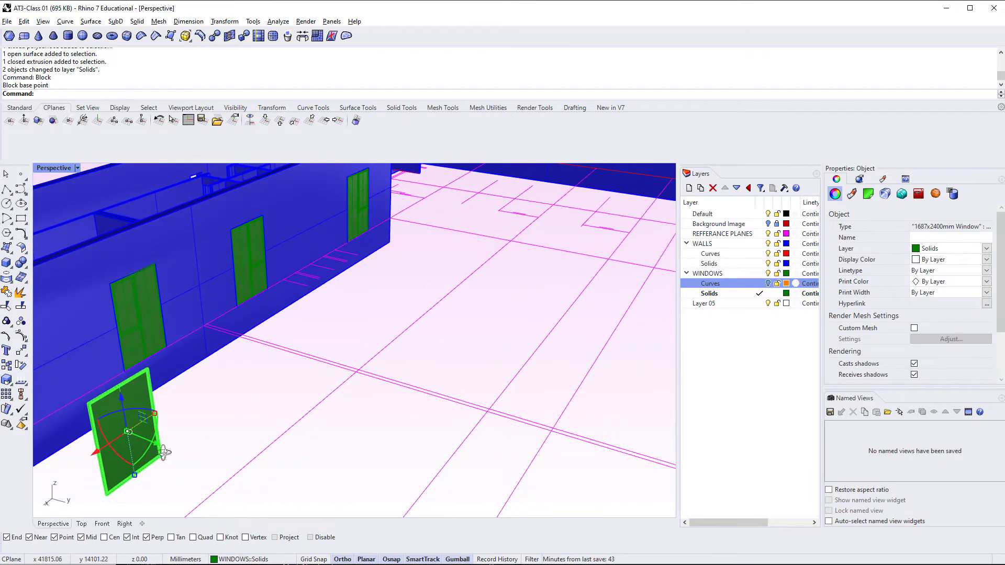
text(M)
key(Return)
click(107, 494)
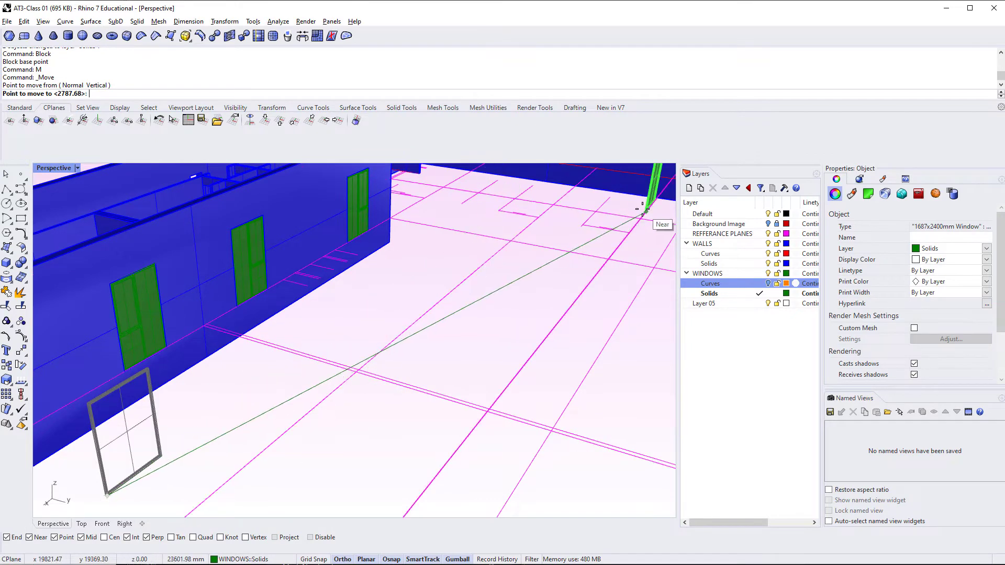
shift+right_drag(654, 223, 433, 287)
shift+right_drag(531, 267, 359, 381)
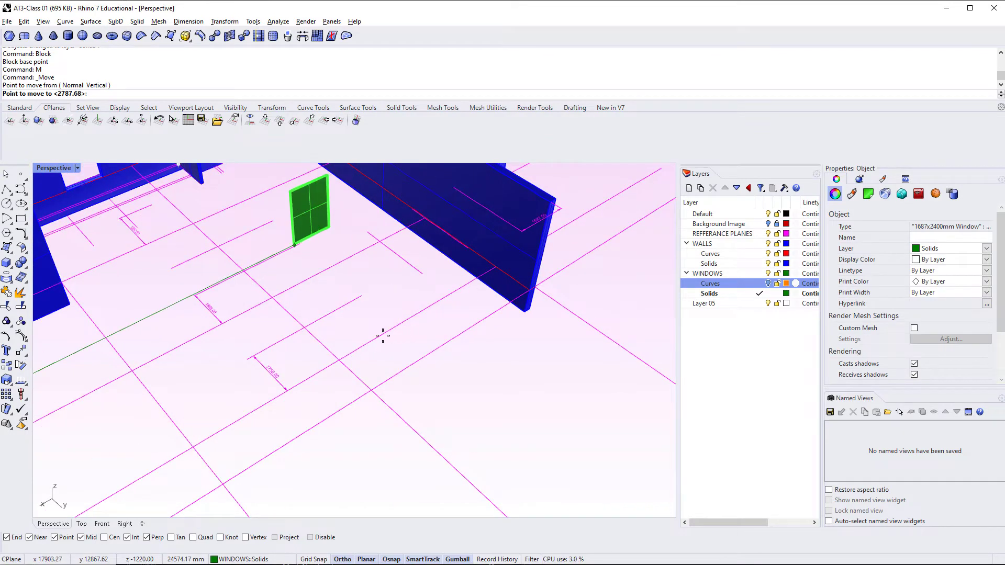
click(378, 337)
key(Escape)
Switch to the Top view around the window block and turn on projected object snapping.
key(ctrl+F1)
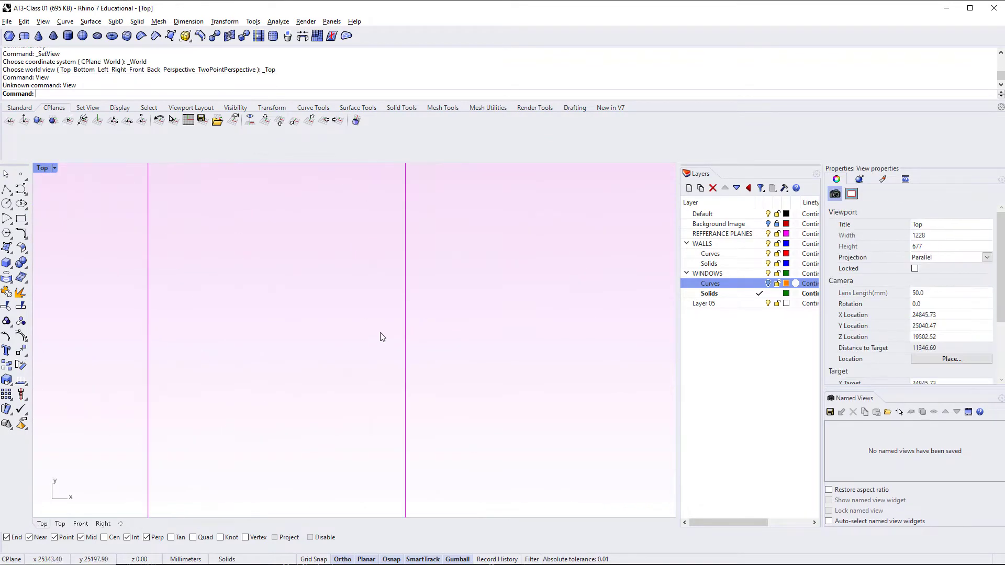
scroll(406, 335, down, 6)
scroll(414, 356, down, 2)
scroll(346, 382, up, 5)
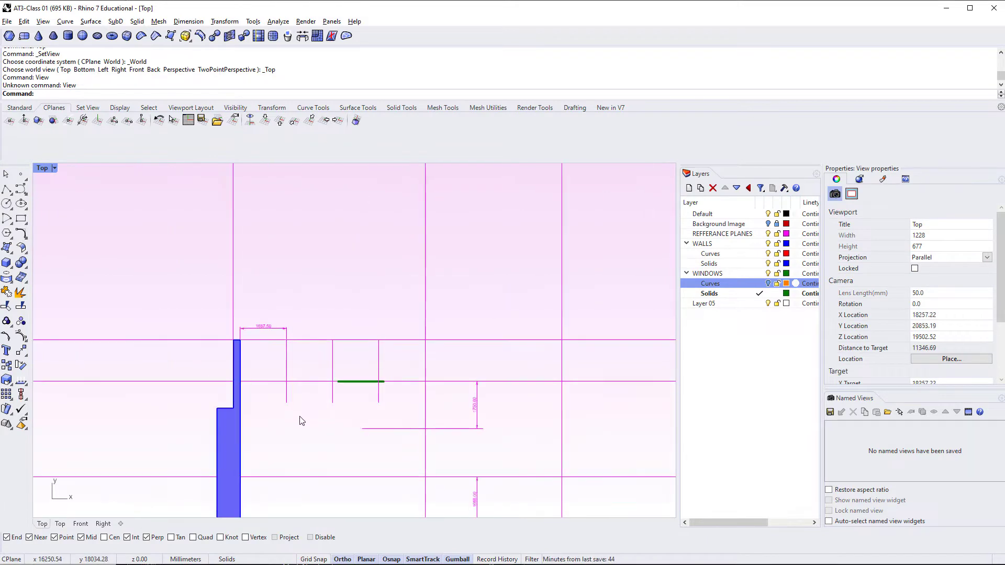
click(349, 388)
right_drag(314, 425, 375, 422)
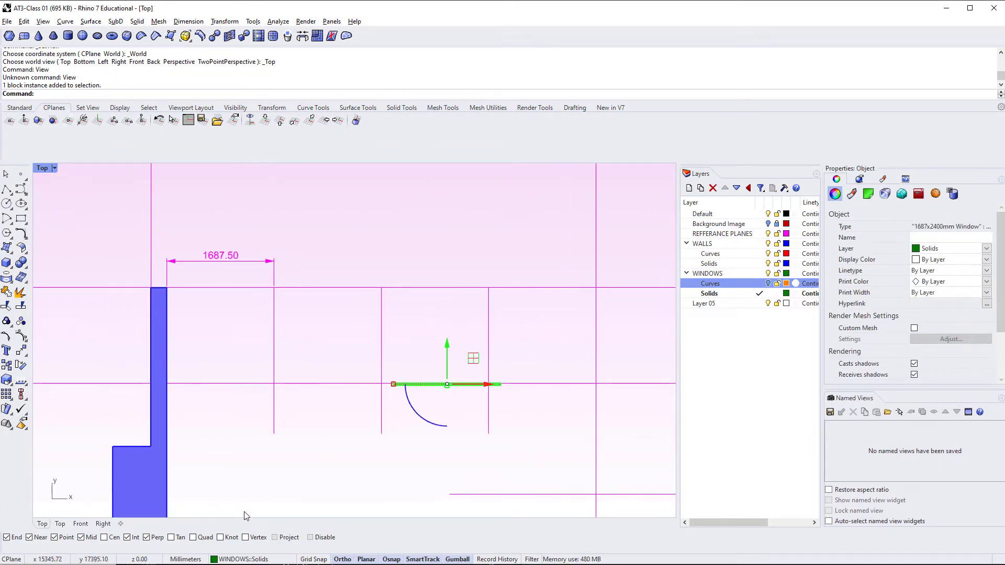
key(Escape)
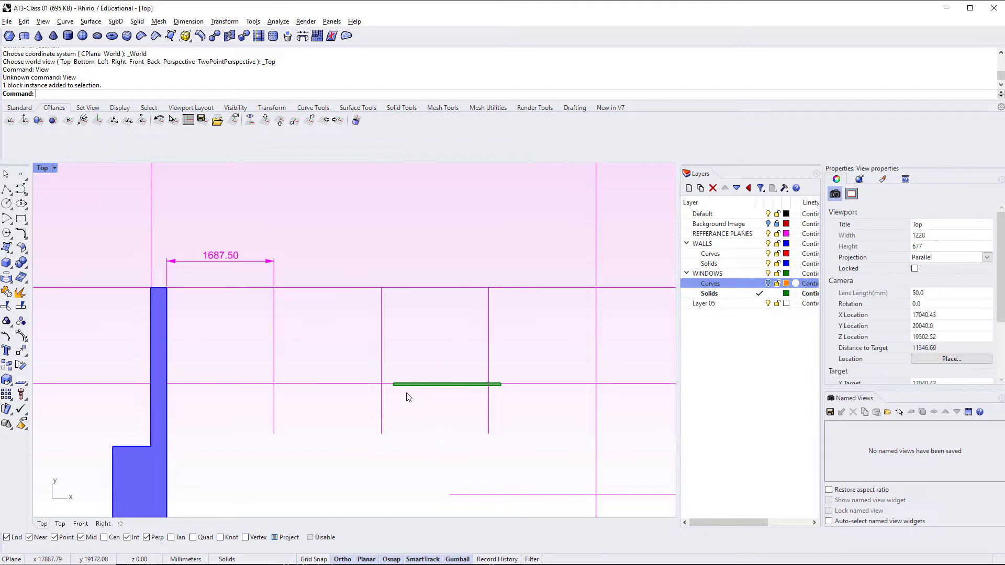
Move the window block by its outer corner to where the horizontal reference line meets the wall's inner face.
scroll(397, 387, up, 5)
click(390, 396)
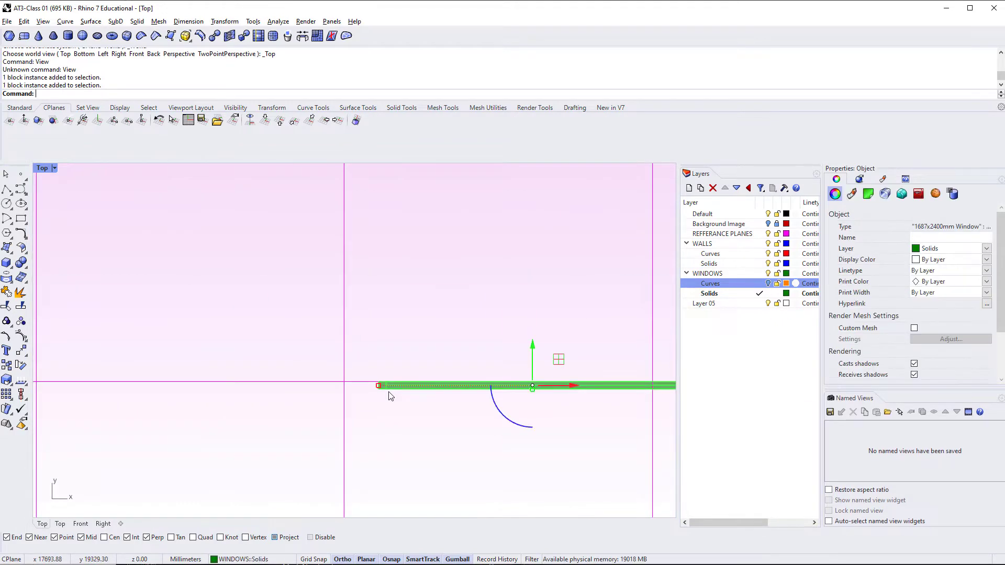
key(Return)
click(377, 383)
scroll(378, 383, down, 3)
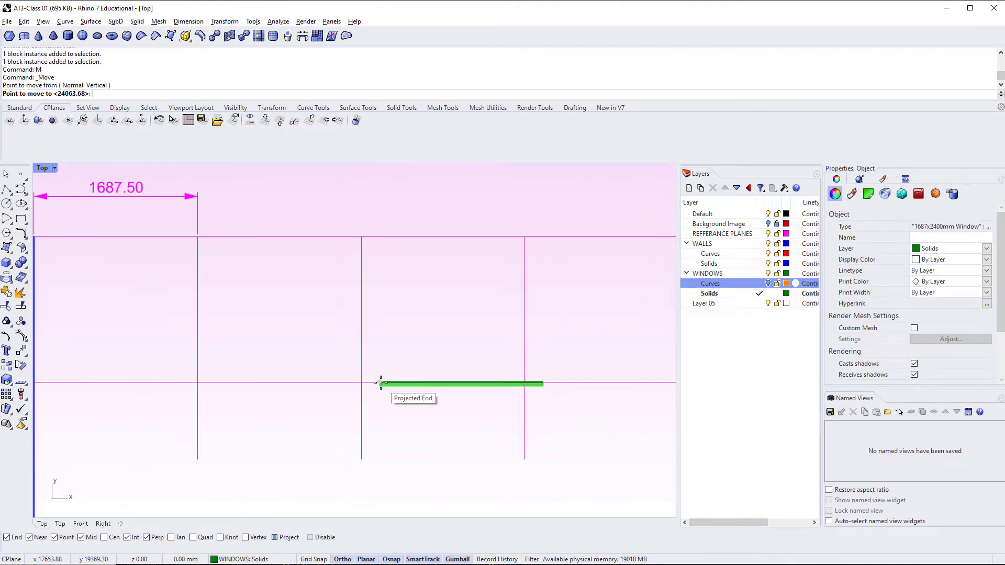
right_drag(37, 387, 86, 382)
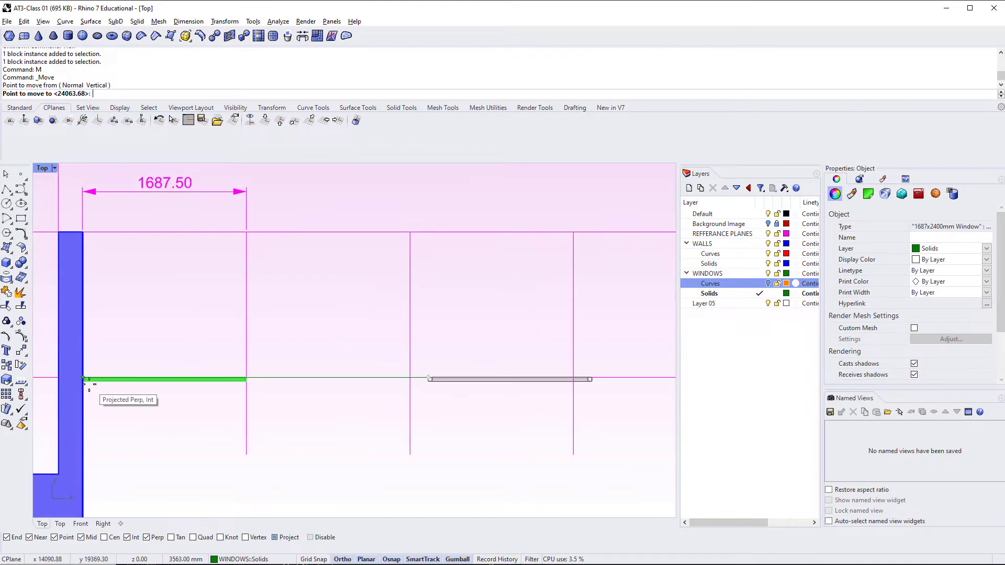
click(84, 379)
Begin copying the window block beside the wall and hide the REFFERANCE PLANES layer to clear the snapping area.
text(C)
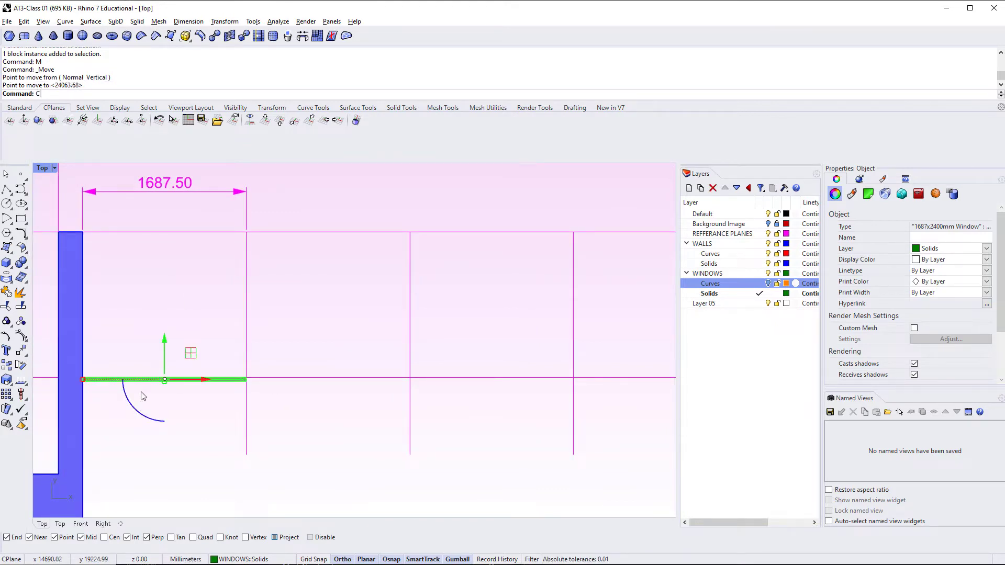
text(opy)
key(Return)
scroll(141, 395, up, 2)
right_drag(139, 366, 190, 377)
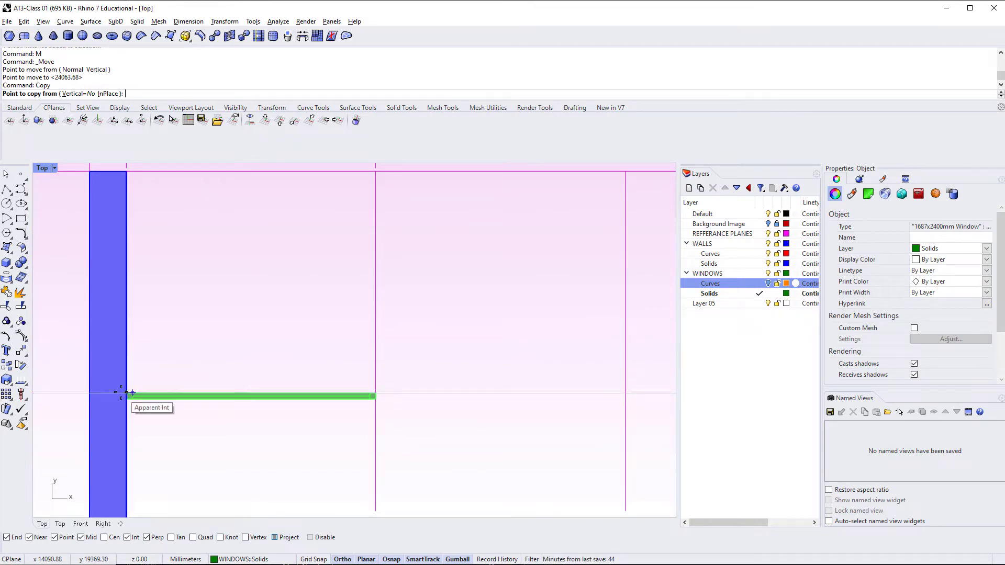
click(766, 234)
scroll(269, 356, down, 5)
scroll(232, 366, up, 3)
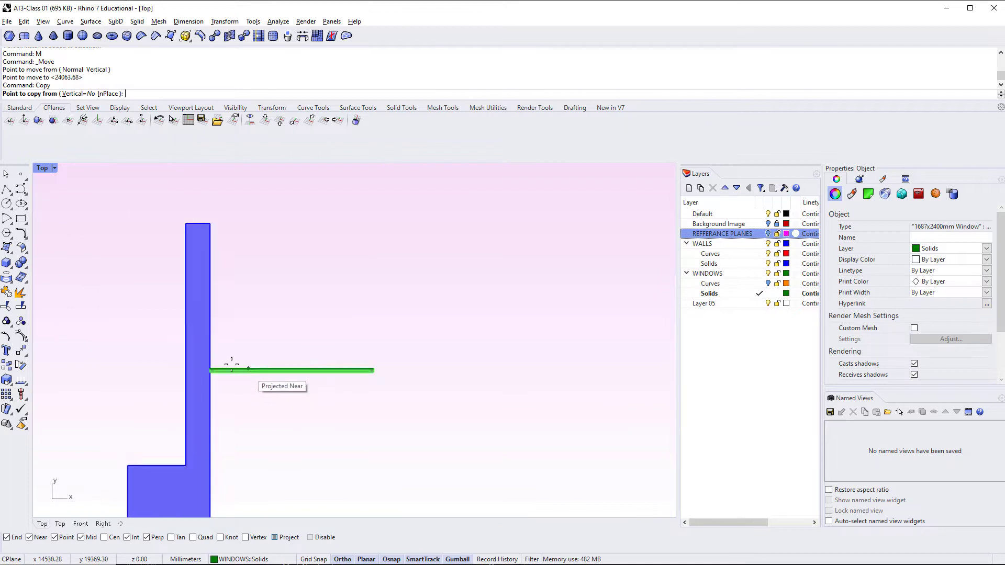
scroll(217, 369, up, 4)
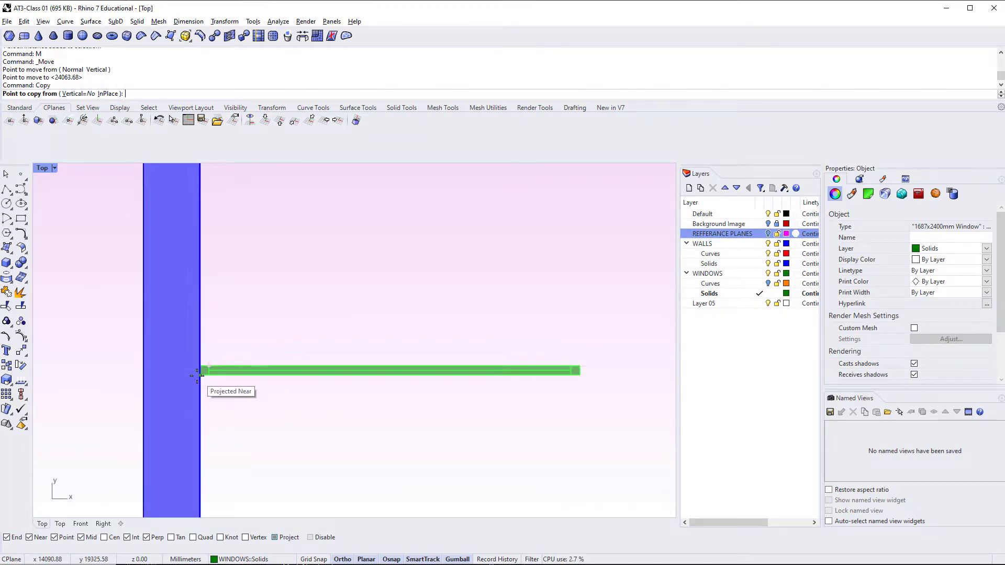
Place three copies of the window block end to end, based at its lower corner against the wall.
click(201, 374)
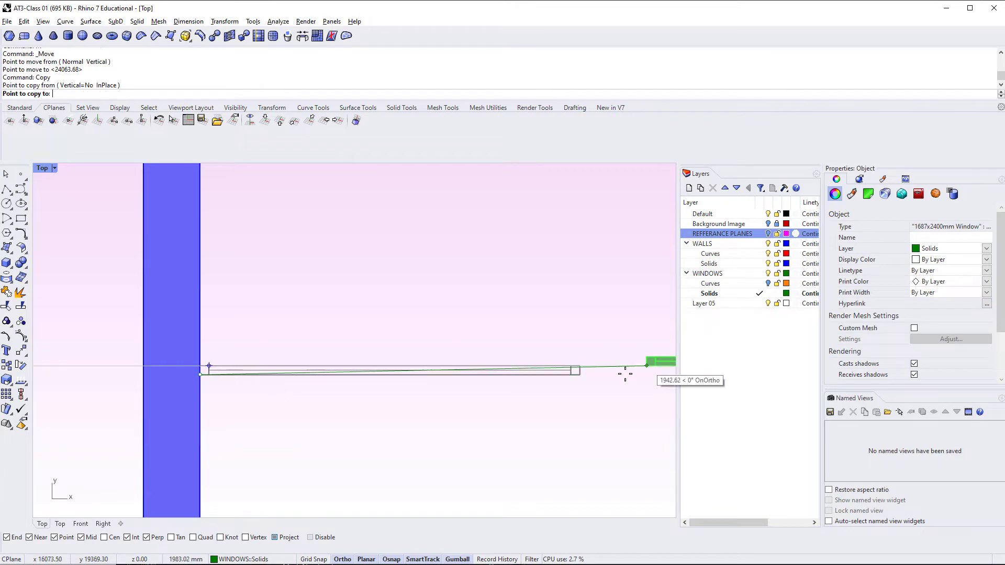
click(579, 375)
right_drag(578, 375, 39, 341)
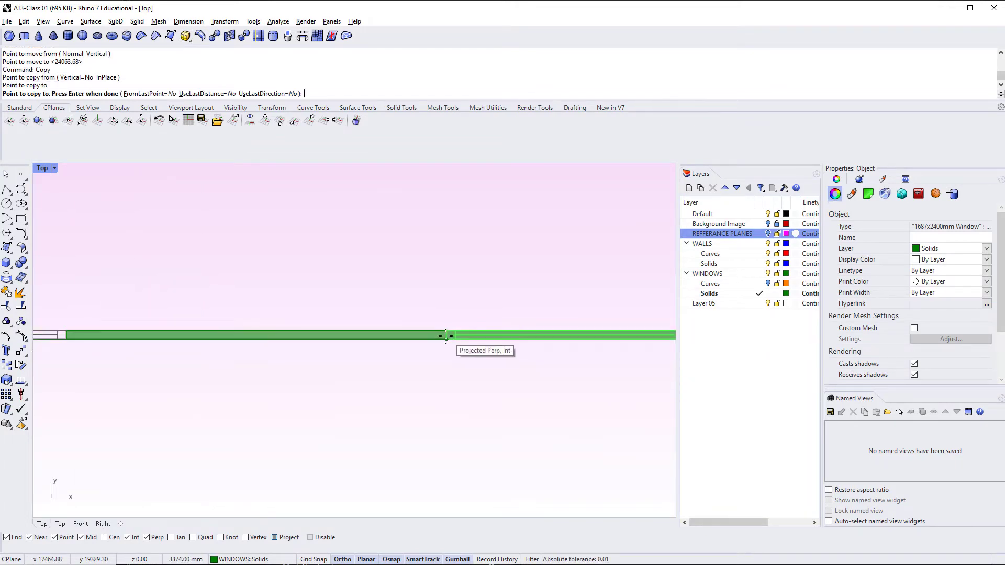
click(451, 337)
right_drag(455, 340, 244, 357)
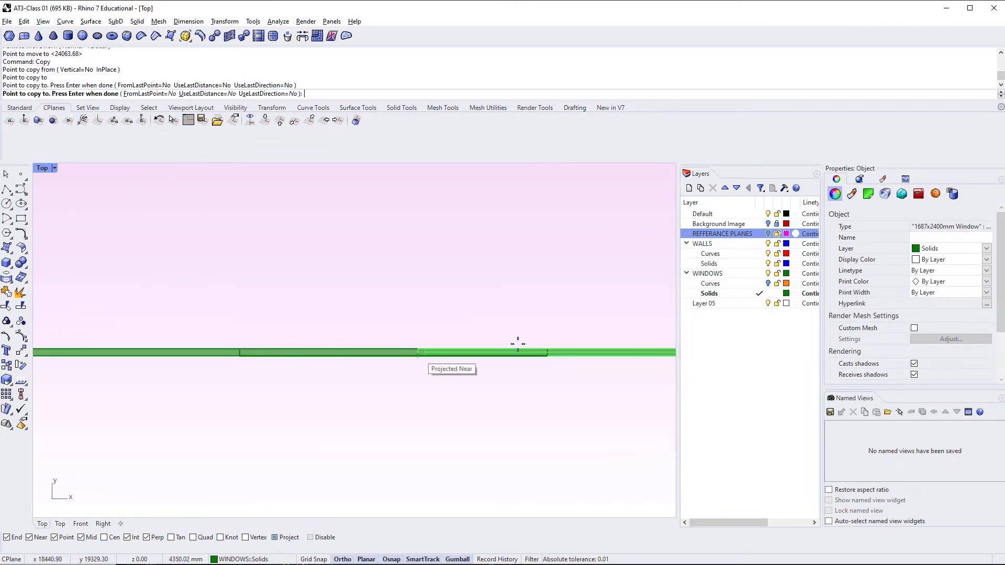
click(548, 356)
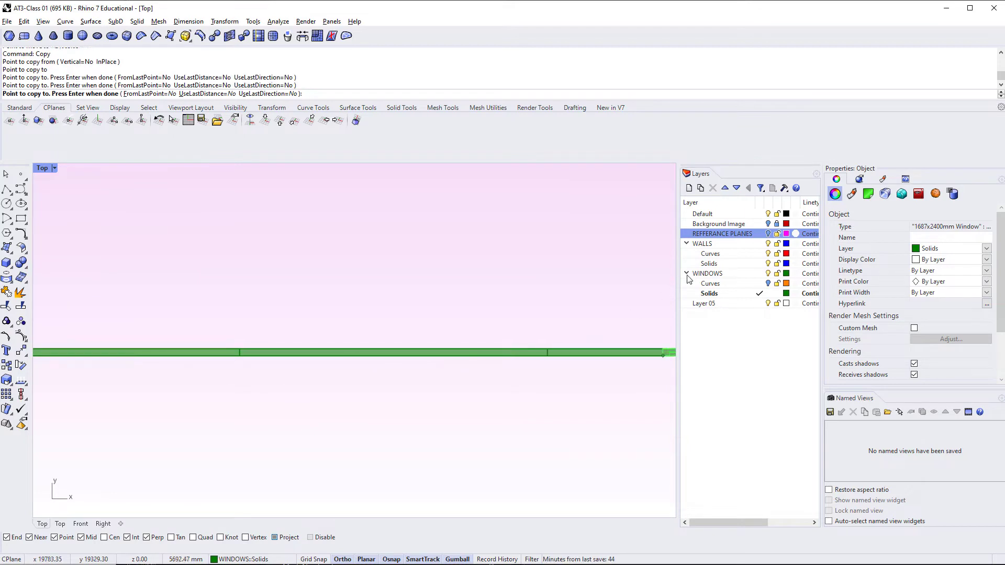
Show the REFFERANCE PLANES layer again and finish the Copy command.
click(767, 234)
scroll(536, 335, down, 8)
right_drag(569, 365, 354, 425)
key(Return)
click(480, 433)
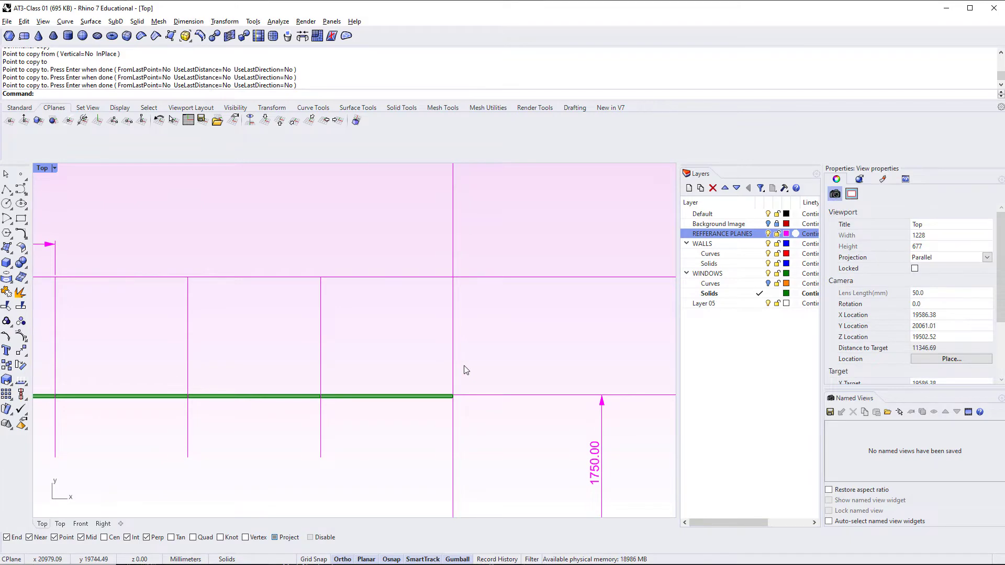
Examine the row of four windows and the nearby reference lines and dimension in the Perspective and Top views.
key(F4)
right_drag(464, 370, 461, 451)
shift+right_drag(461, 451, 248, 354)
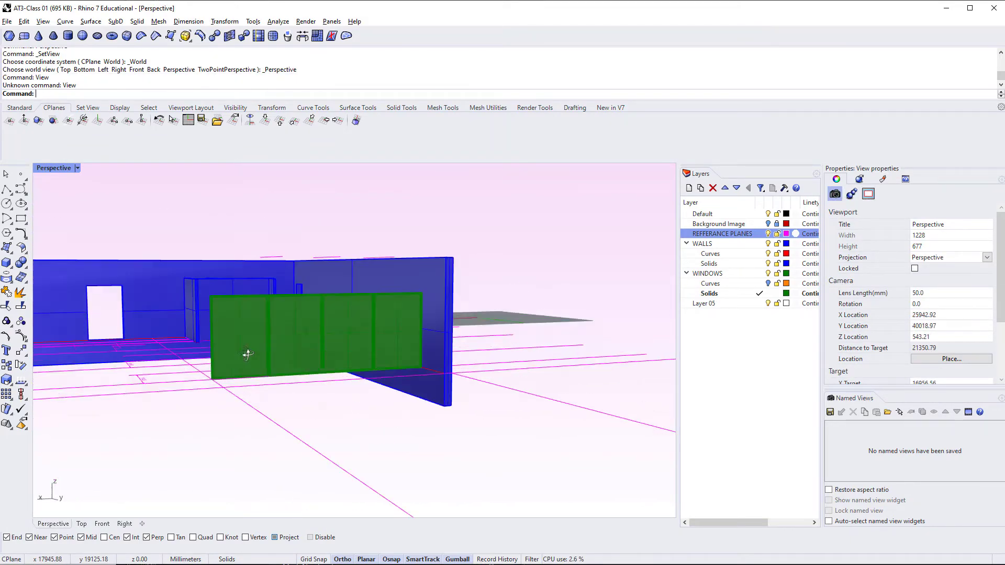
scroll(240, 335, up, 6)
right_drag(483, 332, 408, 406)
scroll(334, 406, down, 4)
shift+right_drag(356, 363, 514, 415)
right_drag(283, 267, 421, 315)
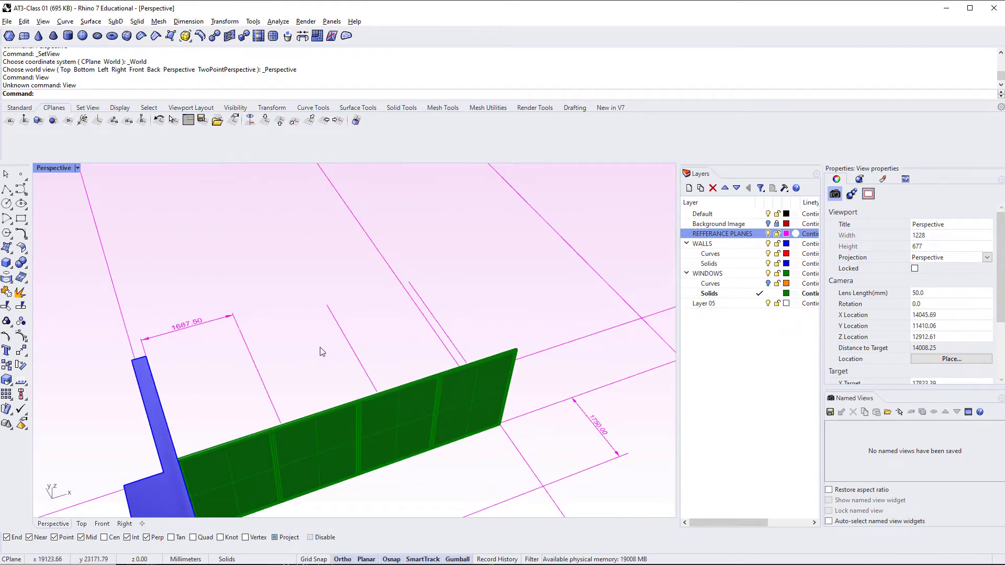
right_drag(358, 362, 305, 348)
right_drag(441, 350, 308, 351)
scroll(170, 246, up, 6)
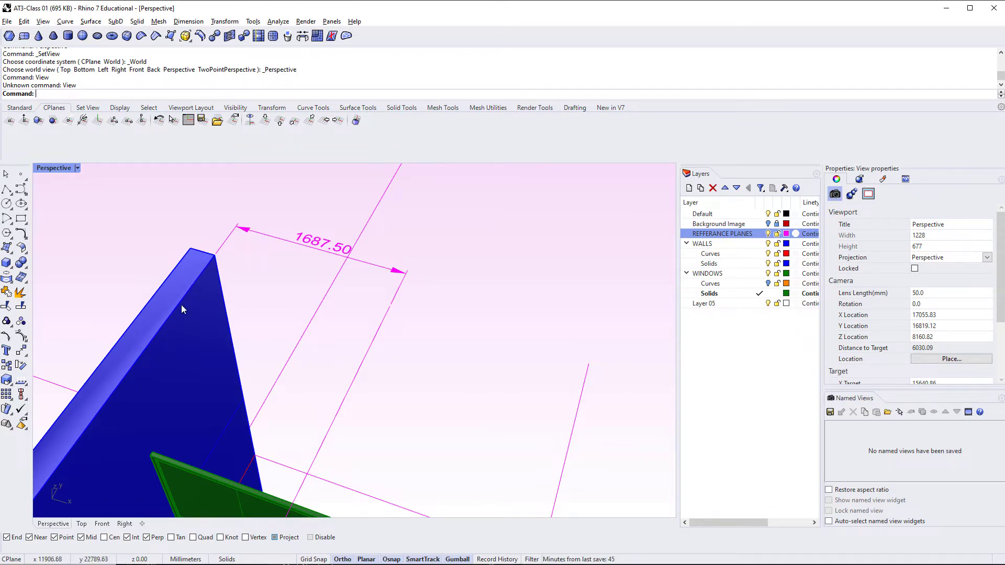
scroll(181, 306, down, 6)
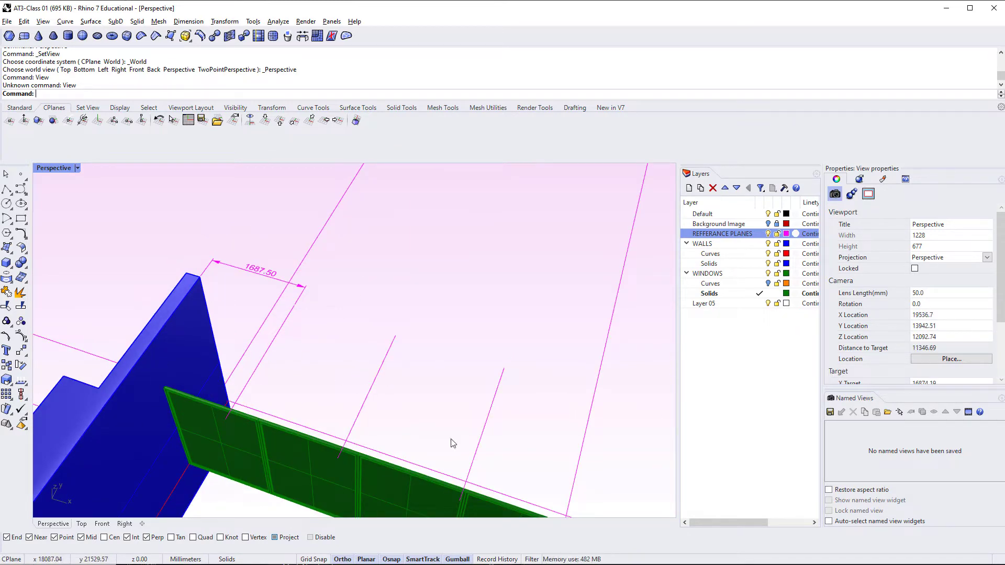
shift+right_drag(373, 432, 339, 390)
key(ctrl+F1)
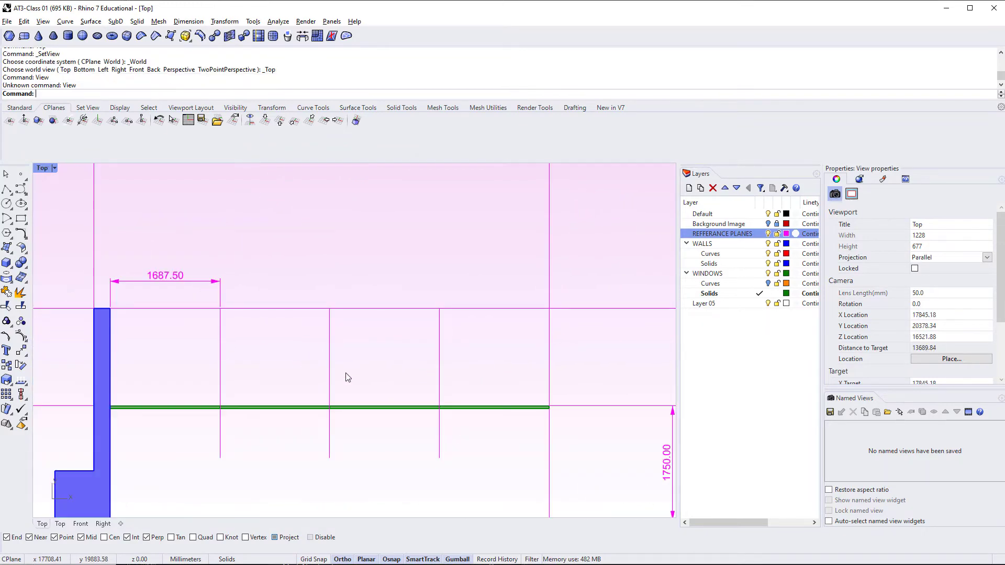
key(ctrl+F4)
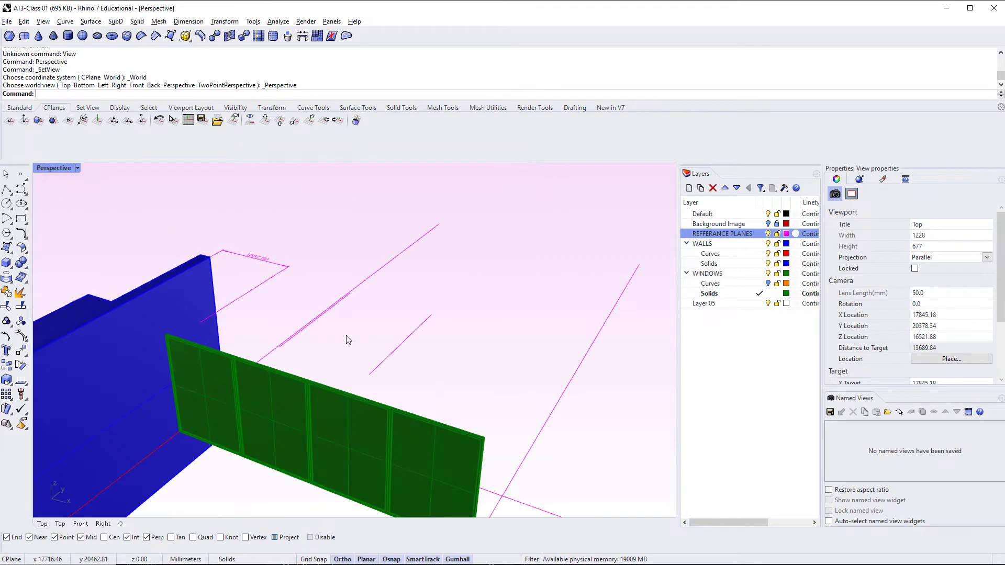
right_drag(345, 340, 258, 279)
right_drag(315, 326, 260, 309)
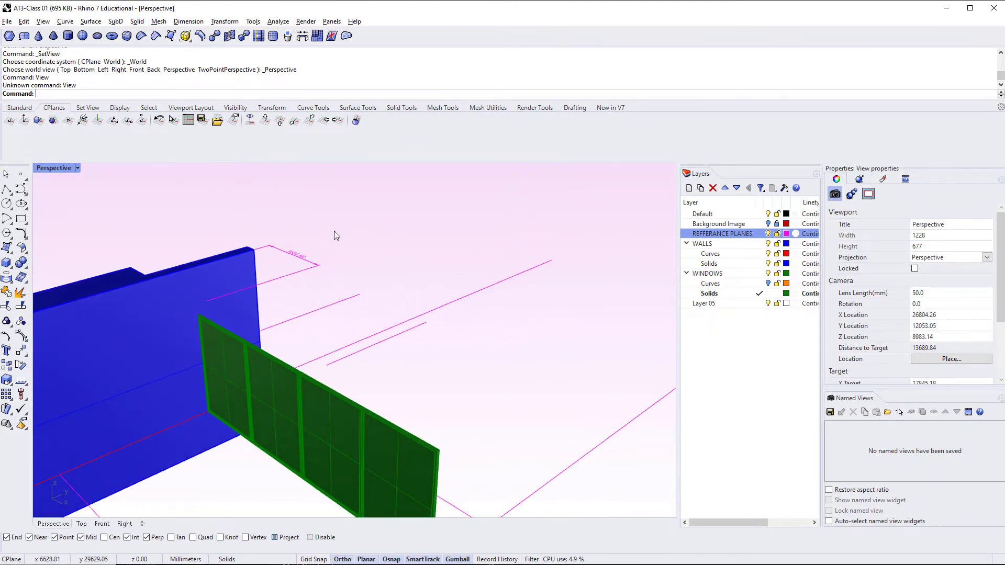
Project the raised 1687.50 dimension and the window division lines onto the construction plane, deleting the input objects.
drag(336, 236, 292, 286)
shift+click(352, 298)
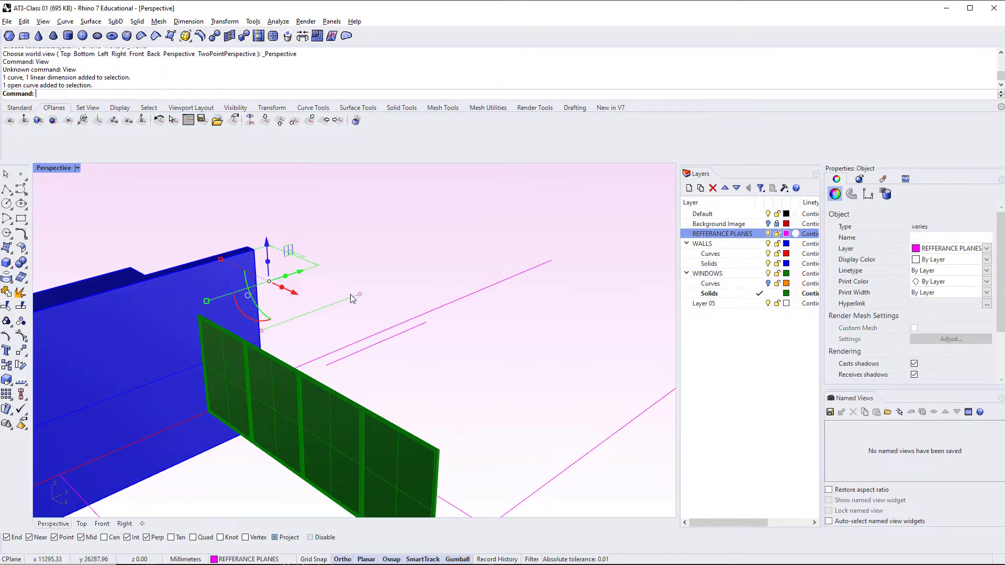
shift+click(401, 334)
right_drag(401, 337, 481, 346)
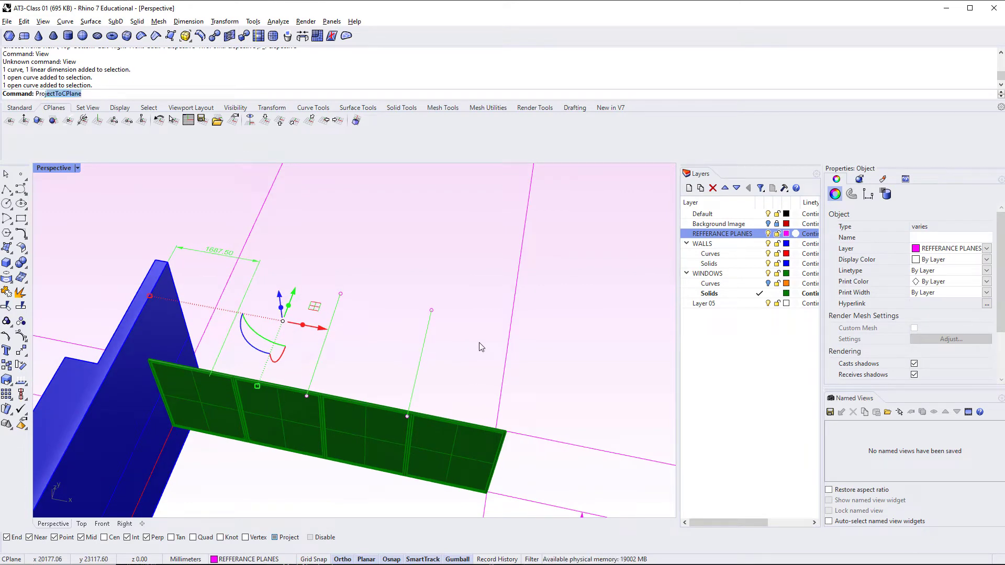
text(ject)
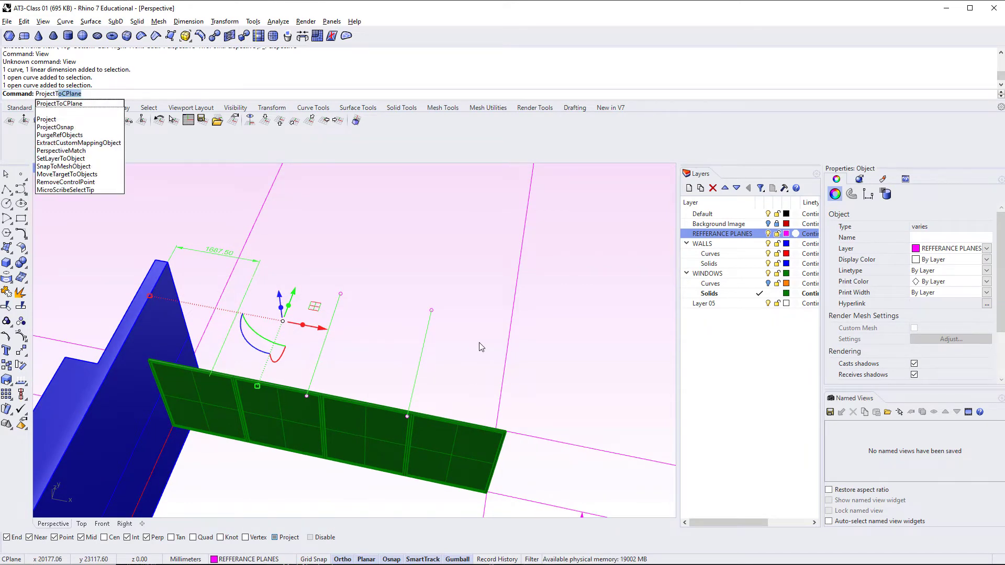
key(Return)
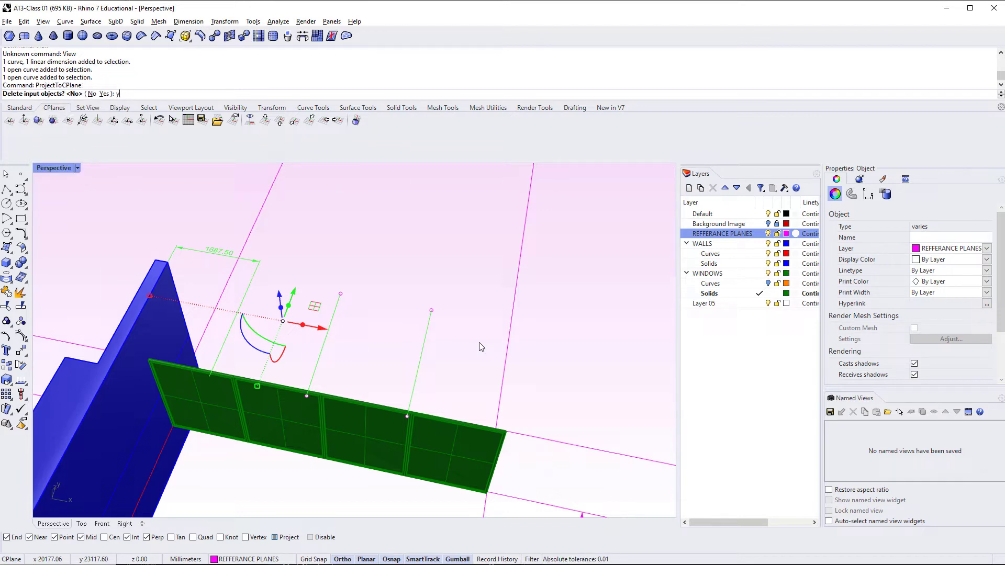
text(y)
key(Return)
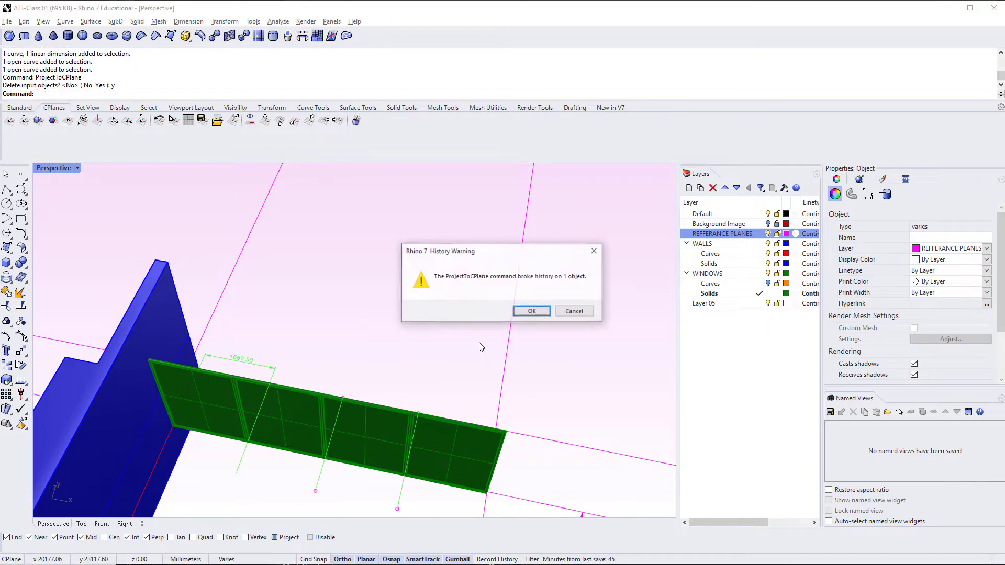
click(531, 311)
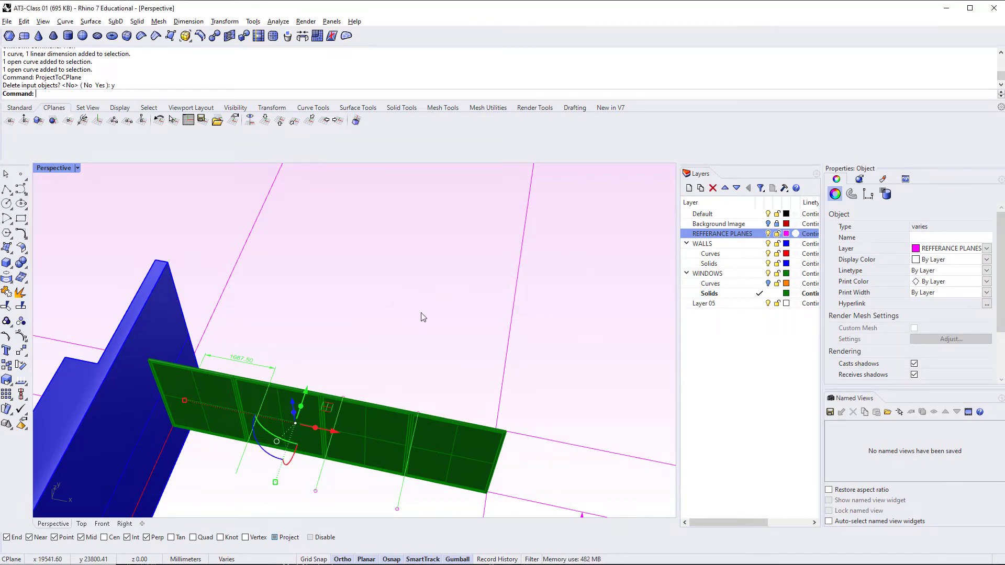
Shift the third window block from the wall out of the row in the Top view.
right_drag(420, 314, 408, 407)
scroll(316, 363, up, 6)
scroll(258, 387, down, 9)
scroll(395, 362, down, 6)
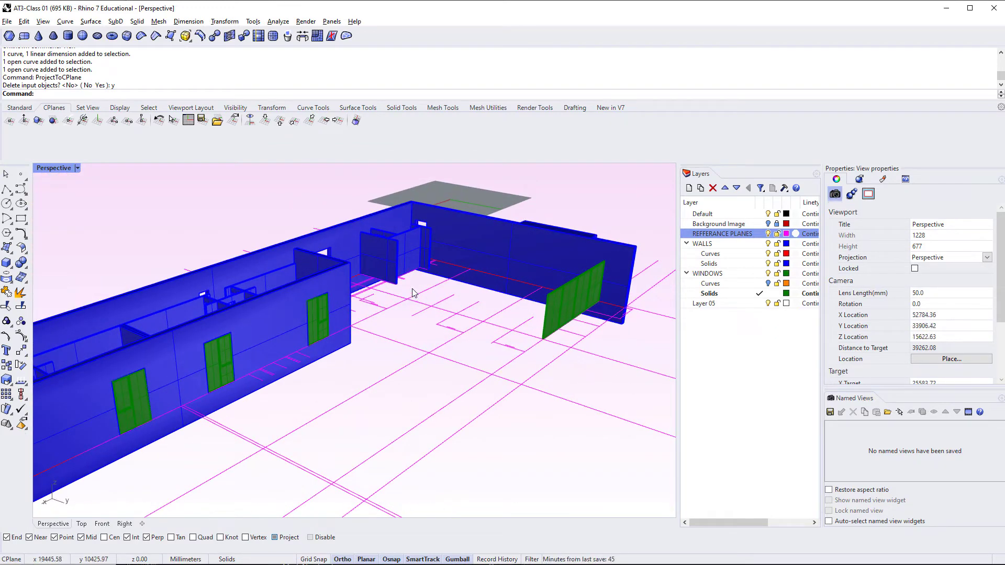
right_drag(501, 345, 512, 384)
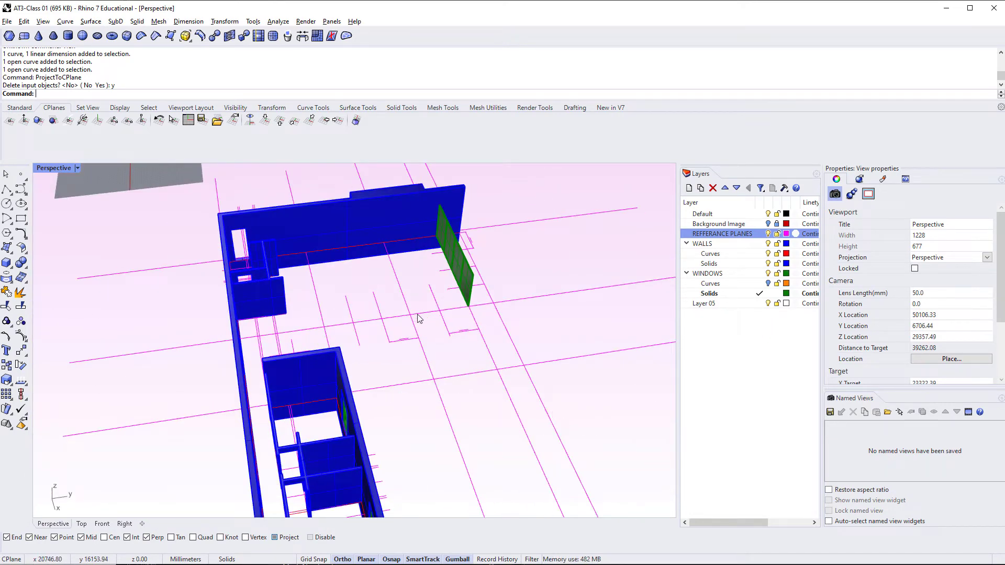
scroll(419, 318, up, 5)
click(491, 269)
key(ctrl+F1)
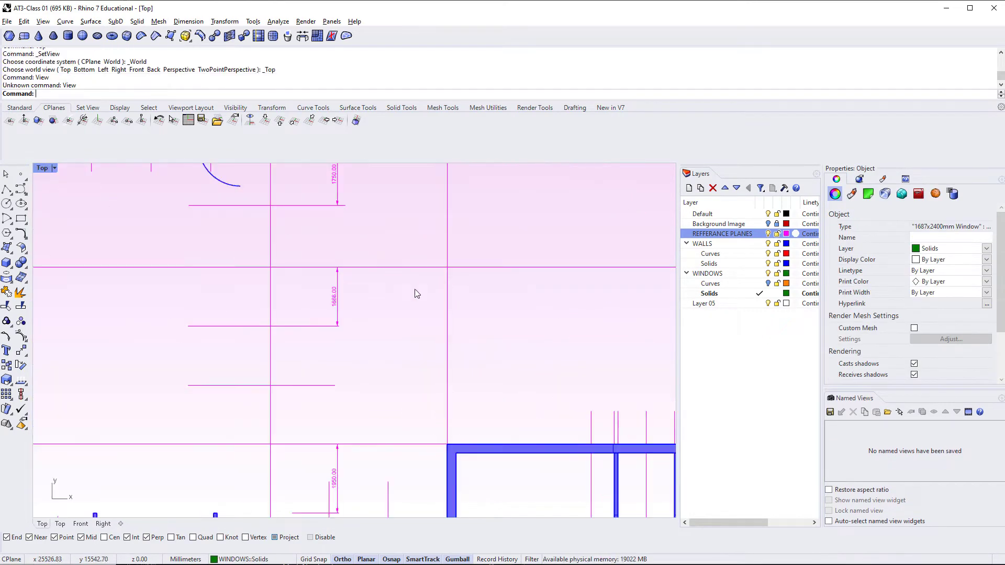
scroll(359, 326, up, 10)
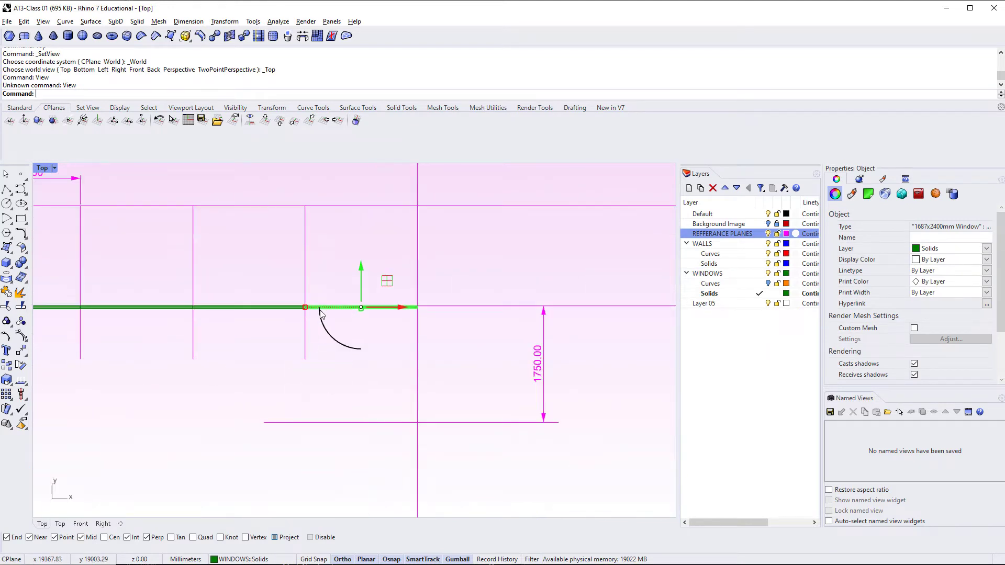
scroll(321, 314, up, 4)
click(321, 382)
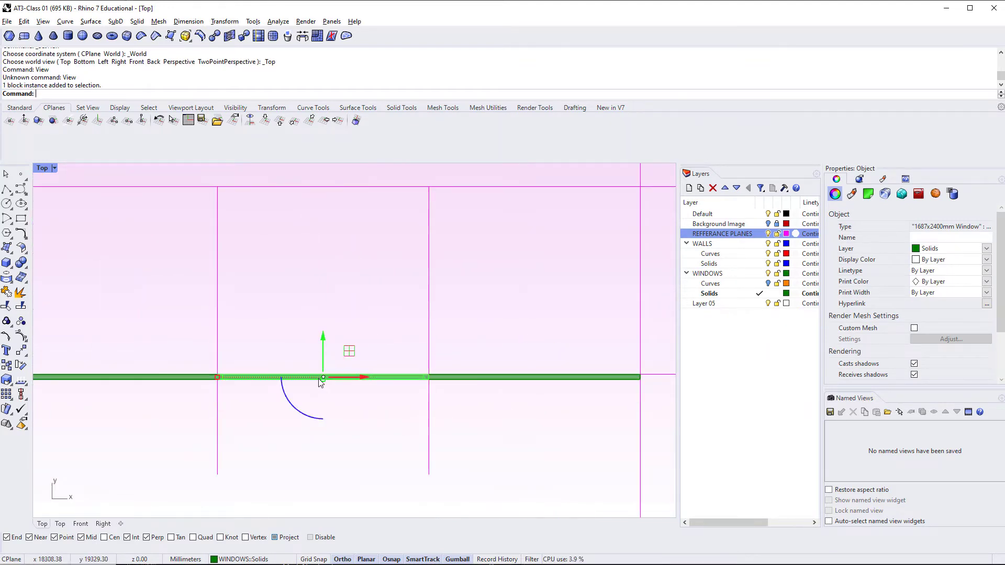
drag(324, 346, 435, 384)
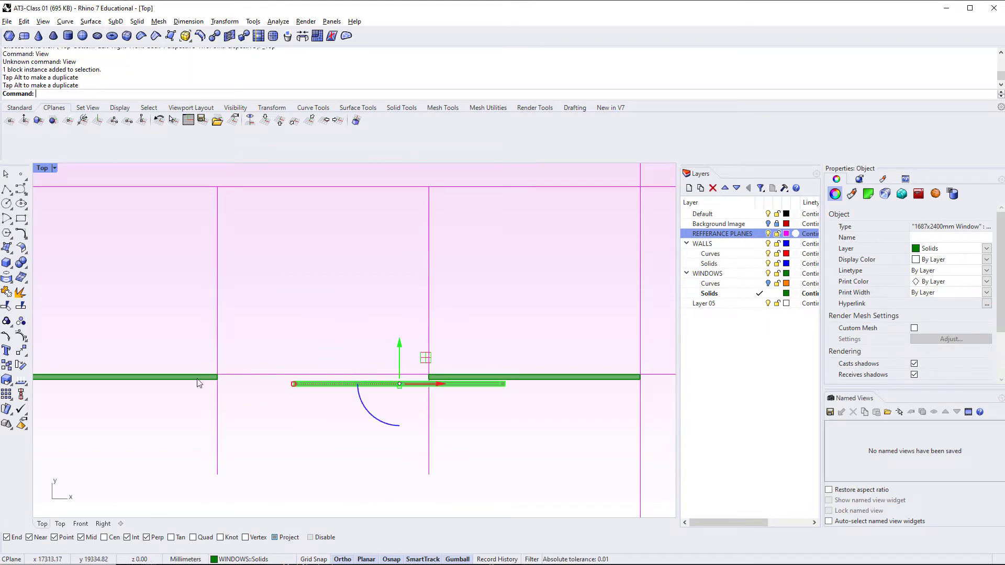
Shift the second window block from the wall outward and slide it over the neighbouring block, then inspect the overlap in the Perspective view.
click(196, 377)
drag(114, 338, 114, 351)
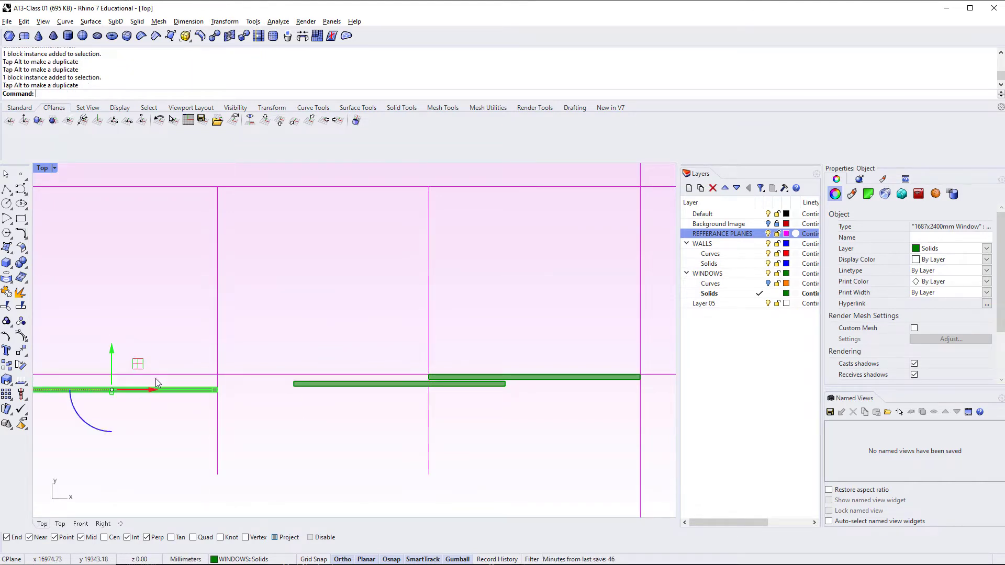
drag(138, 391, 348, 396)
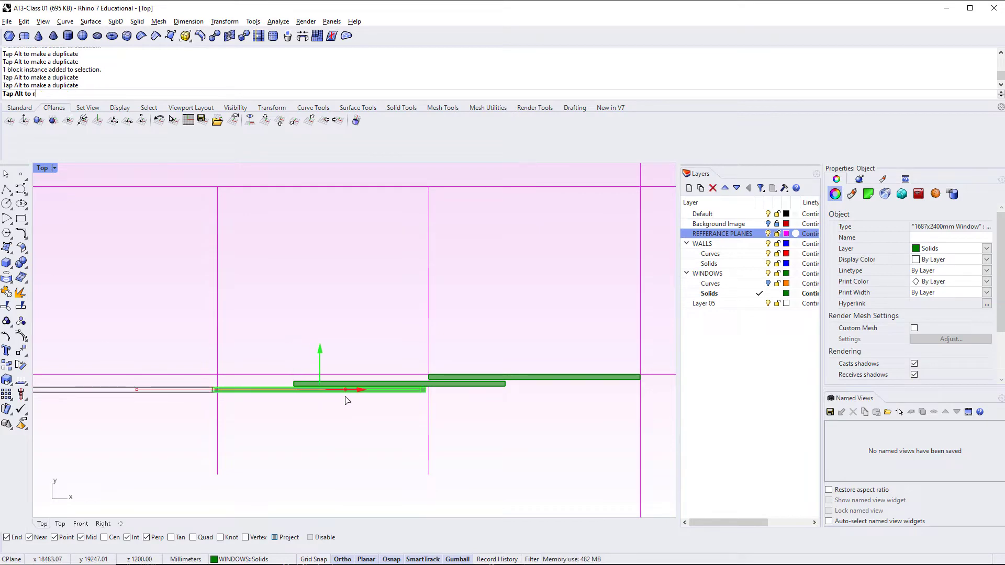
click(264, 326)
key(F4)
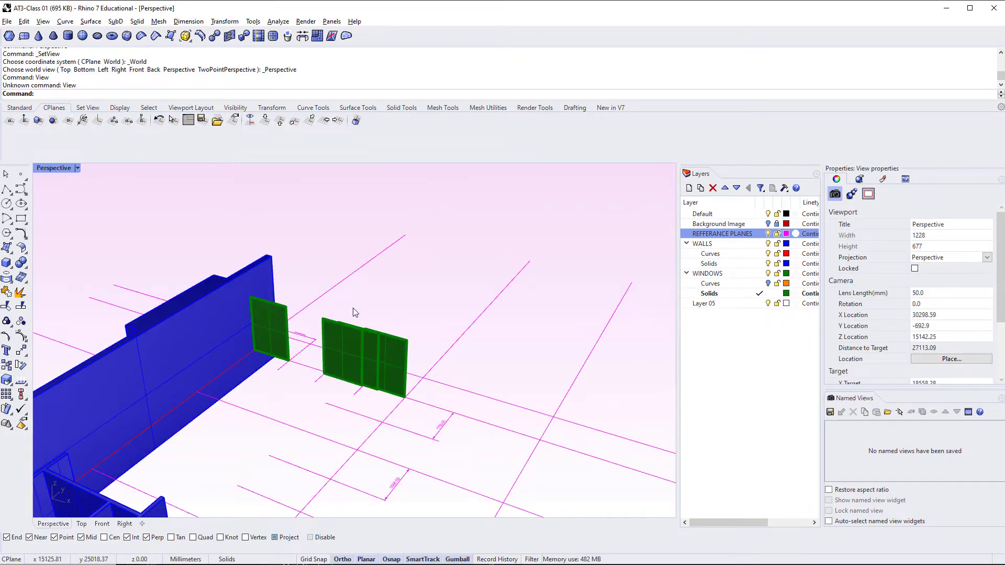
scroll(335, 350, up, 6)
right_drag(506, 350, 388, 378)
scroll(356, 350, up, 8)
Undo the gumball moves of the second and third window blocks and clear the selection.
key(ctrl+z)
key(ctrl+z)
key(ctrl+z)
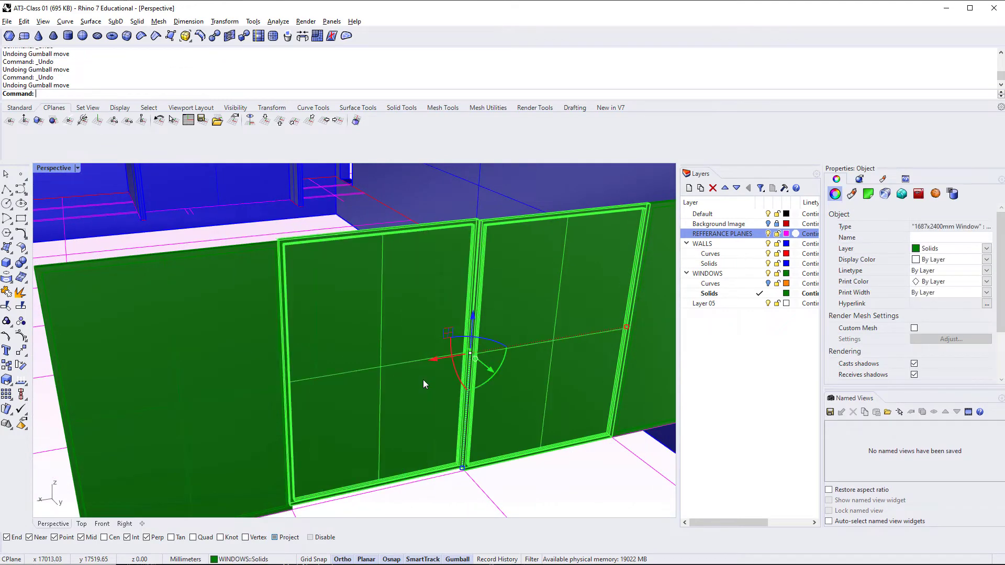
scroll(422, 379, down, 6)
key(Escape)
Examine the window row, the house walls and the window outline curves beside the building in the Perspective view.
scroll(423, 379, down, 2)
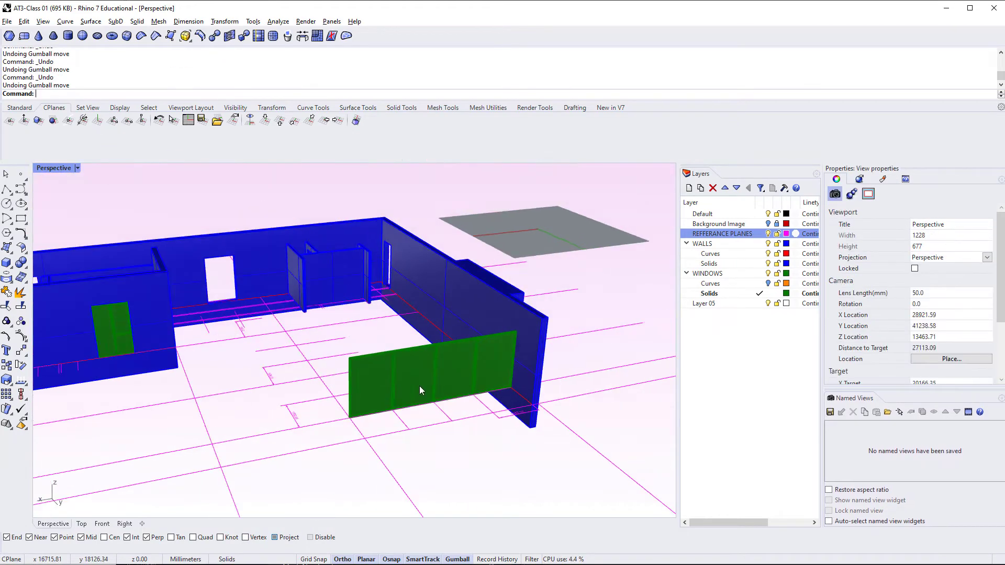
right_drag(420, 387, 343, 368)
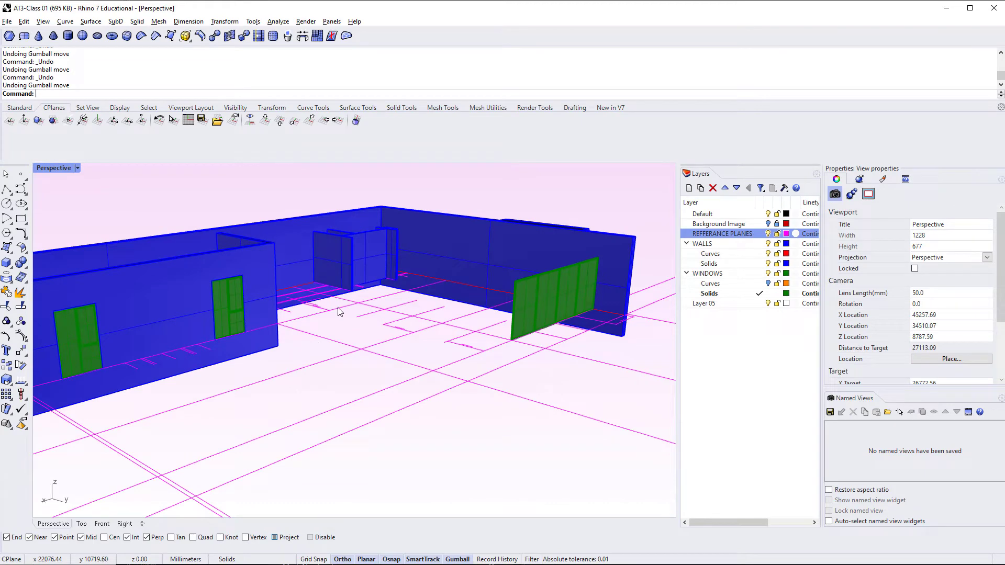
right_drag(353, 335, 414, 401)
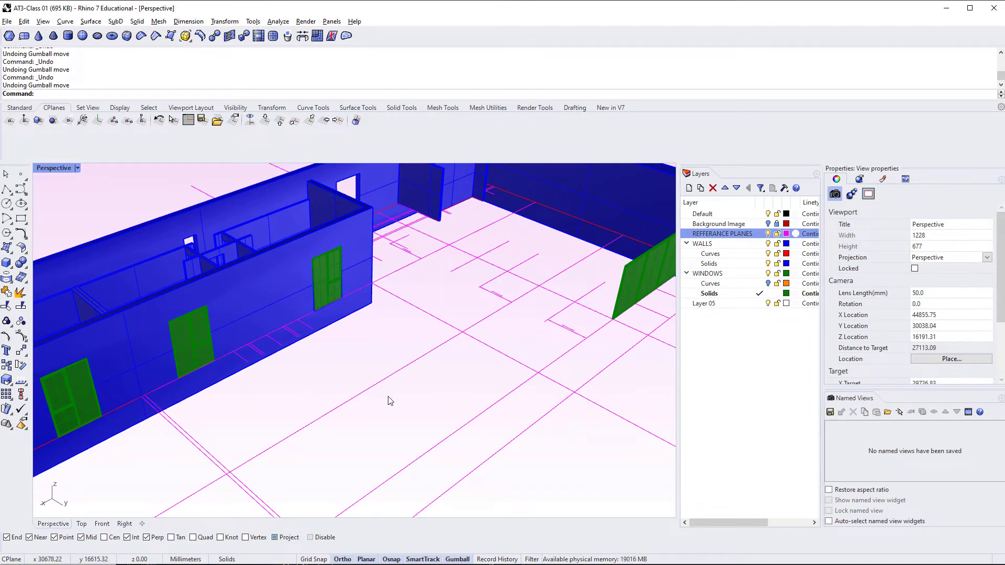
right_drag(418, 315, 460, 344)
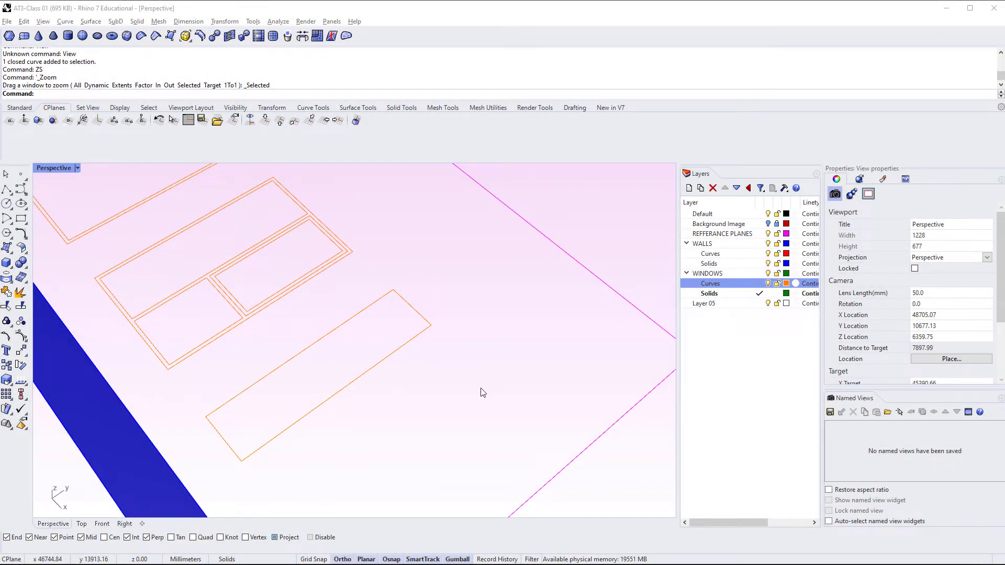
scroll(481, 392, down, 3)
shift+right_drag(480, 392, 352, 339)
scroll(370, 363, down, 3)
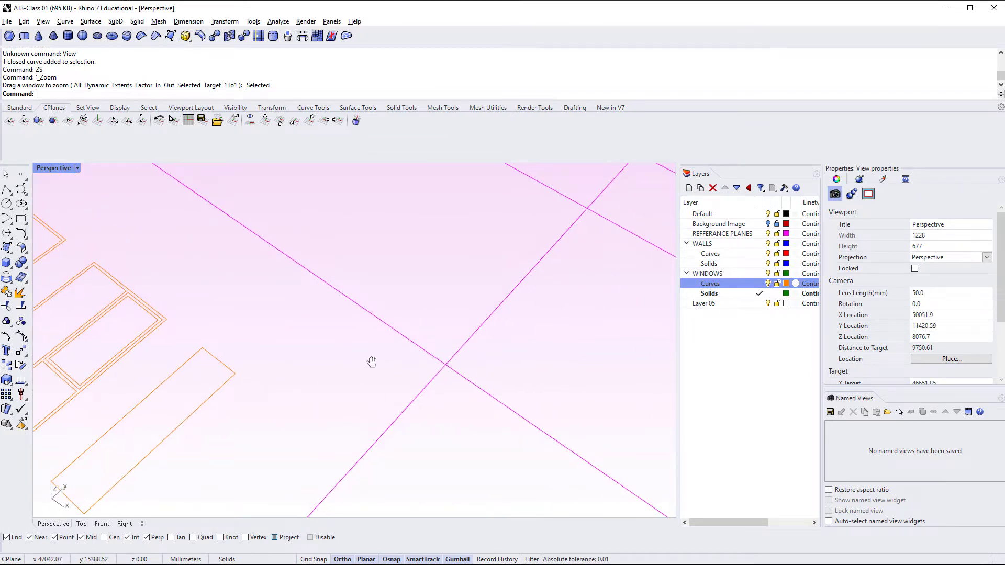
scroll(375, 370, down, 2)
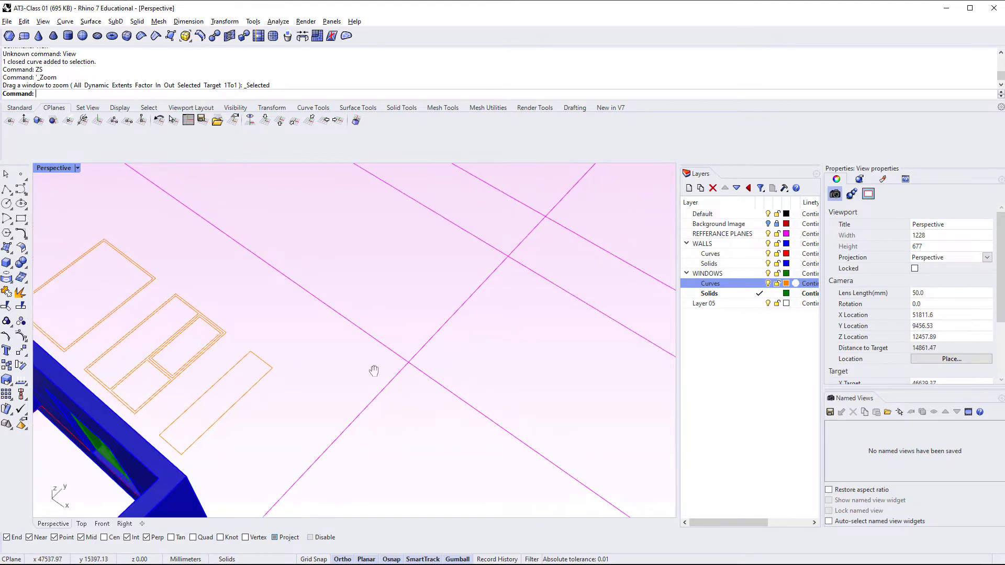
Make REFFERANCE PLANES the current layer and draw a vertical line beside the window outlines in the Top view.
double_click(734, 236)
key(ctrl+F1)
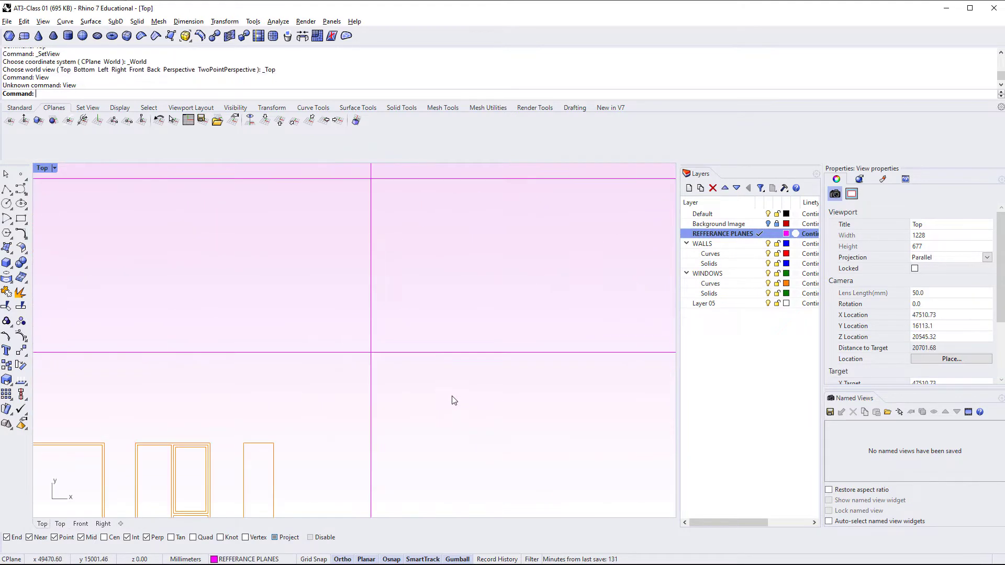
scroll(337, 391, up, 5)
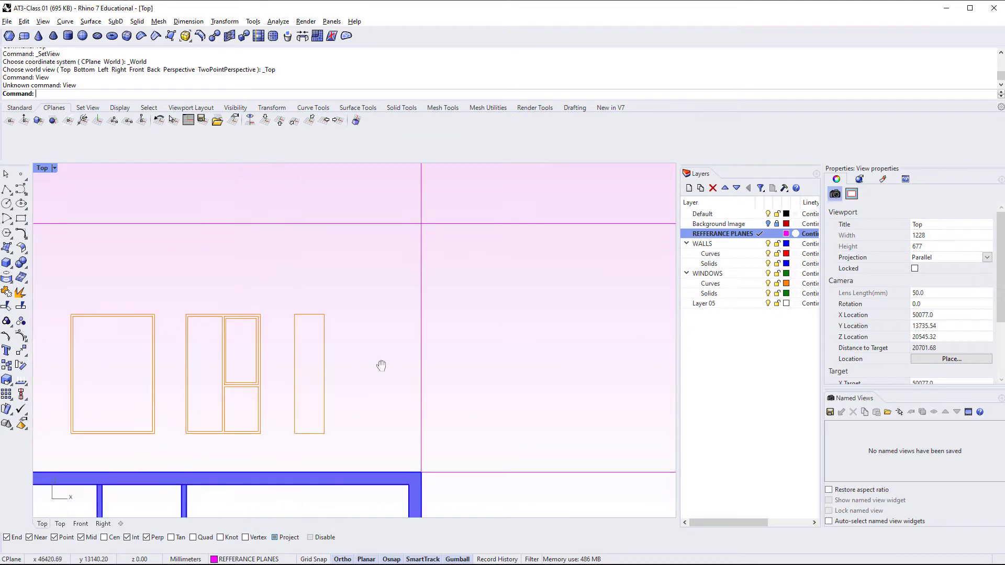
scroll(237, 376, down, 3)
scroll(168, 391, up, 6)
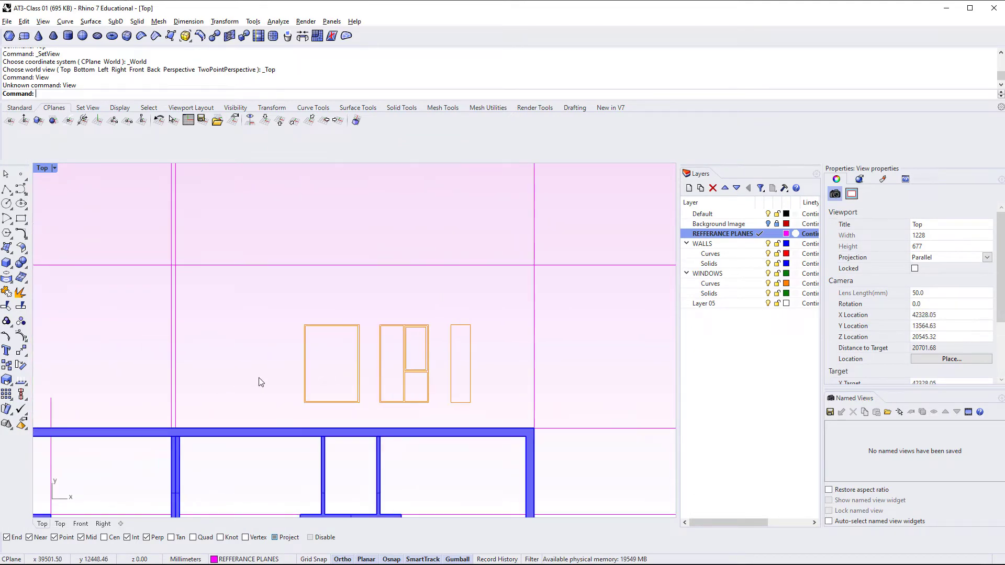
right_drag(322, 335, 333, 357)
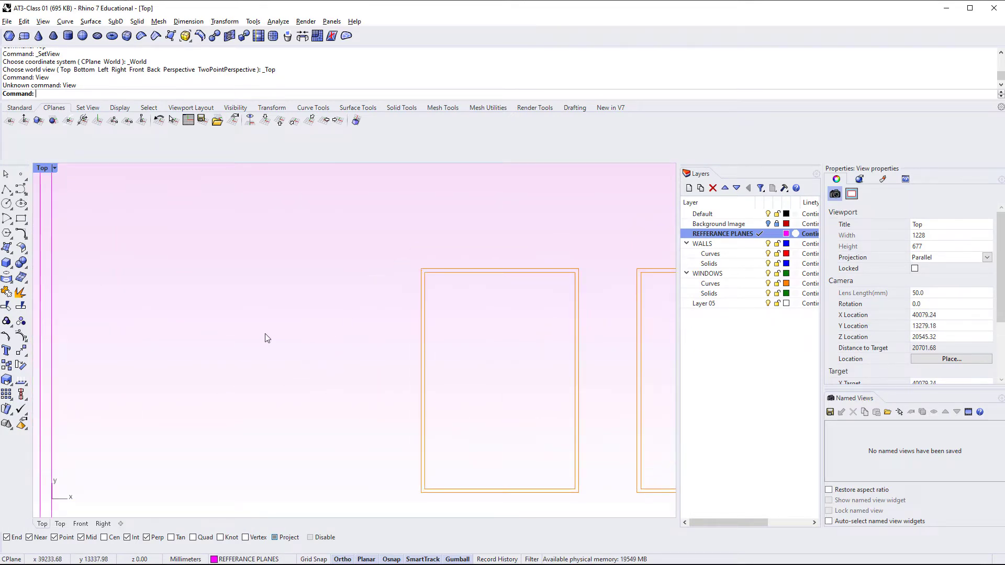
right_drag(265, 335, 270, 310)
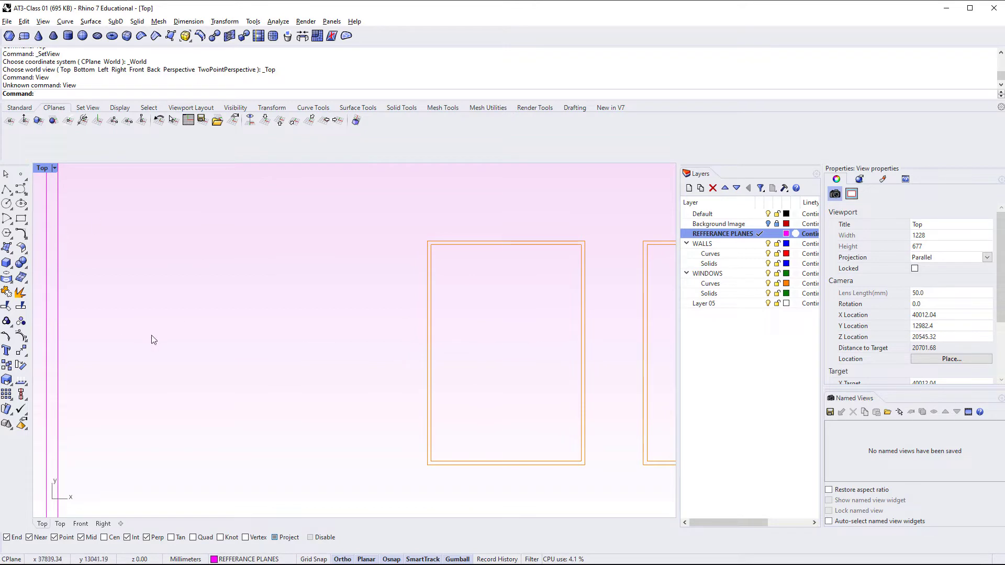
key(Return)
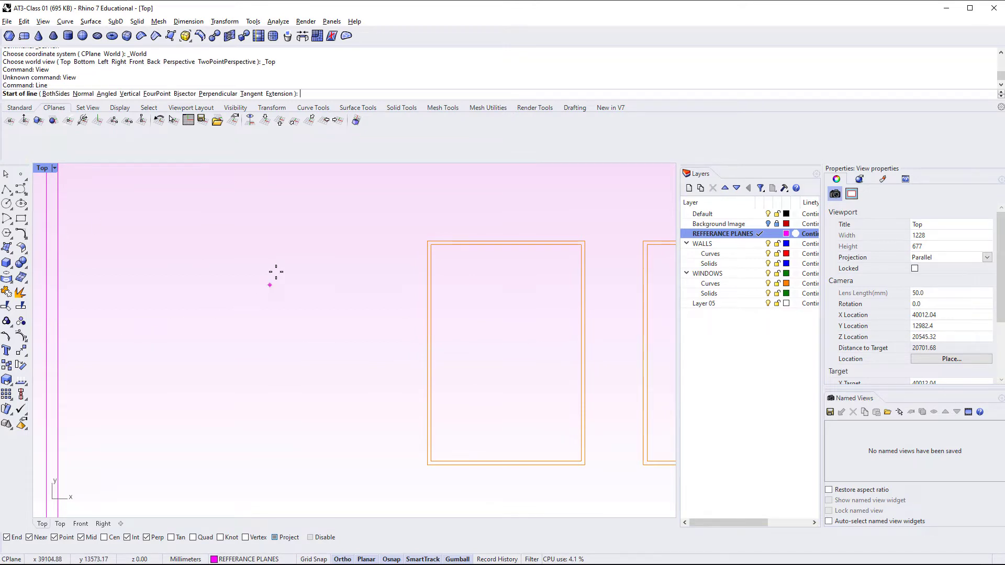
click(306, 252)
click(323, 386)
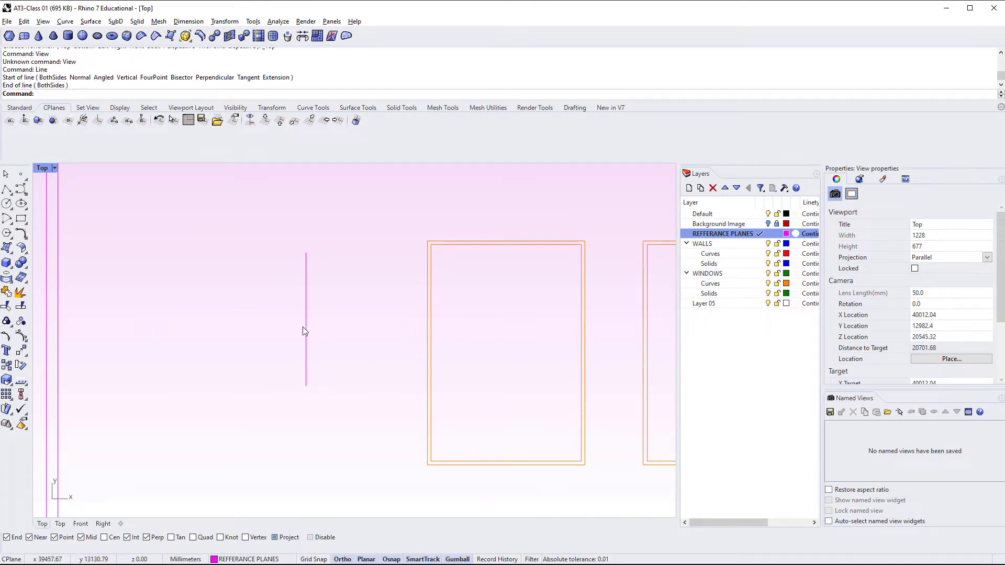
Offset the new vertical line by 820 mm to the side away from the window outlines.
click(307, 302)
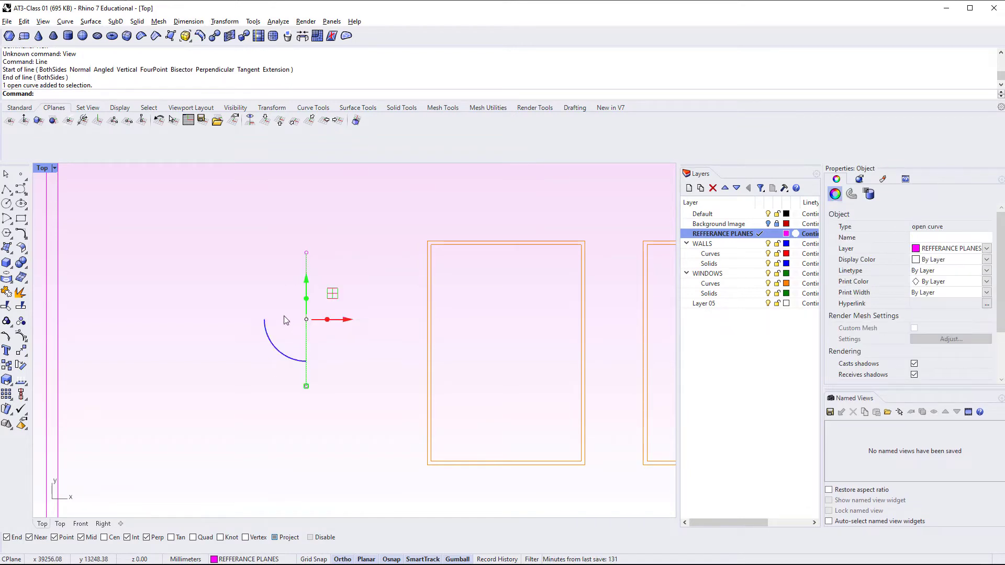
text(Offset)
key(Return)
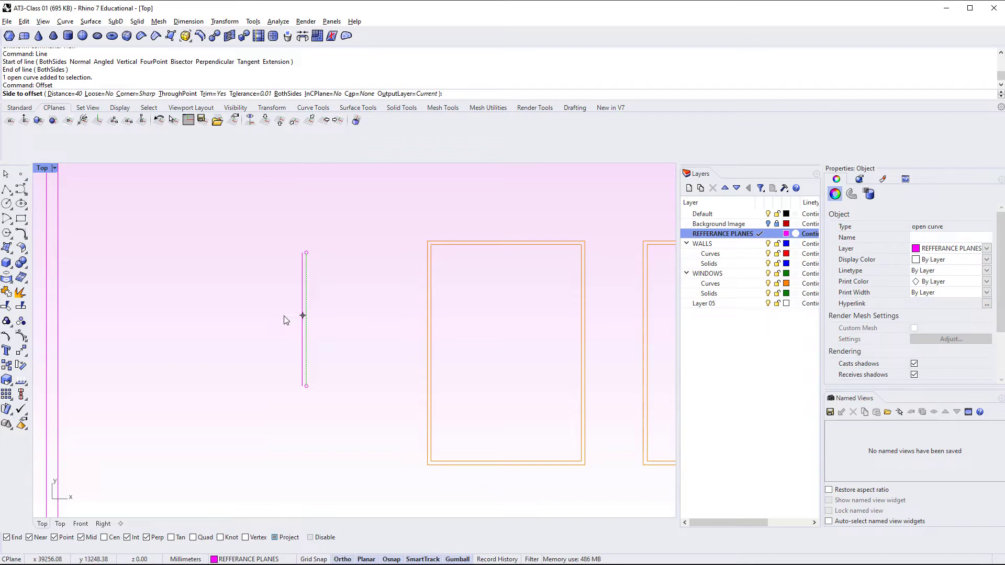
text(2)
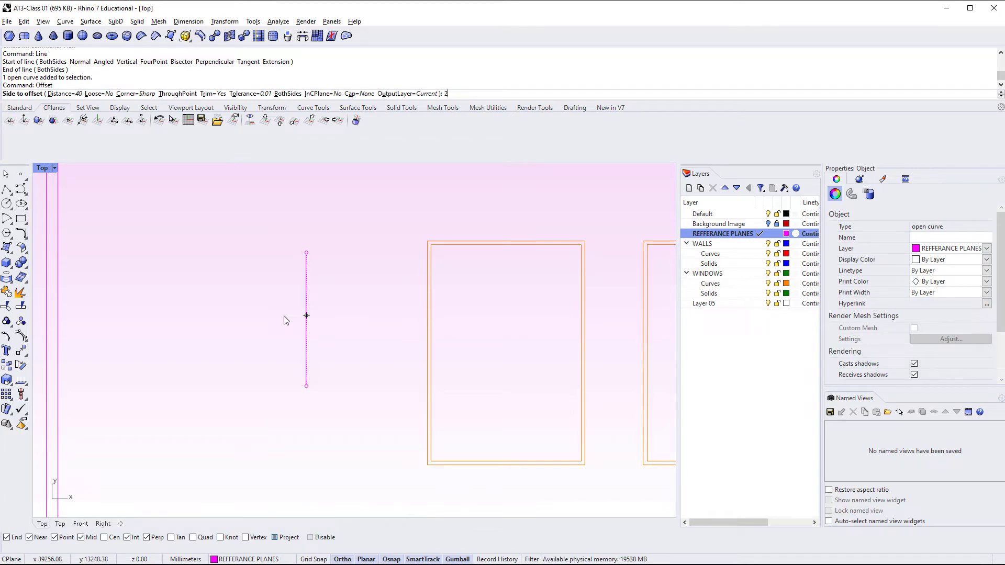
text(20)
key(Return)
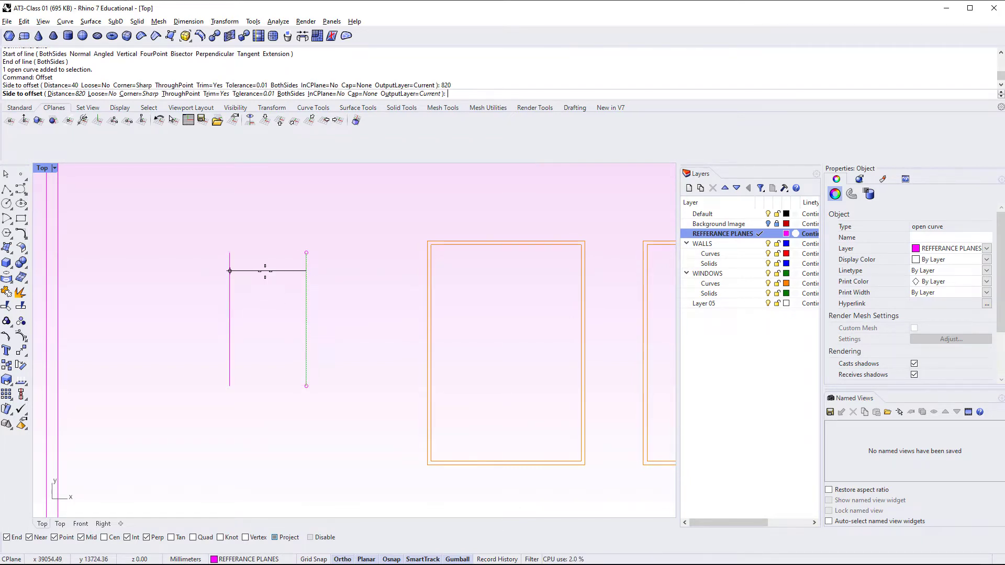
click(265, 271)
Copy each of the two vertical lines 35 mm outward, away from the 820 mm opening.
click(346, 321)
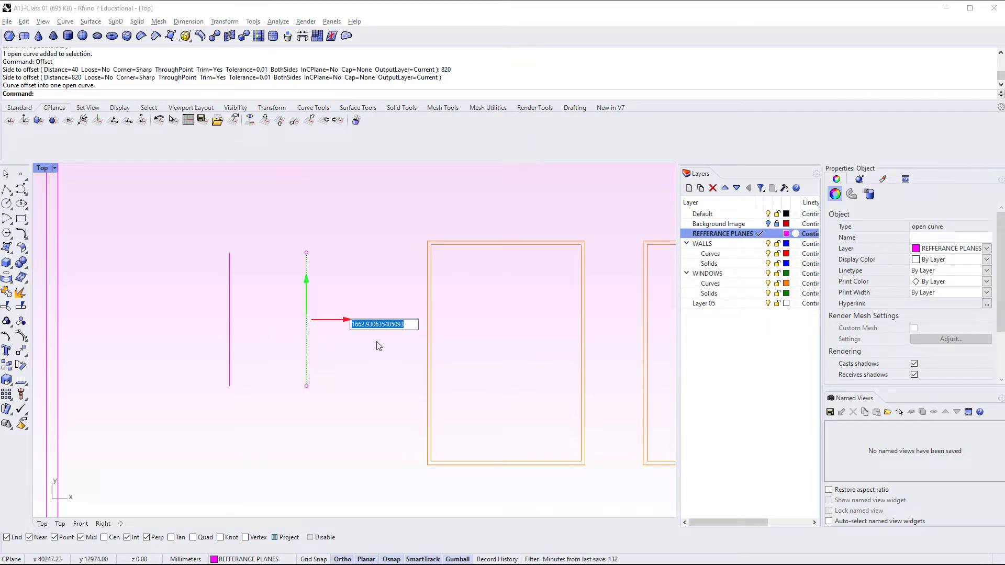
text(40)
key(Return)
key(Escape)
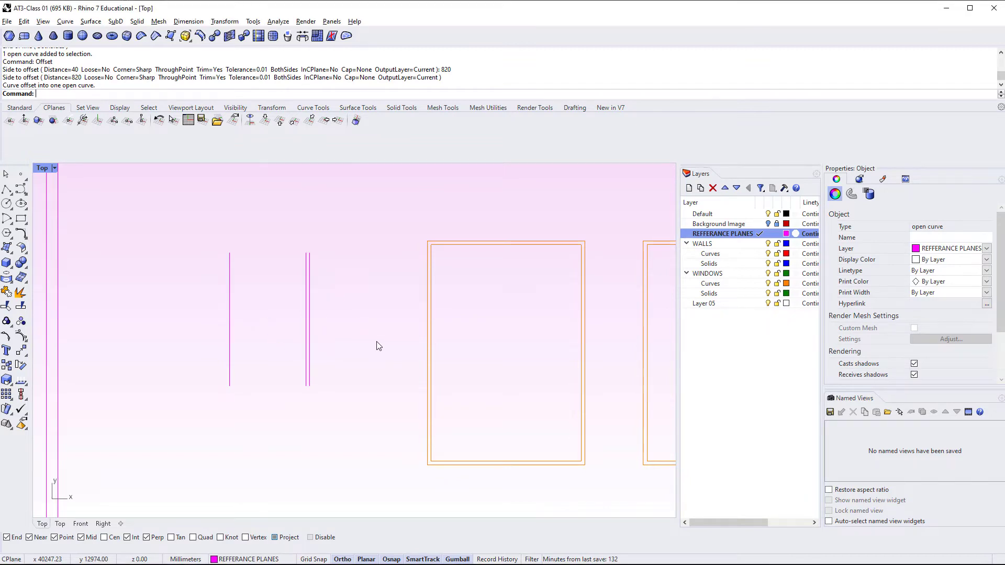
click(228, 326)
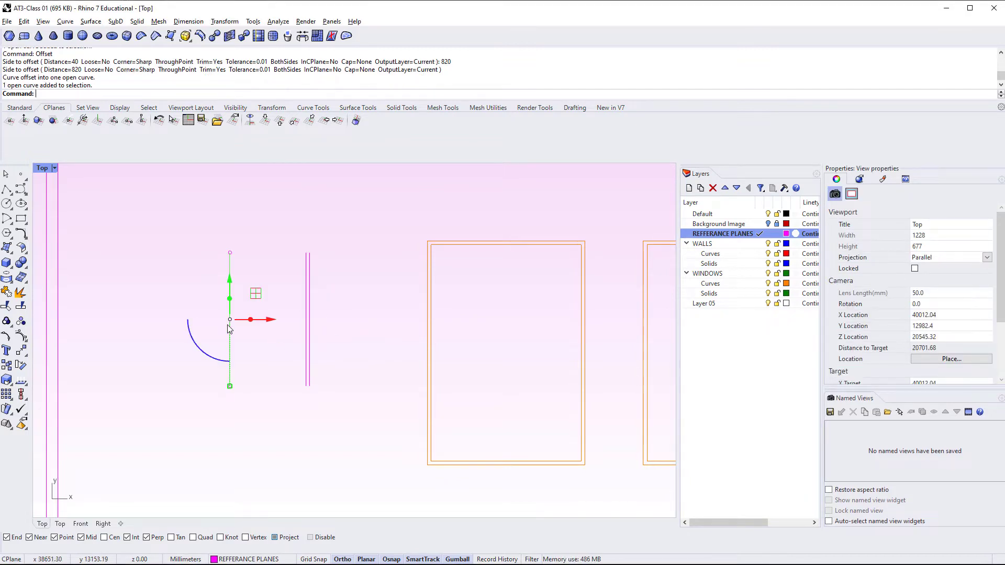
click(275, 320)
text(-35)
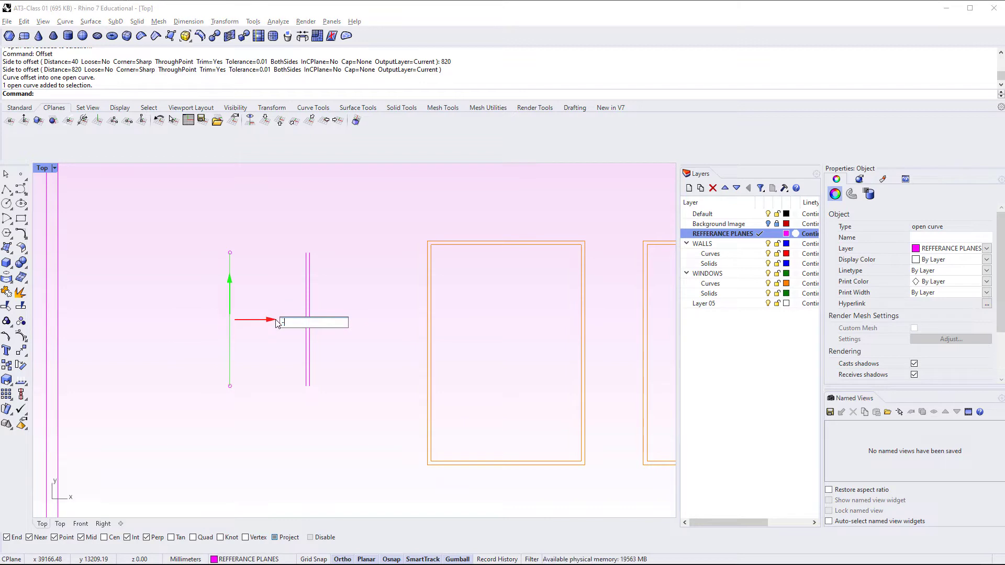
key(Return)
key(Escape)
Draw a horizontal line about 1700 mm long across the lower ends of the vertical lines.
scroll(285, 344, up, 3)
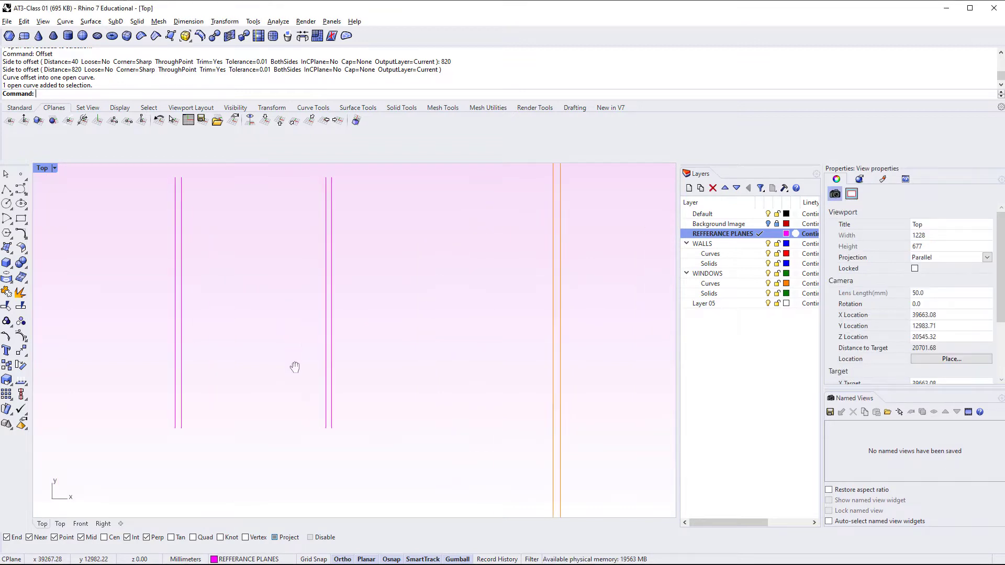
text(Line)
key(Return)
click(157, 403)
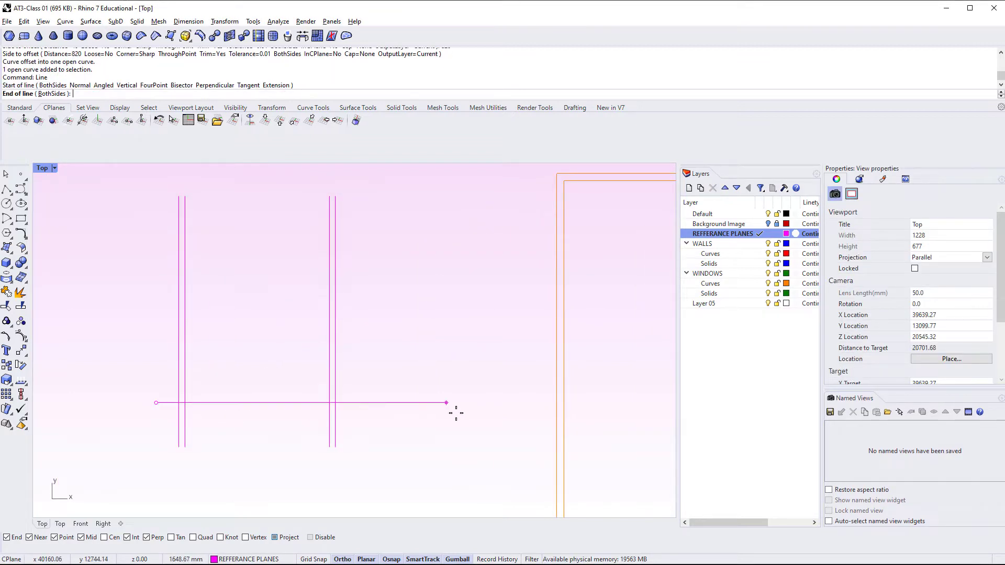
click(456, 402)
Copy the horizontal line 100 mm upward and clear the selection.
click(374, 403)
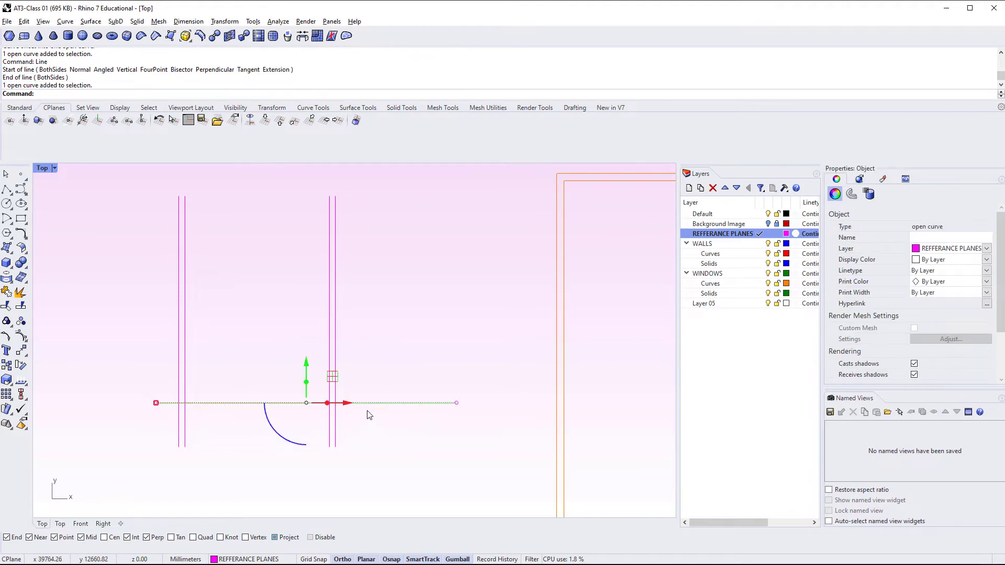
click(309, 363)
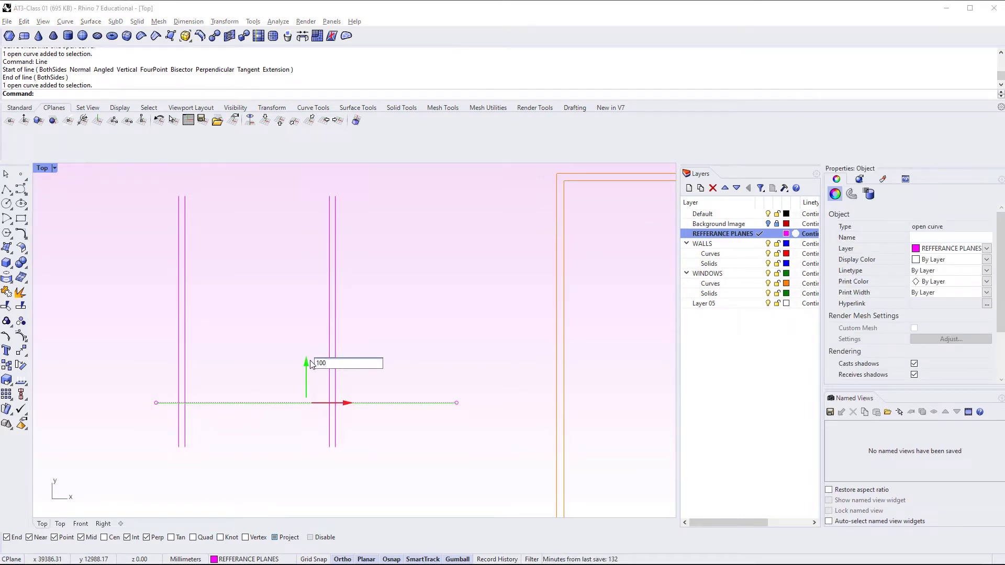
key(Return)
key(Escape)
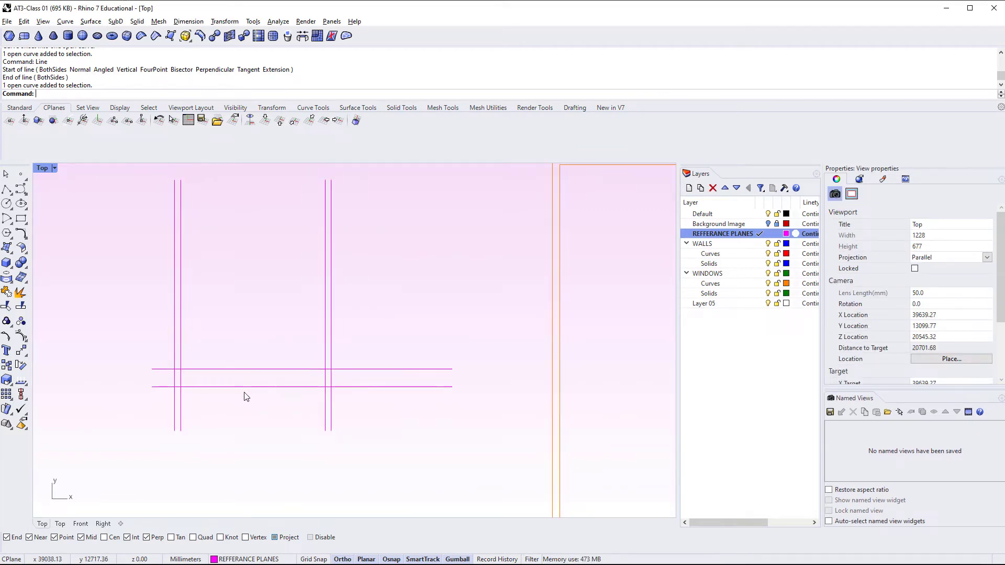
scroll(246, 396, up, 5)
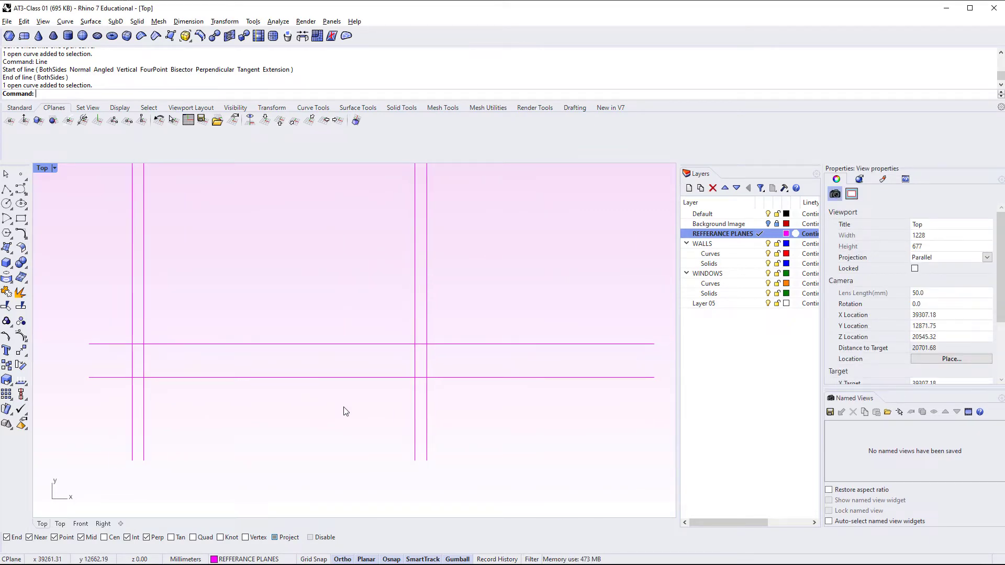
right_drag(206, 376, 231, 416)
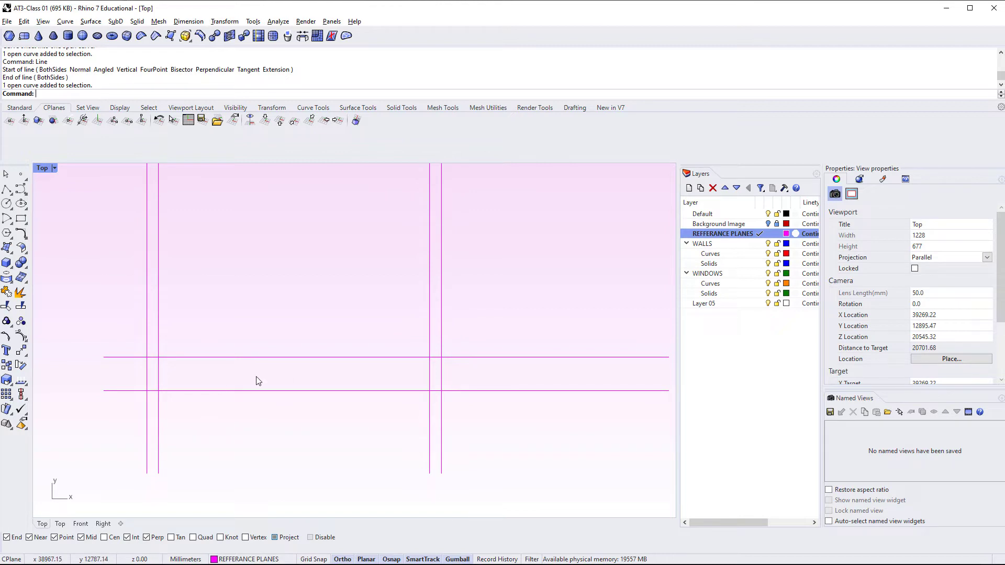
scroll(259, 377, up, 3)
right_drag(343, 375, 243, 376)
right_drag(163, 358, 186, 361)
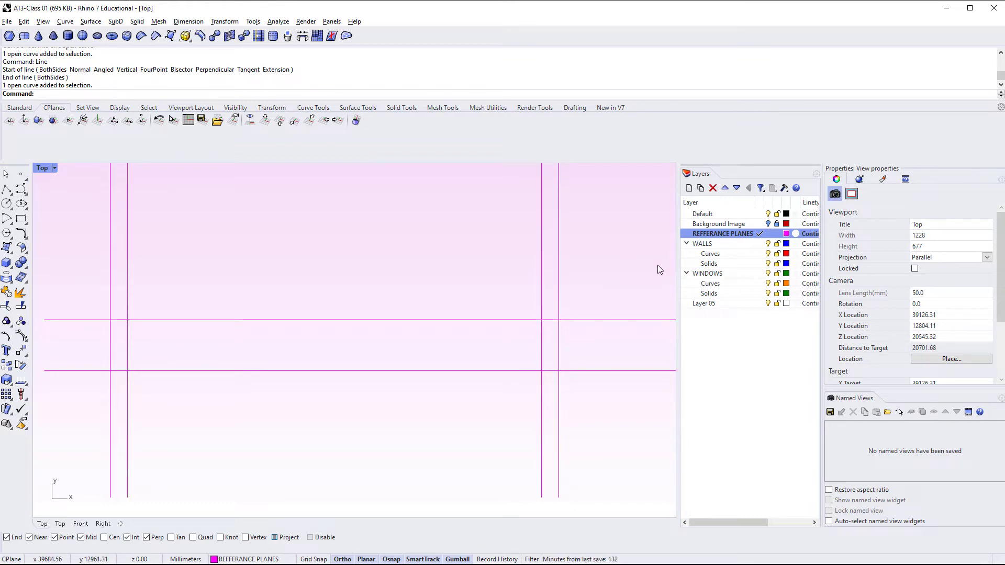
Create a new top-level layer named DOORS below the WINDOWS layer group.
click(717, 273)
click(689, 188)
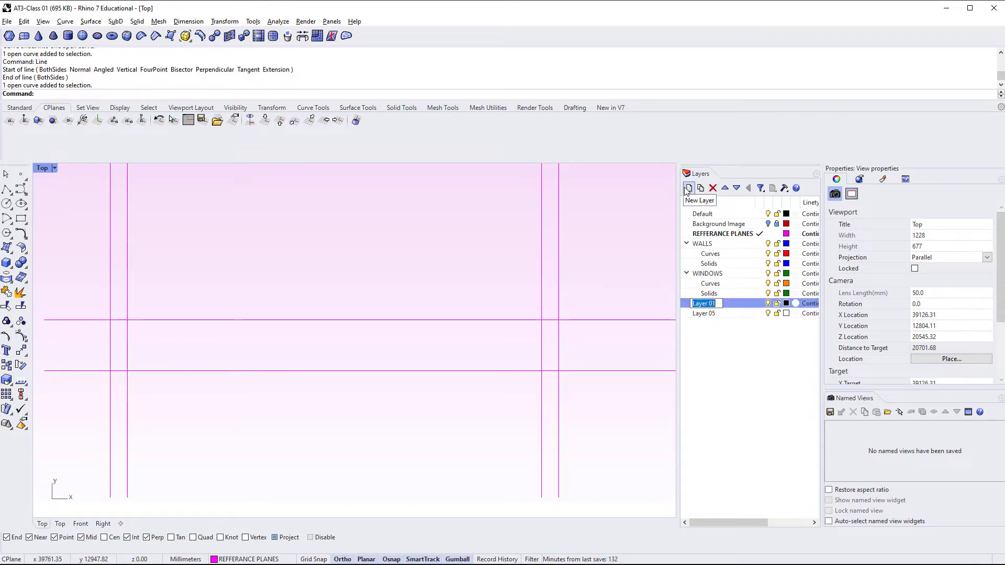
text(DOOR)
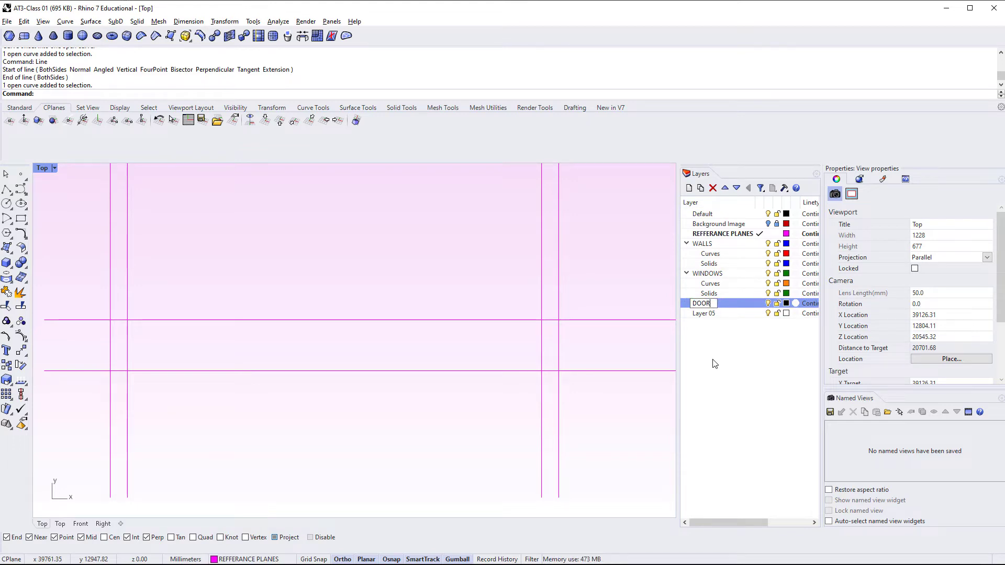
text(S)
key(Return)
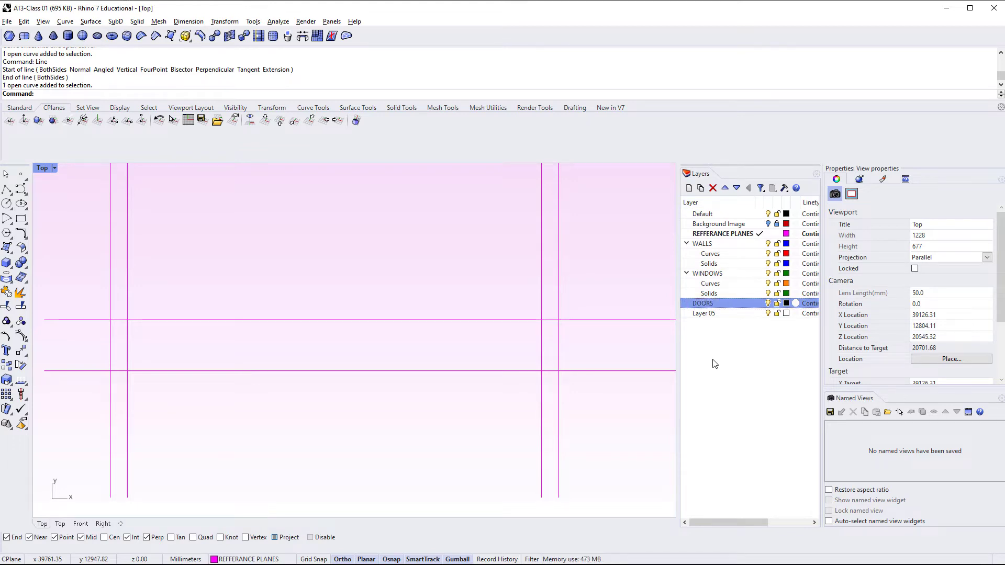
Add two sublayers named Crvs and Solids under the DOORS layer.
click(701, 189)
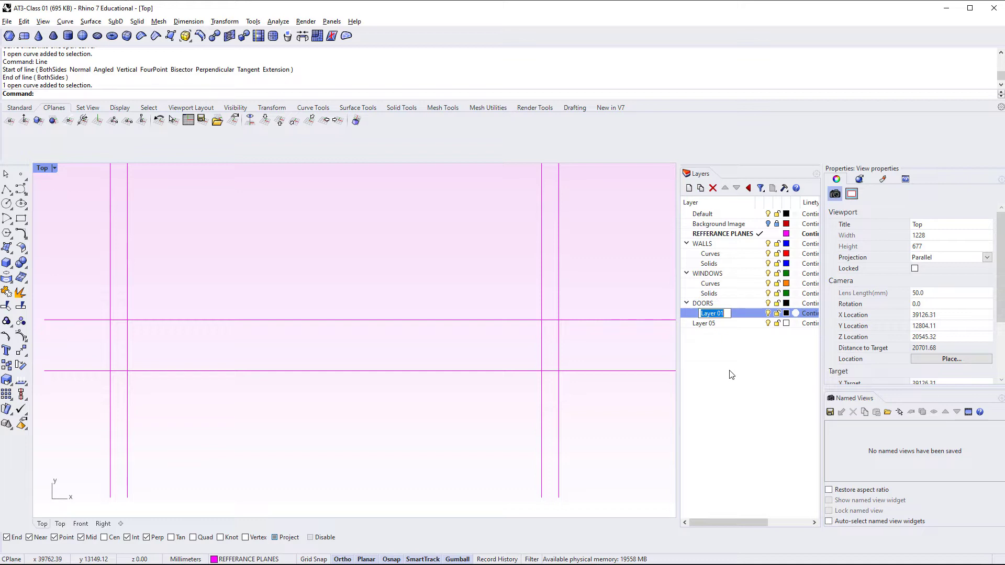
text(Cu)
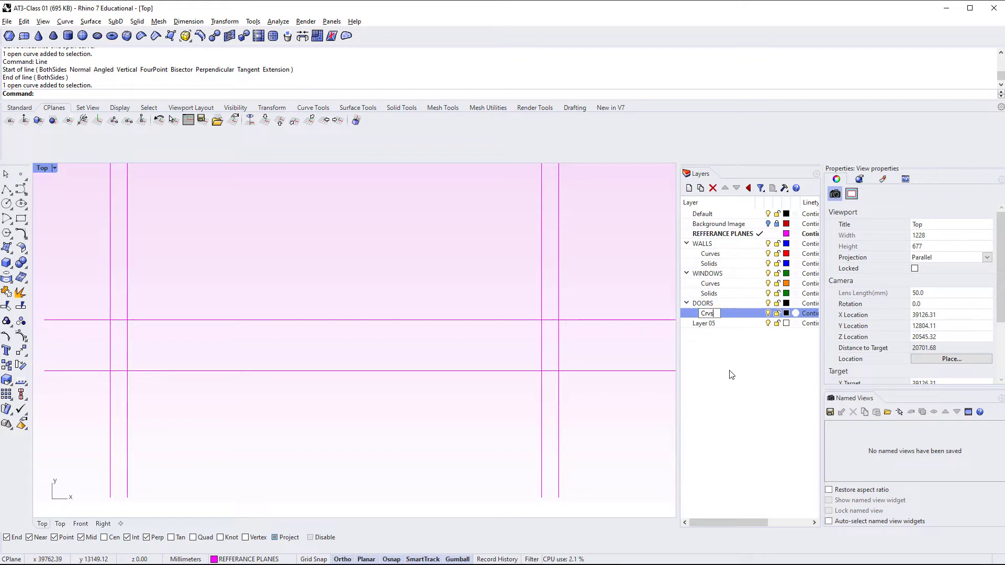
key(Return)
click(691, 188)
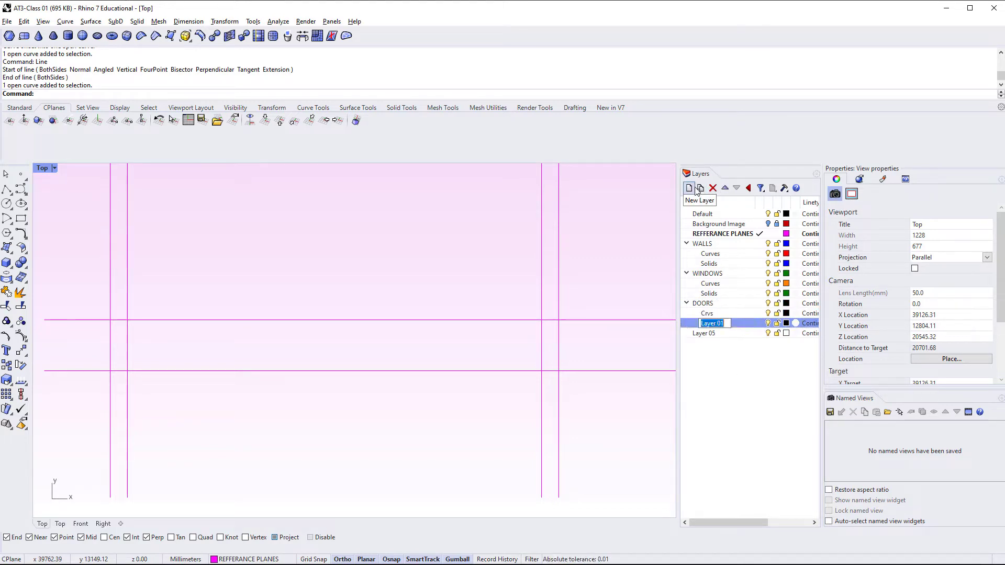
text(Solids)
key(Return)
Set the colour of the DOORS Crvs sublayer to red.
click(785, 314)
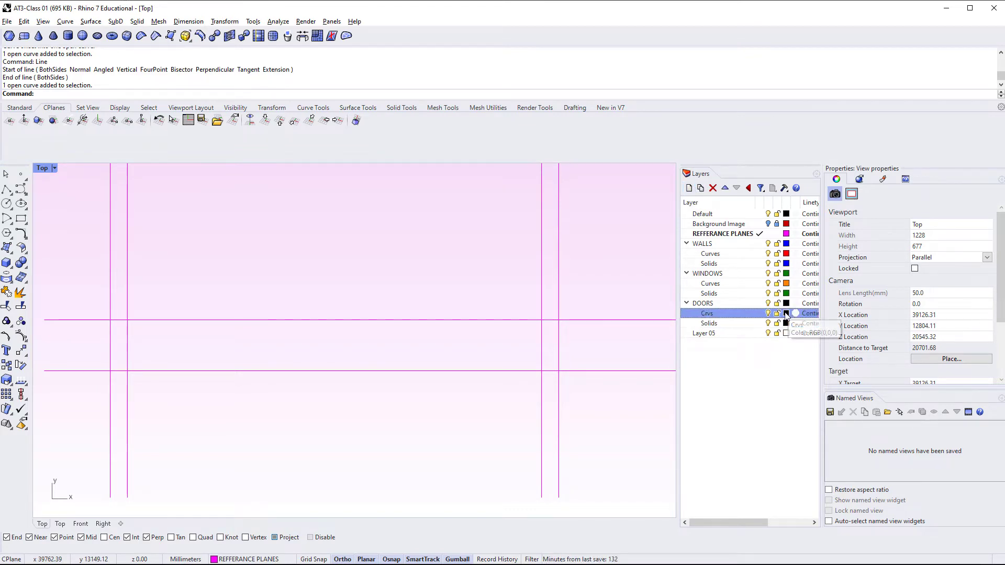
click(785, 313)
click(169, 212)
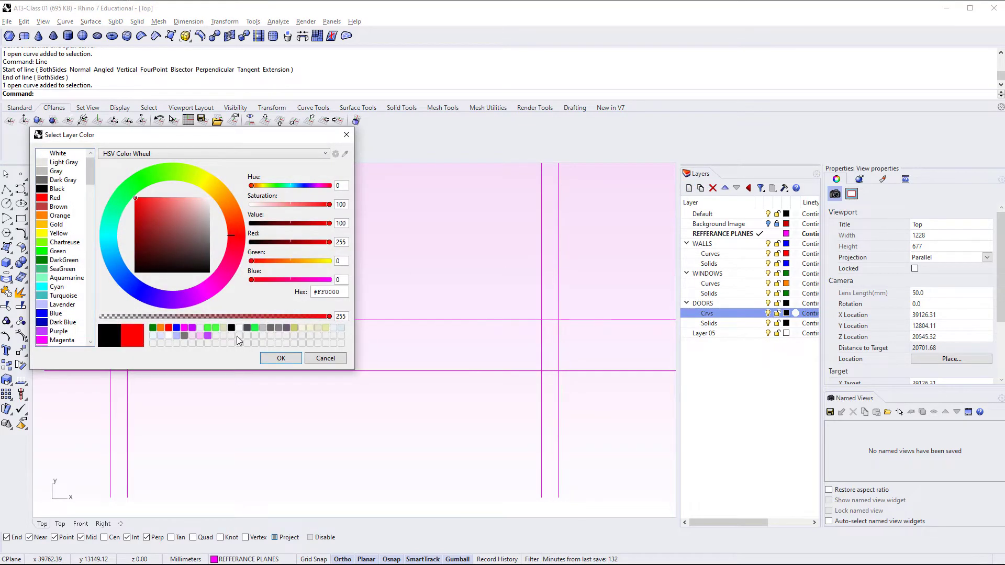
click(280, 358)
Set the colour of the DOORS Solids sublayer to red and of the Crvs sublayer to blue.
click(786, 324)
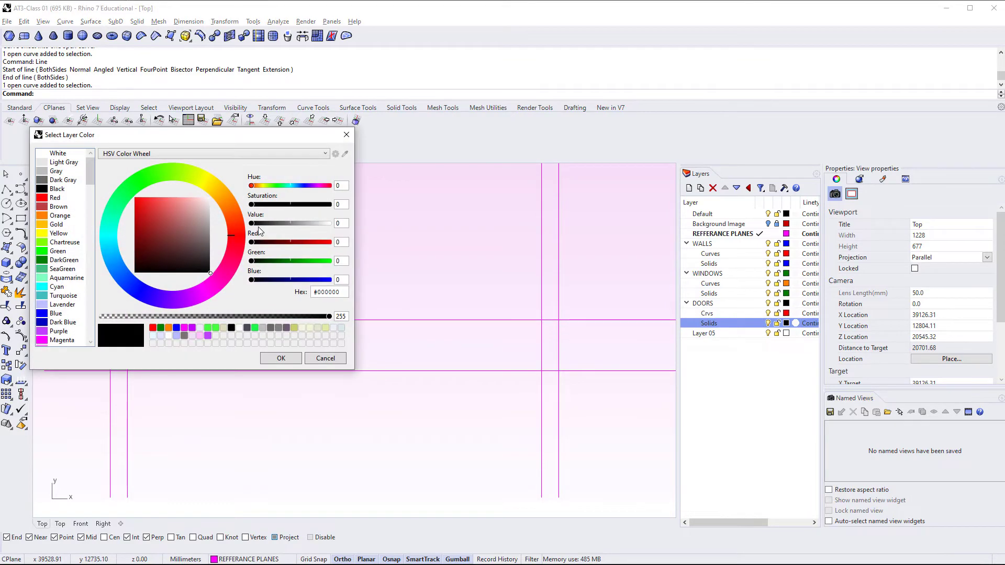
click(51, 201)
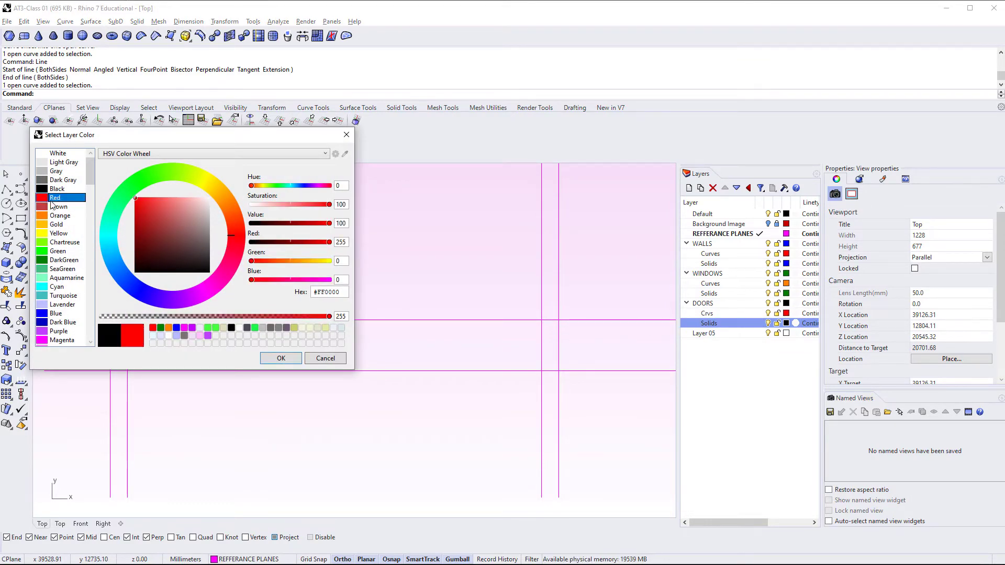
click(281, 359)
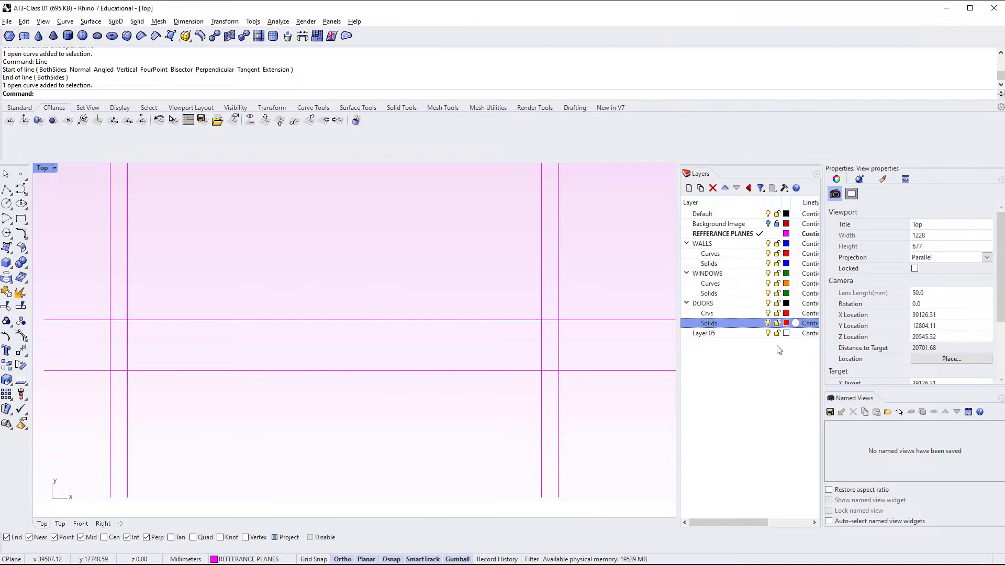
click(786, 313)
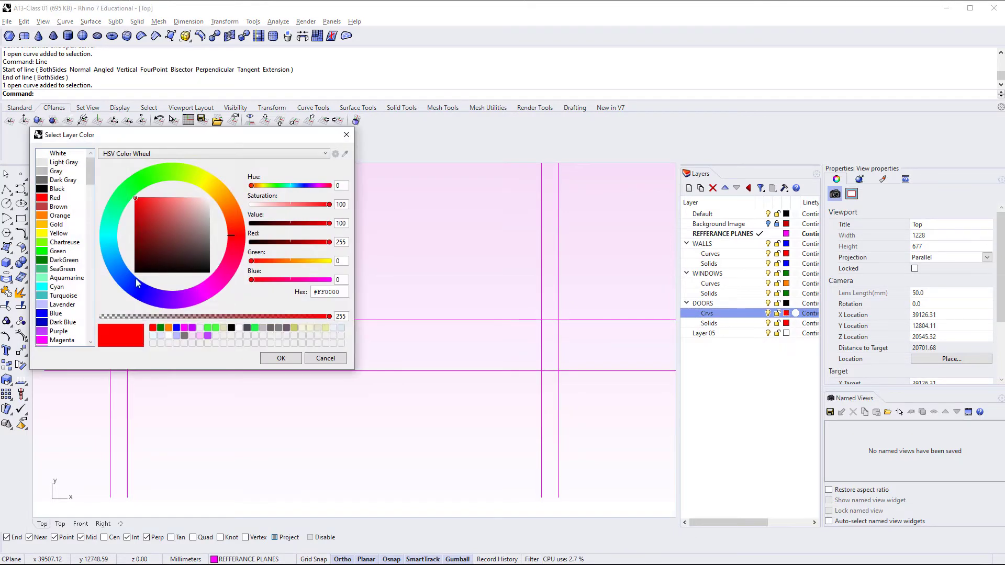
click(133, 293)
click(285, 362)
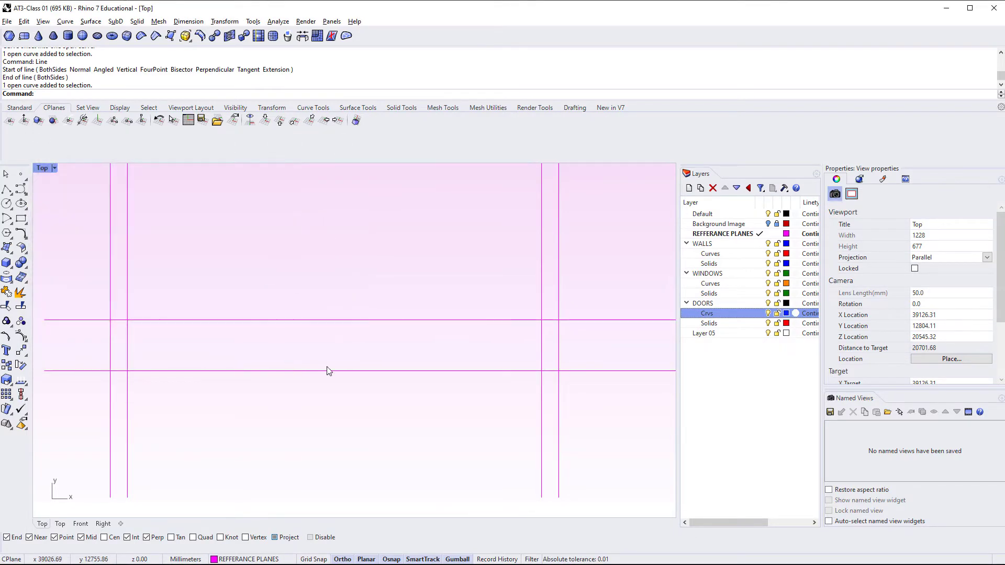
right_drag(347, 347, 344, 363)
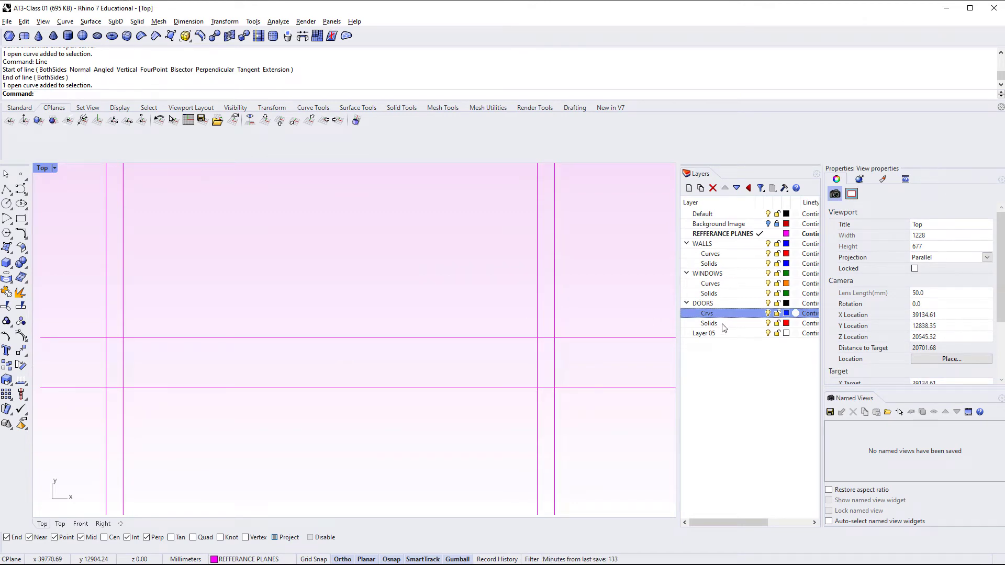
right_drag(271, 375, 286, 354)
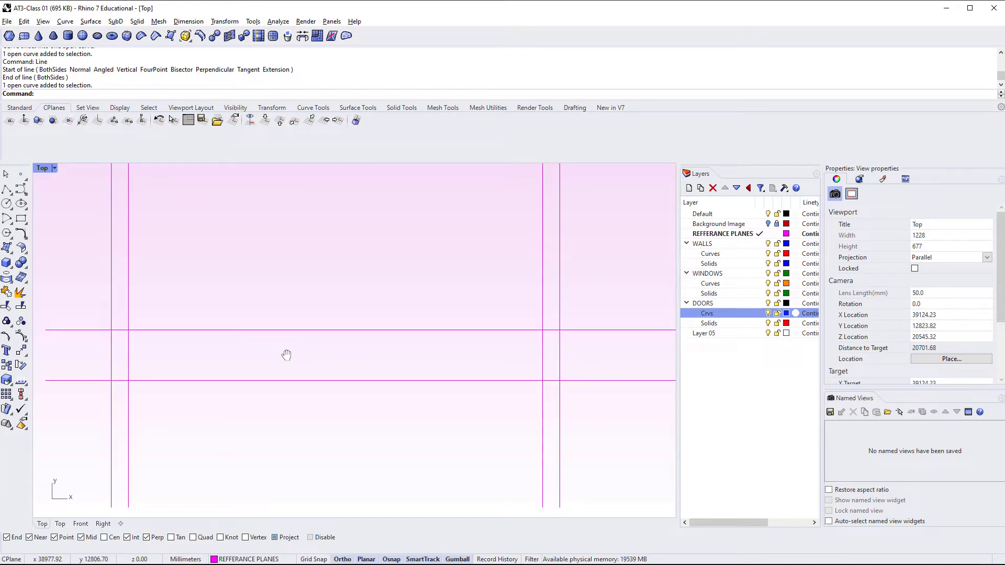
key(Return)
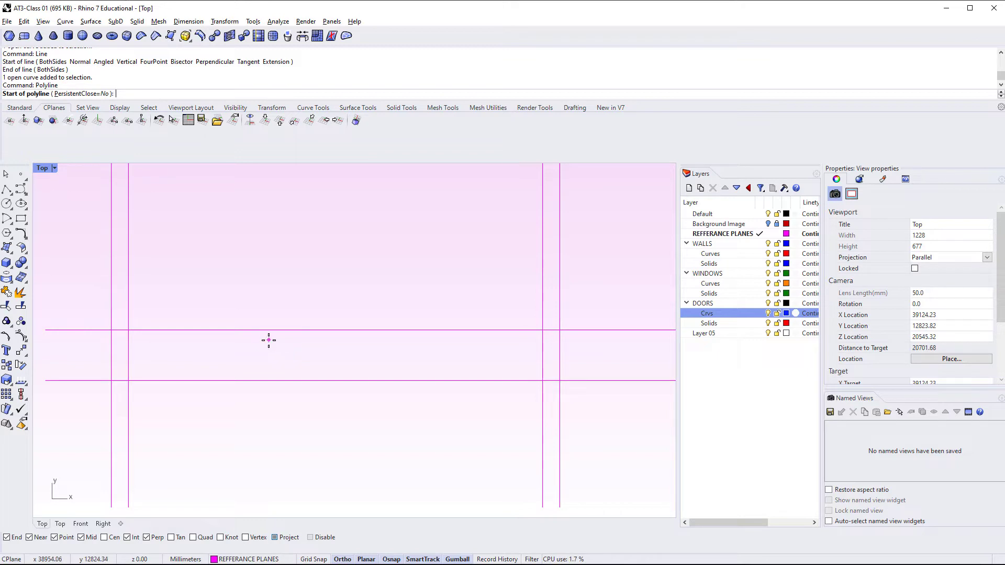
scroll(101, 339, up, 4)
click(119, 323)
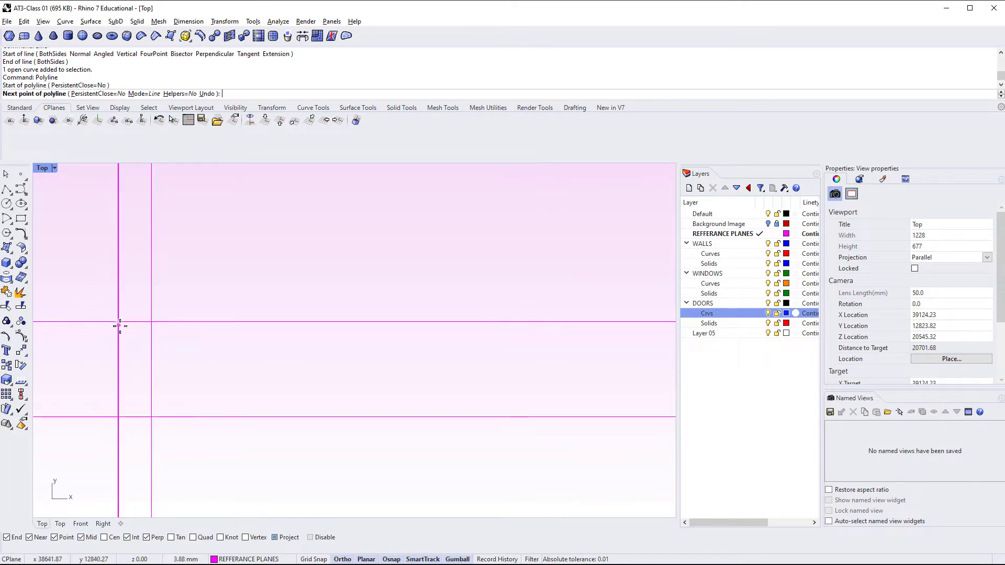
key(Escape)
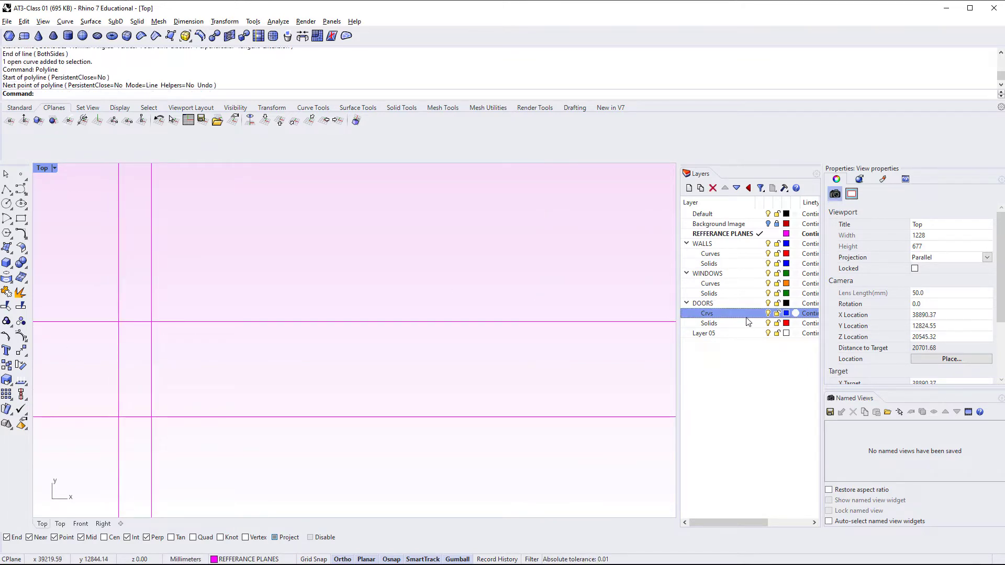
Make Crvs current and start a polyline at the upper-left reference intersection, running across to the inner vertical line and 50 mm down it.
double_click(744, 314)
right_click(179, 319)
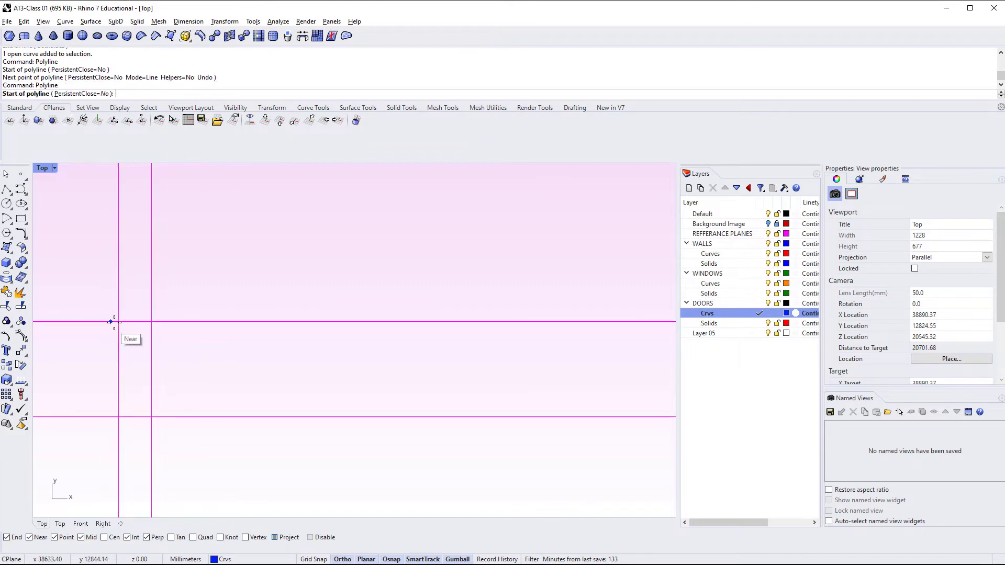
click(118, 321)
click(151, 325)
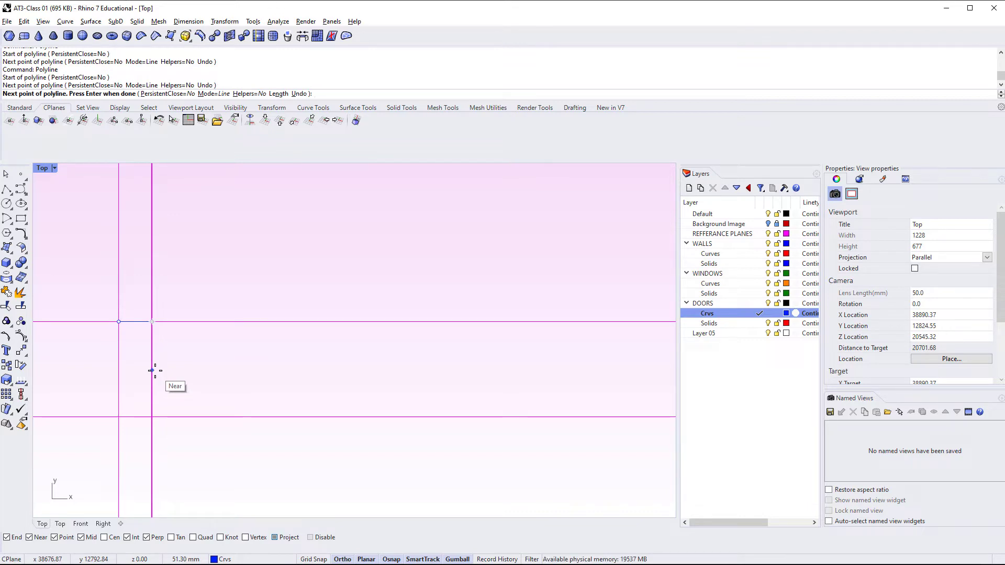
text(50)
key(Return)
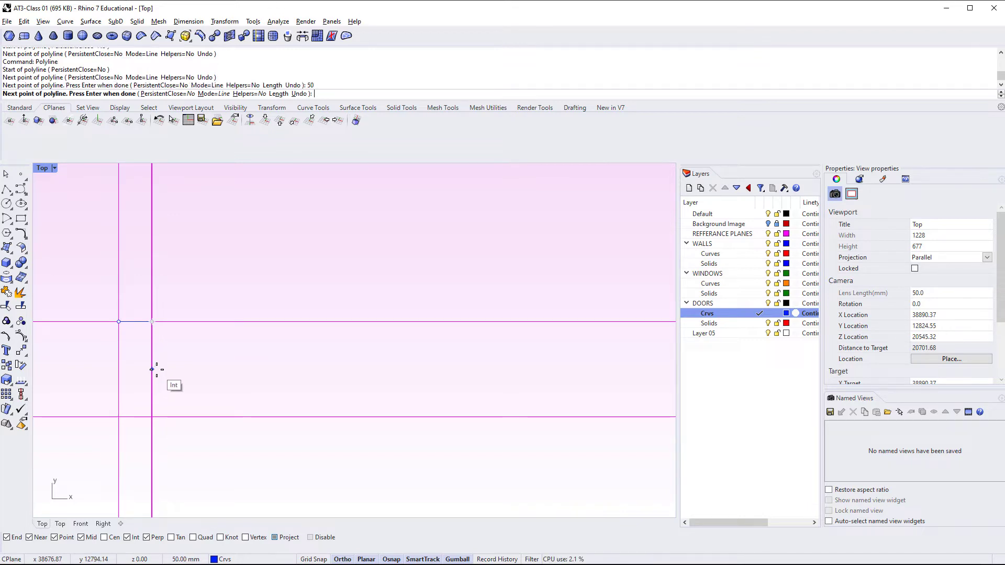
click(152, 370)
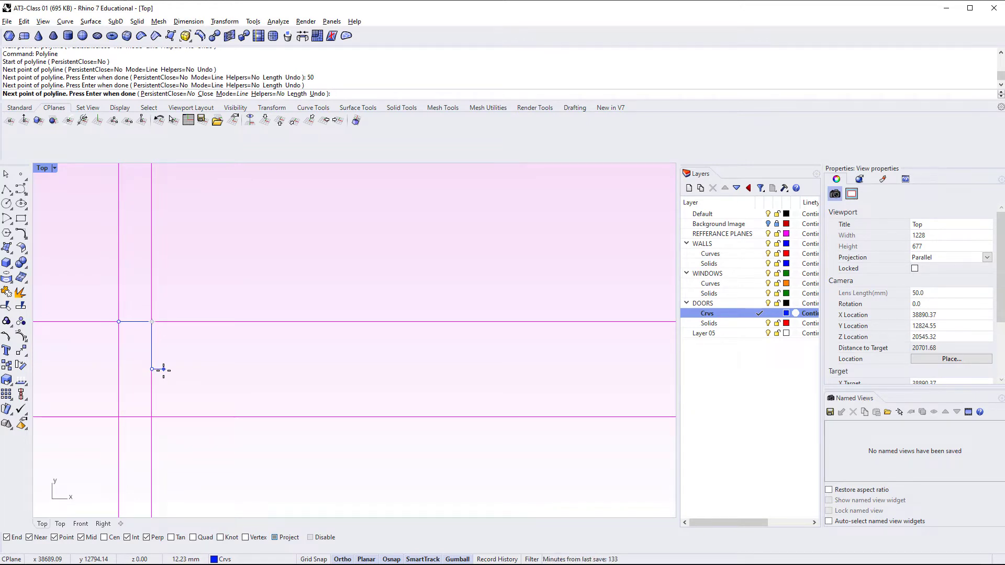
Continue the polyline 15 mm into the door opening, 15 mm down and back to the inner vertical line.
text(15)
key(Return)
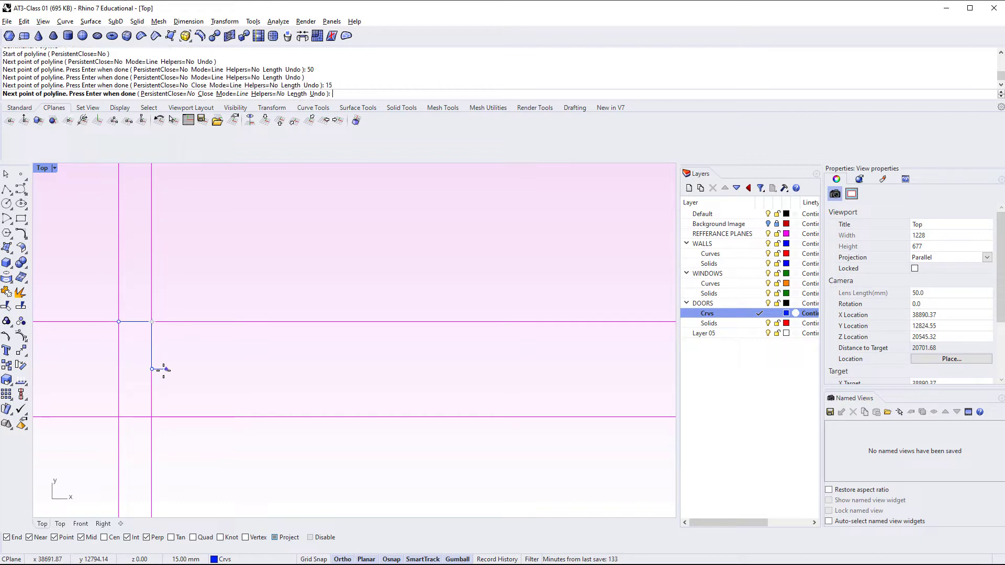
click(165, 370)
text(15)
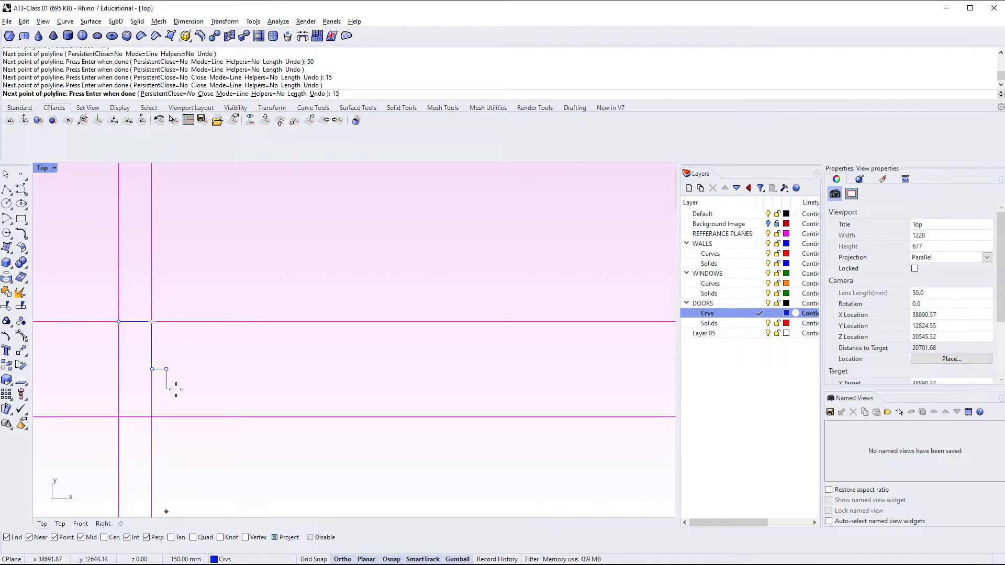
text(0)
key(BackSpace)
key(Return)
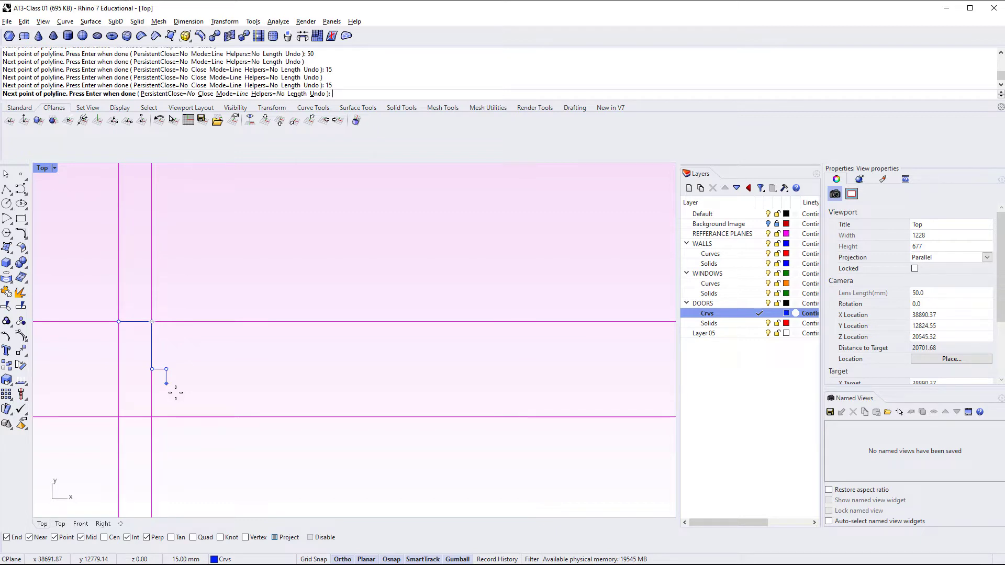
click(174, 392)
click(152, 383)
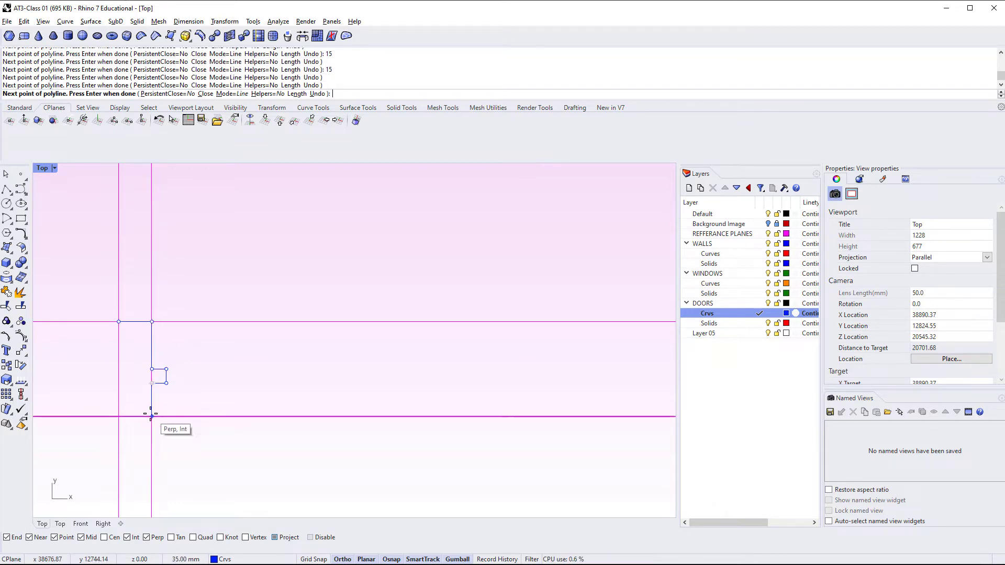
Run the polyline down to the lower horizontal line, across to the outer vertical line and close it at its start, then clear the selection.
click(152, 416)
click(119, 417)
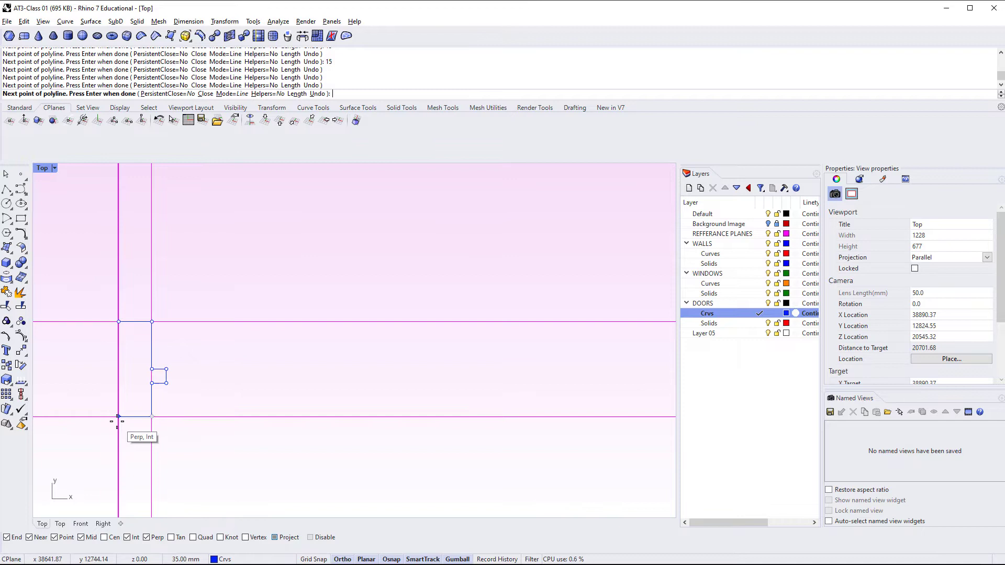
click(118, 323)
scroll(163, 374, up, 3)
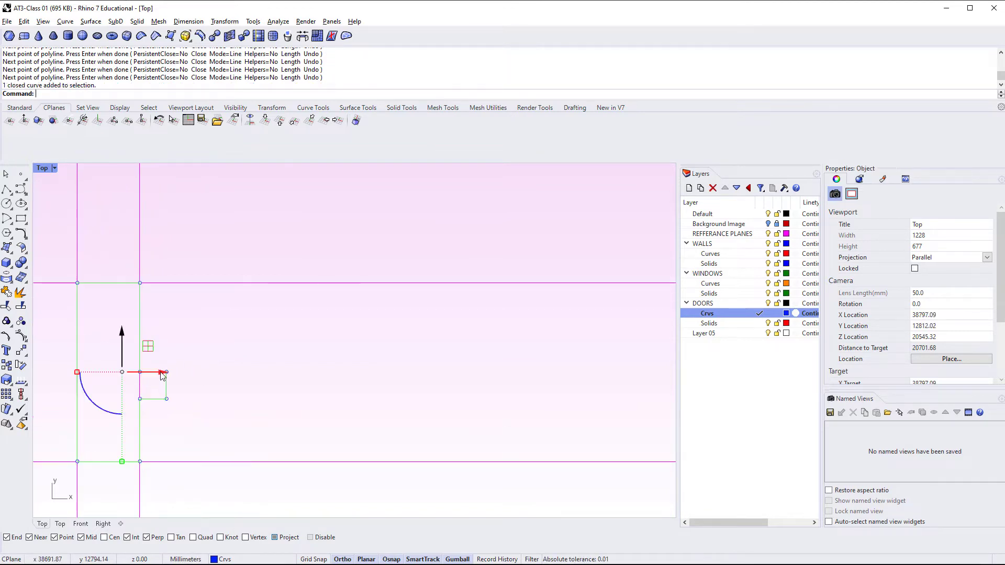
key(Escape)
scroll(160, 394, up, 1)
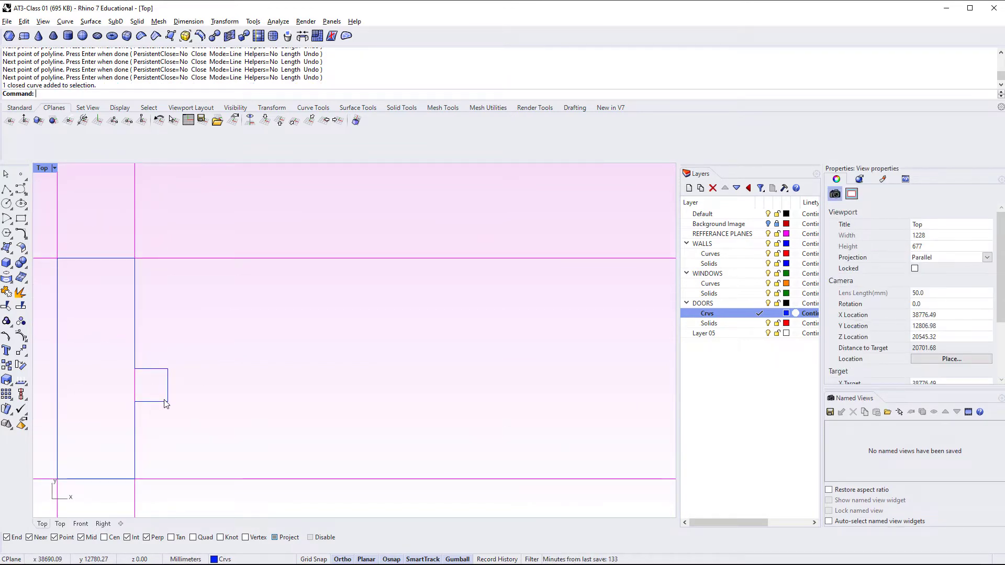
click(167, 370)
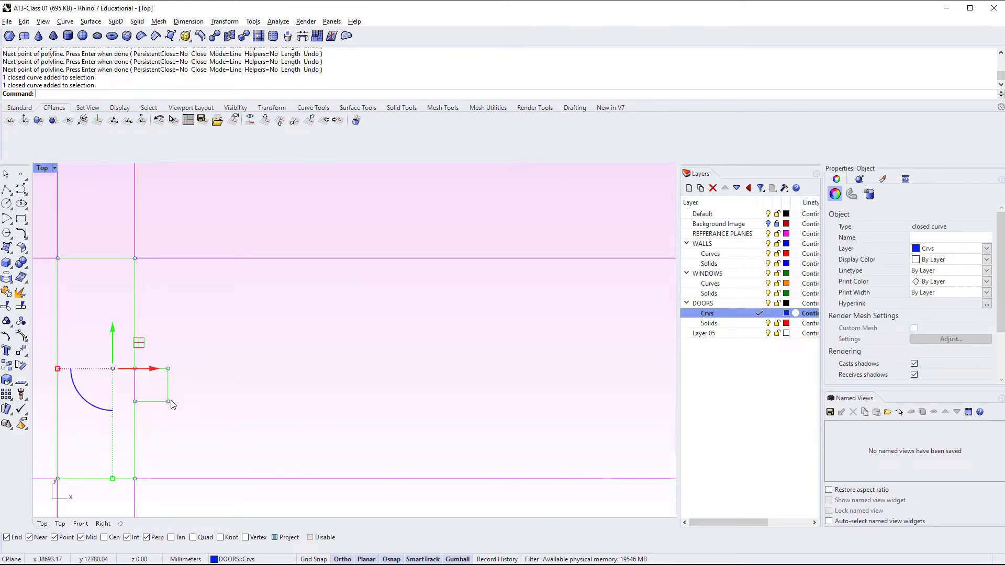
key(ctrl)
key(ctrl)
key(ctrl)
key(Escape)
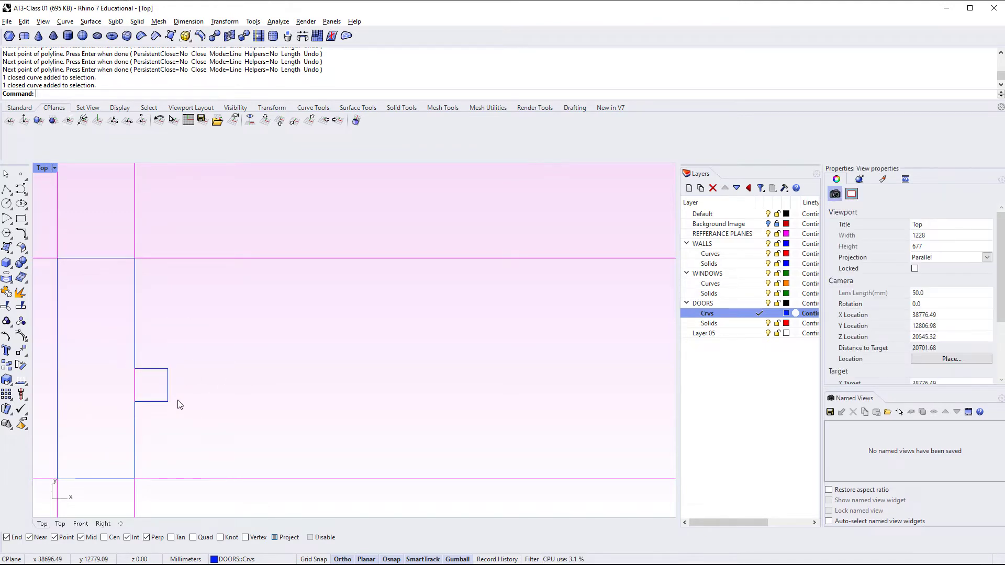
click(168, 385)
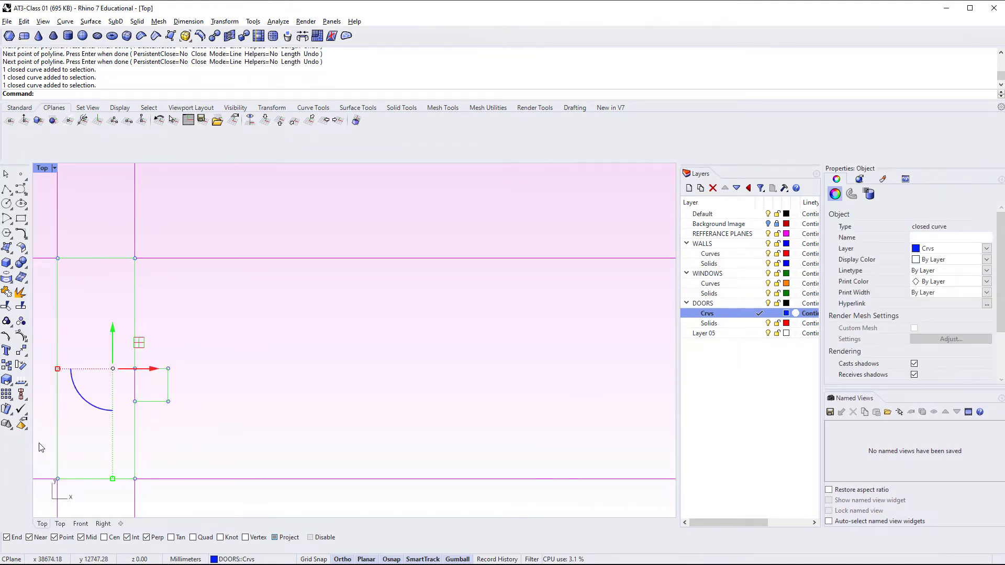
key(Escape)
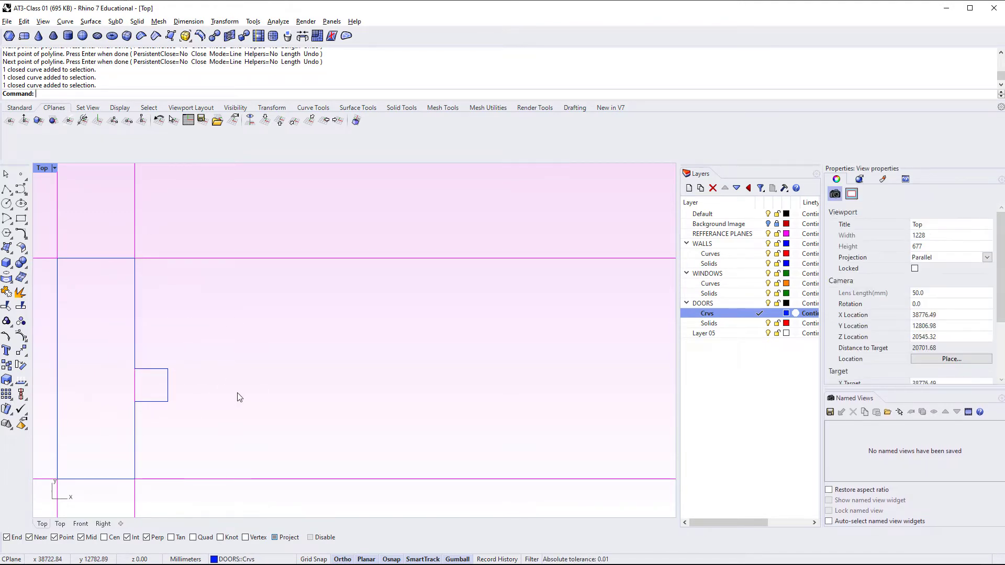
click(153, 403)
key(Escape)
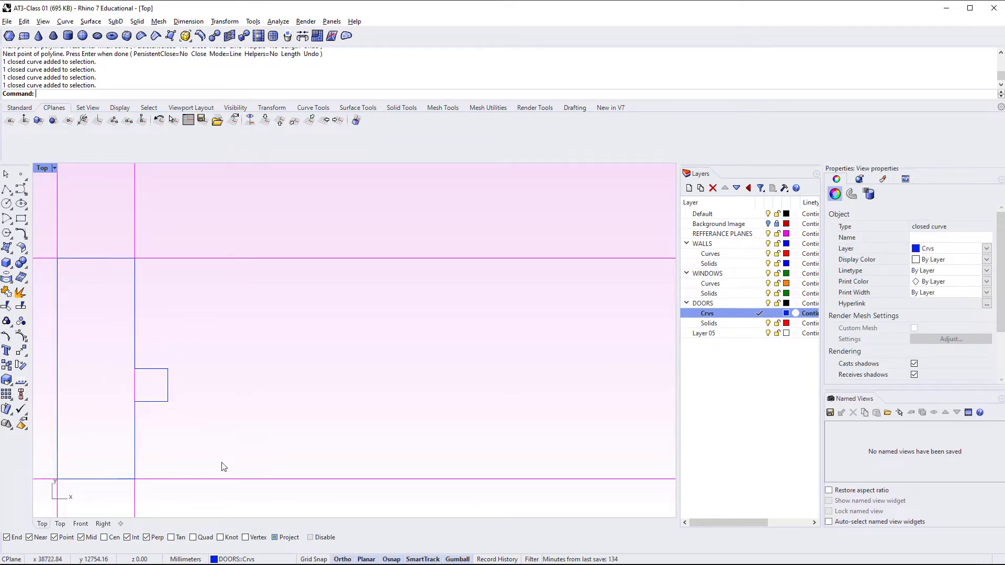
click(169, 388)
key(Escape)
click(168, 373)
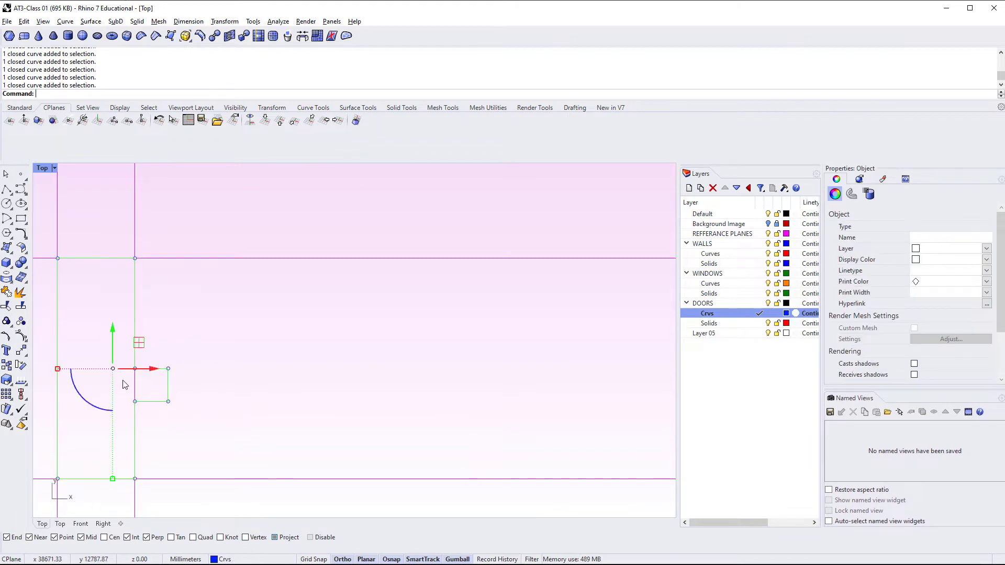
Move the two upper corner points of the frame profile's projecting stop up by 15 mm and clear the selection.
drag(122, 358, 182, 379)
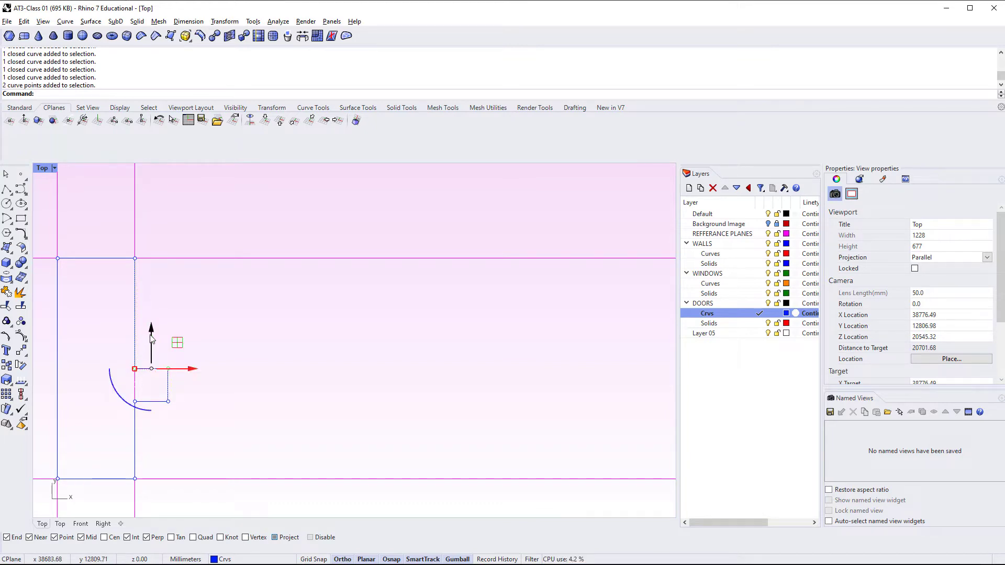
drag(151, 337, 152, 314)
key(ctrl+z)
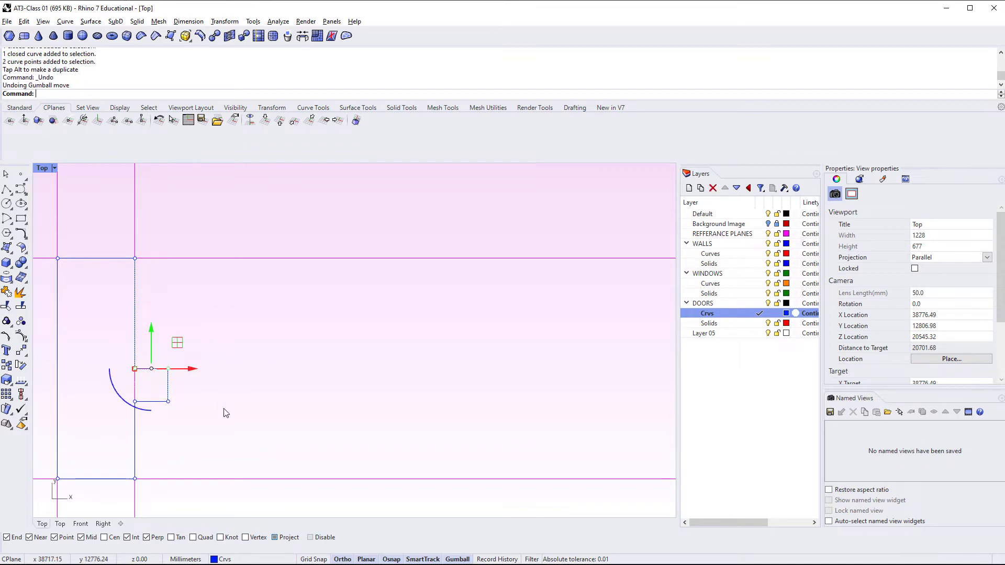
click(149, 330)
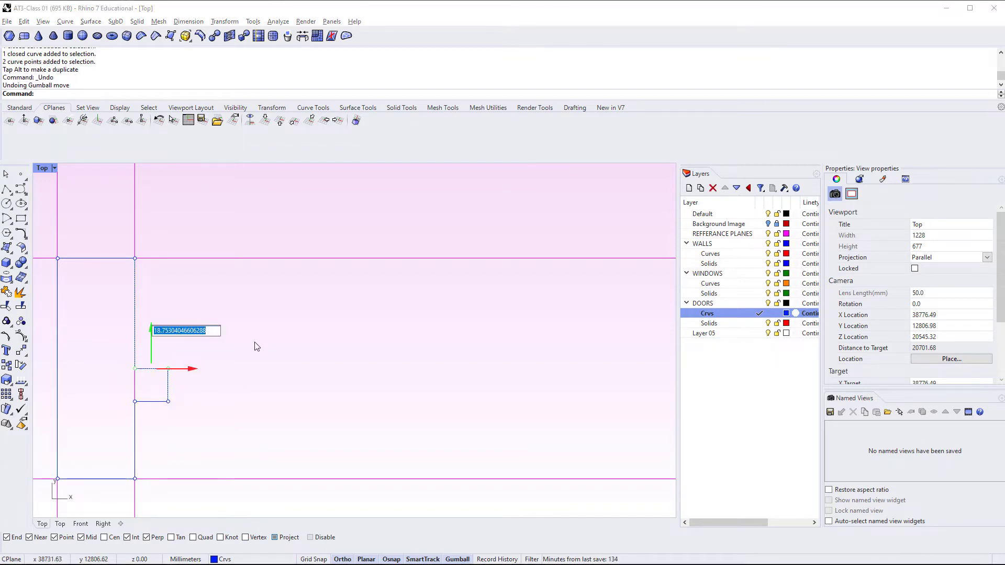
text(15)
key(Return)
key(Escape)
key(Escape)
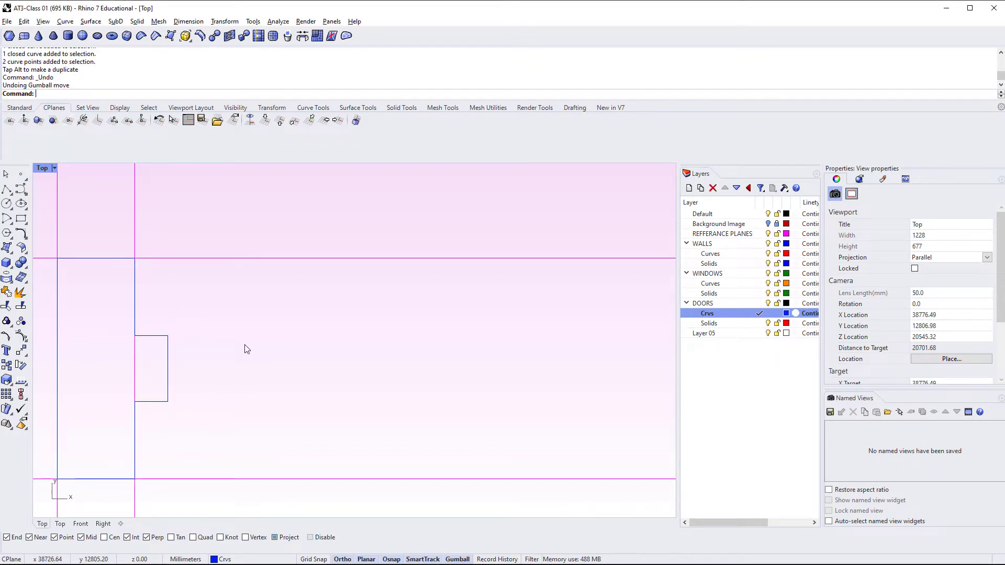
Try moving the stop's two outer corner points farther into the door opening, and undo the move.
scroll(246, 349, down, 5)
scroll(263, 338, up, 4)
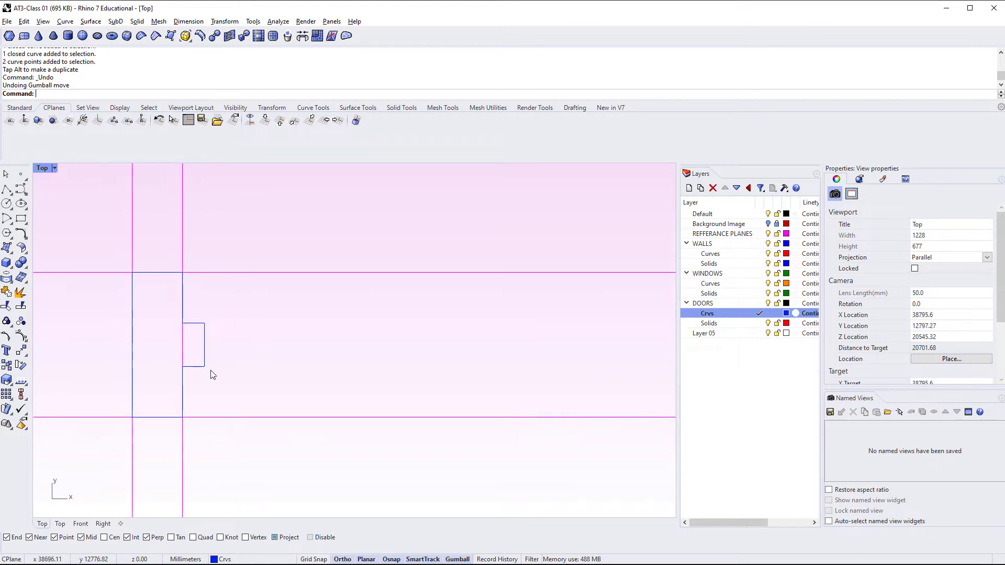
scroll(153, 393, down, 1)
right_drag(154, 393, 169, 394)
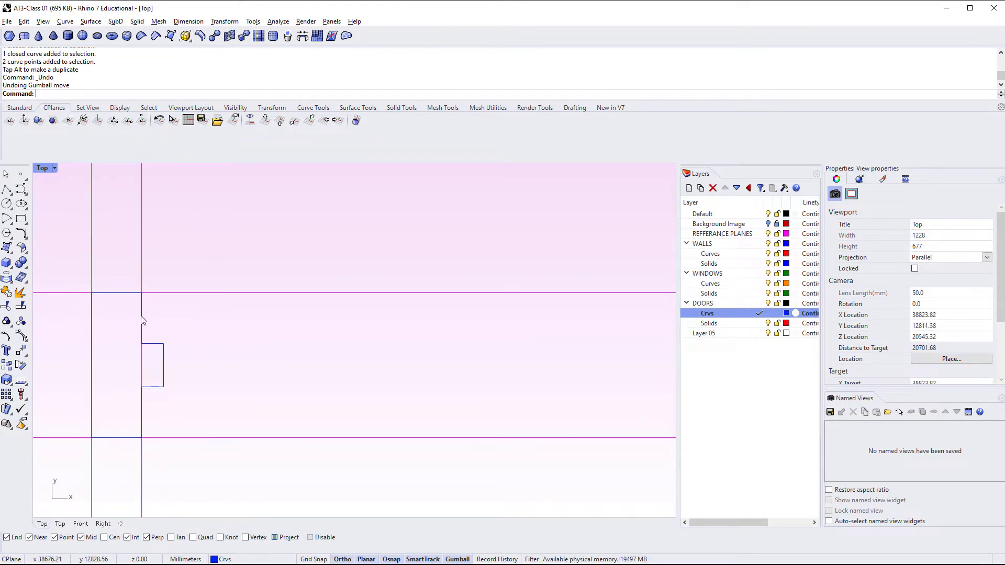
click(141, 320)
click(176, 365)
click(164, 375)
scroll(157, 377, up, 3)
drag(195, 390, 210, 439)
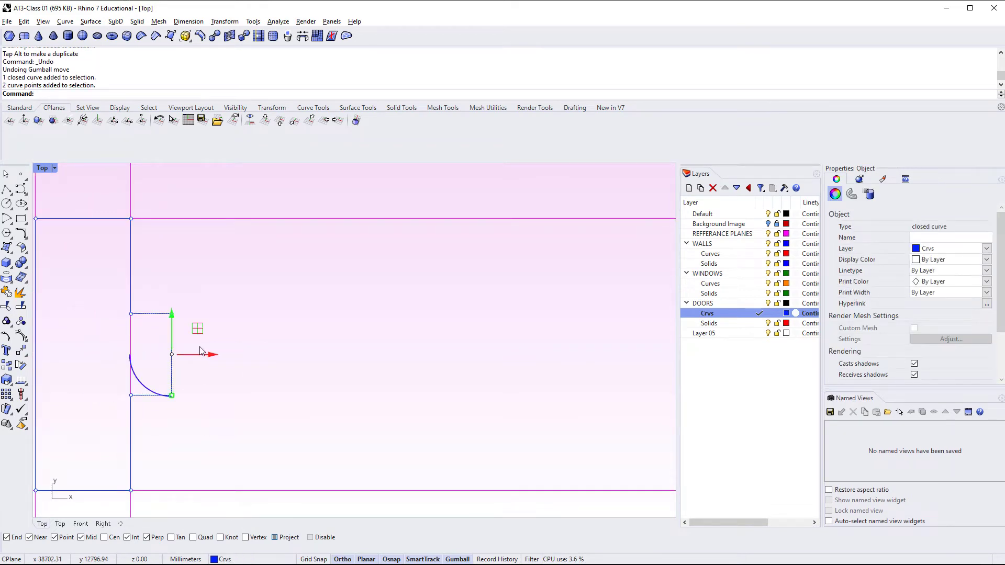
drag(209, 355, 241, 354)
key(ctrl+z)
key(Escape)
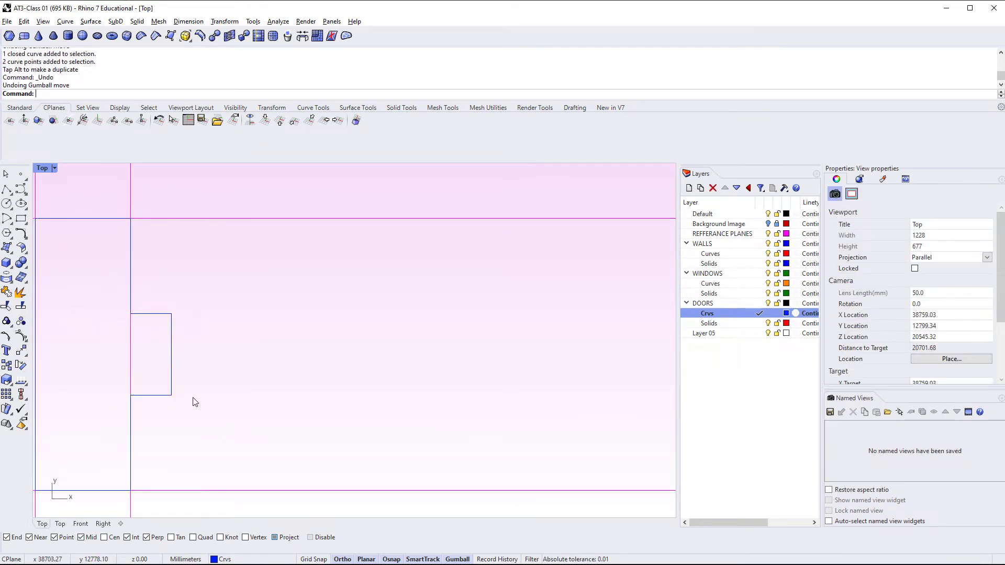
Try moving only the stop's lower outer corner point into the opening, and undo the move.
click(166, 394)
click(172, 395)
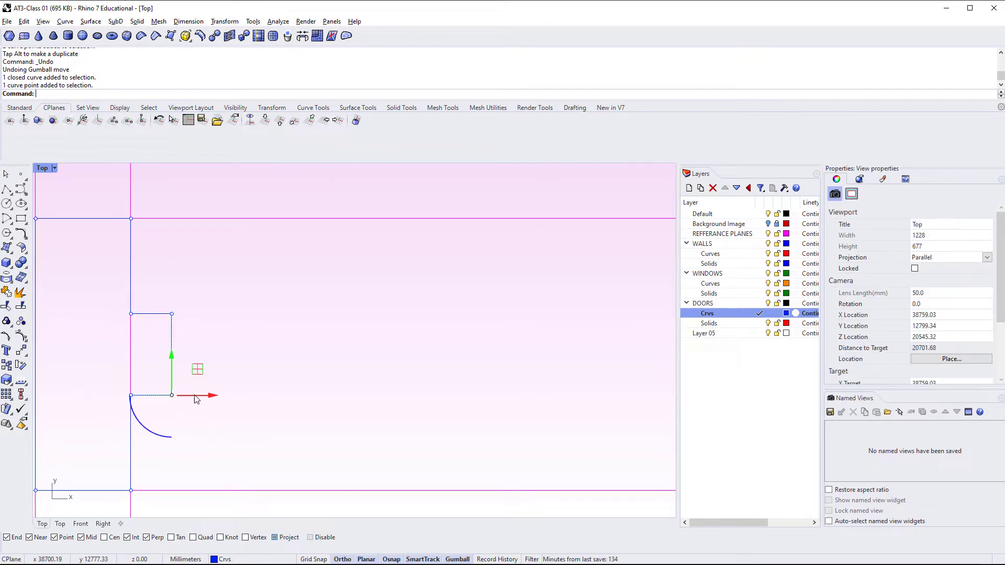
drag(203, 396, 252, 396)
key(Escape)
key(ctrl+z)
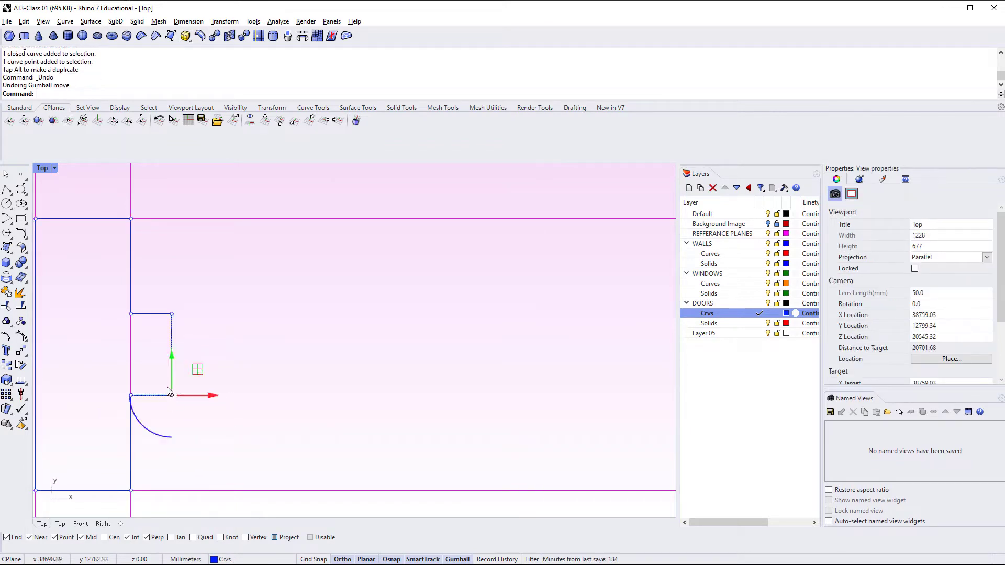
key(Escape)
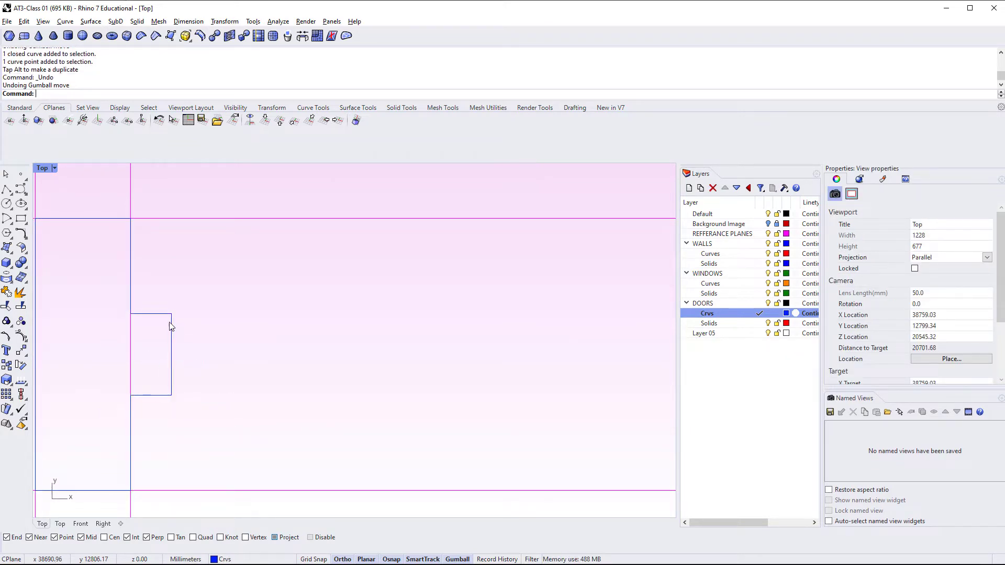
Try deleting the stop's upper outer corner point from the frame profile, and undo the deletion.
click(172, 318)
click(171, 314)
key(Delete)
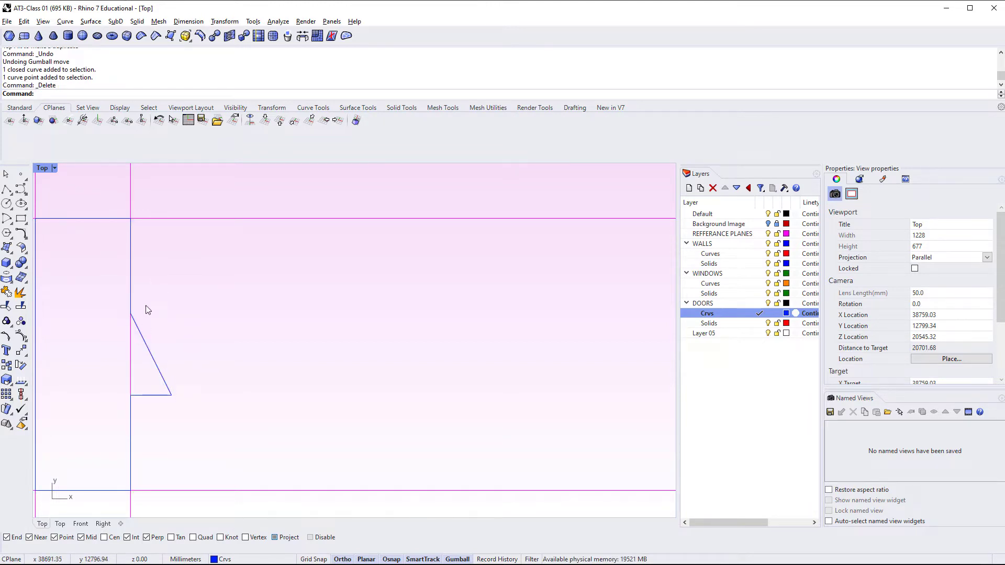
key(ctrl+z)
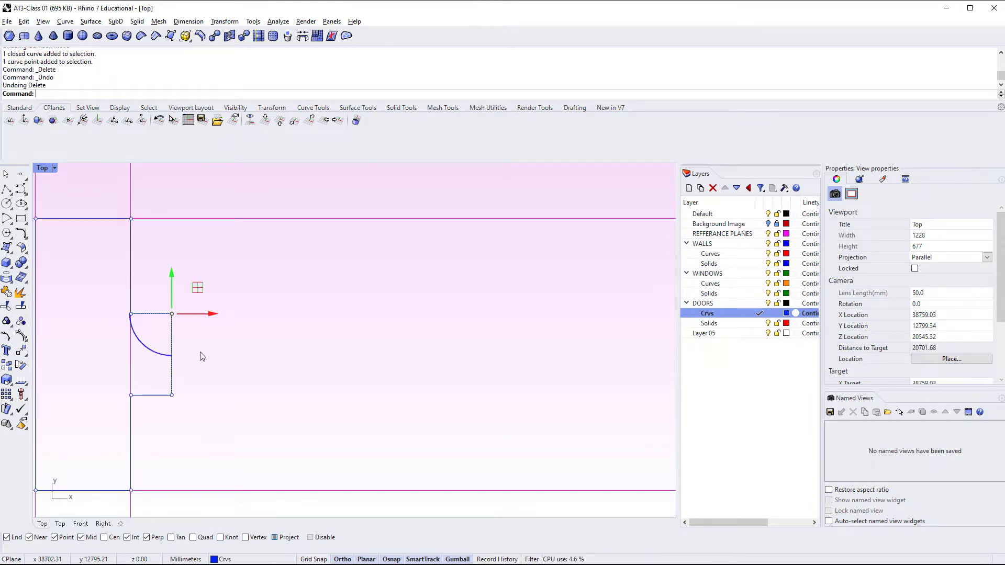
scroll(246, 377, down, 2)
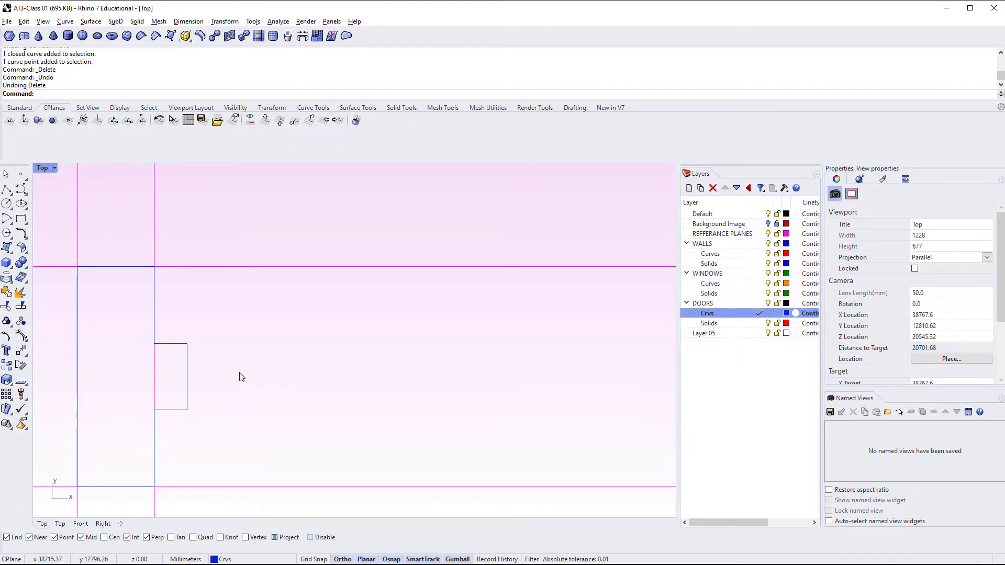
Examine the frame profile and its stop against the reference lines.
right_drag(242, 377, 247, 394)
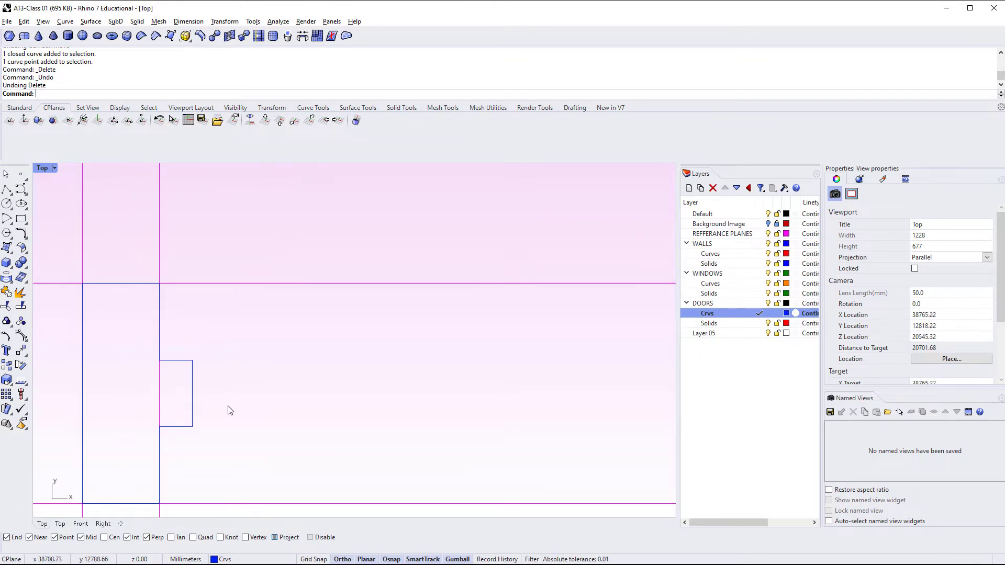
click(193, 408)
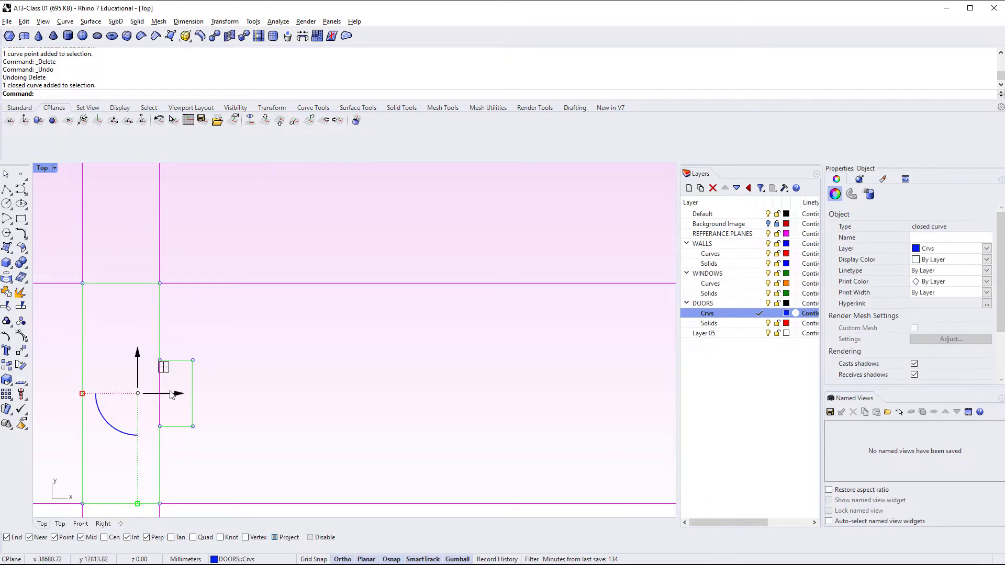
right_drag(242, 389, 269, 365)
click(274, 373)
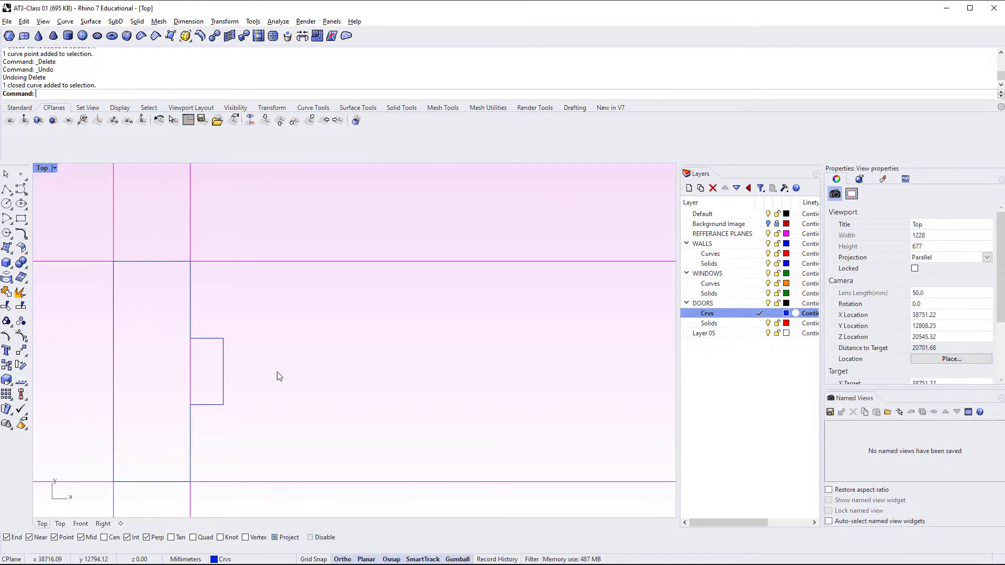
scroll(264, 365, down, 2)
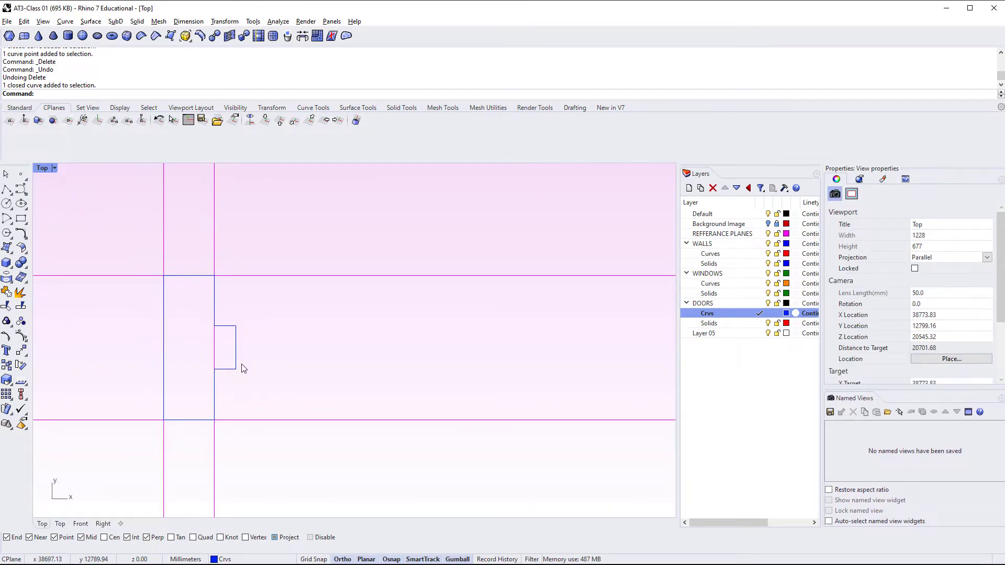
right_drag(376, 374, 351, 378)
click(224, 370)
click(238, 359)
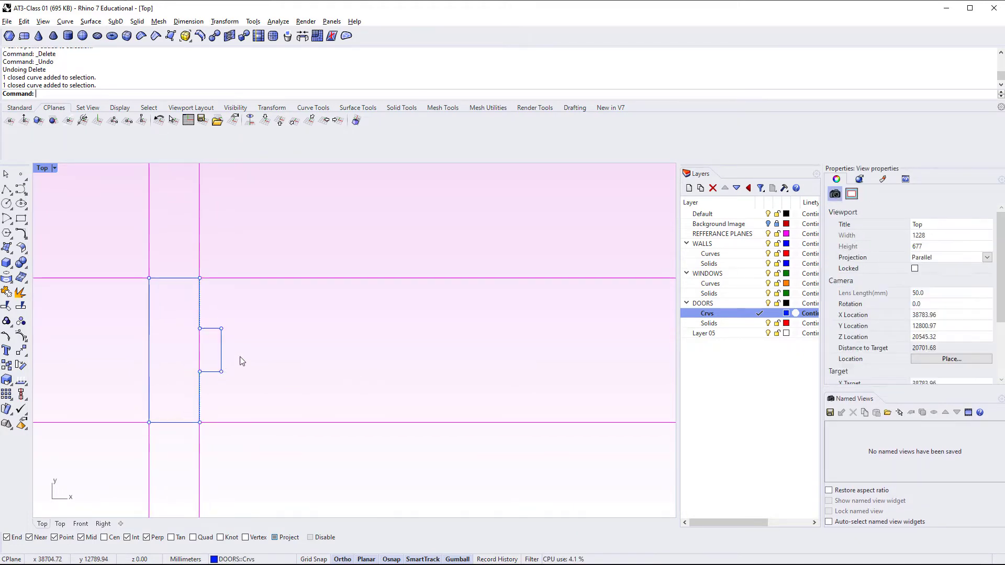
scroll(239, 359, down, 3)
right_drag(250, 363, 225, 366)
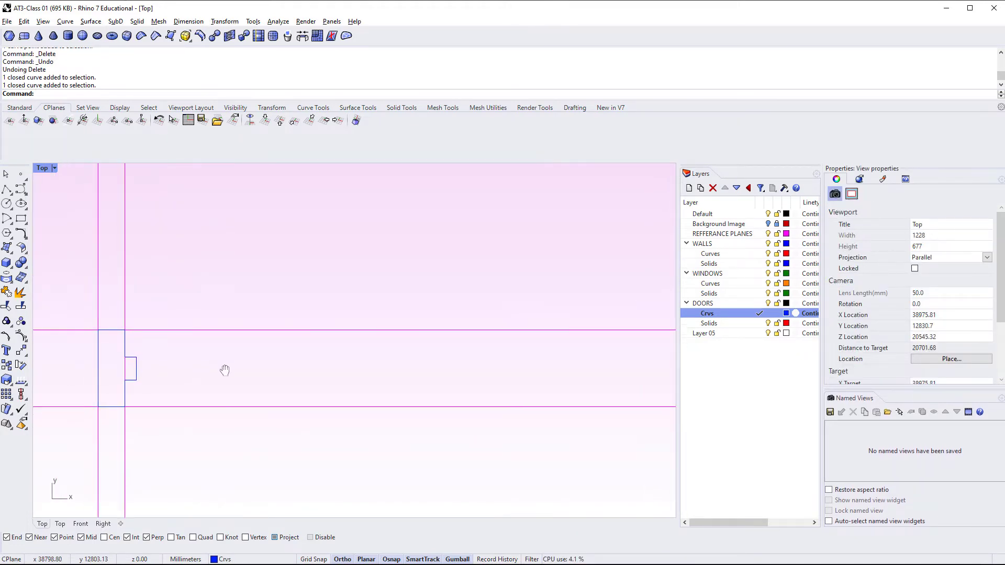
scroll(152, 372, up, 1)
right_drag(152, 372, 193, 375)
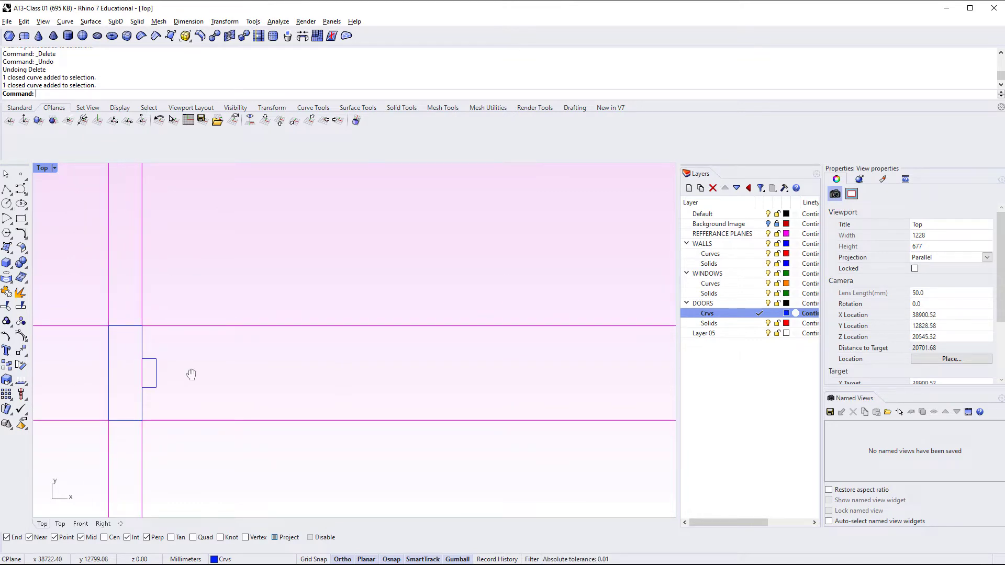
Draw the door leaf as a closed 35 mm deep polyline between the inner vertical reference lines, from the upper horizontal line to the stop.
key(Return)
scroll(185, 369, up, 1)
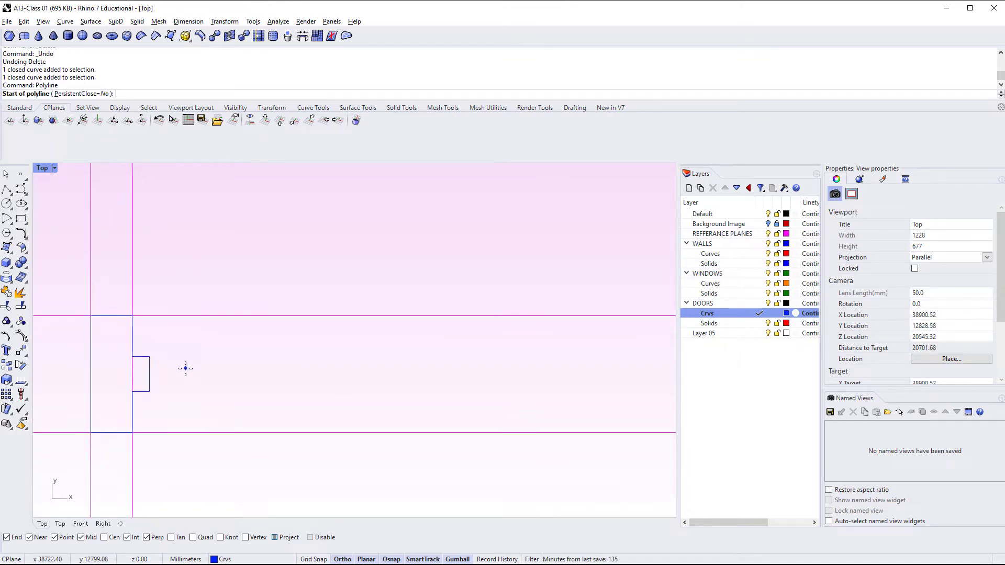
right_drag(185, 368, 170, 400)
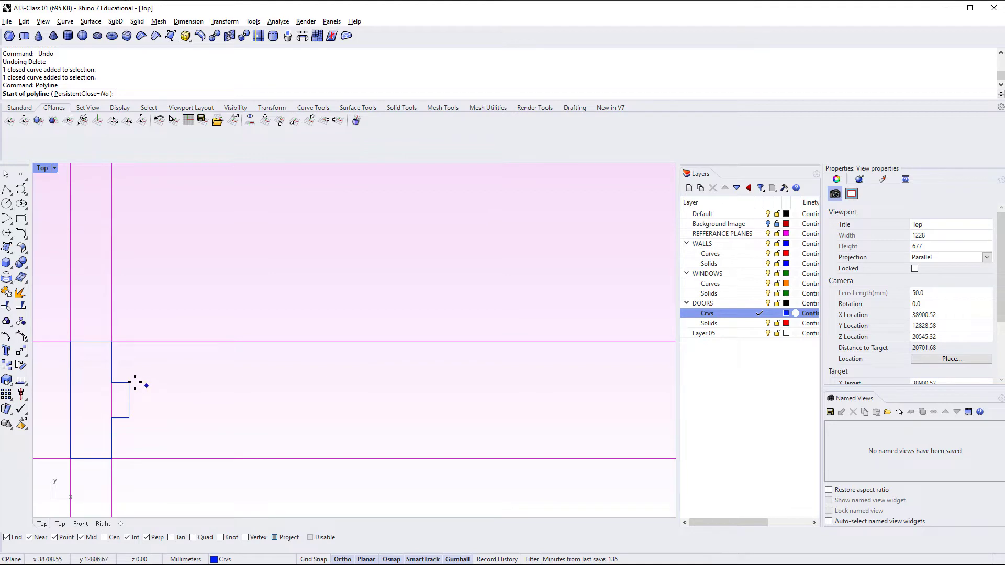
click(112, 342)
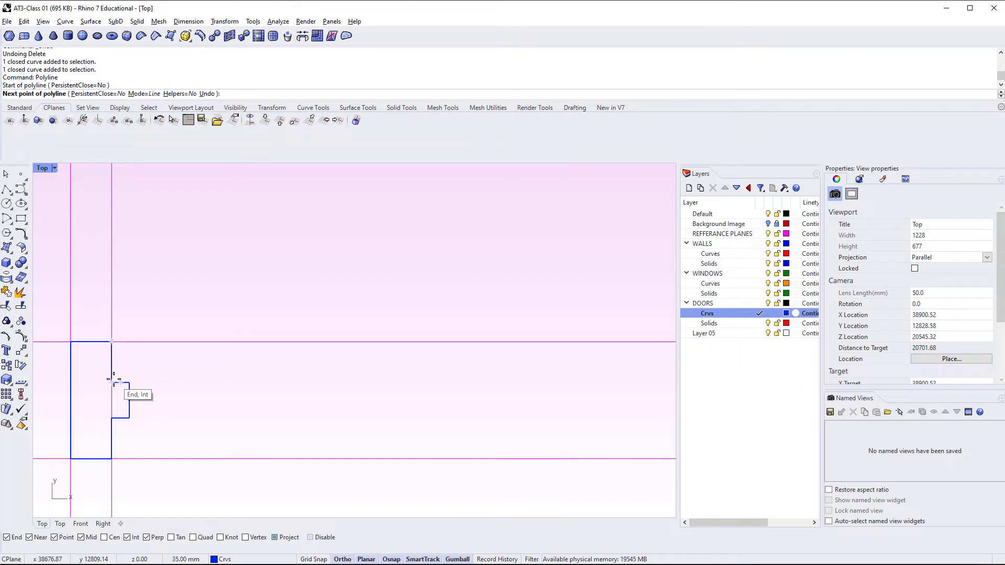
click(113, 379)
scroll(256, 391, down, 8)
right_drag(404, 388, 245, 395)
click(441, 397)
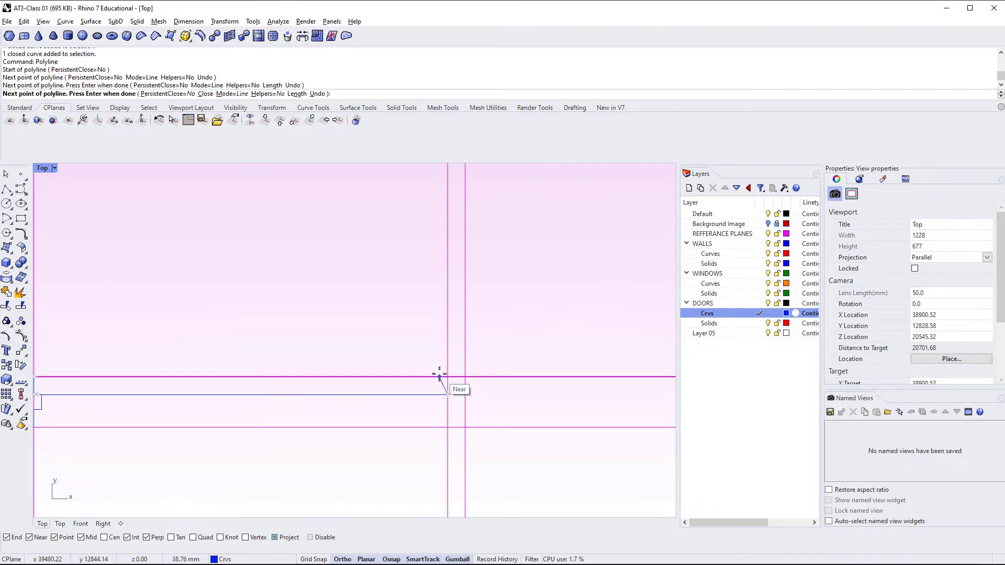
click(445, 375)
scroll(418, 385, down, 2)
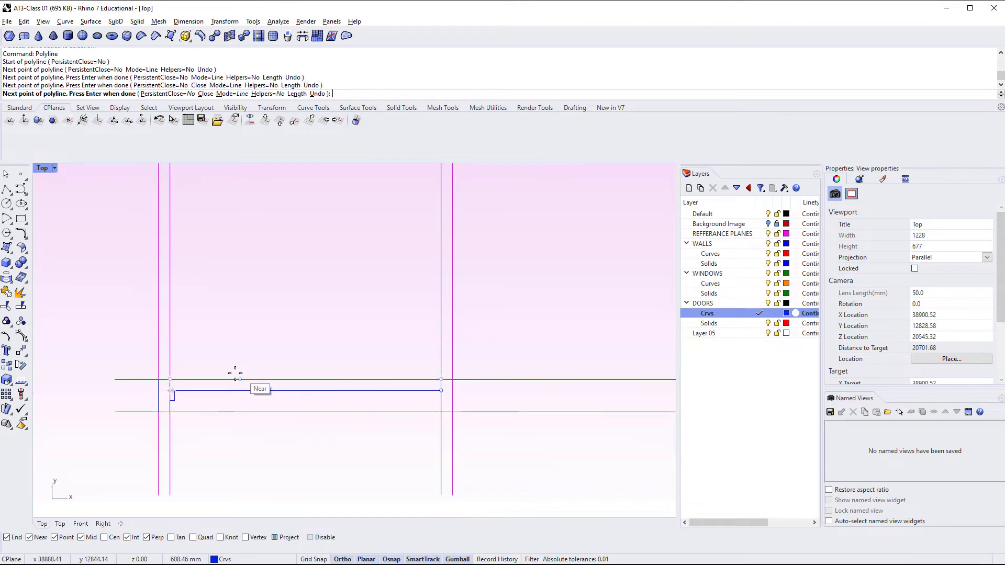
click(171, 379)
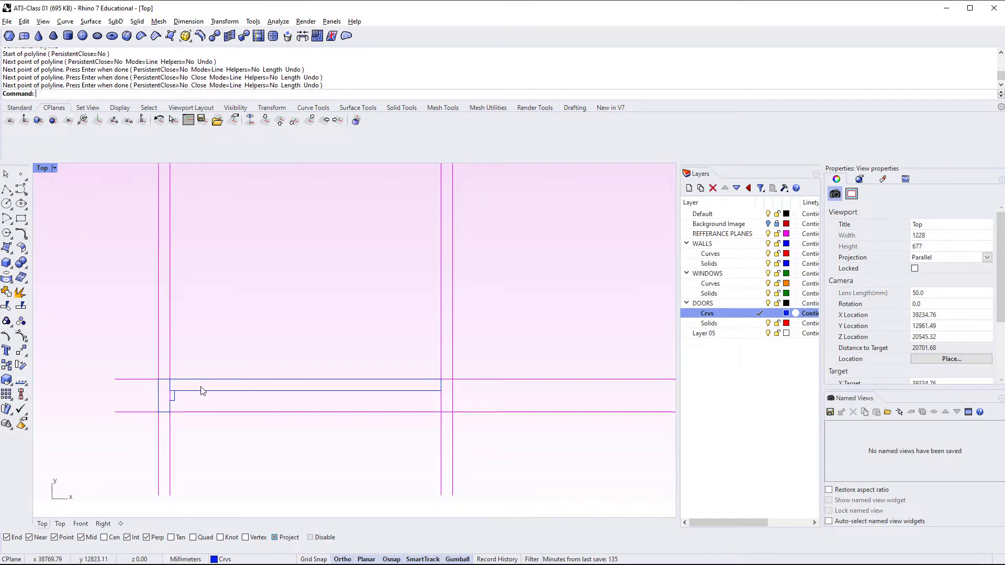
Examine how the door leaf outline sits against the frame profile and its stop.
scroll(221, 399, up, 6)
click(220, 399)
click(134, 392)
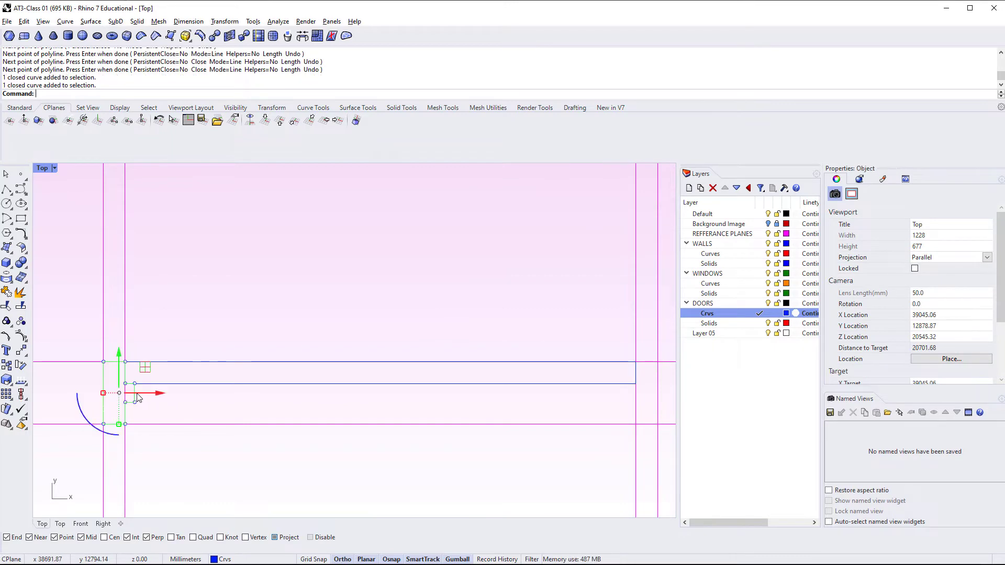
click(213, 399)
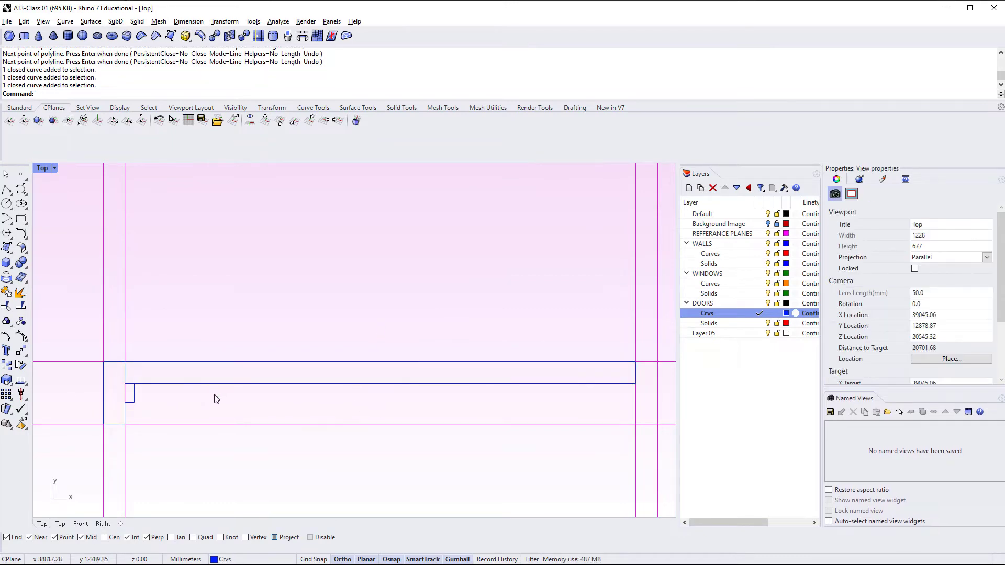
click(132, 404)
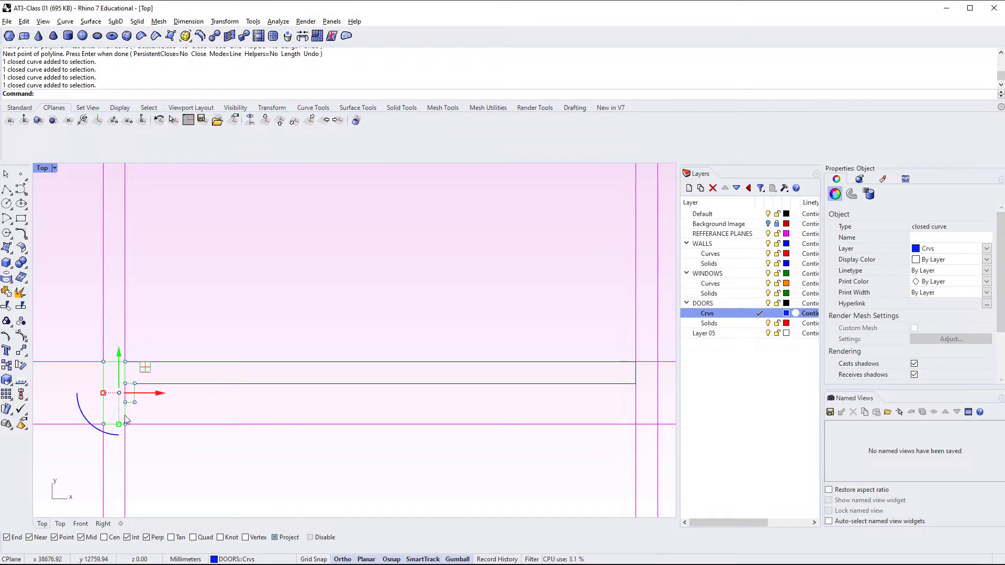
right_drag(264, 412, 438, 398)
key(Escape)
scroll(490, 378, down, 6)
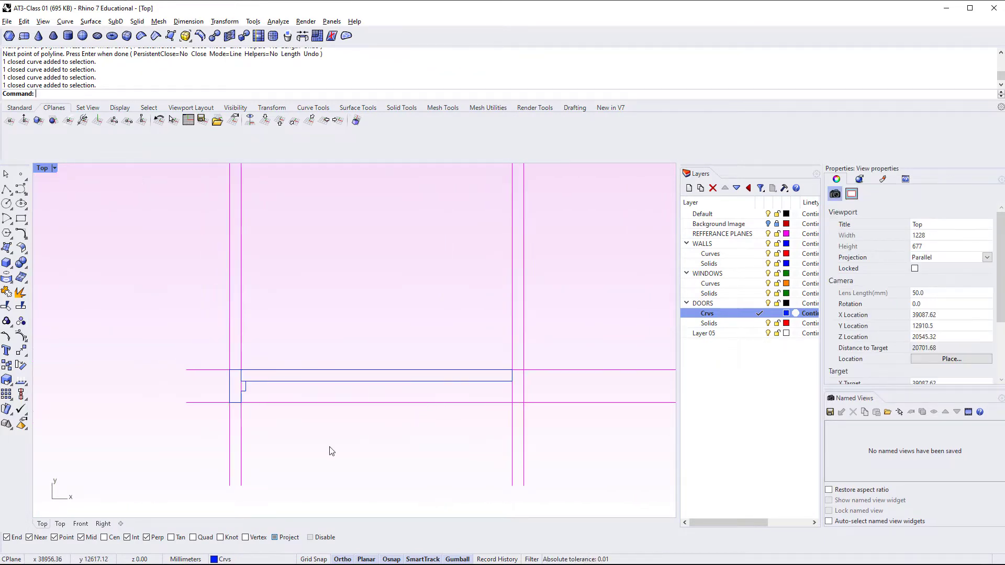
scroll(339, 406, up, 6)
right_drag(341, 410, 340, 434)
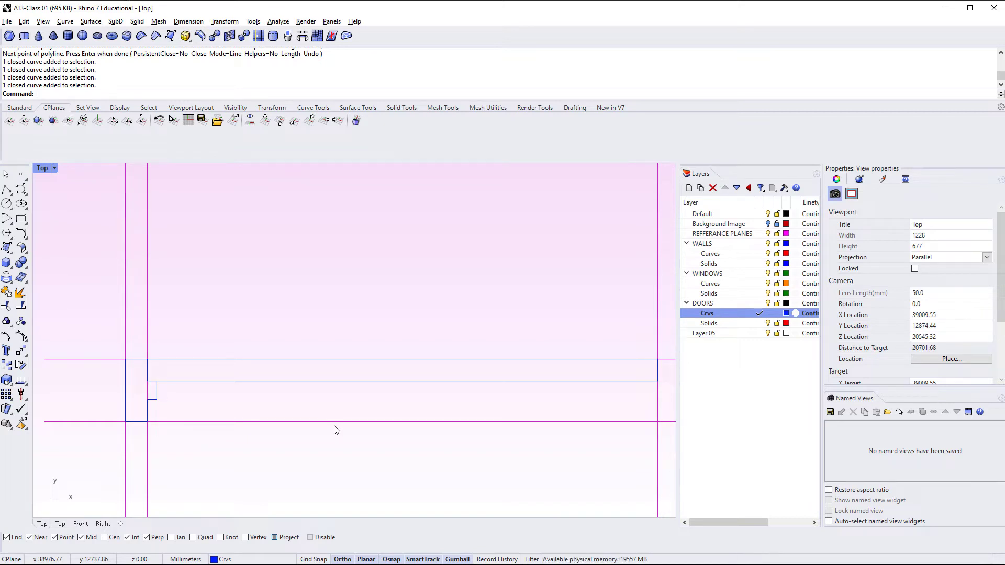
click(155, 399)
click(237, 296)
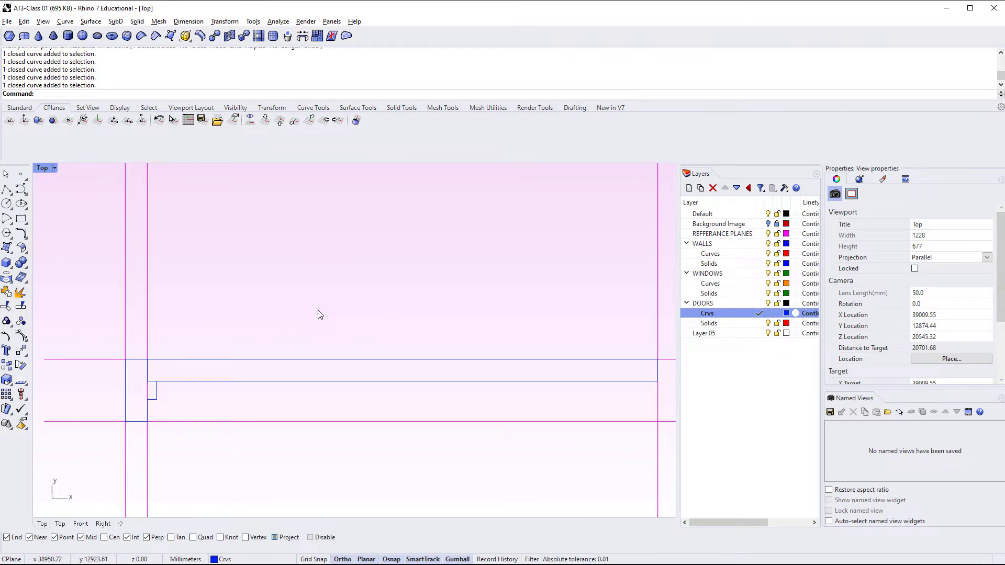
Switch the maximized viewport to the Front view and back to Top, and restore the four-viewport layout.
text(Top View)
key(Return)
key(ctrl+F2)
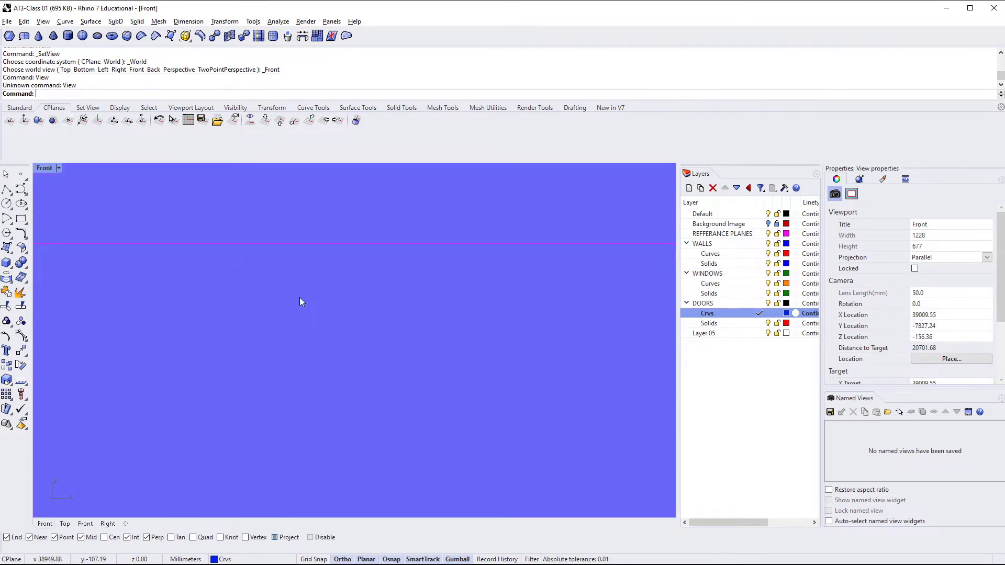
key(ctrl+F1)
double_click(39, 168)
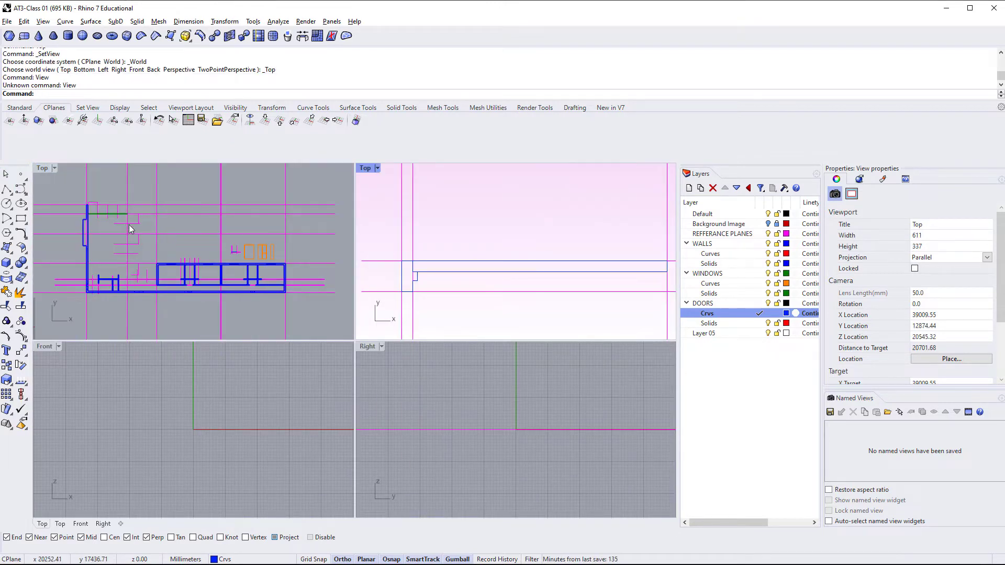
Switch the Top viewport showing the whole house to the Front view and display it in Shaded mode.
scroll(169, 229, down, 6)
scroll(217, 243, up, 12)
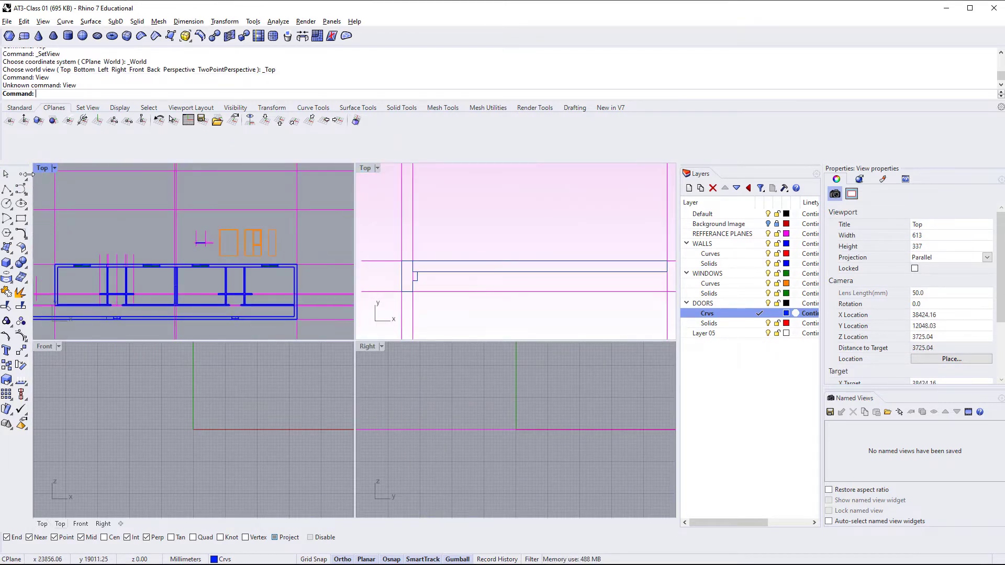
click(54, 168)
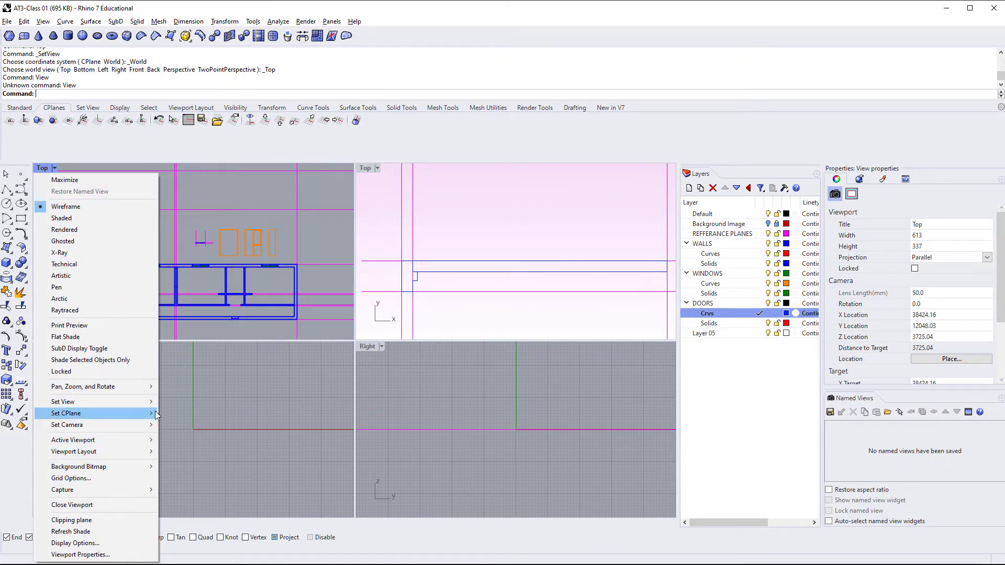
mouse_move(151, 405)
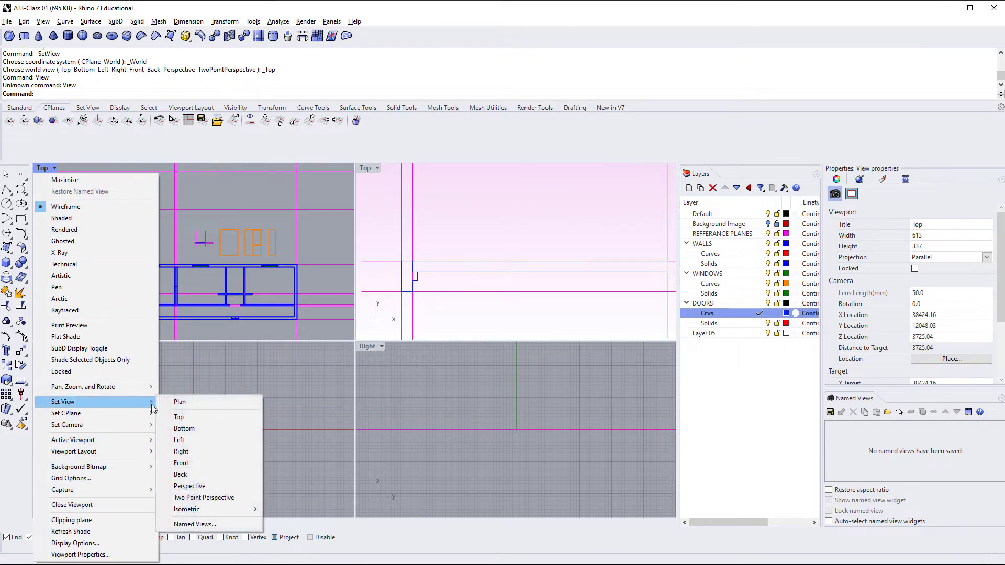
click(193, 464)
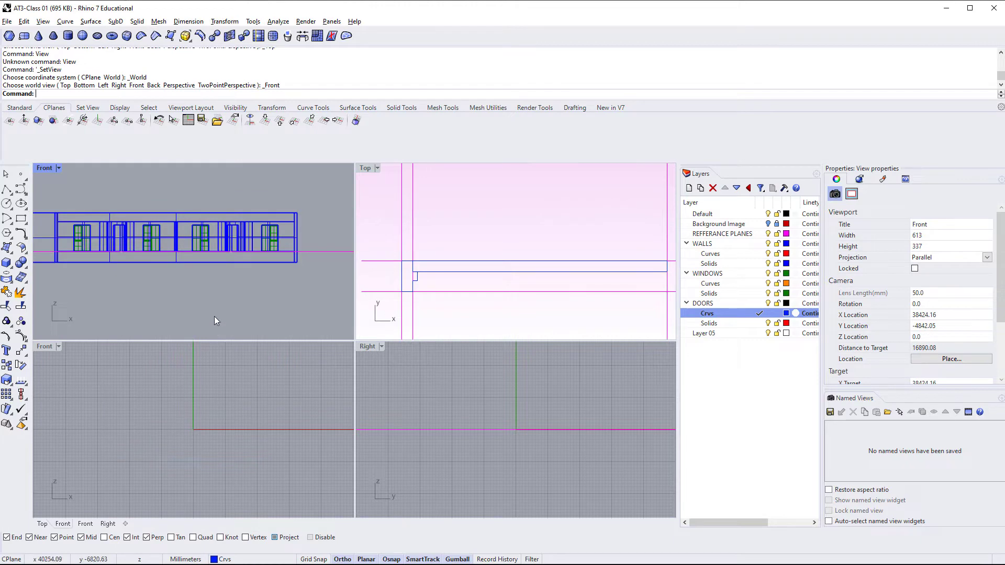
click(62, 173)
click(73, 220)
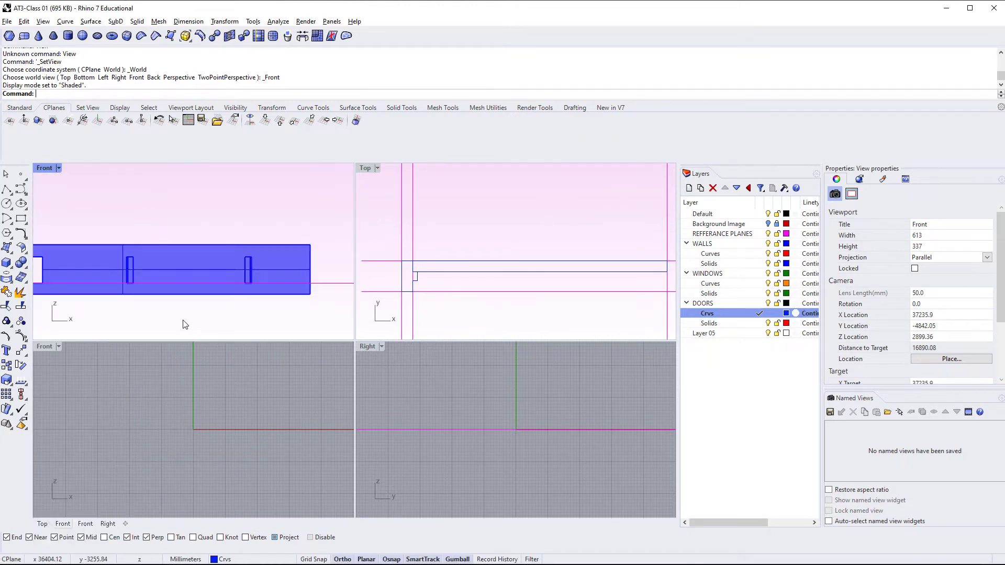
Set the shaded house elevation viewport to the Back view and frame the empty area beside the end wall above the ground reference line.
right_drag(140, 326, 191, 330)
scroll(193, 282, down, 2)
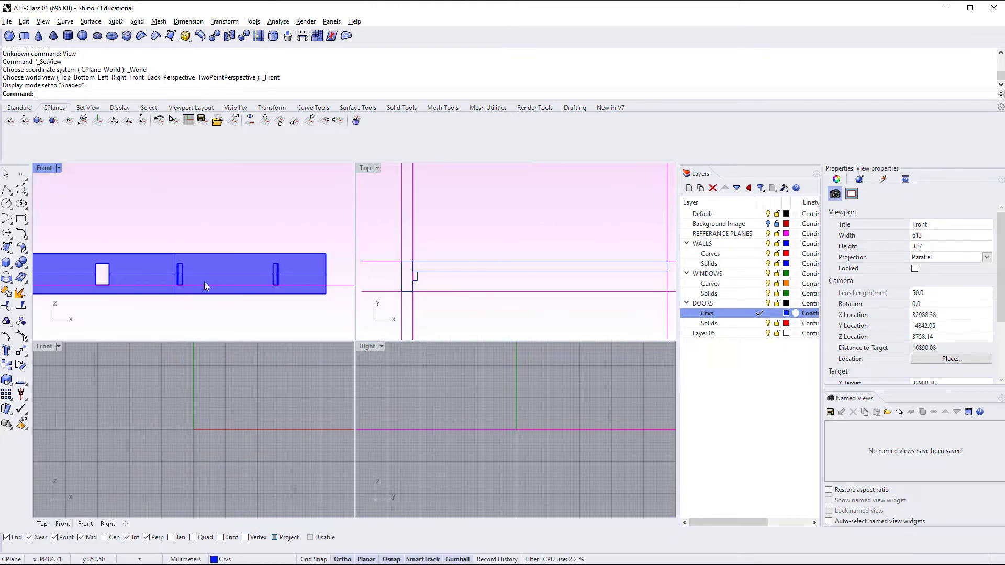
scroll(195, 282, up, 8)
scroll(187, 275, down, 3)
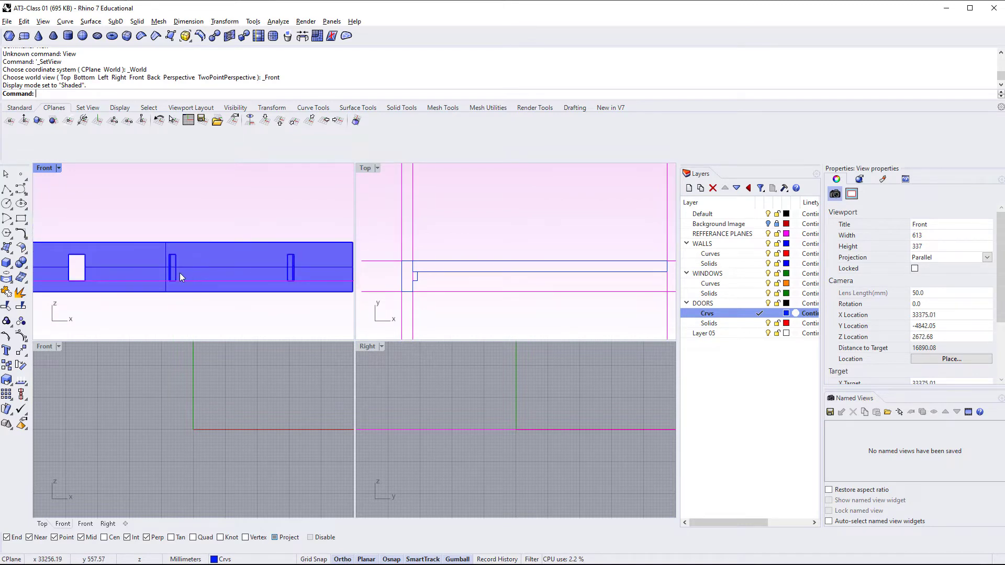
scroll(182, 279, down, 2)
scroll(120, 285, up, 3)
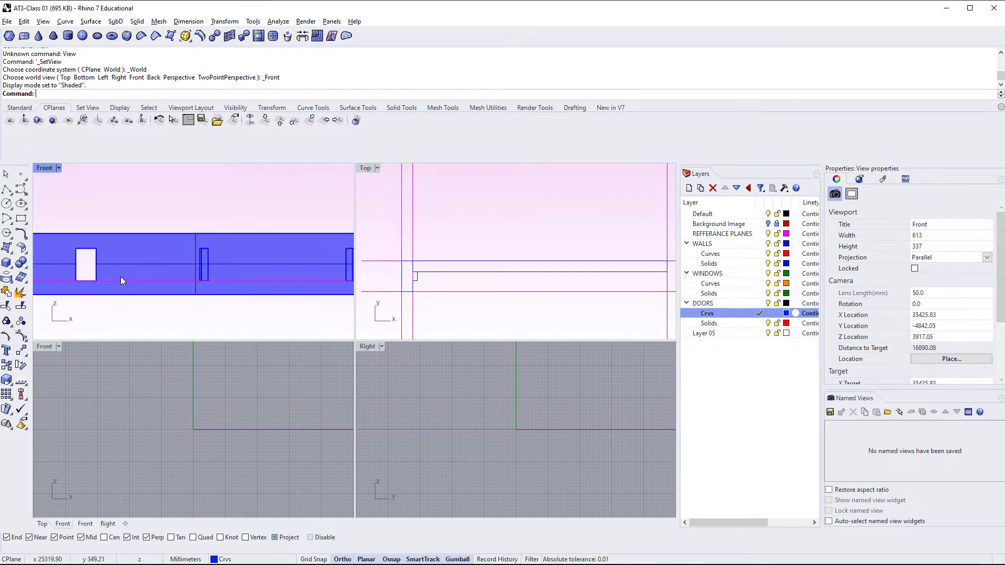
click(58, 168)
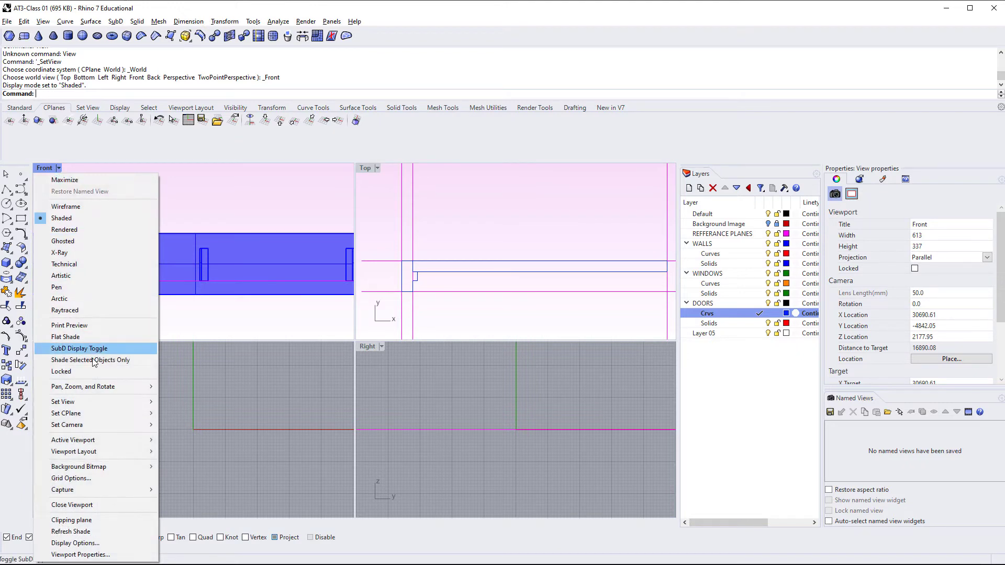
mouse_move(120, 401)
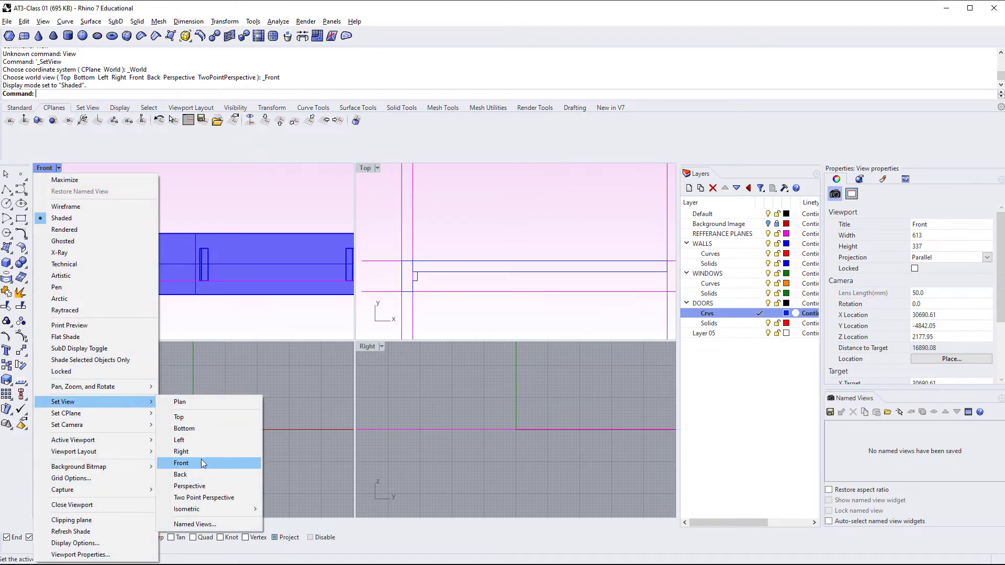
click(193, 474)
scroll(211, 287, down, 3)
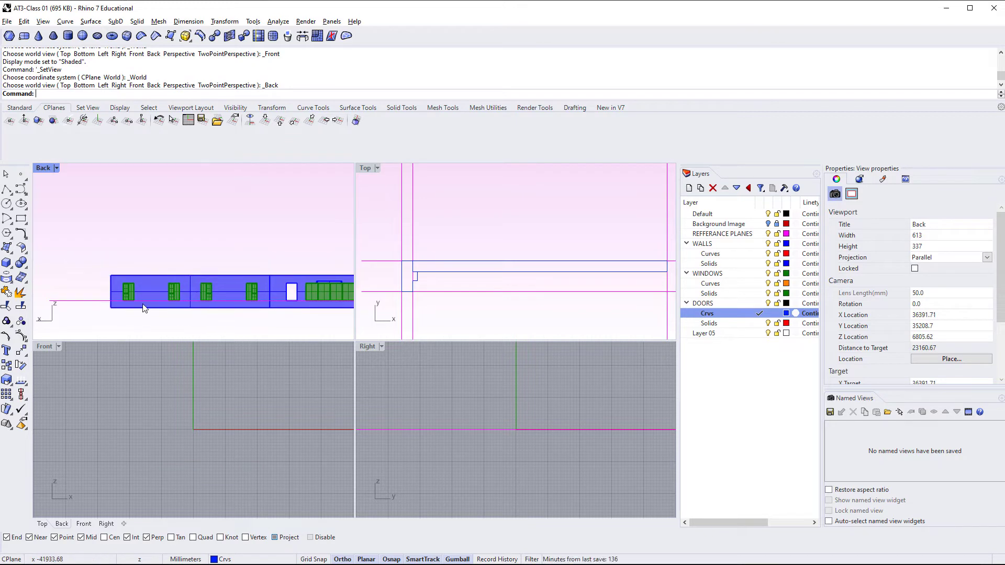
right_drag(209, 311, 172, 315)
scroll(120, 321, up, 10)
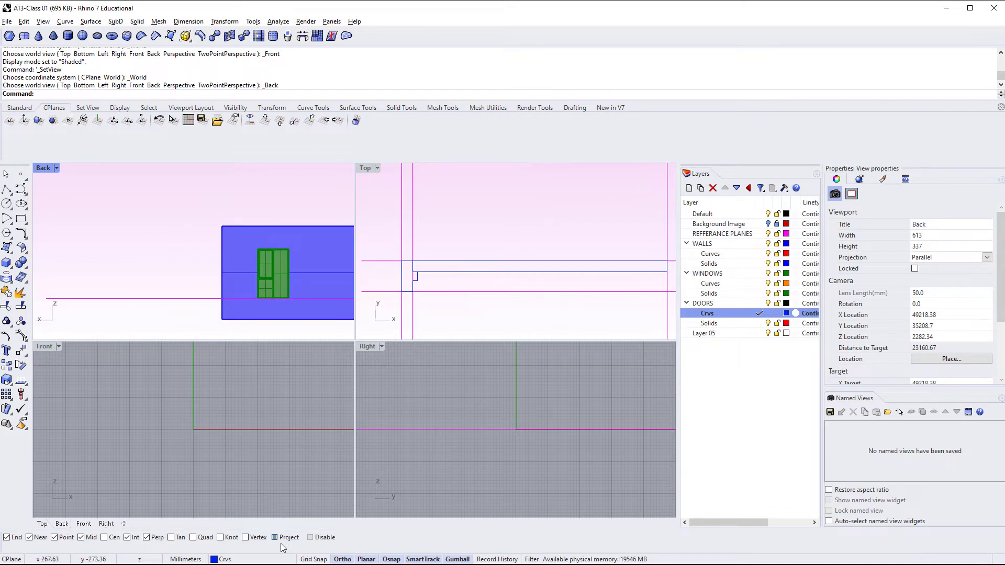
right_drag(183, 262, 199, 275)
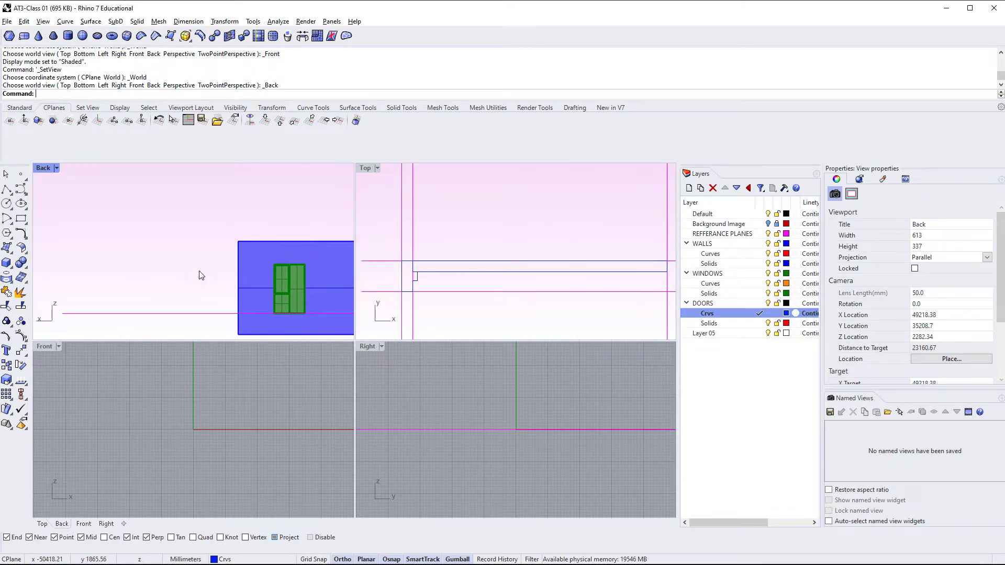
right_drag(138, 291, 174, 287)
right_drag(309, 280, 304, 280)
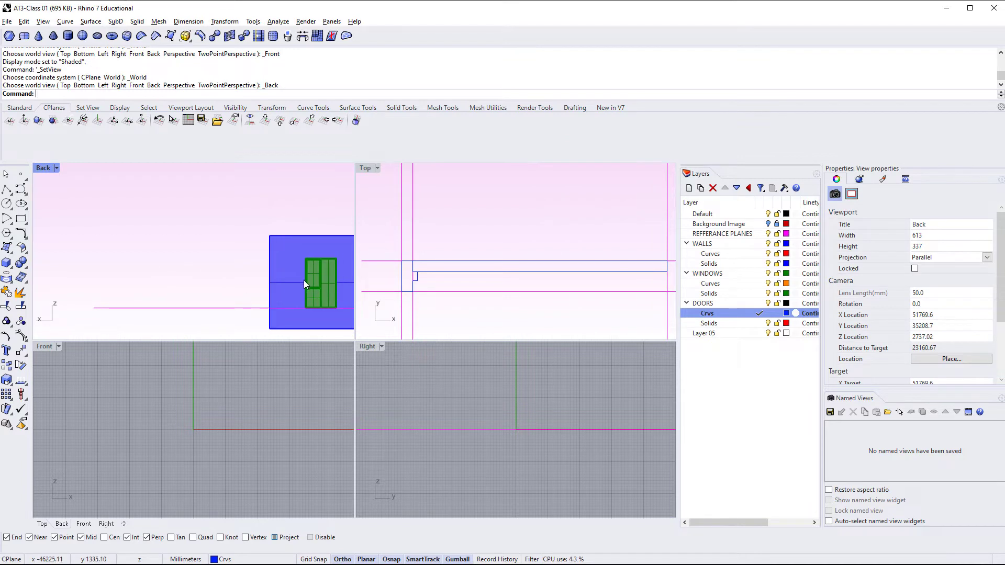
right_click(198, 265)
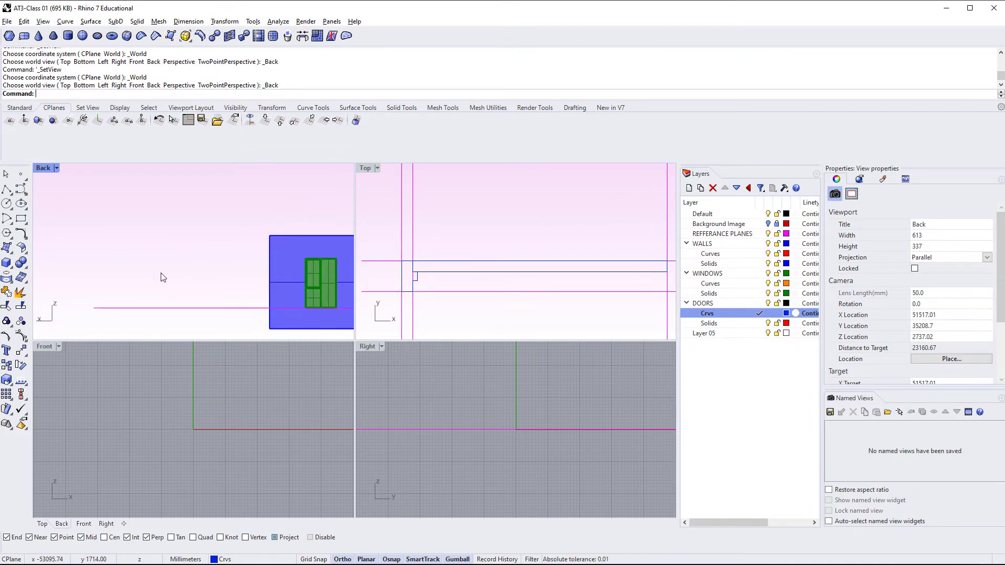
Draw an open door outline polyline beside the house: 2400 mm up from the ground reference line, 890 mm across, and back down to it.
key(Return)
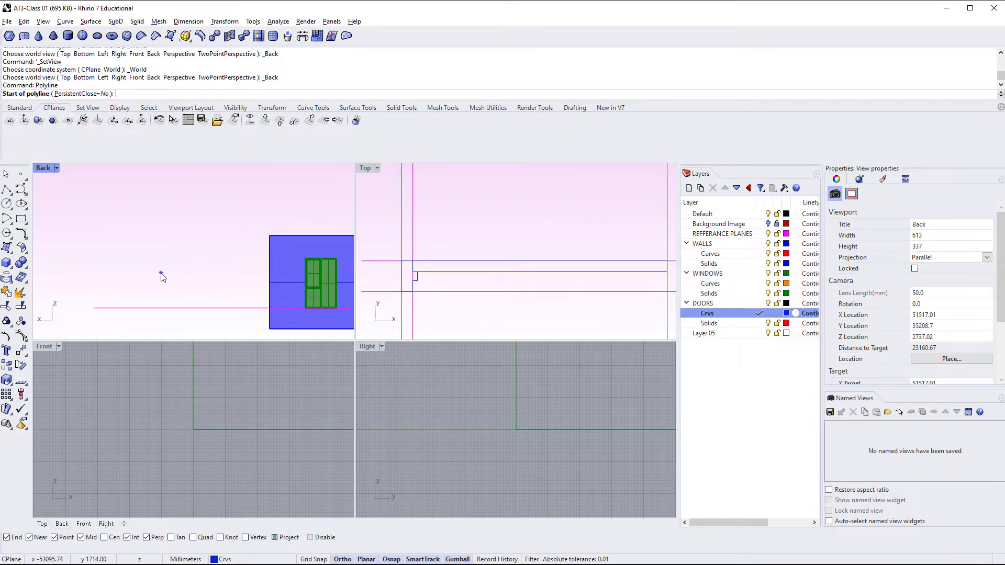
click(147, 308)
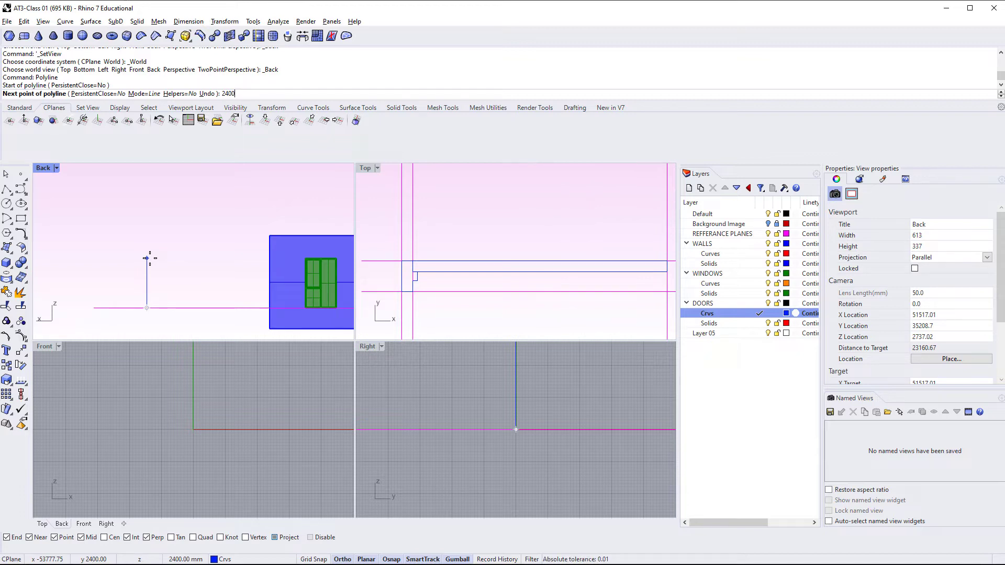
key(Return)
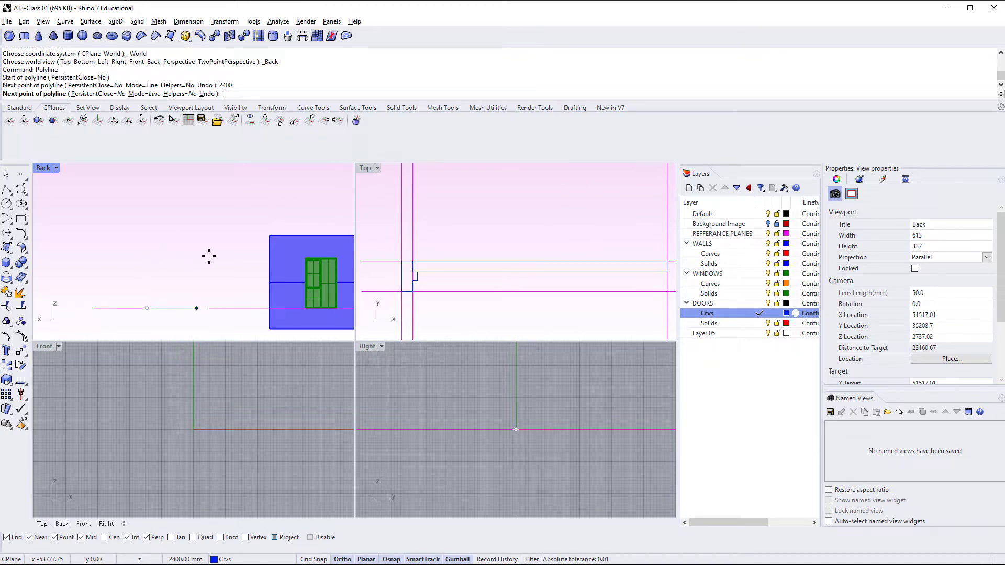
click(155, 258)
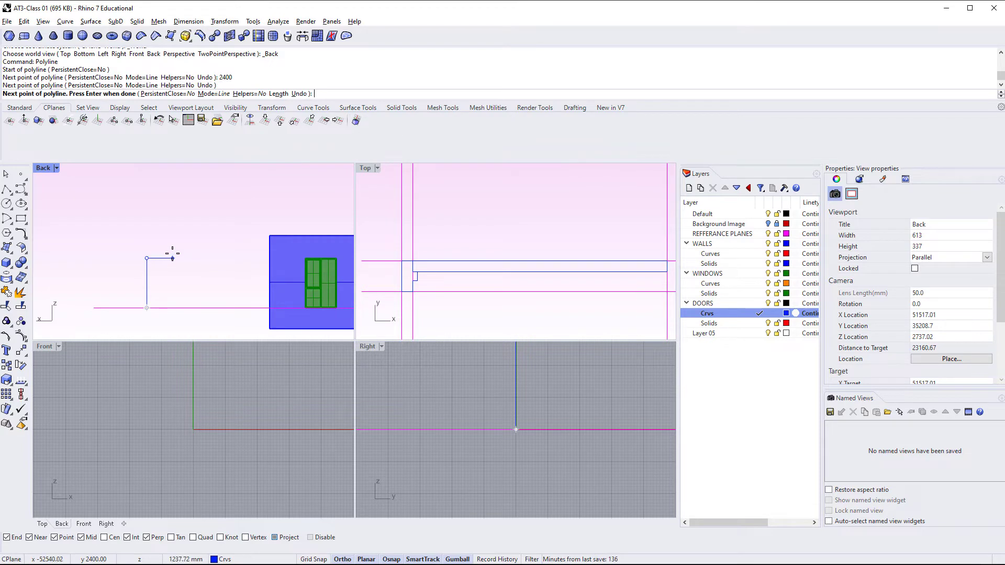
text(89)
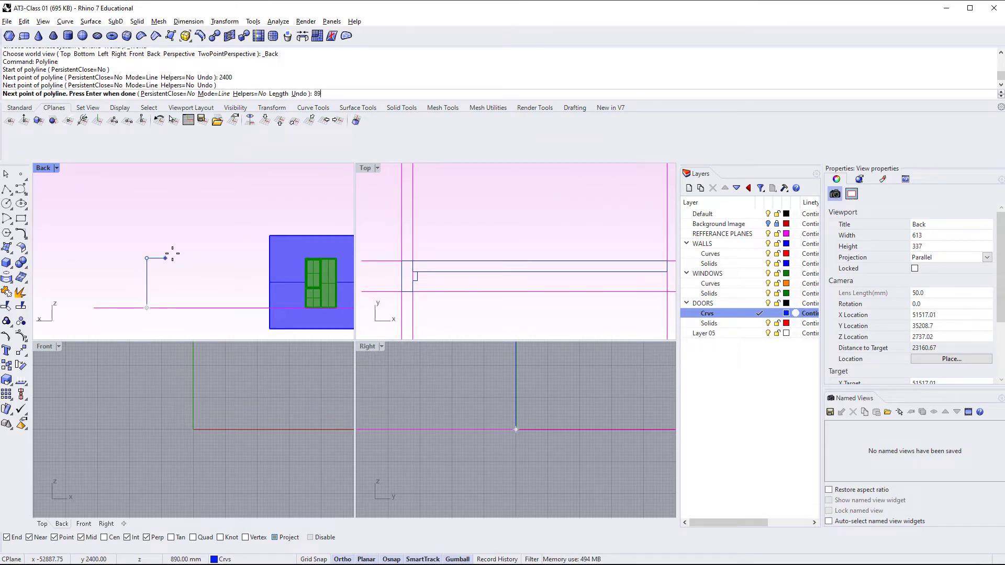
text(0)
key(Return)
click(175, 248)
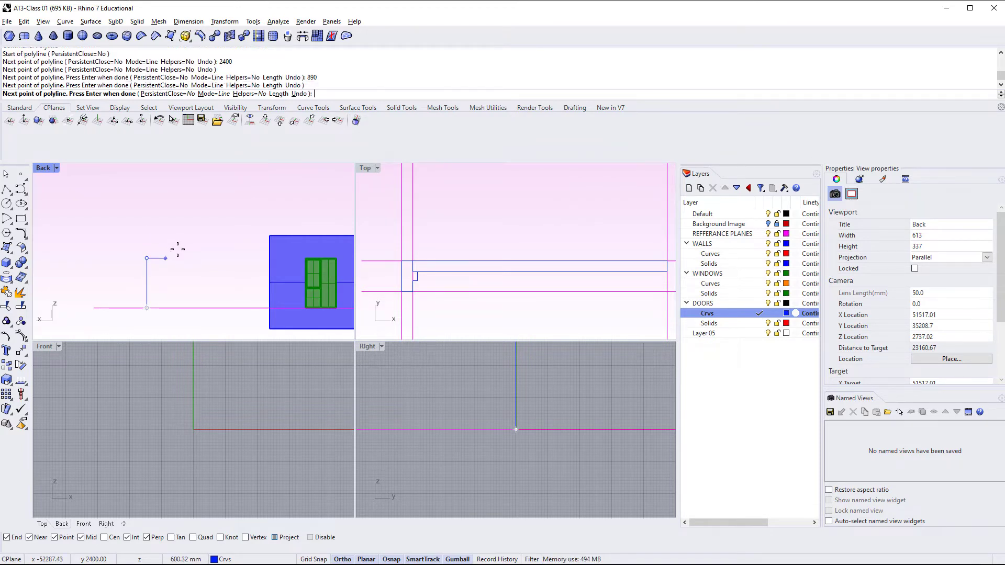
click(166, 311)
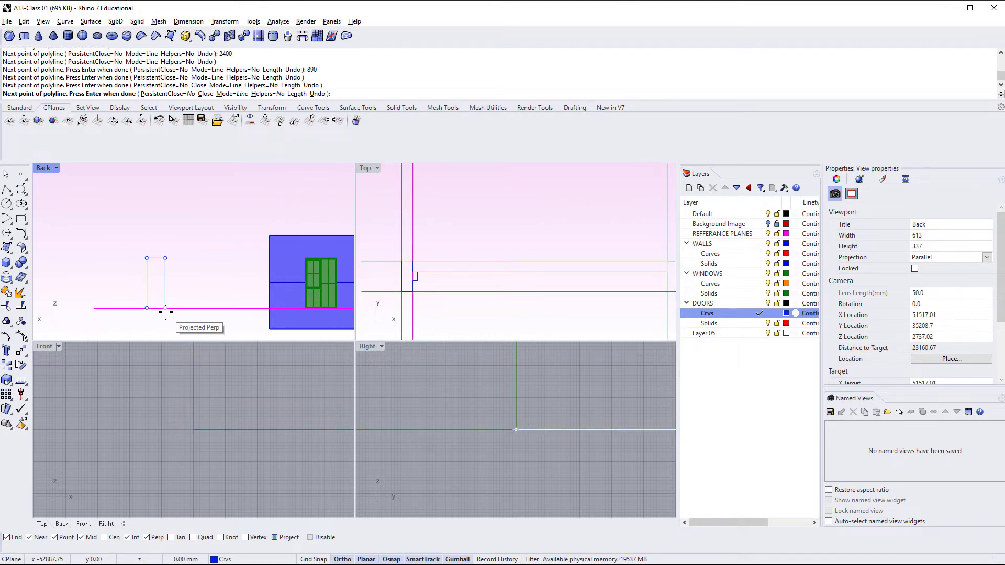
key(Return)
scroll(180, 289, up, 6)
right_drag(208, 306, 259, 293)
click(203, 267)
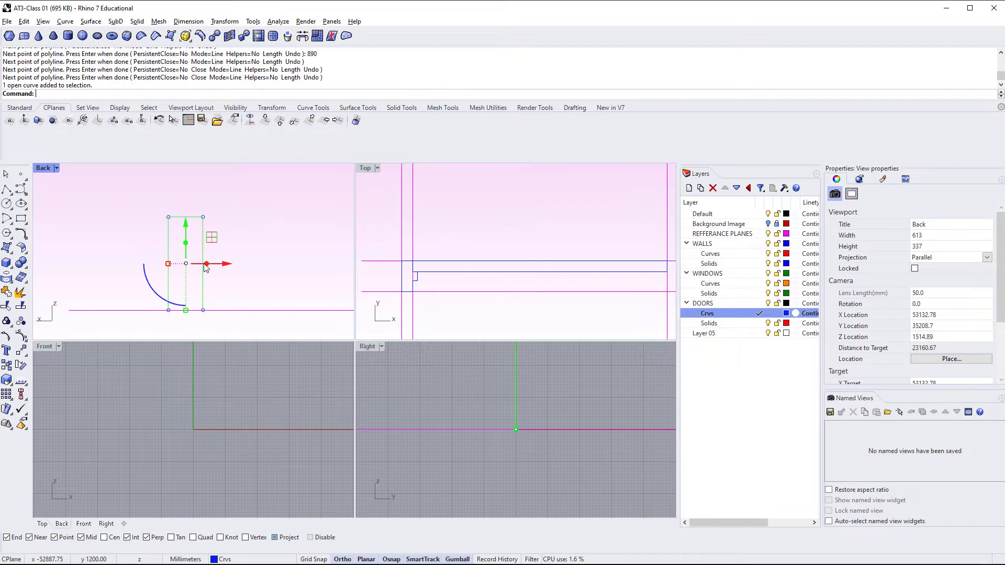
click(239, 243)
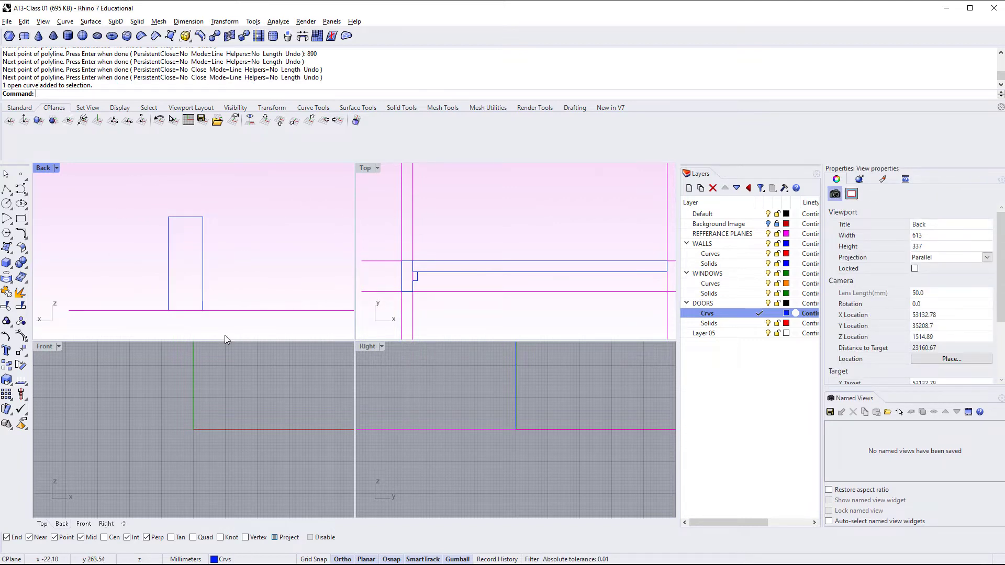
Maximize the door detail viewport, switch it to Perspective, and locate the upright door outline and the flat door profile curves beside the house.
double_click(365, 169)
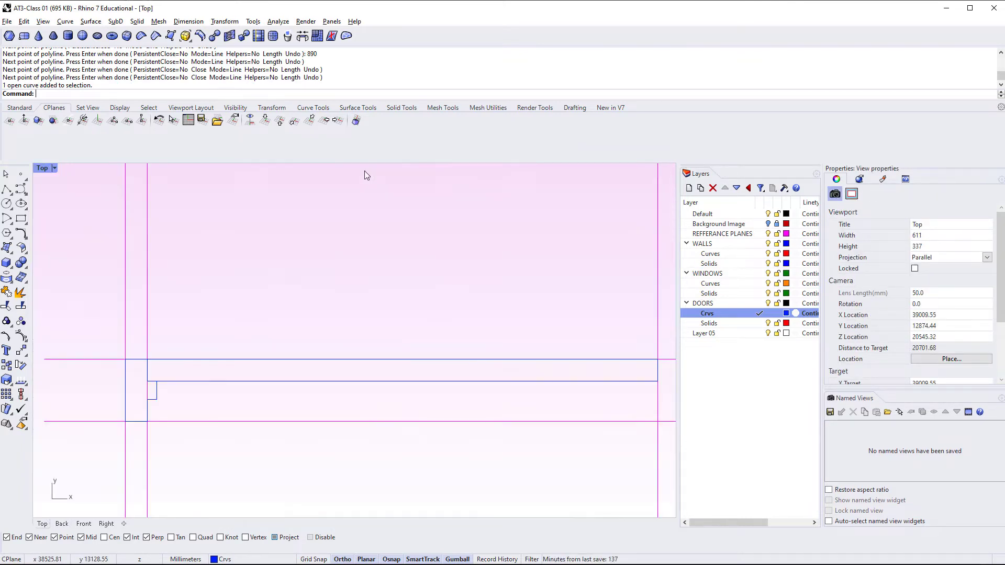
key(F4)
scroll(272, 298, down, 6)
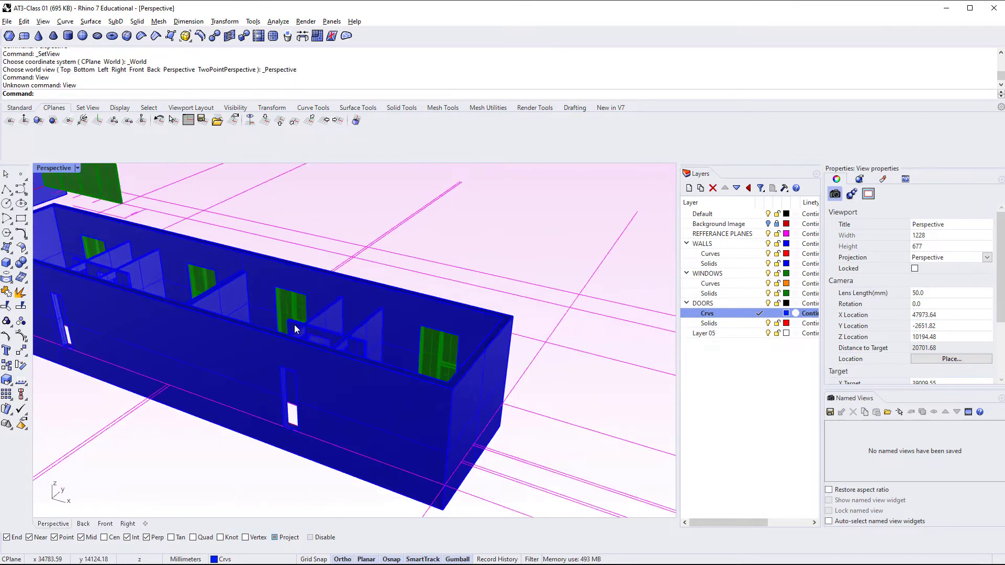
right_drag(294, 329, 455, 279)
right_drag(458, 313, 162, 389)
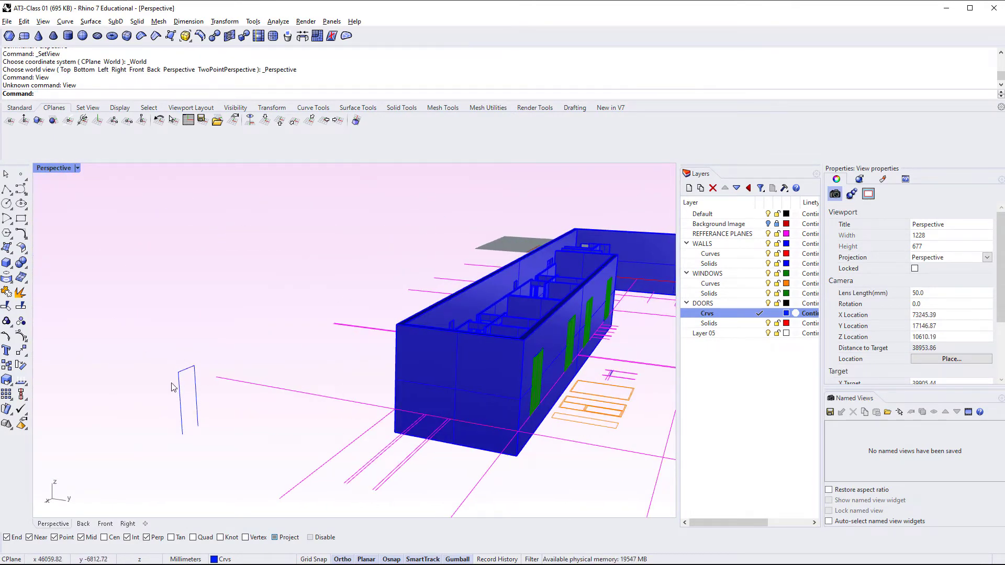
right_drag(253, 410, 261, 449)
shift+right_drag(633, 460, 480, 453)
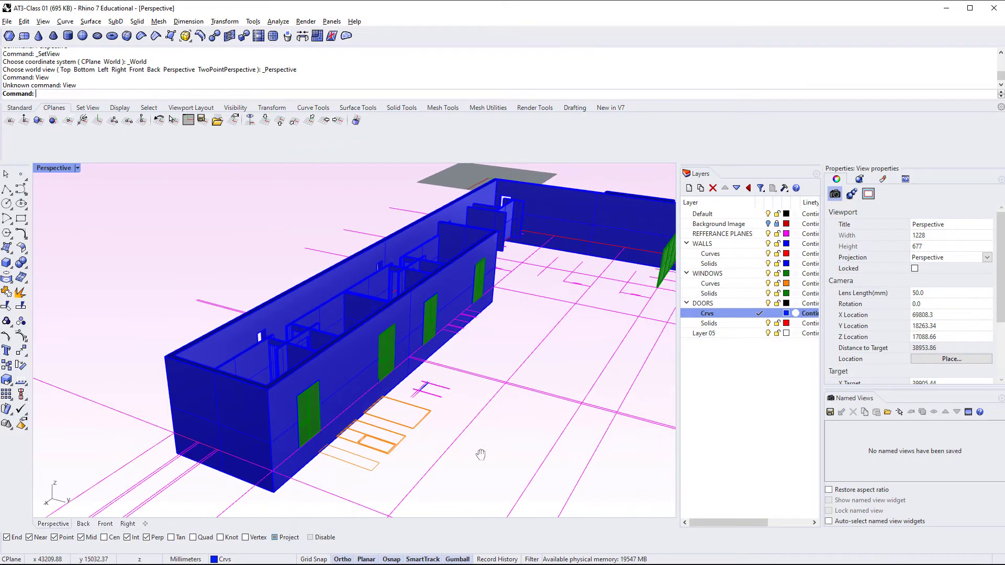
scroll(445, 393, up, 10)
scroll(365, 378, down, 10)
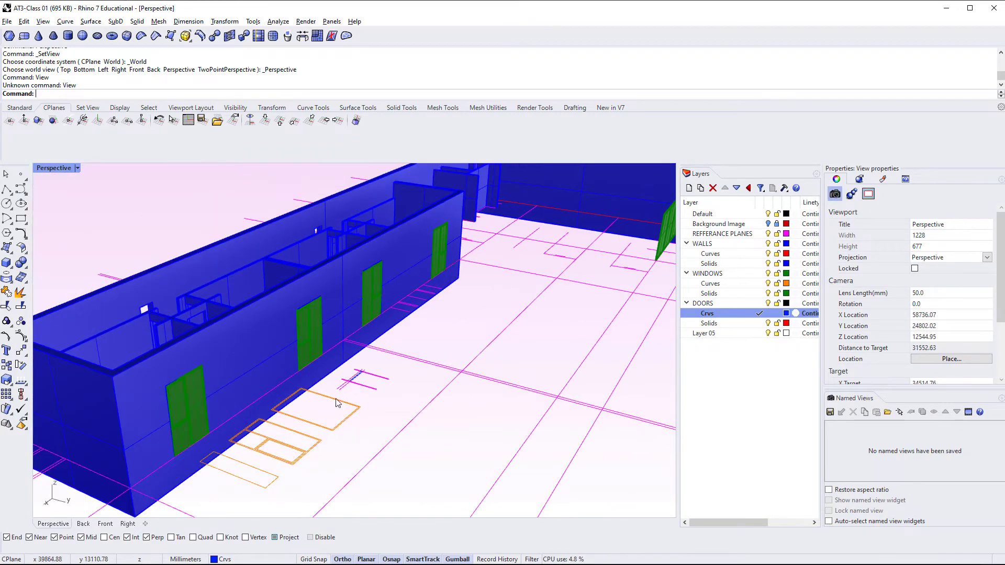
scroll(363, 404, up, 18)
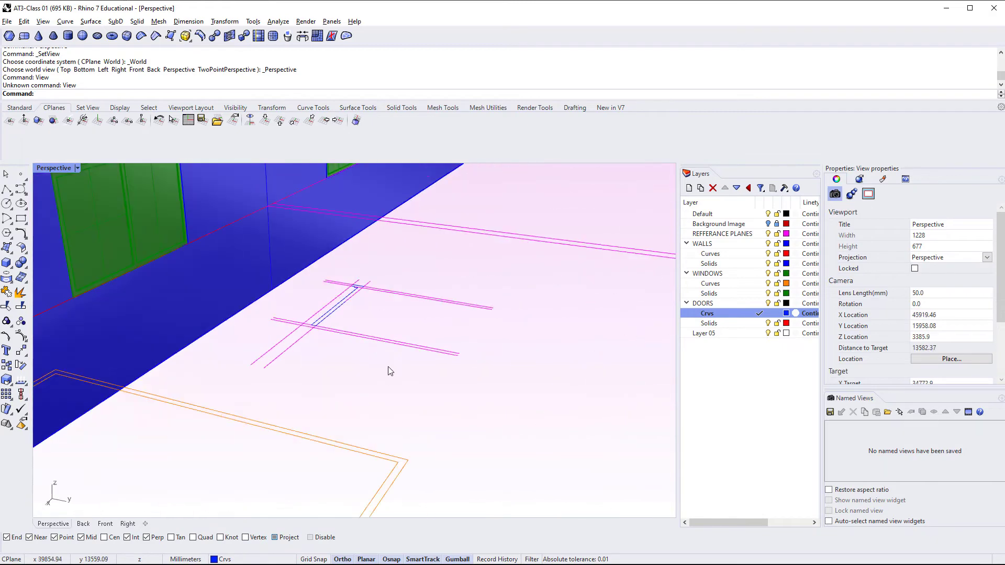
right_drag(387, 372, 439, 340)
scroll(384, 387, down, 4)
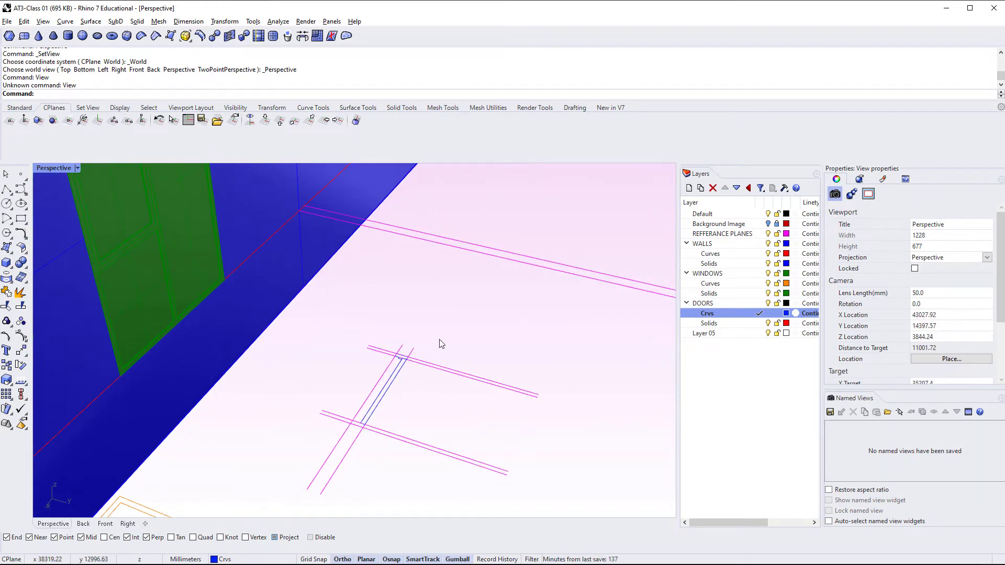
Move the eight flat door profile and guide curves by the frame profile's outer corner onto the base corner of the upright door outline.
drag(439, 340, 337, 445)
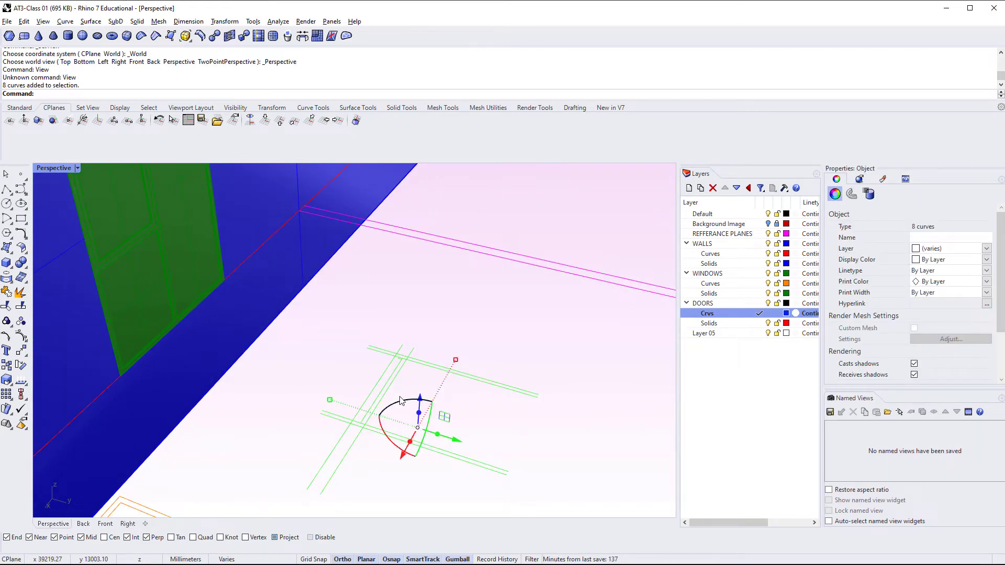
scroll(400, 401, up, 5)
scroll(406, 332, down, 4)
text(M)
key(Return)
scroll(404, 329, up, 3)
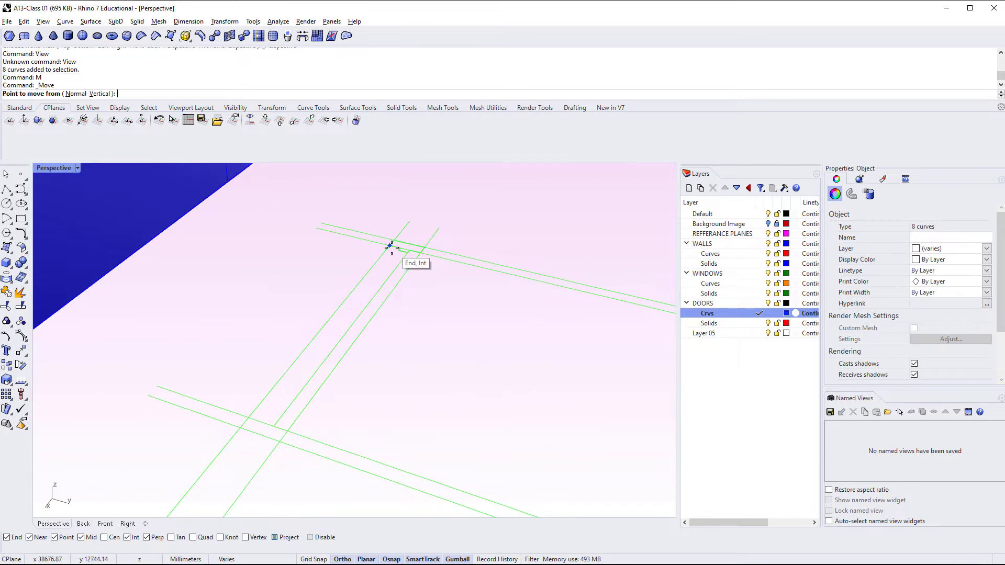
click(426, 248)
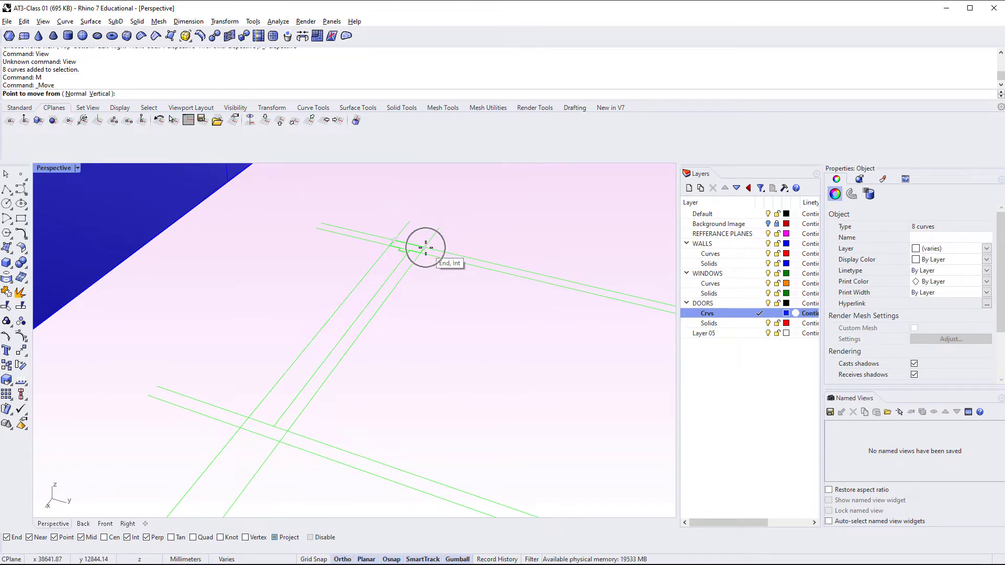
scroll(426, 247, down, 5)
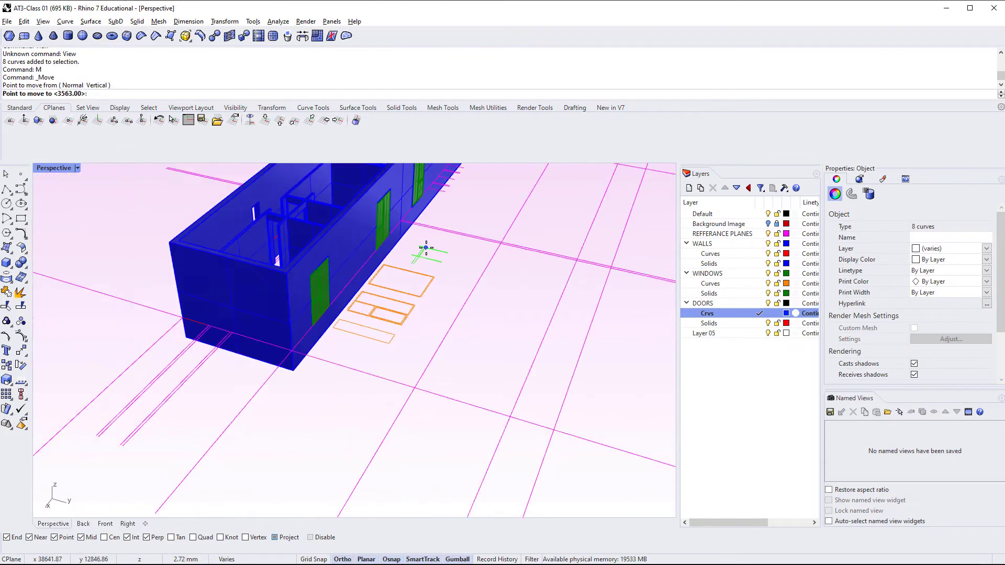
scroll(425, 248, down, 3)
scroll(87, 329, up, 8)
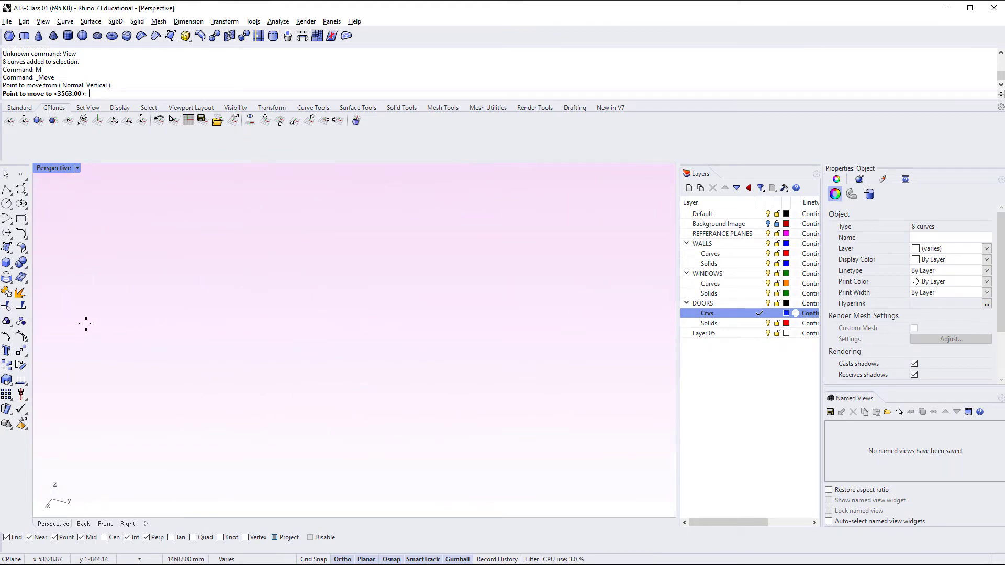
click(96, 238)
scroll(135, 269, down, 6)
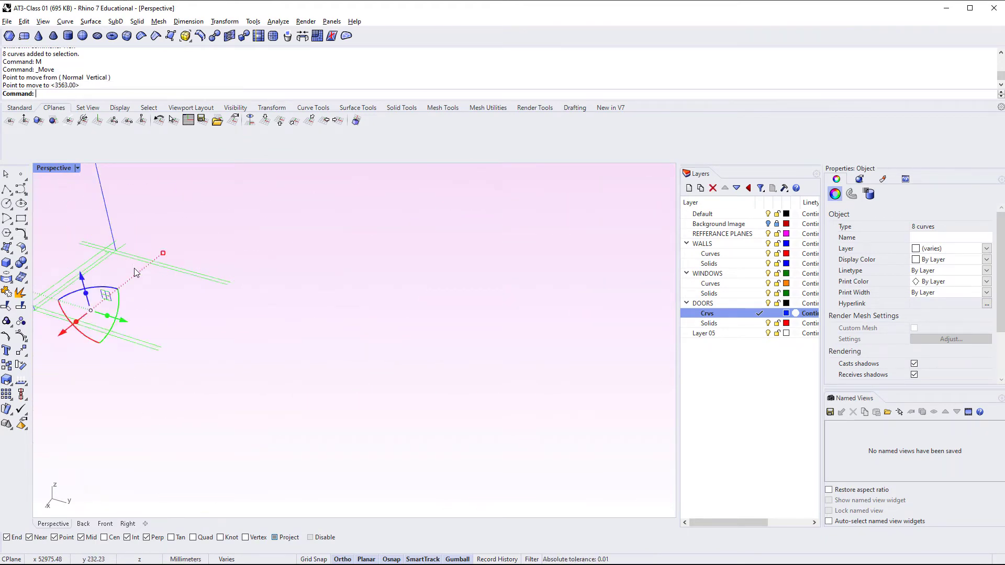
Select the upright door outline and zoom the Perspective view to it.
click(159, 311)
right_drag(160, 314, 343, 330)
click(206, 428)
click(314, 405)
right_drag(313, 407, 301, 351)
click(258, 361)
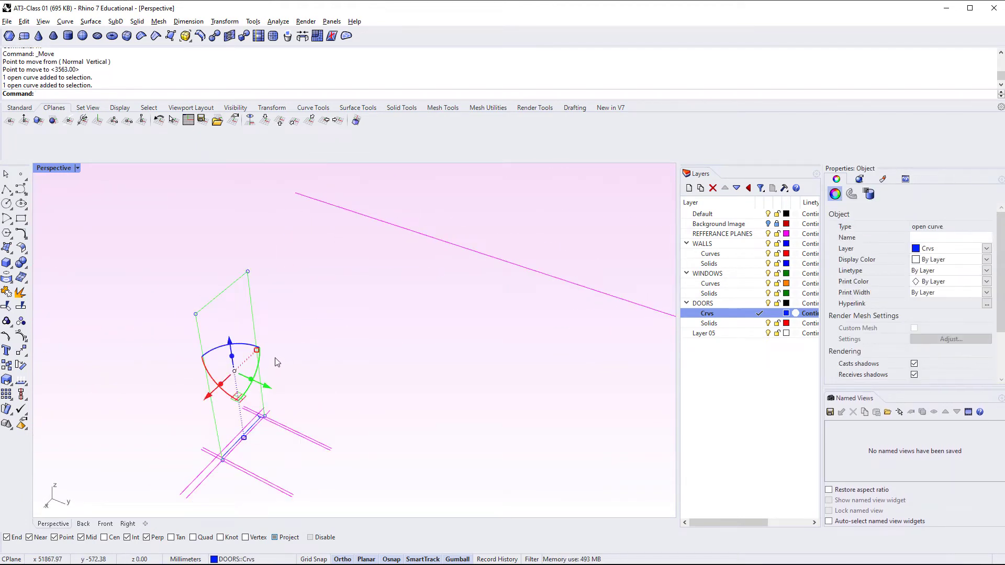
key(Return)
click(461, 400)
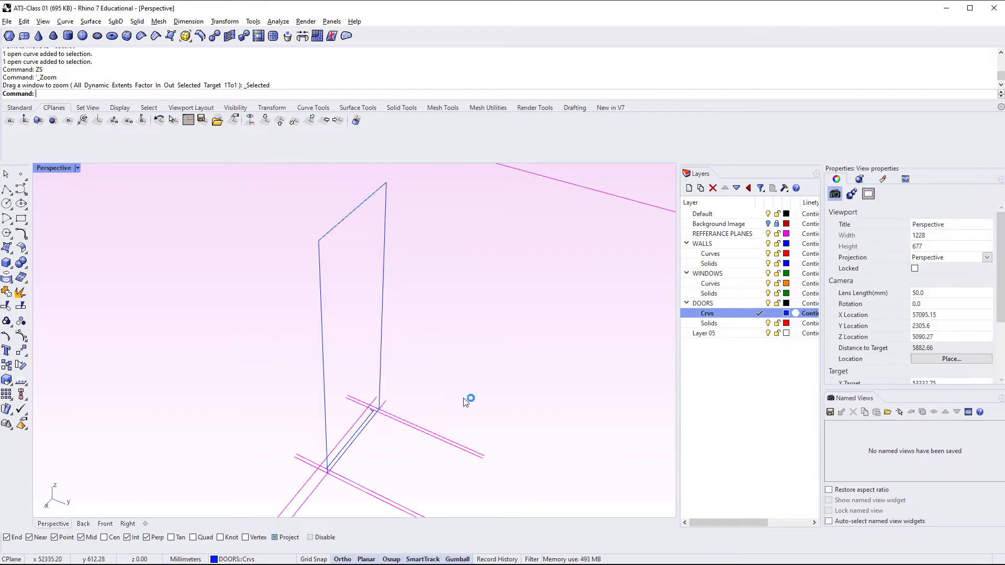
Hide the REFFERANCE PLANES layer so the guide lines around the door profiles are out of the way.
right_drag(466, 398, 353, 342)
scroll(421, 400, down, 6)
right_drag(422, 396, 410, 410)
scroll(362, 382, up, 19)
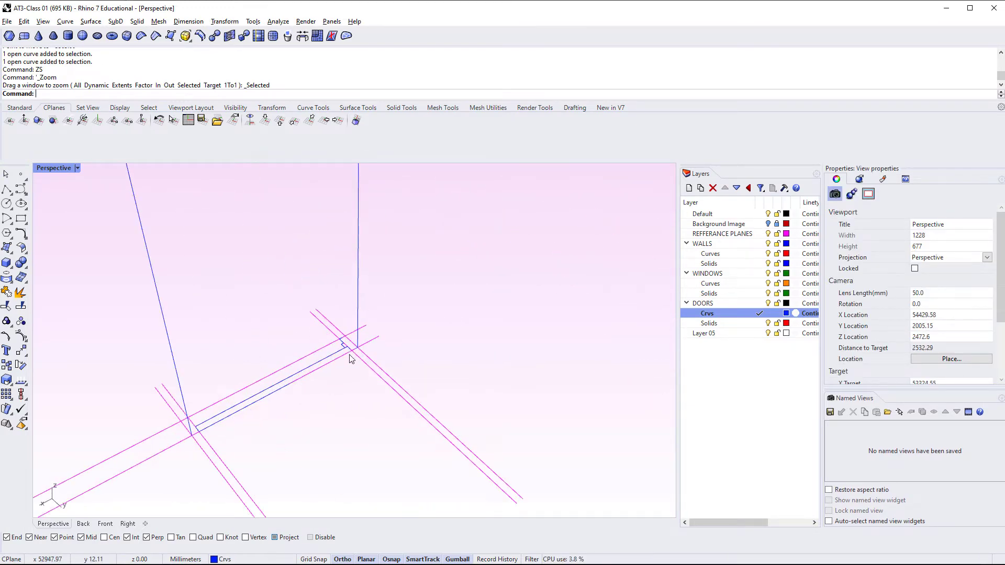
shift+right_drag(351, 361, 365, 340)
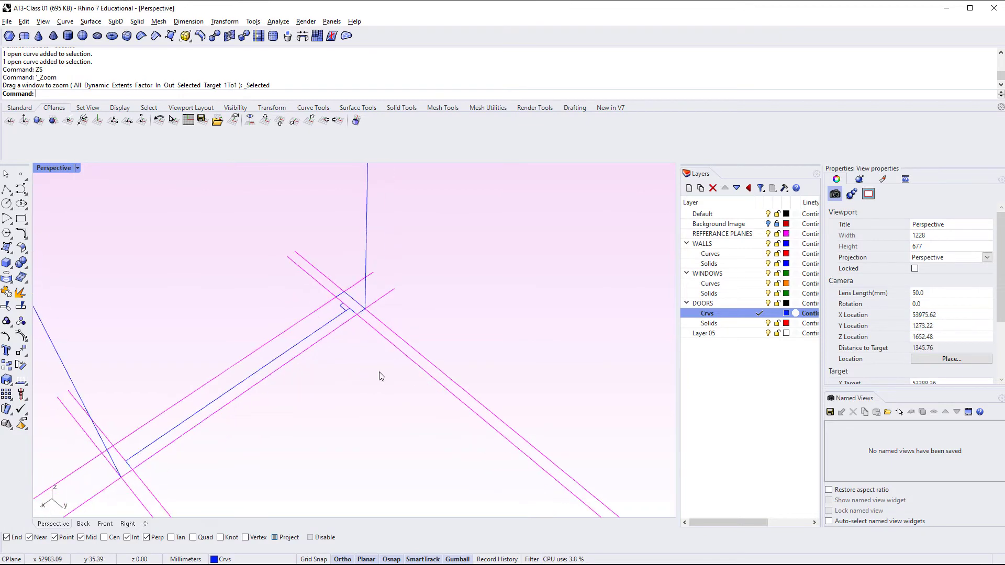
click(767, 233)
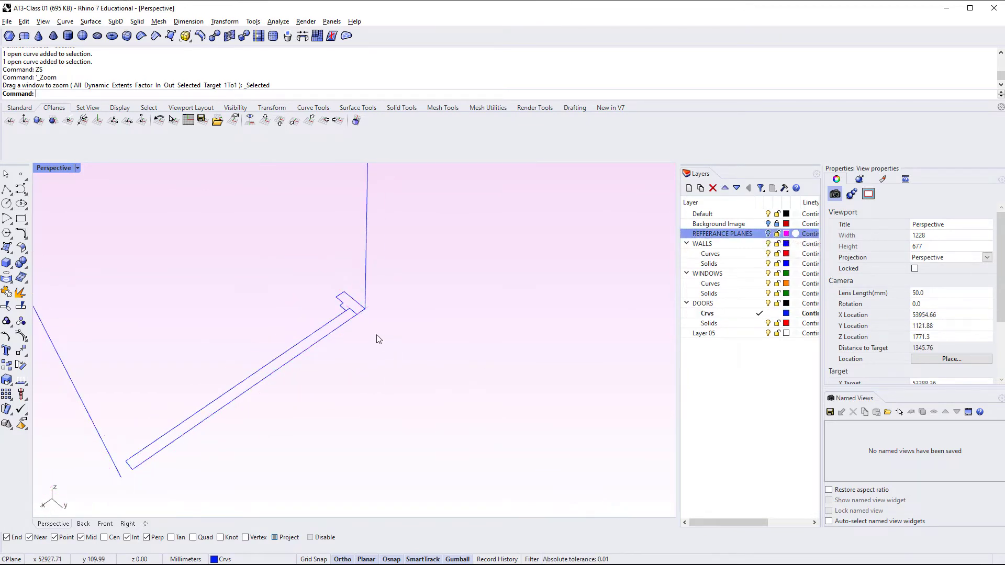
Examine how the small frame profile sits at the foot of the upright door outline.
click(366, 299)
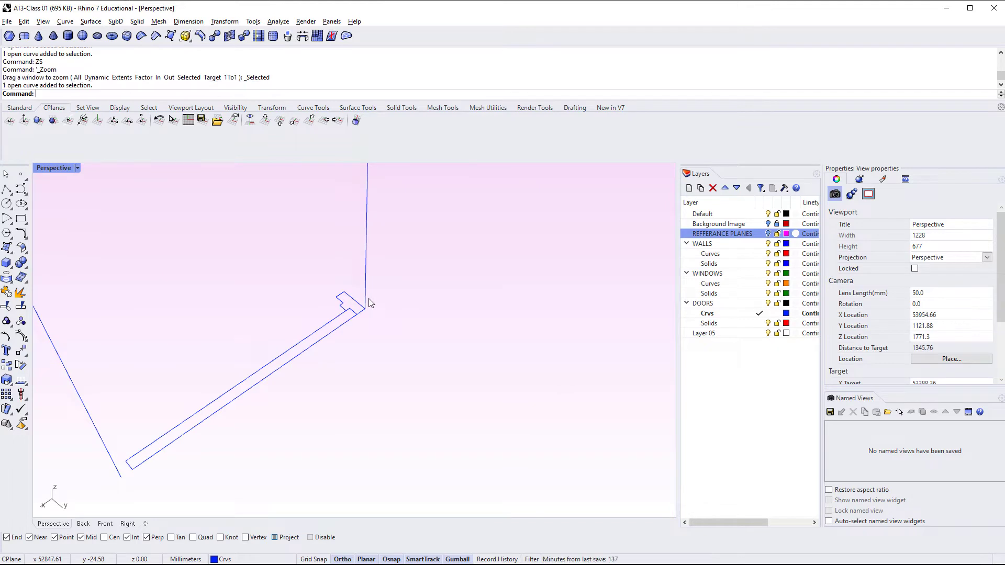
scroll(367, 301, down, 6)
click(402, 350)
scroll(402, 351, down, 4)
shift+right_drag(392, 386, 360, 412)
scroll(360, 411, down, 4)
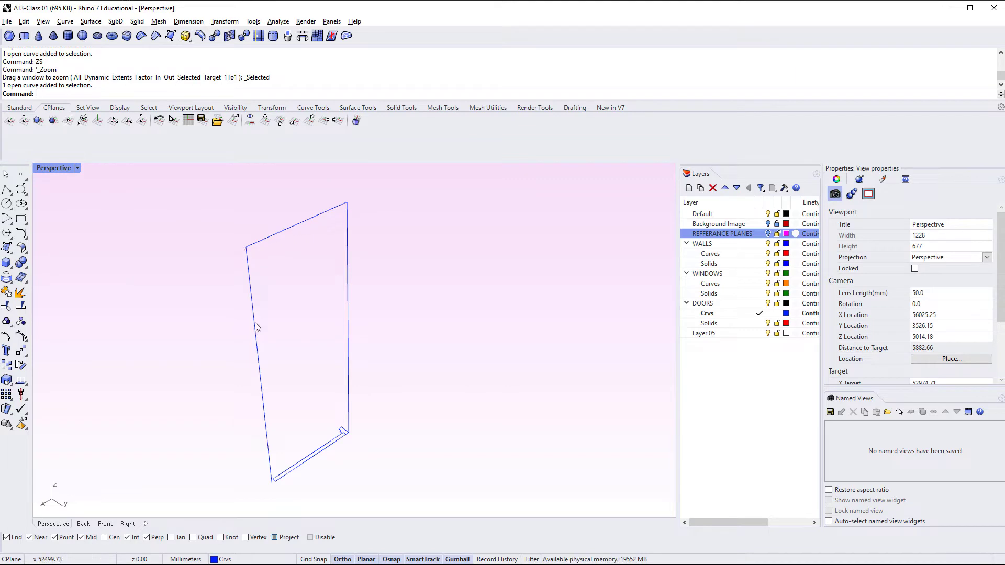
scroll(346, 442, up, 5)
click(334, 420)
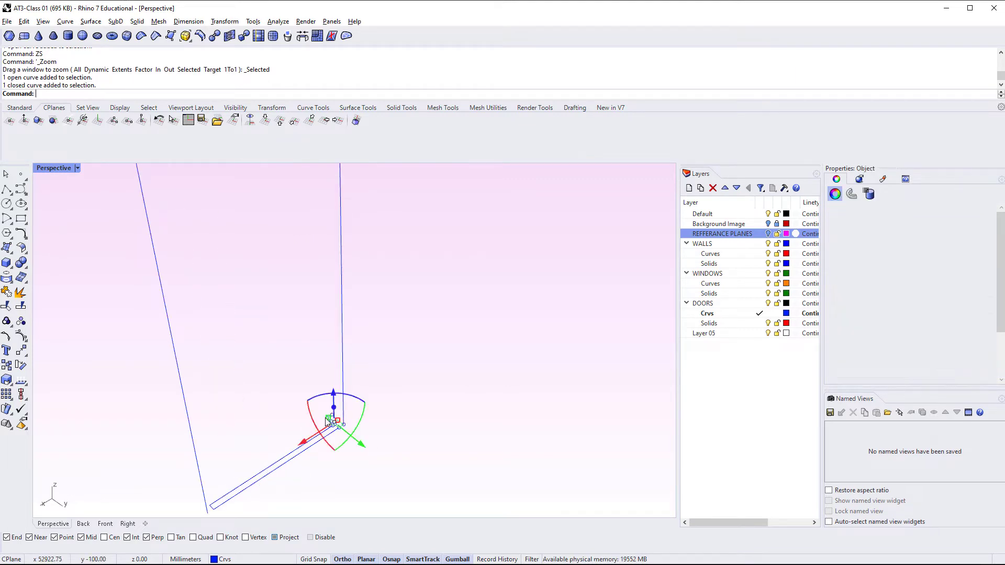
scroll(349, 420, down, 5)
key(Escape)
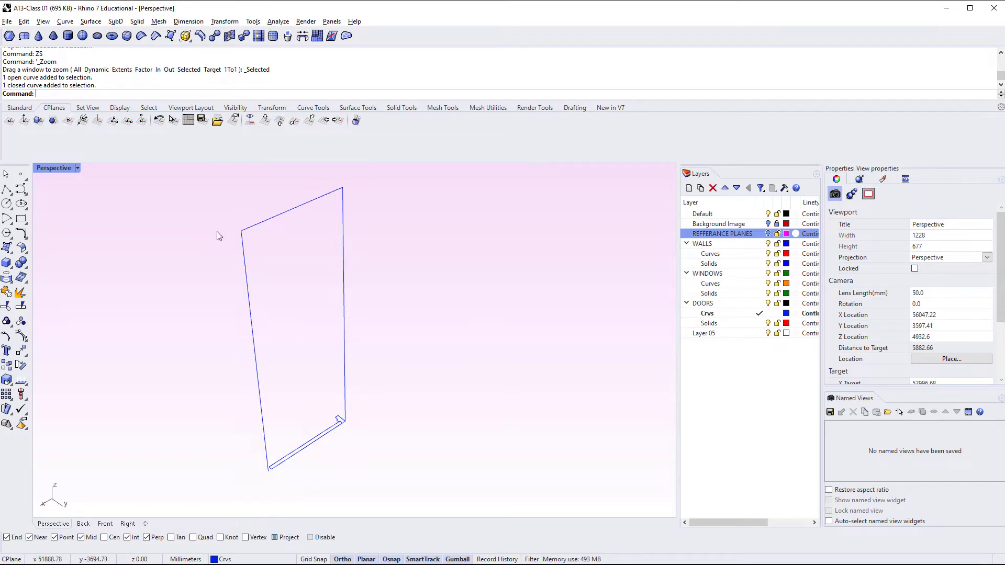
Check the upright outline against the long door leaf rectangle at its base, viewing the whole door.
click(316, 198)
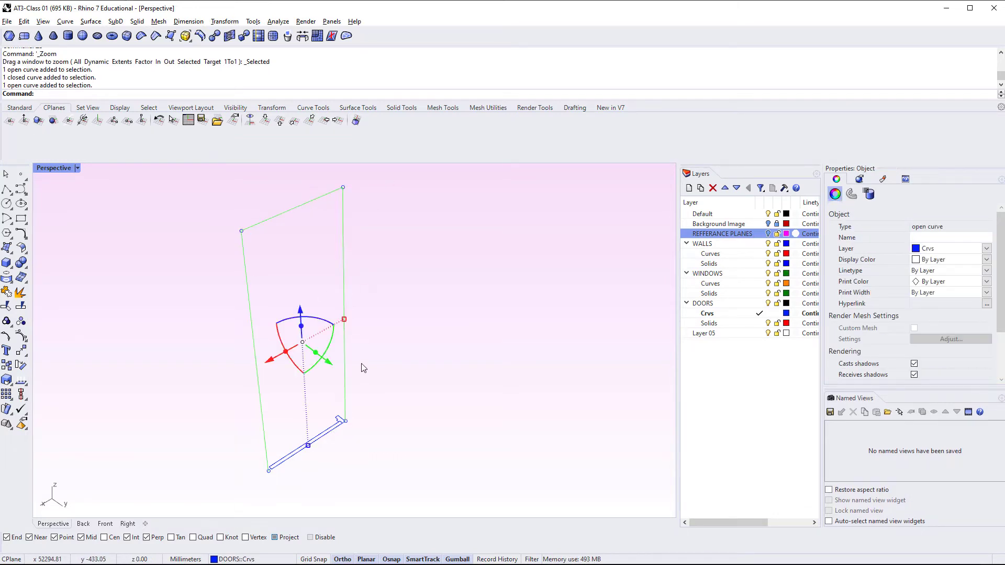
key(Escape)
scroll(338, 450, up, 3)
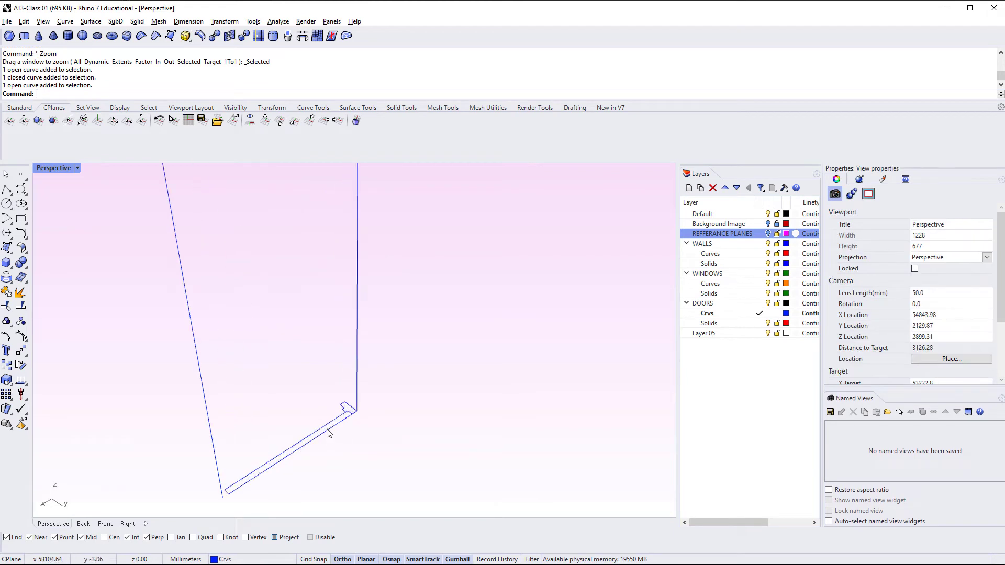
click(328, 429)
key(Escape)
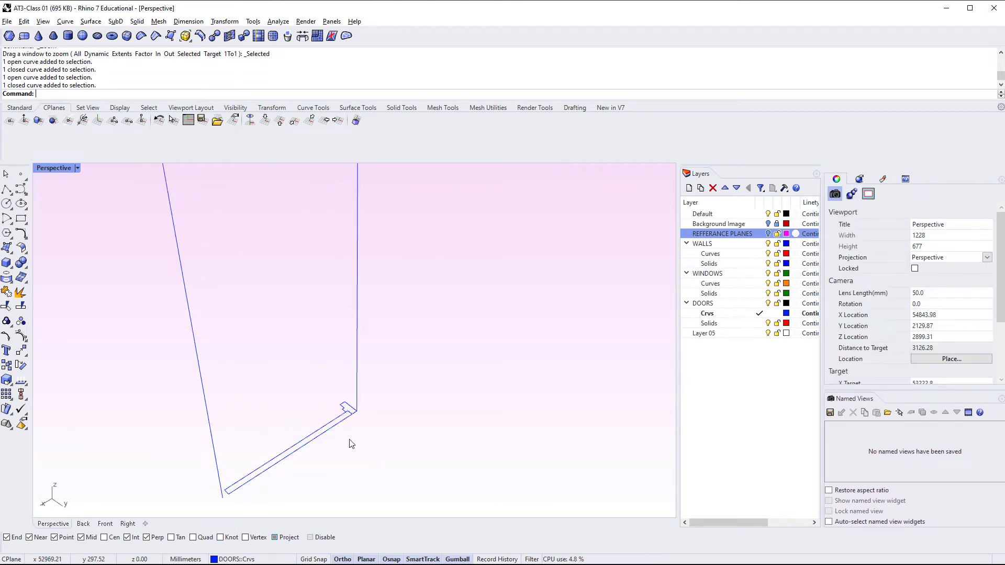
mouse_move(347, 442)
right_down()
mouse_move(372, 432)
mouse_move(376, 463)
mouse_move(343, 458)
right_up()
click(331, 445)
key(Escape)
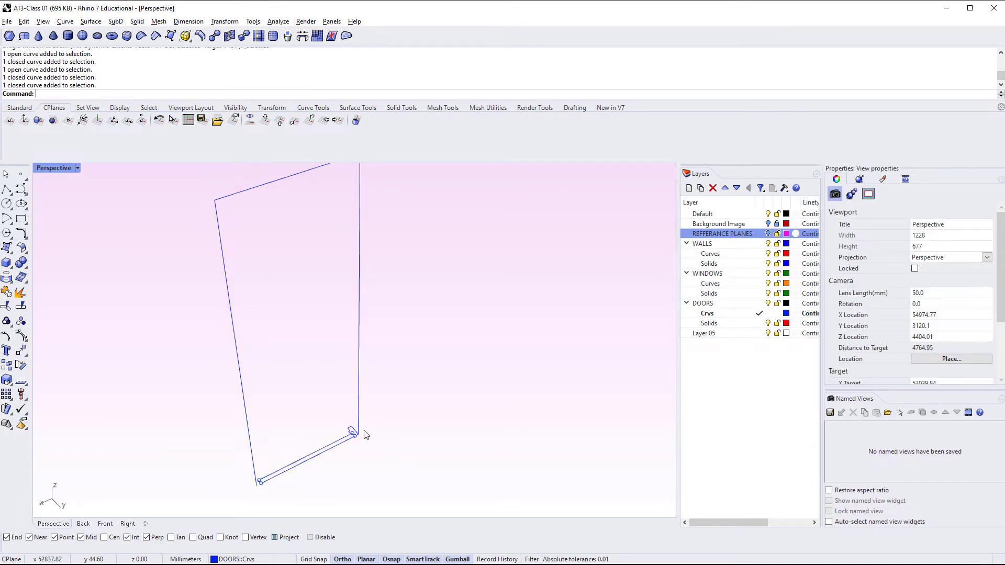
mouse_move(404, 426)
shift+right_down()
mouse_move(293, 426)
mouse_move(401, 430)
shift+right_up()
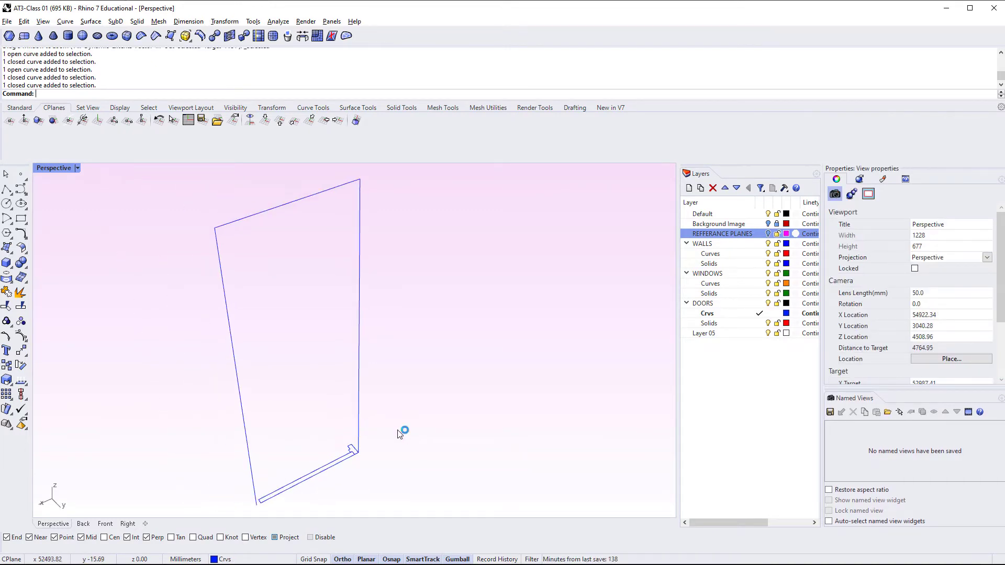
Sweep the frame profile along the upright door outline with Sweep1, using the Freeform frame style and unchanged cross sections.
text(zs)
key(Return)
text(sw)
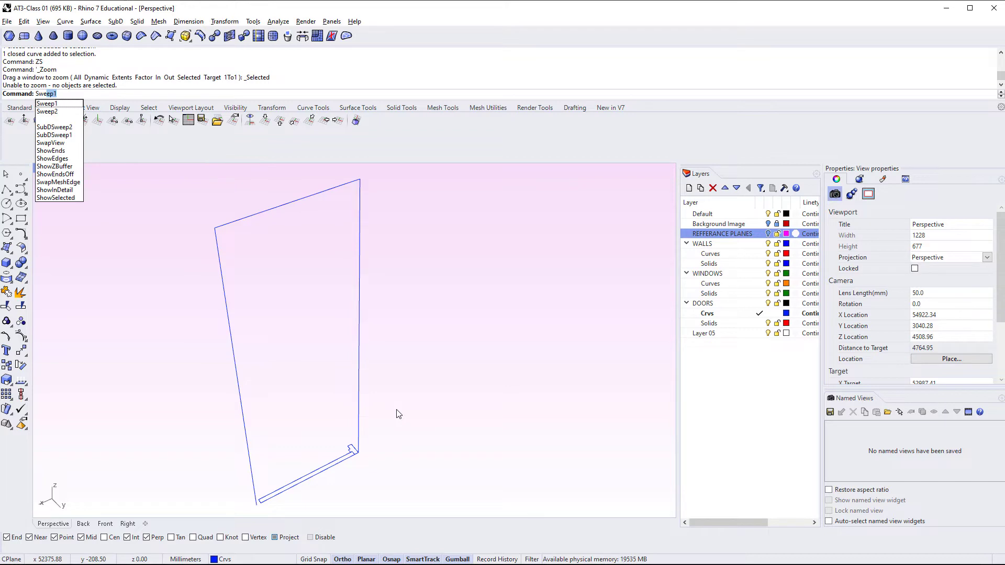
key(Return)
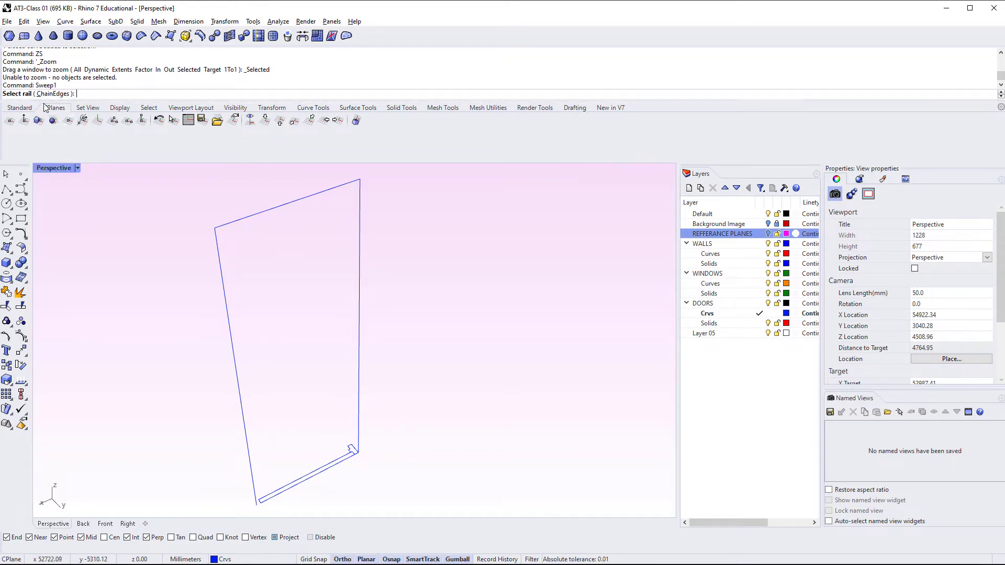
click(347, 187)
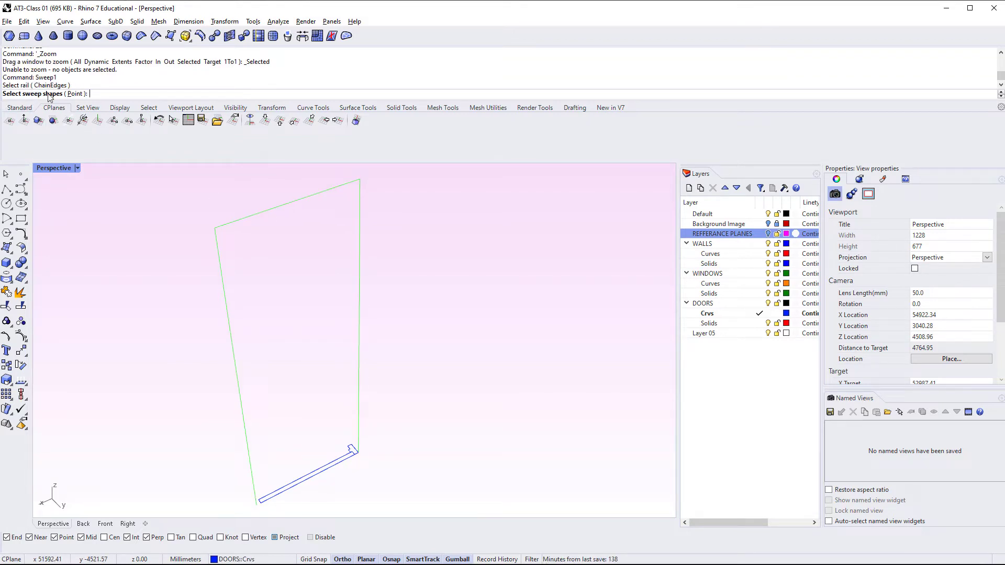
click(359, 456)
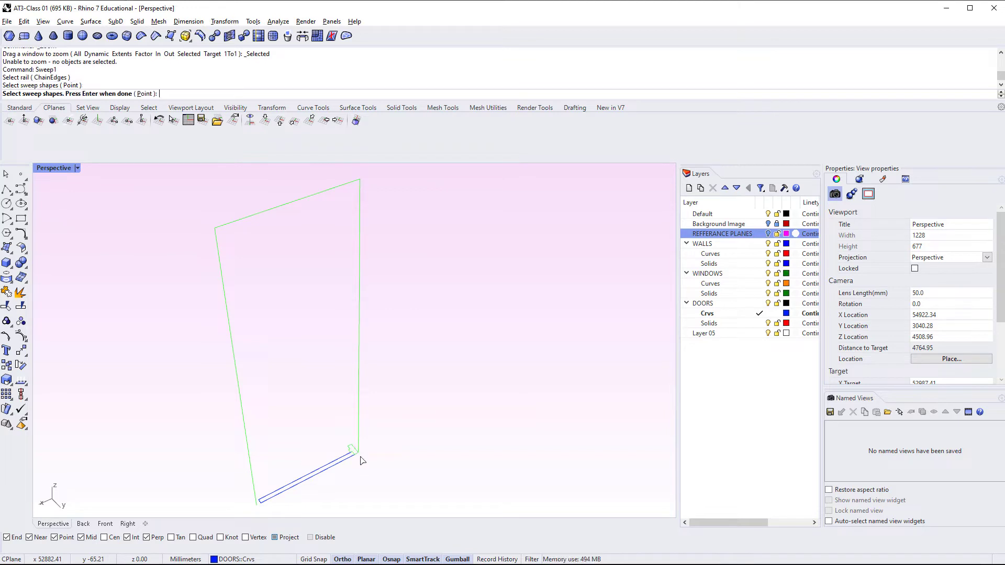
click(426, 465)
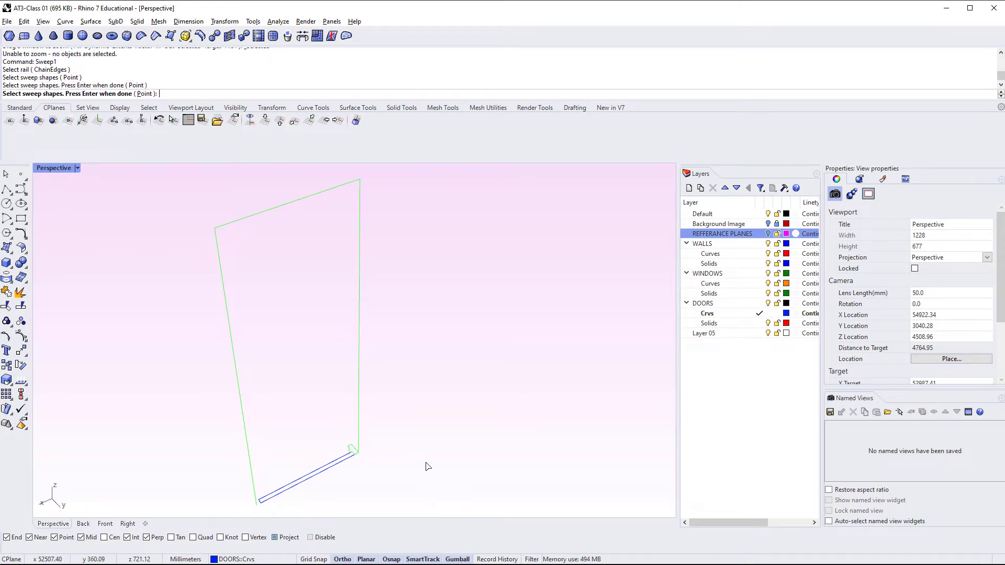
key(Return)
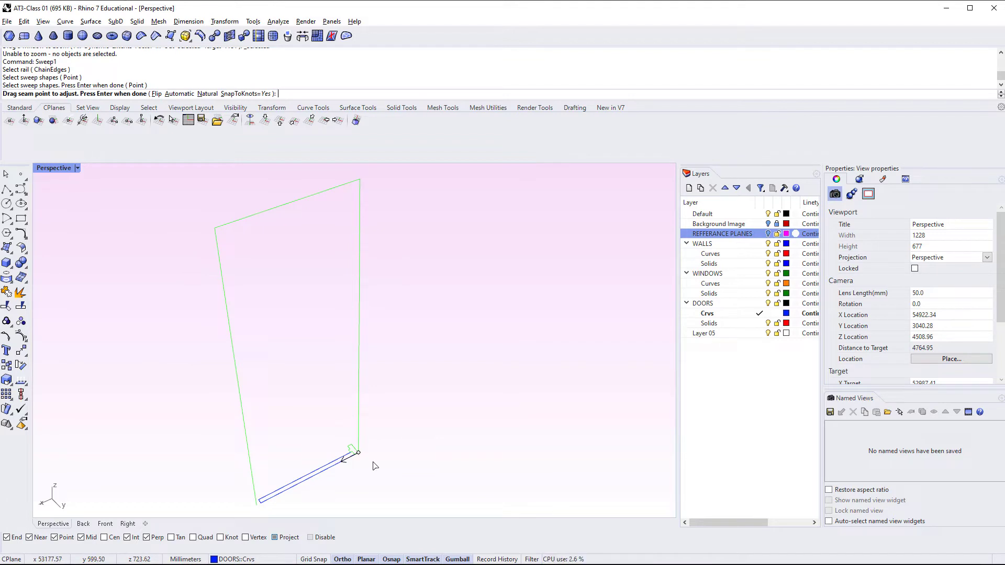
key(Return)
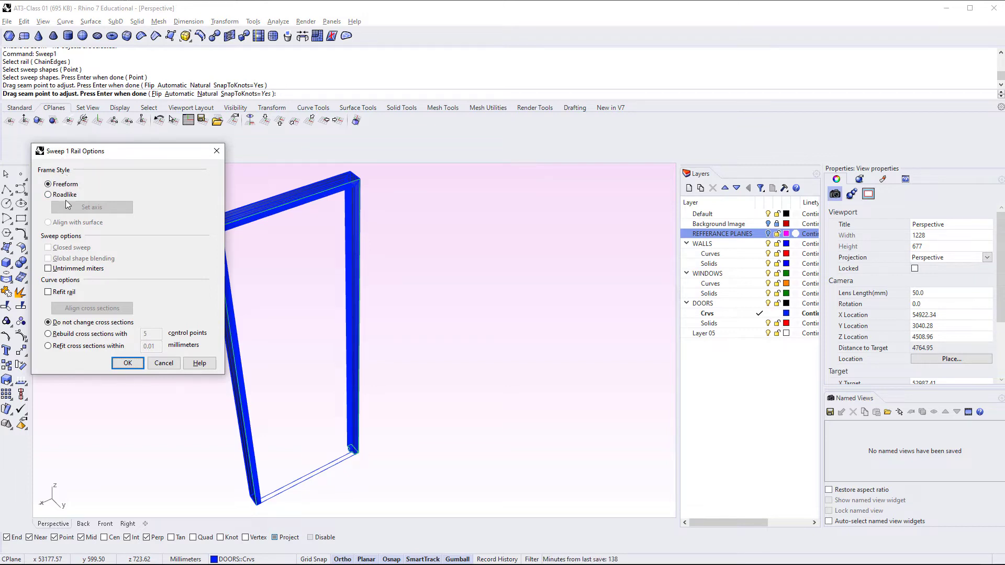
click(128, 363)
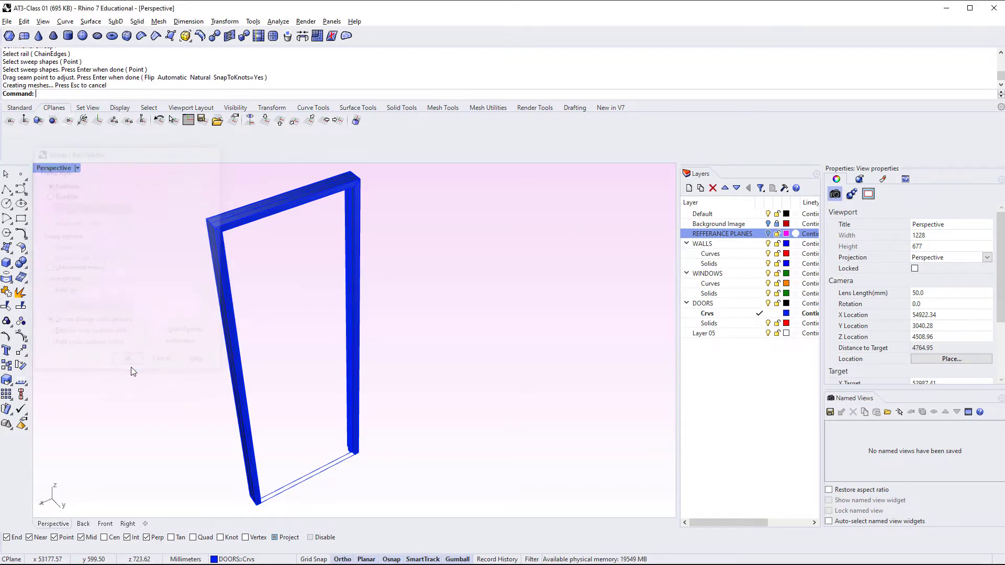
Inspect the feet of the swept door frame and the leaf rectangle between them from several angles.
shift+right_drag(358, 399, 355, 379)
scroll(343, 421, up, 5)
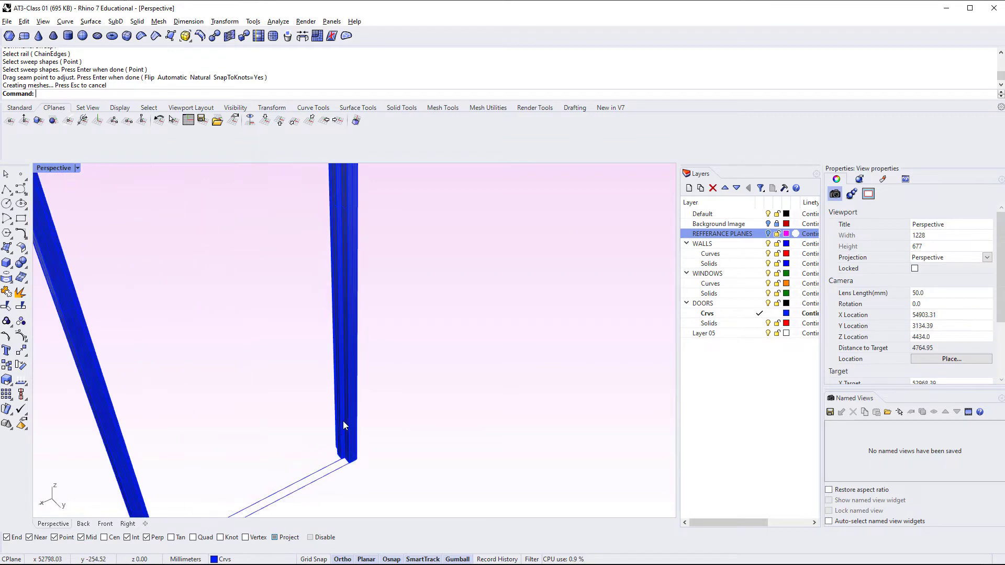
click(341, 443)
scroll(341, 442, down, 5)
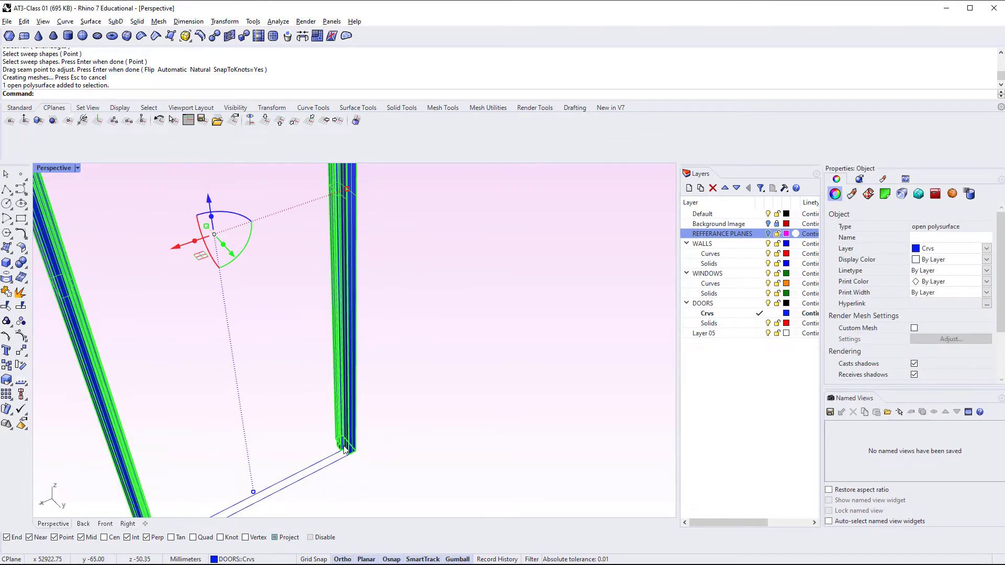
click(411, 417)
scroll(388, 460, down, 3)
right_drag(280, 273, 260, 442)
scroll(235, 422, up, 4)
click(237, 427)
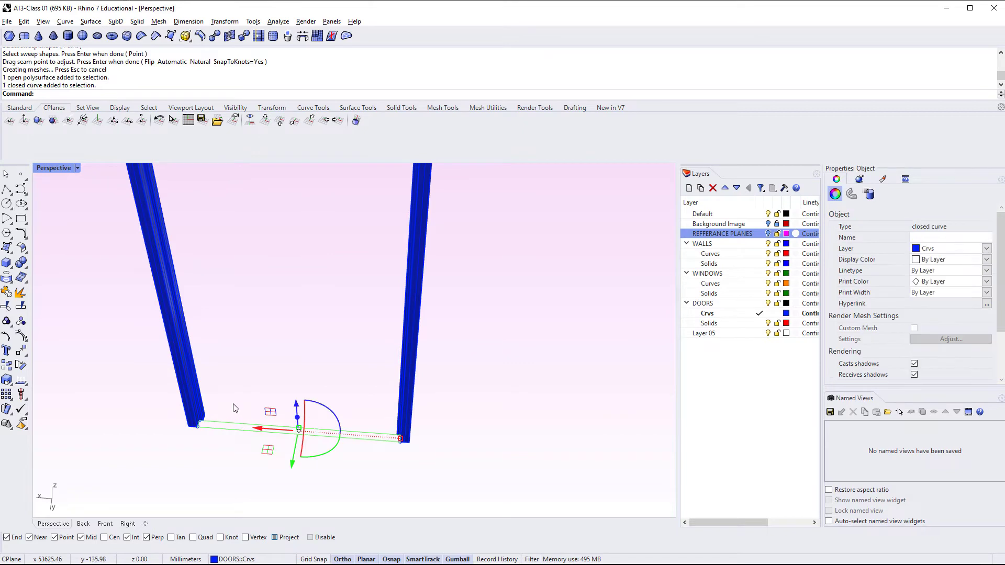
shift+right_drag(233, 408, 269, 415)
click(419, 321)
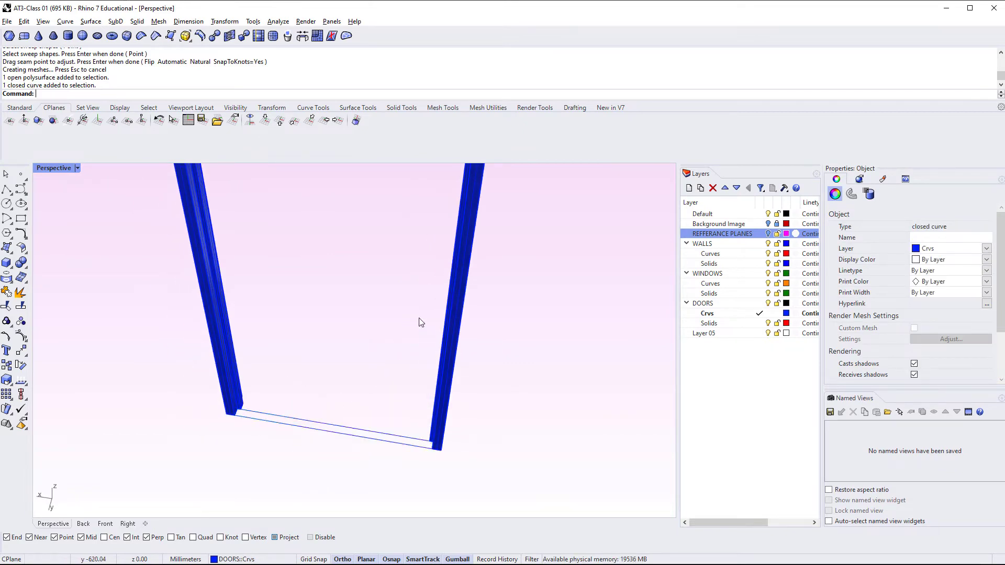
Move the swept door frame polysurface to the Solids layer under DOORS.
click(451, 304)
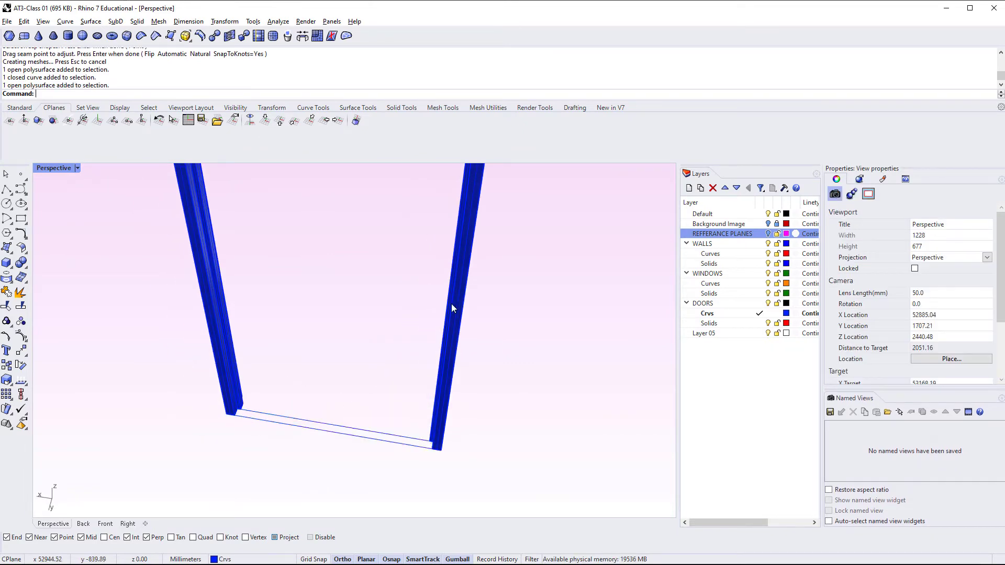
right_click(714, 323)
click(748, 505)
click(316, 484)
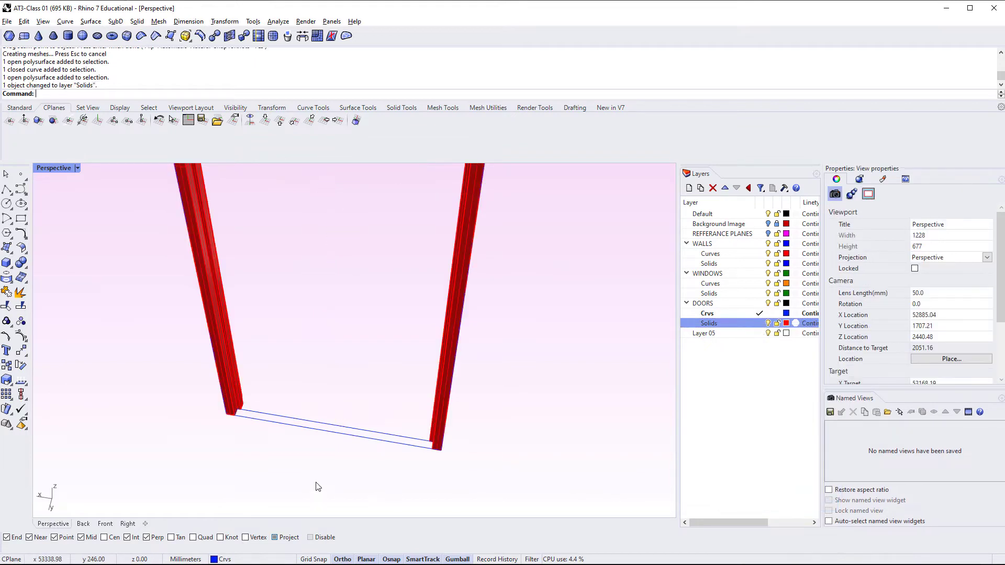
Extrude the door leaf rectangle as a 2365 mm high solid up to the frame's inner head corner, with object snap projection off.
right_drag(316, 485, 289, 453)
click(291, 486)
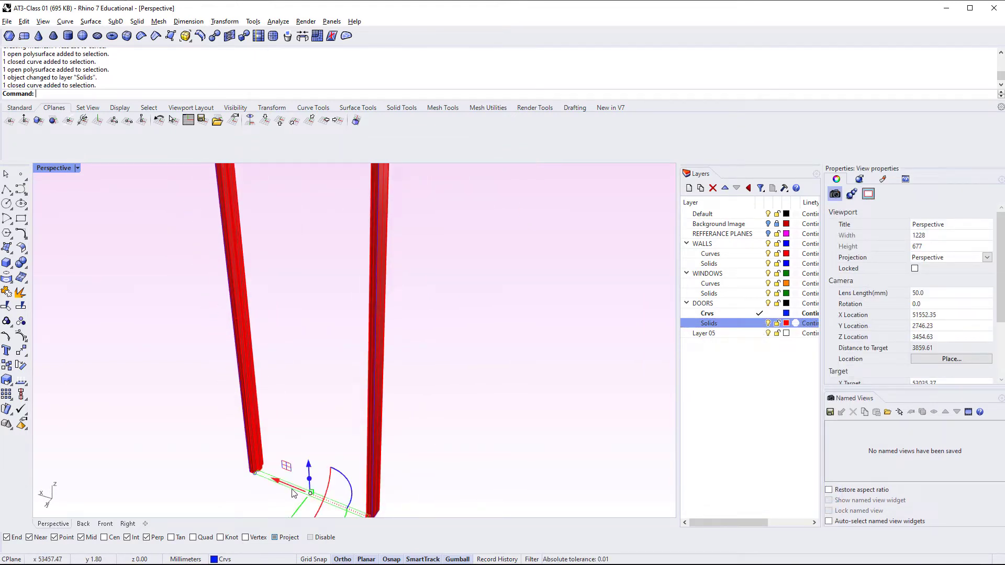
right_drag(283, 417, 308, 367)
text(ExtrudeCrv)
key(Return)
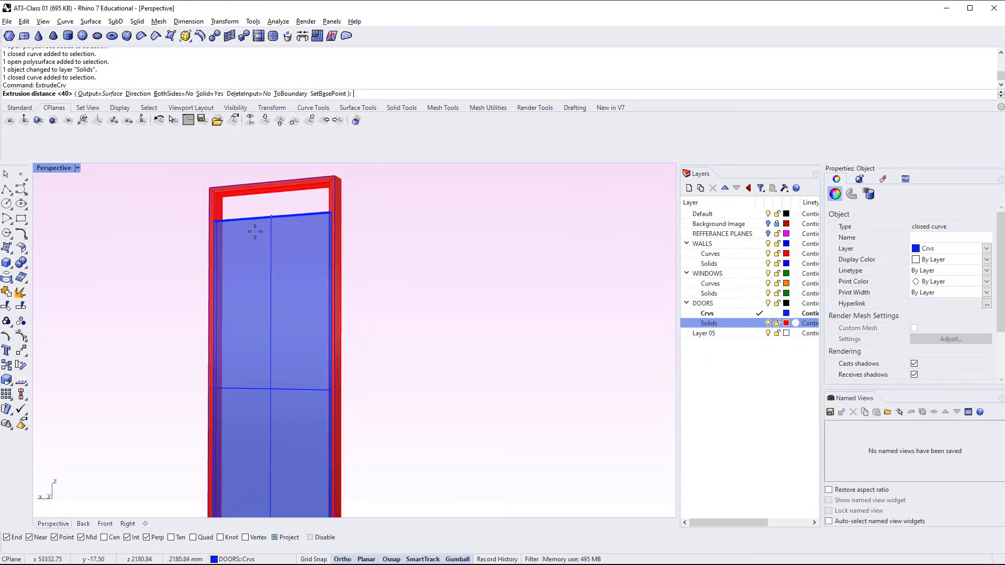
click(285, 539)
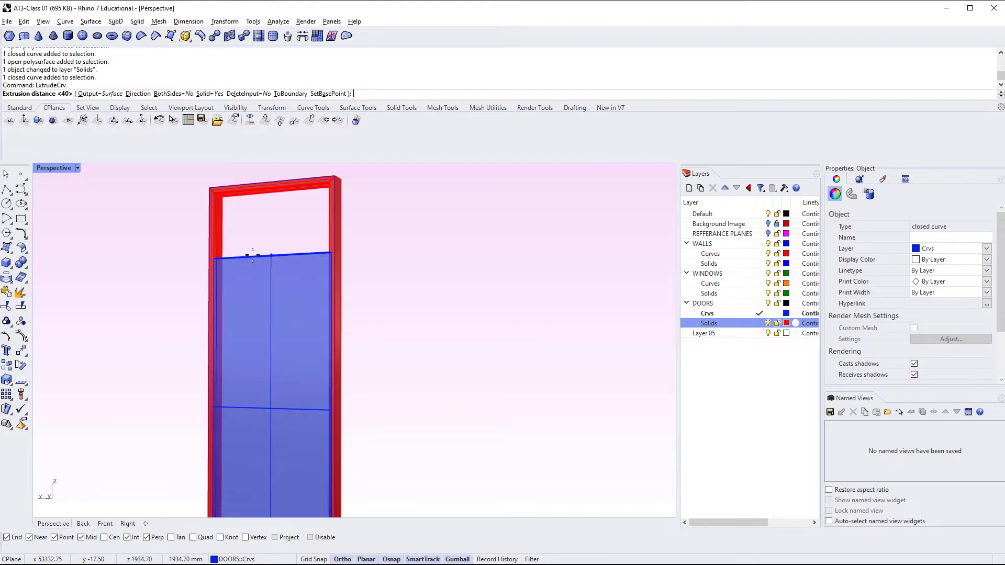
scroll(244, 235, up, 6)
shift+right_drag(249, 222, 249, 309)
scroll(214, 269, up, 10)
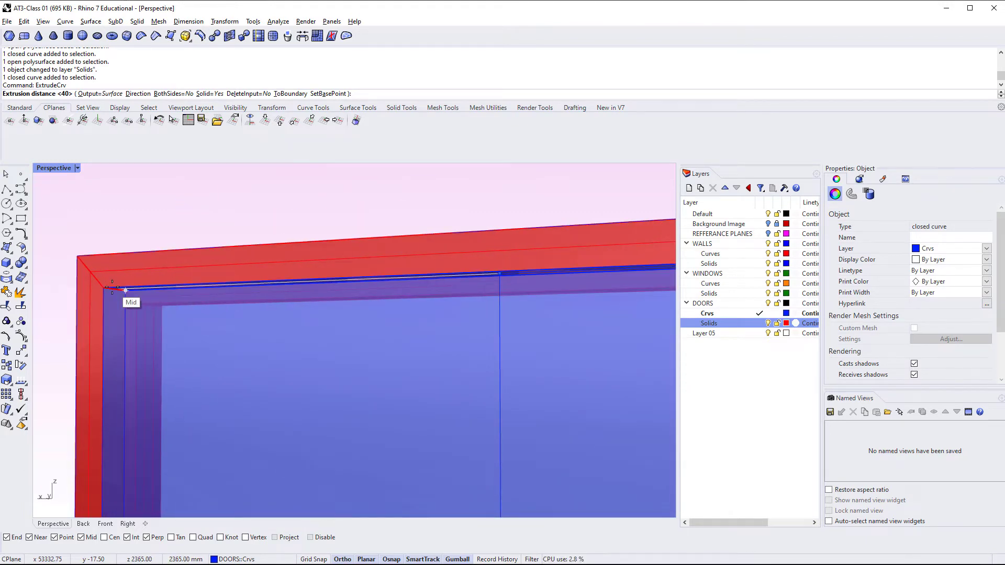
scroll(126, 290, down, 2)
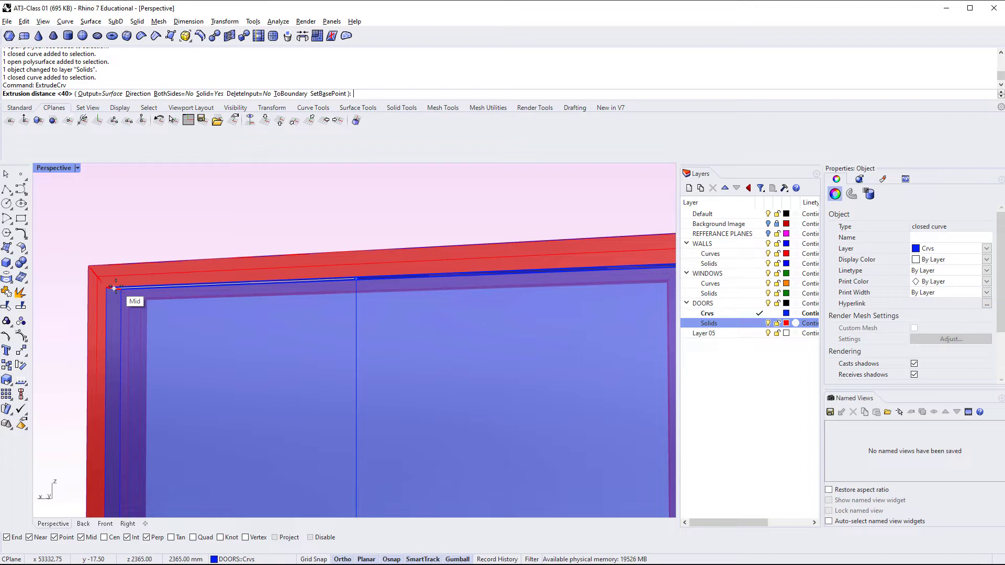
click(114, 289)
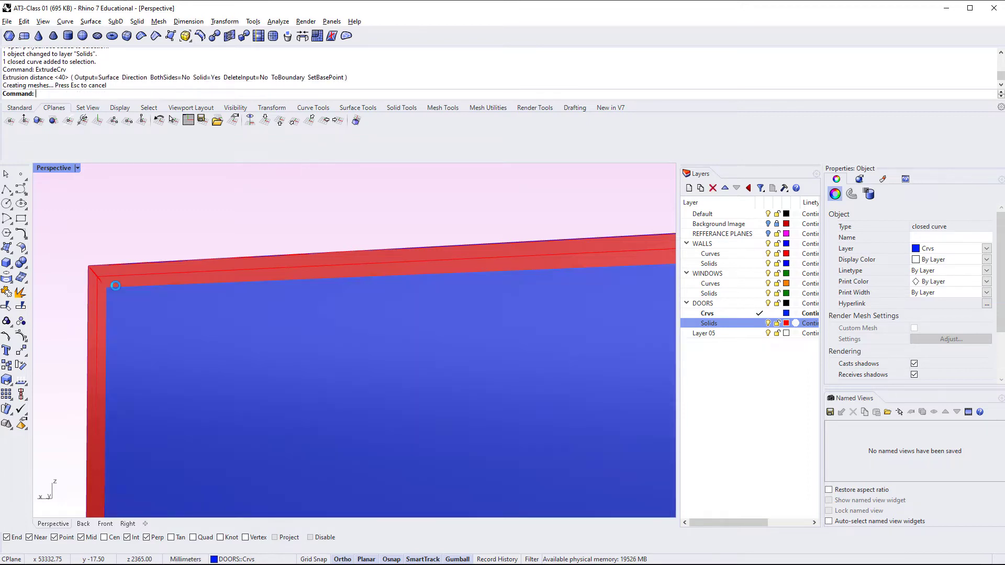
Move the extruded door leaf to the Solids layer under DOORS.
scroll(156, 213, down, 5)
right_drag(179, 299, 354, 350)
click(260, 466)
right_drag(307, 454, 296, 454)
click(309, 445)
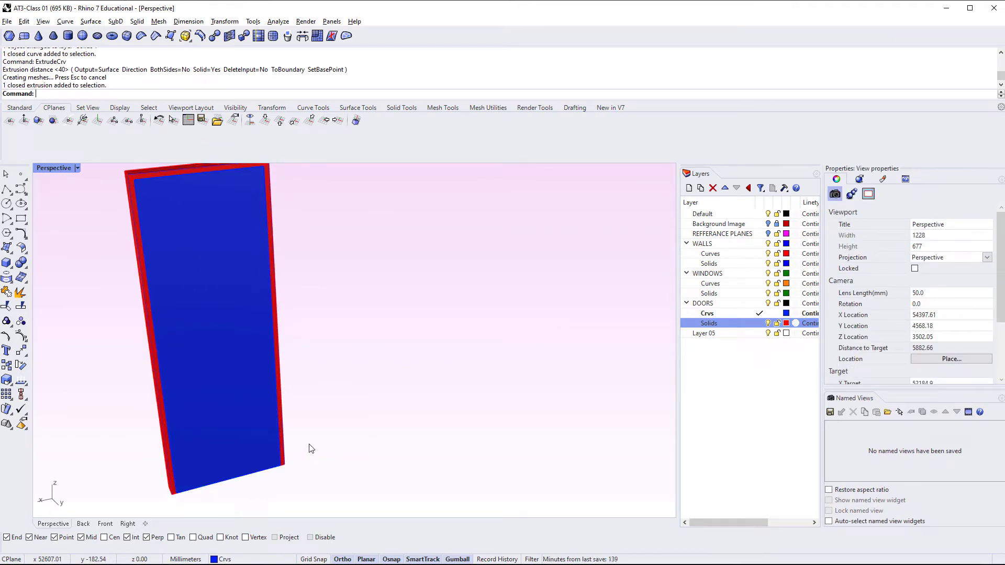
right_drag(234, 331, 231, 368)
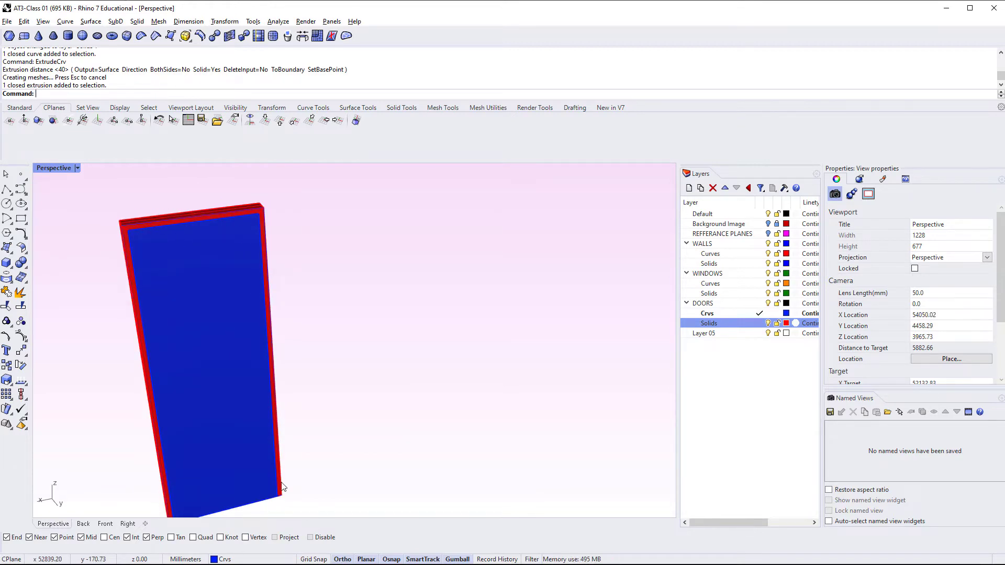
right_drag(324, 290, 310, 328)
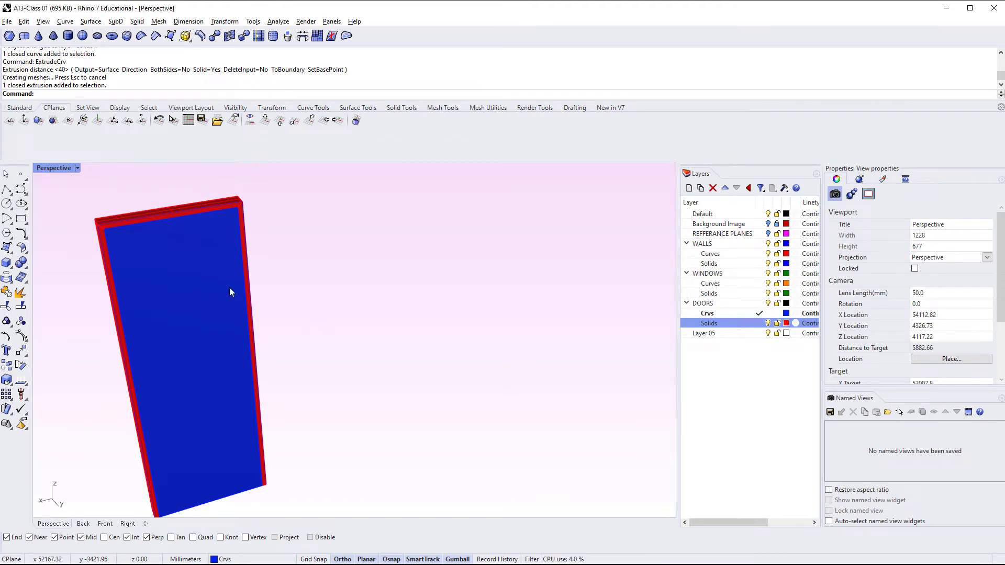
right_drag(285, 354, 261, 342)
click(261, 346)
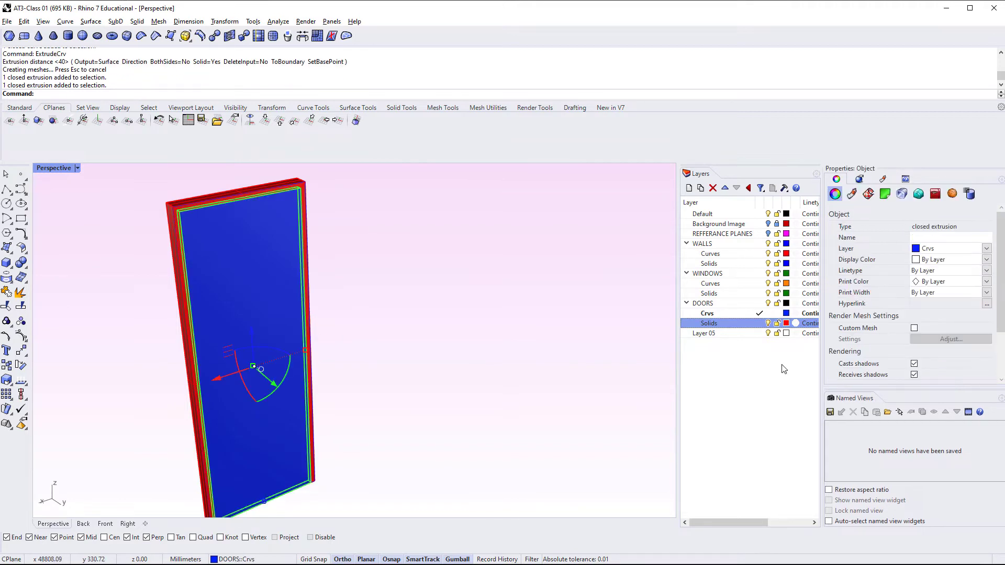
right_click(735, 328)
click(813, 506)
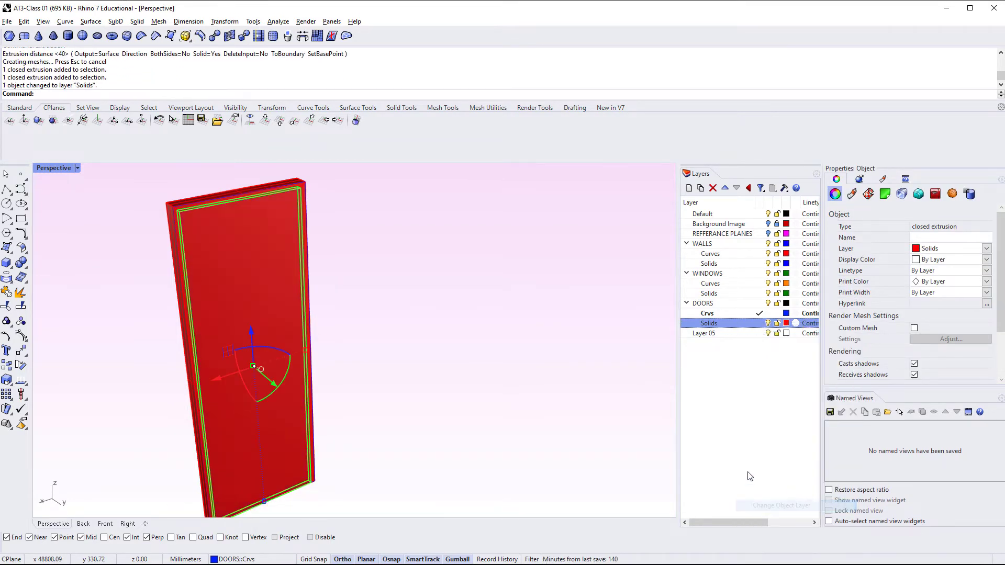
right_drag(376, 342, 306, 380)
click(306, 384)
click(401, 381)
right_drag(401, 380, 346, 346)
scroll(403, 364, down, 6)
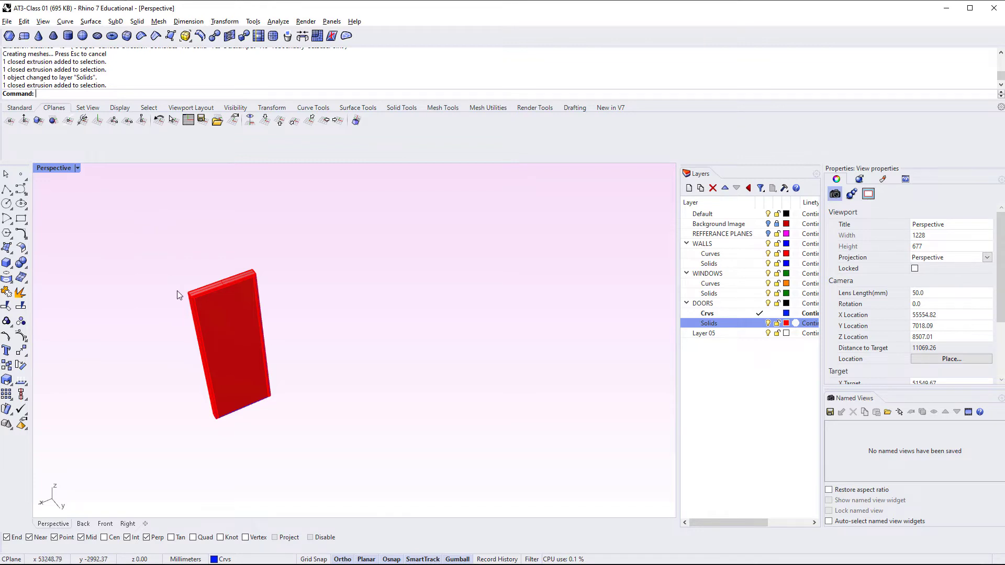
Switch to the Top view at the door's right end and start a polyline with object snap projection on.
text(Top)
key(Return)
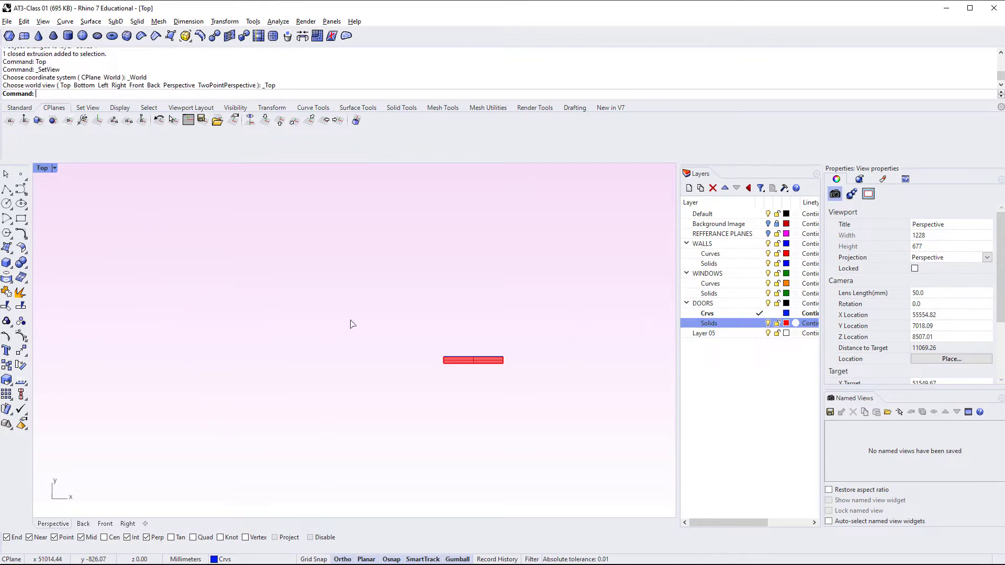
text(View)
key(Return)
scroll(418, 325, down, 3)
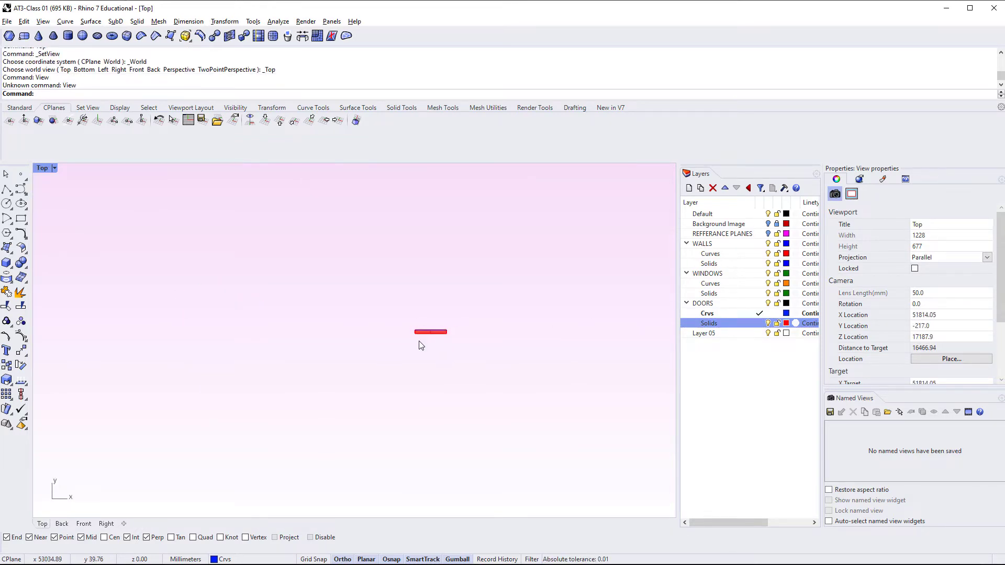
scroll(404, 337, up, 3)
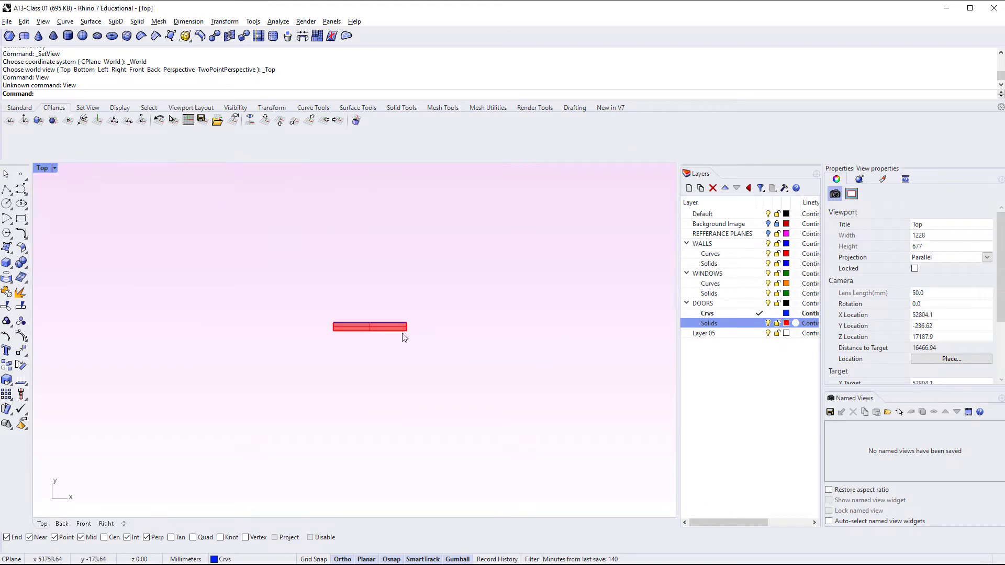
scroll(405, 337, up, 5)
right_drag(460, 307, 395, 344)
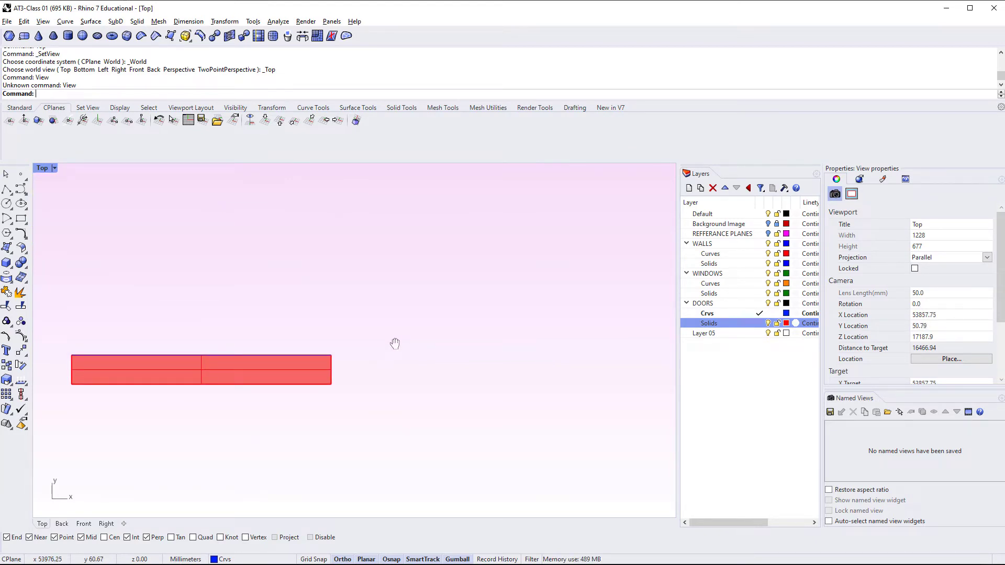
text(Polyline)
key(Return)
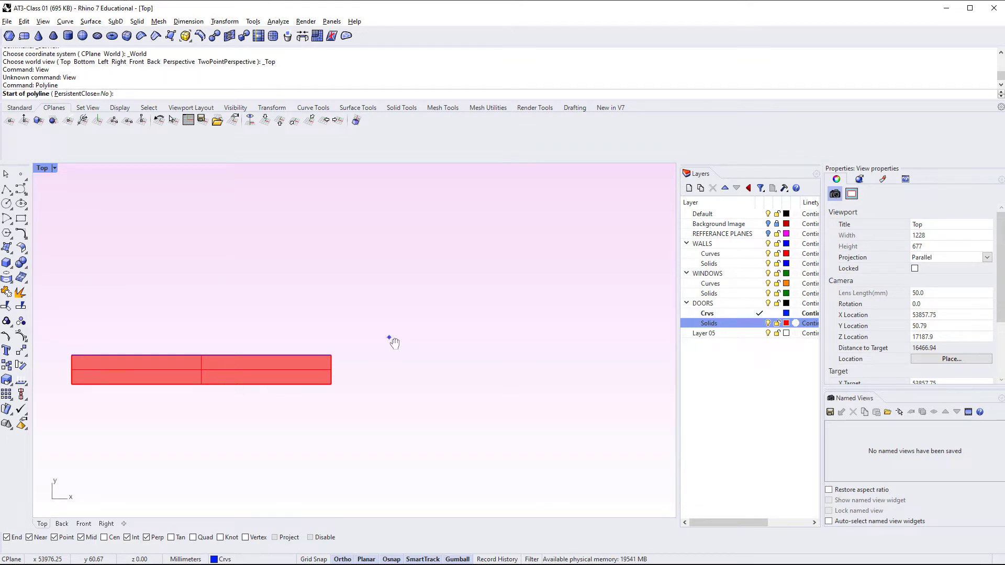
click(274, 537)
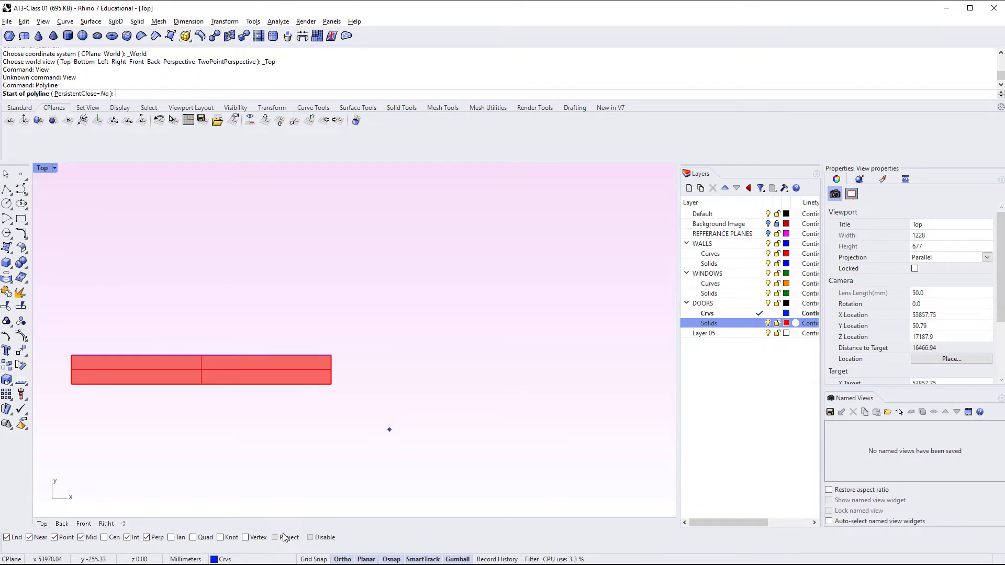
scroll(327, 312, up, 3)
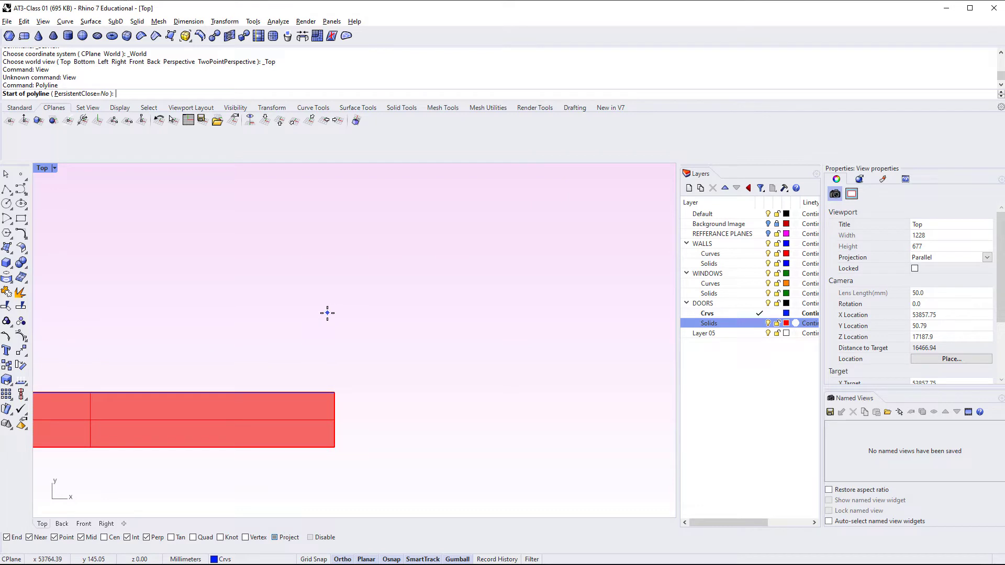
click(376, 343)
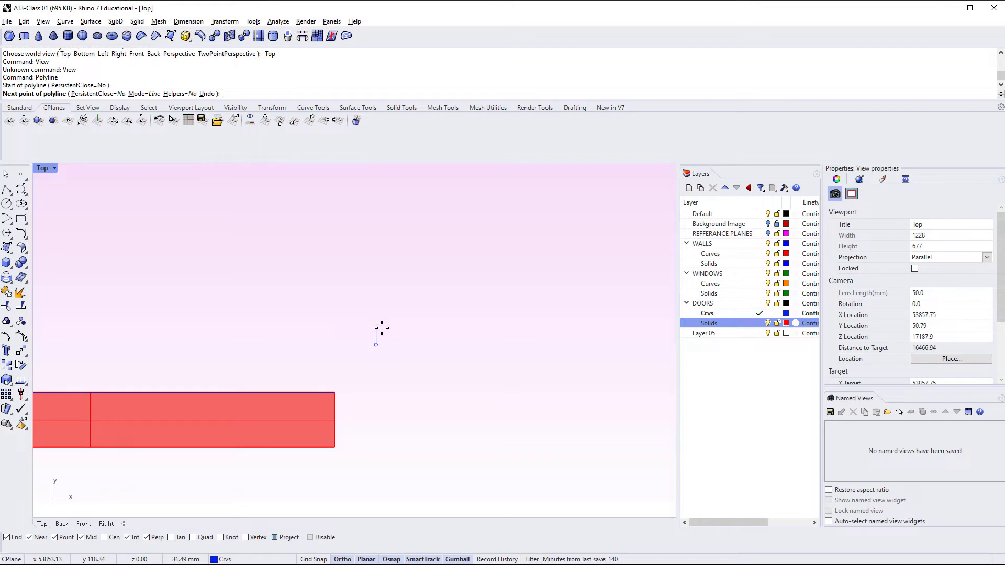
text(30)
key(Return)
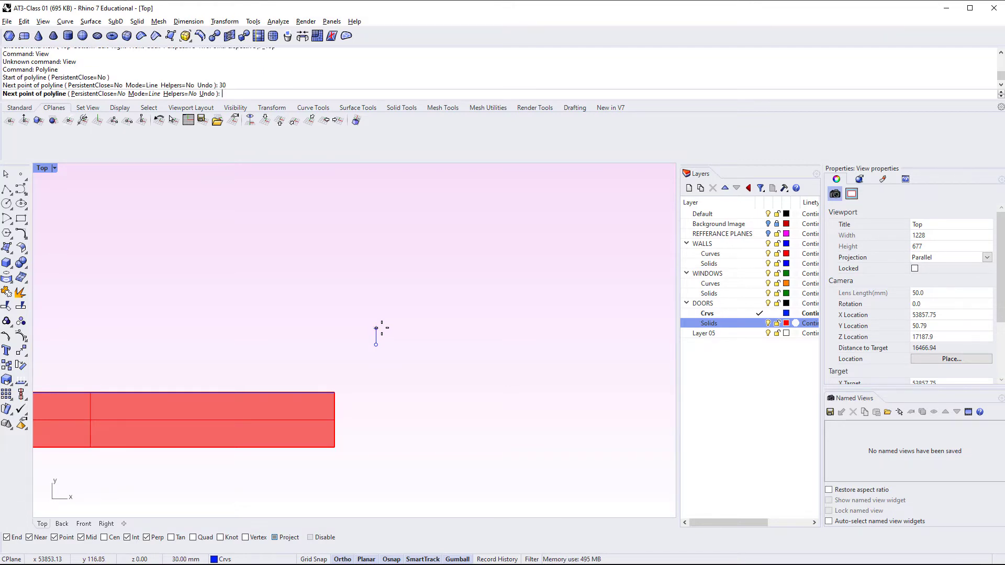
click(381, 328)
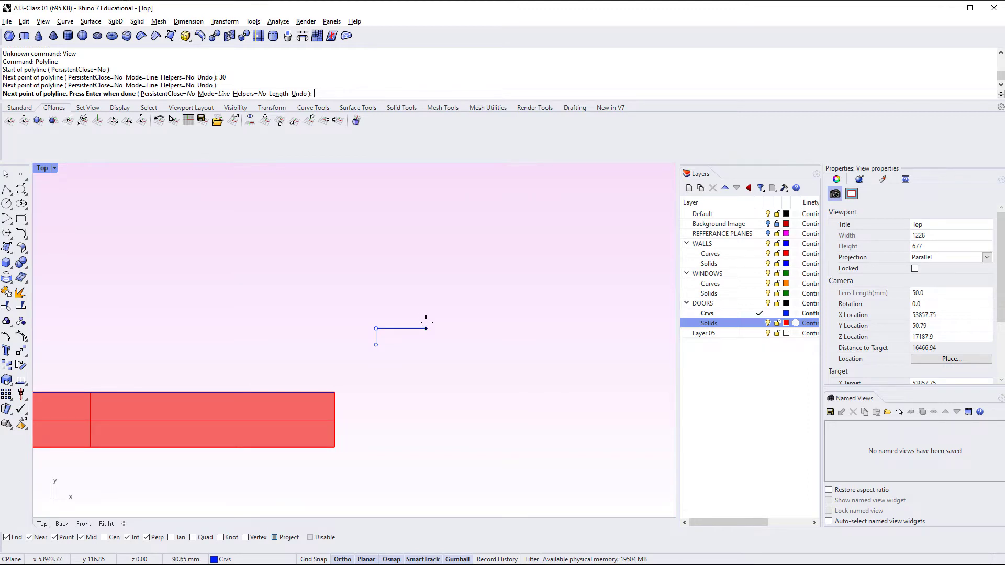
text(100)
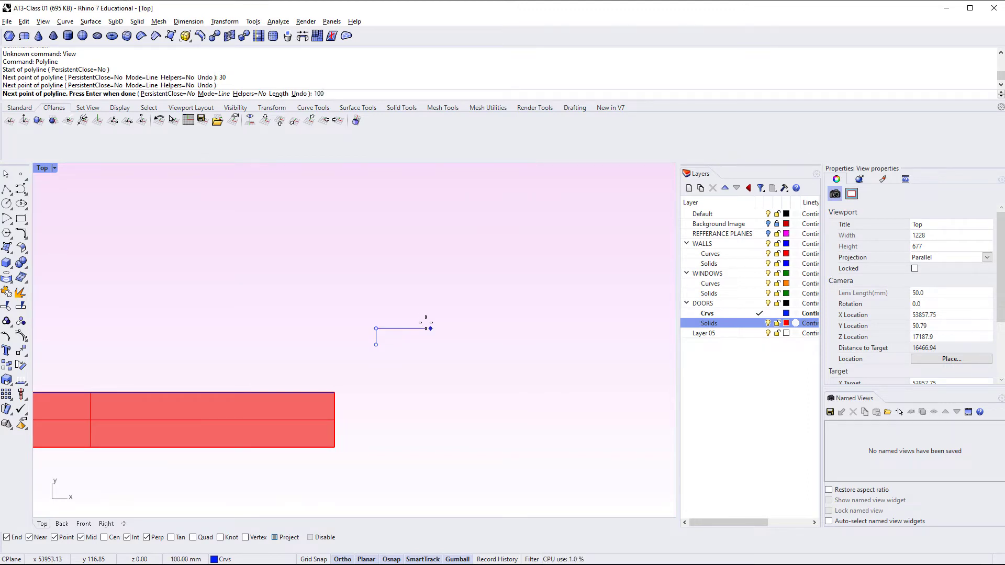
key(Return)
click(425, 323)
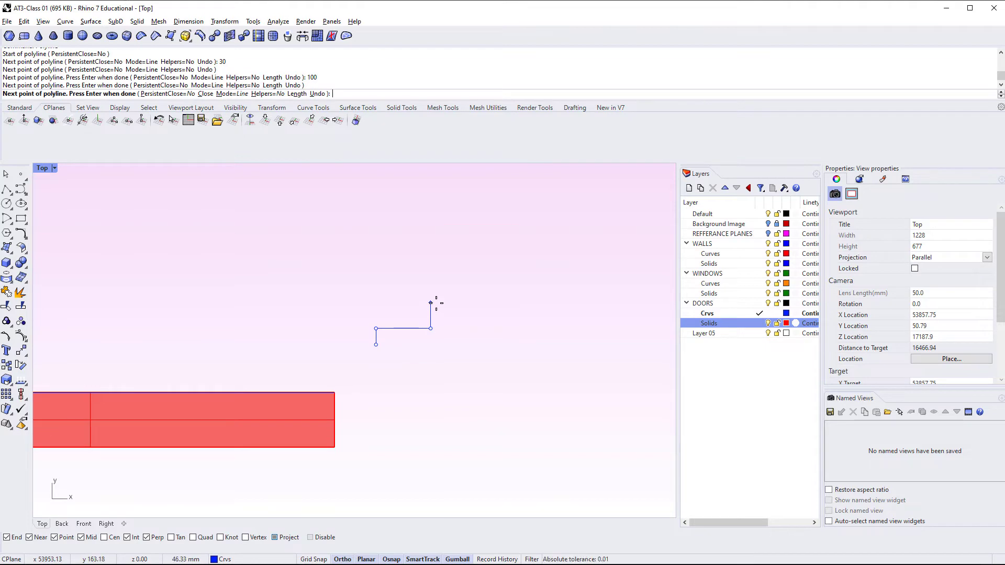
key(Escape)
Draw an open L-shaped polyline beside the door's right end, 30 mm along Y and 100 mm along X.
key(Return)
click(381, 340)
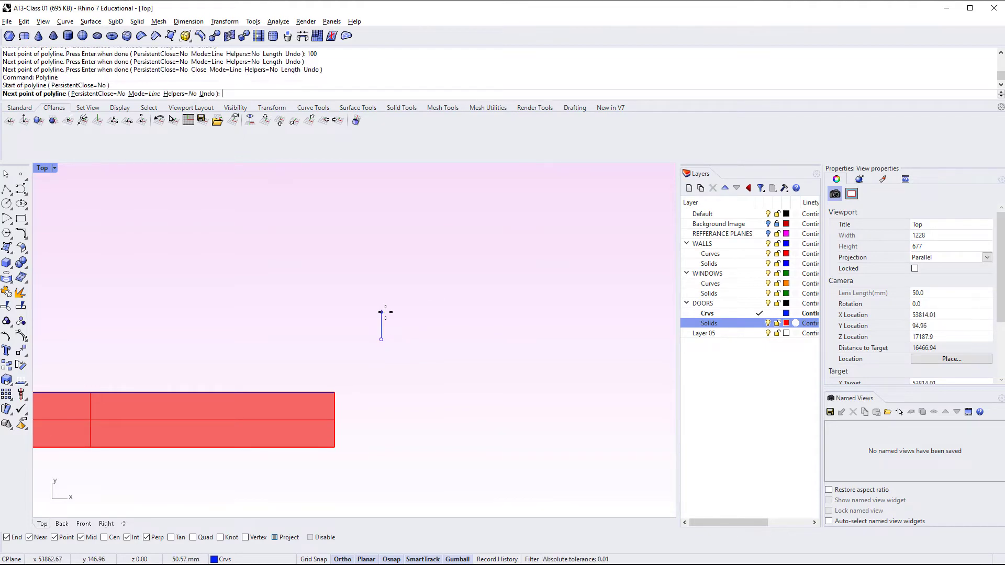
text(30)
key(Return)
click(385, 312)
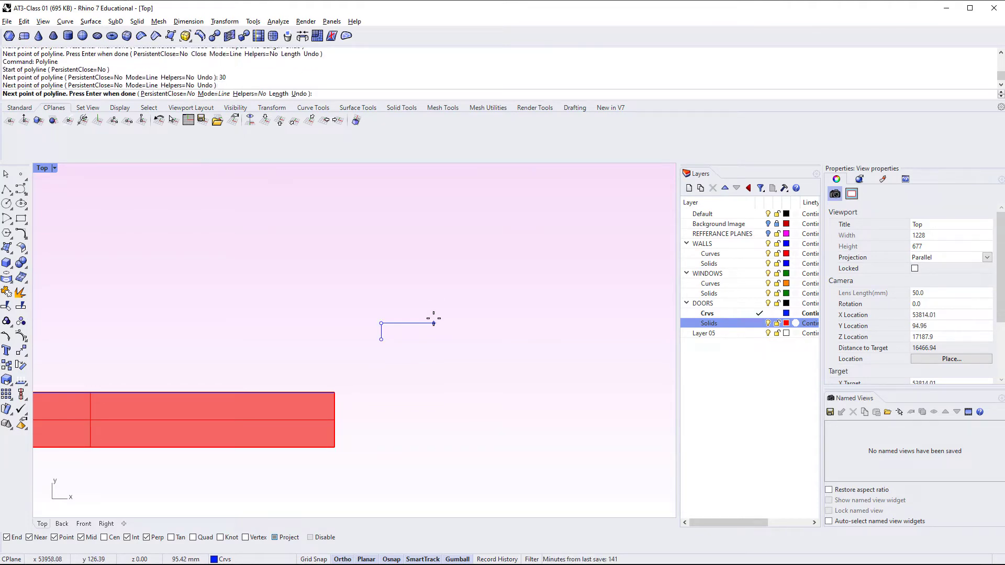
text(100)
key(Return)
click(434, 318)
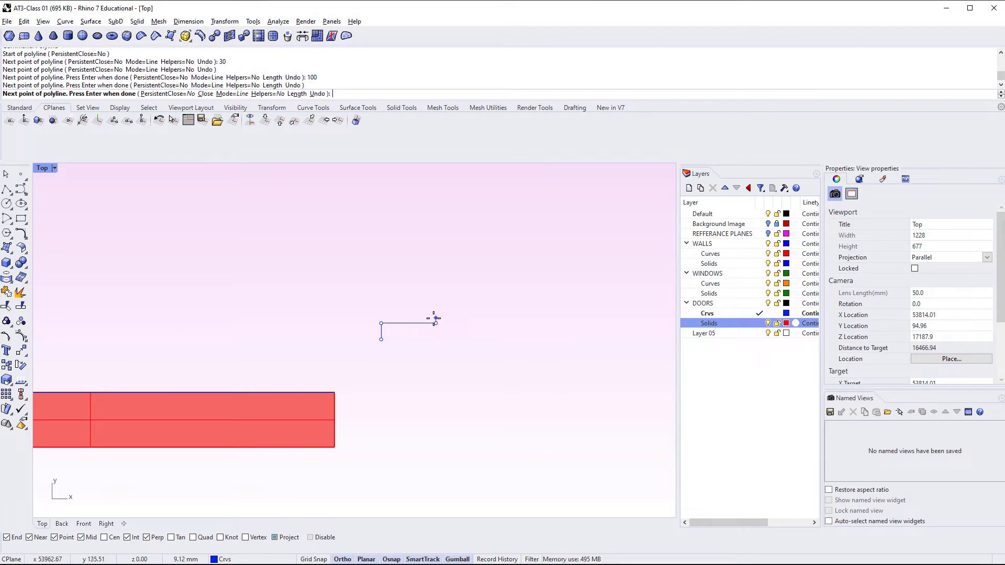
key(Return)
scroll(406, 303, up, 6)
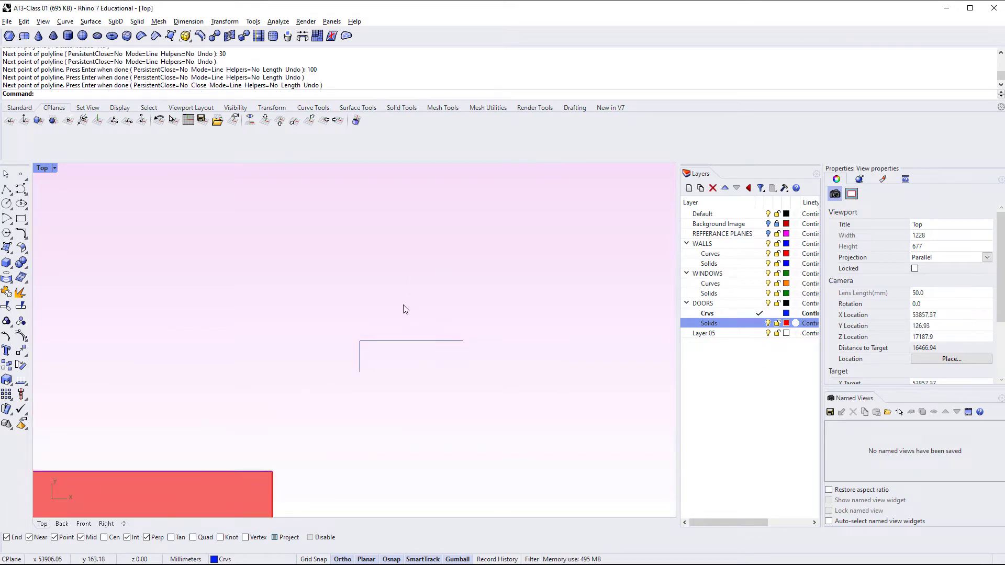
Examine the L-shaped polyline beside the door in the perspective view, zoomed to the selected curve.
scroll(406, 306, down, 4)
right_drag(401, 320, 361, 385)
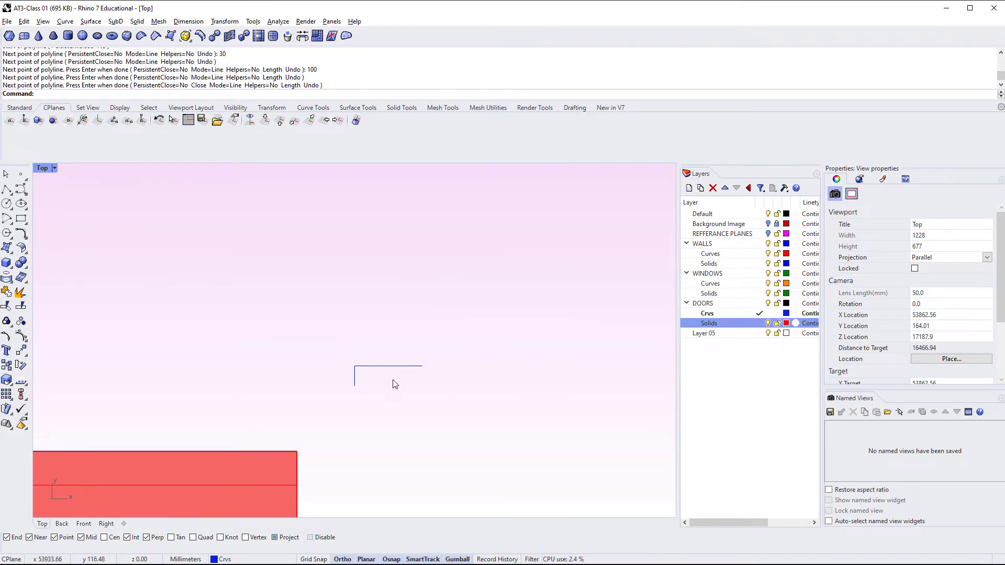
right_drag(387, 378, 377, 397)
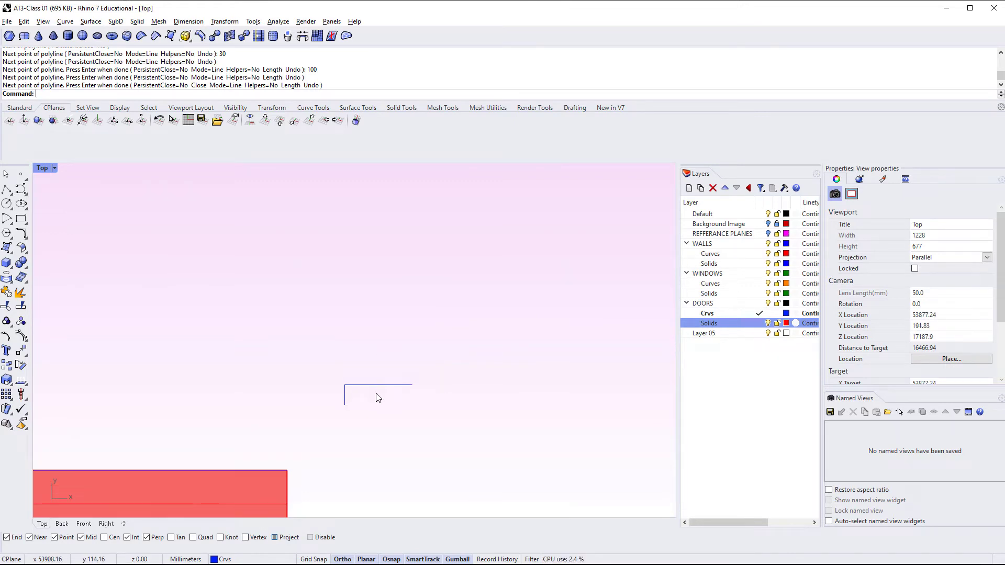
key(ctrl+F4)
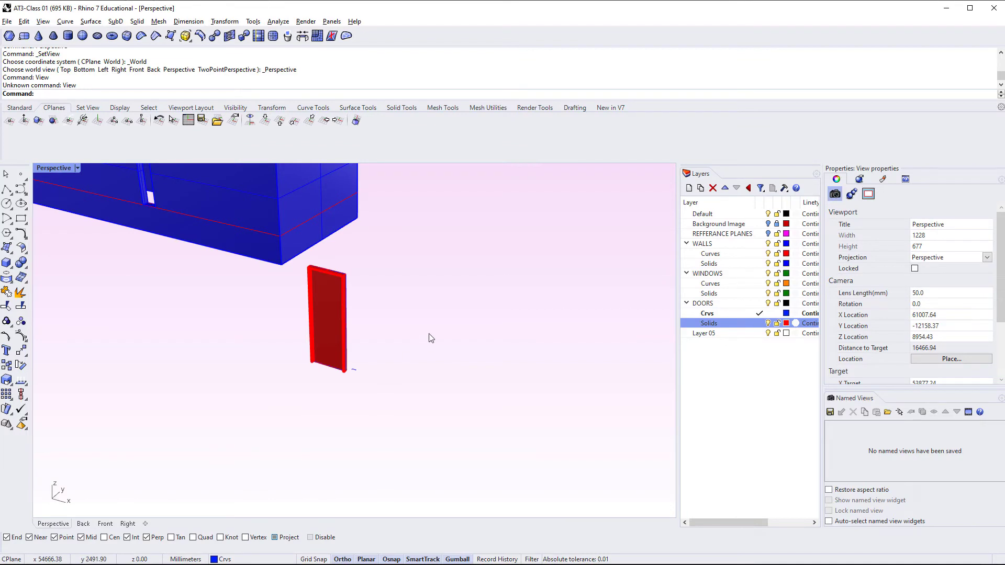
scroll(370, 386, up, 5)
scroll(347, 343, up, 2)
click(344, 371)
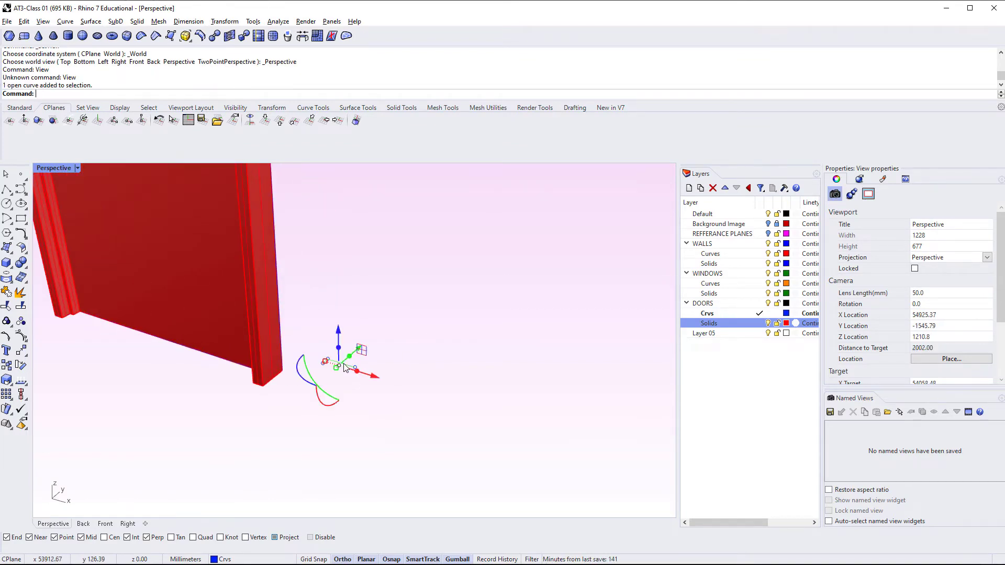
text(ZS)
key(Return)
right_drag(439, 397, 350, 367)
key(Escape)
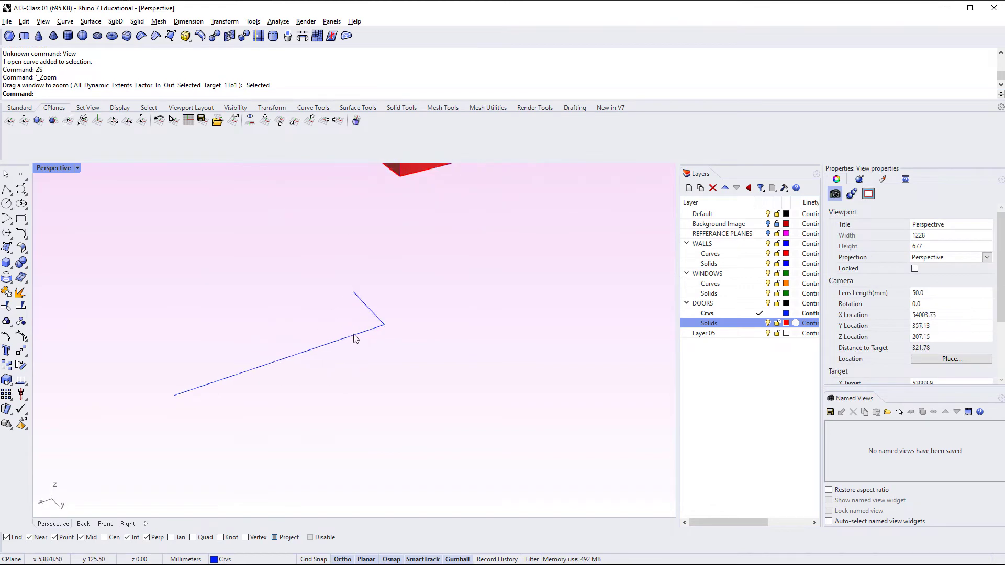
scroll(364, 369, down, 5)
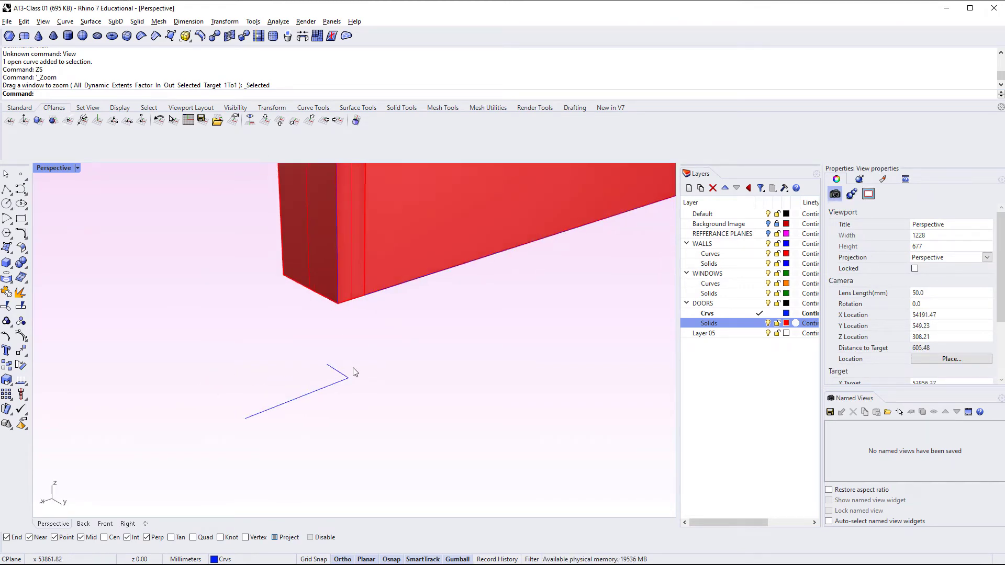
scroll(308, 359, down, 3)
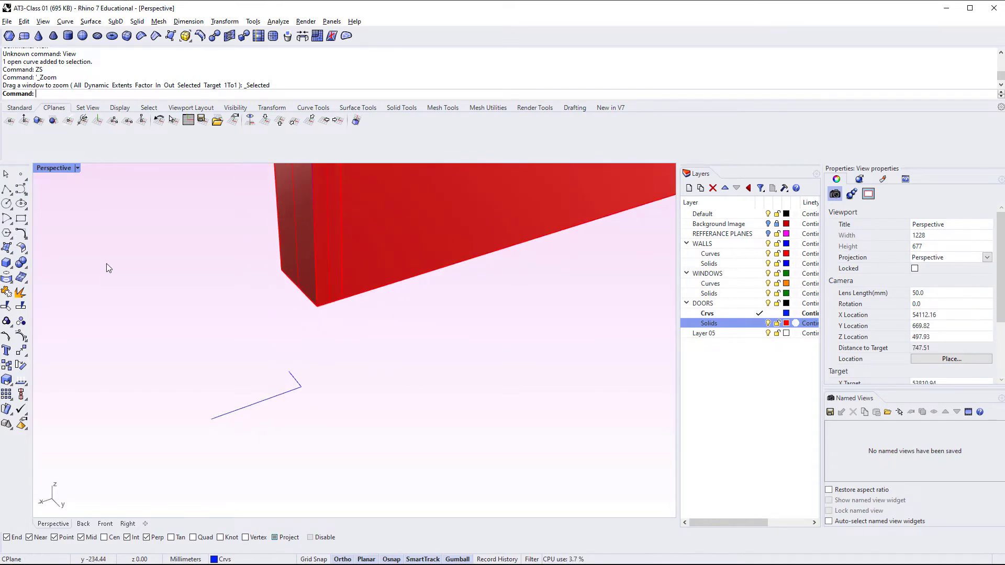
Draw a small freehand circle on the ground plane beside the L-shaped polyline.
click(7, 207)
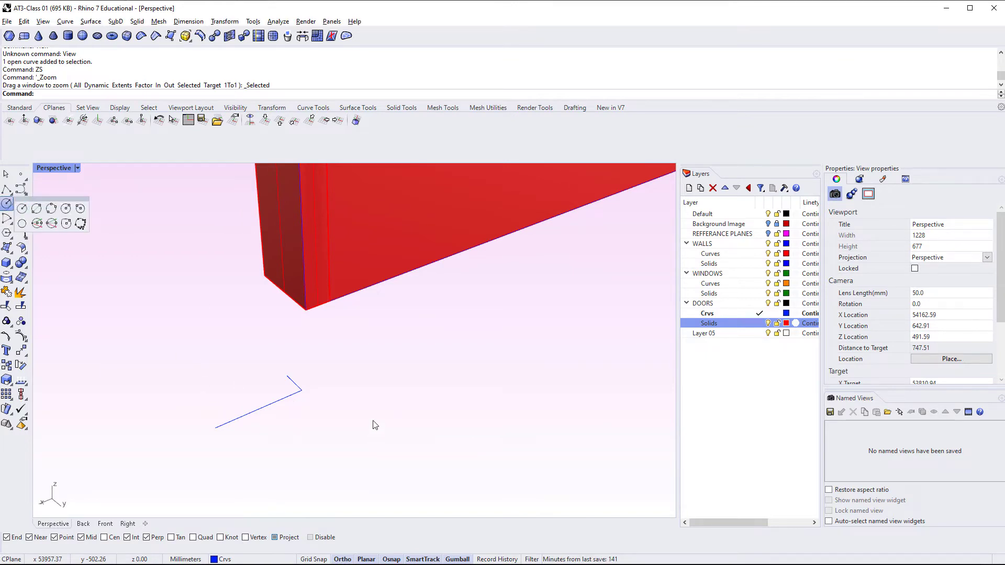
click(7, 204)
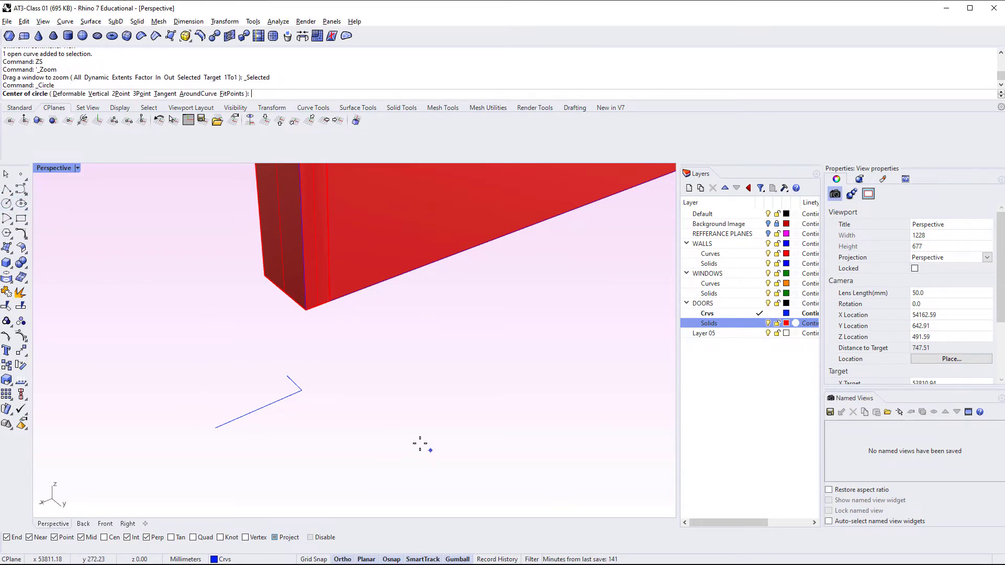
click(381, 416)
click(398, 427)
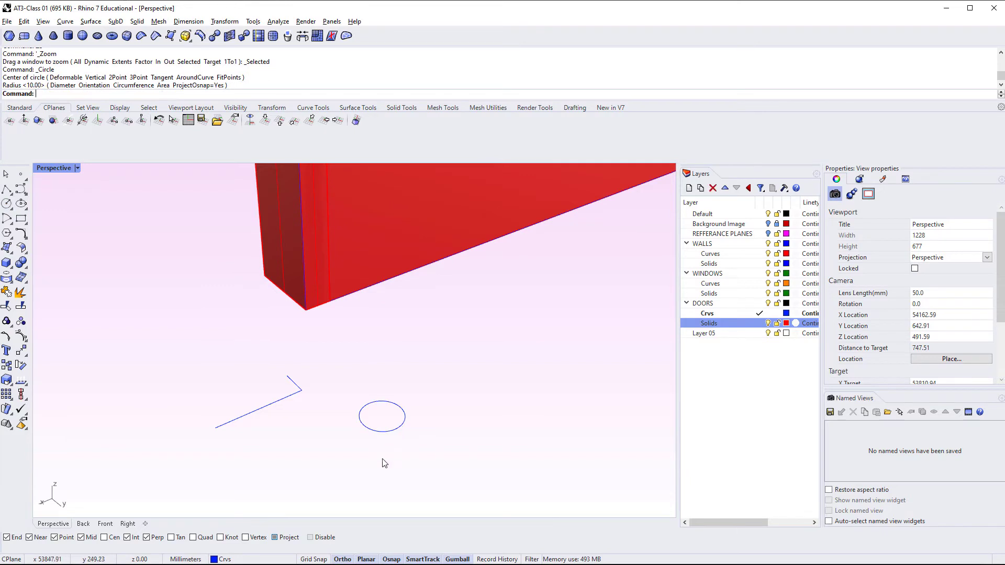
Rotate the circle so it stands upright, perpendicular to the polyline's short segment.
click(393, 430)
mouse_move(393, 431)
right_down()
mouse_move(485, 392)
mouse_move(471, 422)
mouse_move(369, 431)
mouse_move(393, 419)
mouse_move(416, 466)
mouse_move(375, 475)
mouse_move(390, 442)
right_up()
key(Escape)
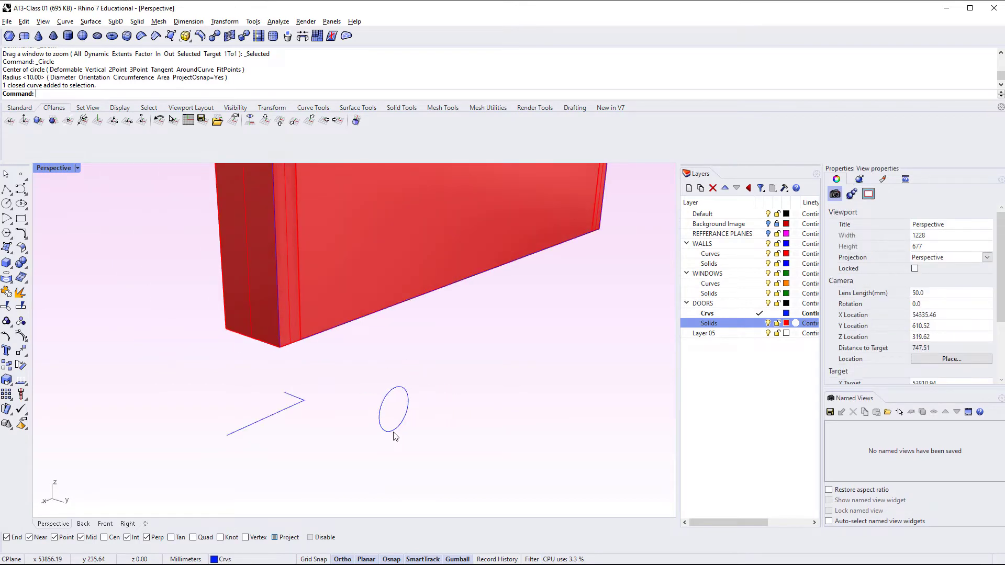
Start moving the circle and set the object snaps with Project off and Cen on.
click(393, 432)
text(m)
key(Return)
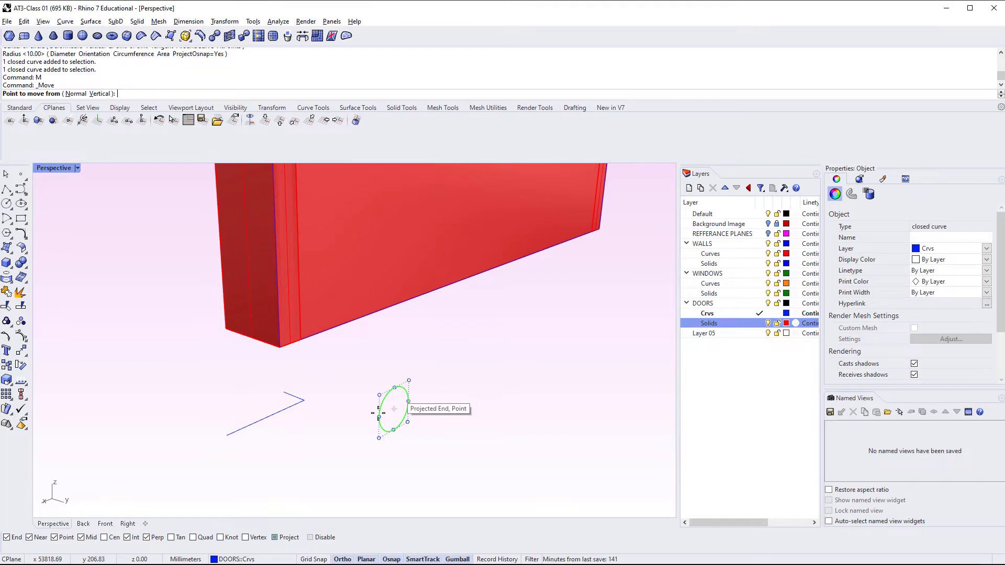
click(275, 538)
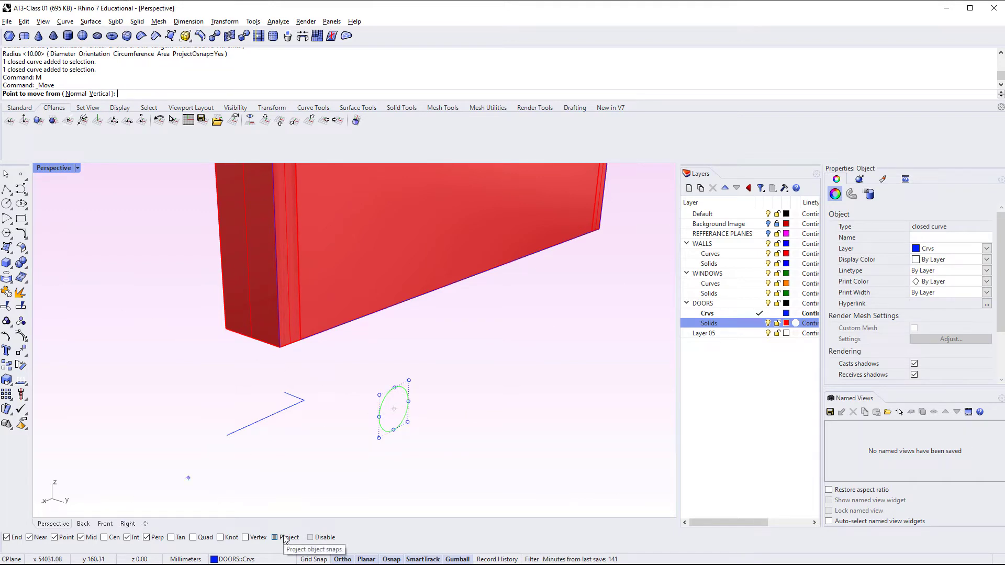
click(114, 539)
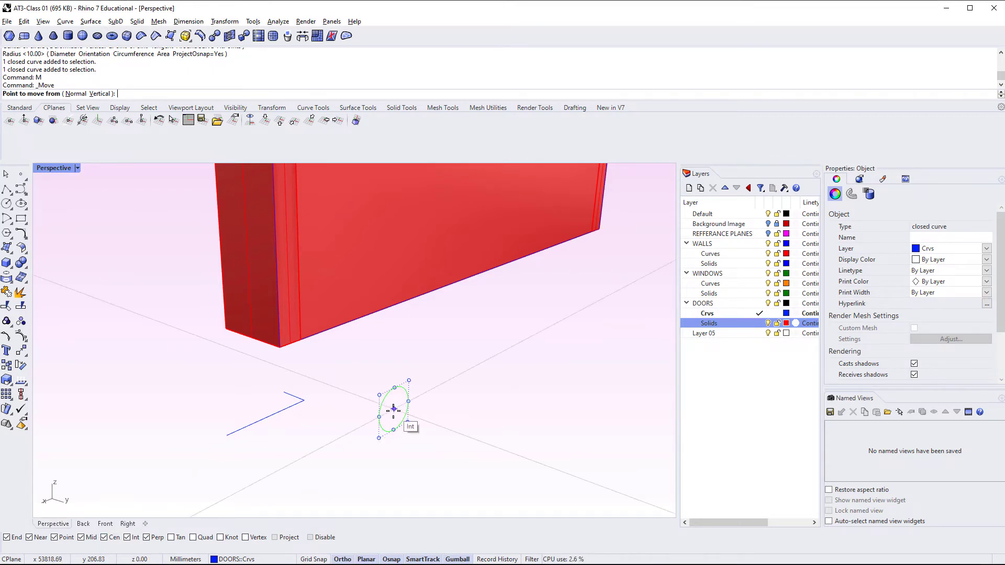
Try to move the circle onto the free end of the polyline's short segment, and undo that move.
click(393, 409)
click(282, 403)
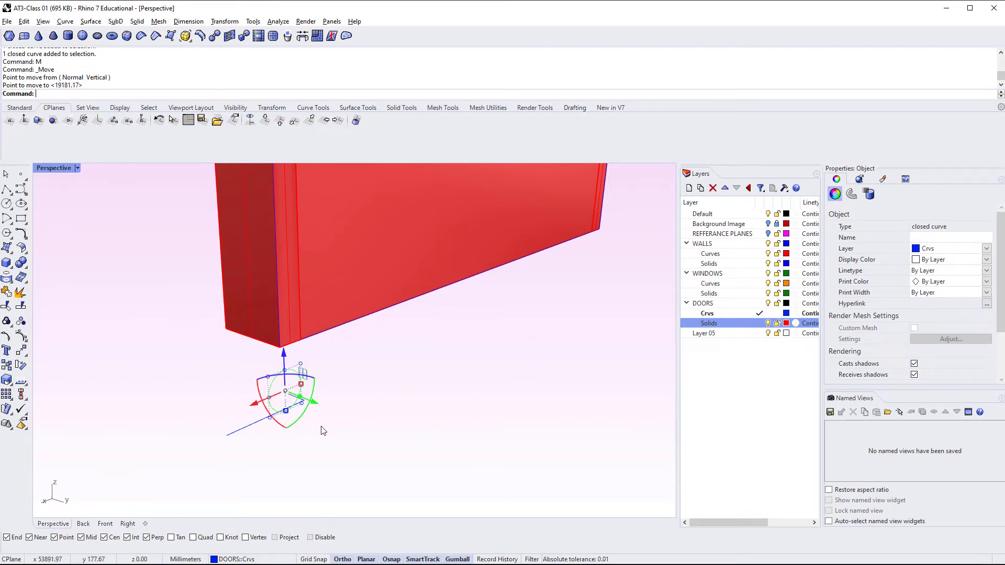
key(Escape)
right_drag(275, 419, 382, 435)
key(ctrl+z)
key(Escape)
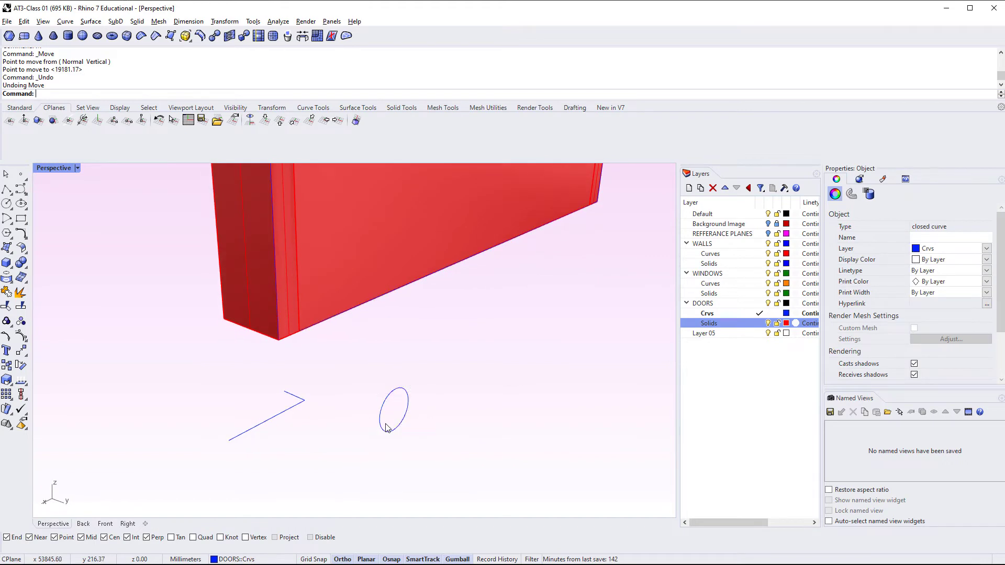
Move the circle from its centre to the free endpoint of the polyline's short segment.
click(385, 432)
click(127, 538)
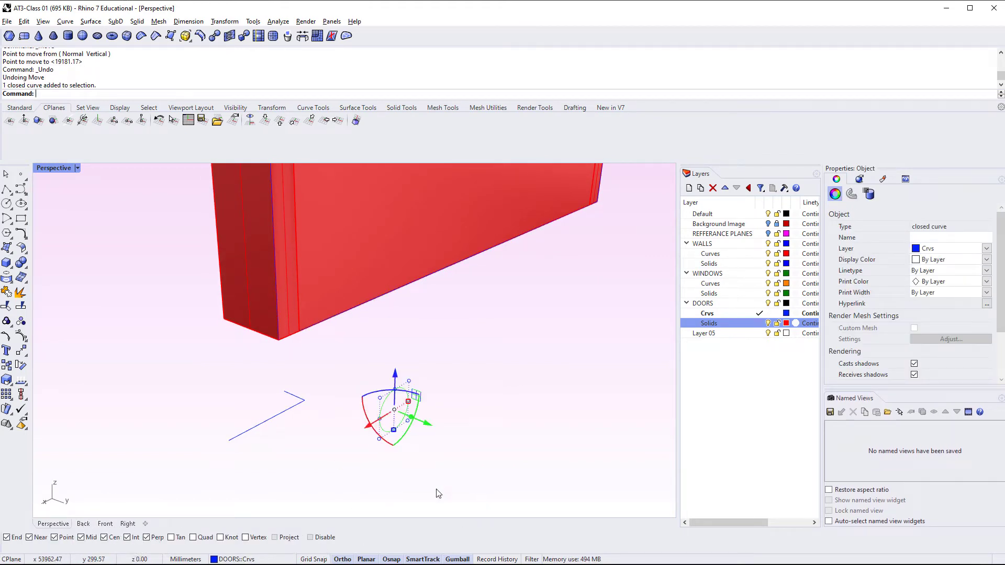
click(393, 445)
click(391, 436)
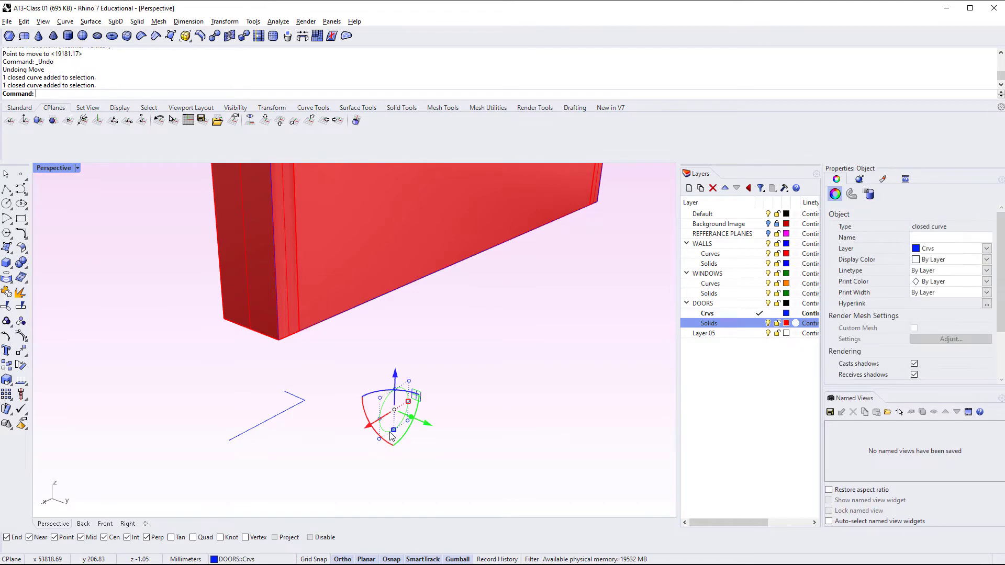
key(Return)
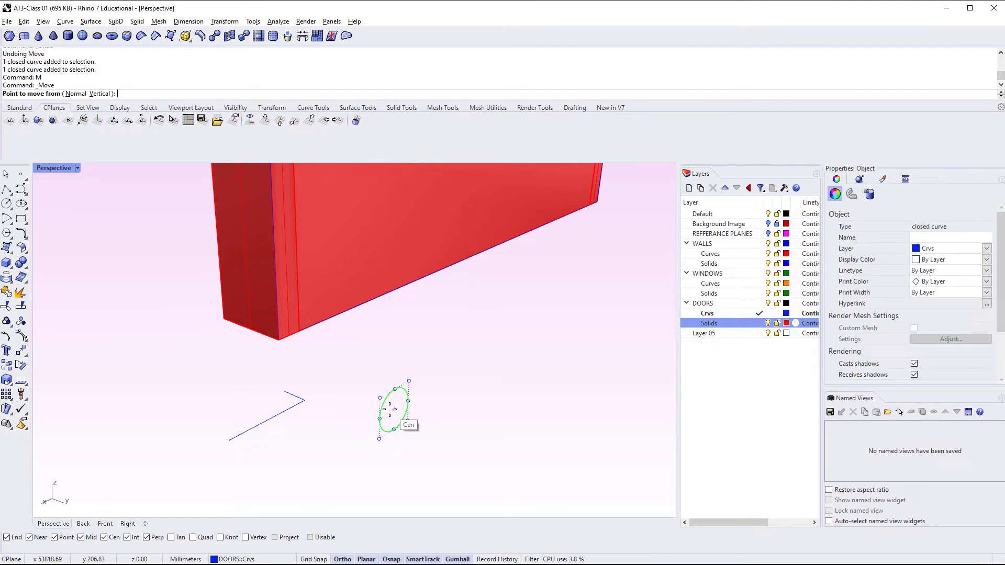
click(389, 410)
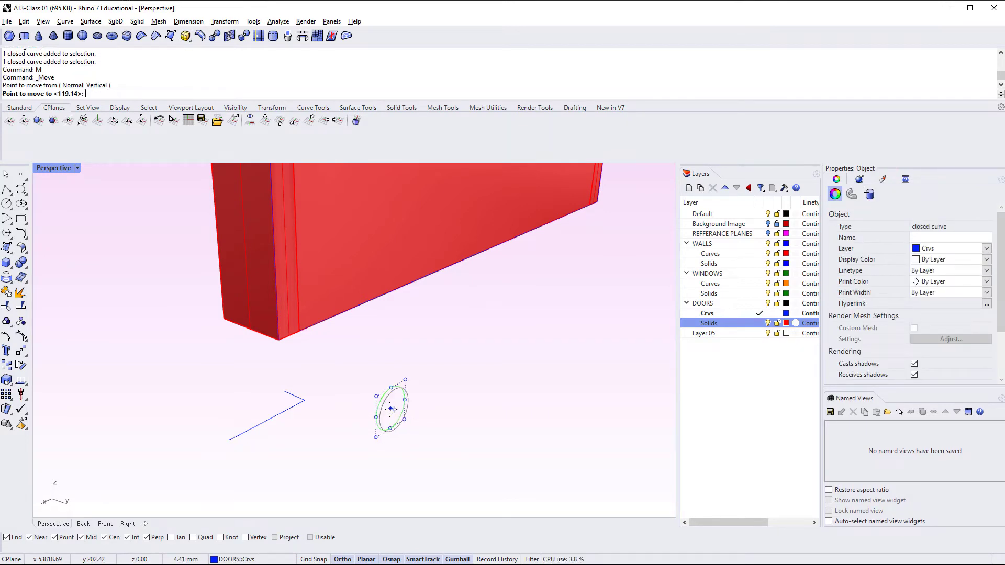
click(284, 395)
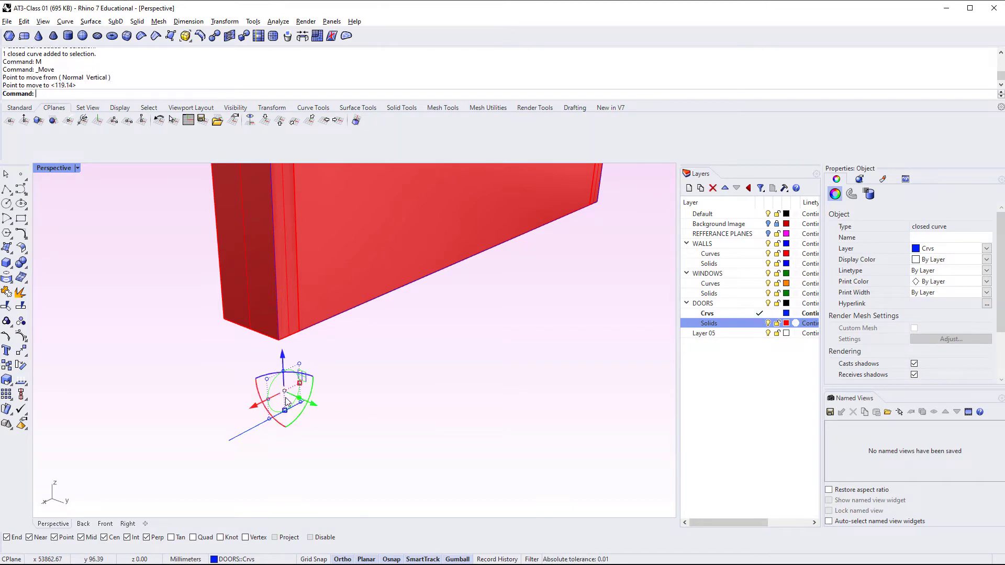
click(317, 446)
right_drag(317, 446, 300, 431)
Scale the circle down uniformly about its centre to a diameter of about 26 mm.
click(286, 411)
scroll(284, 412, up, 5)
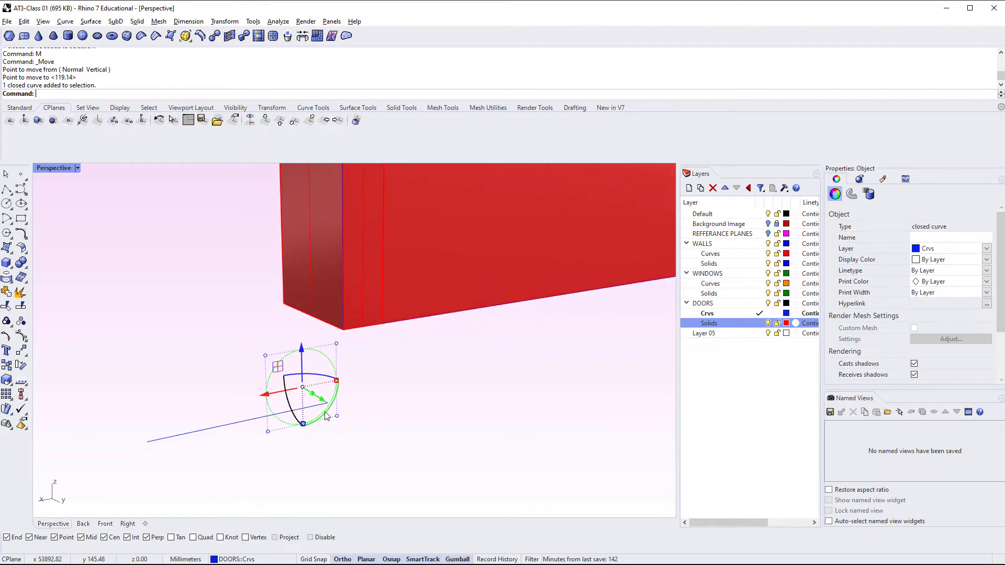
drag(337, 381, 333, 382)
key(ctrl+z)
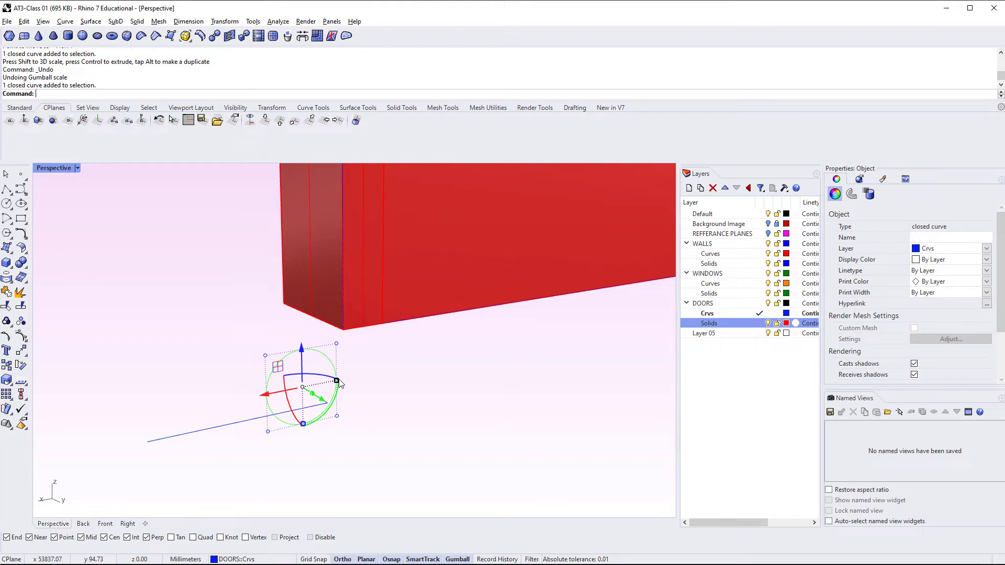
drag(339, 383, 322, 384)
click(316, 442)
right_drag(316, 441, 321, 422)
text(Line)
key(Return)
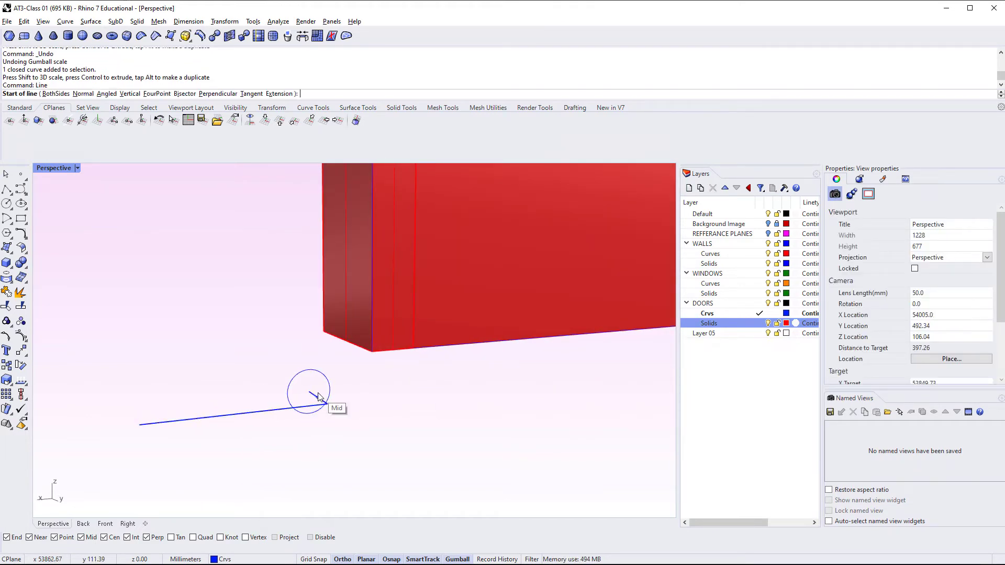
key(Escape)
Scale the circle to a 25 mm diameter, with its top point as base and its bottom point as reference.
click(302, 372)
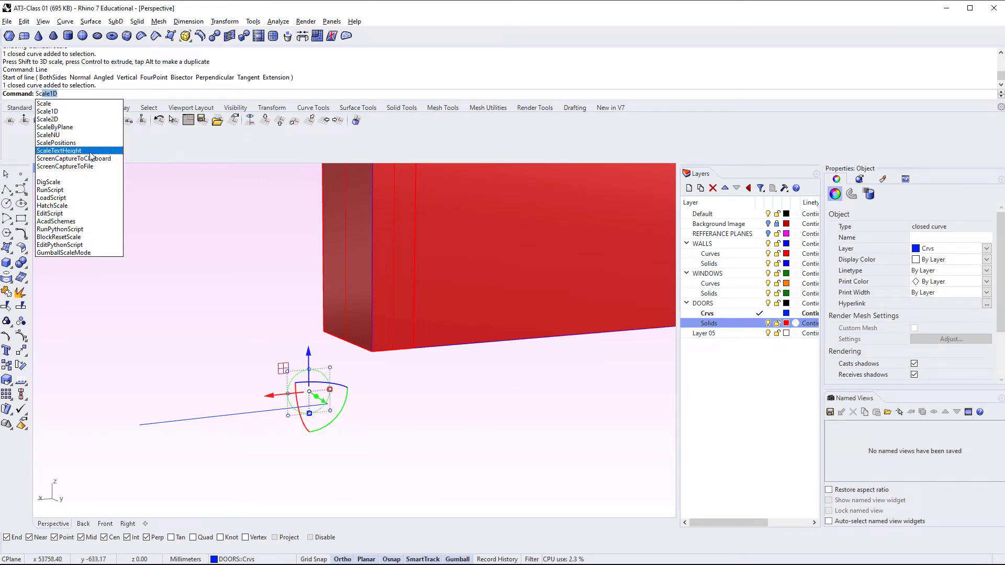
click(45, 104)
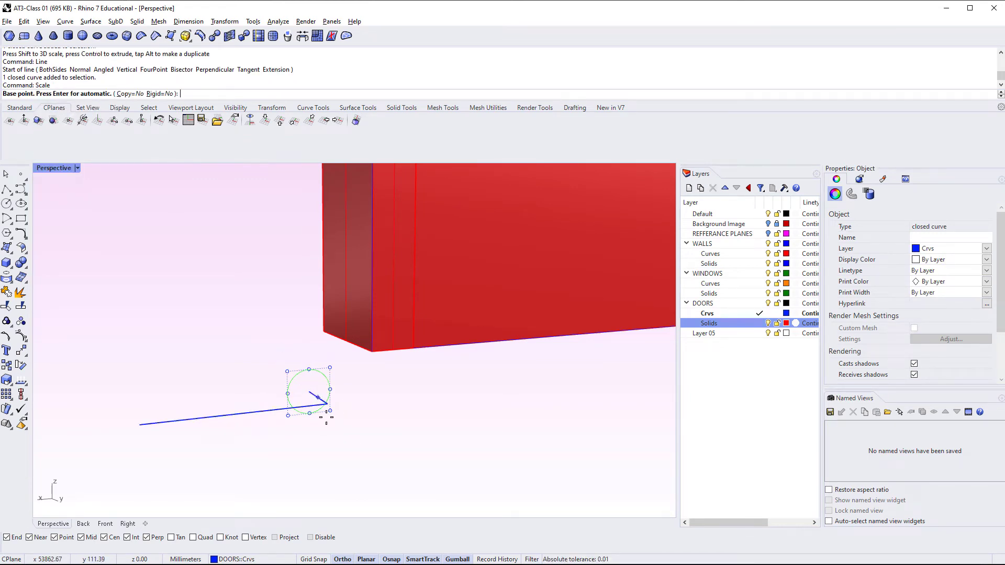
click(308, 369)
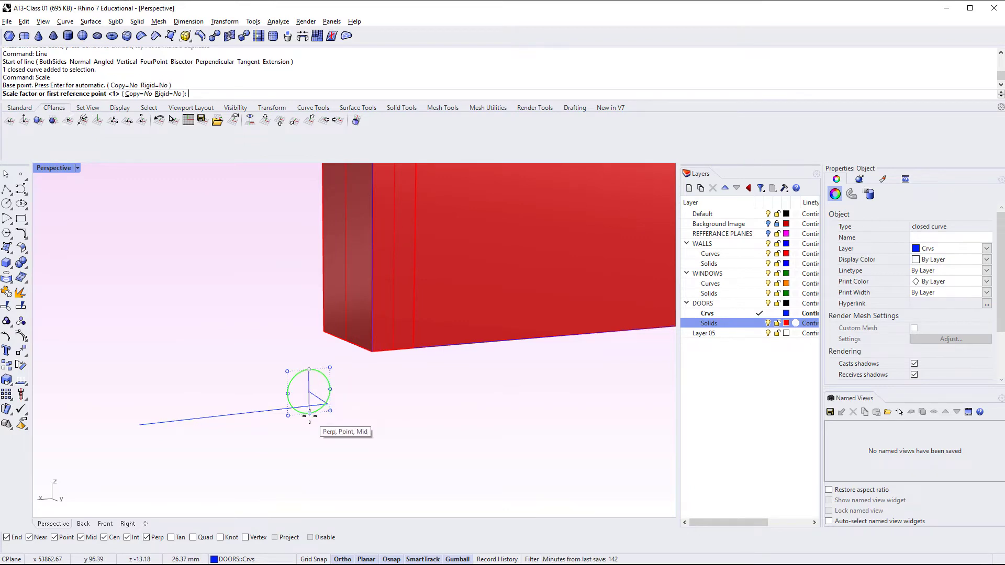
click(309, 415)
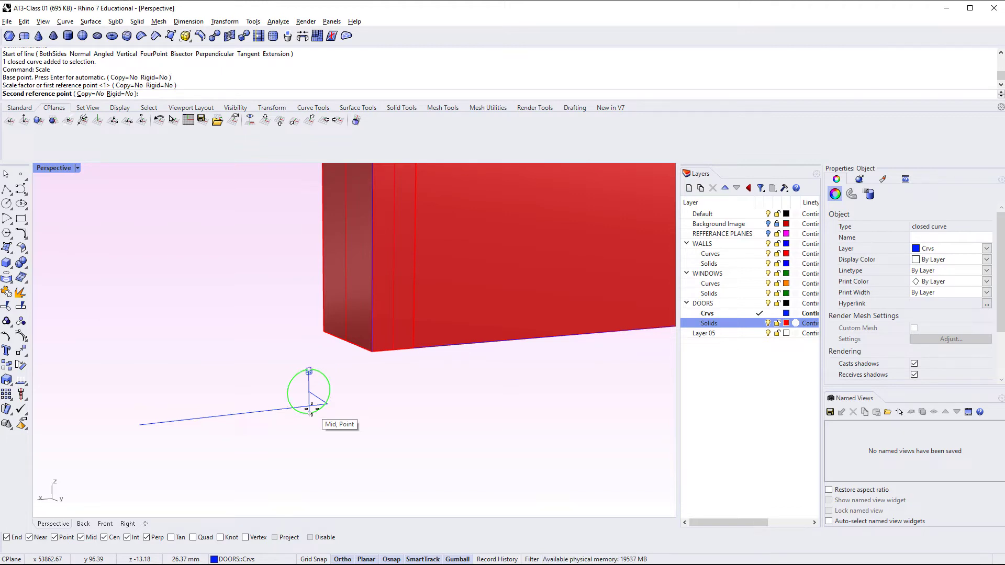
key(Return)
click(378, 466)
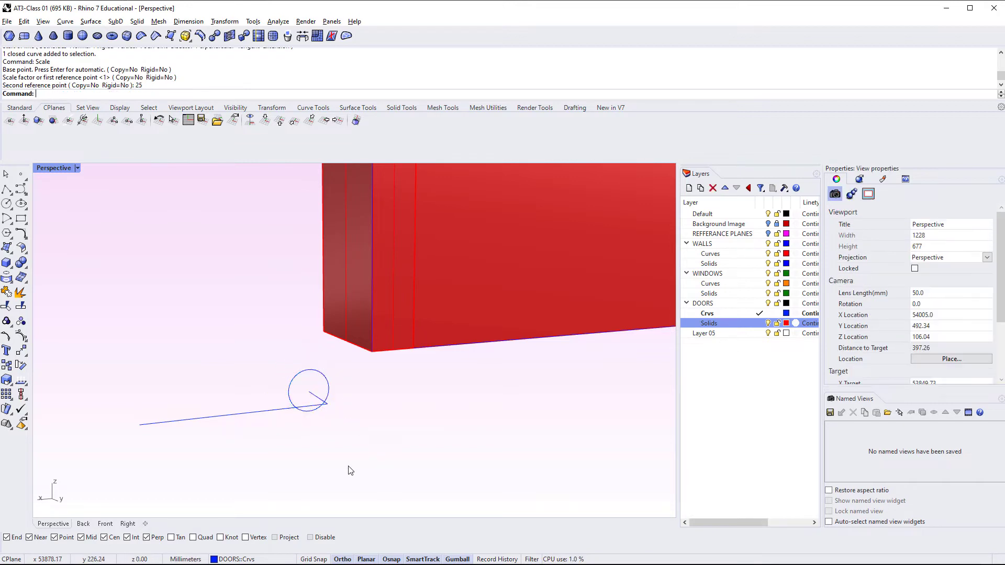
Fillet the polyline's corner with a radius of 10 mm in the Top view and return to the perspective view.
scroll(323, 438, up, 3)
right_drag(322, 443, 471, 503)
key(ctrl+F1)
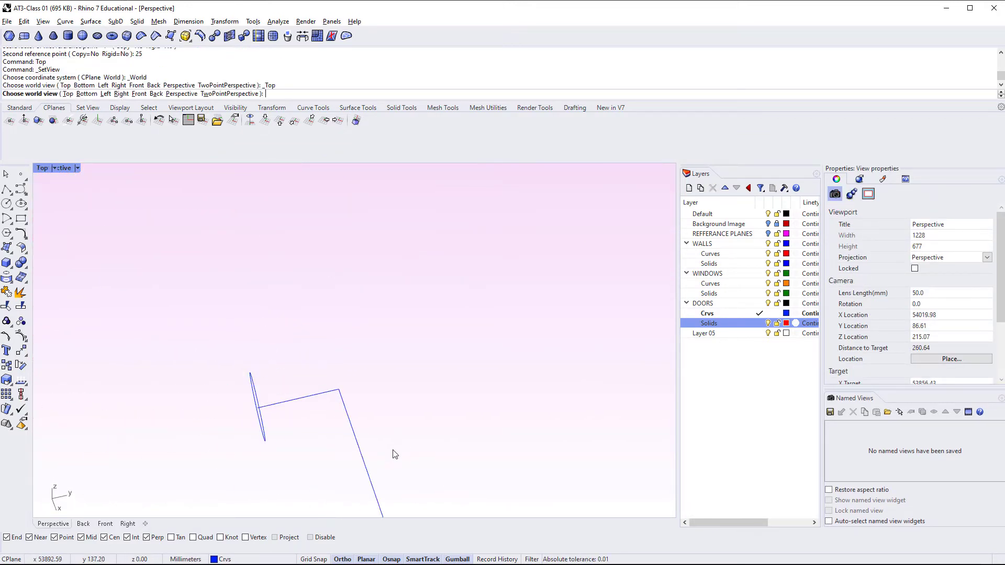
scroll(309, 376, down, 7)
scroll(341, 379, up, 7)
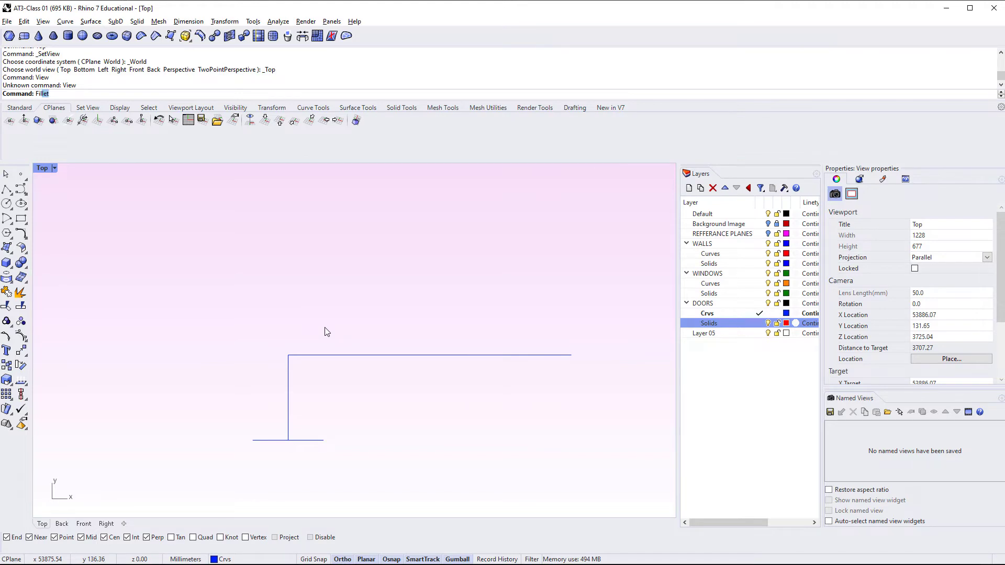
key(Return)
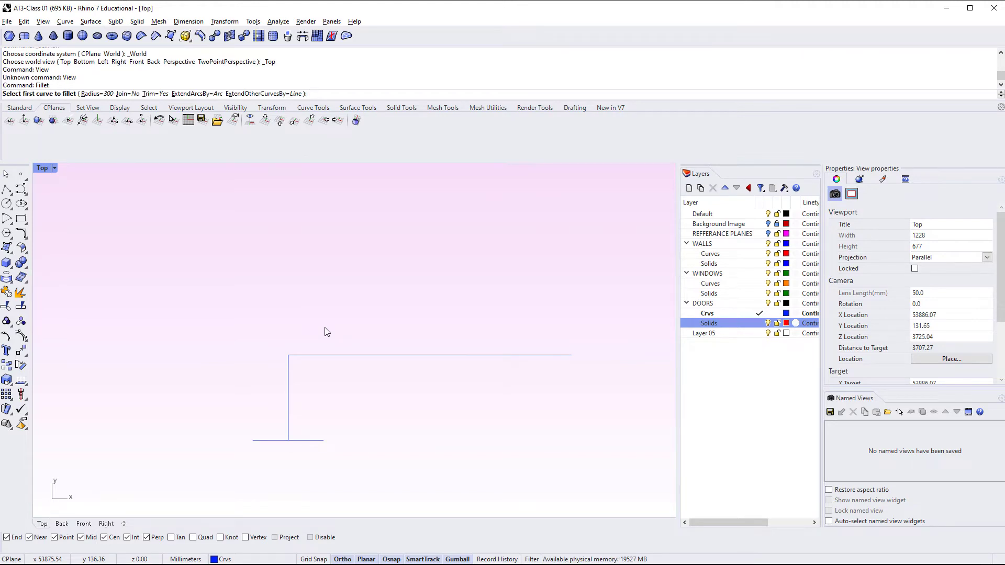
text(10)
key(Return)
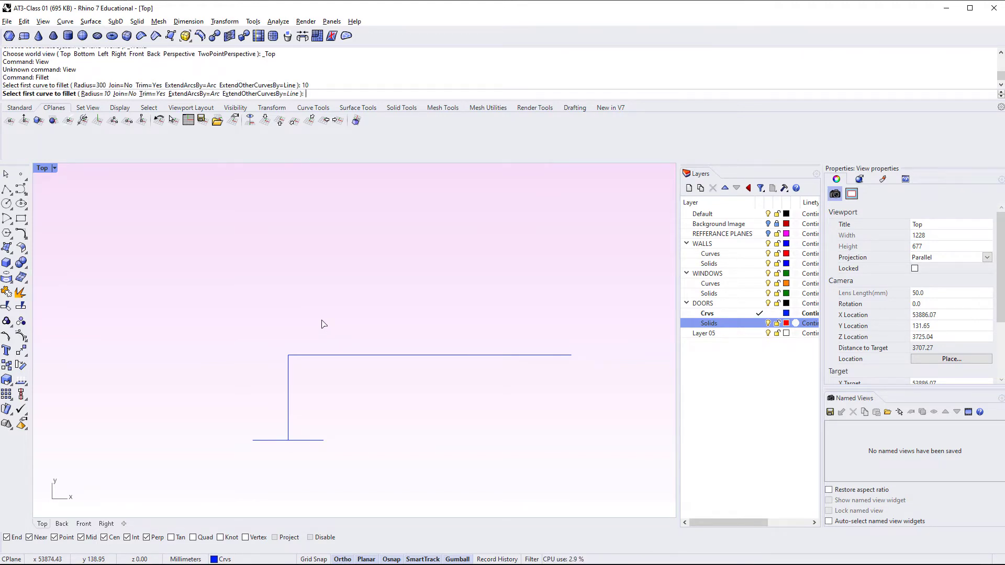
click(291, 393)
click(310, 358)
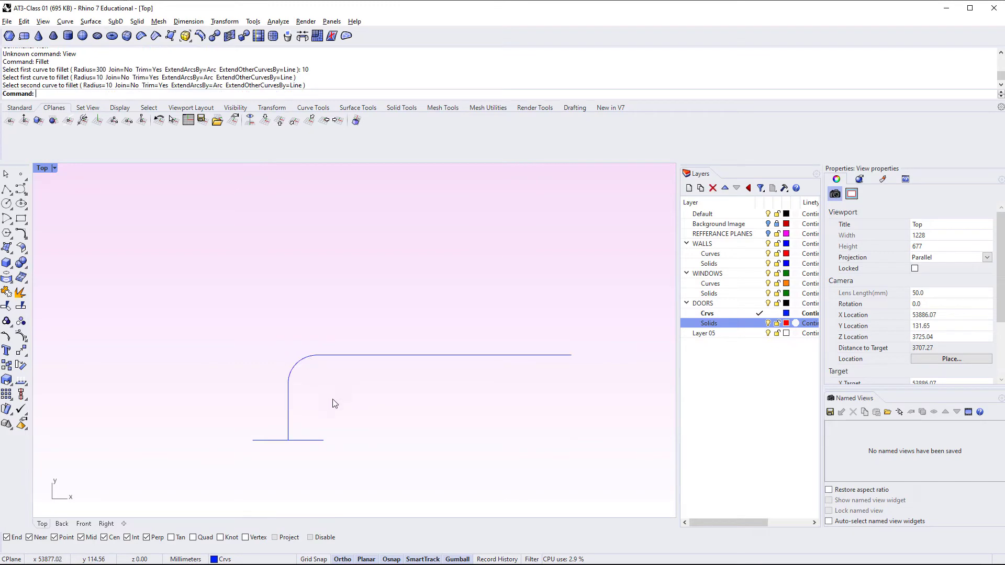
key(ctrl+F4)
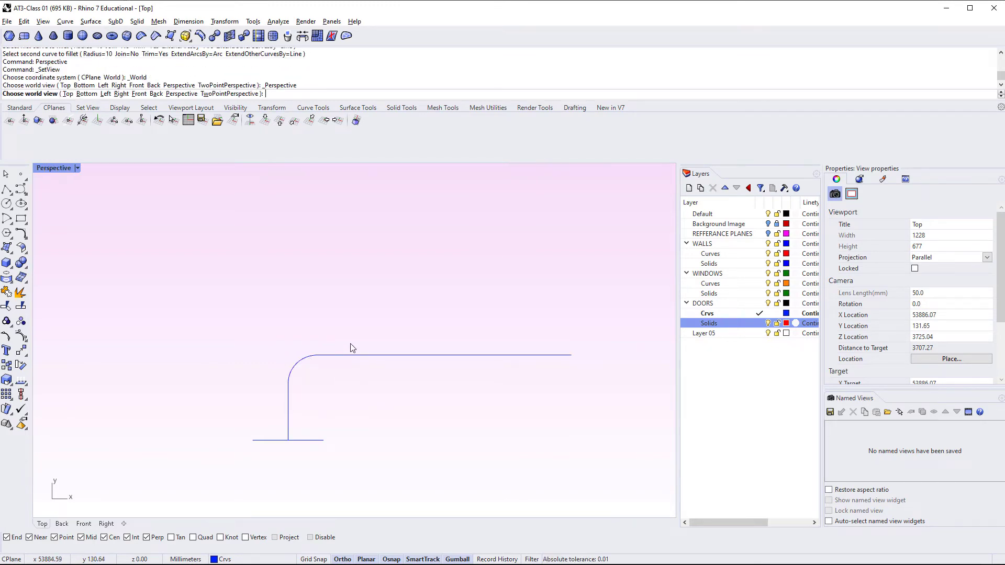
Scale the circle at the path's end down slightly and uniformly about its centre.
scroll(359, 347, up, 18)
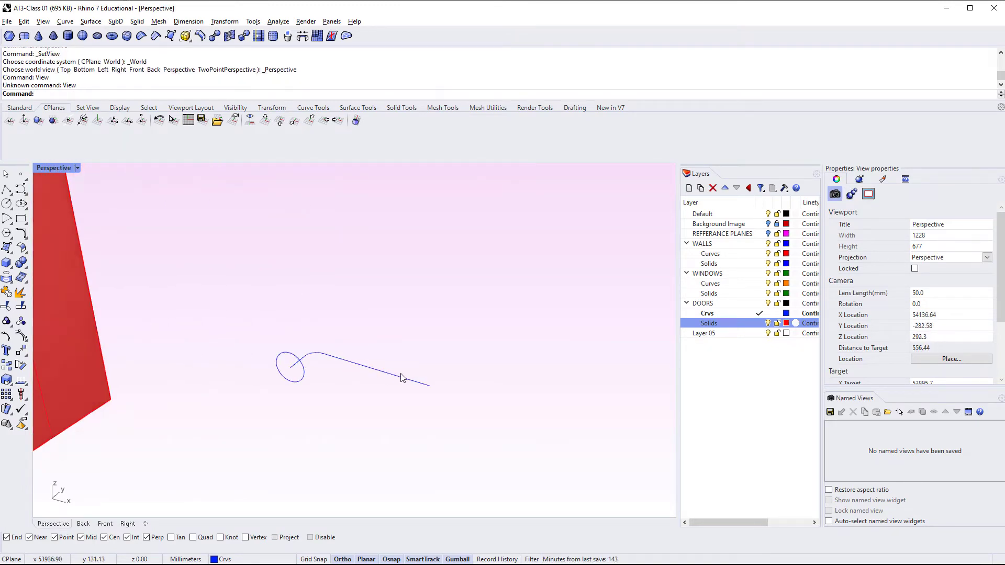
right_drag(401, 375, 235, 374)
right_drag(360, 369, 233, 422)
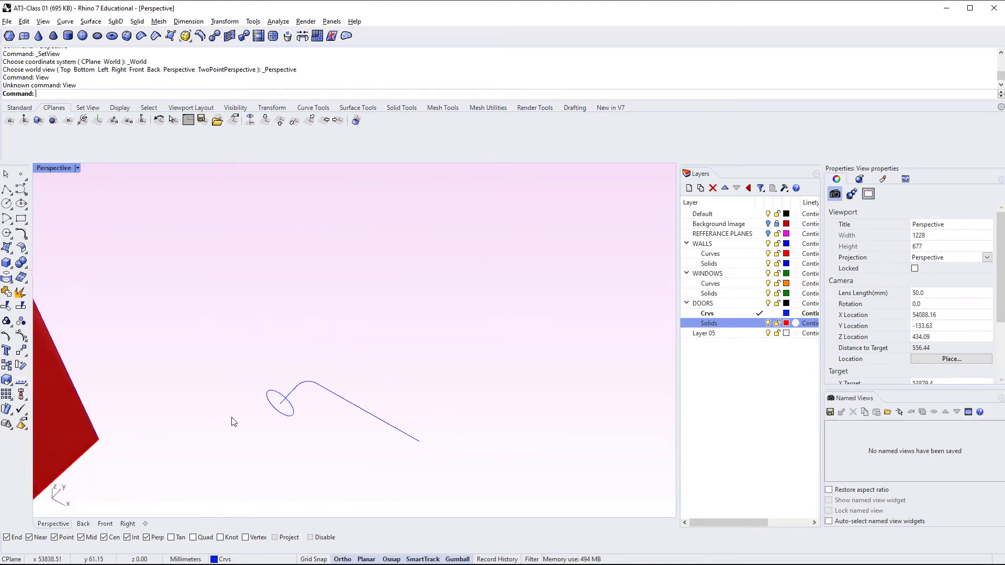
click(291, 417)
right_drag(316, 399, 317, 446)
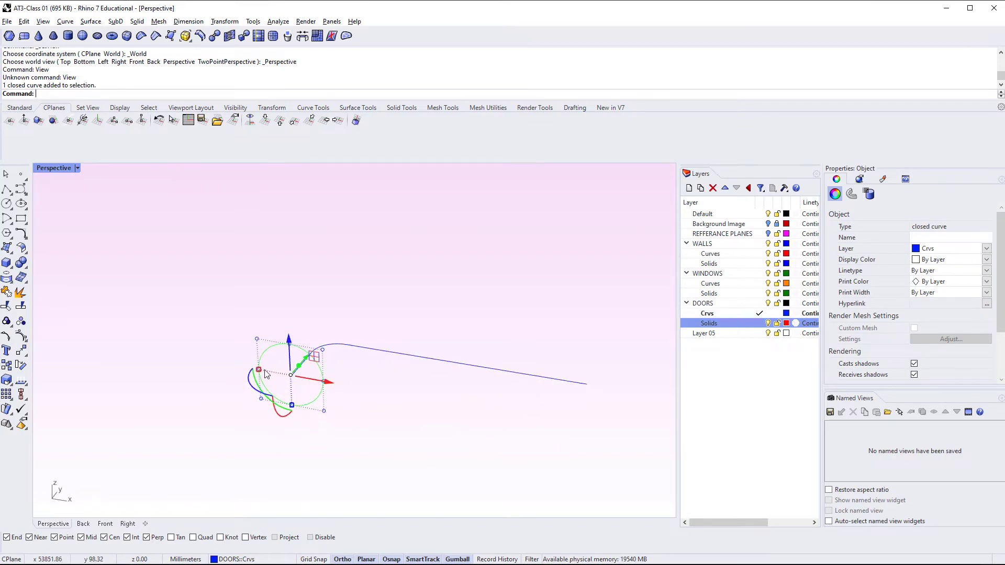
shift+drag(258, 369, 264, 371)
click(491, 466)
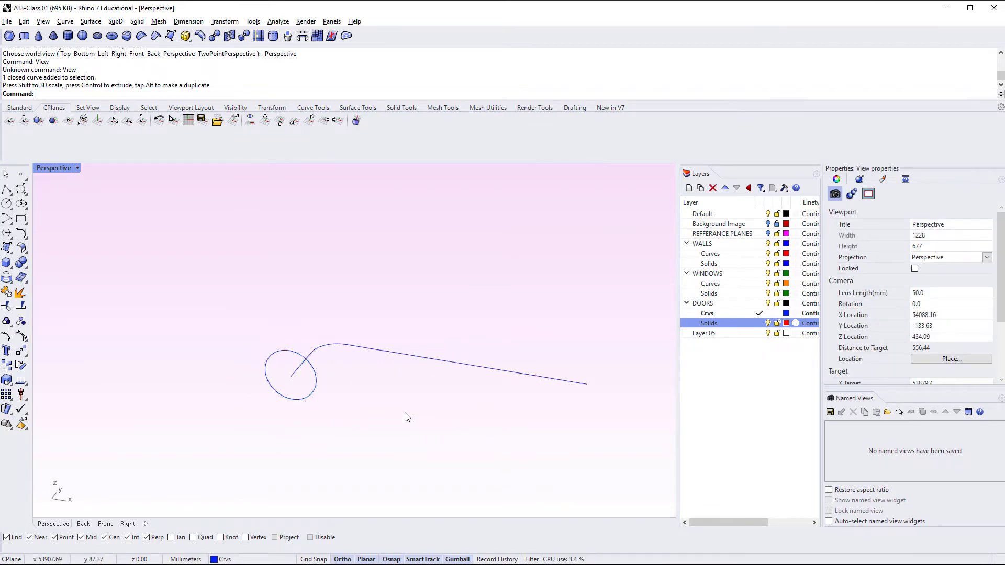
Try a one-rail sweep of the circle along the filleted path with unchanged cross sections, and undo it.
right_drag(407, 417, 413, 386)
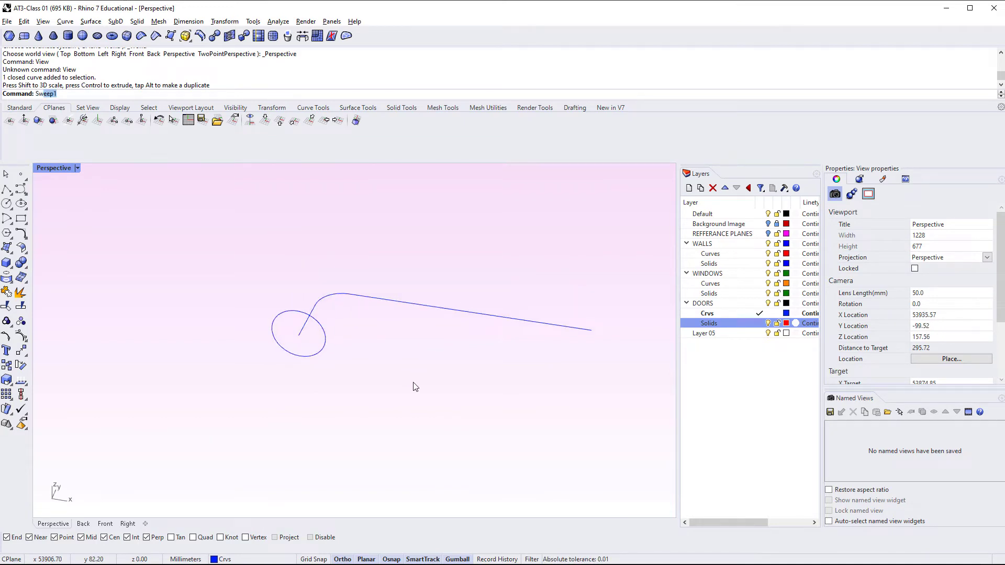
key(Return)
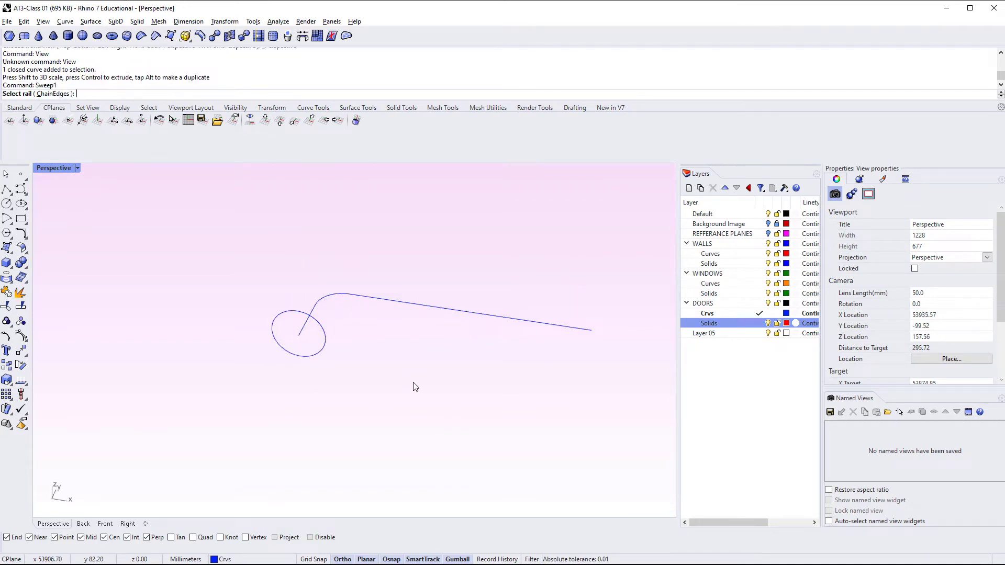
click(376, 298)
click(285, 321)
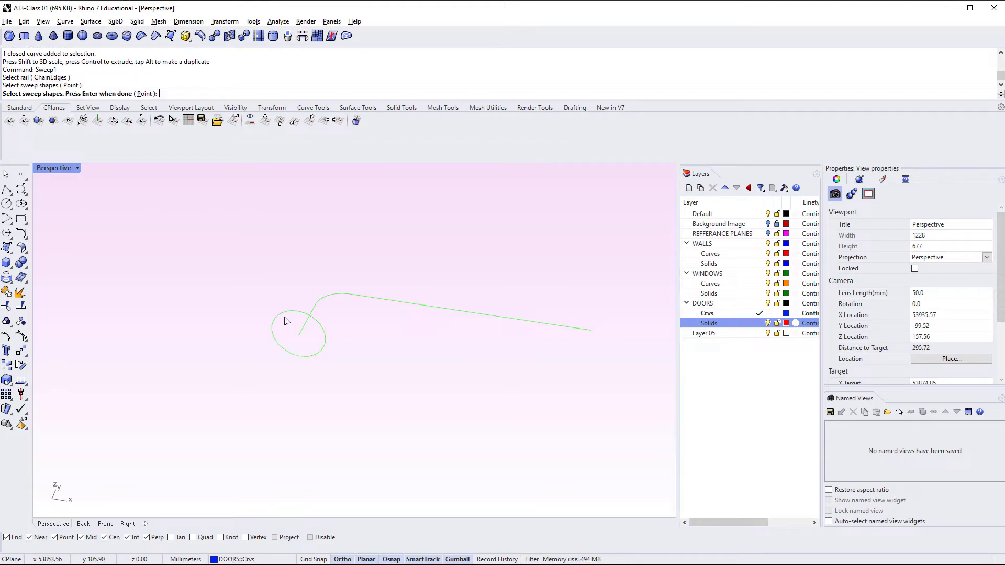
key(Return)
key(Return)
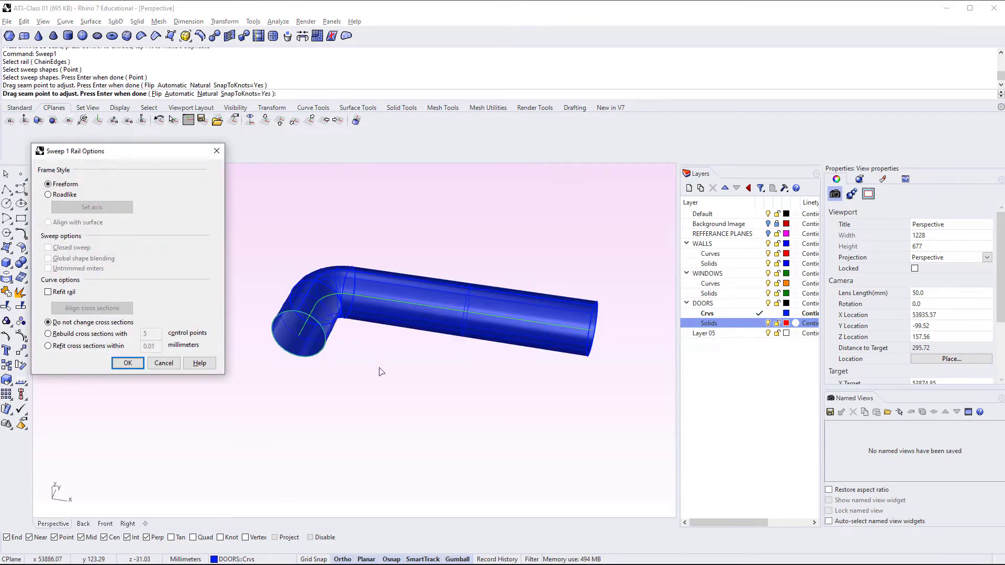
click(128, 362)
right_drag(393, 403, 302, 406)
key(ctrl+z)
Lengthen the path's short leg by moving its free endpoint about 15 mm in negative Y in the Top view.
right_drag(351, 339, 234, 429)
click(313, 380)
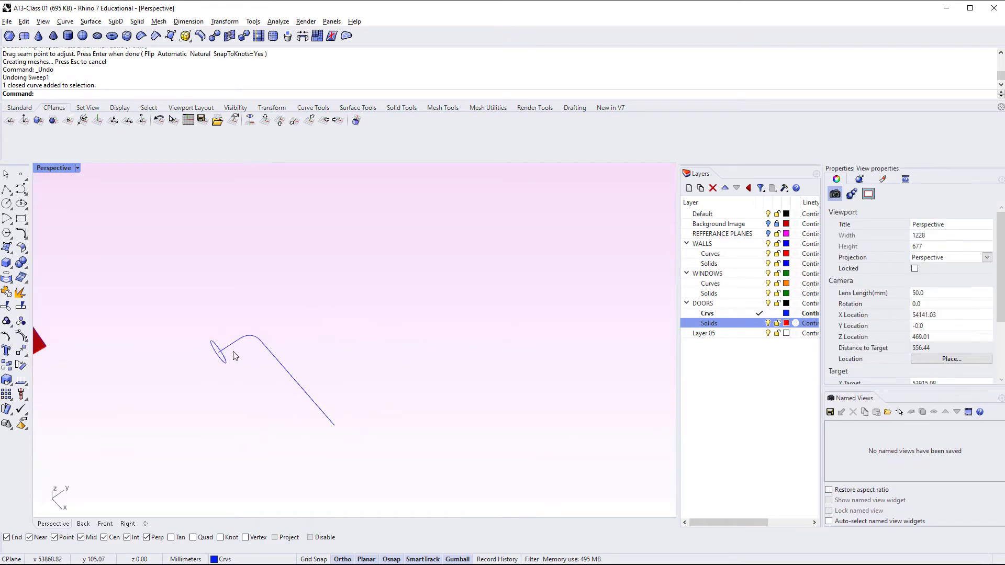
click(232, 346)
right_drag(253, 358, 310, 384)
click(222, 403)
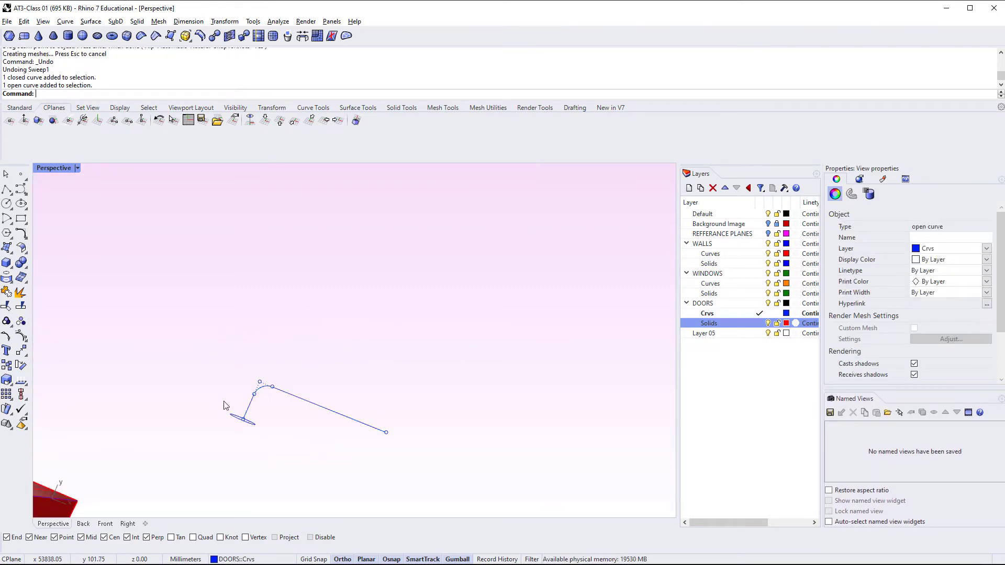
key(ctrl+F1)
right_drag(310, 445, 287, 400)
scroll(249, 425, up, 8)
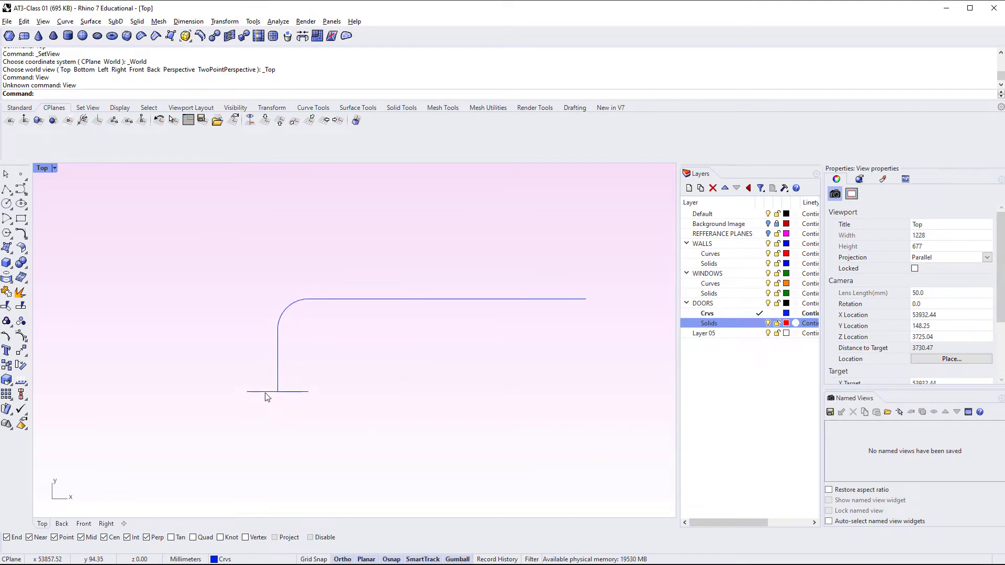
click(278, 363)
click(278, 392)
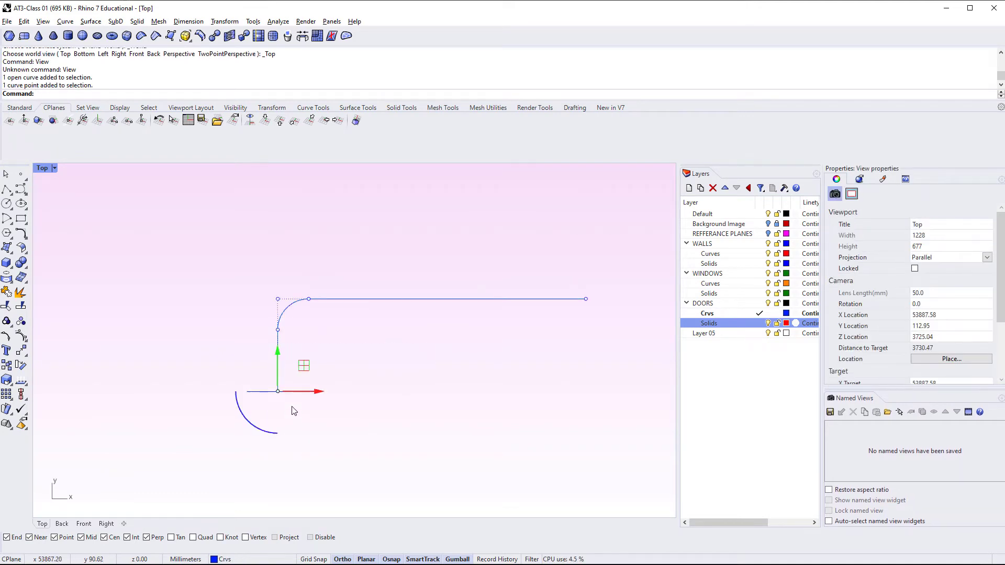
click(278, 355)
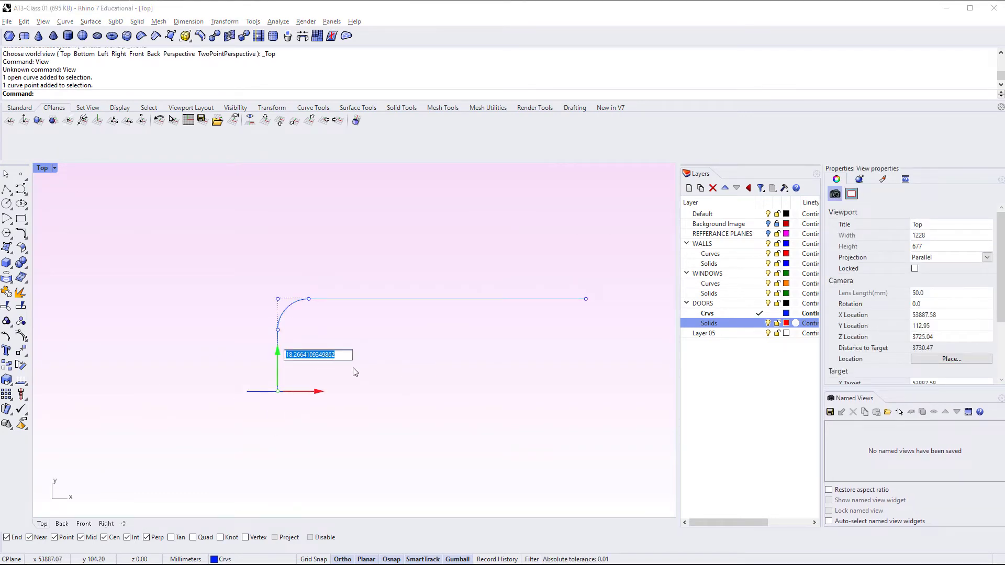
text(-10)
key(Return)
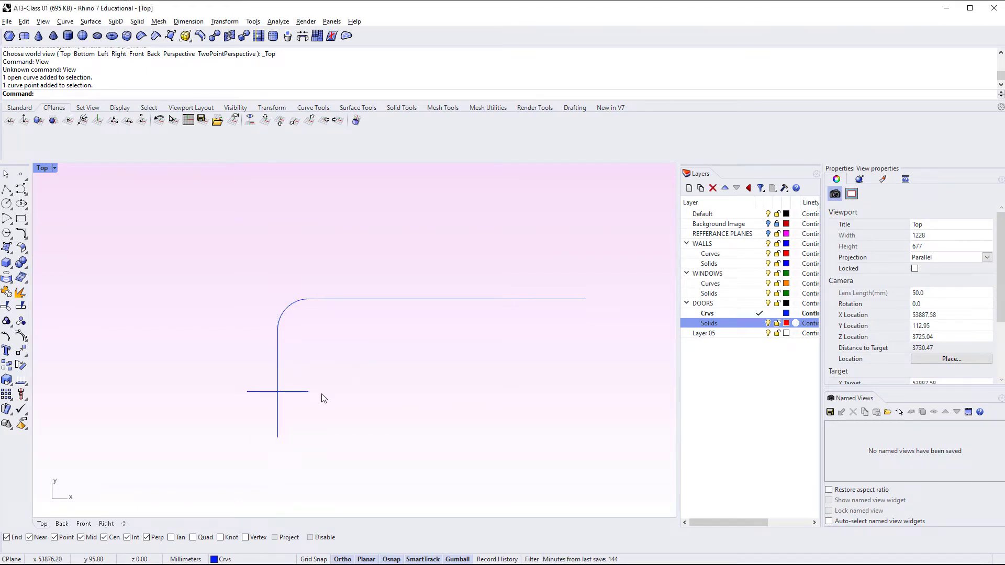
Move the circle from its centre to the short leg's new endpoint, with projected object snaps turned on.
scroll(330, 397, down, 2)
click(248, 368)
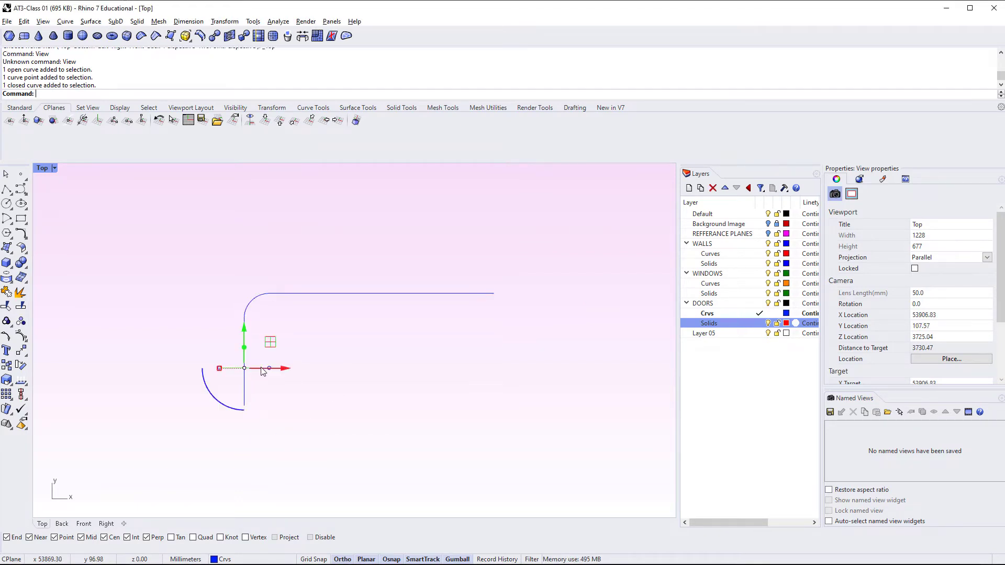
scroll(248, 367, up, 2)
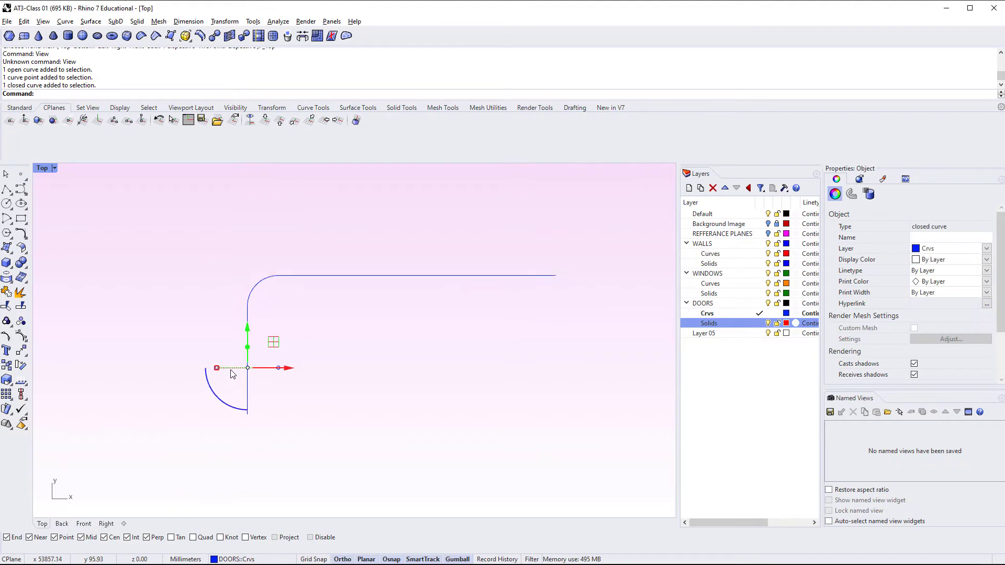
click(287, 537)
text(M)
key(Return)
click(257, 368)
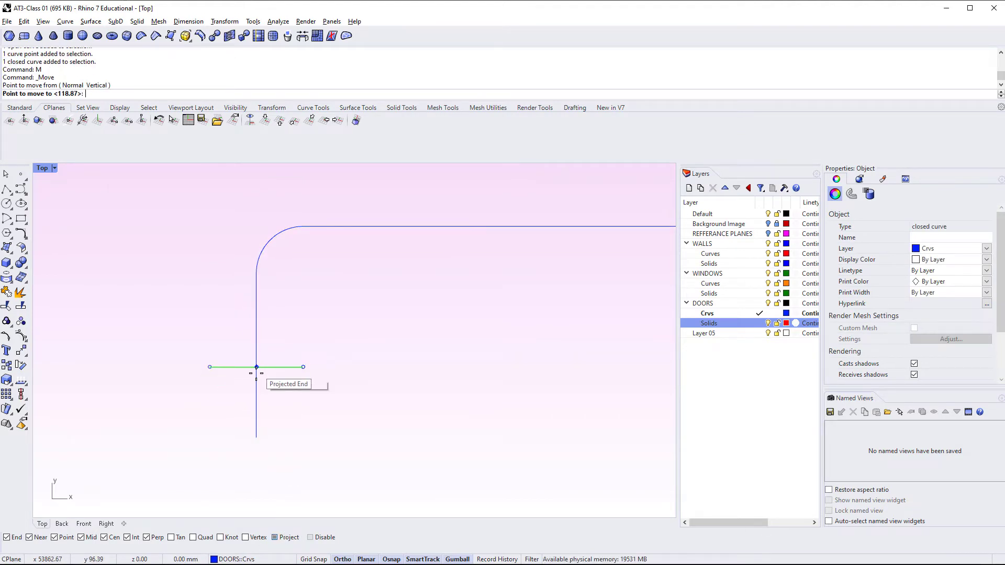
click(256, 437)
key(Escape)
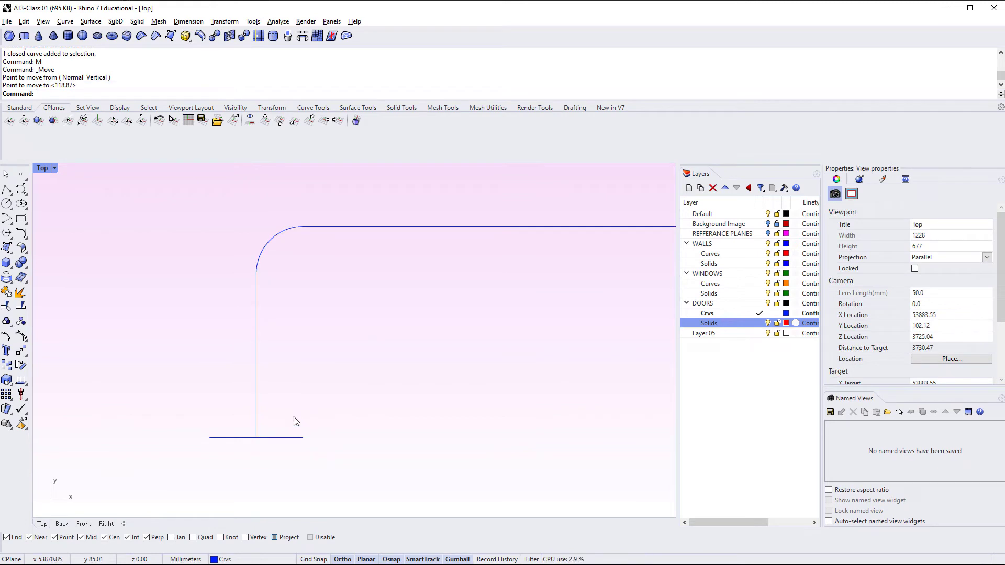
Lengthen the path's long leg by moving its free endpoint 20 mm in positive X.
scroll(310, 406, down, 5)
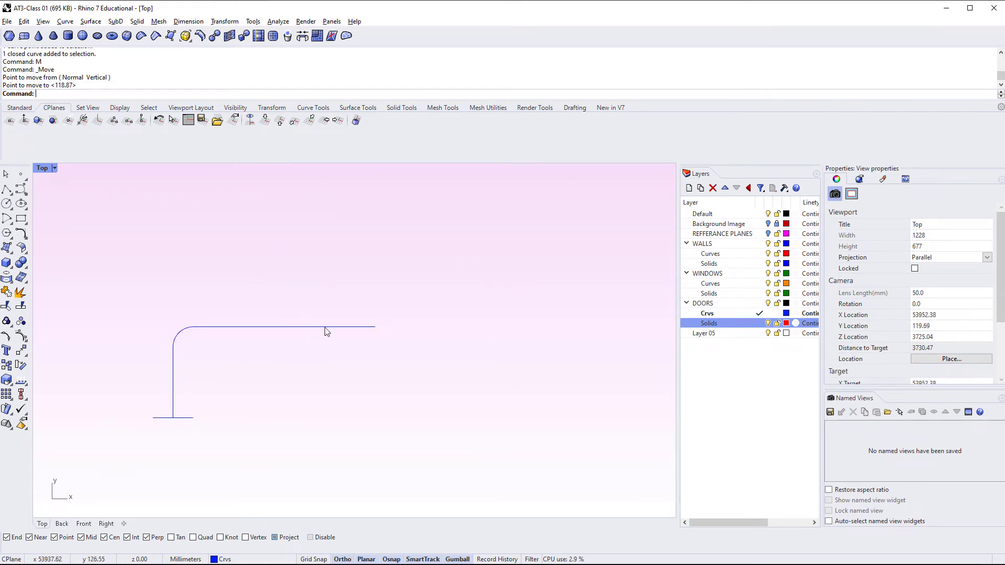
click(324, 327)
click(374, 327)
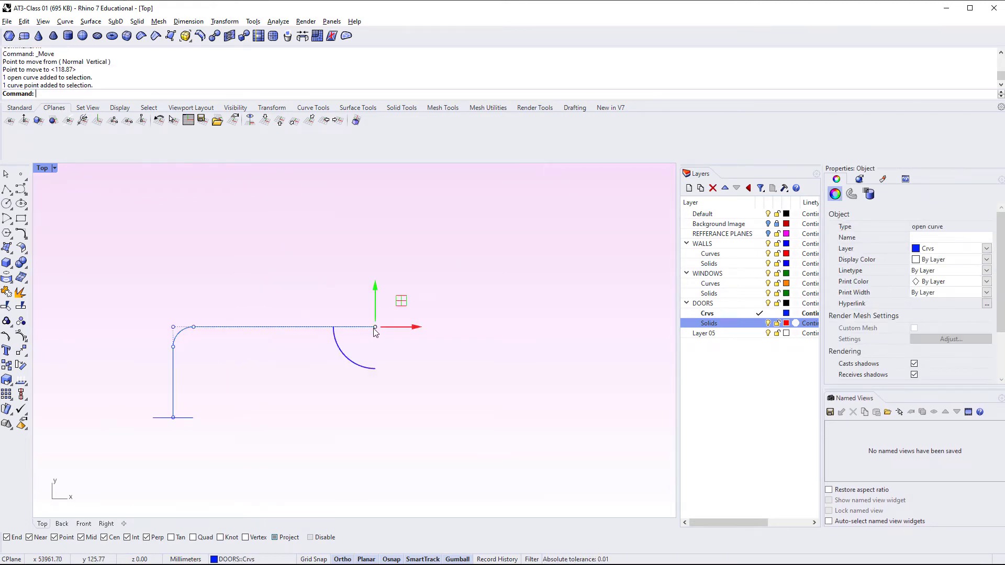
click(412, 328)
text(20)
key(Return)
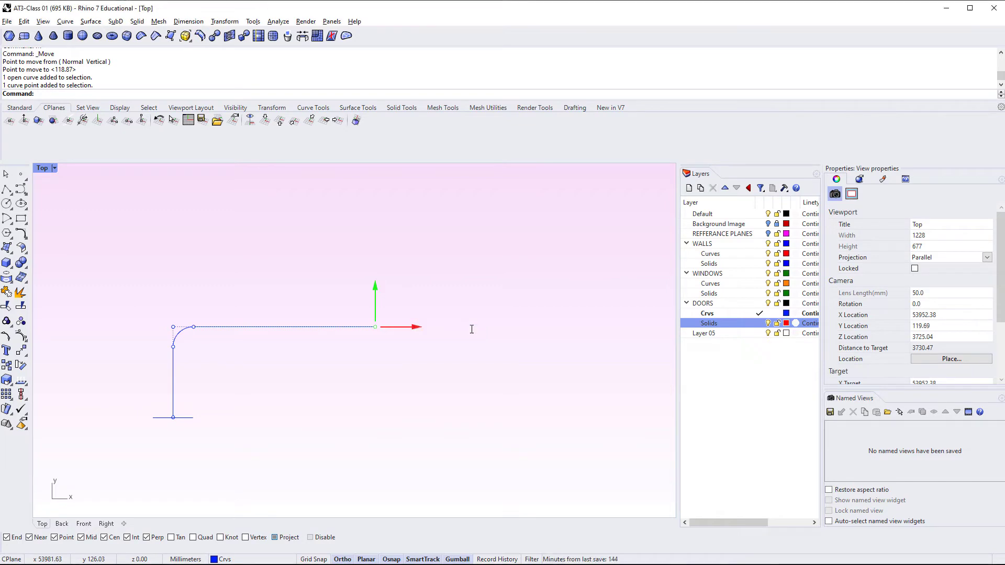
key(Escape)
Reduce the circular profile a little further with a uniform scale about its centre in the Perspective view.
key(F4)
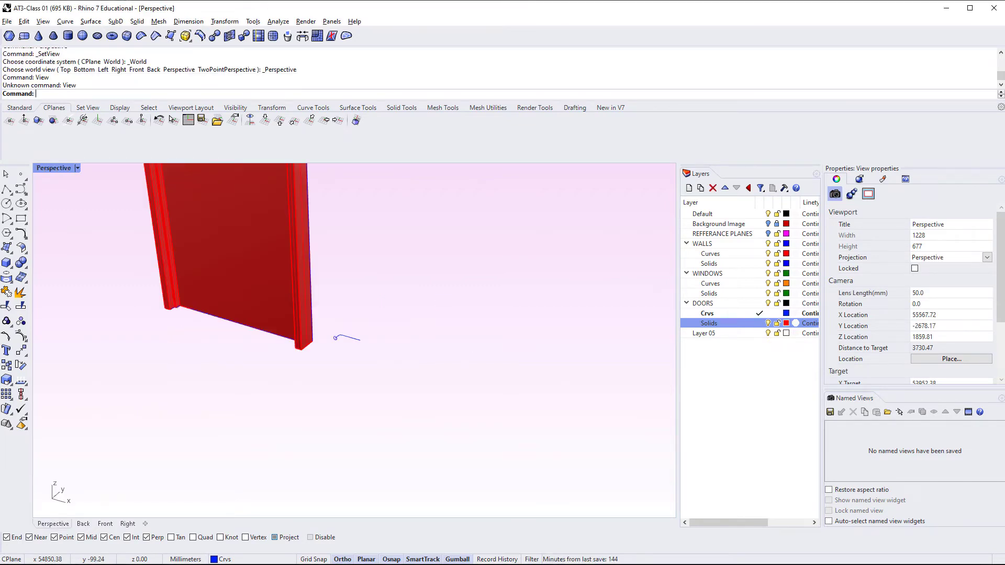
scroll(287, 353, up, 6)
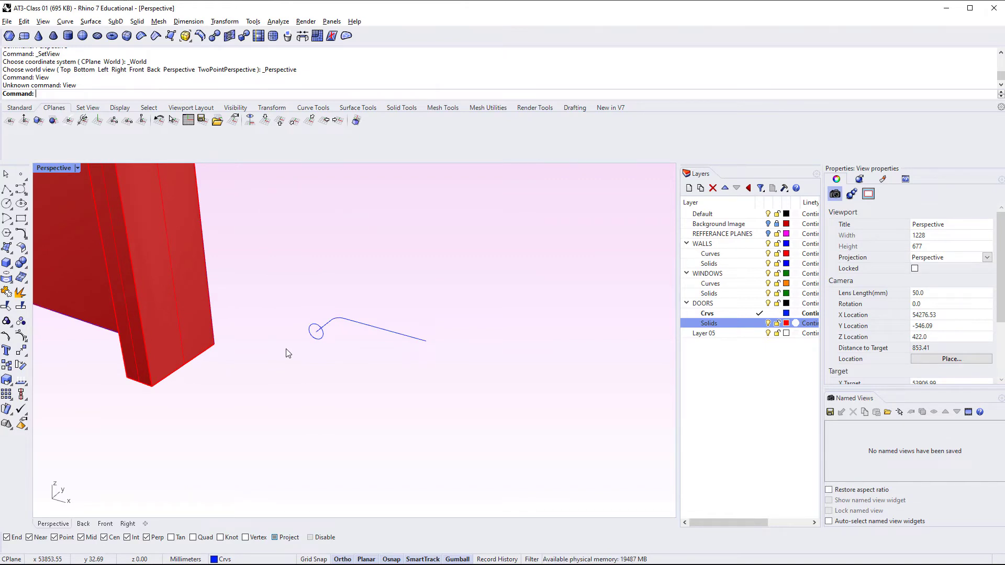
scroll(326, 317, up, 8)
scroll(308, 334, up, 4)
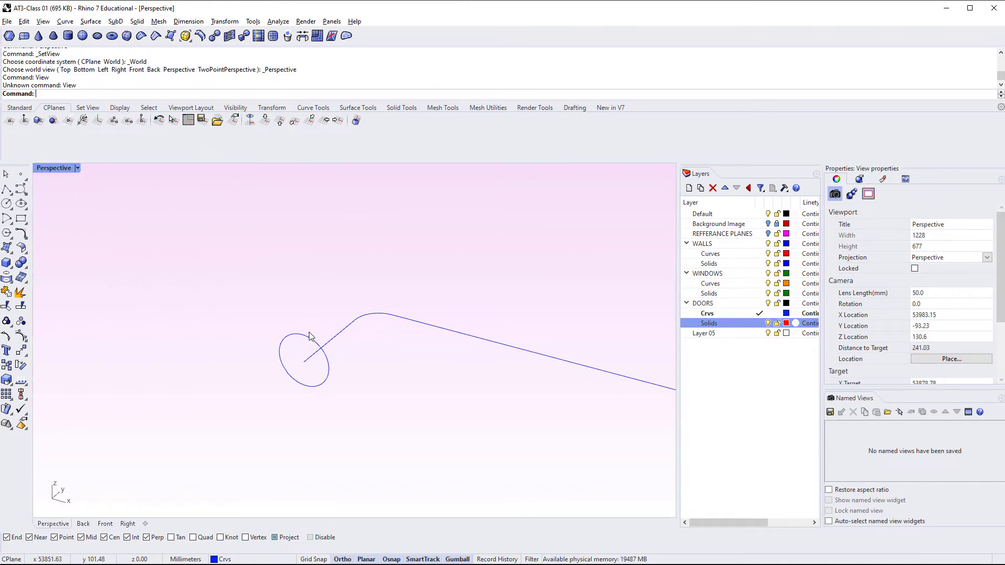
click(308, 335)
shift+right_drag(337, 396, 268, 417)
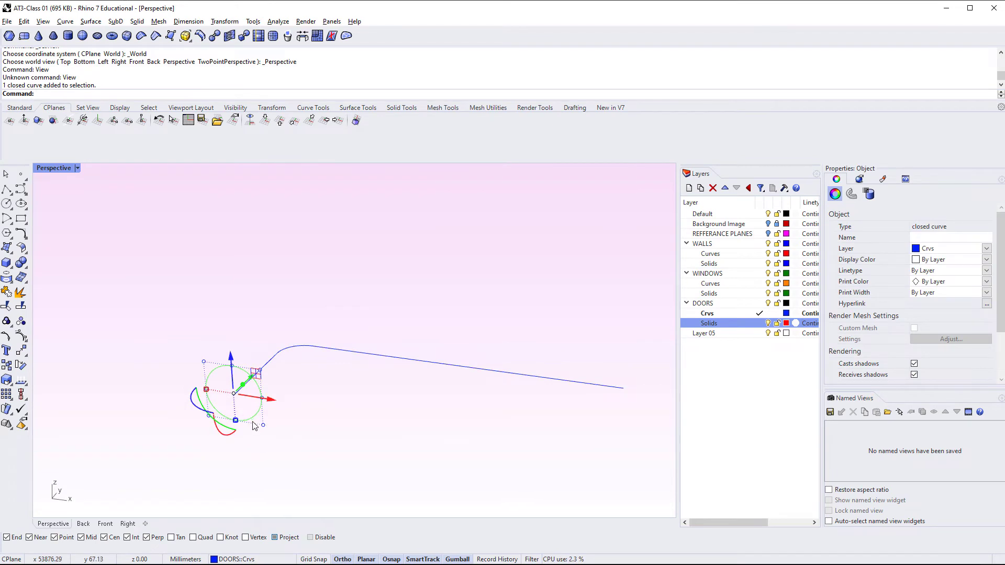
drag(235, 420, 235, 417)
click(270, 437)
Sweep the circle along the lengthened L-shaped path with Sweep1, using the Freeform frame style and unchanged cross sections.
right_drag(271, 438, 58, 412)
scroll(397, 385, down, 12)
right_drag(397, 403, 370, 431)
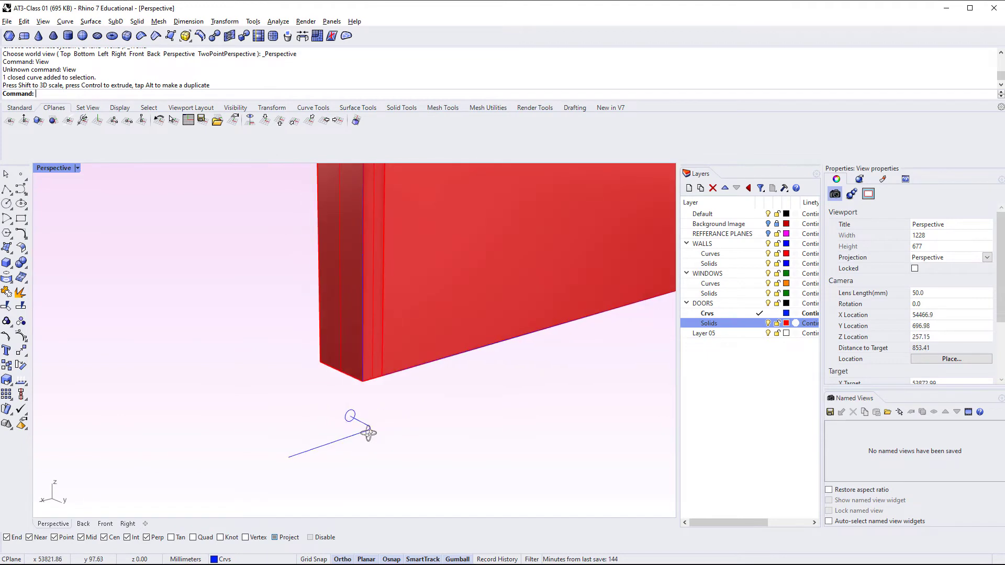
scroll(343, 420, up, 8)
key(Return)
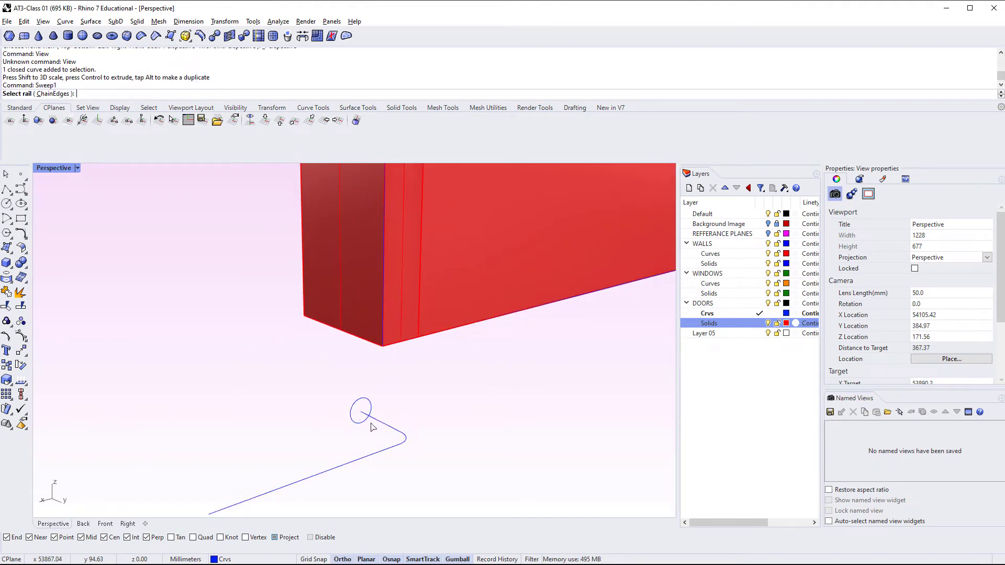
click(380, 424)
click(355, 402)
key(Return)
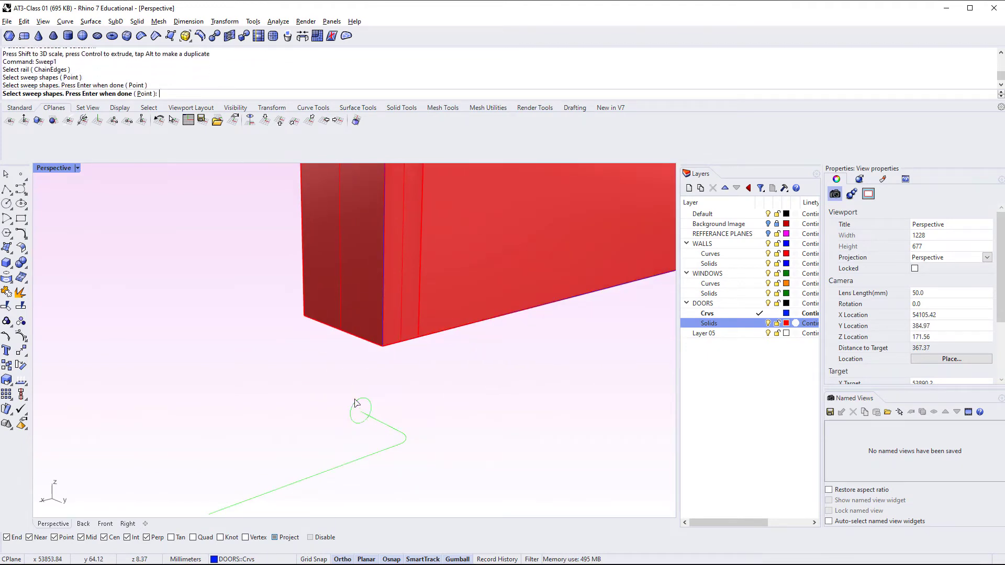
key(Return)
key(Return)
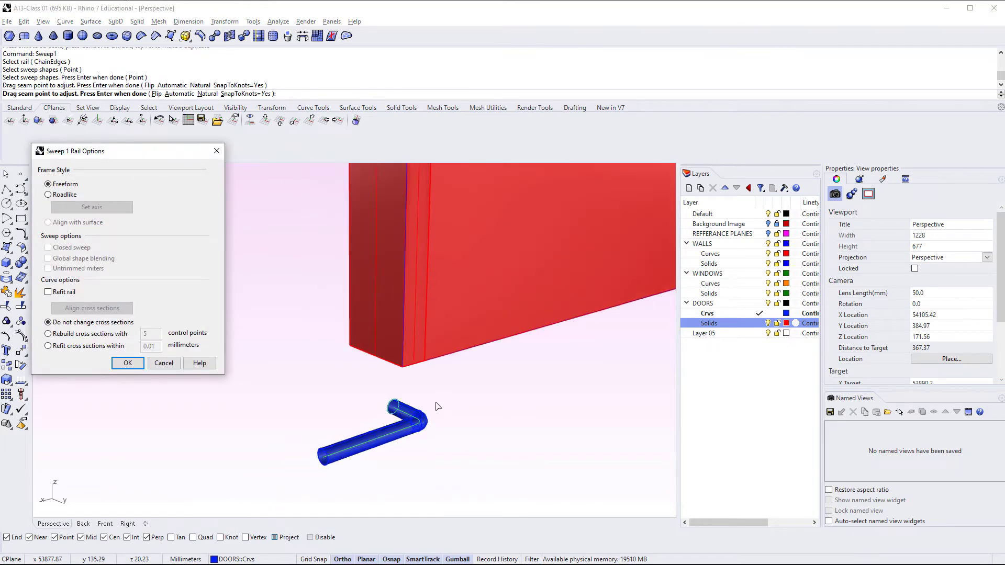
right_drag(340, 426, 421, 422)
scroll(435, 416, up, 5)
scroll(422, 422, down, 2)
Cap both open ends of the swept handle tube to make it a closed solid.
click(424, 404)
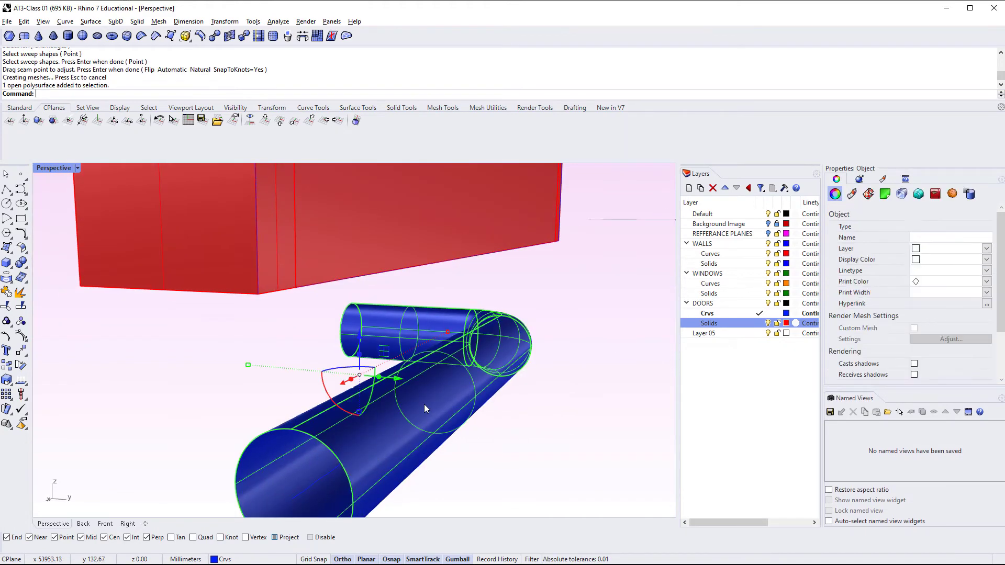
scroll(428, 408, down, 3)
text(Cap)
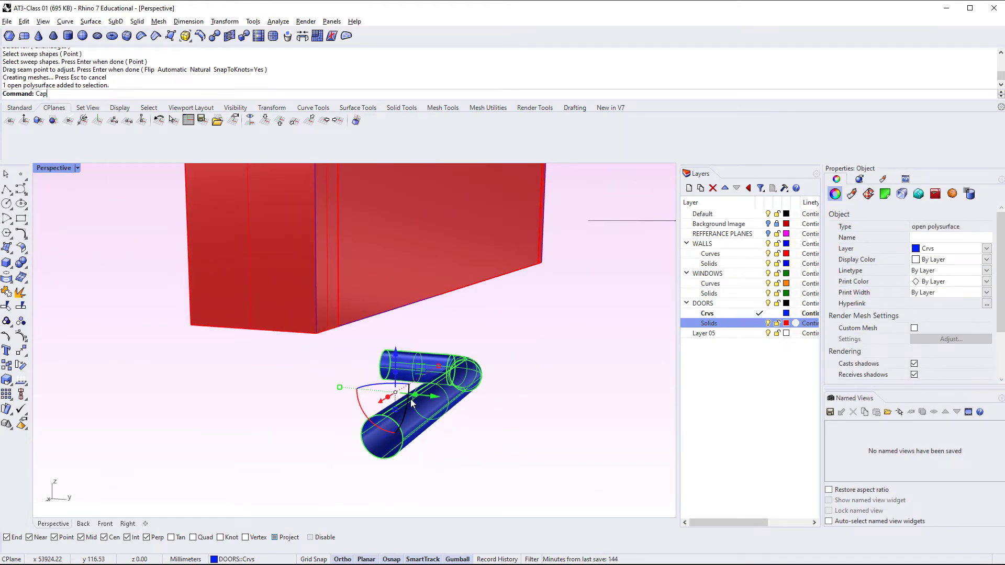
key(Return)
click(426, 467)
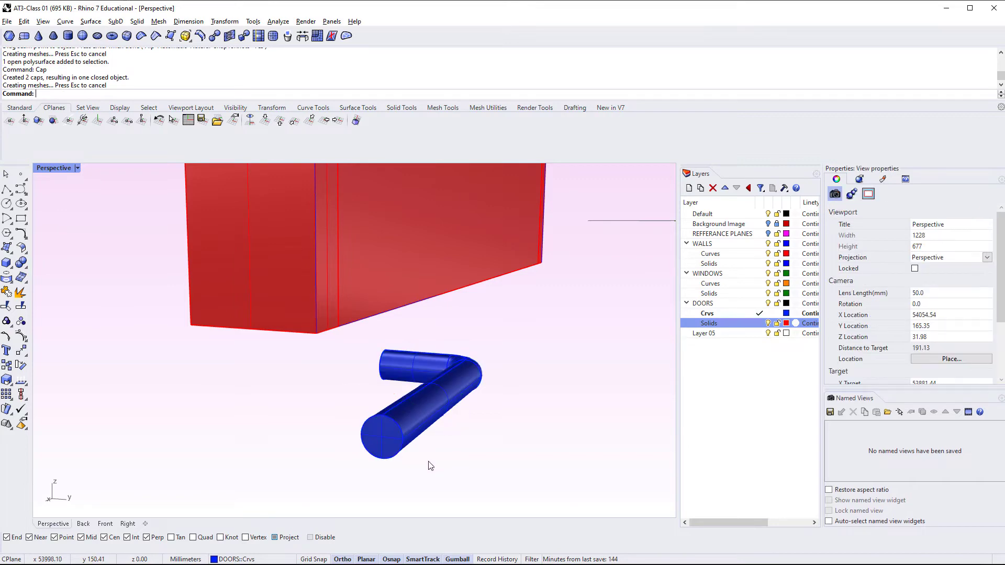
Examine the capped handle from several sides and switch to the Top view.
right_drag(426, 466, 499, 476)
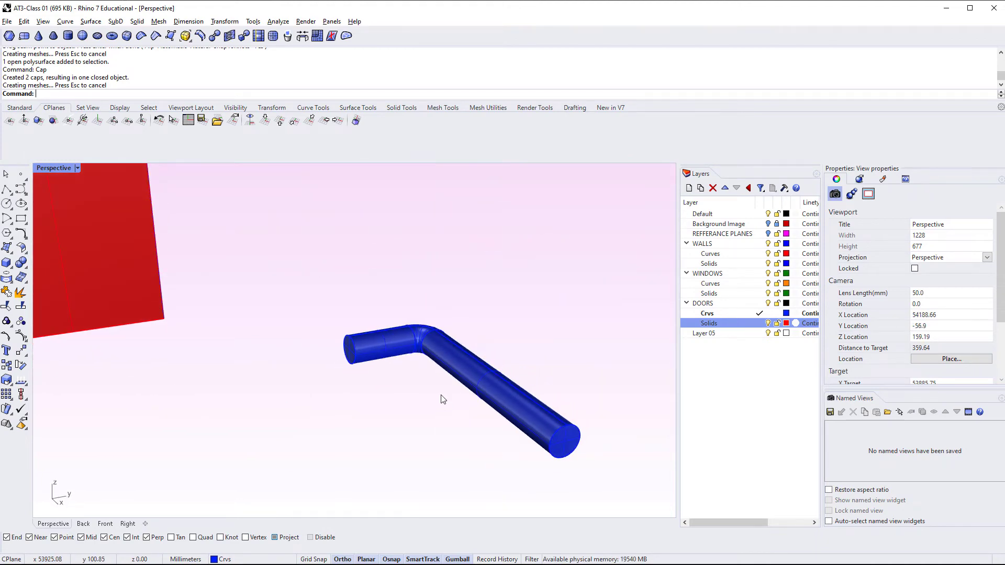
right_drag(443, 399, 334, 351)
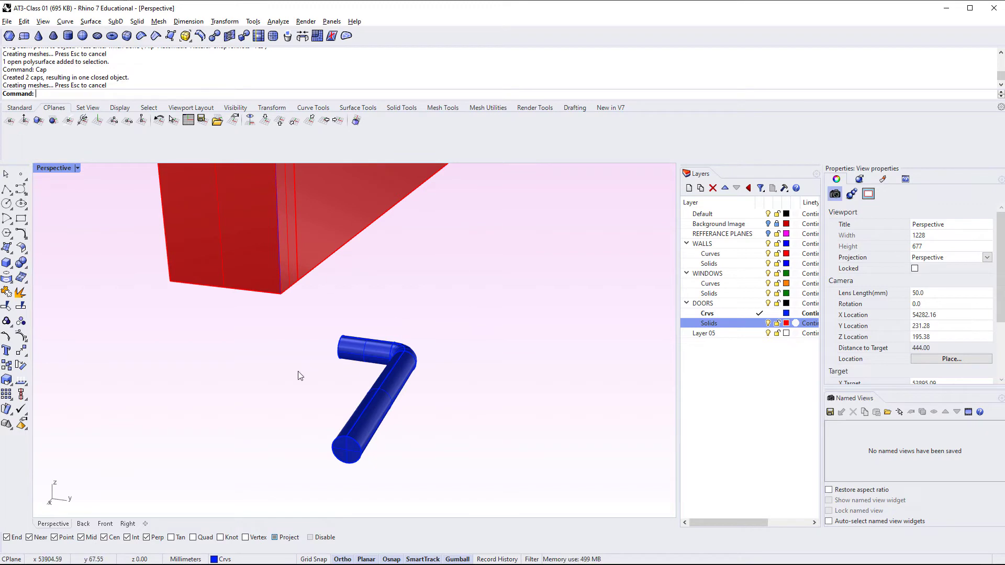
right_drag(381, 329, 251, 371)
text(Top View)
key(Return)
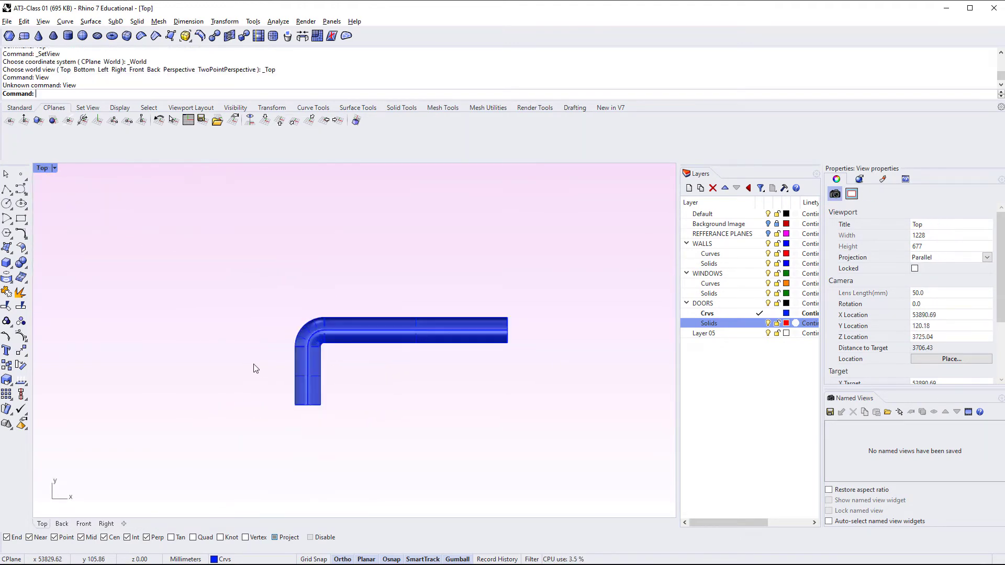
Draw a closed 30 by 12 mm rectangular polyline starting at the centre of the handle's short-leg end and extending away from the handle.
right_drag(287, 415, 235, 368)
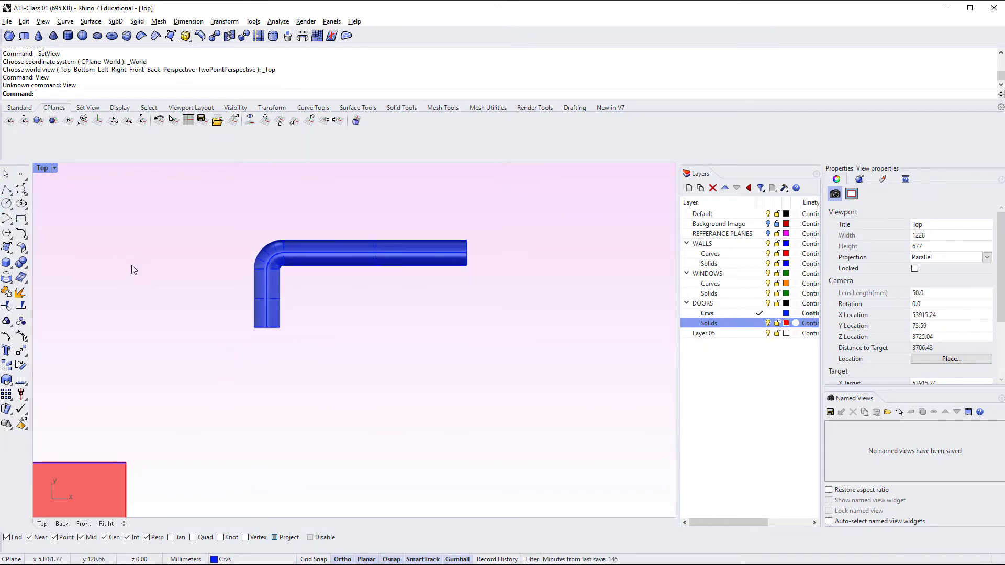
right_drag(145, 324, 136, 343)
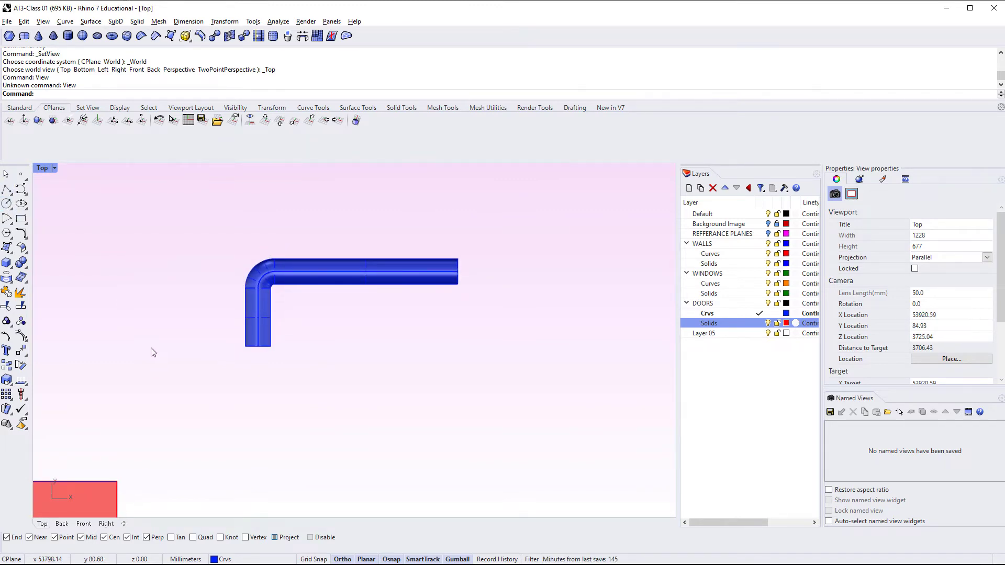
text(olyline)
key(Return)
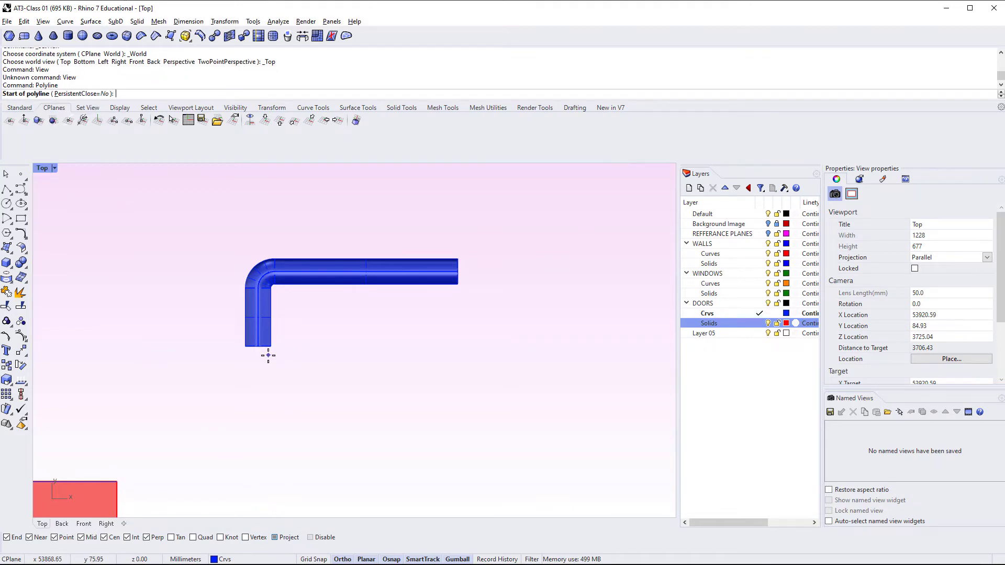
scroll(267, 355, up, 4)
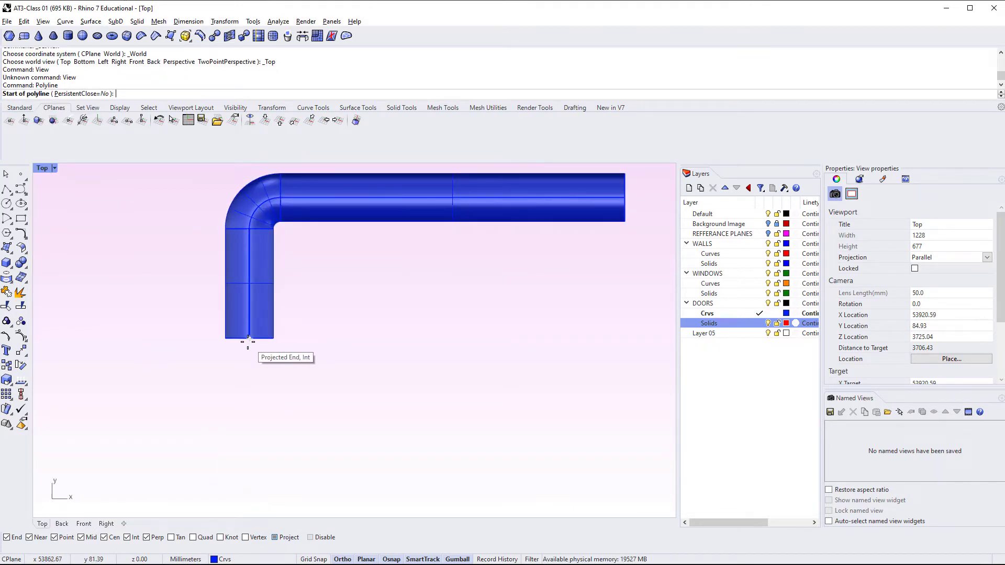
click(248, 342)
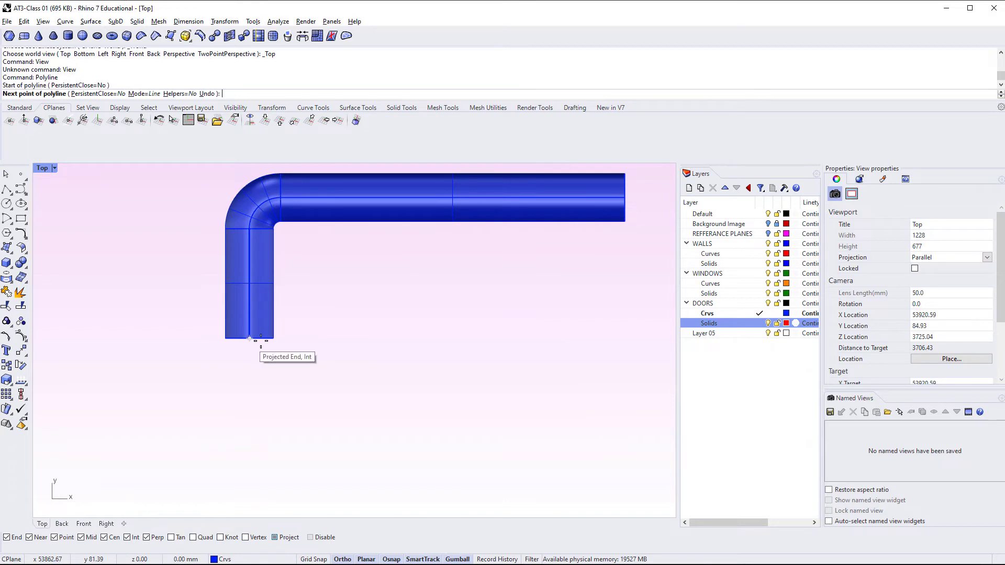
click(343, 338)
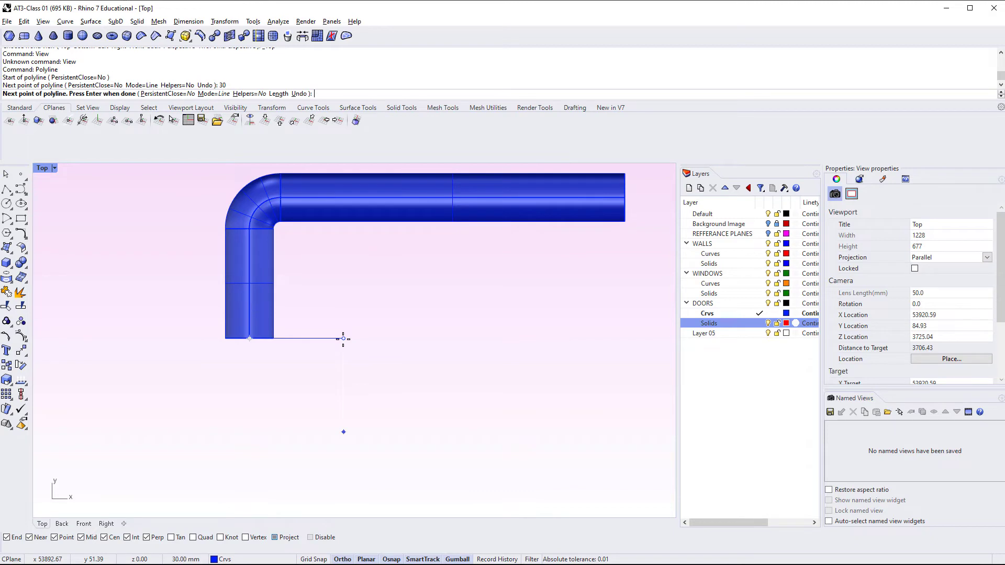
click(343, 338)
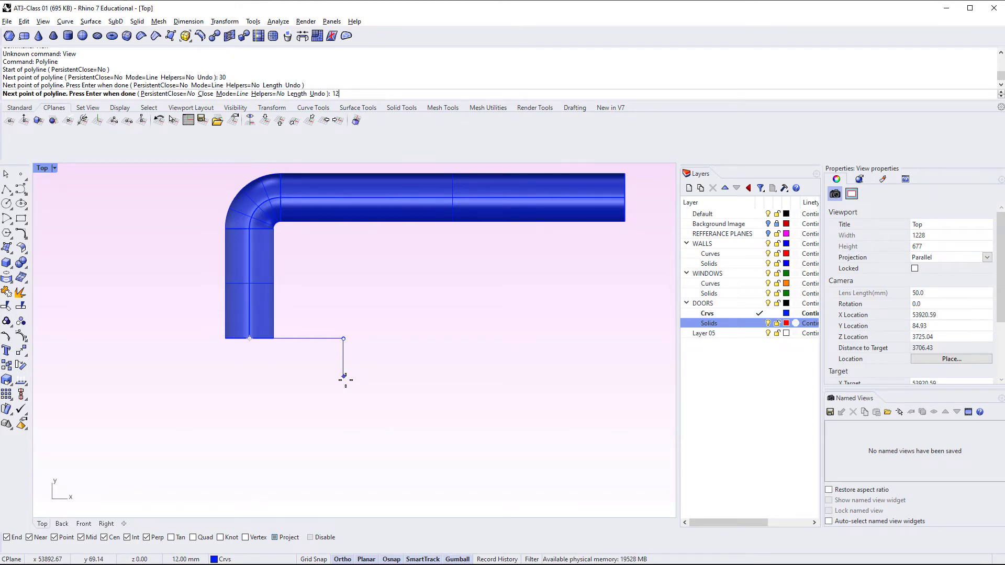
key(Return)
click(344, 378)
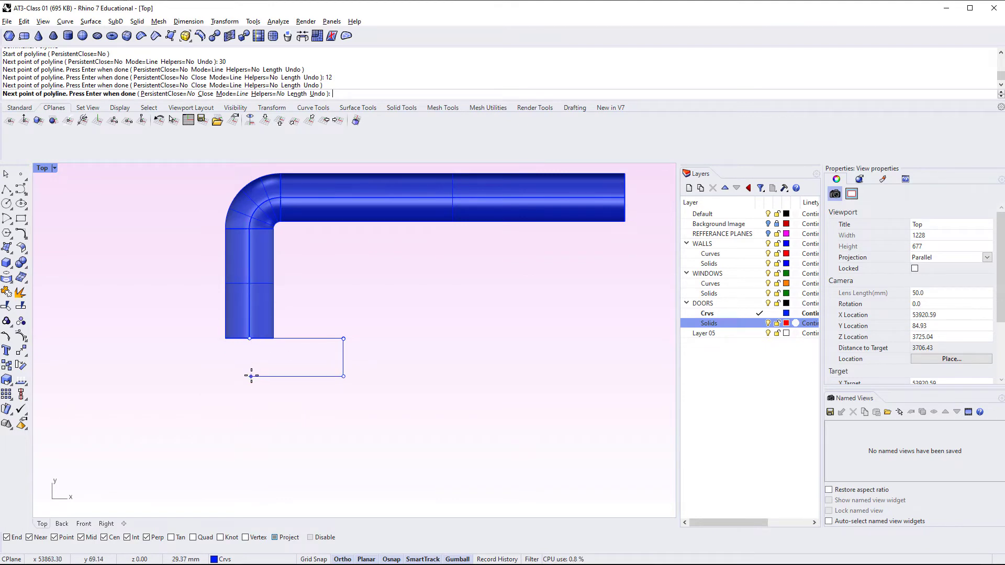
click(249, 376)
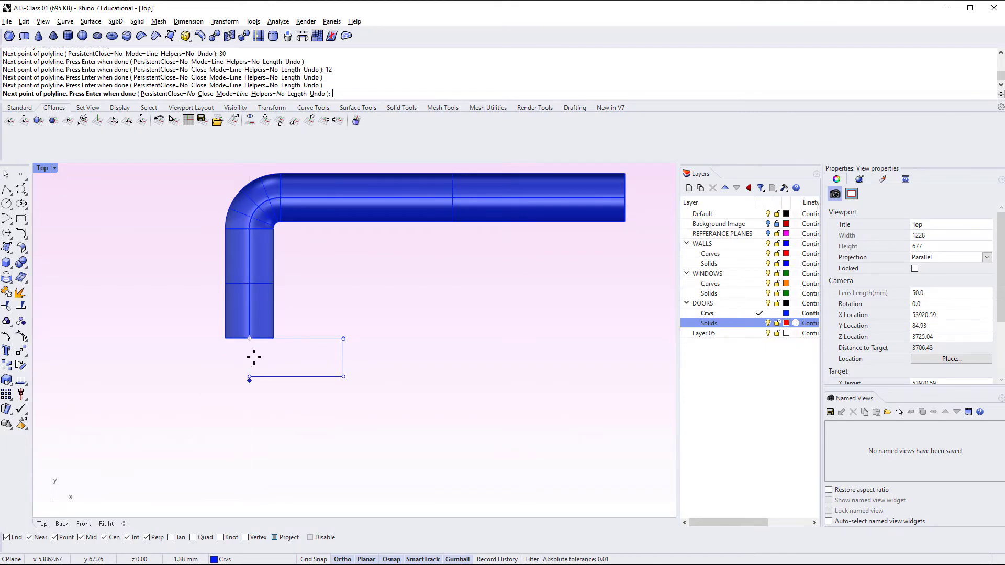
click(249, 339)
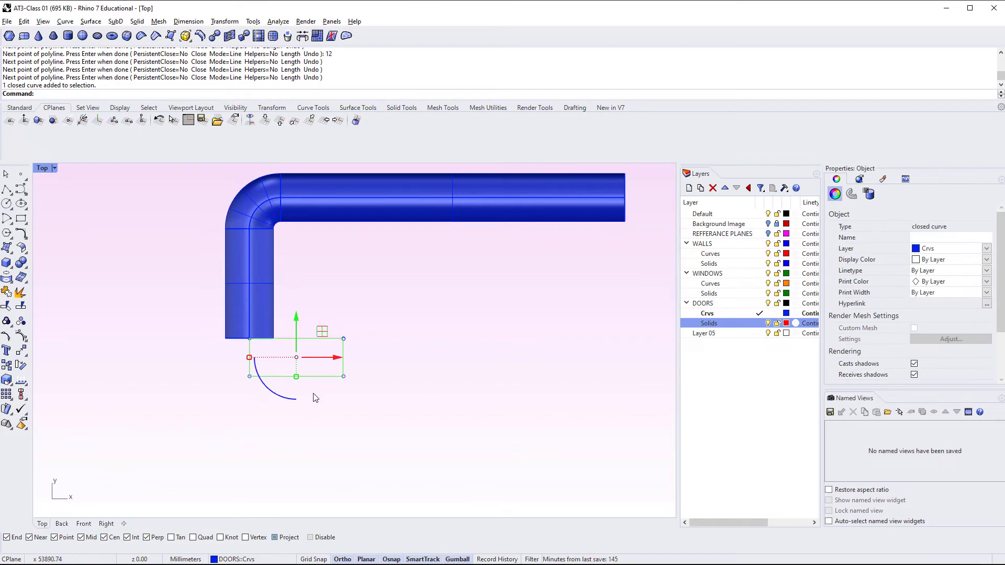
click(374, 378)
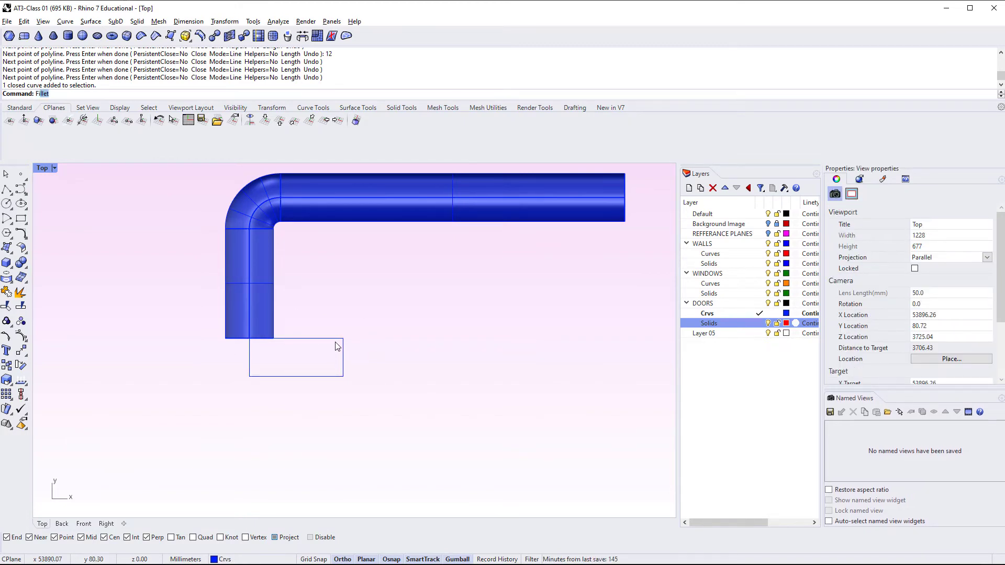
Fillet the rectangle's outer corner on the handle side with a 5 mm radius.
key(Return)
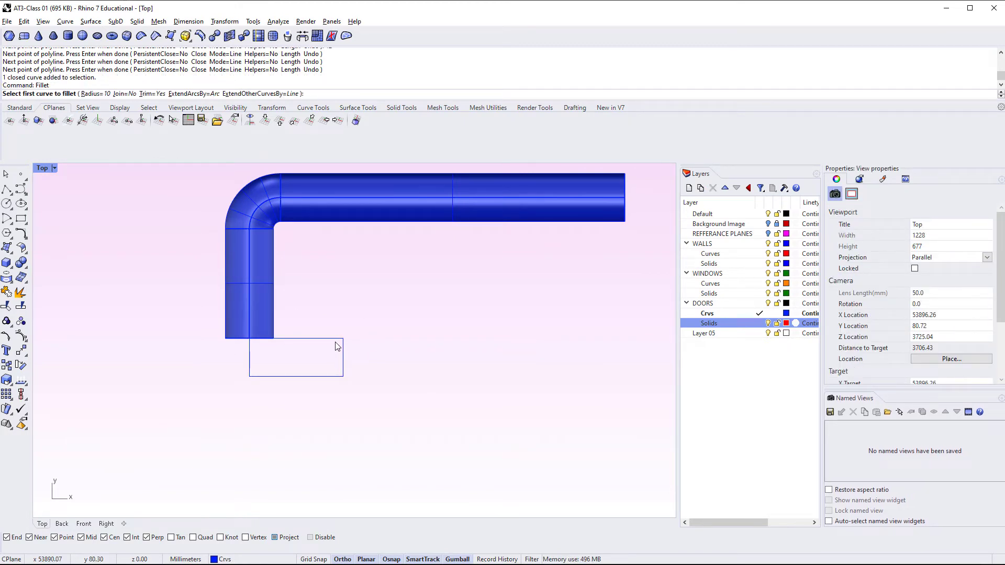
key(Return)
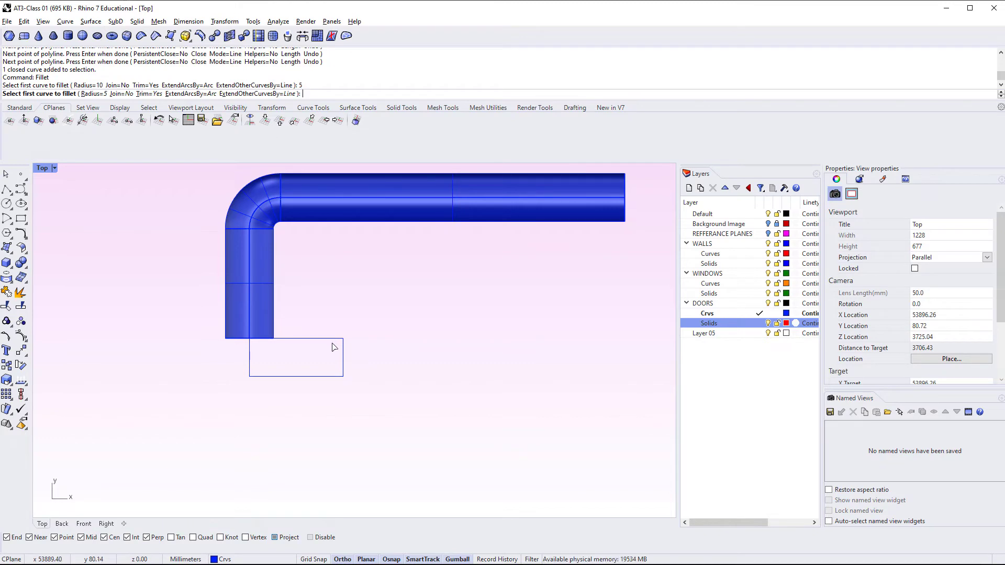
click(333, 340)
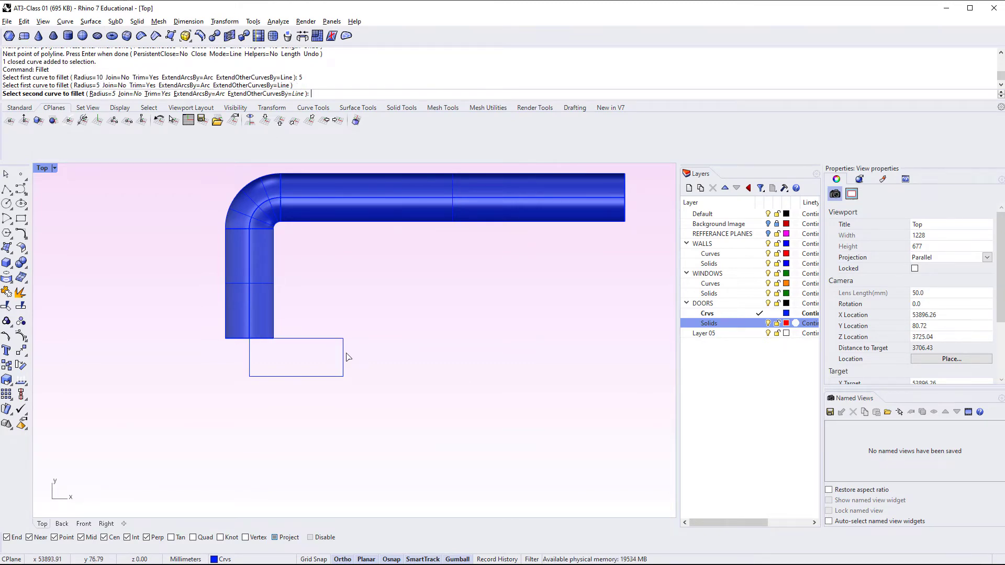
click(344, 357)
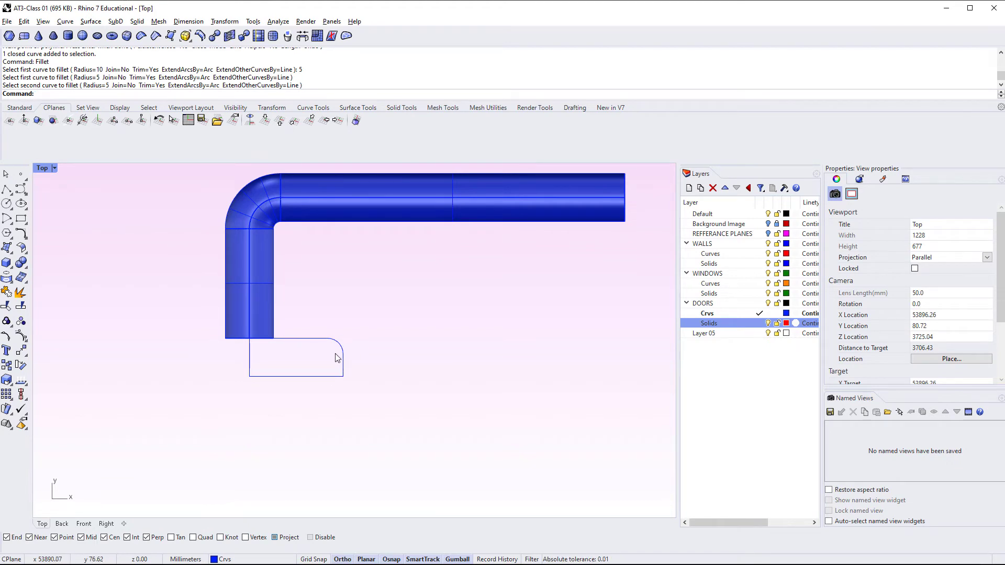
Switch to the Perspective view and zoom to the filleted profile at the handle's end.
key(ctrl)
key(ctrl+F4)
scroll(354, 348, up, 6)
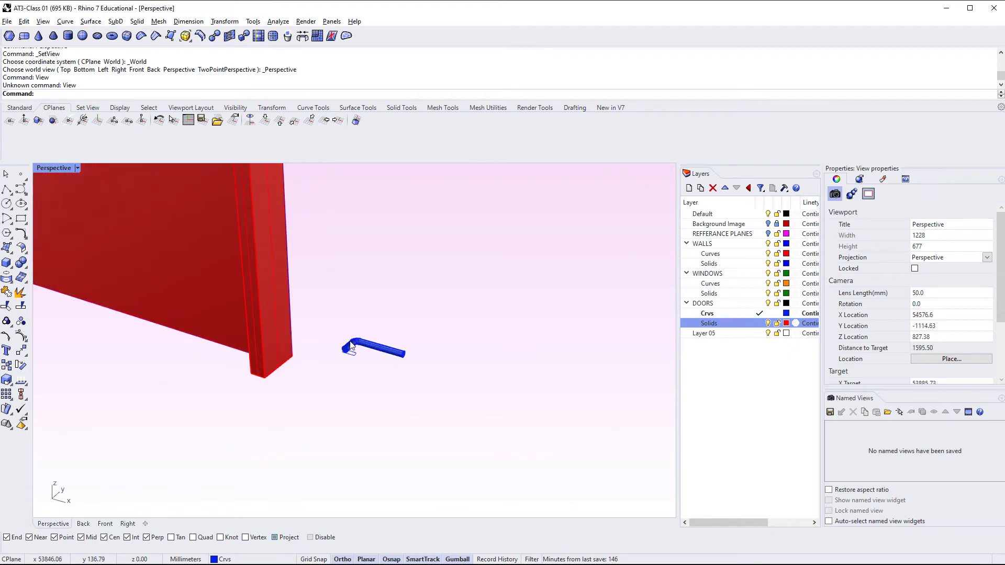
click(356, 349)
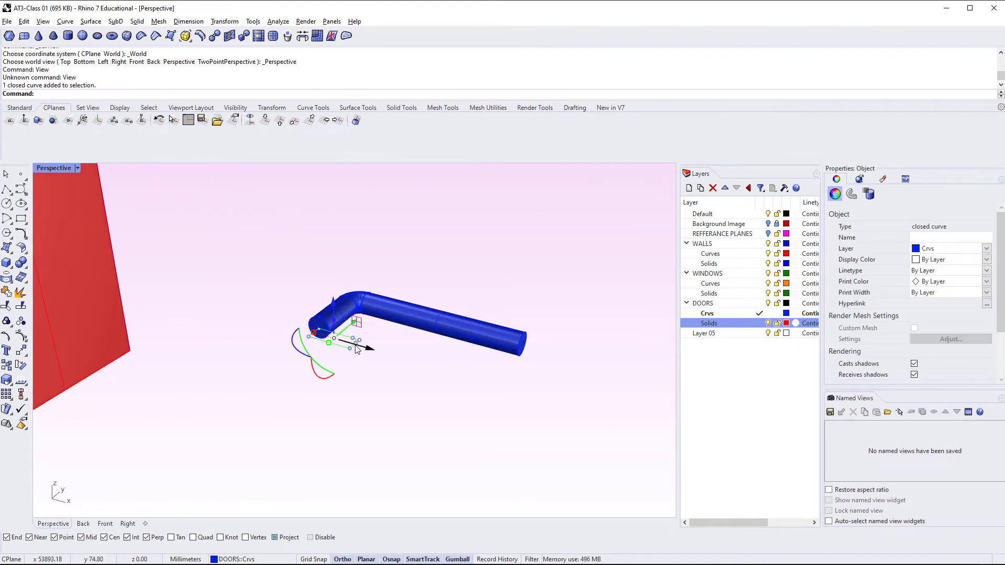
text(zs)
key(Return)
scroll(382, 408, up, 5)
scroll(324, 397, down, 5)
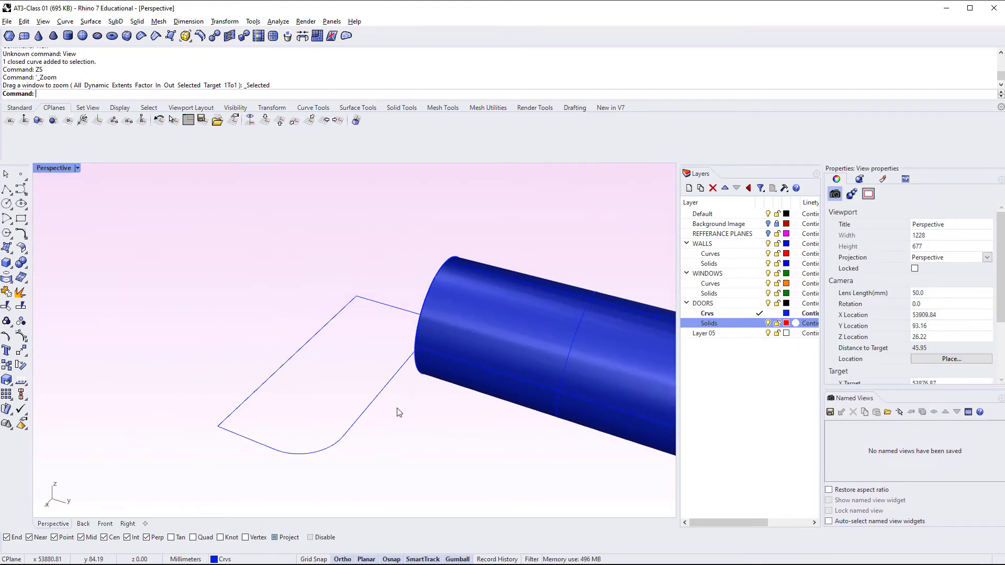
right_drag(399, 413, 352, 390)
scroll(319, 424, down, 3)
right_drag(319, 426, 389, 419)
Revolve the filleted profile 360 degrees about its 12 mm edge in line with the handle's short leg to form a round base plate.
text(re)
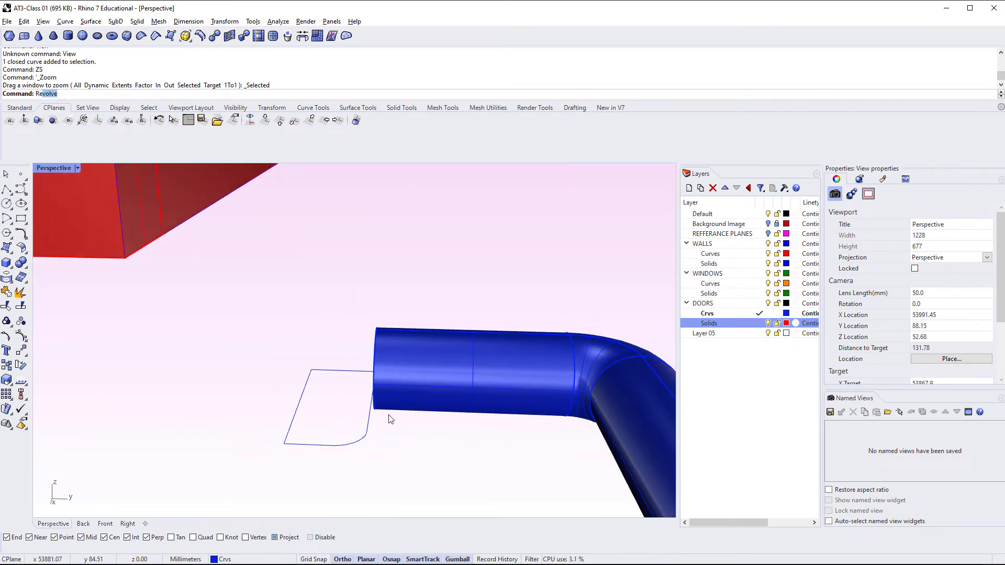
key(Return)
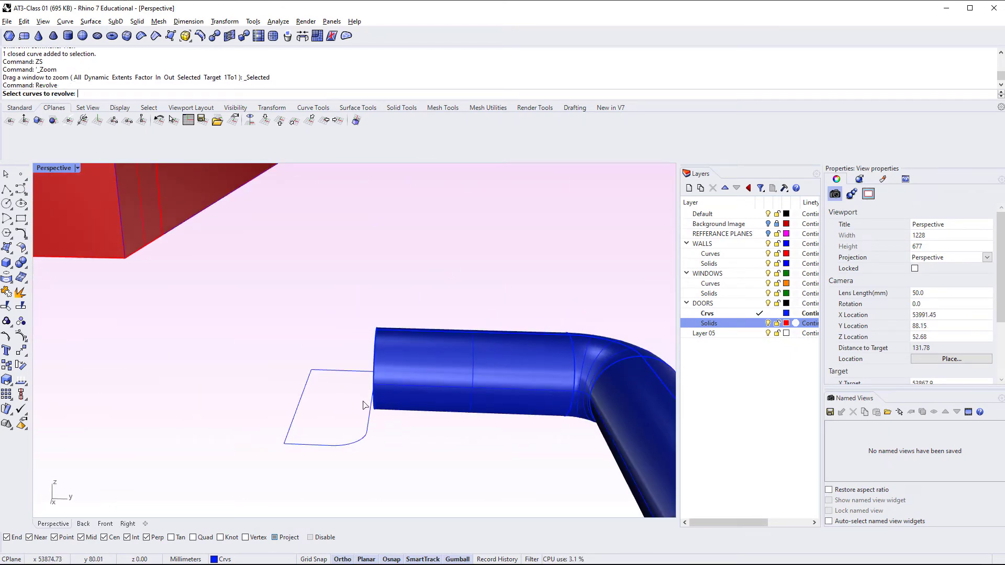
click(368, 422)
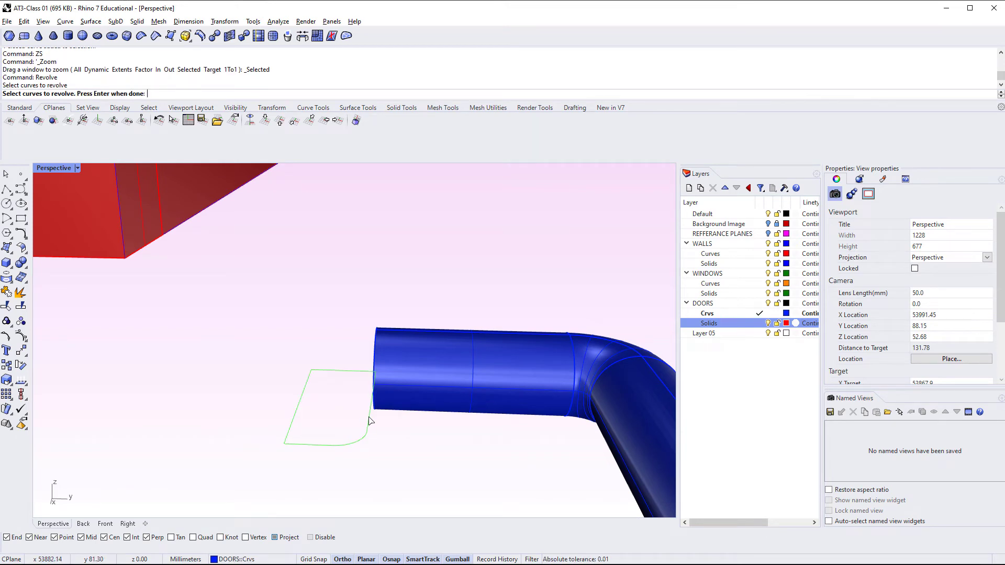
key(Return)
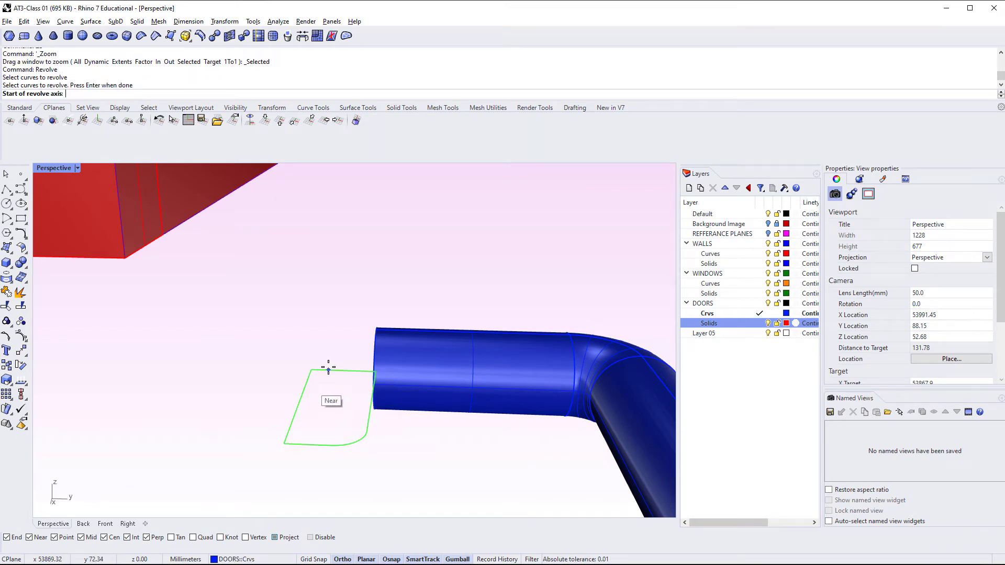
click(310, 368)
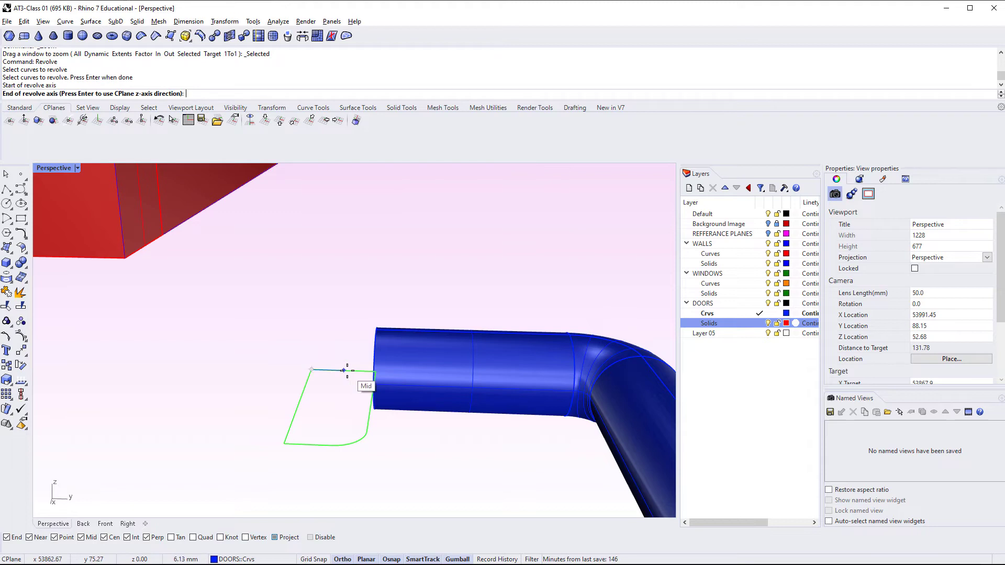
right_drag(363, 371, 401, 372)
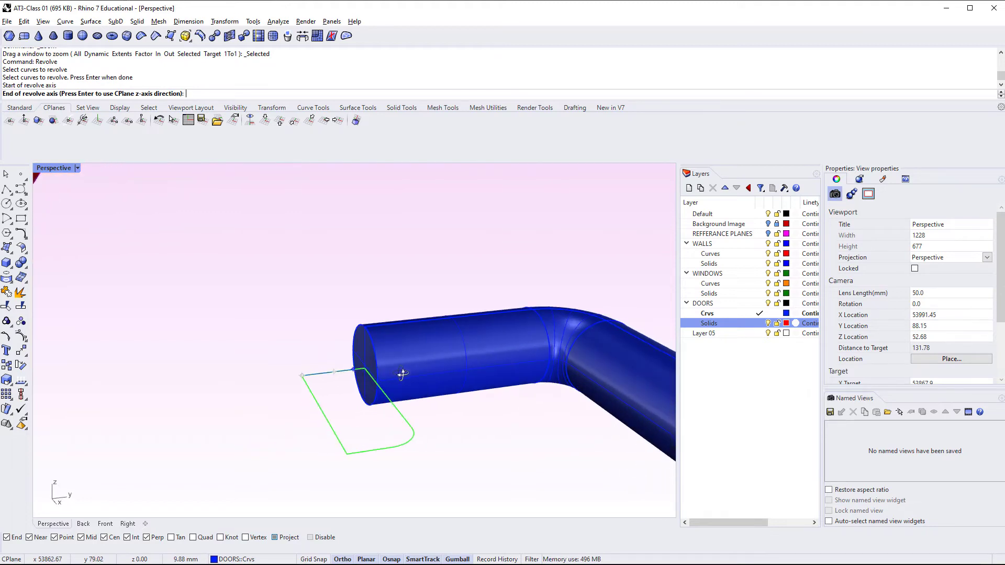
click(364, 369)
key(Return)
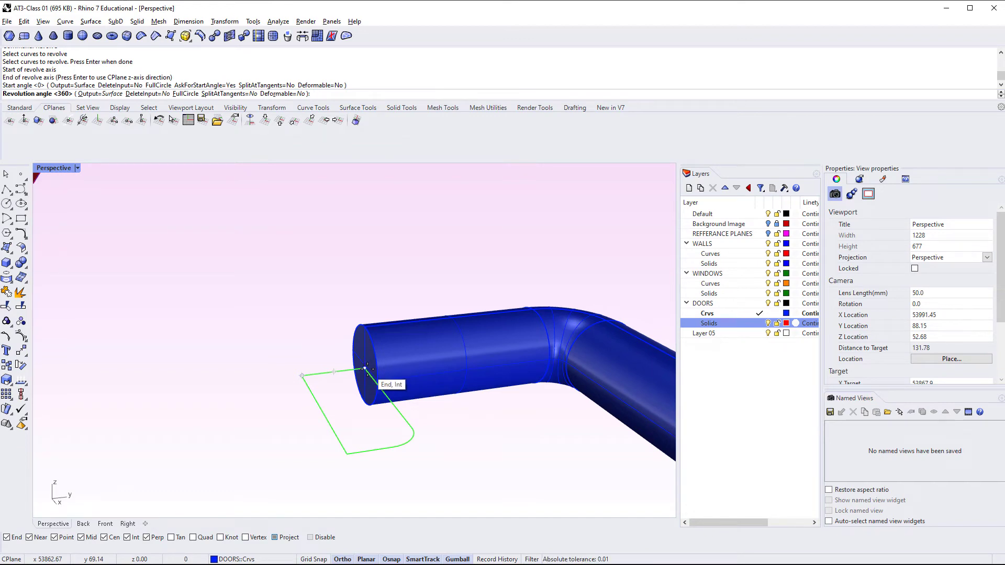
key(Return)
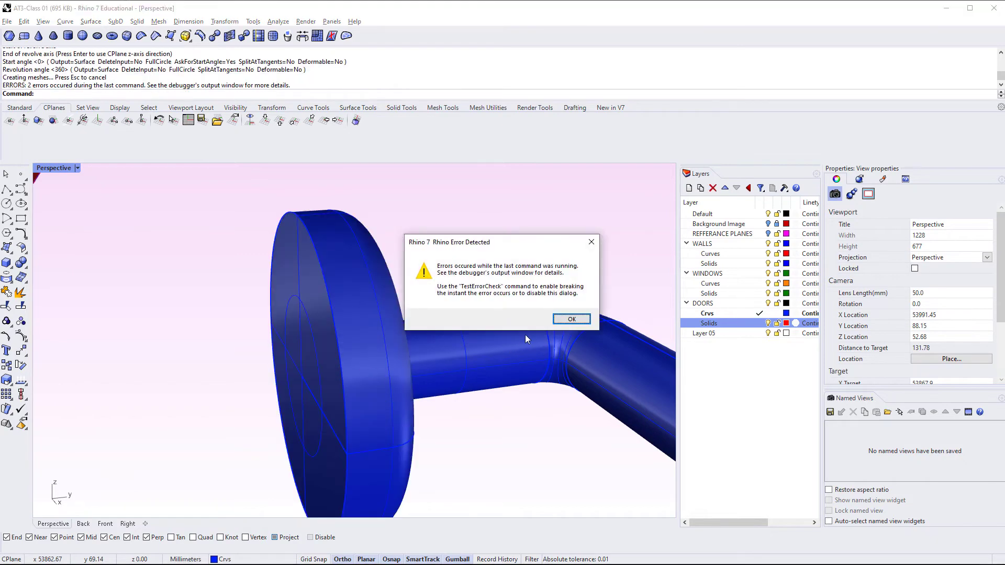
key(Return)
Move the revolved base plate and the handle to the Solids layer under DOORS.
right_drag(512, 450, 330, 363)
click(331, 363)
shift+click(388, 418)
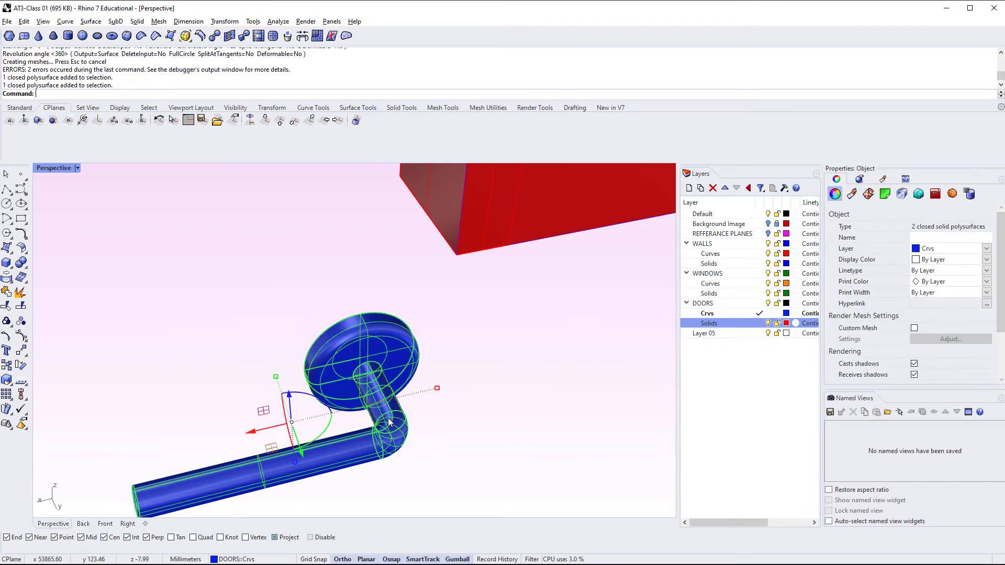
right_drag(388, 418, 634, 335)
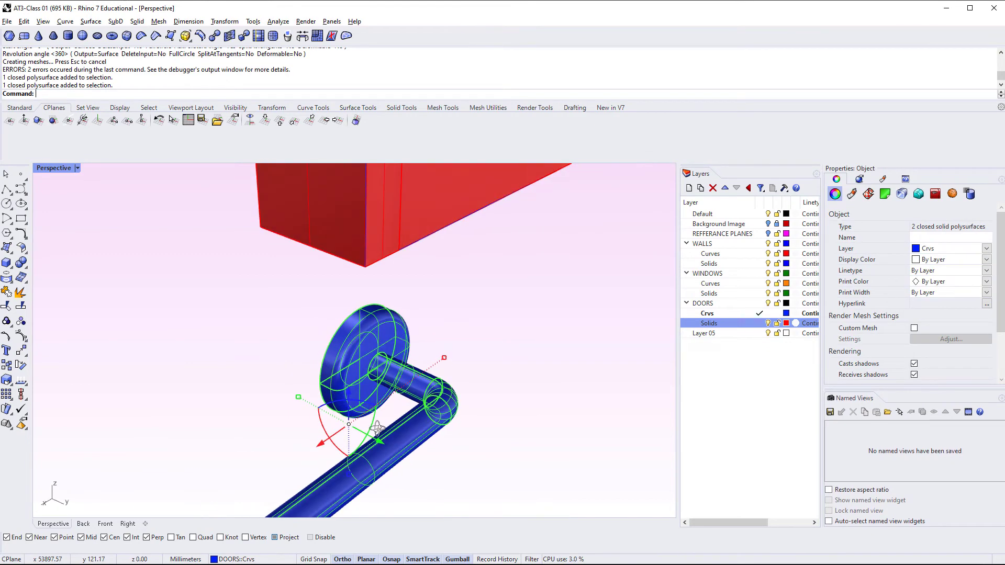
right_click(723, 330)
click(752, 507)
key(Escape)
Examine the handle and its round base plate beside the door from several sides.
scroll(534, 410, down, 2)
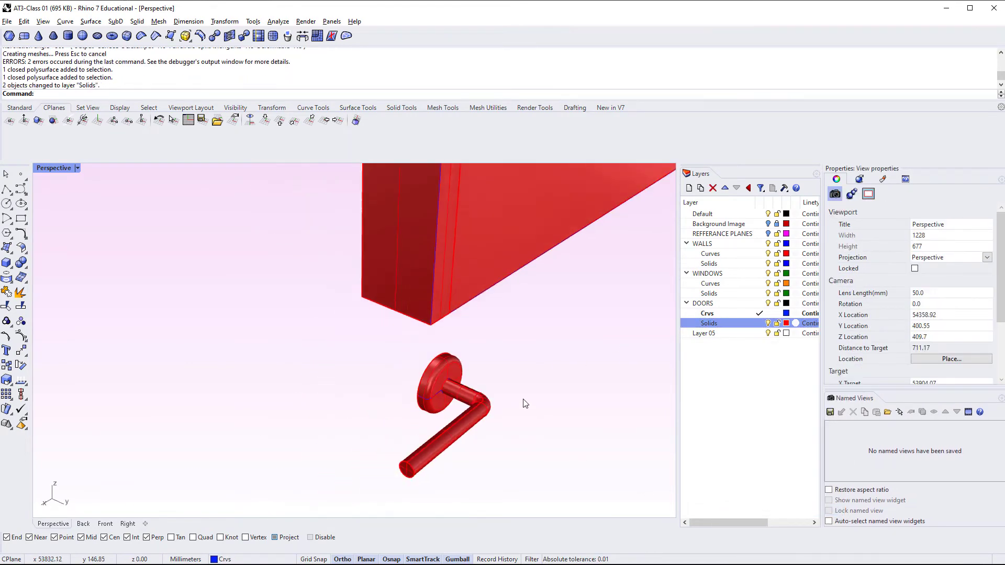
scroll(525, 404, down, 5)
shift+right_drag(524, 403, 282, 482)
scroll(276, 366, down, 5)
scroll(281, 372, down, 5)
right_drag(283, 387, 276, 430)
scroll(241, 388, up, 6)
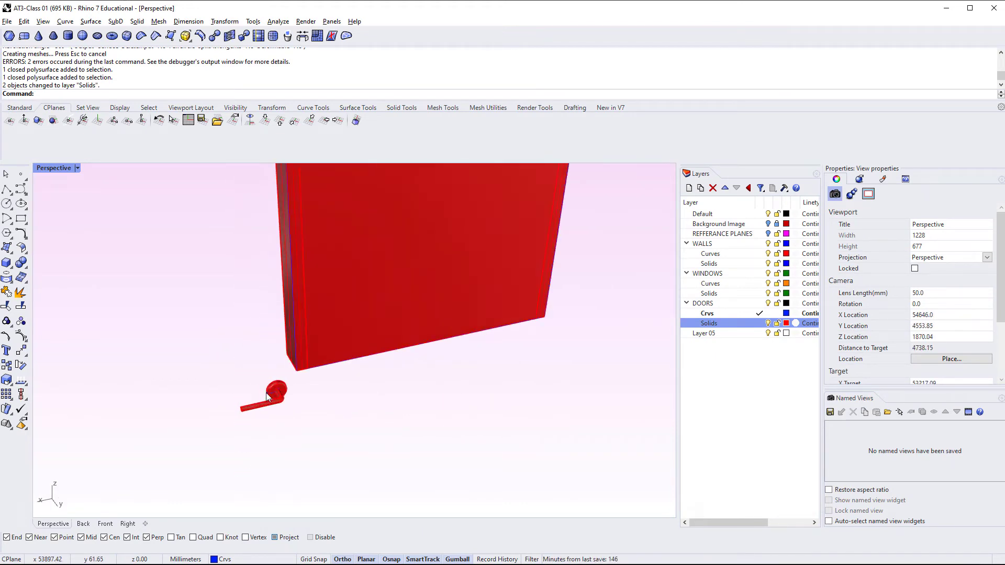
scroll(265, 395, up, 4)
click(294, 394)
shift+click(274, 424)
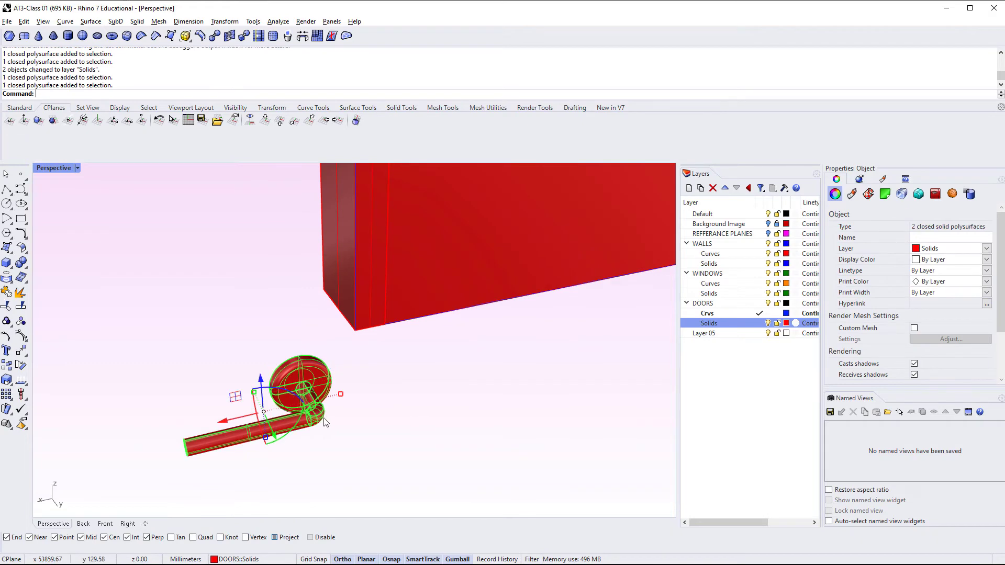
right_drag(324, 422, 338, 370)
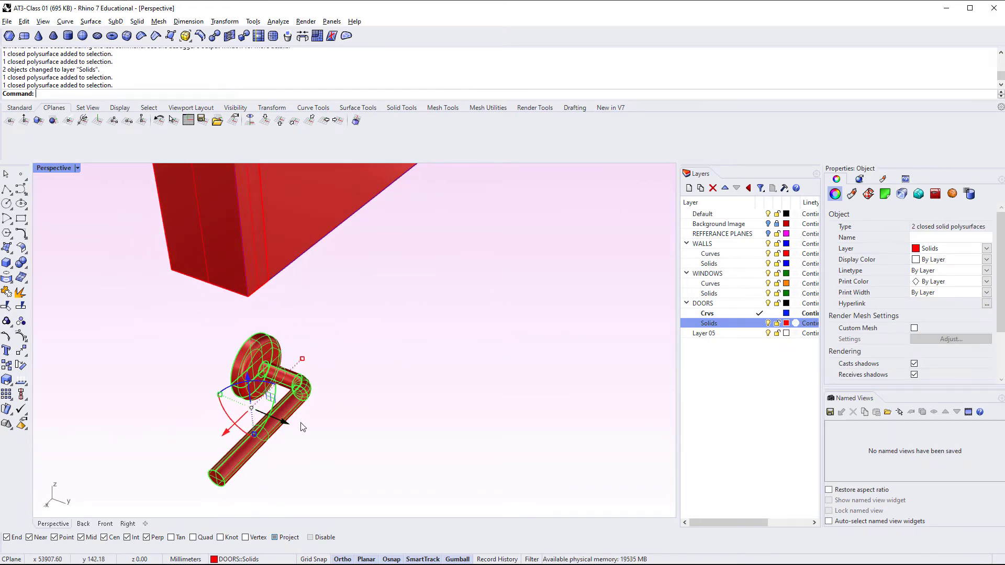
click(563, 352)
Make DOORS the current layer and hide its Crvs sublayer.
double_click(727, 303)
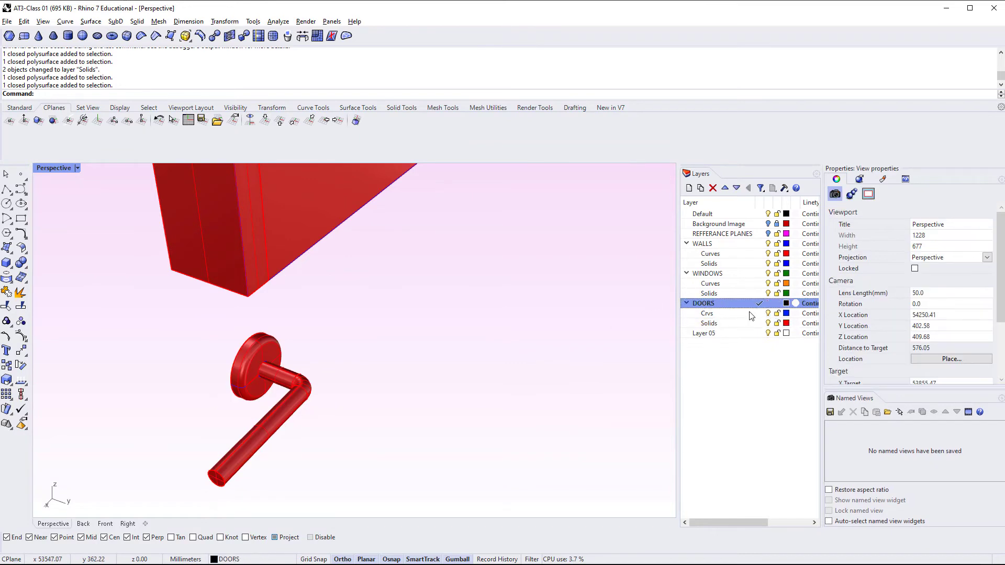
click(765, 314)
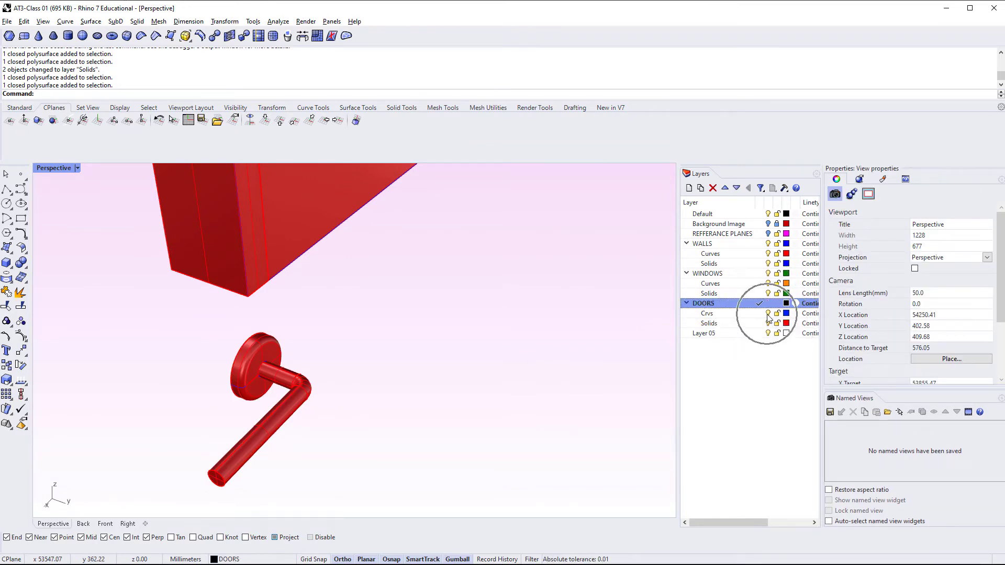
right_click(337, 409)
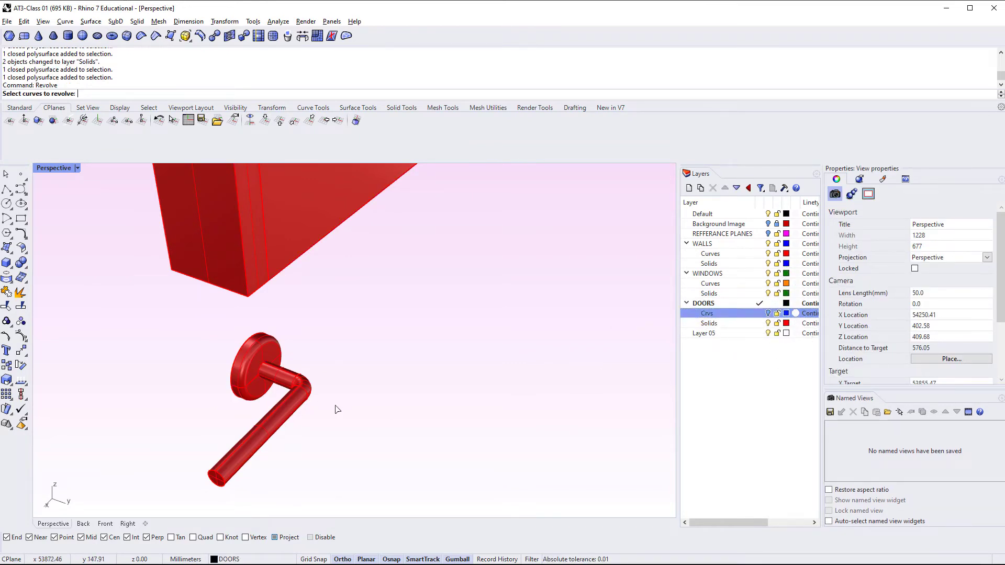
Make the Solids sublayer under DOORS the current layer.
key(ctrl)
double_click(732, 322)
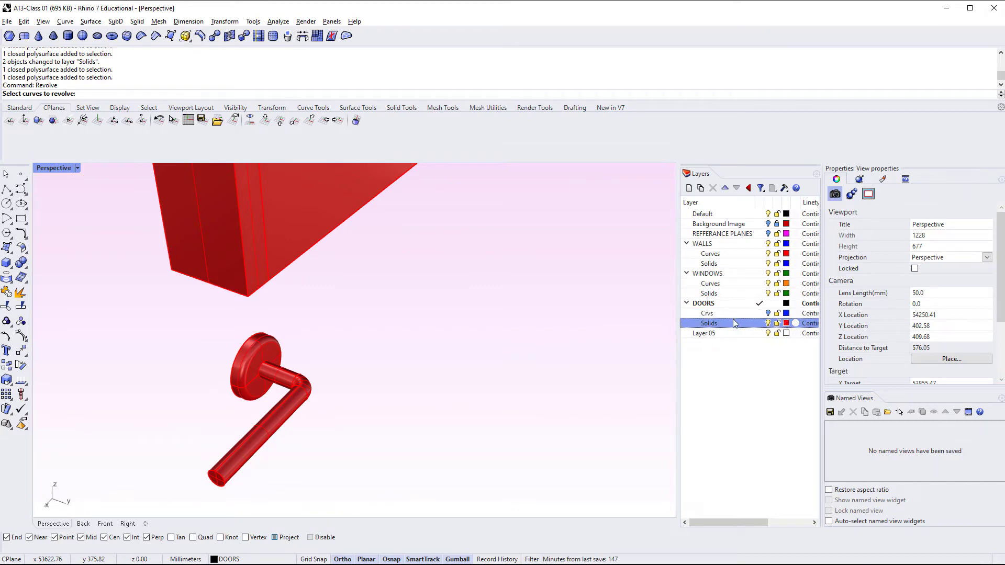
right_drag(366, 335, 274, 392)
drag(349, 382, 258, 286)
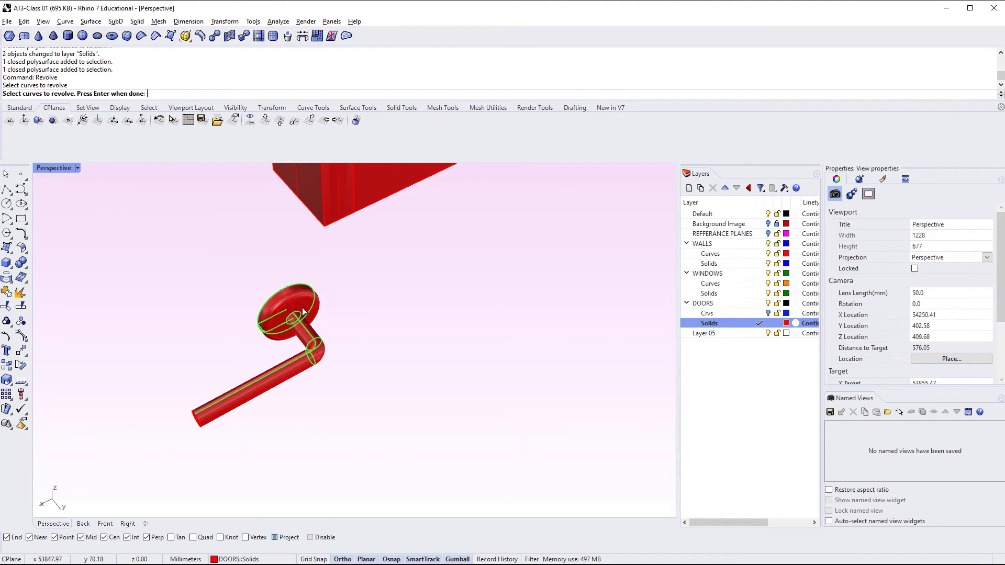
scroll(340, 348, down, 6)
shift+right_drag(340, 348, 328, 381)
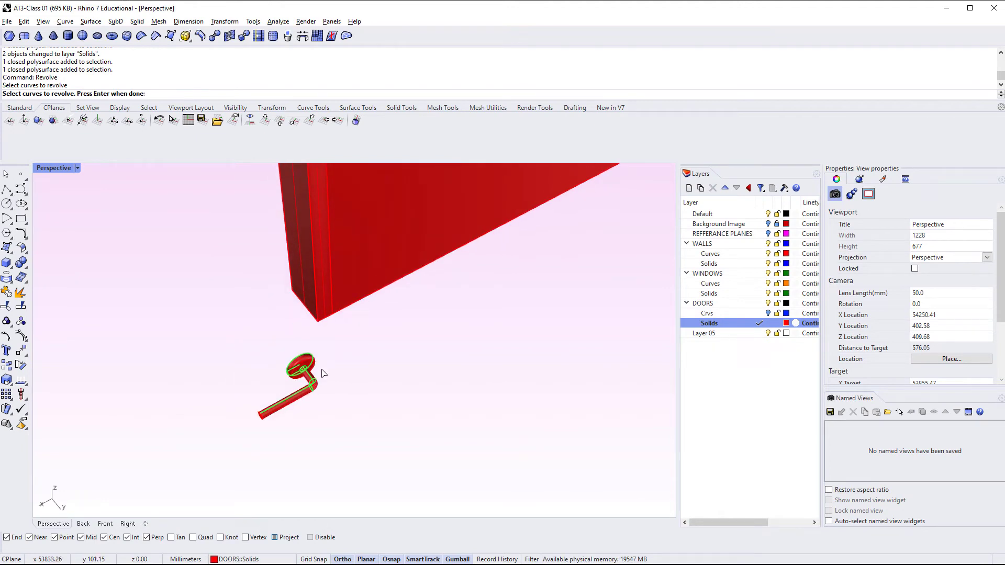
text(block)
key(Return)
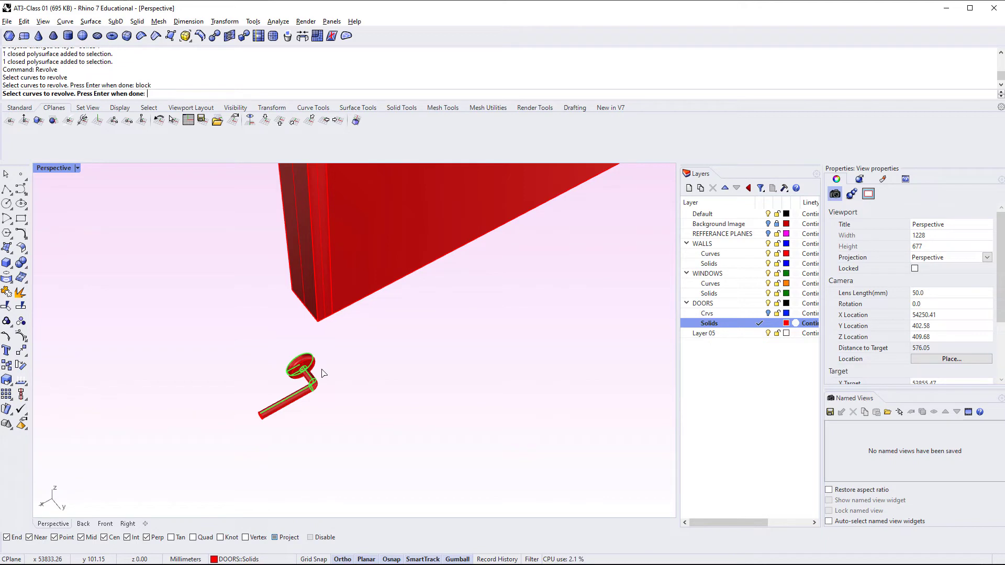
key(Escape)
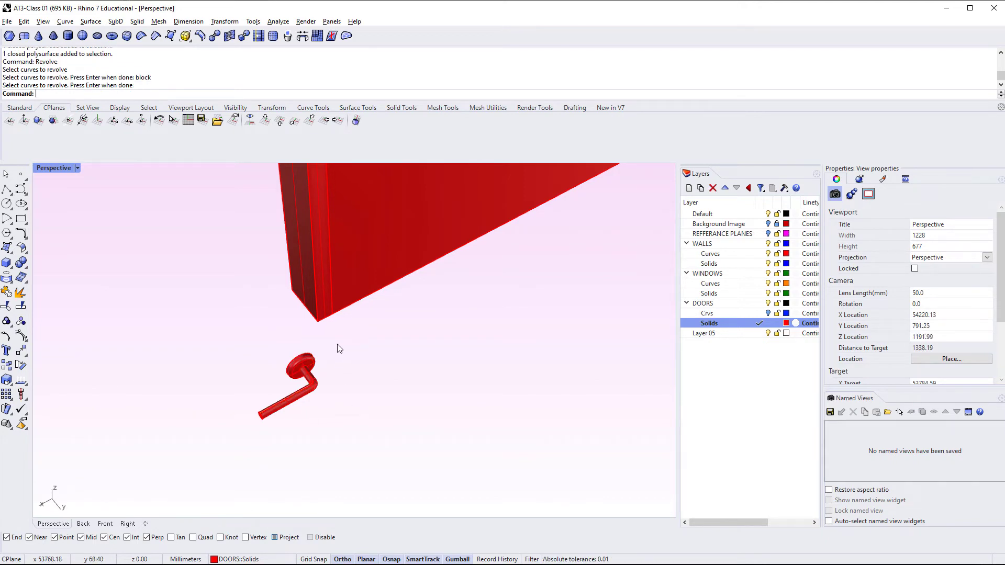
Turn the handle and its base plate into a block named "Door Handle Type A", based at the centre of the plate's back face.
drag(339, 348, 275, 408)
text(Block)
key(Return)
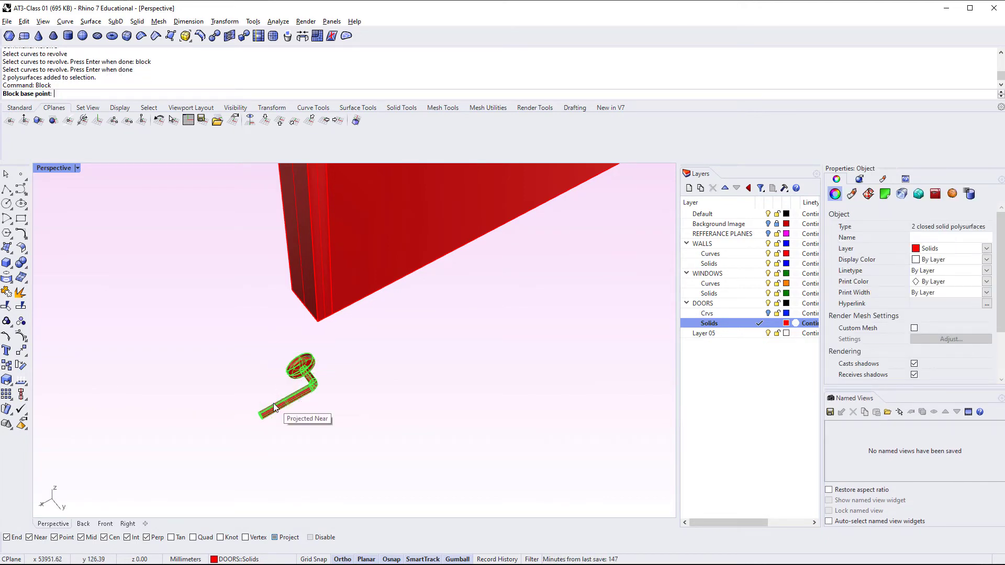
scroll(273, 404, up, 5)
right_drag(292, 383, 486, 347)
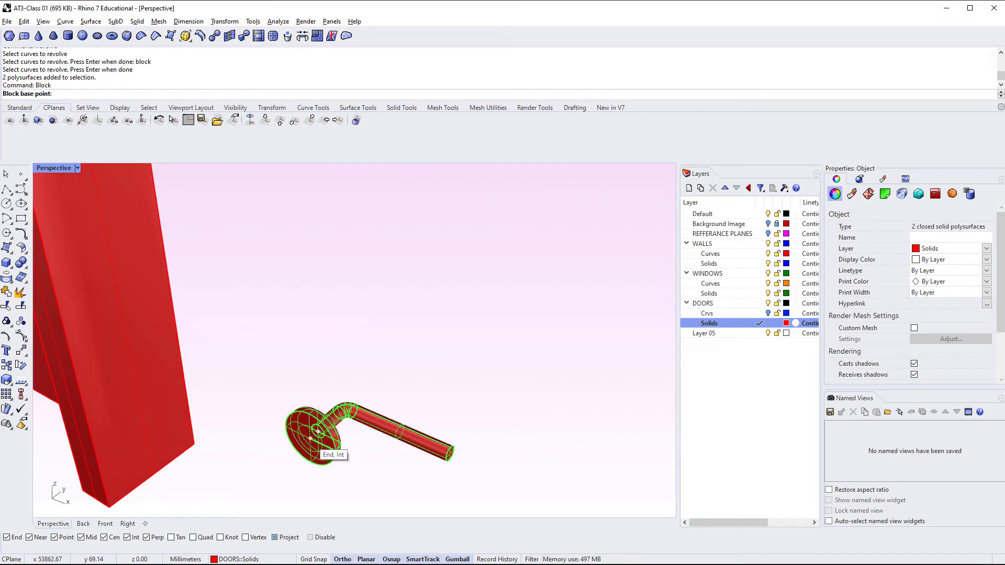
click(309, 438)
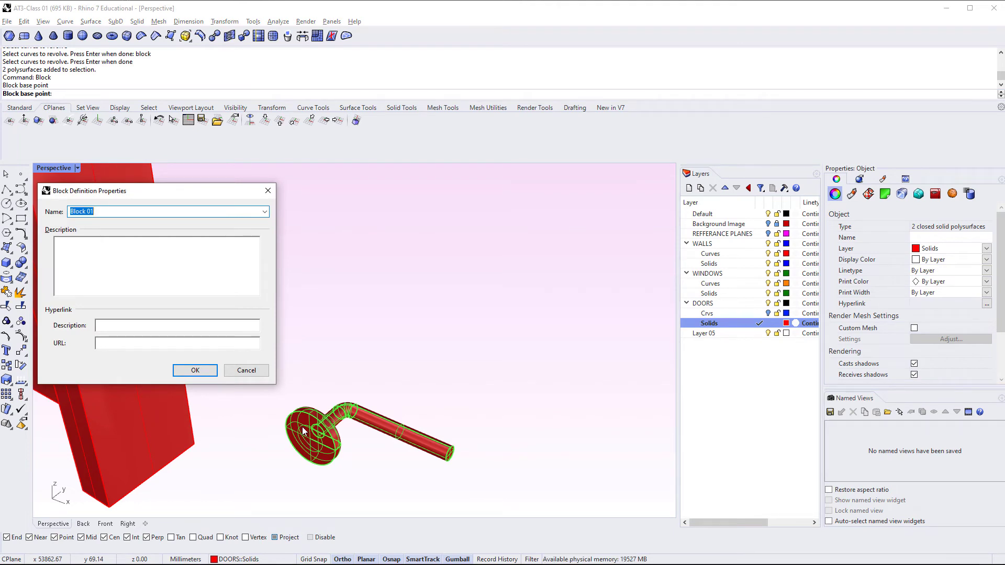
text(Door )
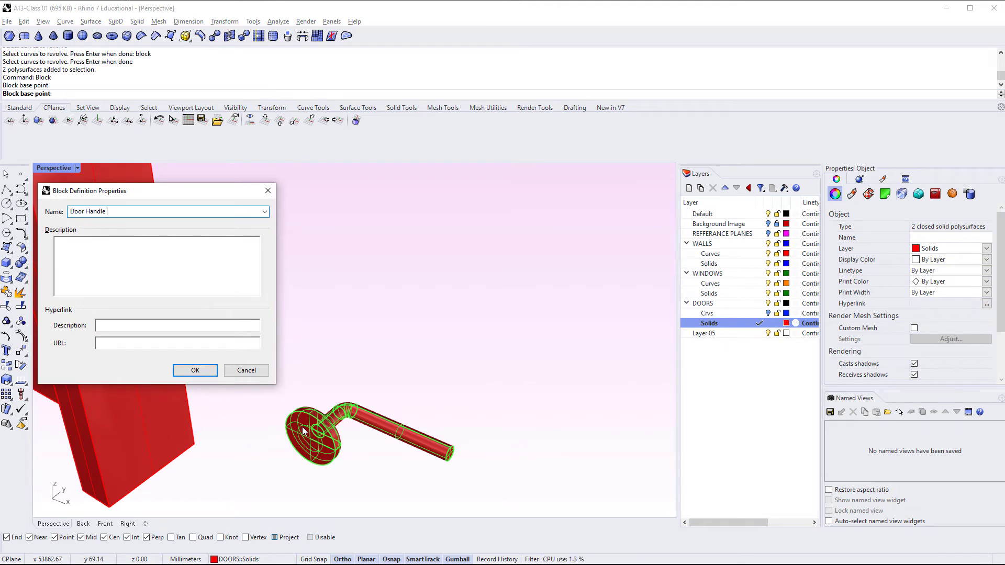
text(Handle Type A)
key(Return)
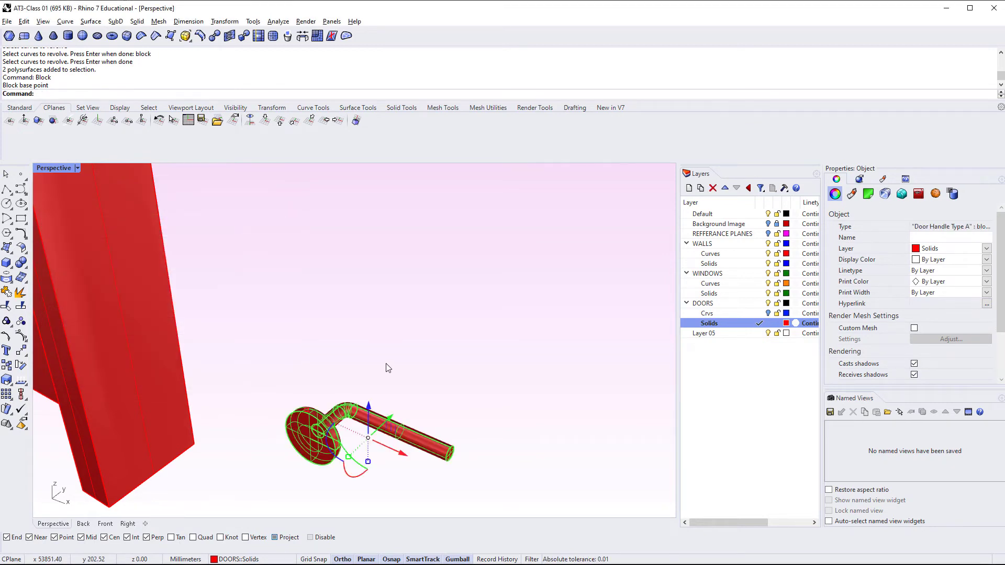
right_drag(345, 419, 392, 402)
click(400, 414)
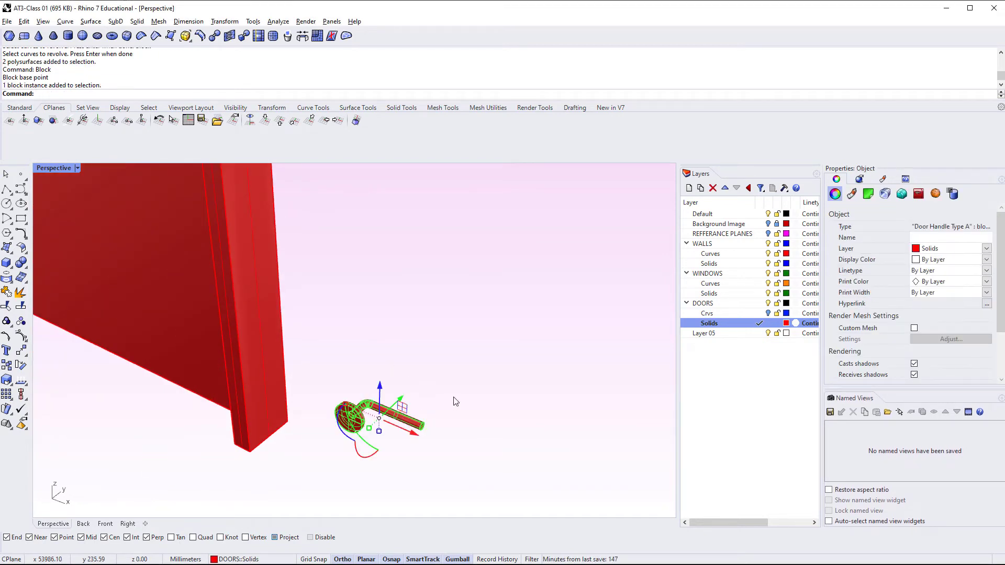
click(455, 401)
Switch to the Top view and set its display mode to Wireframe.
text(Top View)
scroll(455, 401, down, 8)
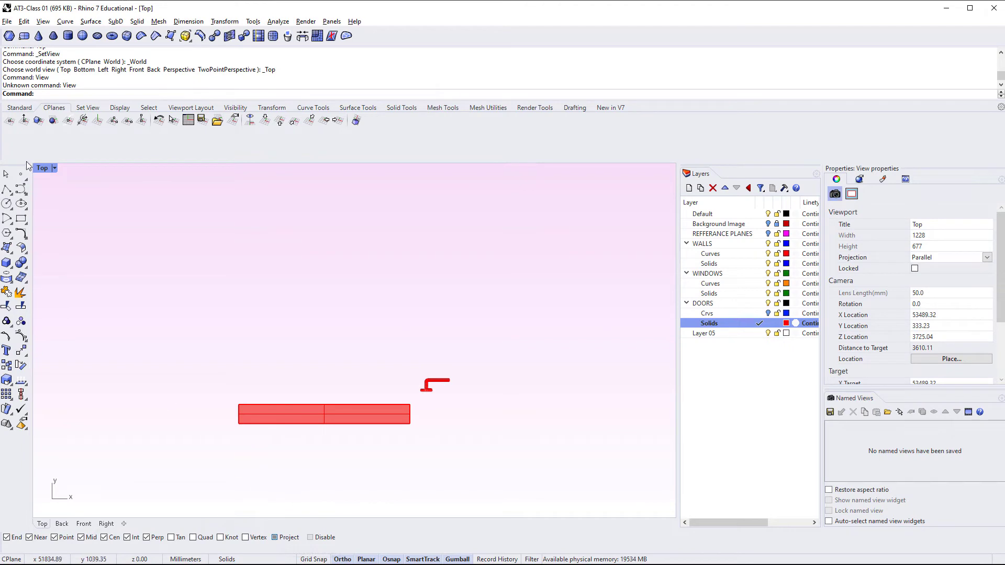
click(54, 168)
click(68, 207)
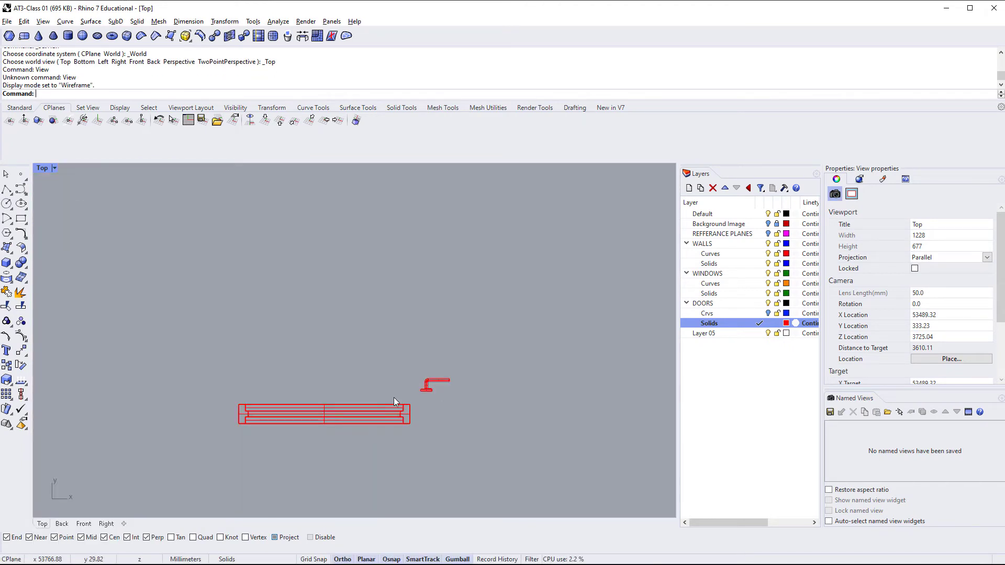
Move the handle block by its base plate's back centre onto the door leaf's outer corner beside the frame's left jamb.
click(517, 354)
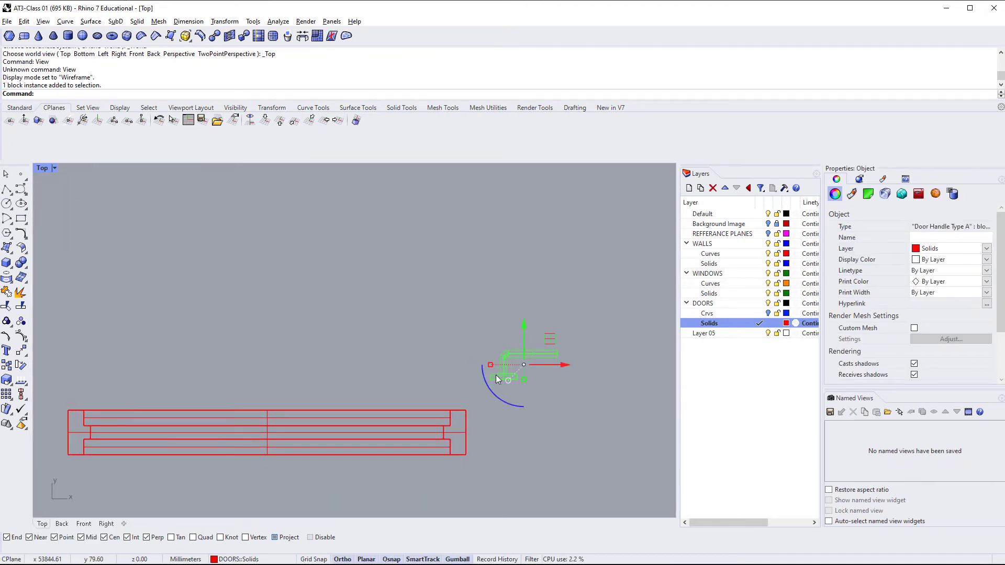
text(M)
key(Return)
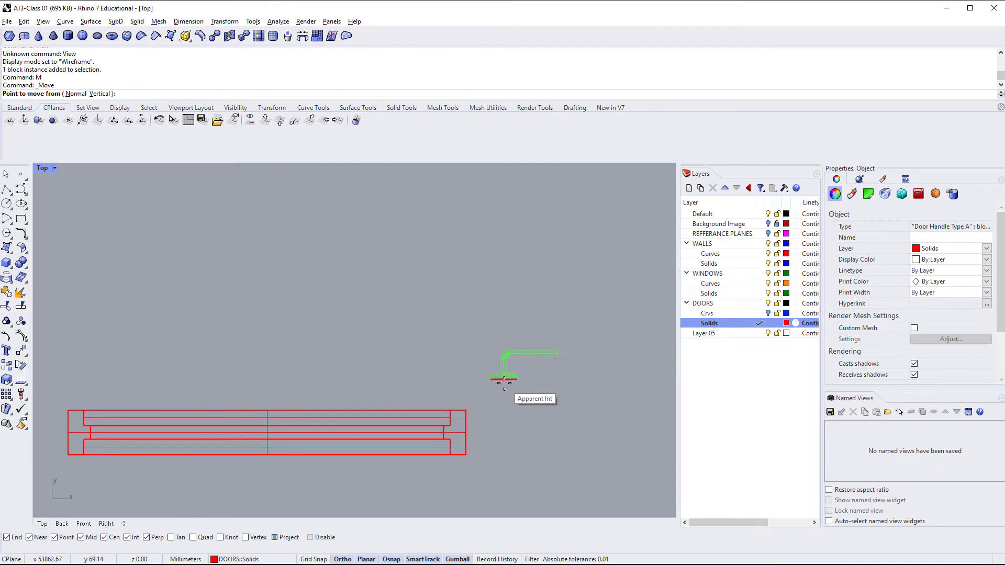
click(504, 378)
scroll(102, 388, up, 3)
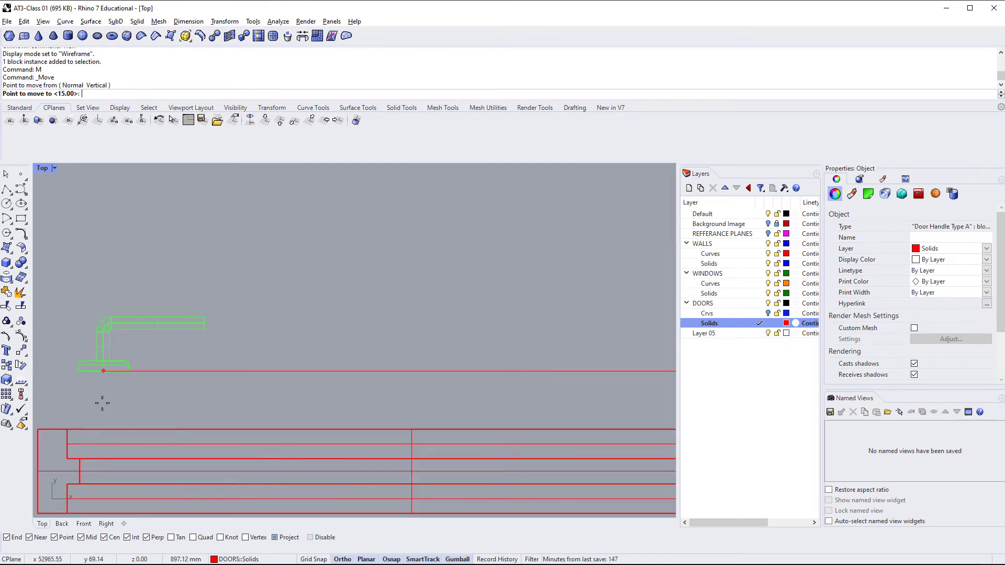
click(67, 430)
Select the door leaf to check its extent, and slide the handle about 27 mm along X away from the jamb.
right_drag(103, 466, 125, 424)
click(167, 387)
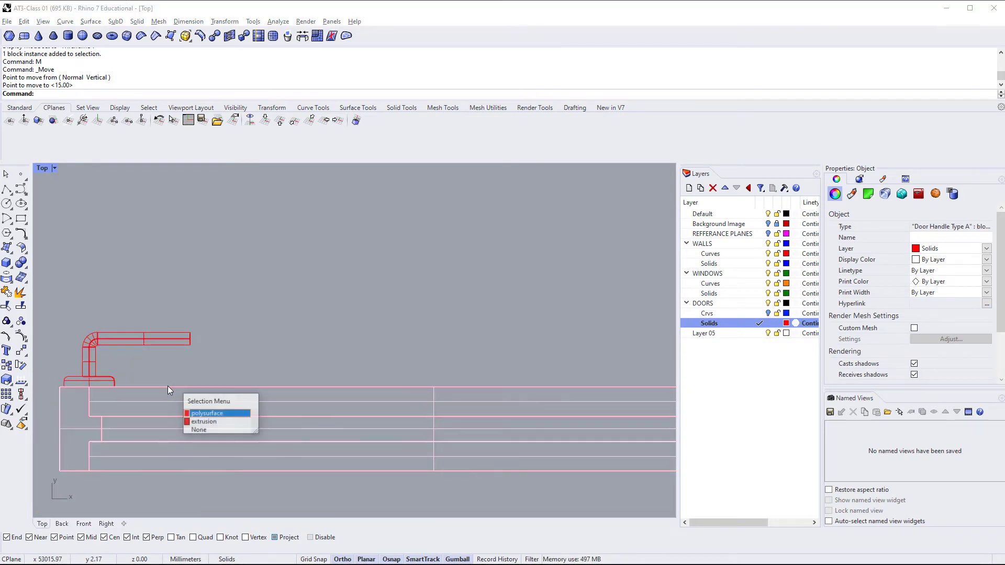
click(201, 414)
scroll(112, 409, down, 5)
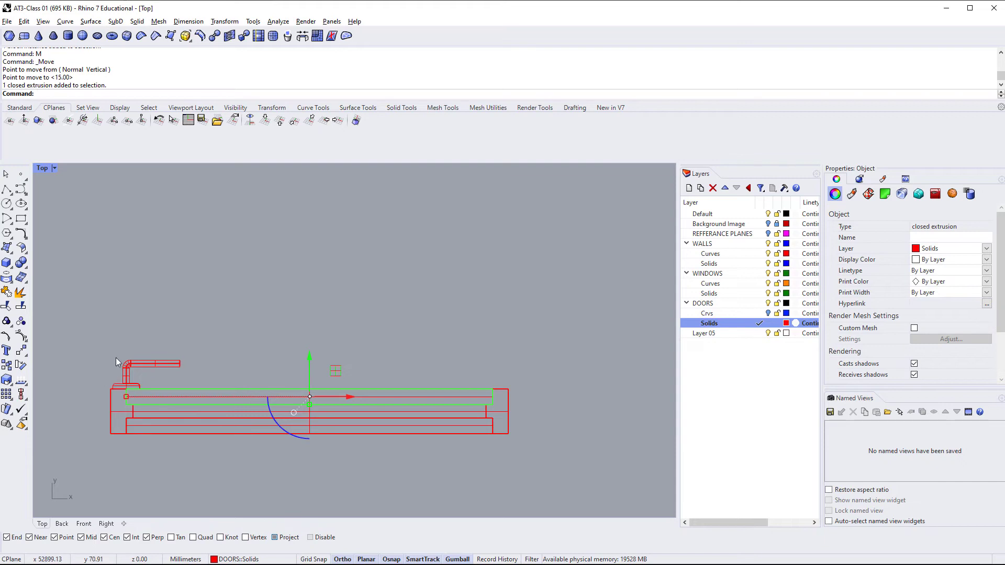
click(125, 367)
drag(178, 375, 201, 379)
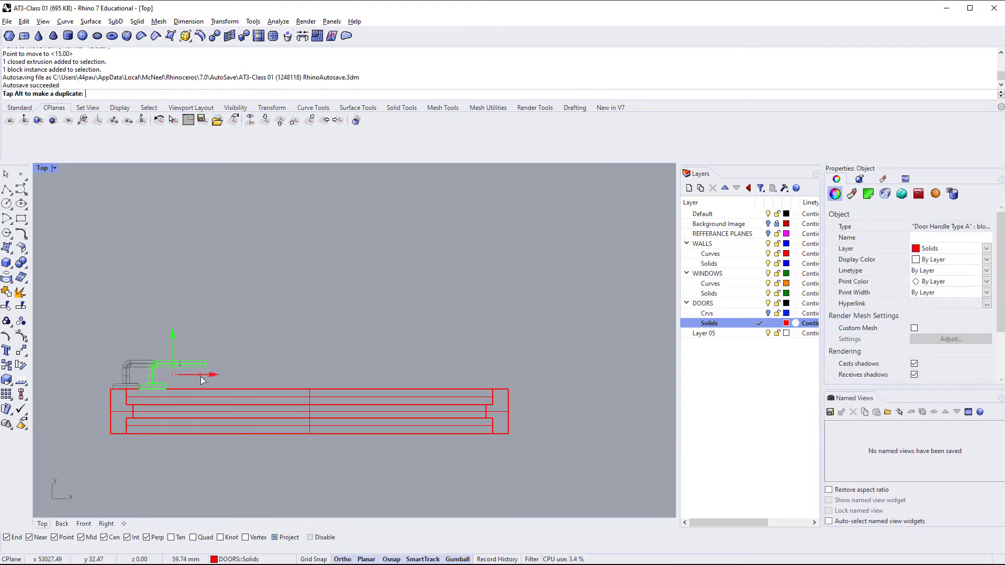
key(ctrl+x)
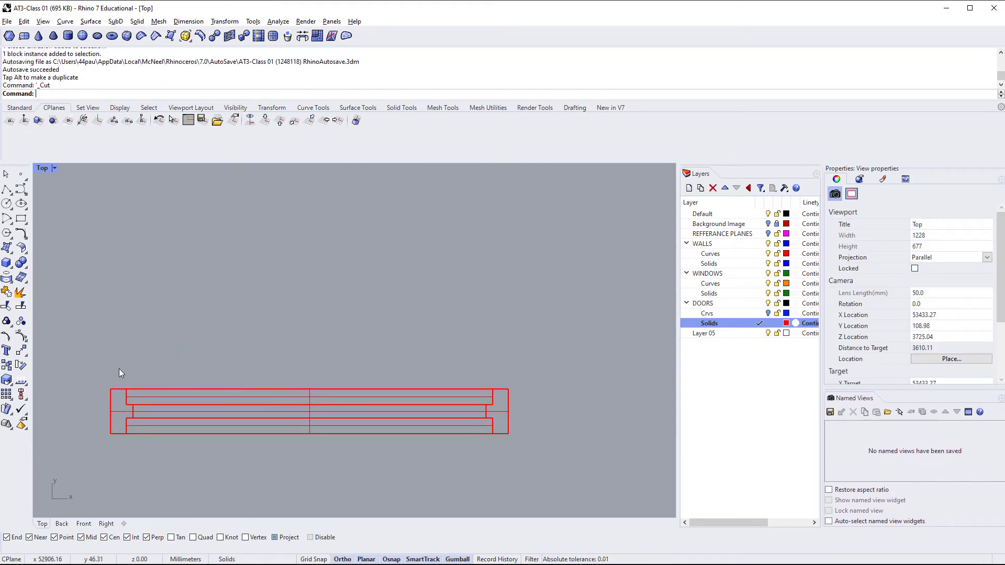
key(ctrl+z)
Move the handle block so its base plate's left edge aligns with the door leaf's outer corner.
click(118, 378)
scroll(124, 384, up, 4)
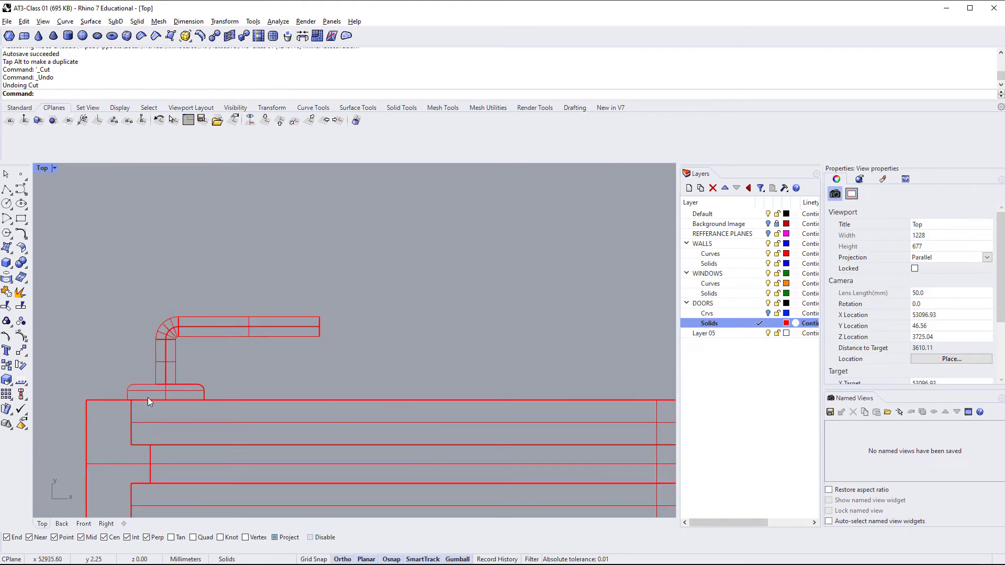
click(161, 385)
text(M)
key(Return)
scroll(128, 398, up, 2)
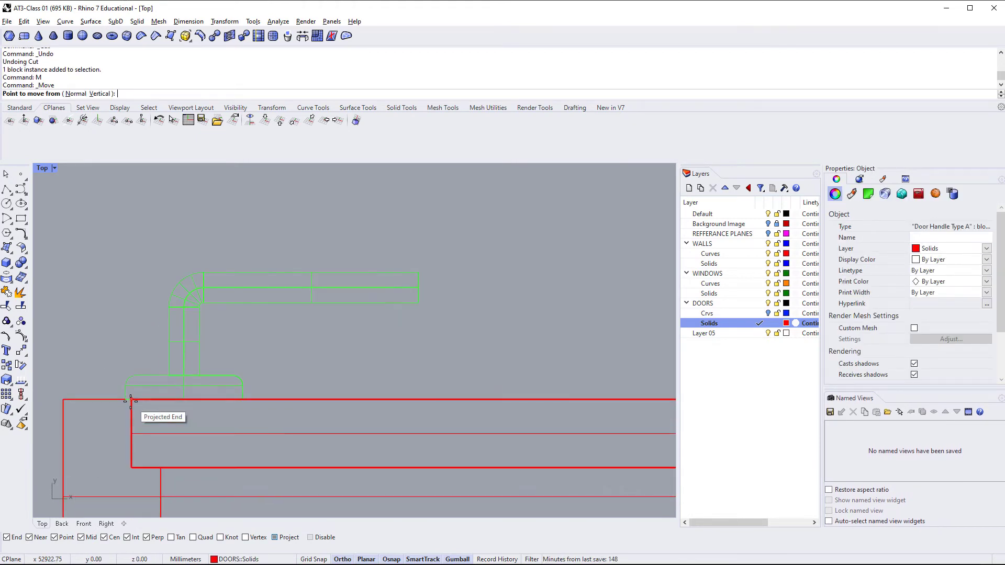
click(125, 397)
click(131, 399)
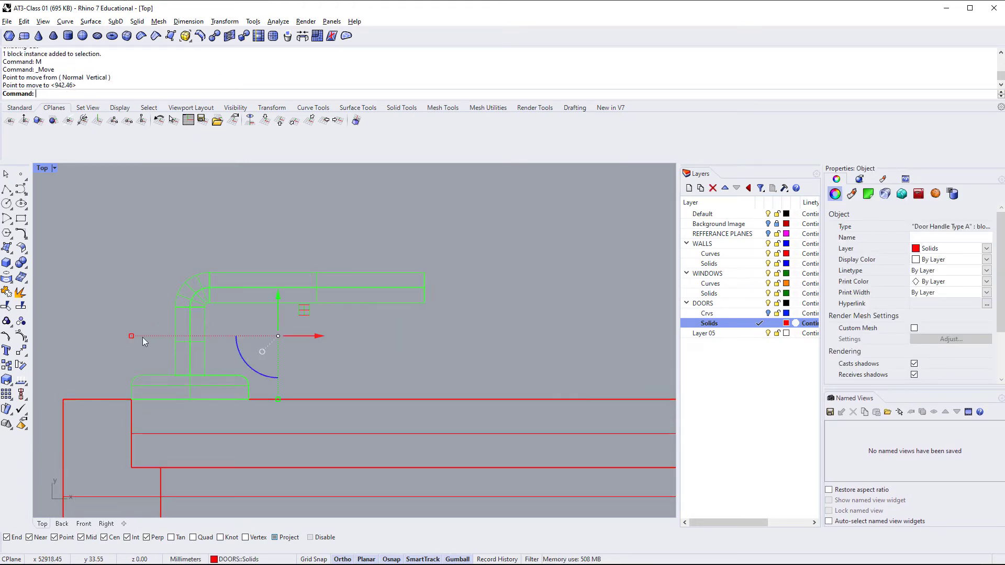
Move the handle block back so the centre of its base plate sits on the door leaf's outer corner.
text(M)
key(Return)
click(189, 399)
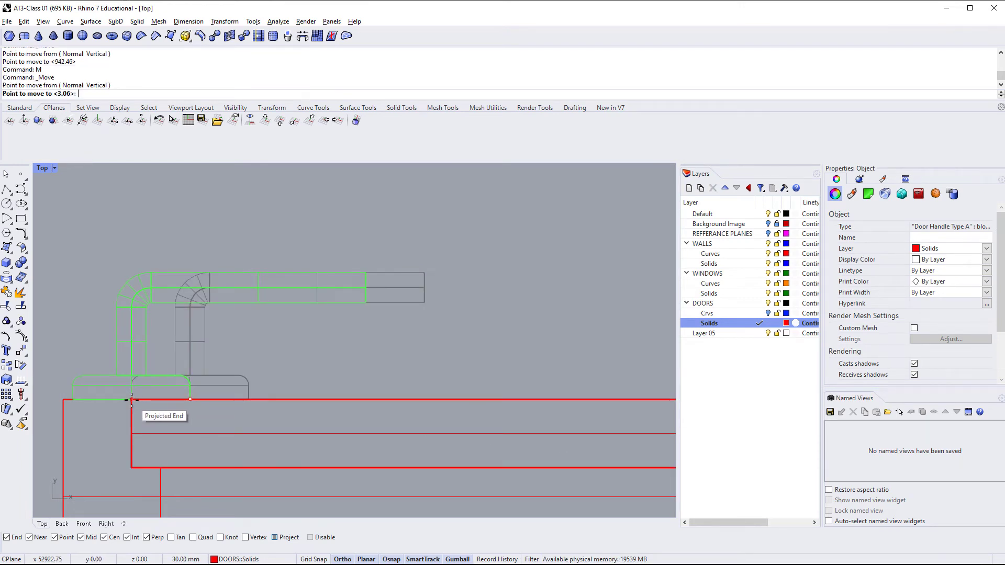
click(132, 401)
scroll(141, 321, down, 3)
Shift the handle block -50 mm and then 100 mm along X so its base plate sits inward from the leaf's edge.
click(223, 328)
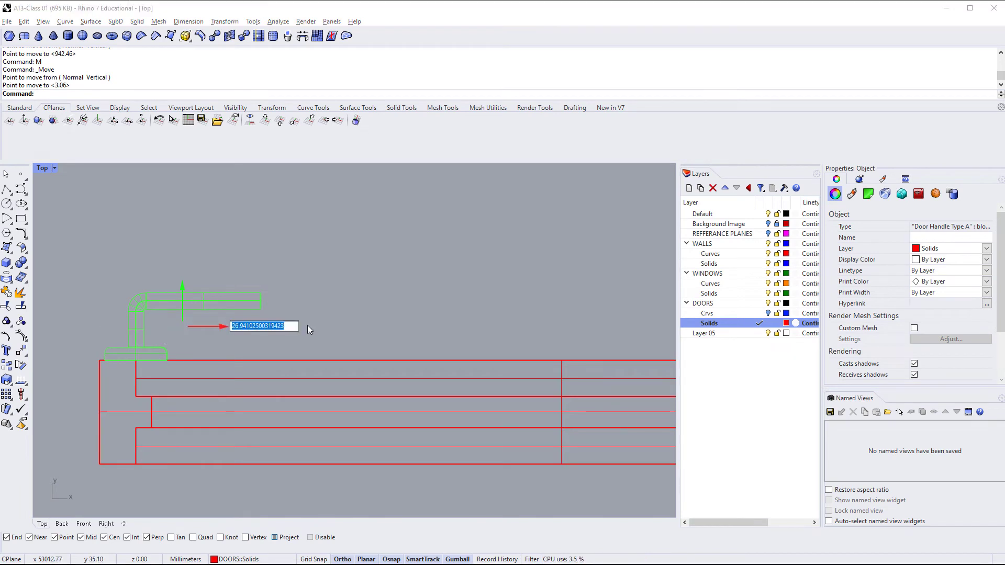
text(-50)
key(Return)
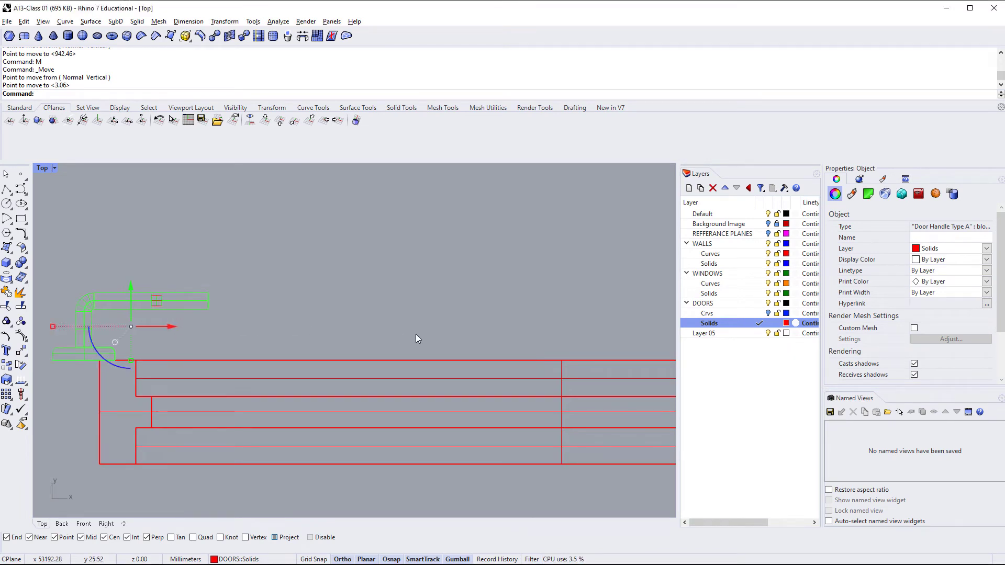
click(162, 328)
text(10)
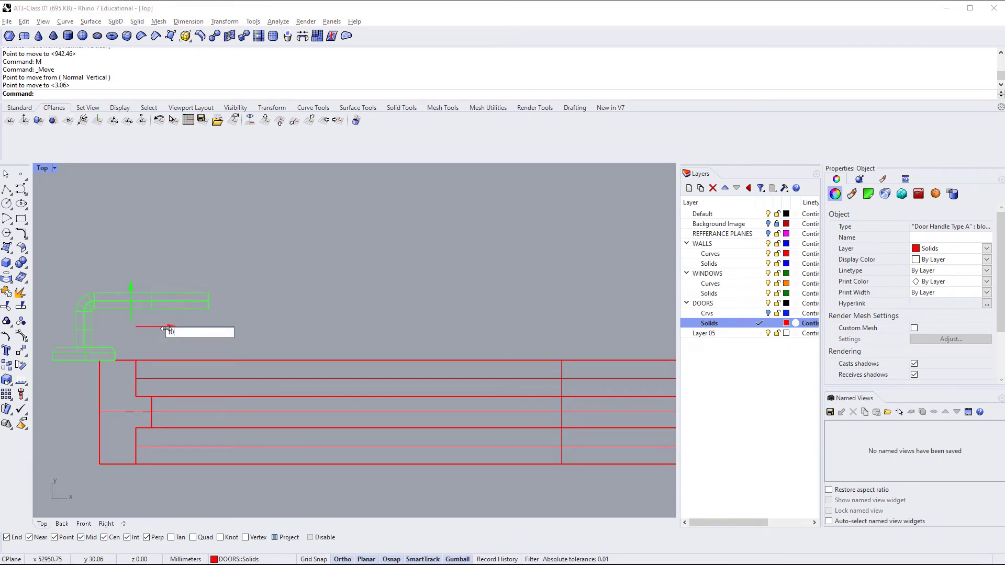
text(0)
key(Return)
key(Escape)
scroll(275, 228, down, 4)
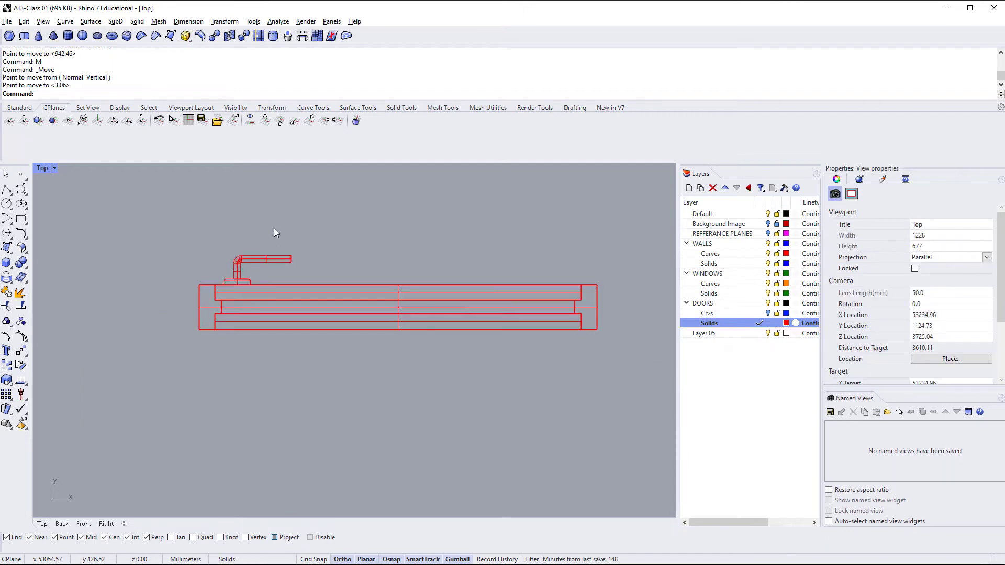
Move the handle block slightly farther along X, away from the door leaf's edge.
scroll(221, 273, up, 4)
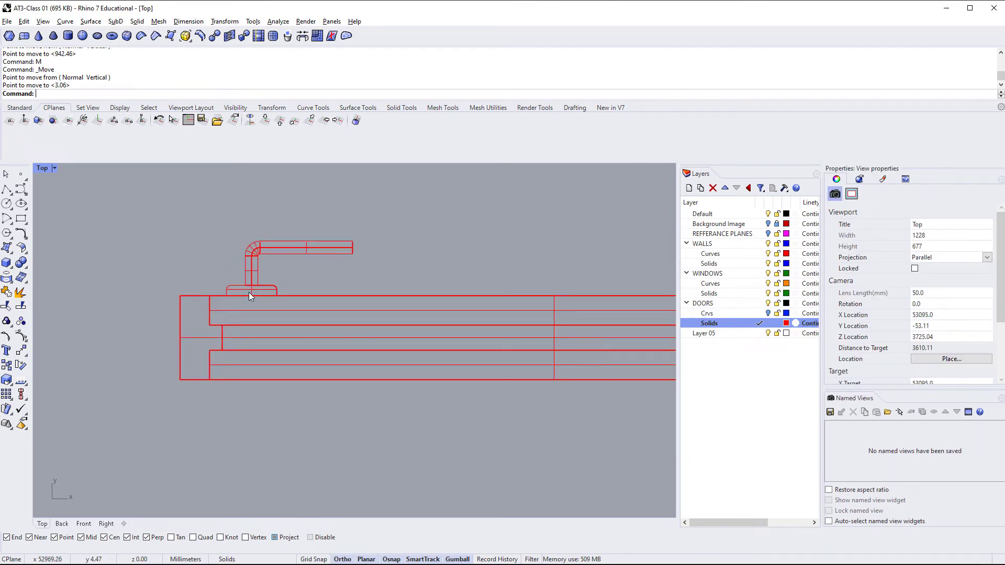
click(260, 264)
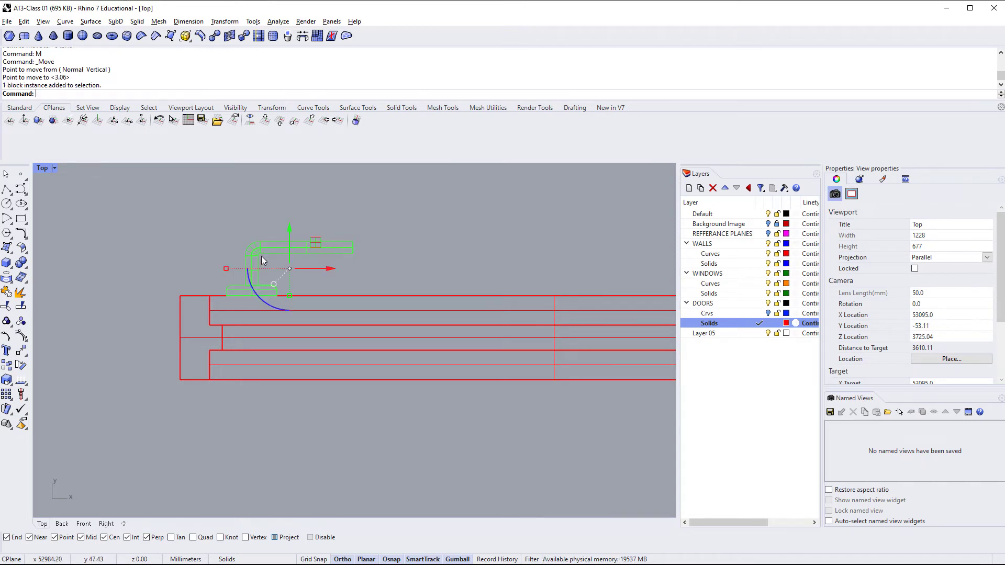
click(330, 269)
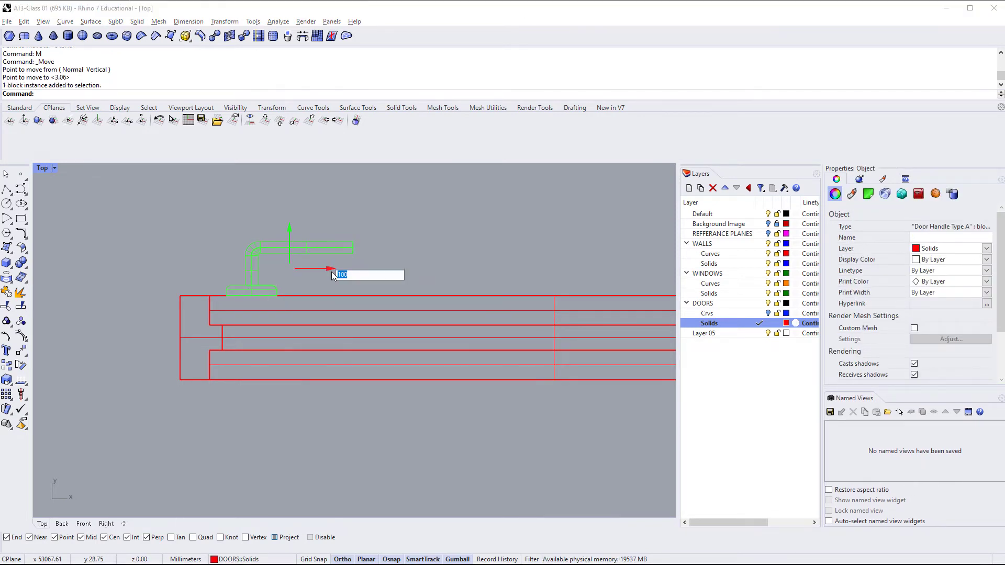
key(Return)
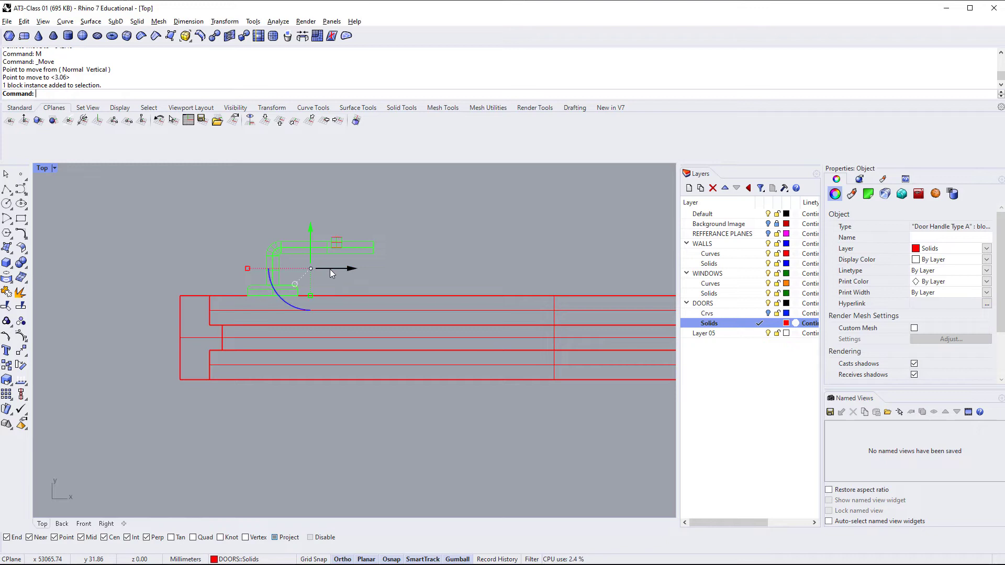
click(175, 209)
scroll(263, 260, down, 5)
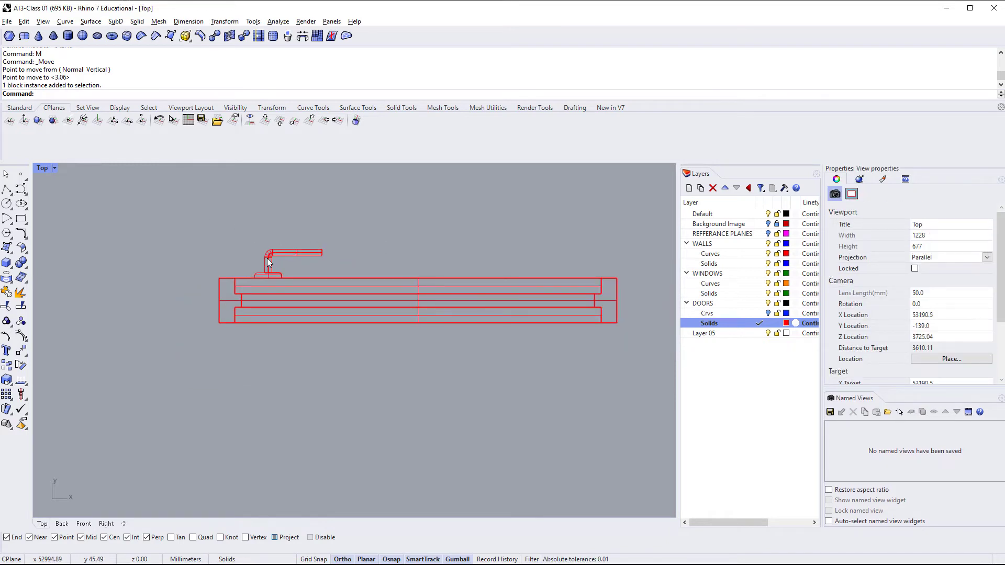
Move the handle block by its base plate's centre onto the door leaf's corner beside the frame.
key(F4)
right_drag(459, 361, 527, 413)
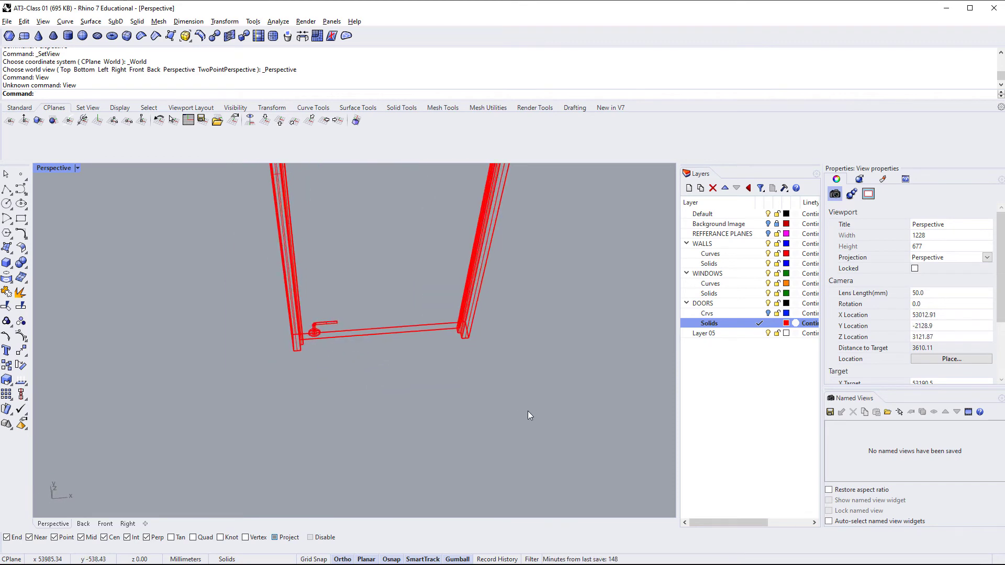
key(F1)
scroll(322, 303, up, 10)
click(311, 310)
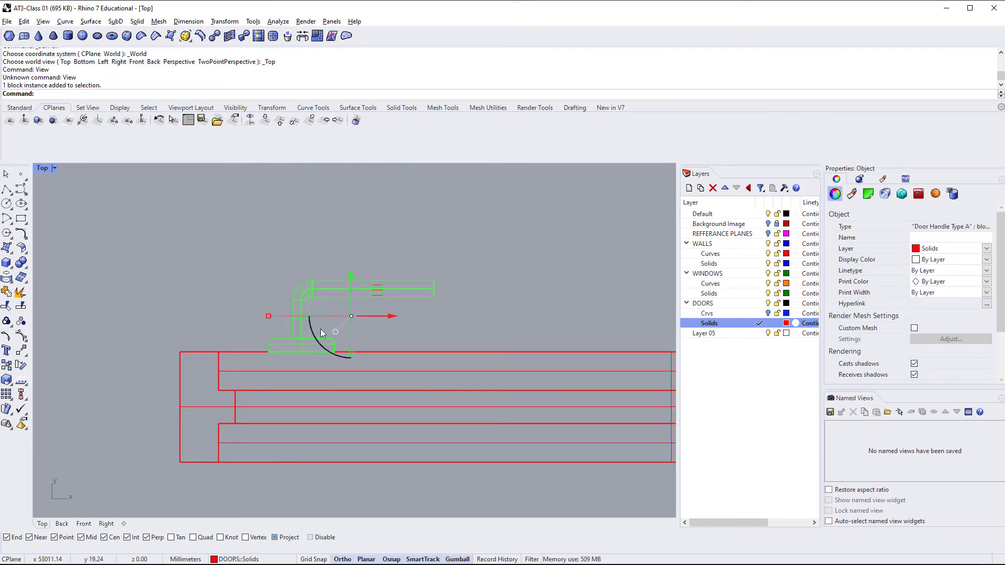
click(385, 316)
key(Escape)
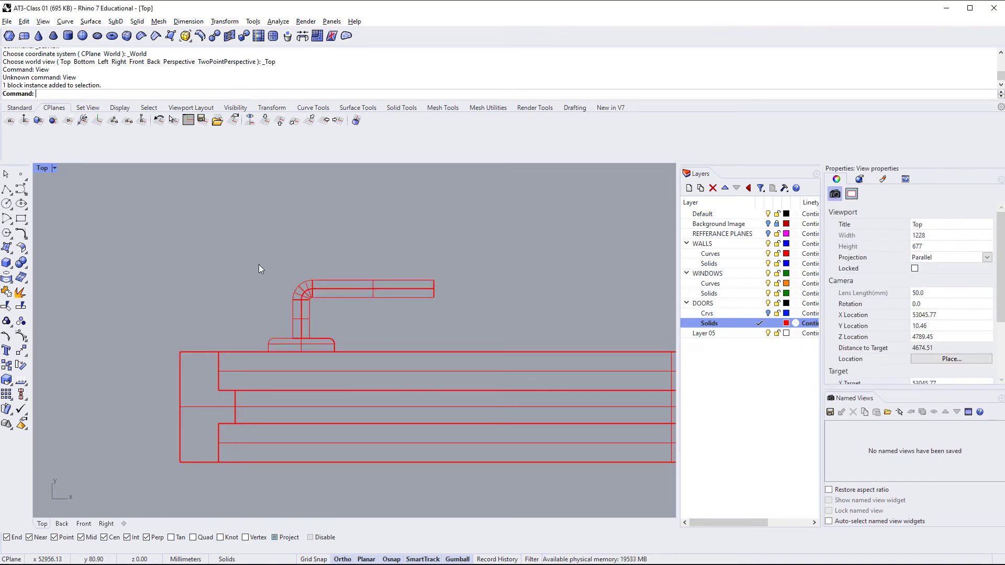
click(311, 302)
text(M)
key(Return)
click(296, 349)
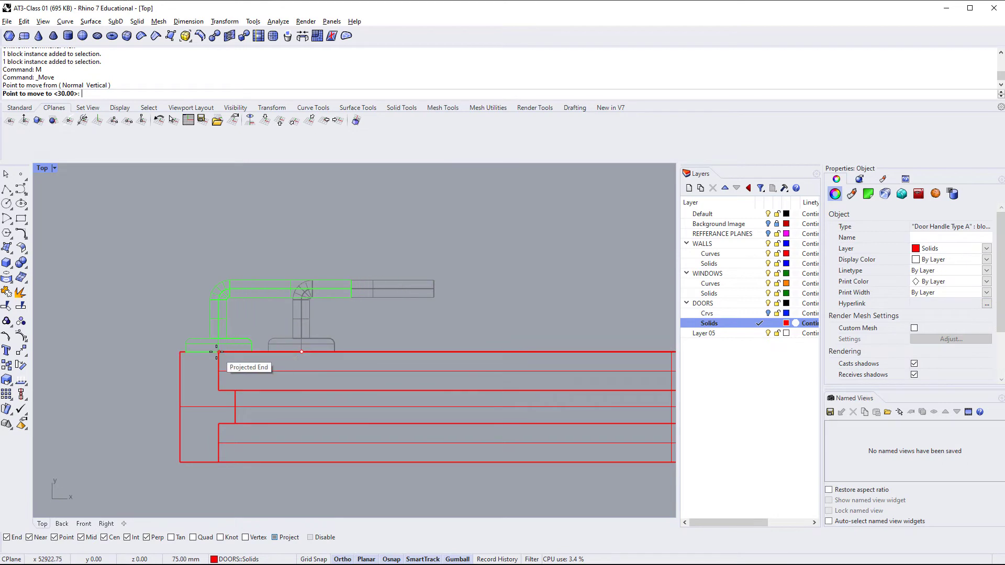
click(224, 342)
key(Escape)
Move the handle block 60 mm along X from the leaf's corner, inward along its face.
click(276, 352)
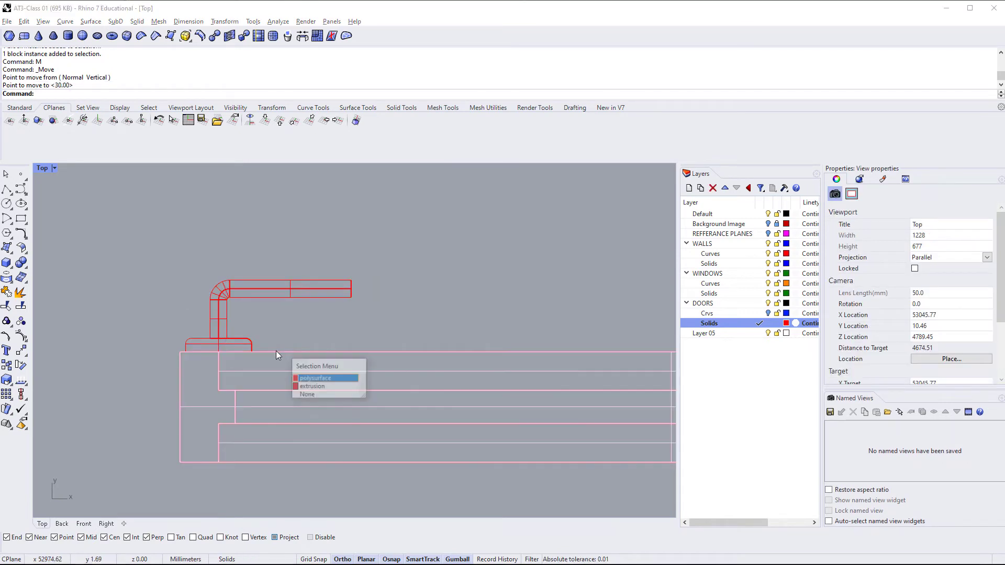
click(227, 317)
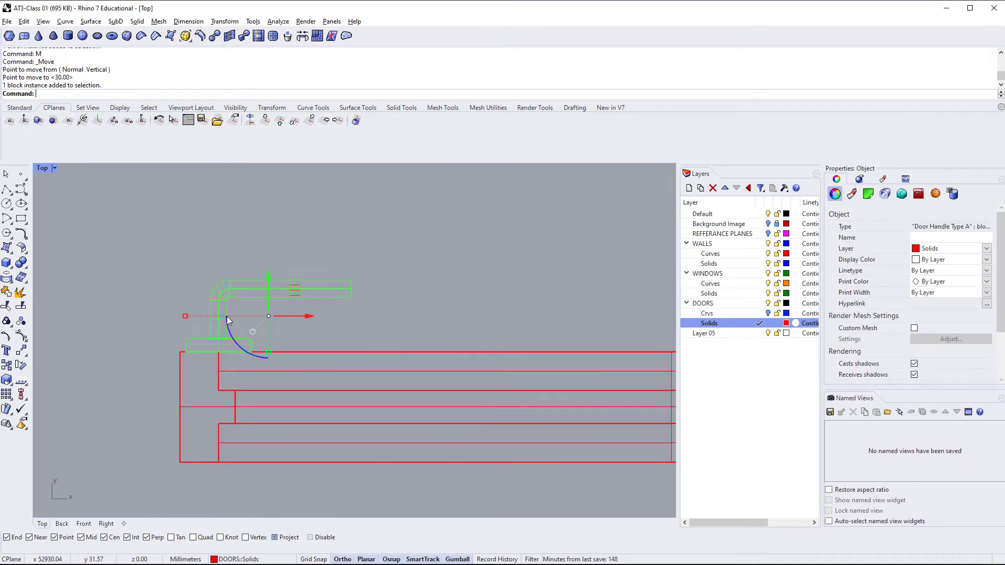
text(m)
key(Return)
click(219, 352)
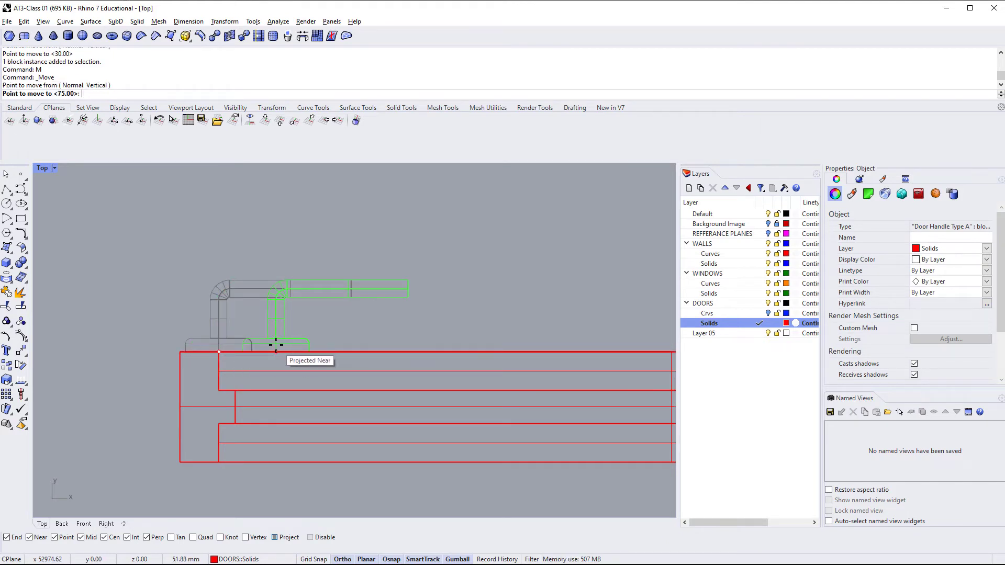
text(60)
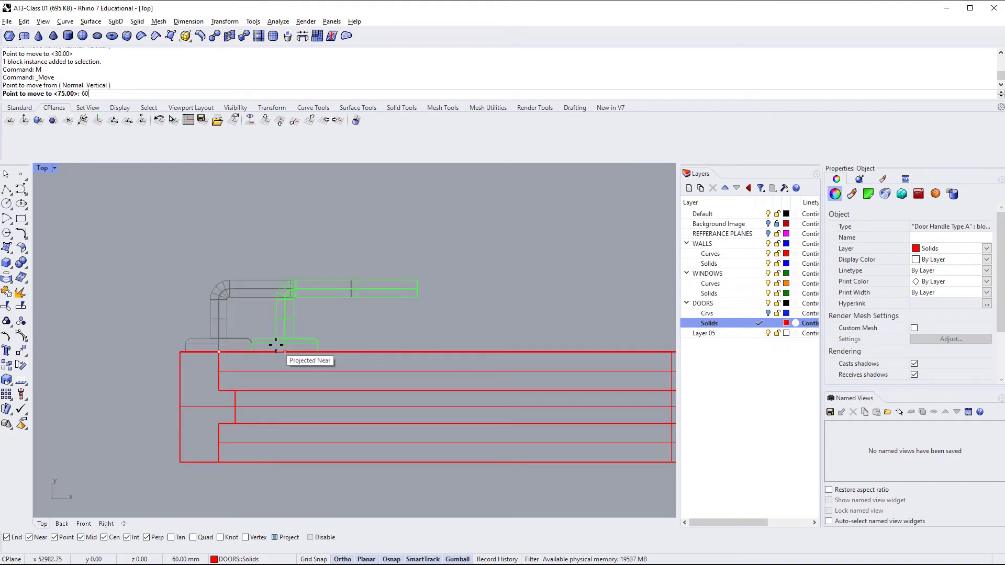
key(Return)
click(276, 345)
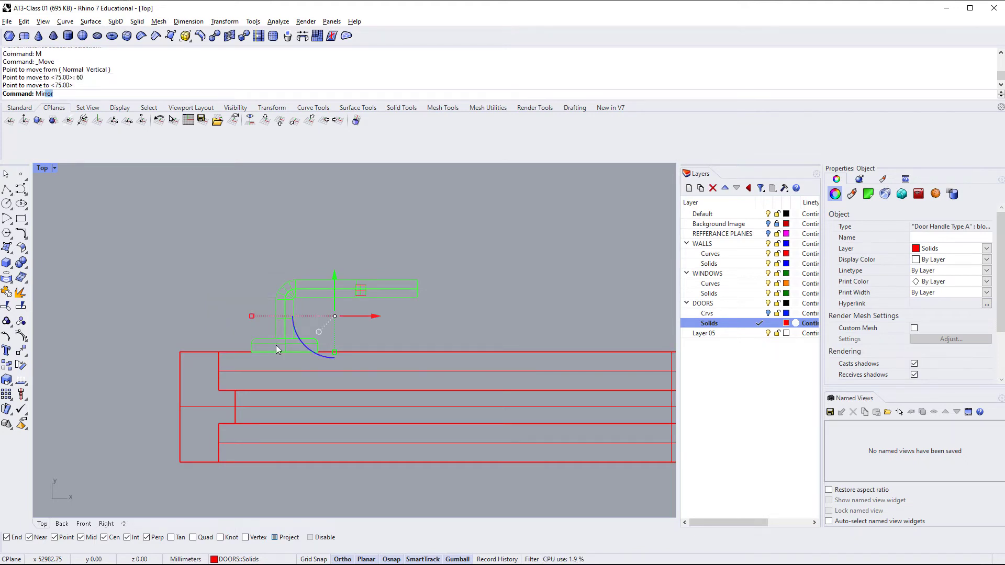
key(Escape)
key(Escape)
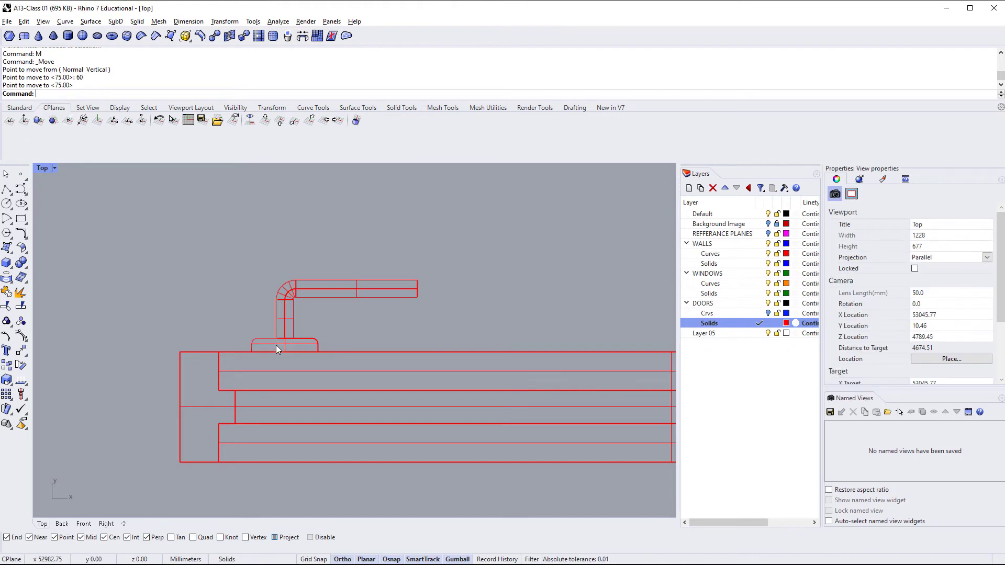
Raise the handle block 1000 mm vertically from the bottom of the door in the side view.
key(ctrl+F2)
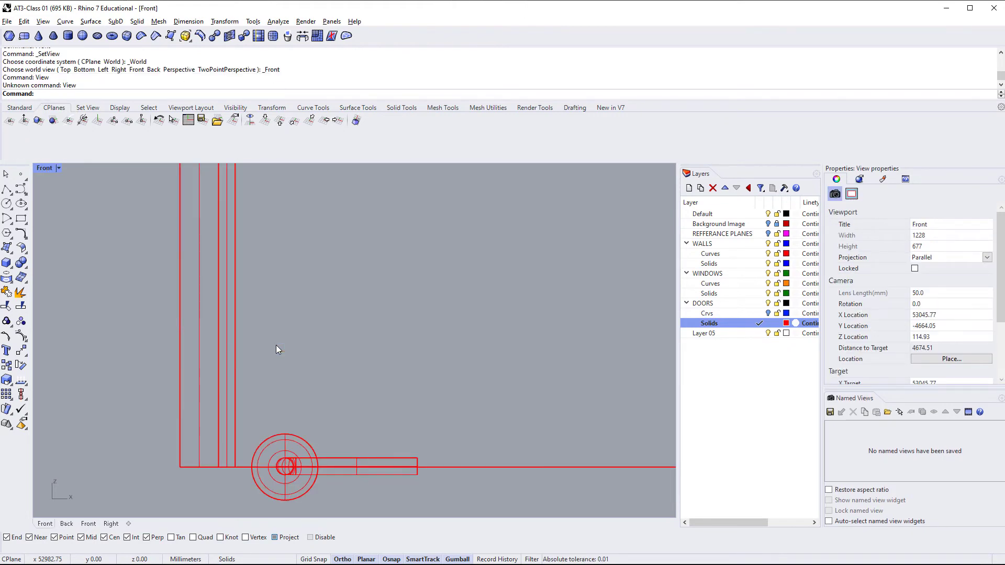
key(ctrl+F3)
key(ctrl+F2)
key(ctrl+F3)
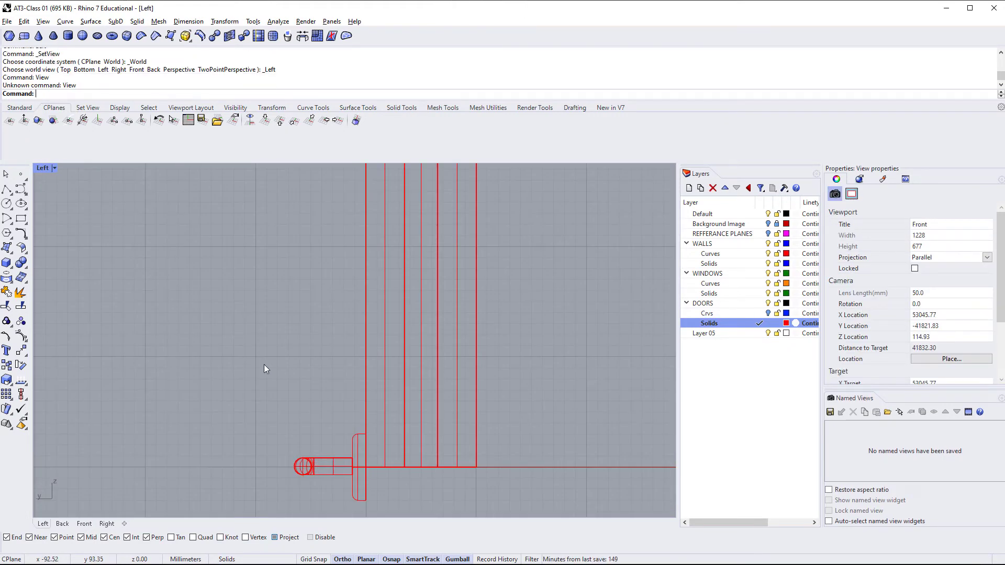
key(ctrl+F4)
key(ctrl+F3)
scroll(314, 398, down, 6)
scroll(324, 399, up, 2)
click(330, 407)
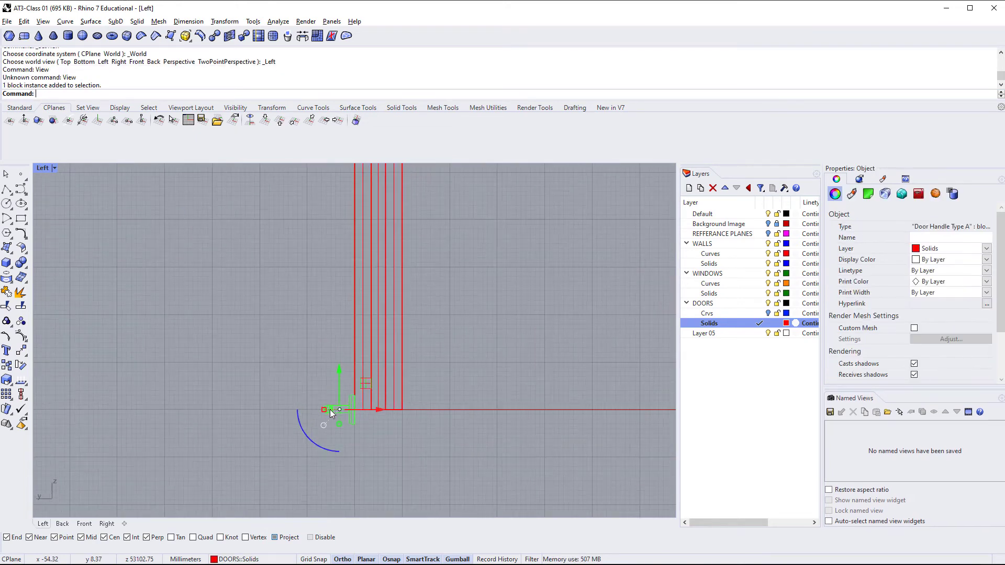
click(334, 365)
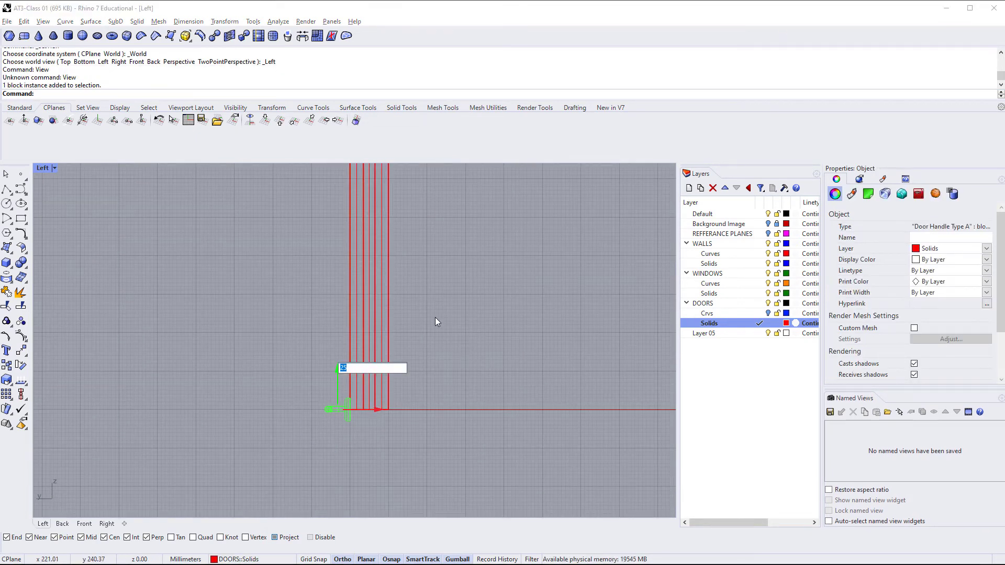
text(1000)
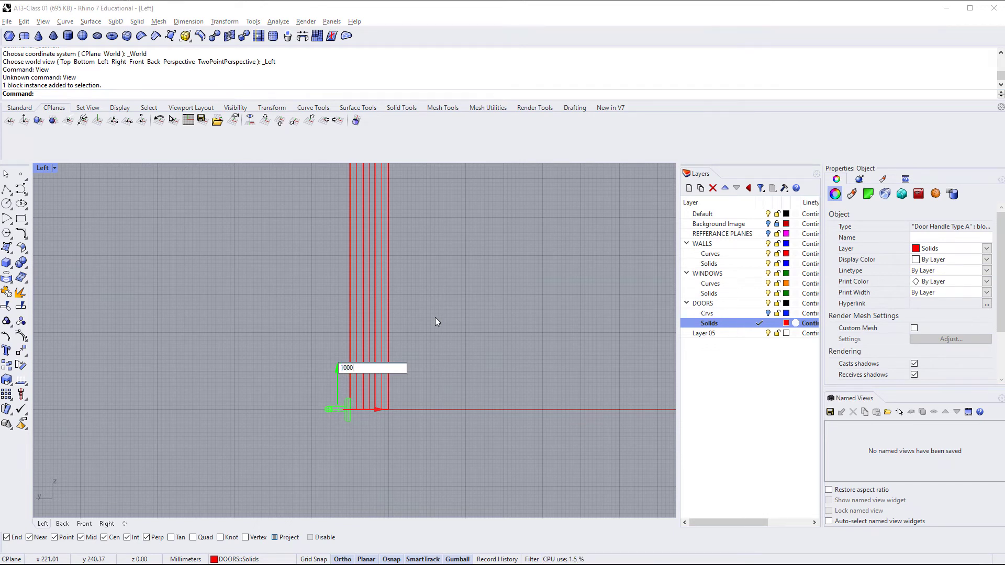
key(Return)
scroll(435, 317, down, 6)
right_drag(435, 317, 374, 452)
scroll(332, 299, up, 8)
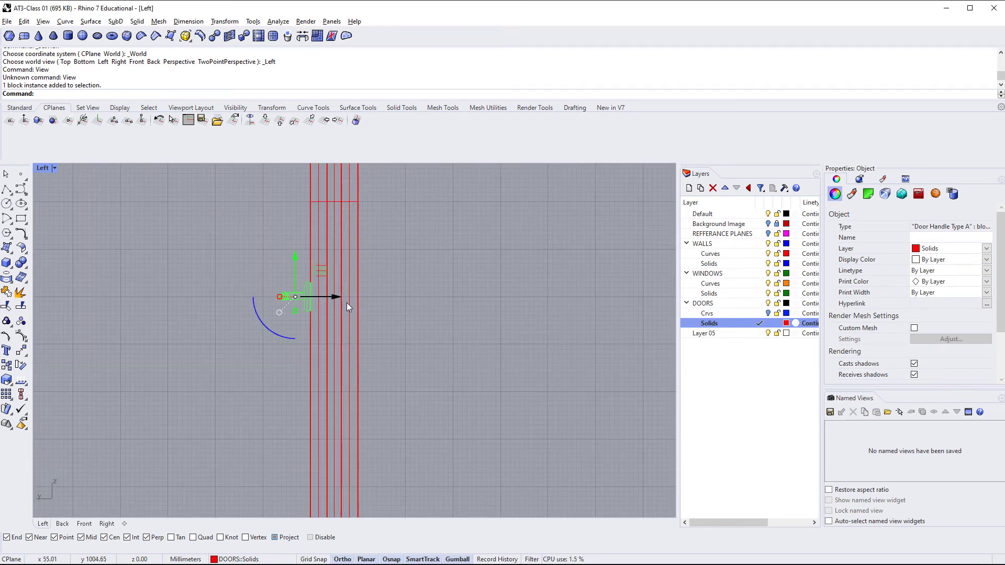
click(470, 353)
Display the model in Shaded mode in perspective and examine the handle's position on the door from several sides.
key(ctrl+F4)
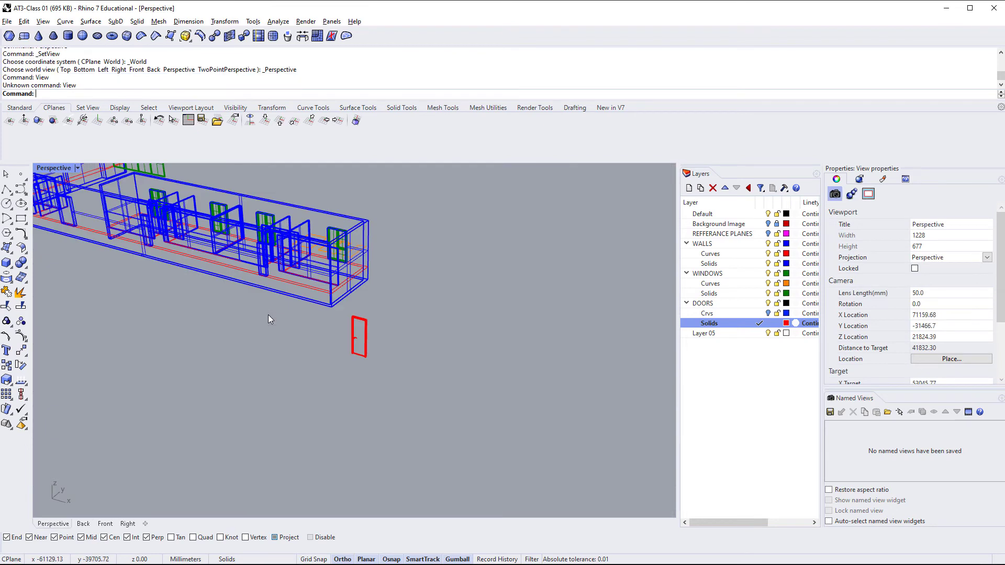
click(78, 168)
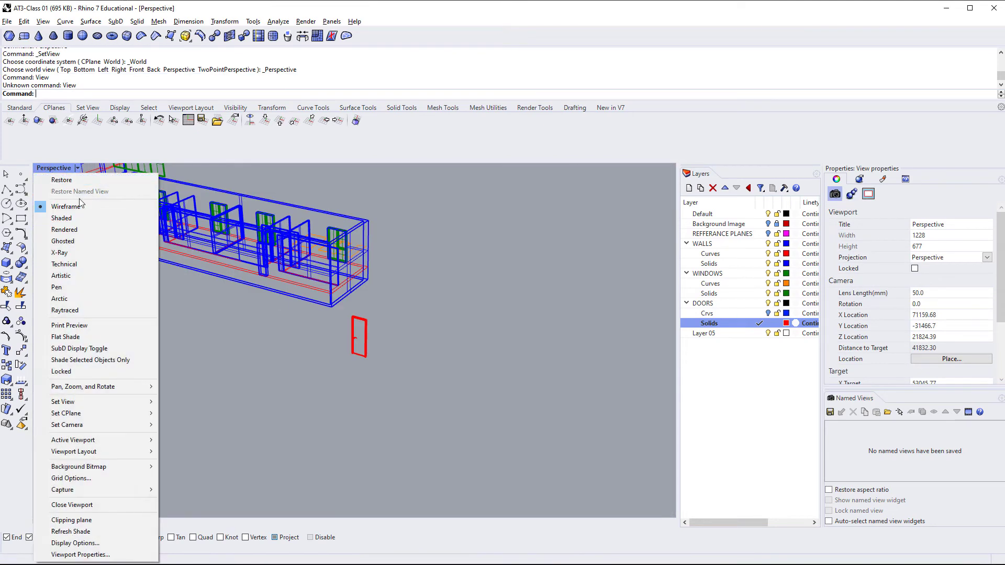
click(81, 218)
scroll(320, 326, up, 5)
click(319, 323)
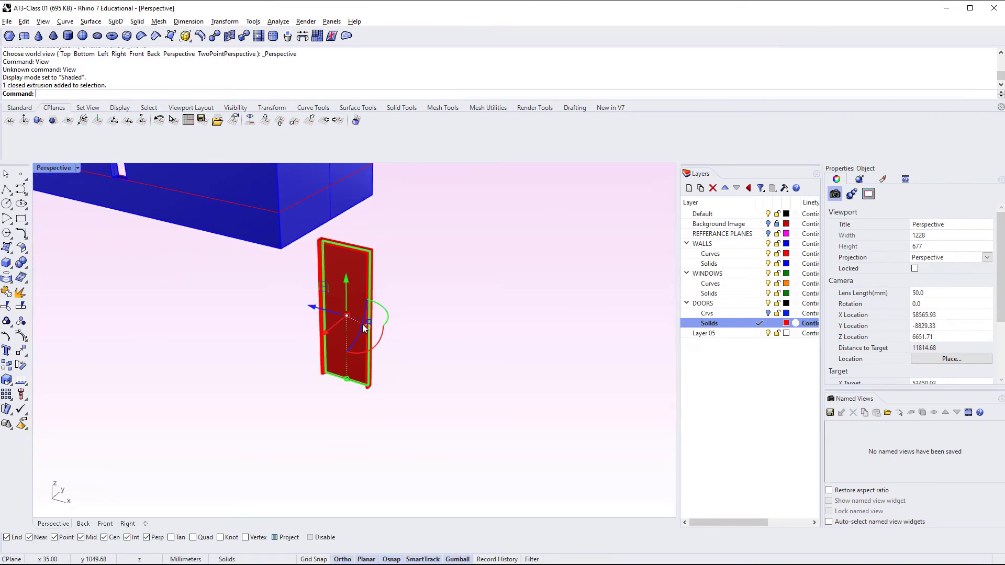
right_drag(365, 329, 278, 347)
click(382, 389)
scroll(371, 301, up, 5)
scroll(372, 303, up, 14)
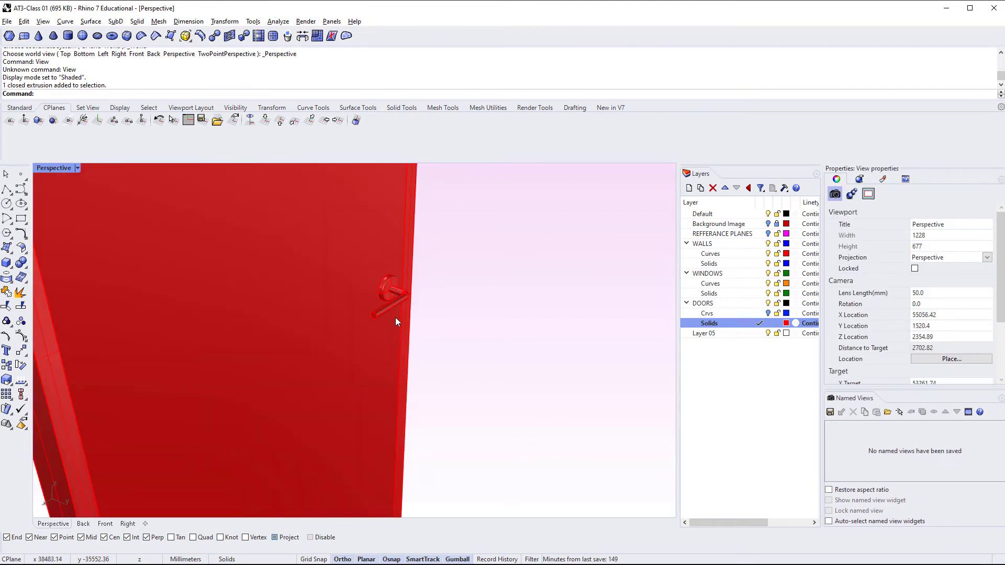
shift+right_drag(394, 317, 112, 352)
scroll(449, 364, up, 5)
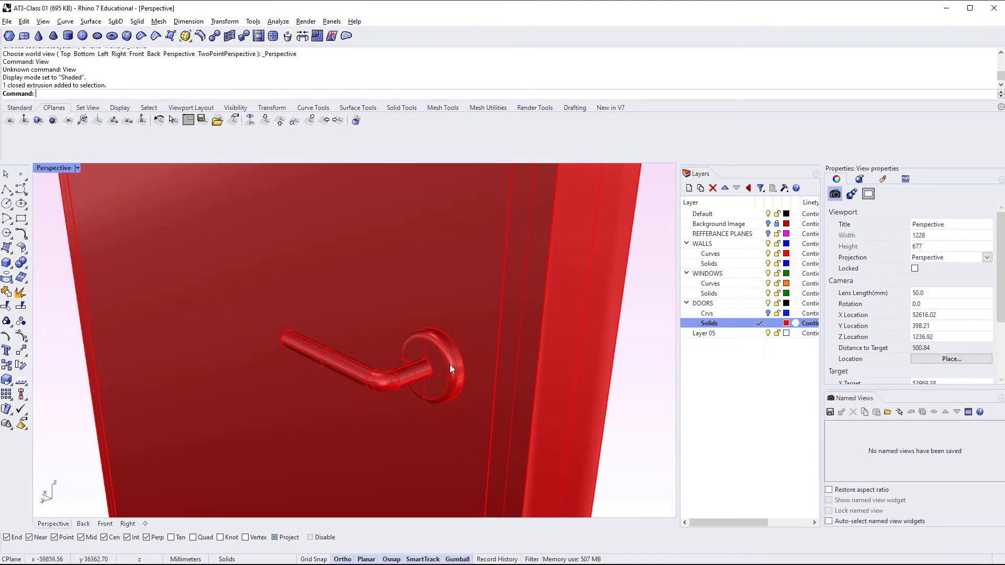
scroll(449, 363, down, 7)
right_drag(432, 391, 350, 369)
right_drag(459, 378, 340, 342)
Mirror a copy of the handle block to the leaf's opposite face about its mid-thickness line, using Wireframe display in the top view.
text(Top View)
key(Return)
scroll(291, 385, up, 6)
click(291, 385)
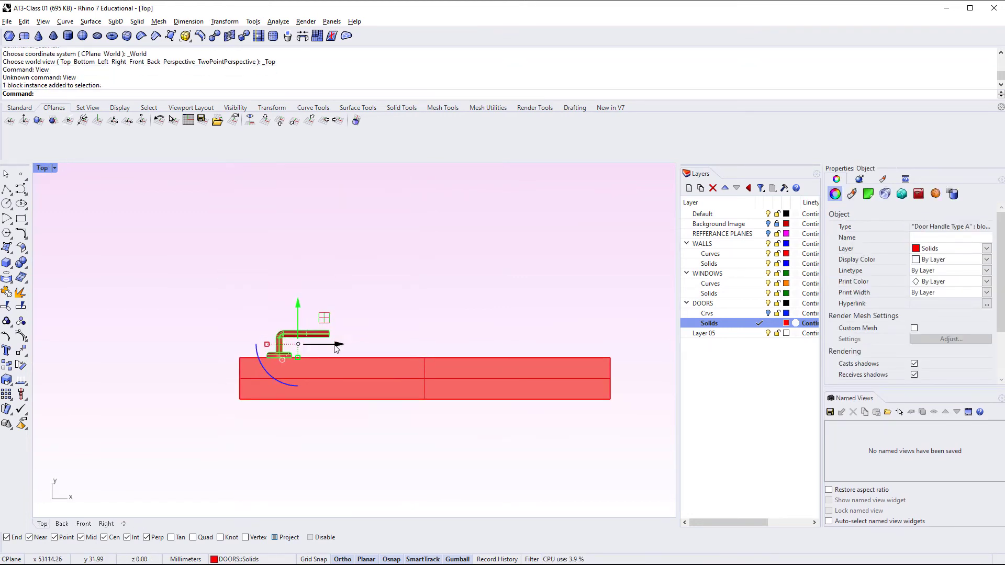
text(Mirror)
key(Return)
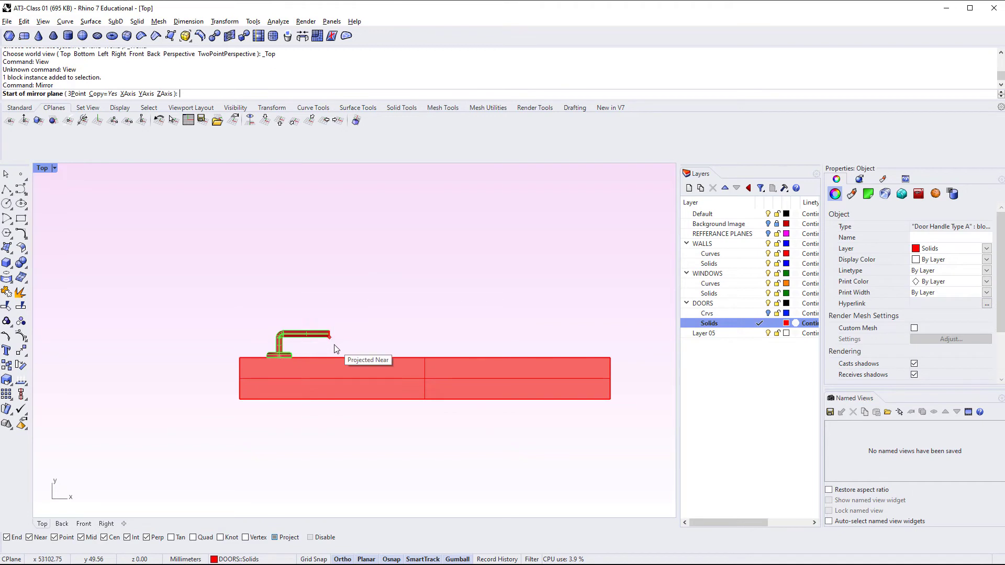
scroll(273, 369, up, 3)
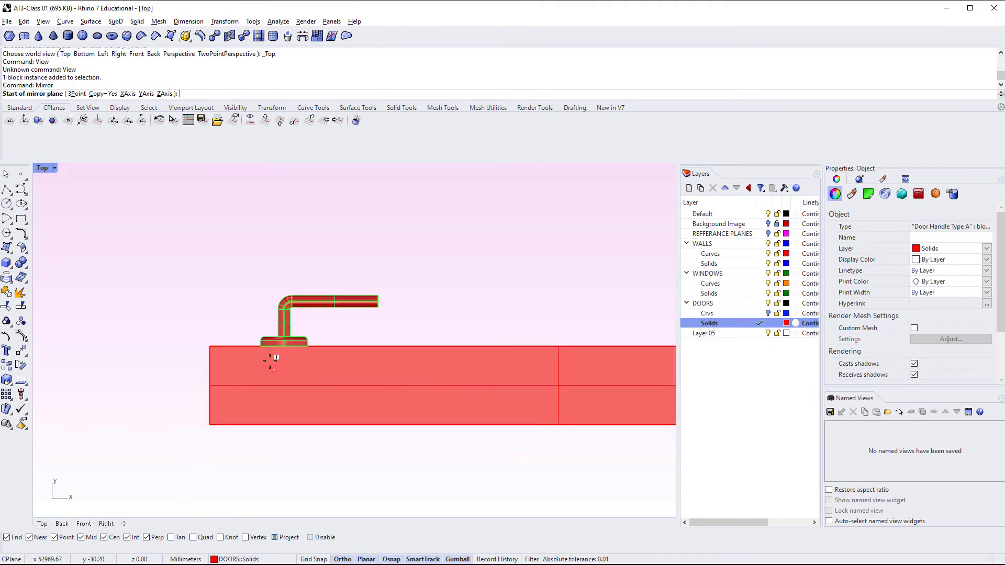
click(53, 167)
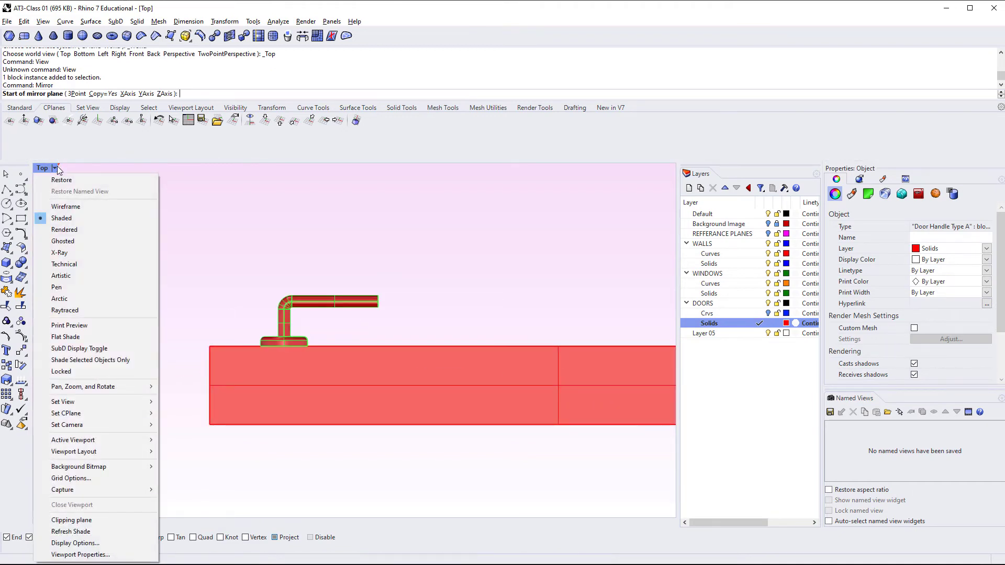
click(85, 205)
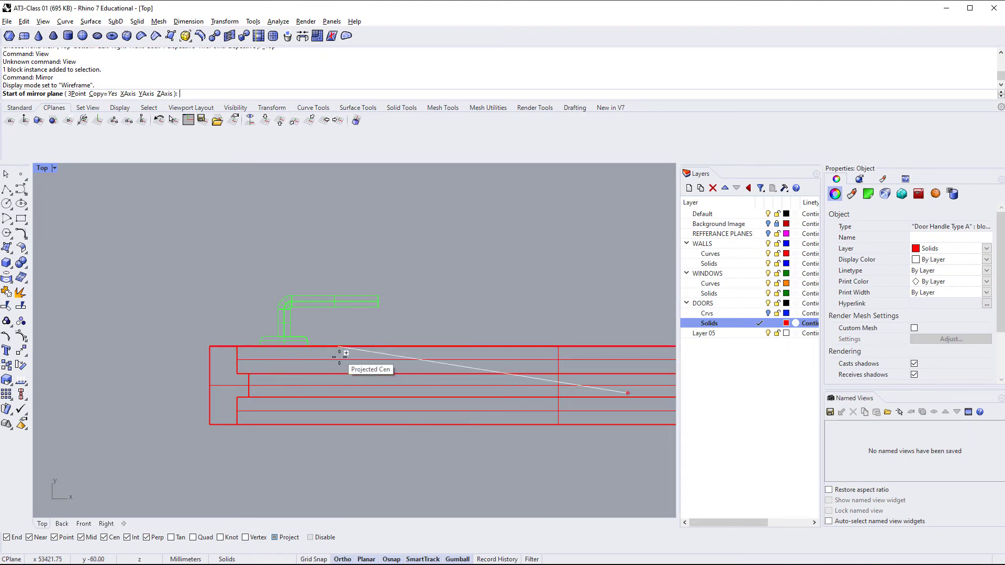
click(236, 359)
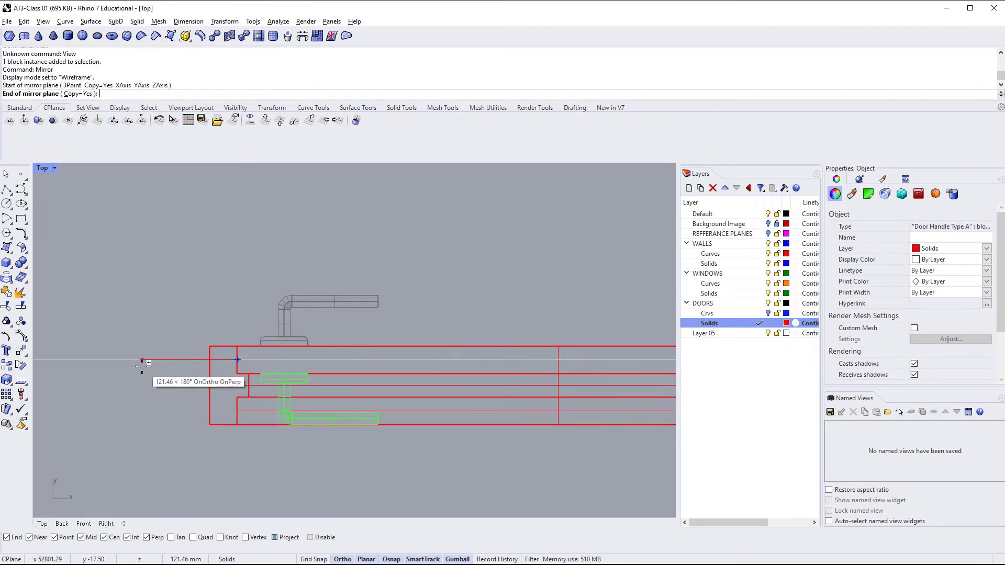
click(142, 361)
click(152, 355)
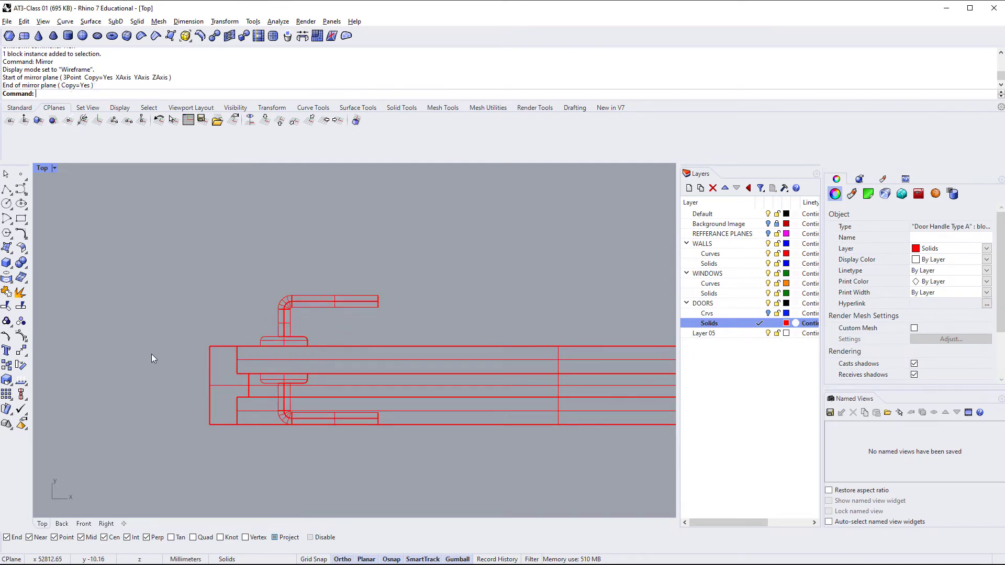
Set the perspective view to Shaded display and bring the pair of handles into close view.
key(ctrl+F4)
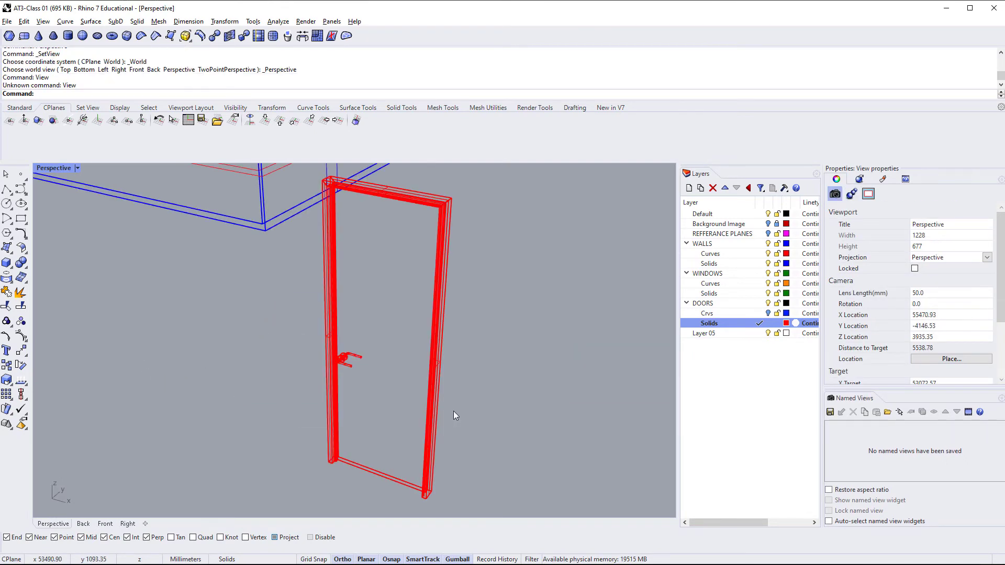
scroll(328, 328, up, 6)
right_drag(329, 440, 238, 453)
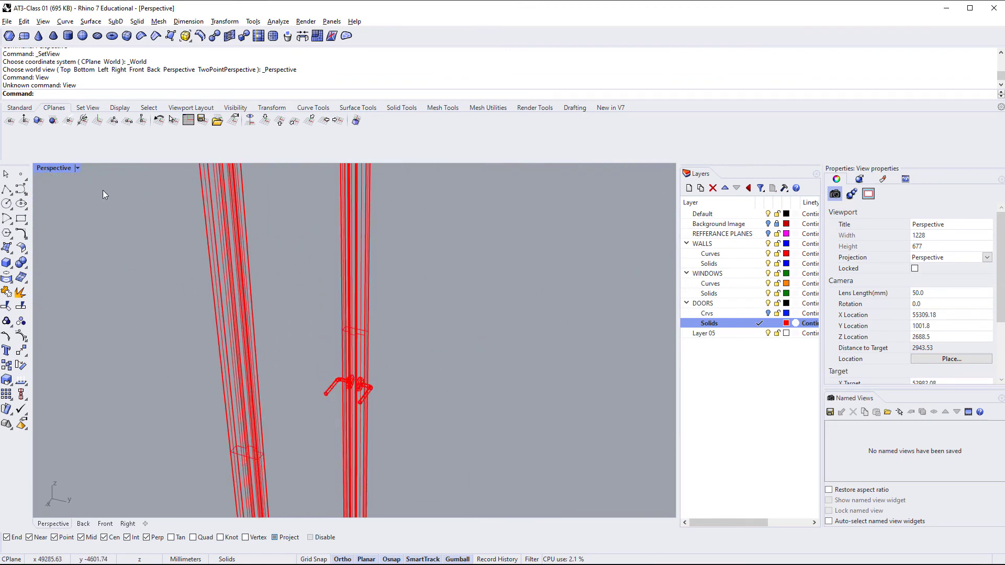
click(77, 168)
click(52, 206)
mouse_move(276, 296)
right_down()
mouse_move(269, 375)
mouse_move(482, 359)
mouse_move(367, 366)
mouse_move(324, 393)
right_up()
Group the door leaf with the handle blocks on both of its faces.
click(403, 377)
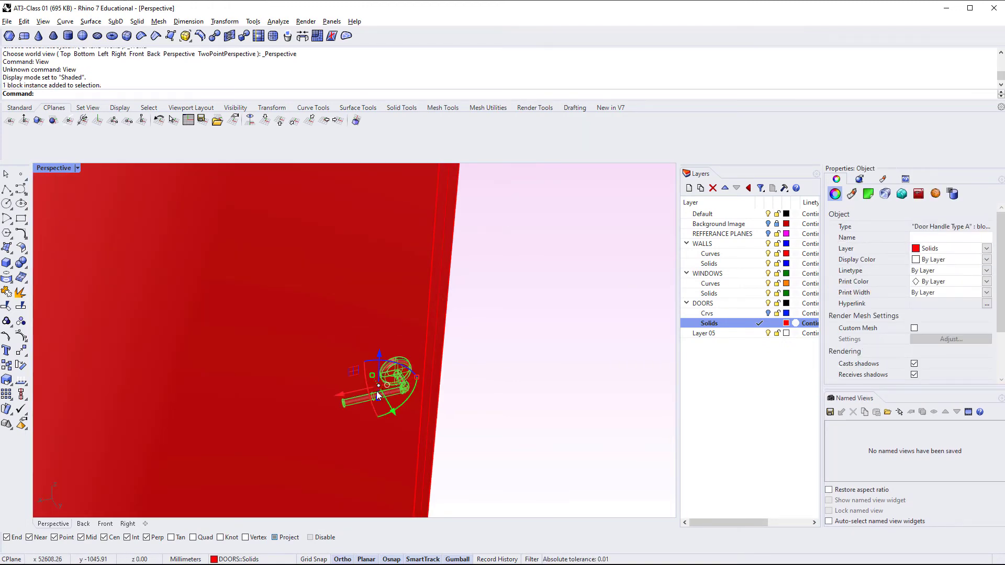
shift+click(288, 362)
right_drag(287, 362, 357, 391)
shift+click(356, 391)
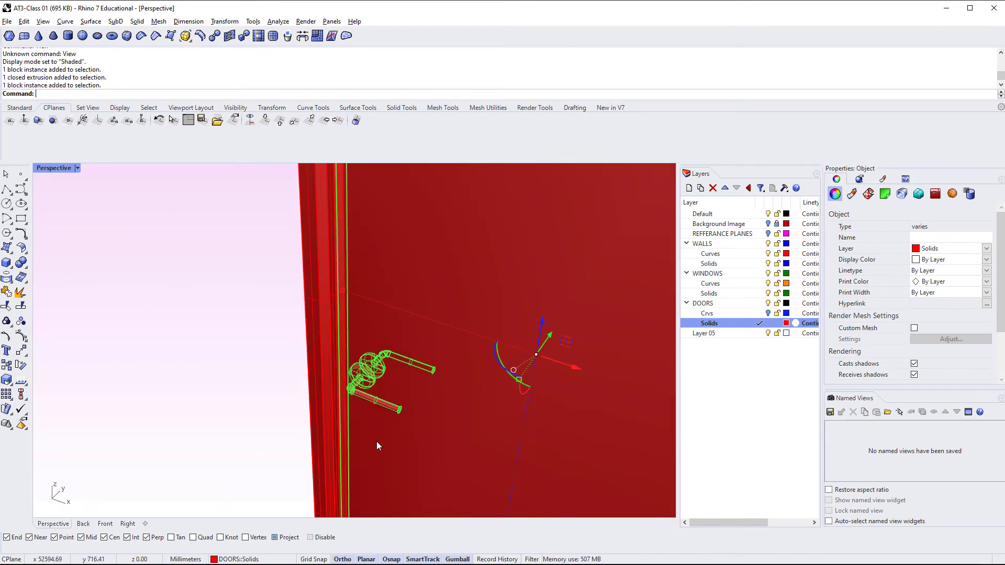
key(Return)
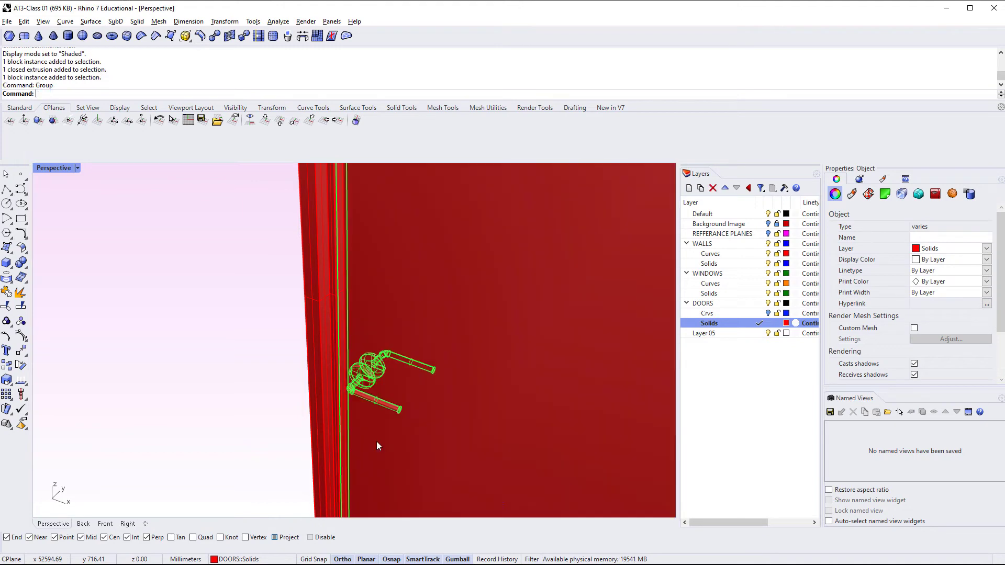
Select the grouped door leaf and handles and view the whole door from above.
right_drag(376, 441, 278, 401)
key(Escape)
click(366, 379)
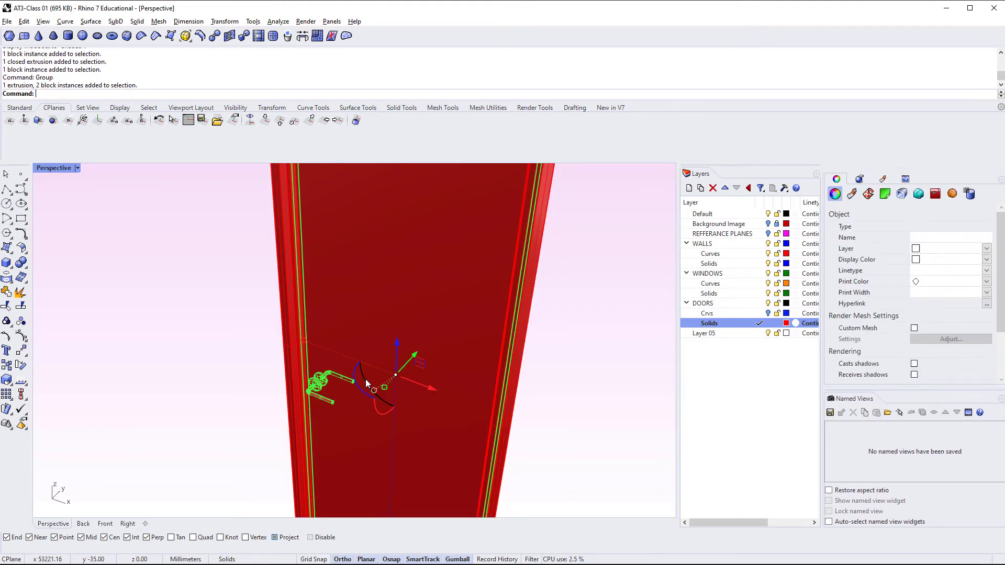
scroll(365, 380, down, 6)
right_drag(365, 379, 302, 406)
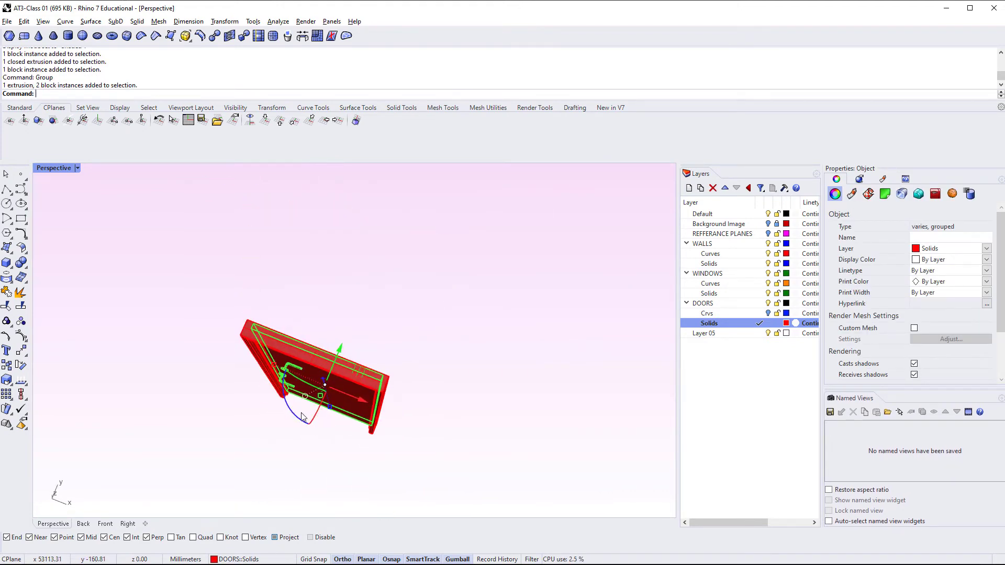
Try to rotate the grouped door leaf and handles freely, then undo the rotation.
drag(301, 418, 294, 360)
click(342, 451)
right_drag(367, 425, 435, 358)
key(ctrl+z)
click(516, 370)
right_drag(512, 369, 430, 376)
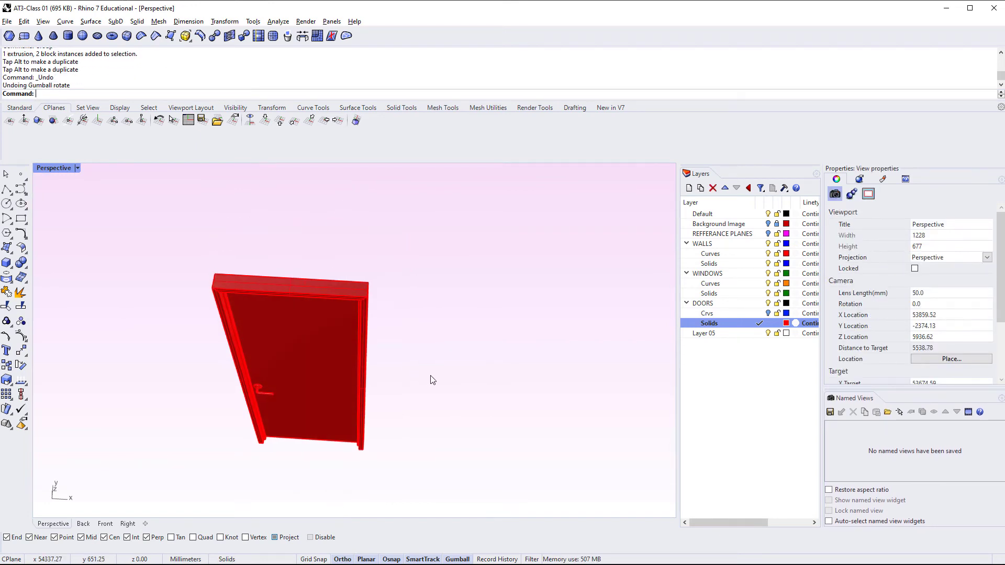
Examine the closed door from above and from both faces in perspective.
key(ctrl+F1)
scroll(332, 409, up, 10)
scroll(332, 410, down, 6)
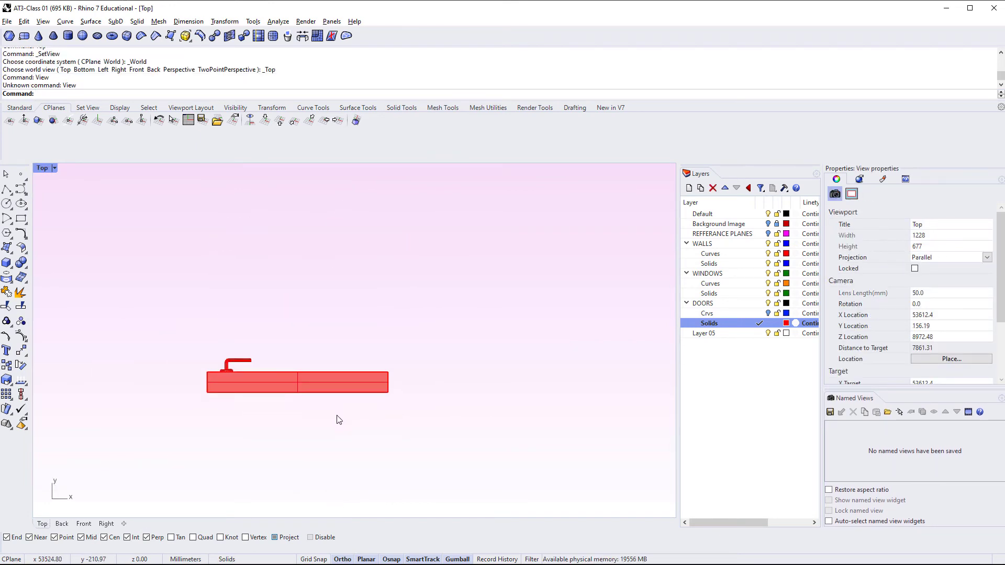
key(ctrl+F3)
scroll(337, 416, up, 5)
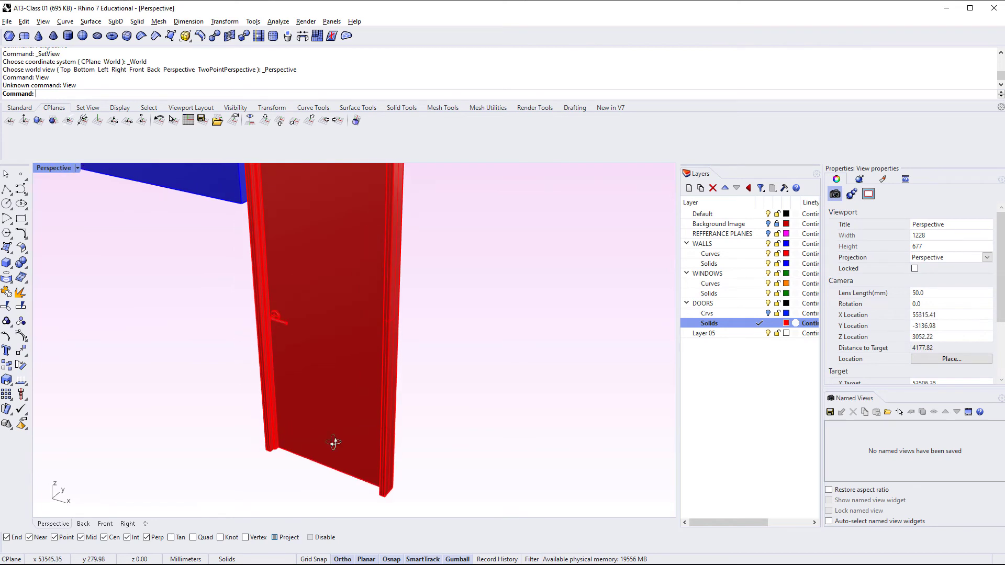
right_drag(334, 442, 144, 438)
scroll(254, 420, down, 6)
shift+right_drag(325, 401, 331, 375)
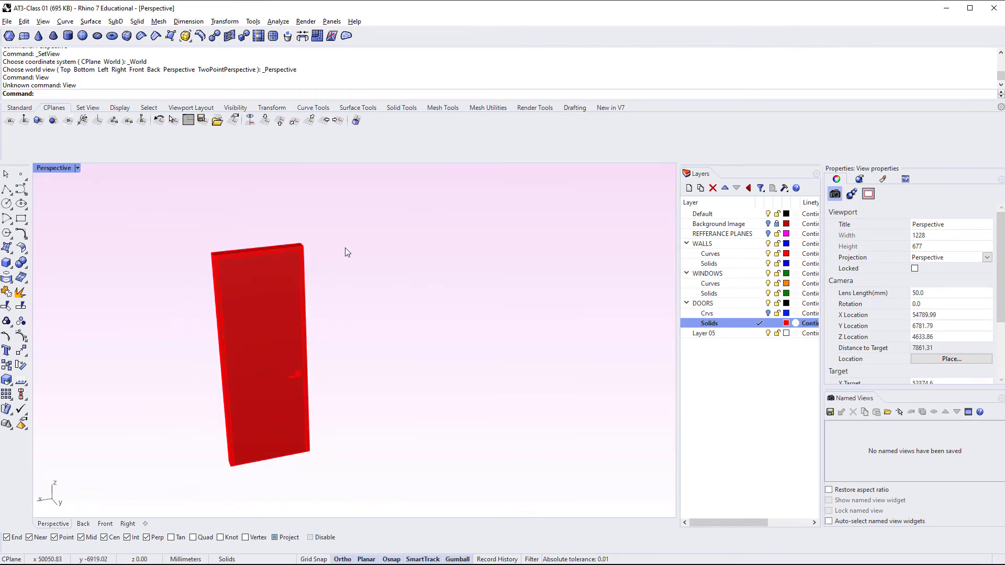
Check the door's grouping by selecting the whole door, then the frame and the leaf group separately.
drag(344, 252, 291, 424)
key(Escape)
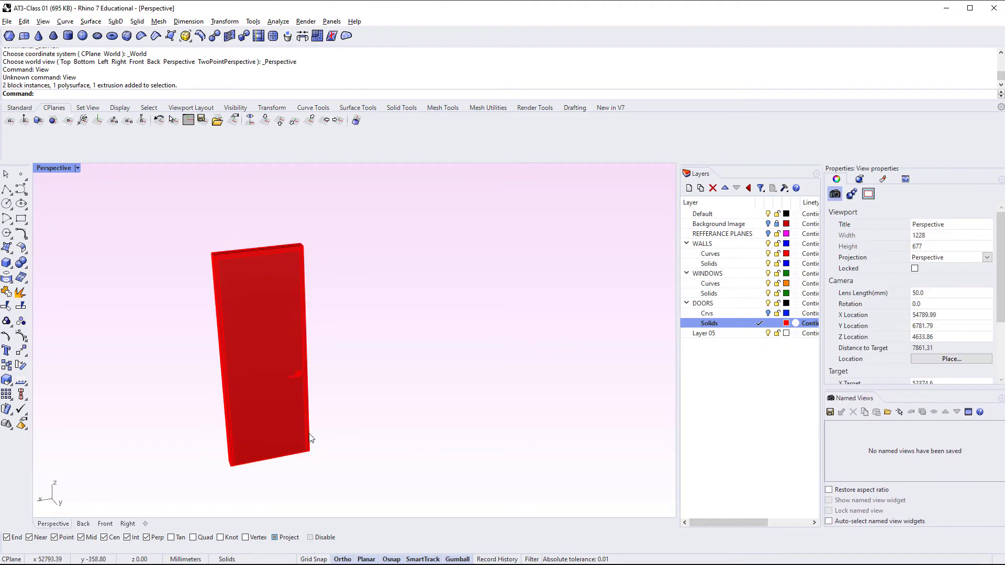
click(308, 435)
click(285, 445)
click(333, 436)
click(297, 341)
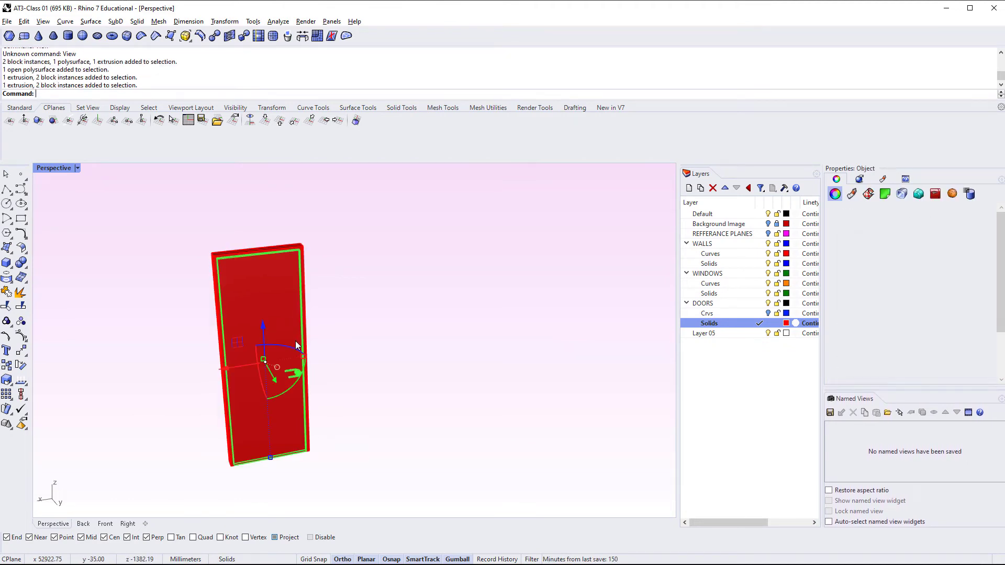
click(305, 295)
click(336, 292)
click(289, 322)
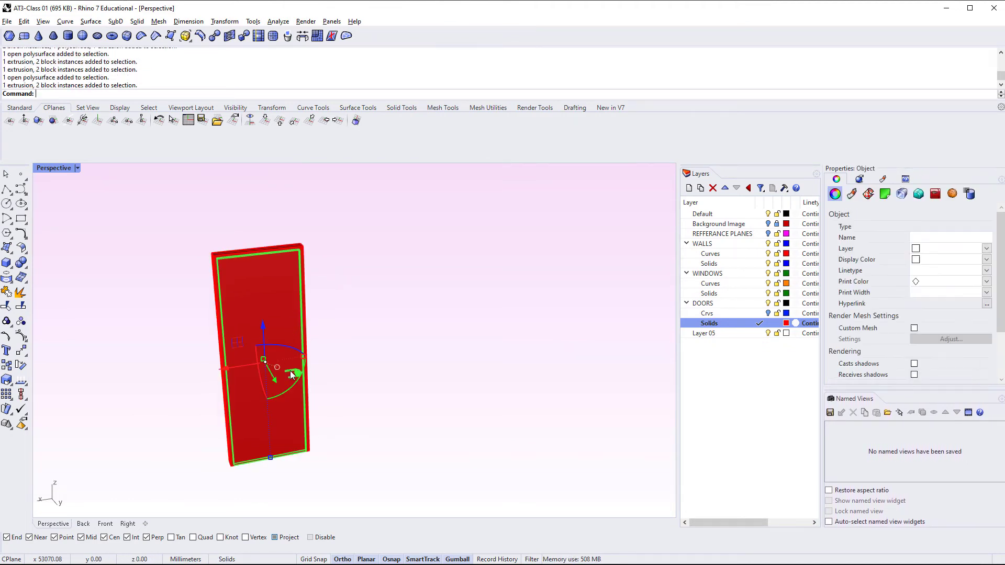
click(327, 342)
click(300, 250)
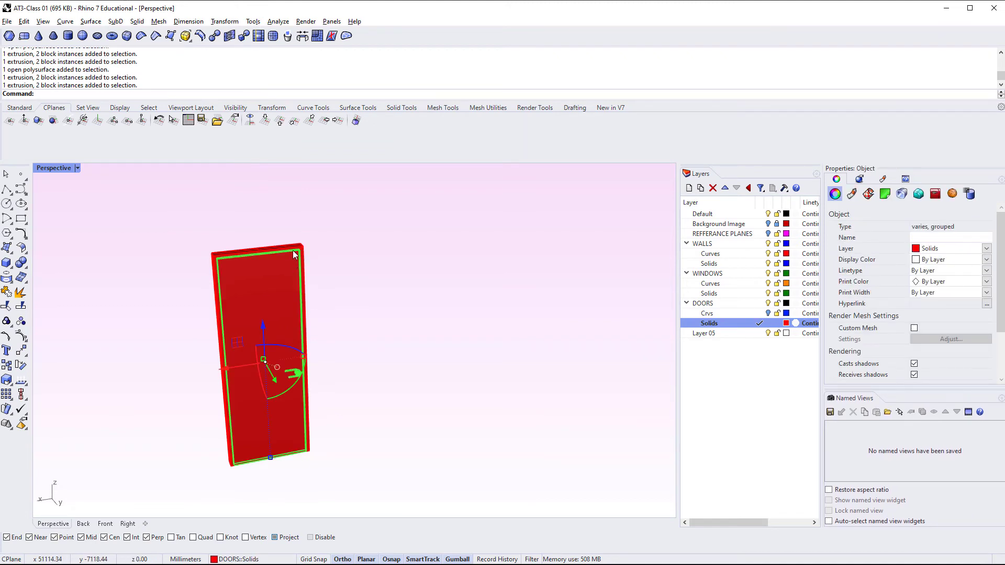
click(330, 282)
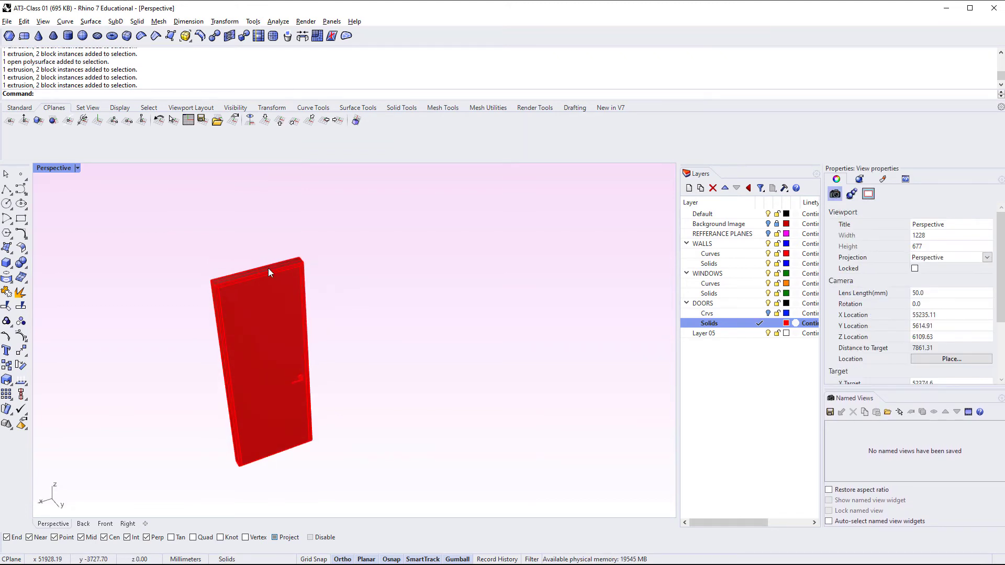
click(268, 272)
click(287, 304)
click(352, 320)
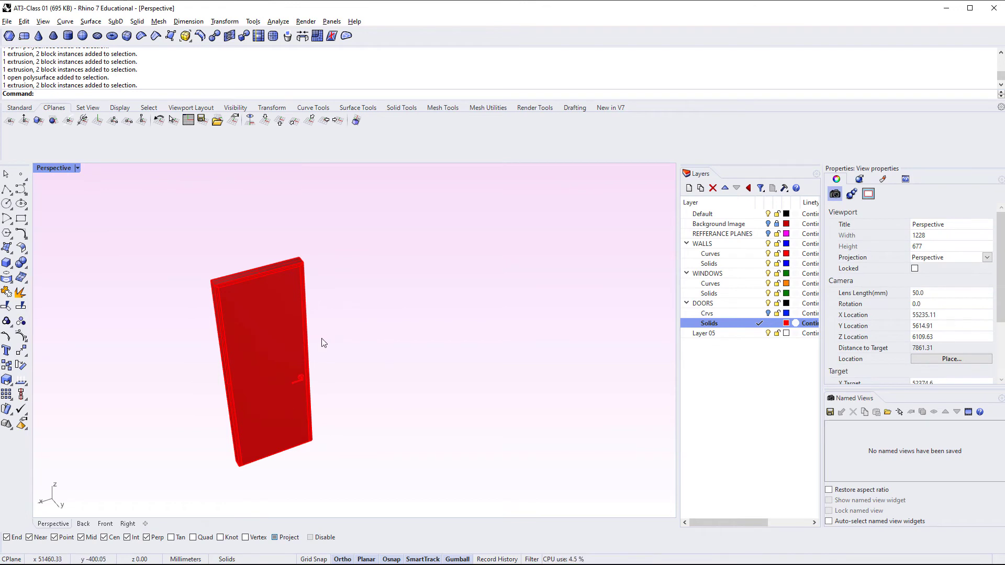
right_drag(303, 390, 282, 402)
click(274, 429)
scroll(275, 424, up, 2)
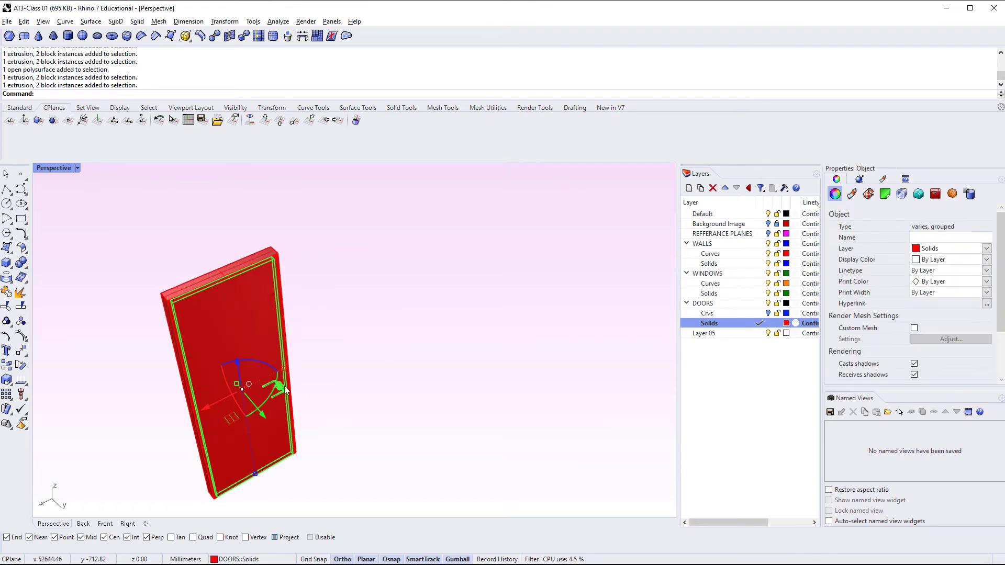
click(326, 313)
Set the top view to Wireframe display and select the leaf group with its two handles.
key(F1)
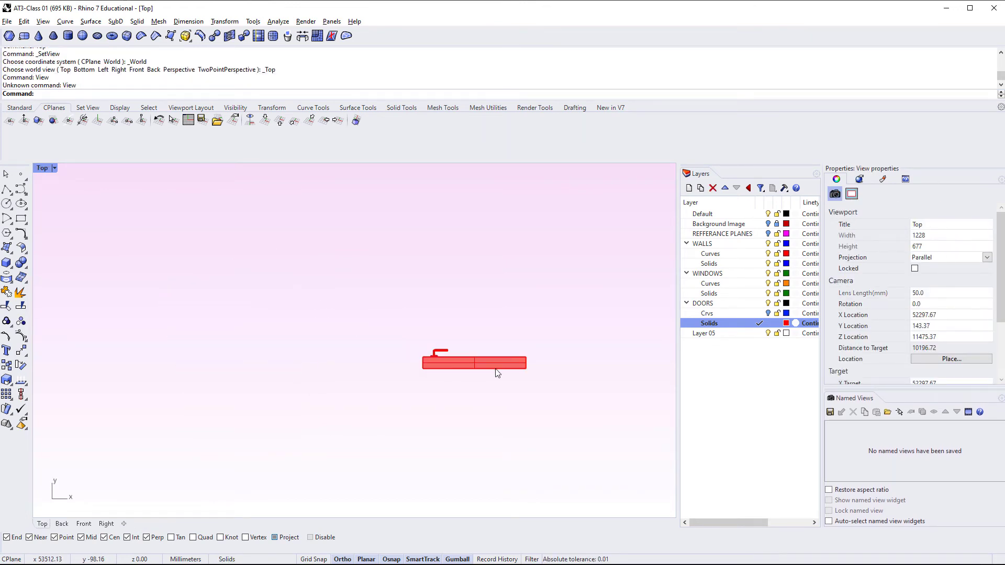
right_drag(497, 372, 340, 384)
click(43, 168)
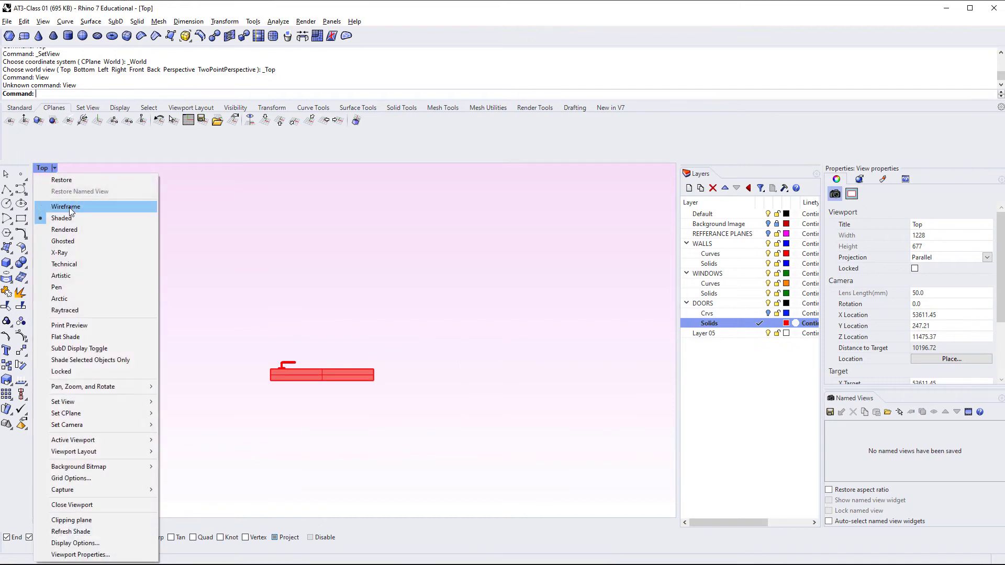
click(63, 206)
scroll(325, 378, up, 5)
click(287, 360)
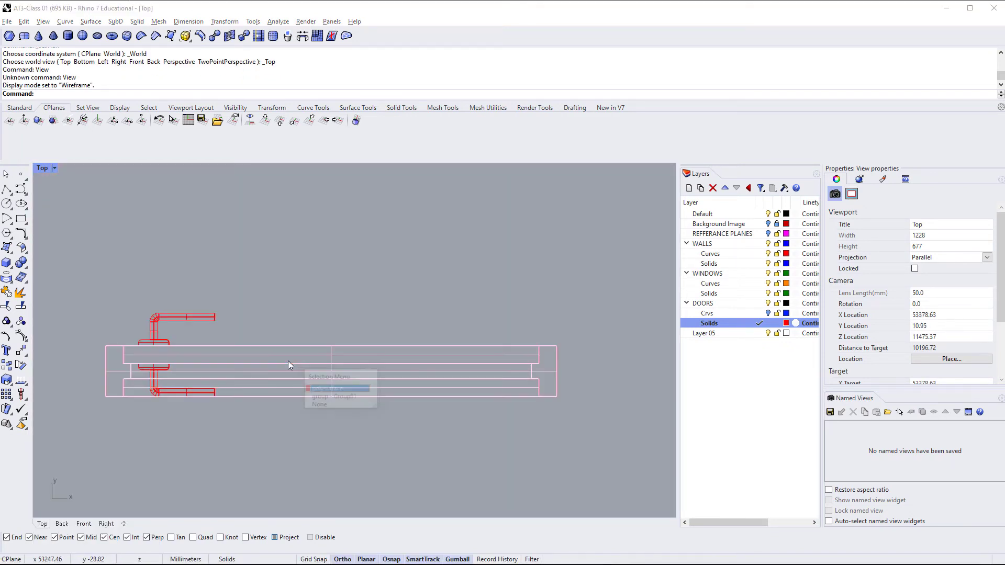
click(336, 397)
click(148, 309)
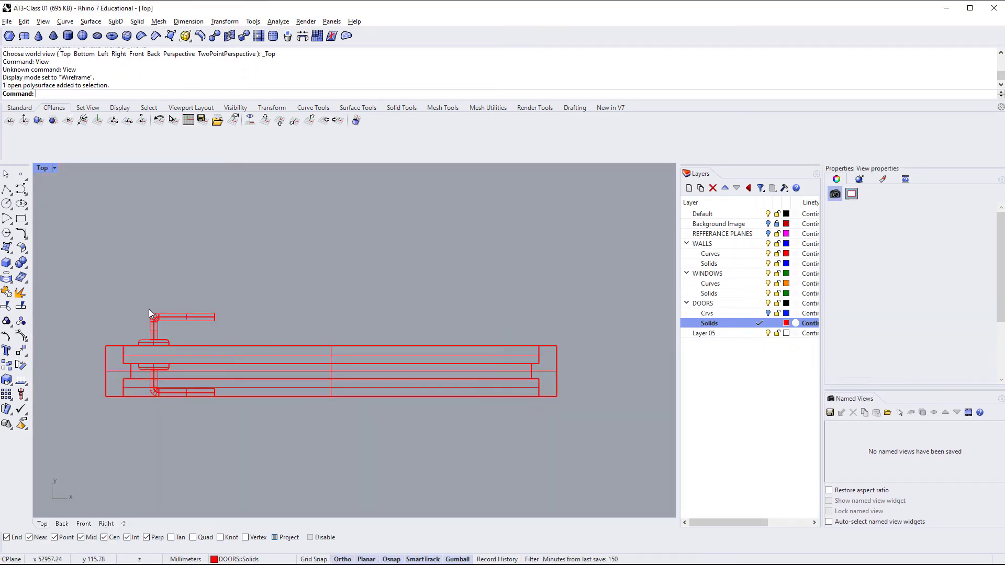
click(155, 338)
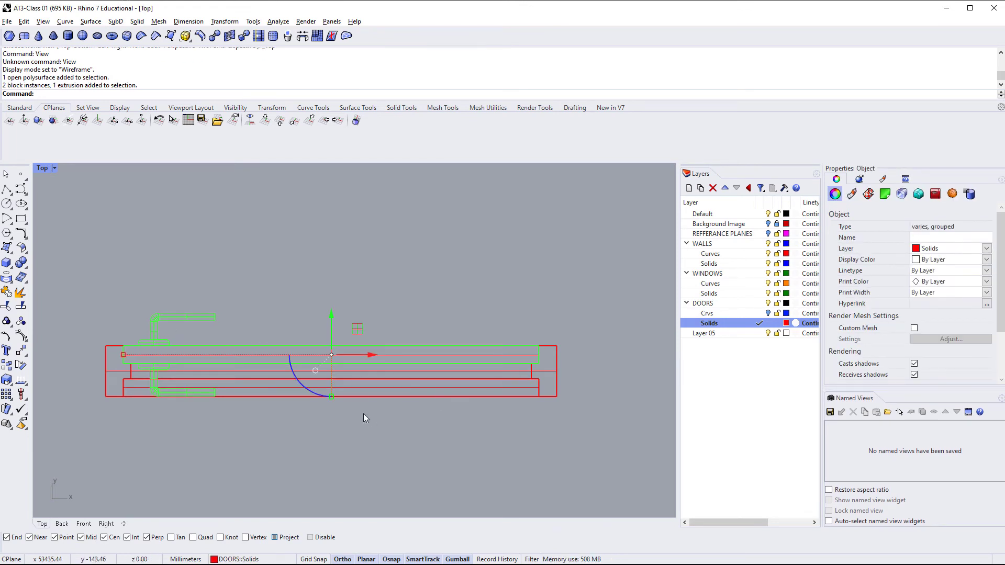
right_drag(363, 413, 360, 431)
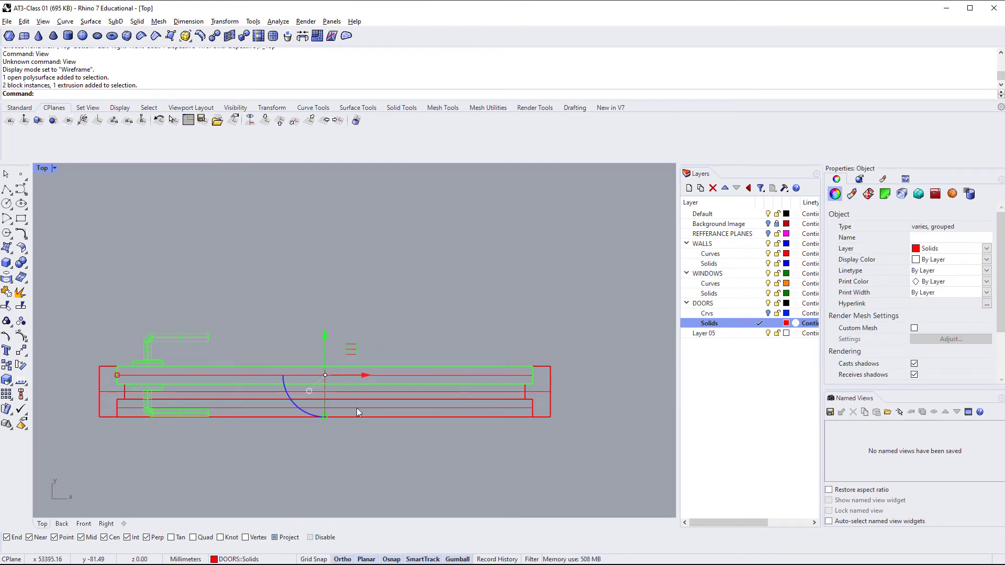
Try to rotate the leaf group about its inner hinge-side corner, using the leaf's opposite end as reference.
text(r)
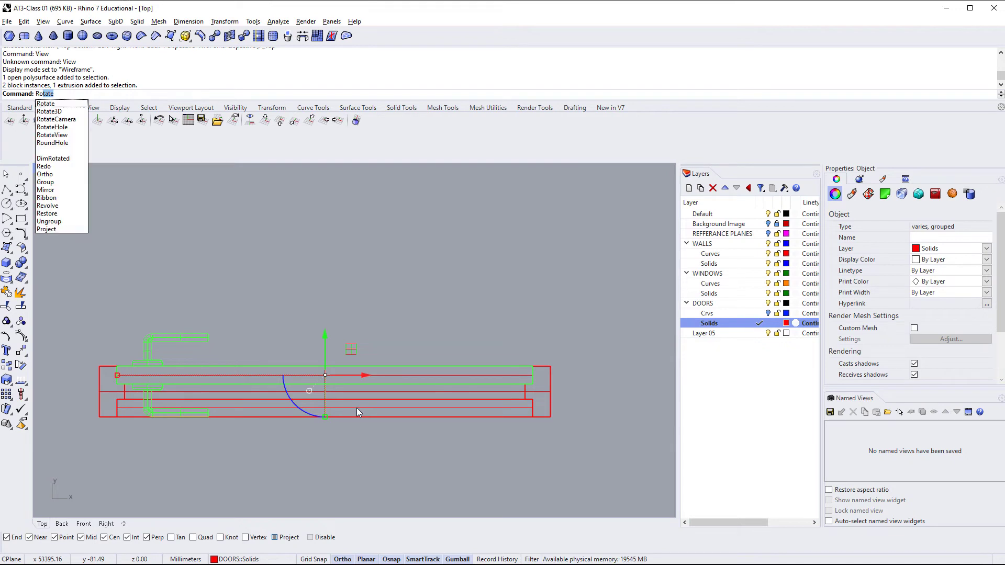
key(Return)
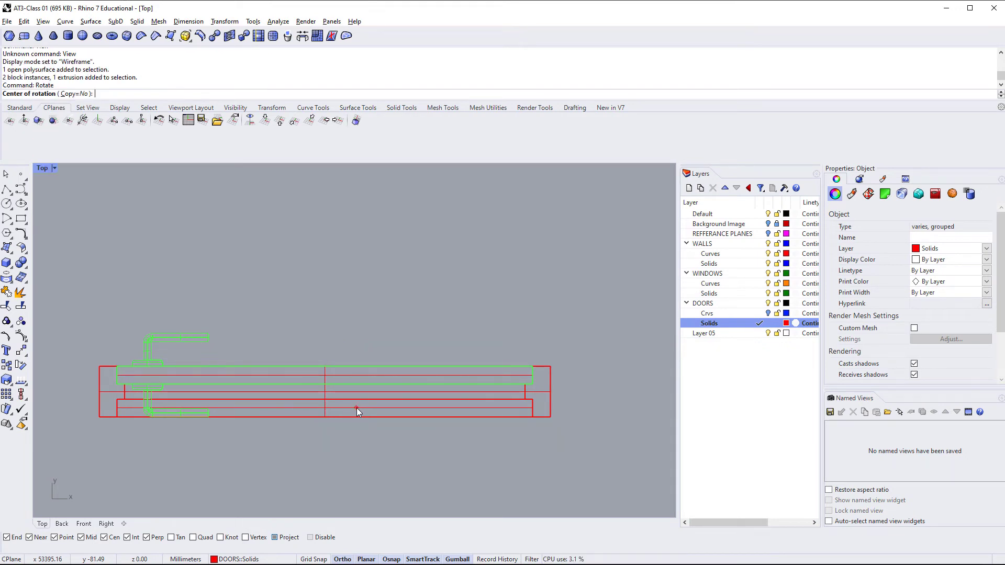
click(532, 387)
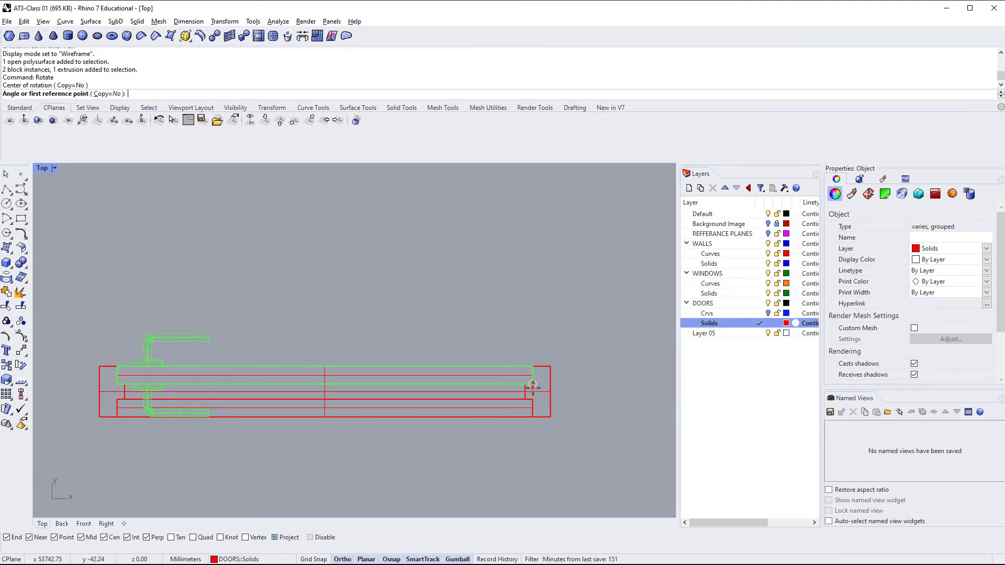
click(117, 383)
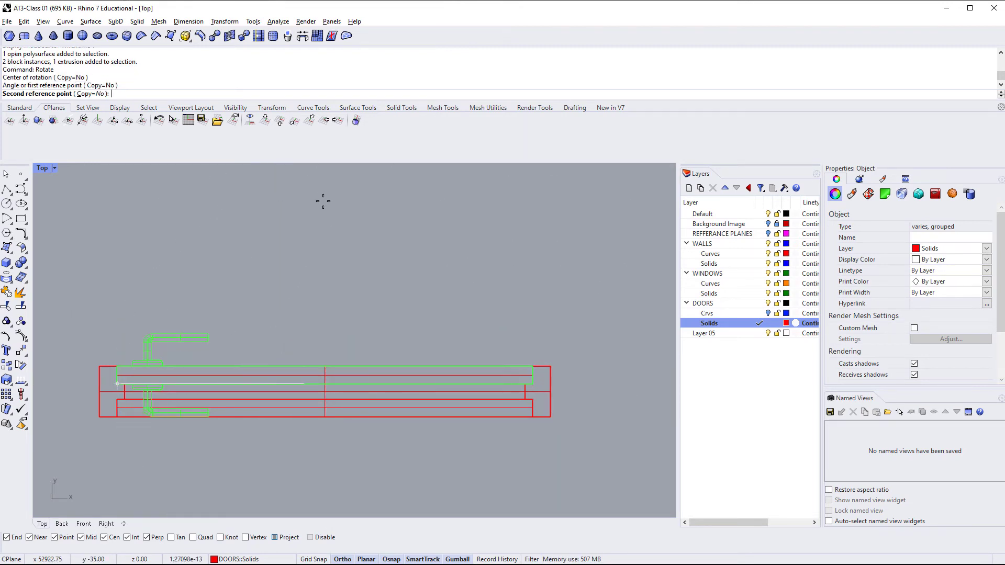
scroll(143, 254, down, 2)
right_drag(189, 300, 169, 448)
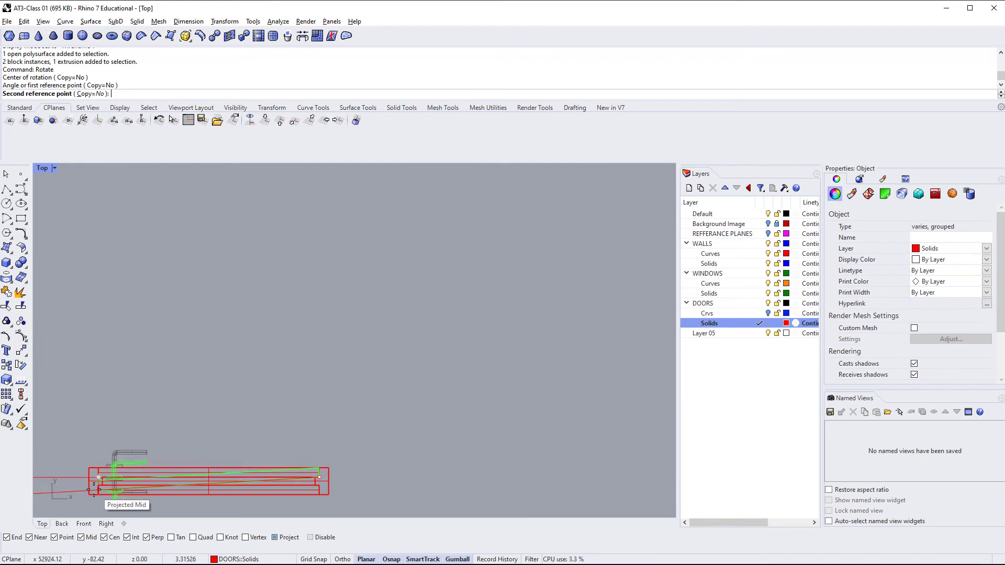
click(130, 471)
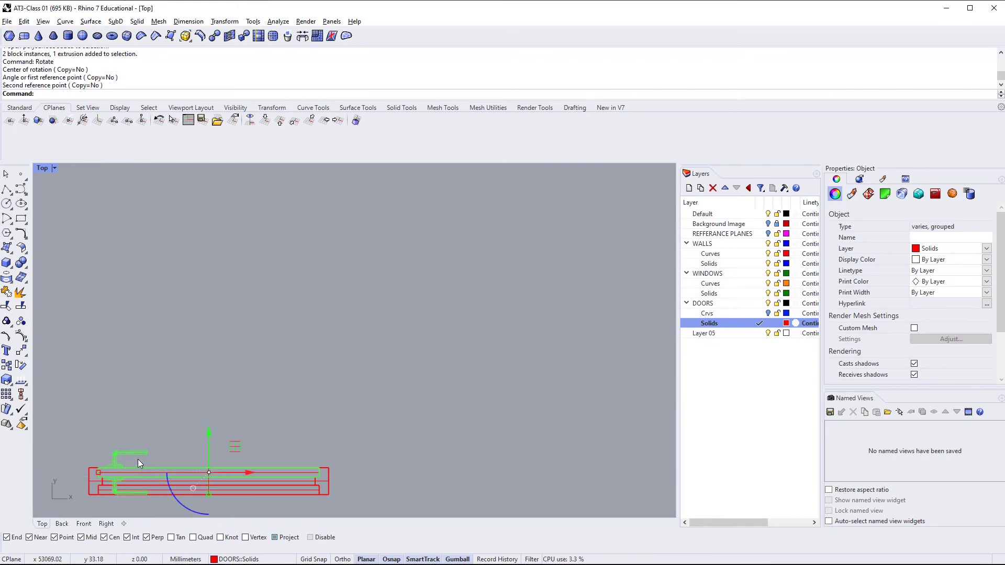
Rotate the leaf group -85 degrees about its outer hinge-side corner so the door stands open.
text(Rotate)
key(Return)
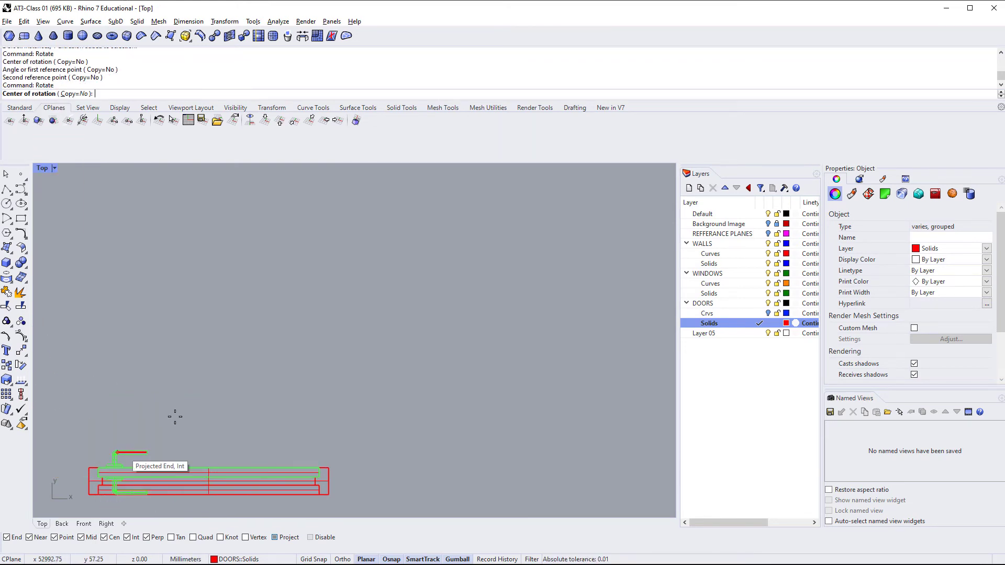
scroll(317, 467, up, 5)
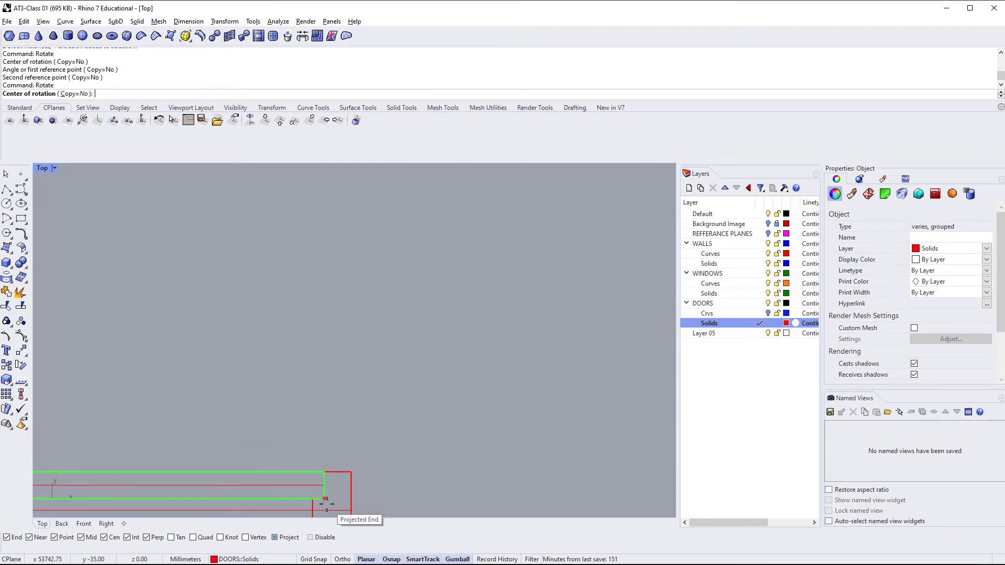
click(324, 471)
right_drag(180, 450, 318, 429)
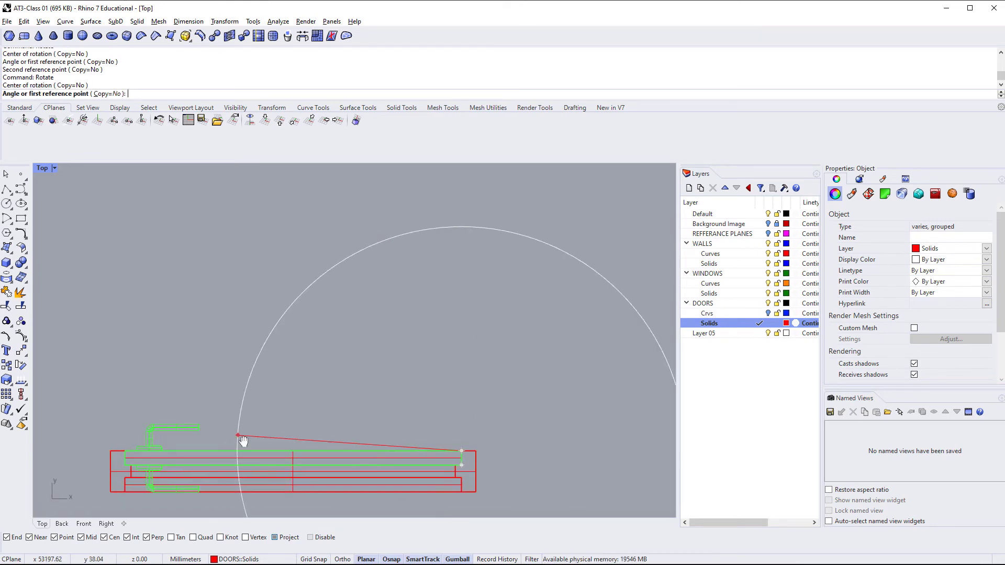
click(124, 451)
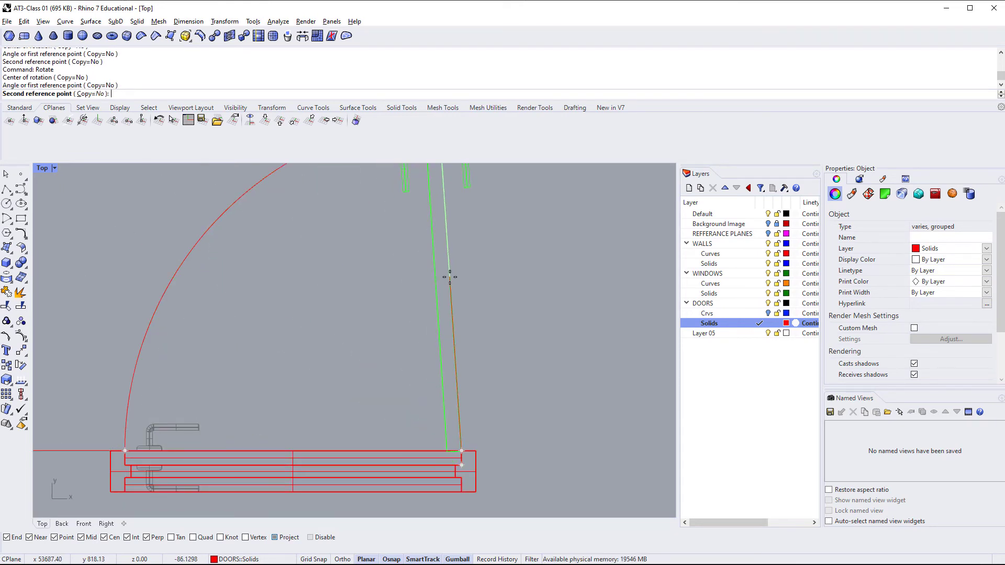
scroll(356, 332, down, 3)
right_drag(356, 334, 339, 373)
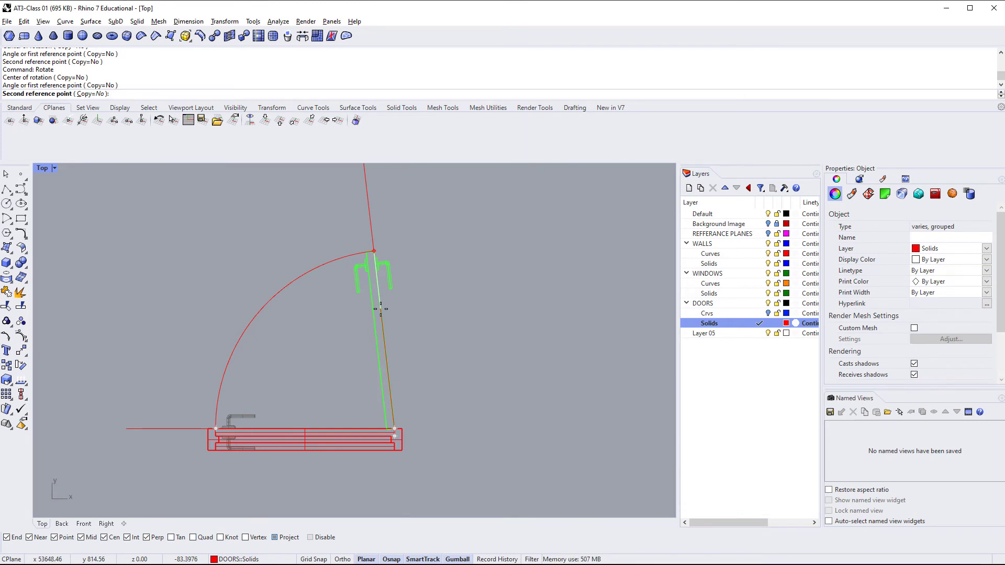
text(85)
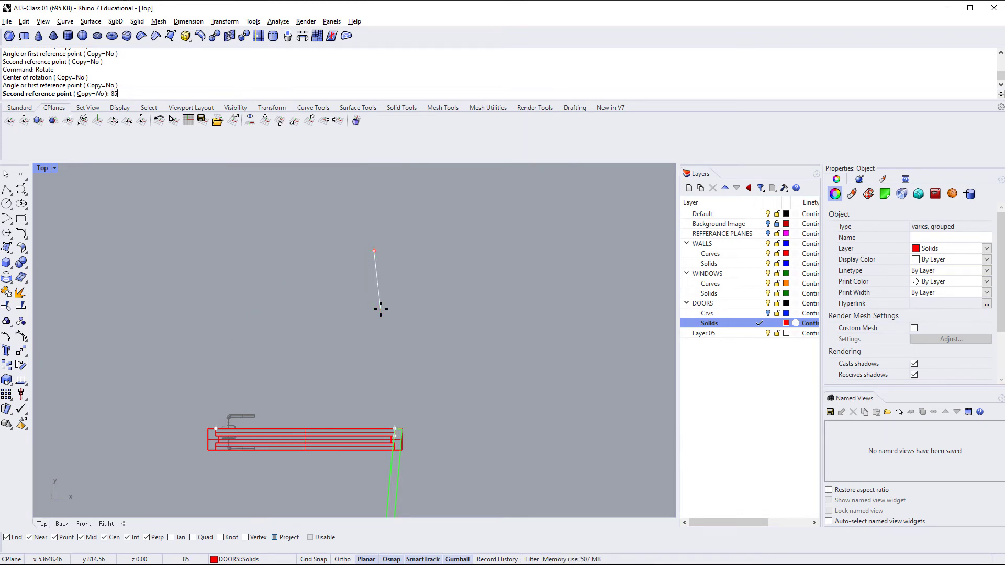
key(Return)
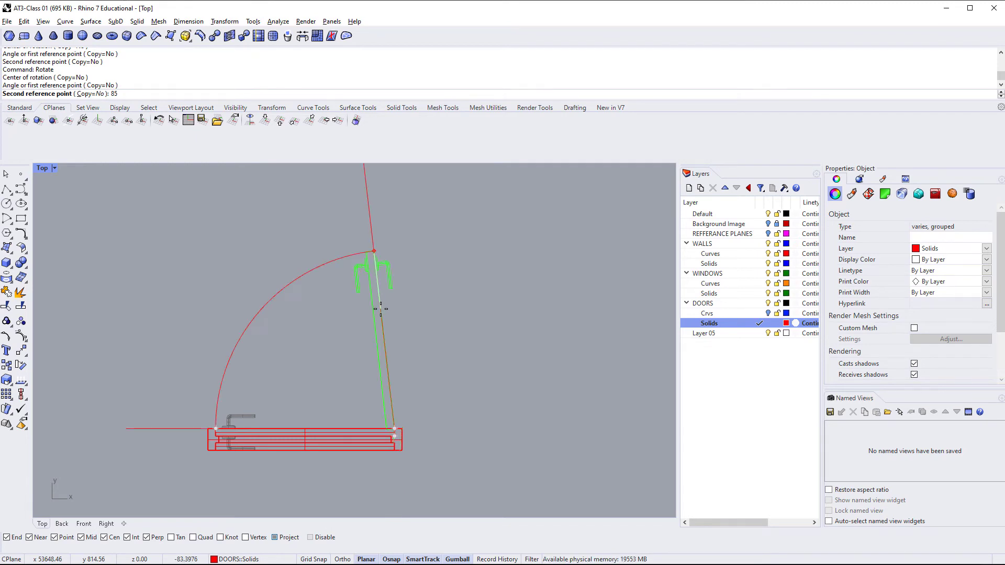
text(-8)
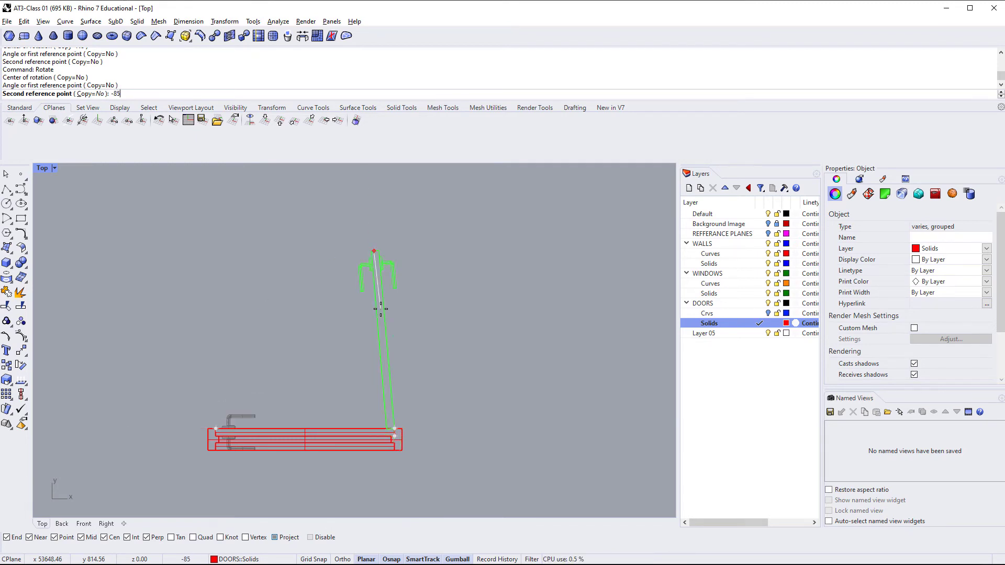
text(5)
key(Return)
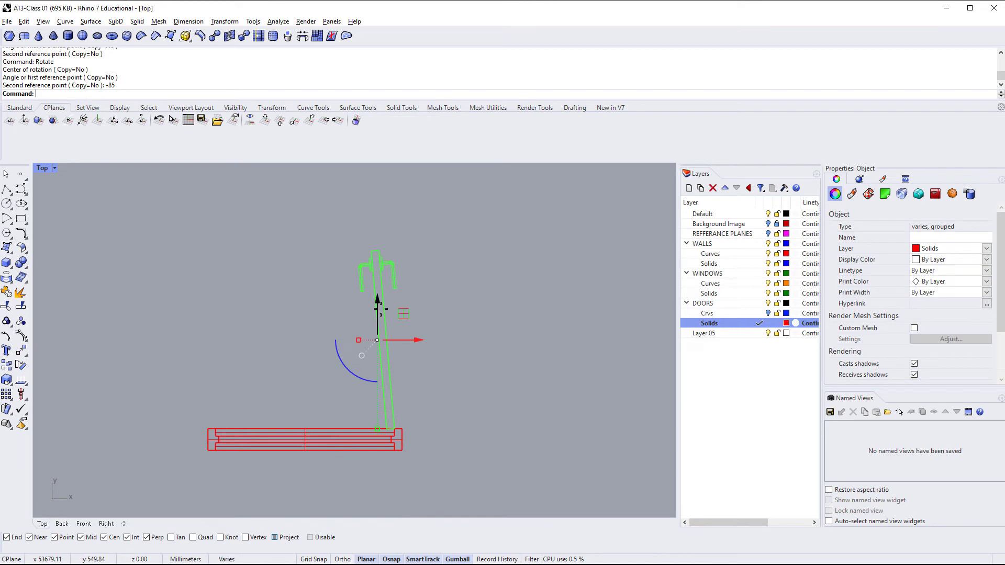
click(313, 335)
Set the perspective view to Shaded display and select the frame together with the open leaf and handles.
key(F4)
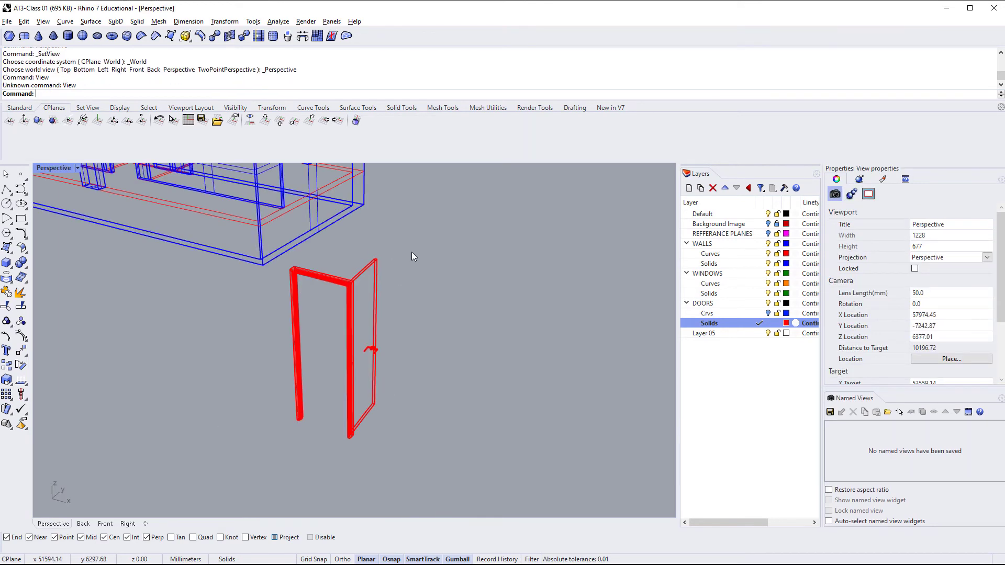
click(70, 169)
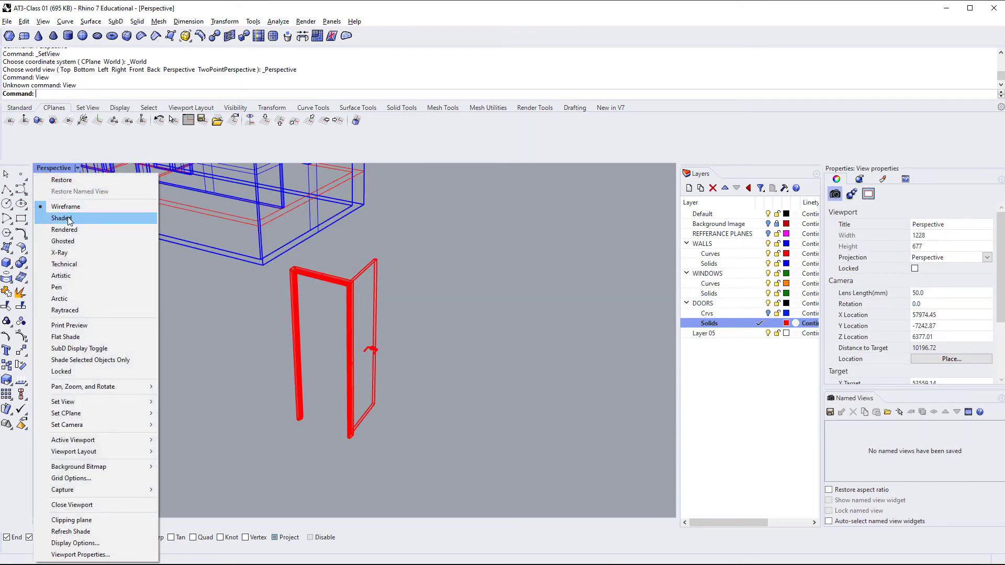
click(58, 220)
mouse_move(417, 359)
right_down()
mouse_move(79, 334)
mouse_move(206, 350)
mouse_move(134, 422)
mouse_move(486, 404)
mouse_move(460, 438)
mouse_move(486, 464)
mouse_move(522, 376)
mouse_move(448, 303)
right_up()
drag(349, 324, 326, 337)
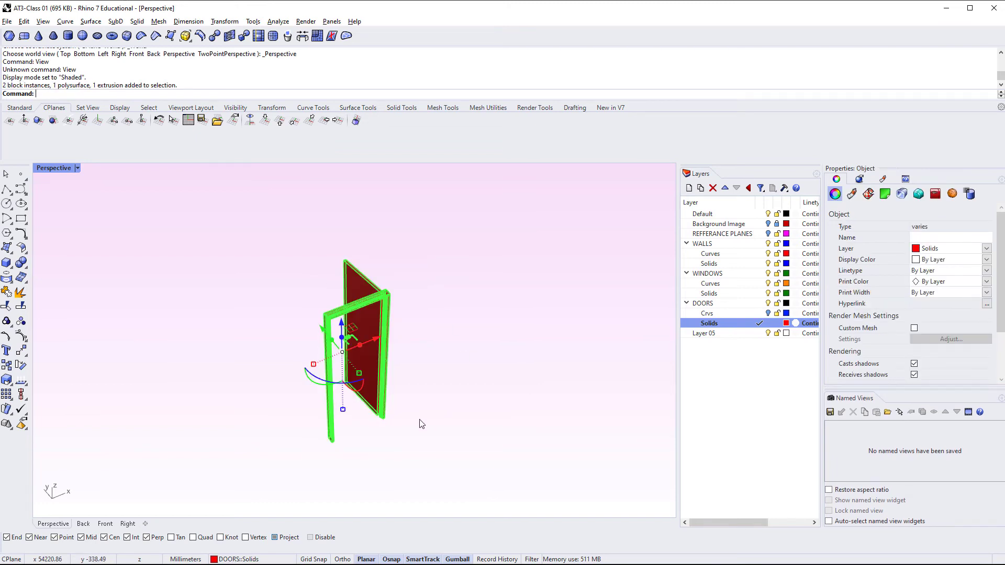
Define the selected frame, leaf and handles as a block named "820 Internal Door", based at the free jamb's bottom outer corner.
key(Return)
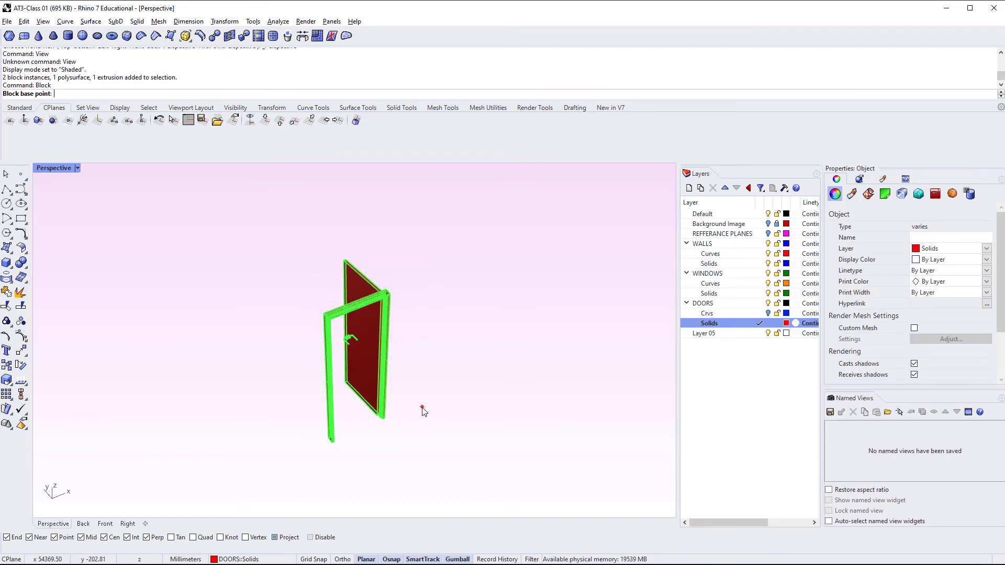
scroll(424, 411, up, 5)
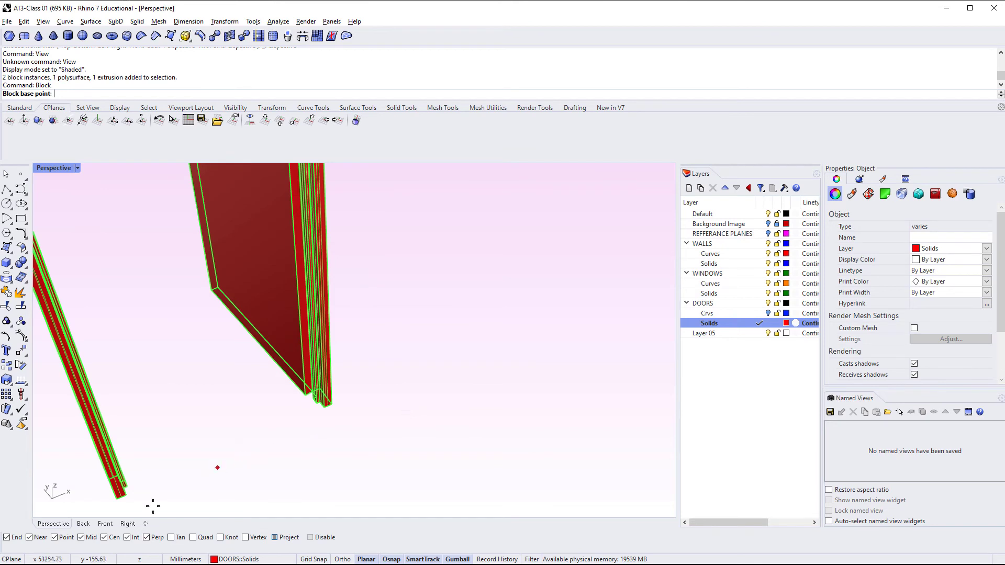
click(115, 507)
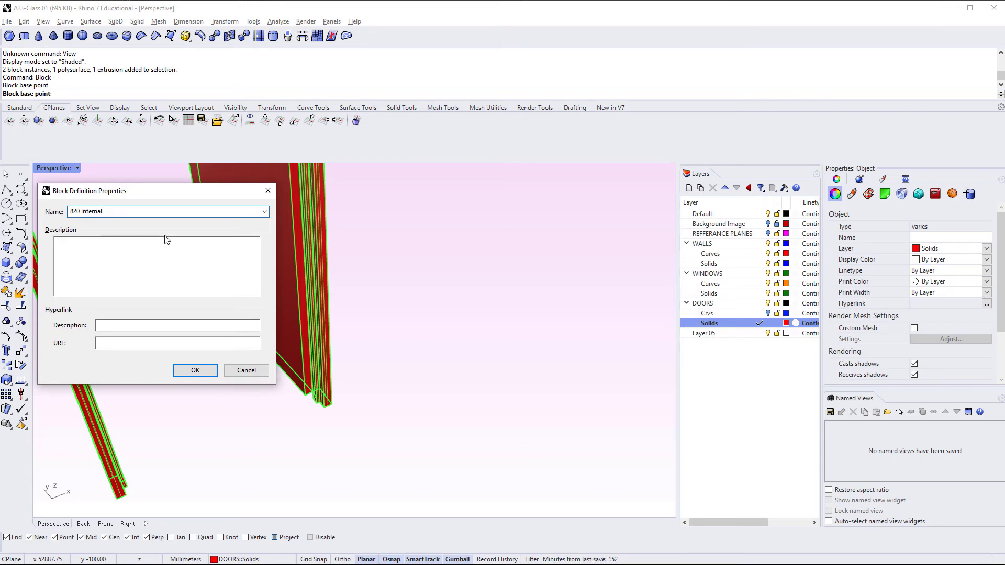
key(Return)
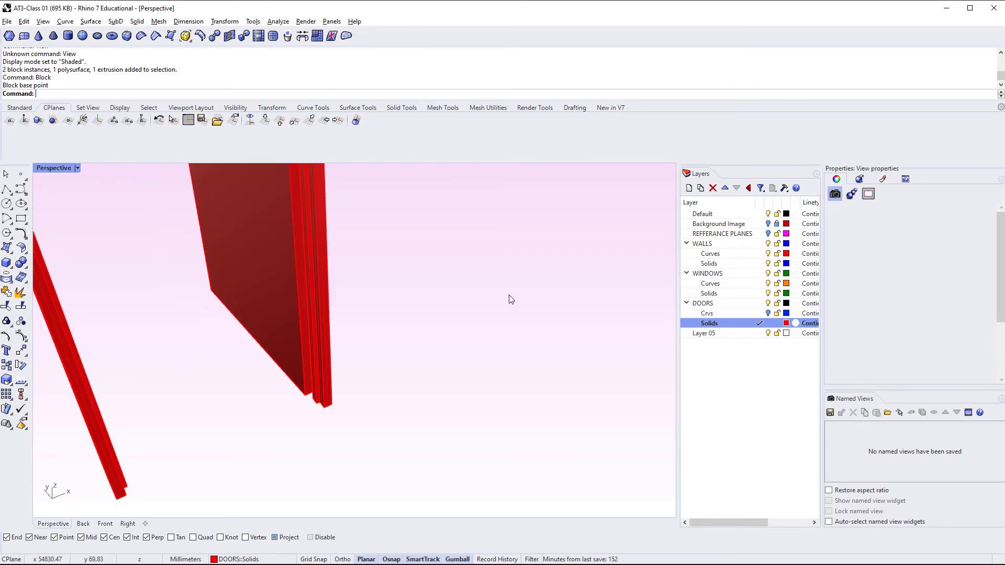
Switch to the top view and set it to Wireframe display.
scroll(492, 311, down, 2)
scroll(491, 311, down, 2)
right_drag(446, 417, 423, 410)
key(ctrl+F1)
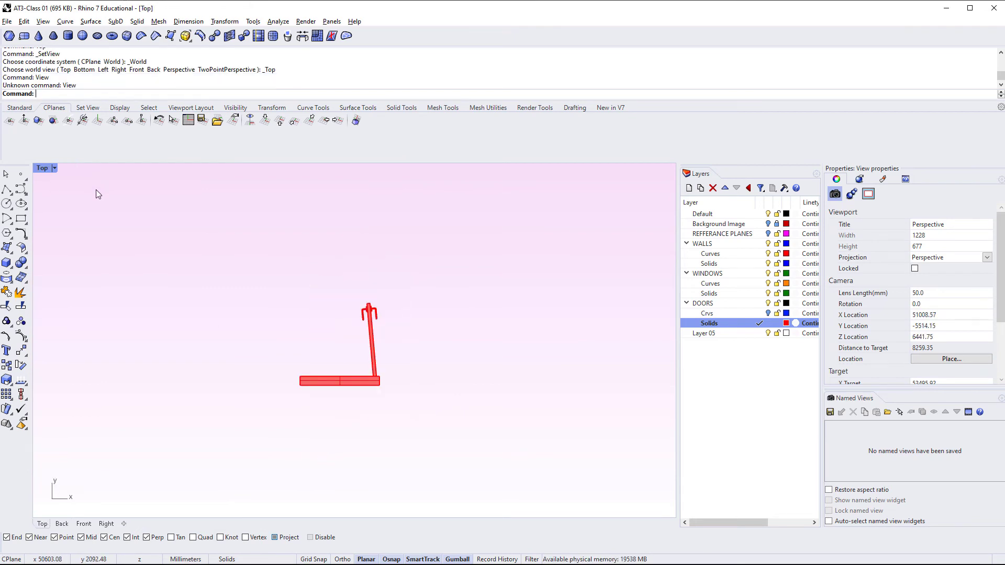
scroll(125, 273, down, 4)
click(54, 169)
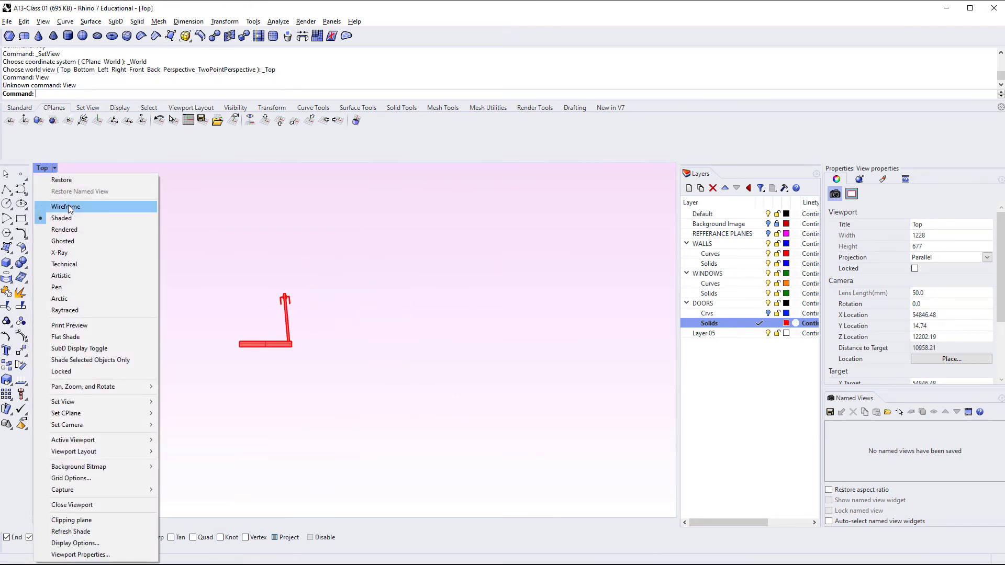
click(66, 207)
Move the door block from outside the plan to beside the small room's side-wall opening.
scroll(397, 330, down, 3)
right_drag(396, 329, 531, 452)
click(498, 466)
scroll(501, 466, down, 2)
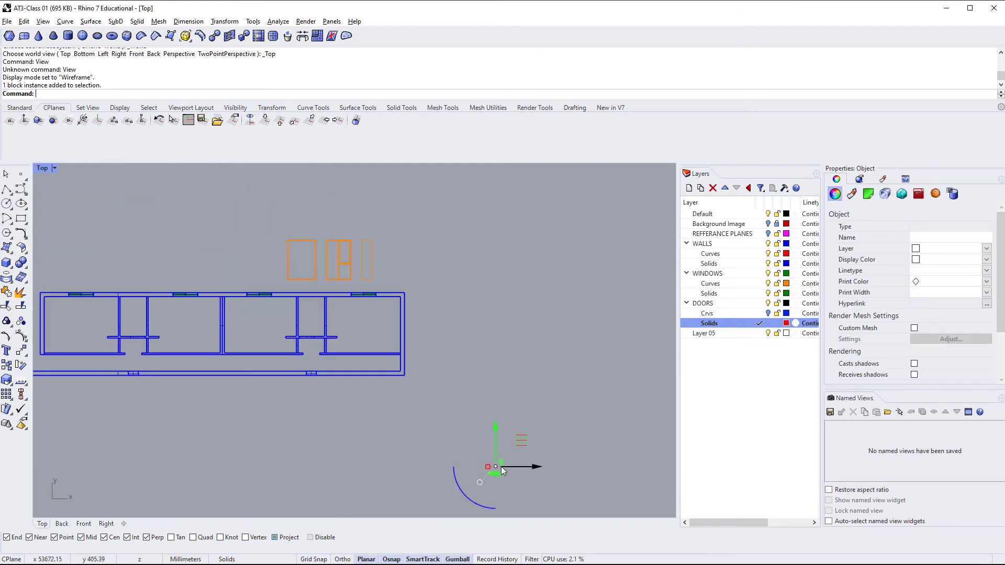
drag(533, 463, 337, 459)
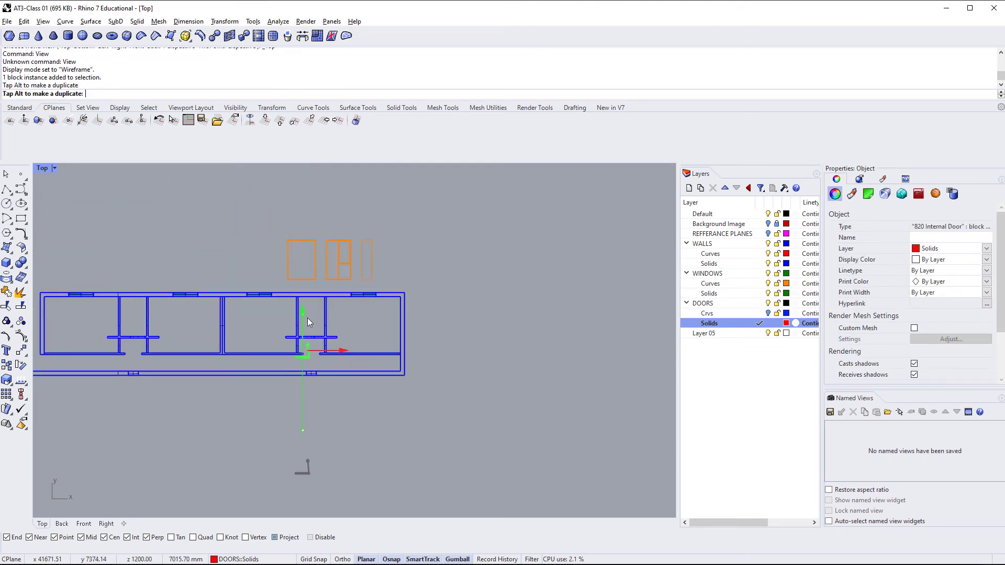
drag(308, 318, 308, 319)
scroll(311, 357, up, 15)
right_drag(331, 340, 288, 406)
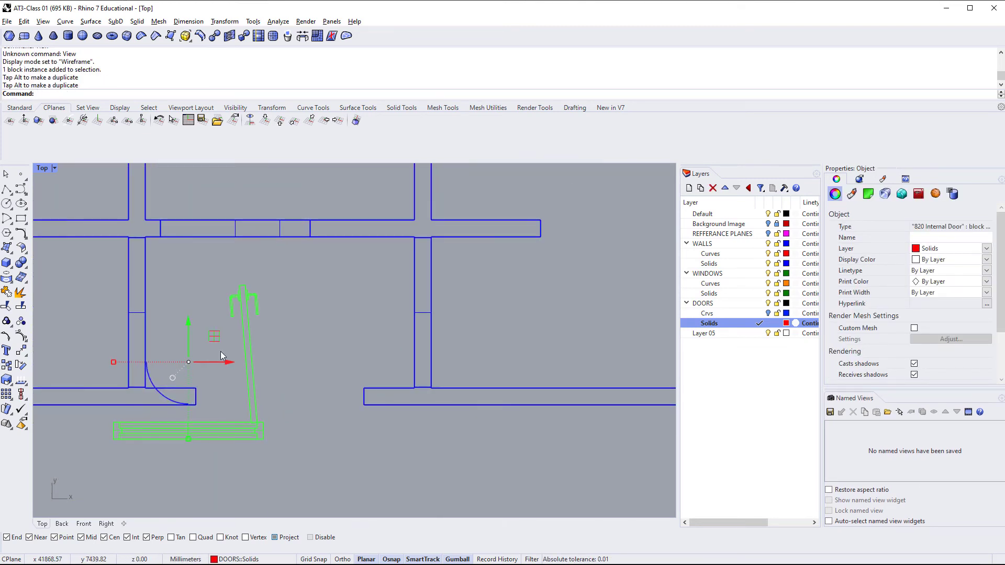
drag(230, 365, 518, 362)
scroll(420, 362, up, 5)
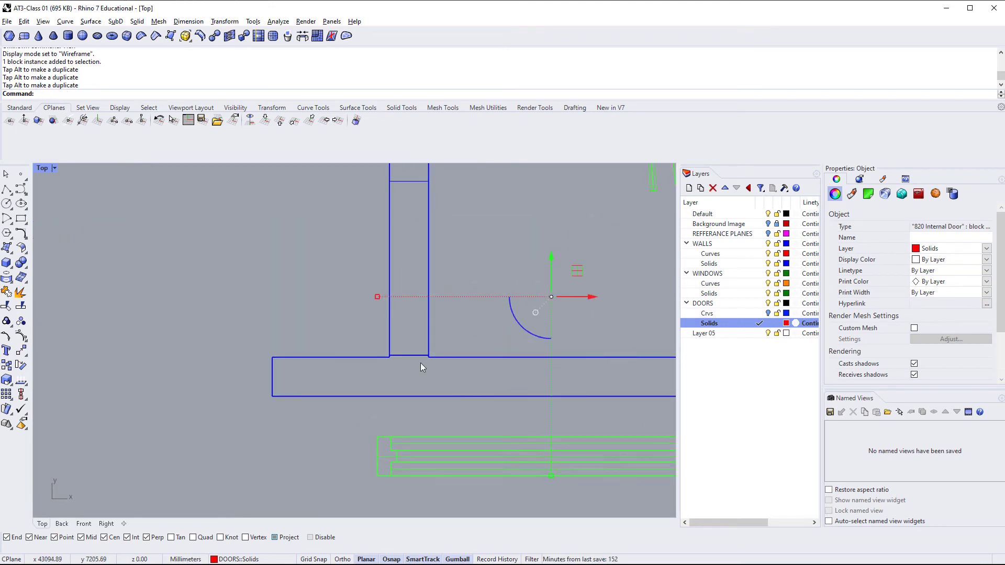
scroll(475, 388, down, 4)
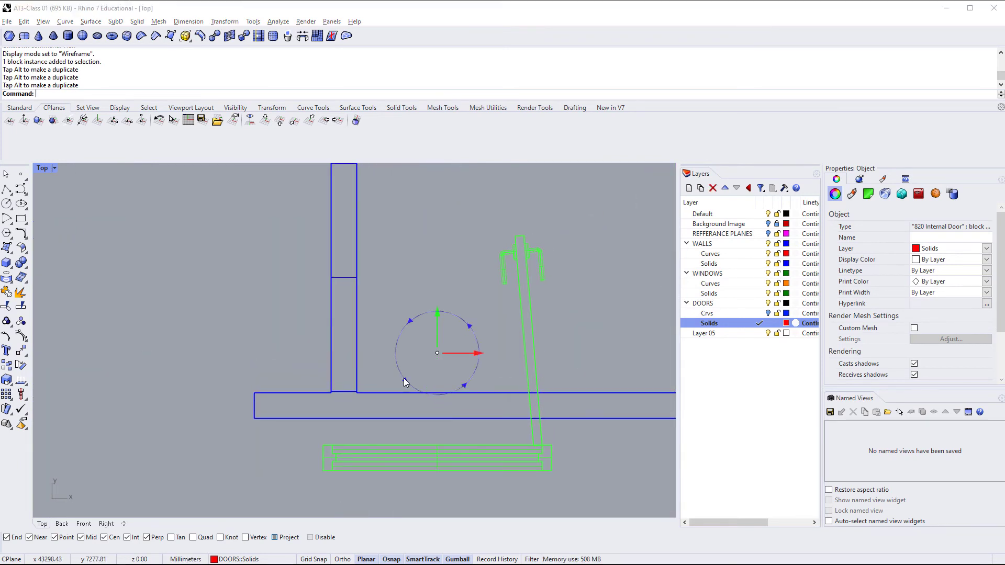
Rotate the door block 90 degrees plus a half turn so its frame parallels the side wall and its leaf opens outward.
click(403, 377)
text(90)
key(Return)
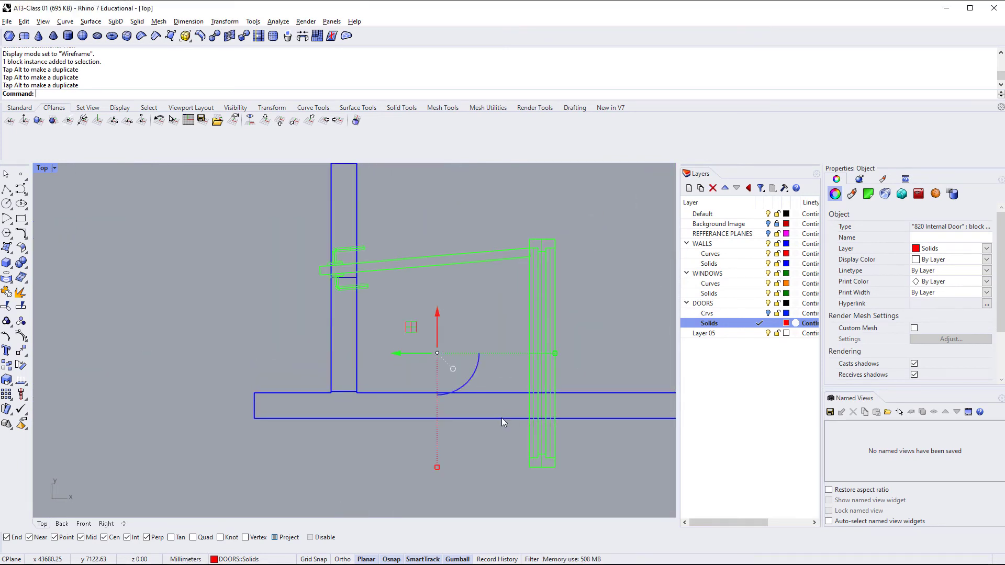
scroll(463, 388, down, 5)
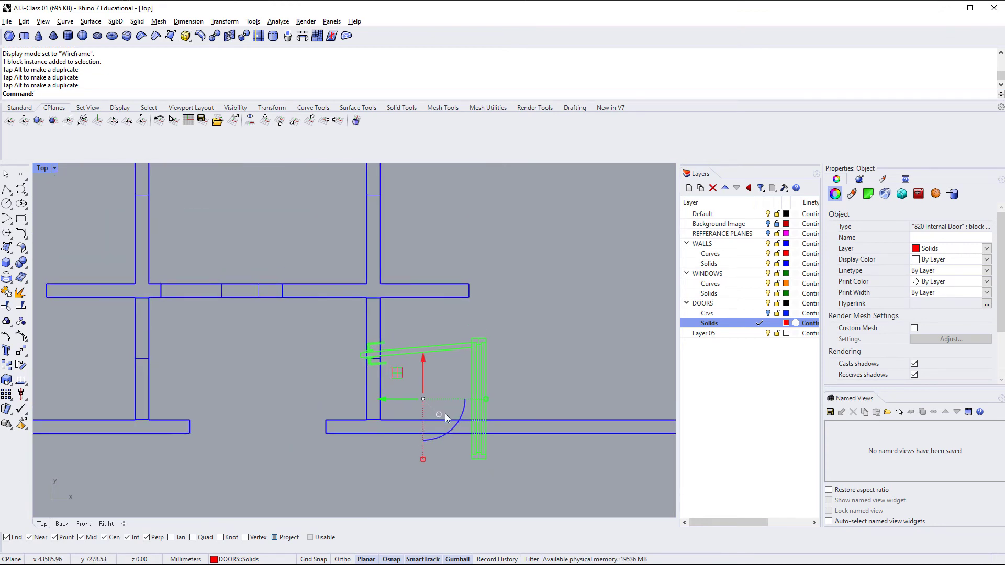
click(466, 411)
key(Return)
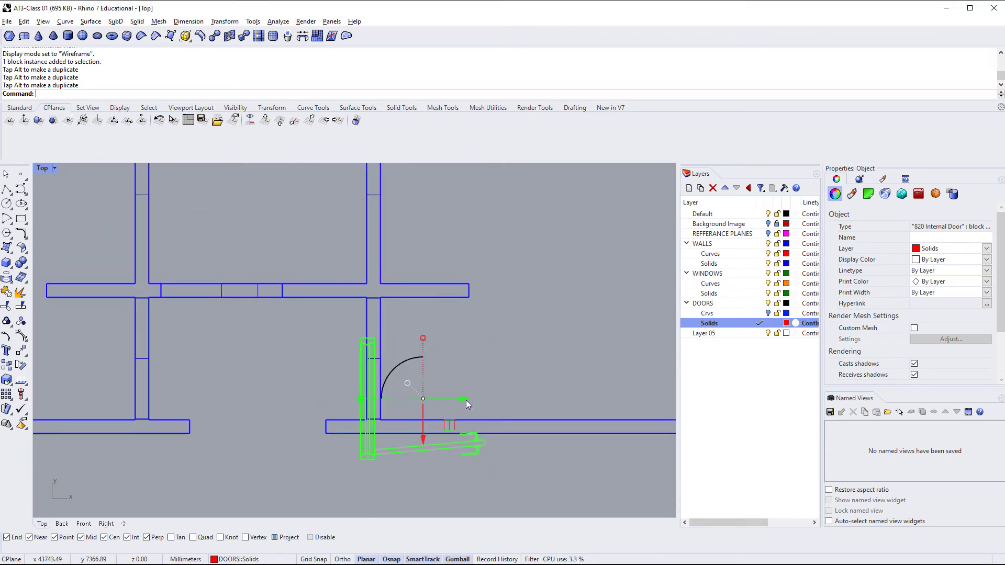
Move the door block by its frame's lower outer corner onto the lower corner of the side-wall opening.
scroll(350, 464, up, 4)
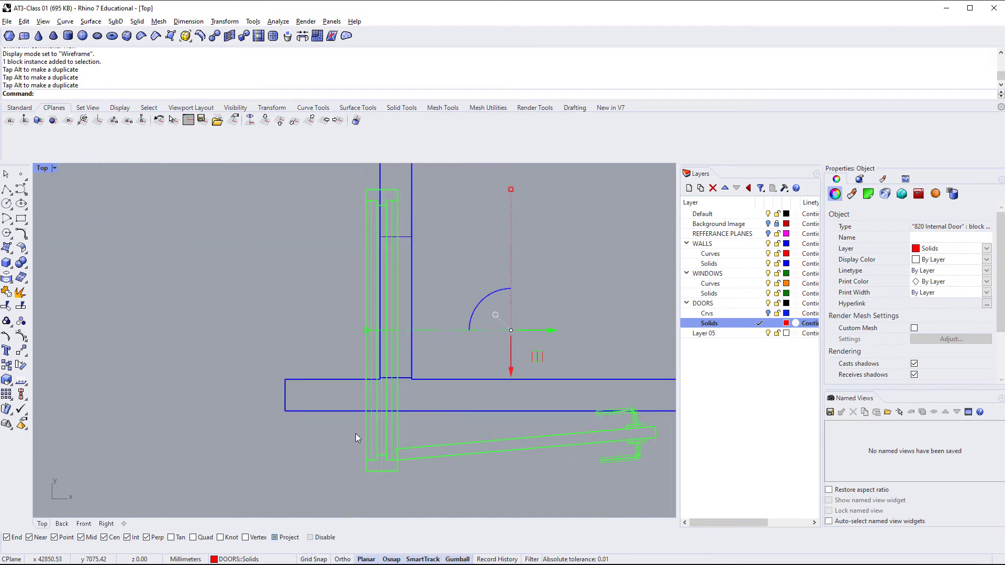
text(m)
key(Return)
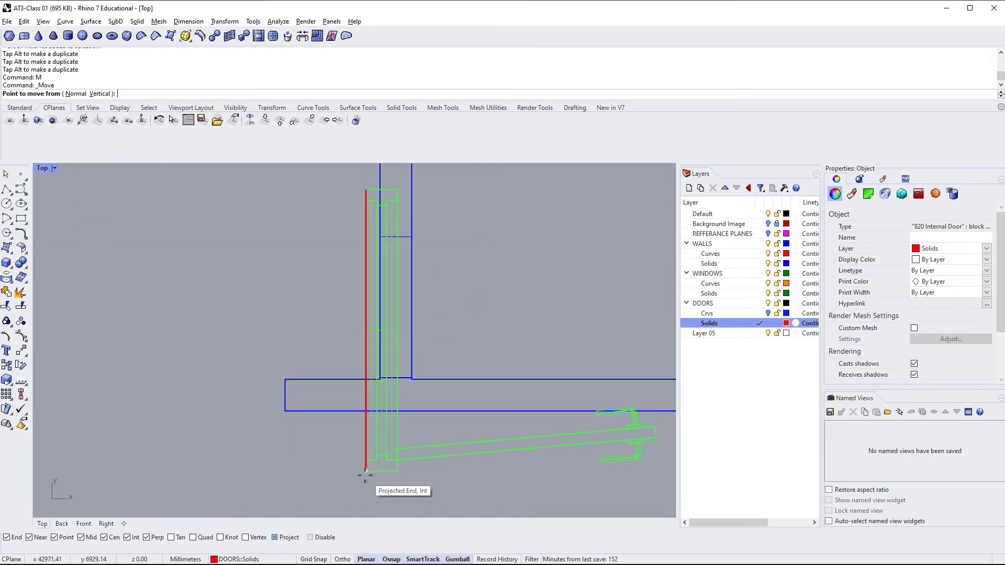
click(365, 471)
scroll(369, 439, up, 6)
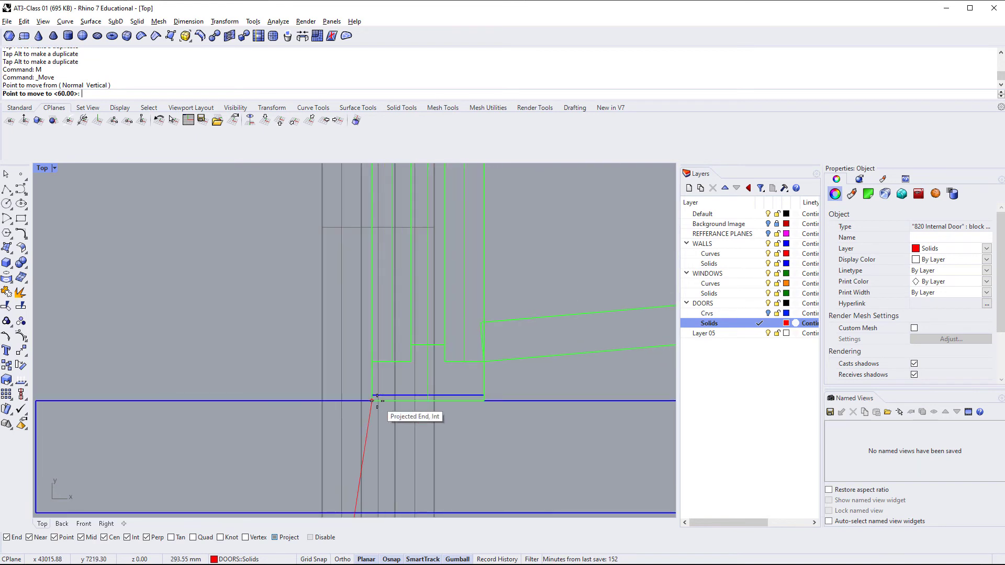
click(376, 396)
scroll(376, 396, down, 5)
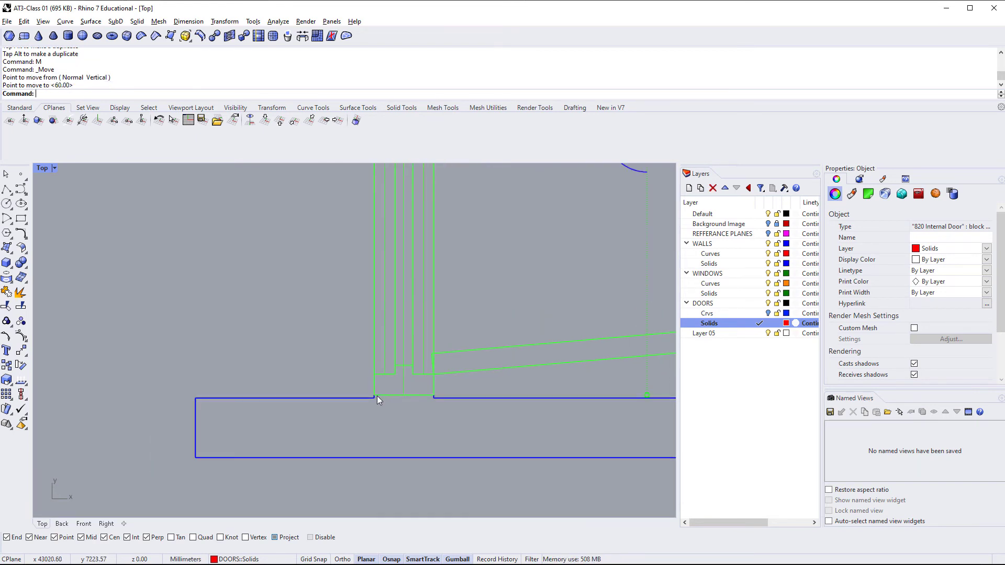
scroll(390, 340, down, 3)
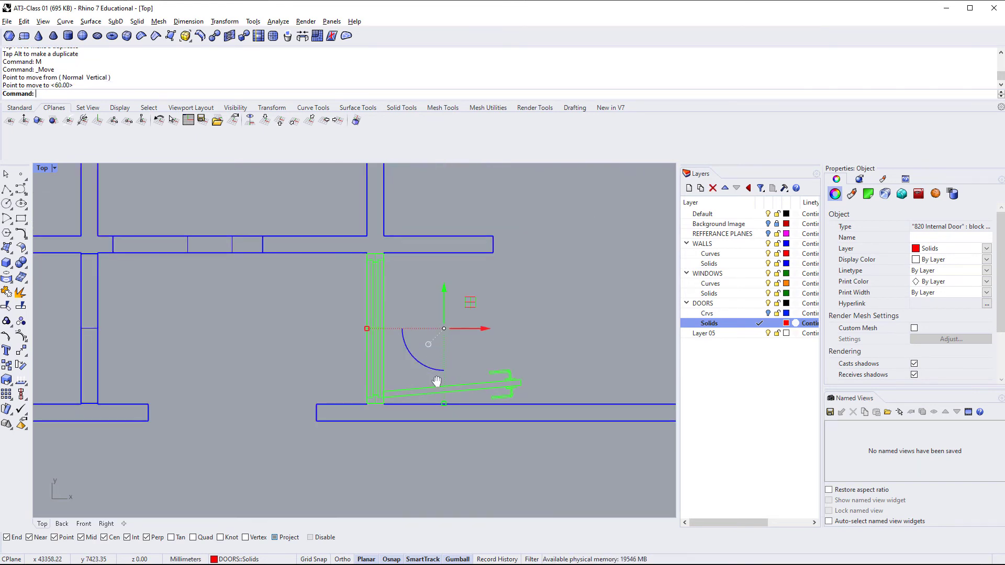
Mirror a copy of the door into the opposite side wall about a vertical line through the midpoint of the outer-wall opening below.
right_drag(436, 381, 465, 375)
text(Mirror)
key(Return)
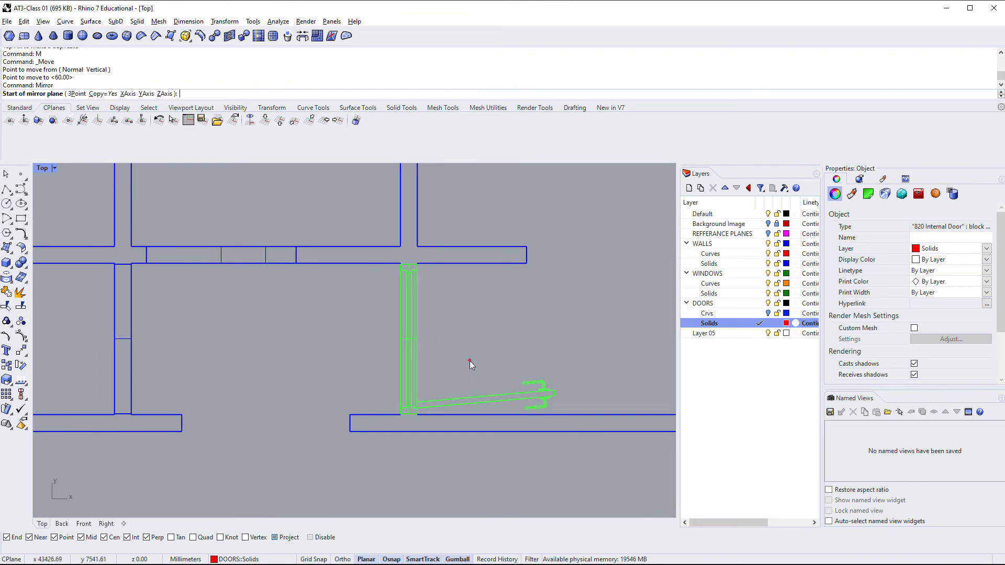
scroll(287, 240, down, 8)
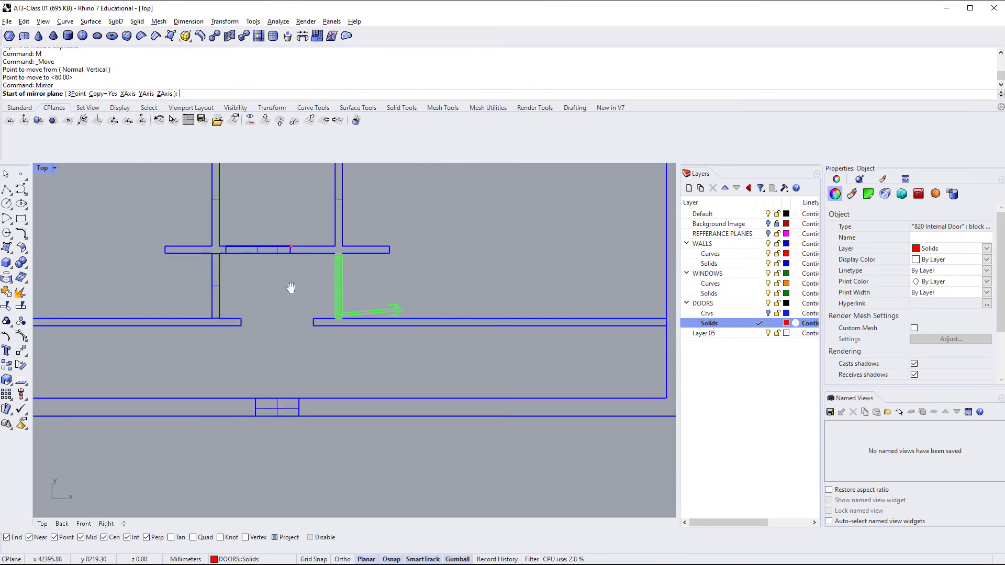
right_drag(290, 289, 274, 504)
right_drag(239, 354, 226, 170)
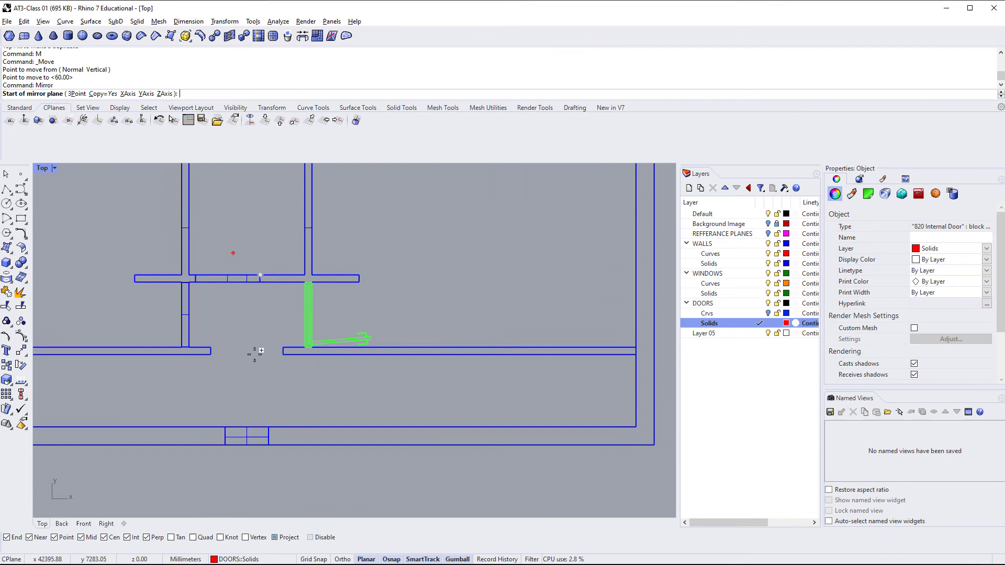
click(247, 427)
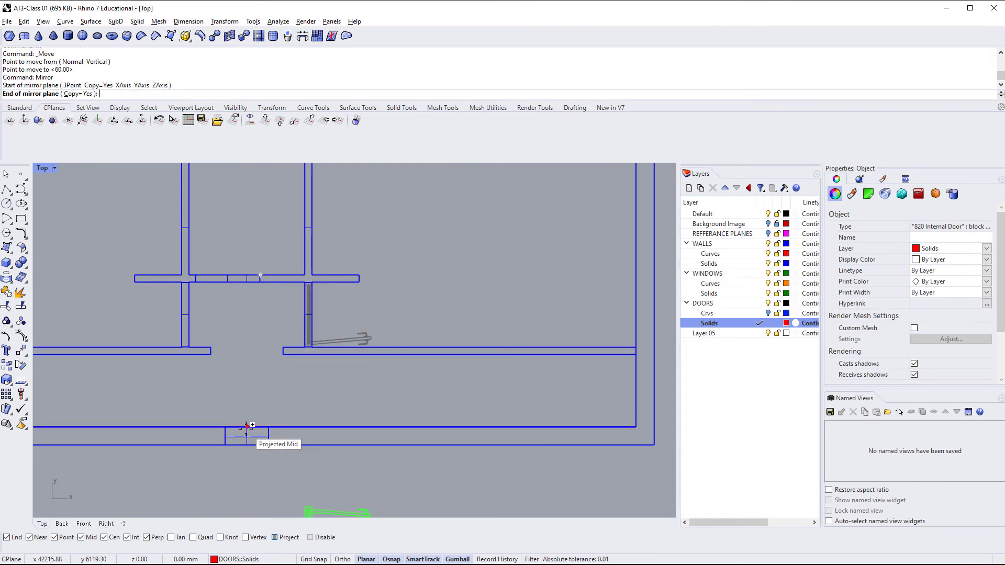
click(247, 305)
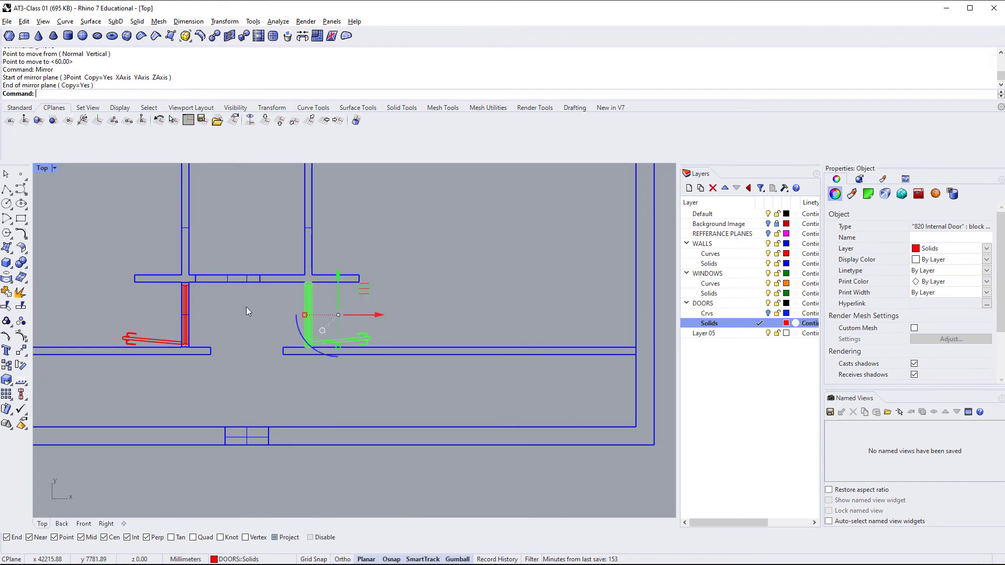
Examine how the mirrored door fits its opening and look over the door openings in the rest of the plan.
key(Escape)
scroll(222, 335, up, 5)
click(211, 328)
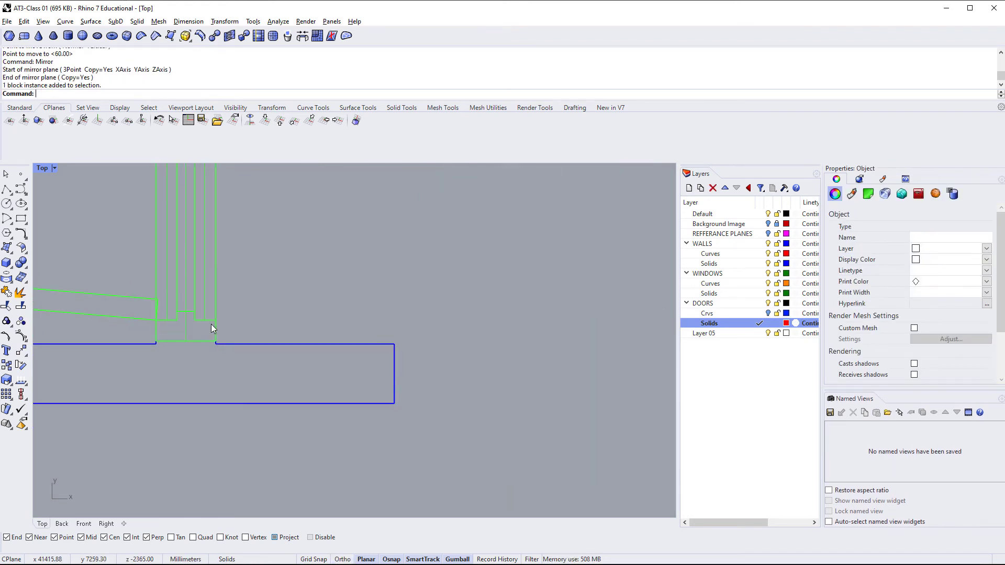
scroll(209, 327, down, 3)
scroll(256, 319, down, 6)
right_drag(262, 327, 496, 393)
key(Escape)
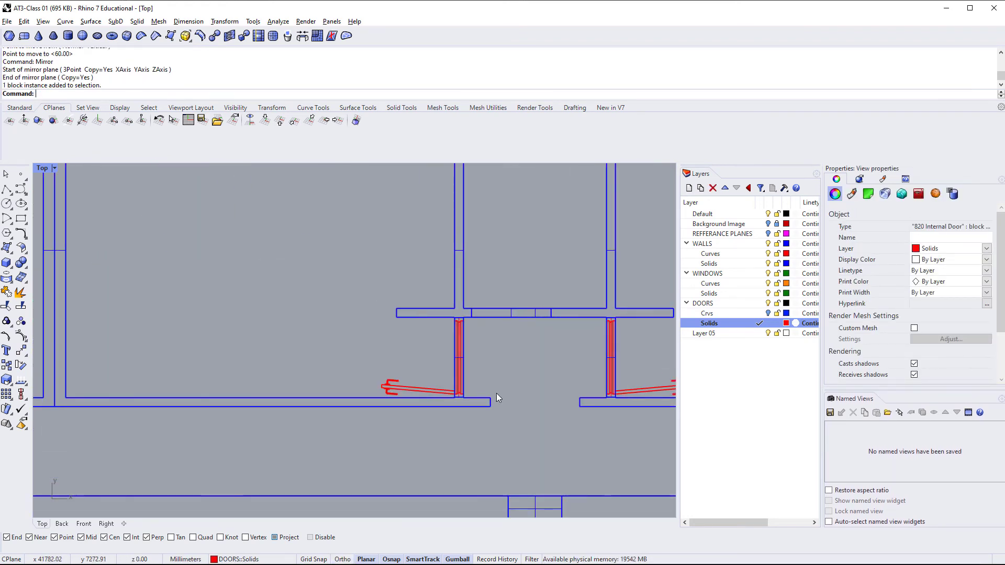
scroll(496, 394, down, 6)
right_drag(81, 335, 190, 332)
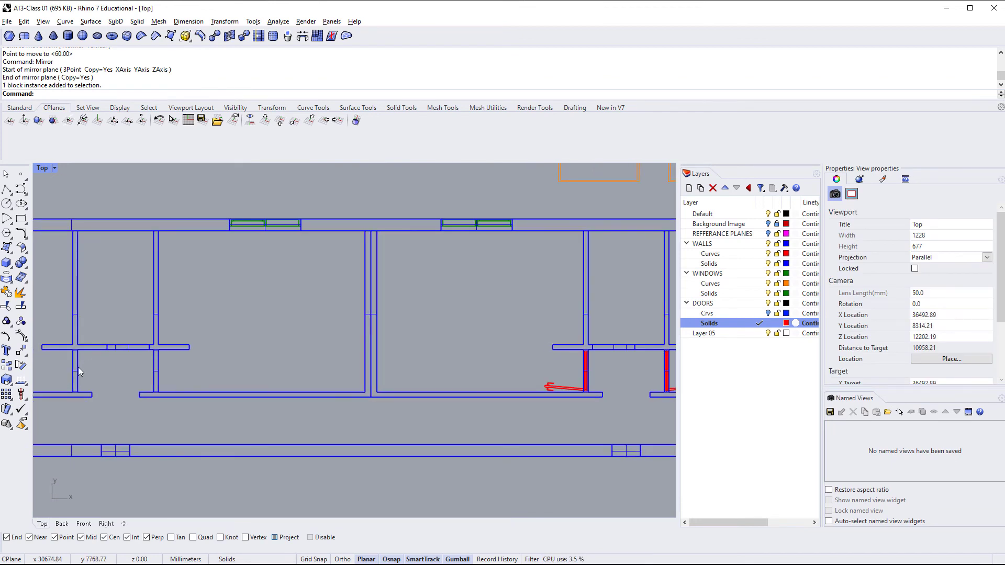
right_drag(443, 365, 231, 382)
Copy the mirrored door block into the room above, between its two side walls.
click(368, 408)
scroll(350, 406, up, 5)
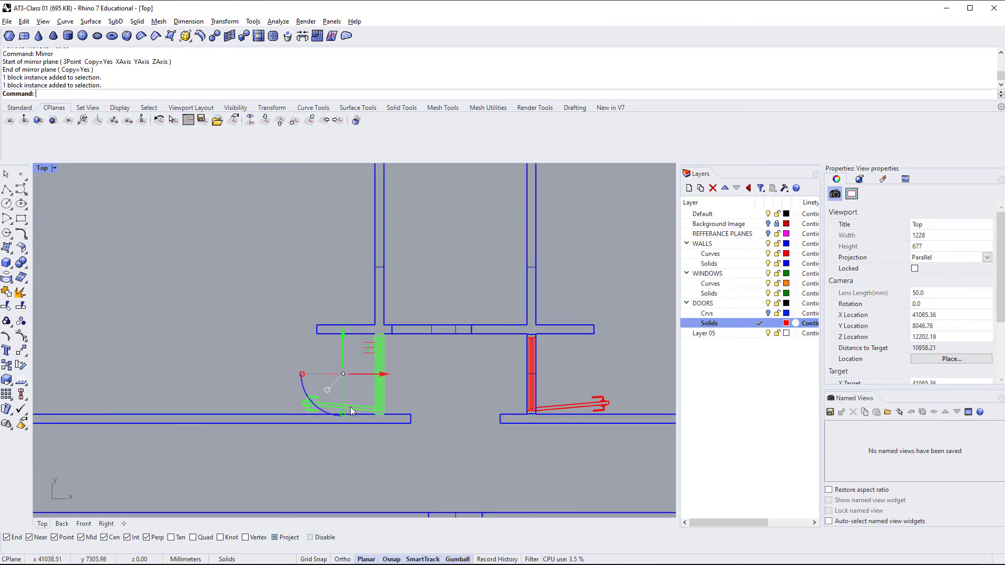
right_drag(190, 399, 277, 377)
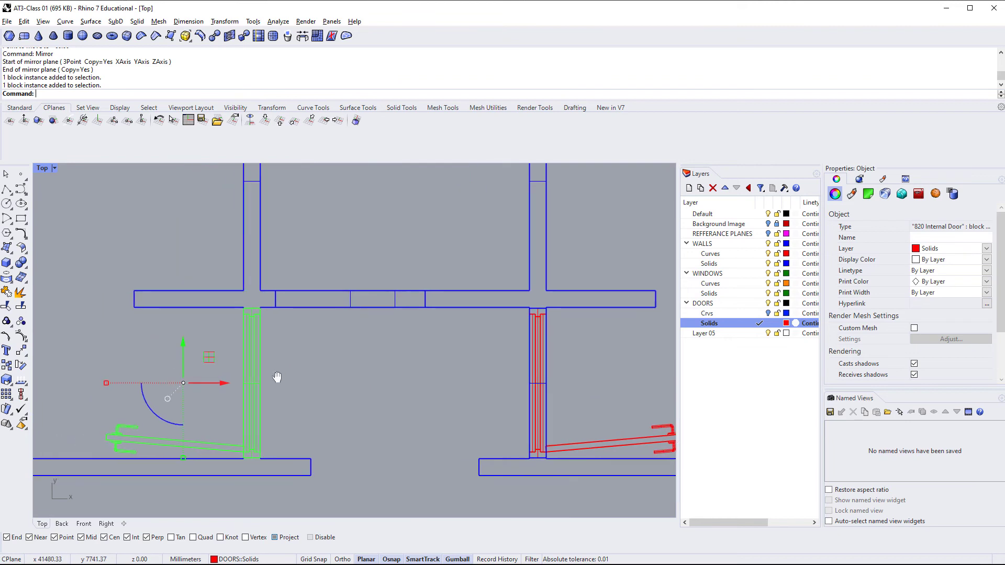
text(copy)
key(Return)
click(271, 370)
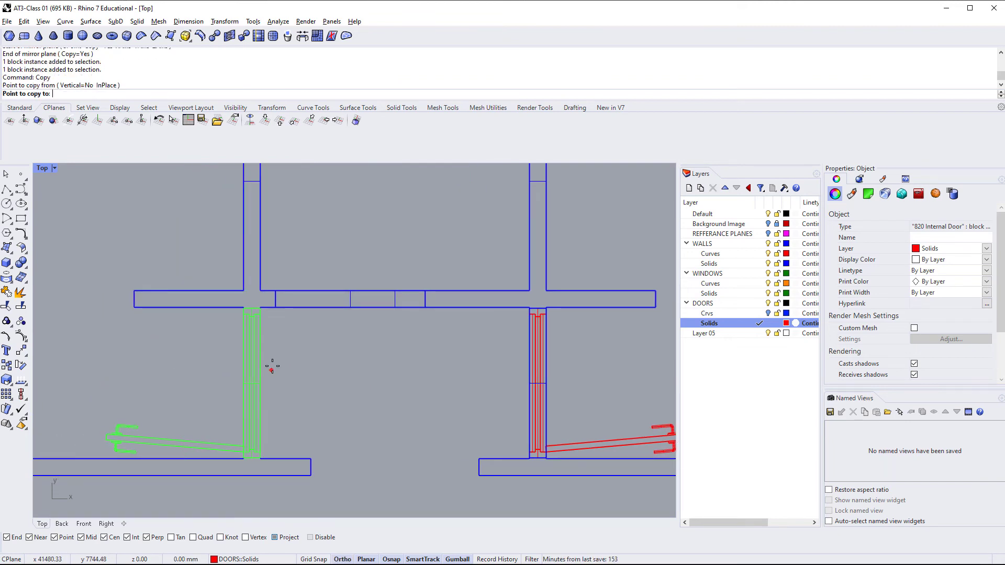
right_drag(416, 399, 374, 453)
click(350, 324)
right_click(347, 330)
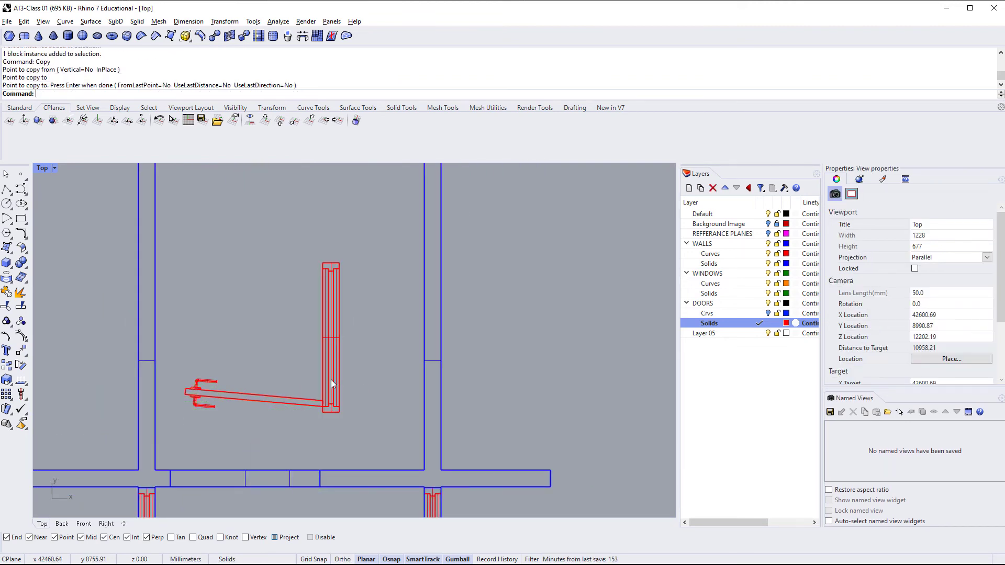
Rotate the copied door block by 90 degrees and a further 180 degrees so its frame runs parallel to the horizontal partition.
click(331, 378)
click(253, 370)
click(236, 393)
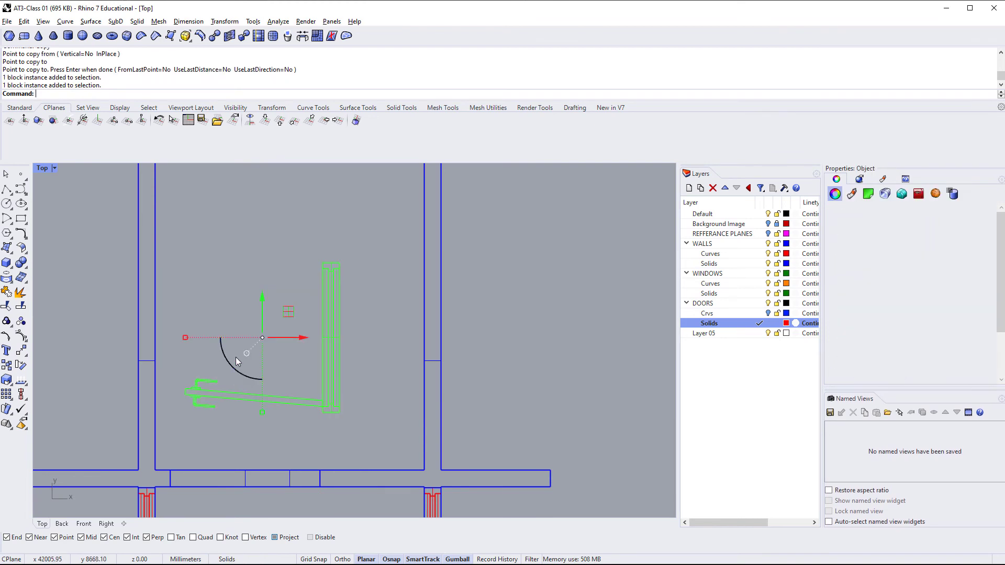
click(235, 367)
text(90)
key(Return)
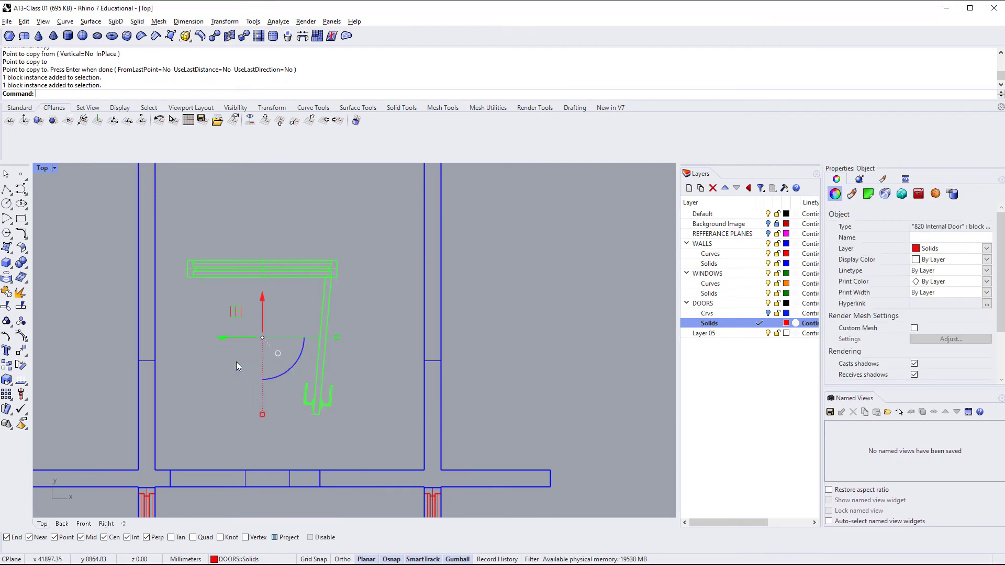
click(291, 364)
text(180)
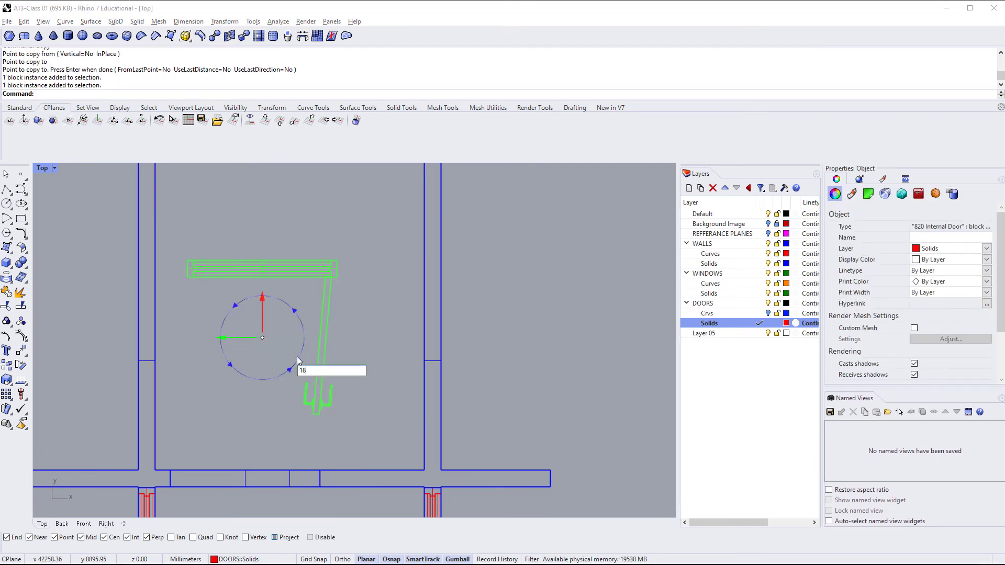
key(Return)
click(291, 365)
right_drag(266, 407, 308, 335)
click(274, 328)
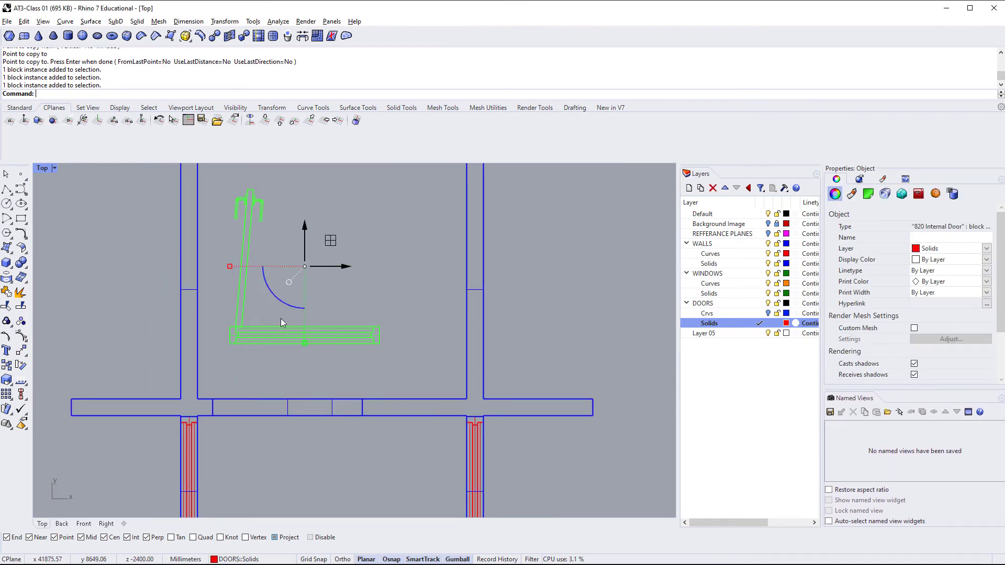
Move the rotated door block down and across to sit just above the horizontal partition near its opening.
drag(331, 268, 310, 270)
drag(283, 238, 284, 287)
drag(325, 321, 406, 324)
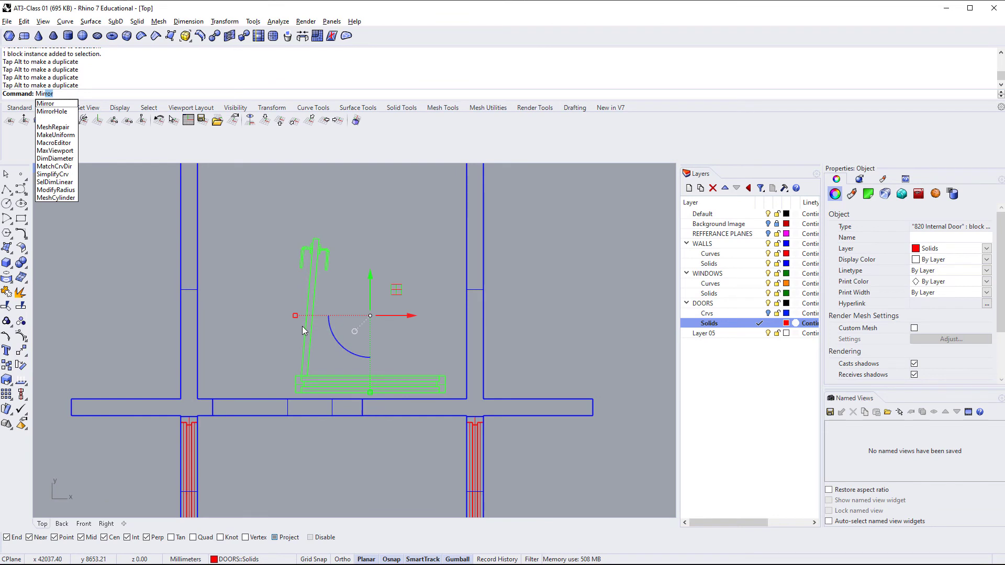
Mirror the door block about a vertical line through its frame's midpoint and delete the original.
key(Return)
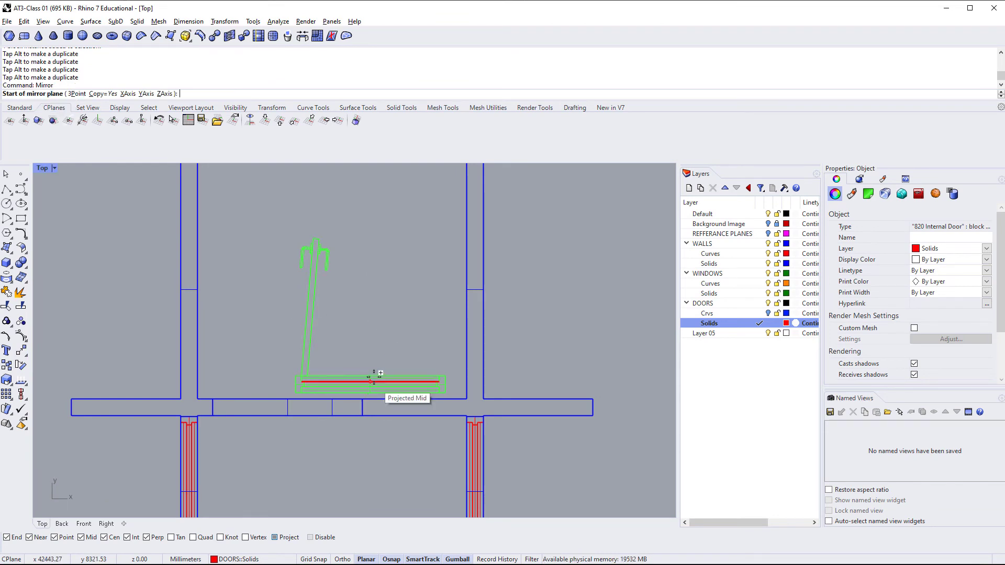
click(374, 377)
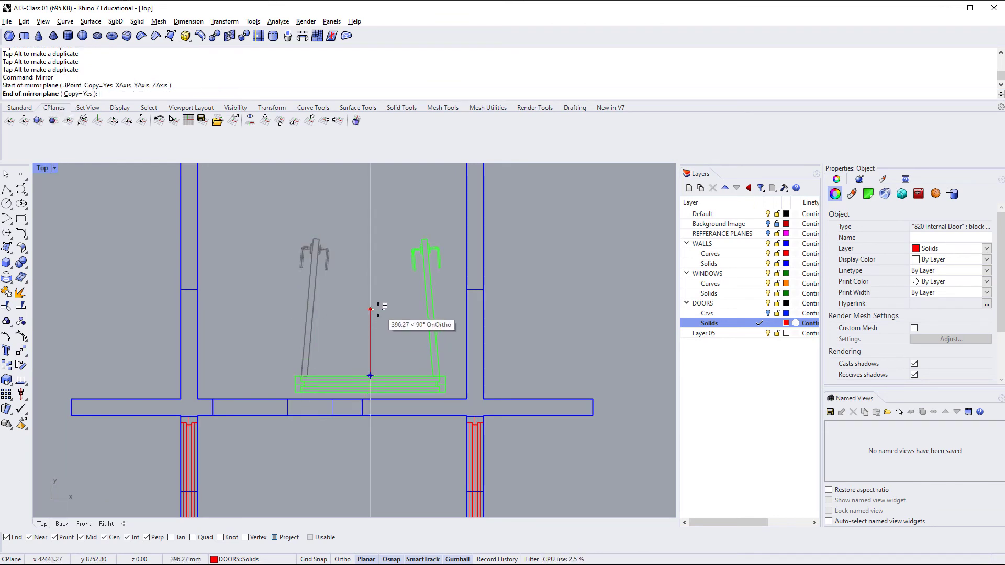
click(373, 308)
key(Escape)
click(325, 243)
key(Delete)
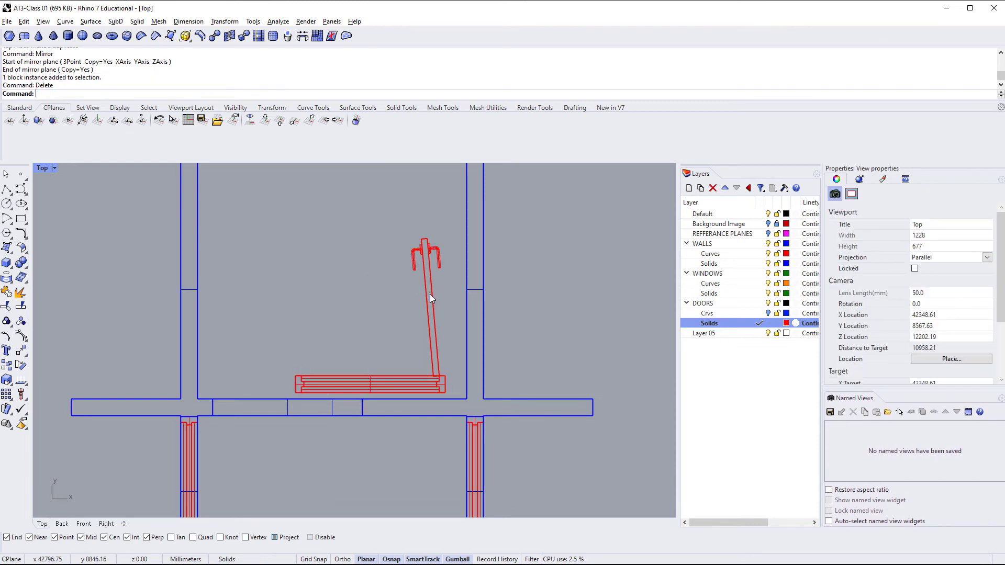
click(430, 296)
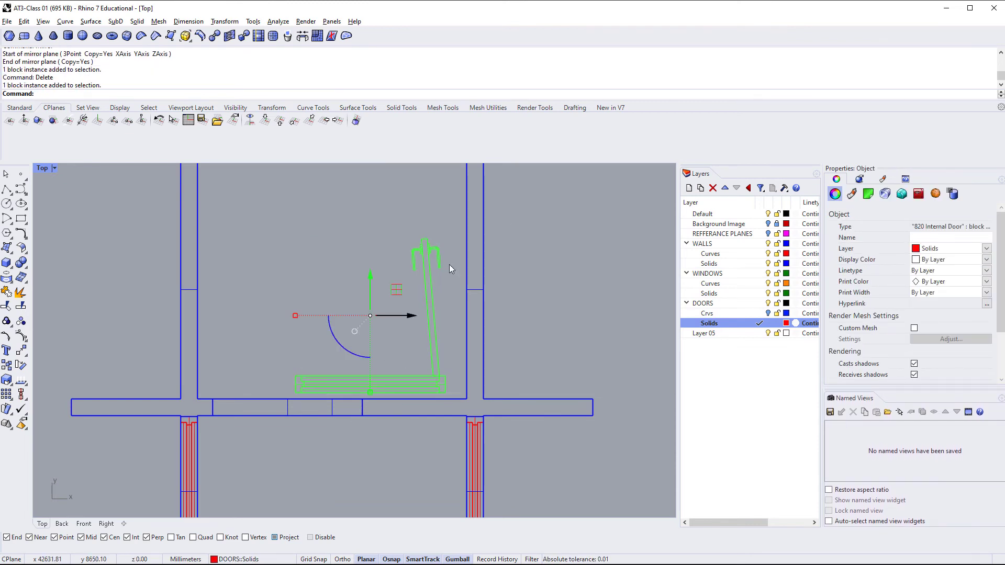
scroll(412, 310, down, 1)
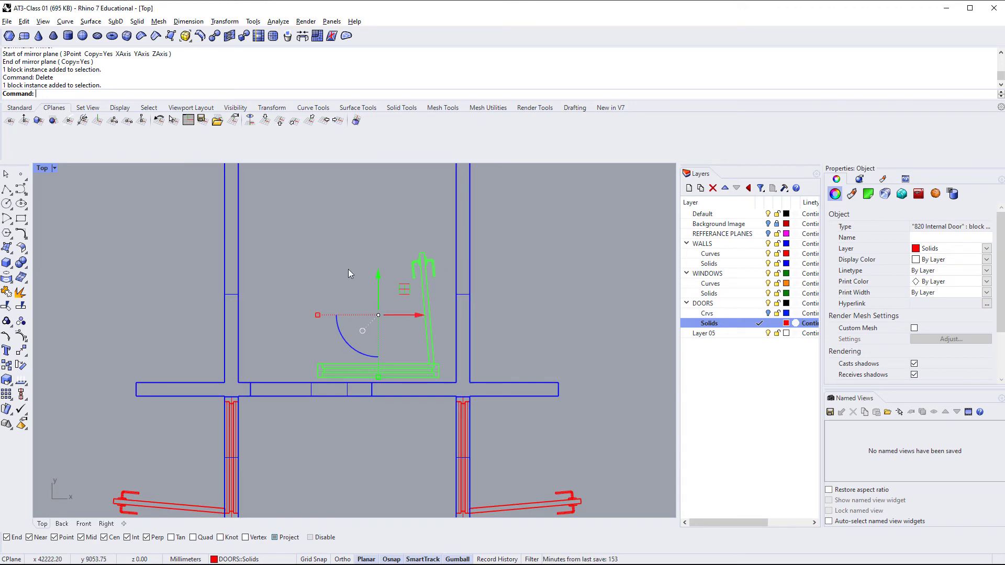
click(348, 269)
click(432, 340)
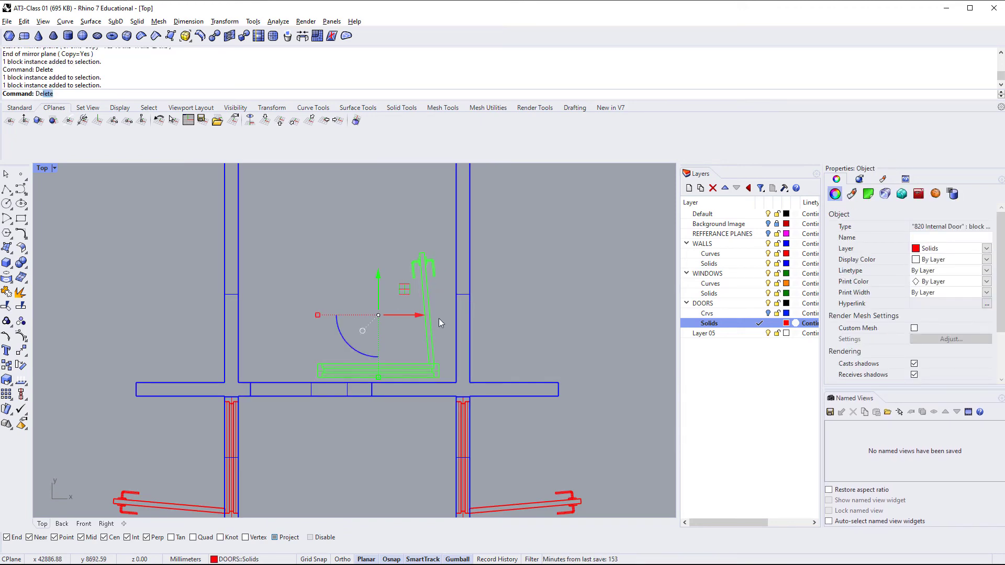
In the Perspective view, undo the original door's deletion and delete the mirrored copy instead.
key(ctrl+F4)
right_drag(440, 322, 396, 311)
key(Delete)
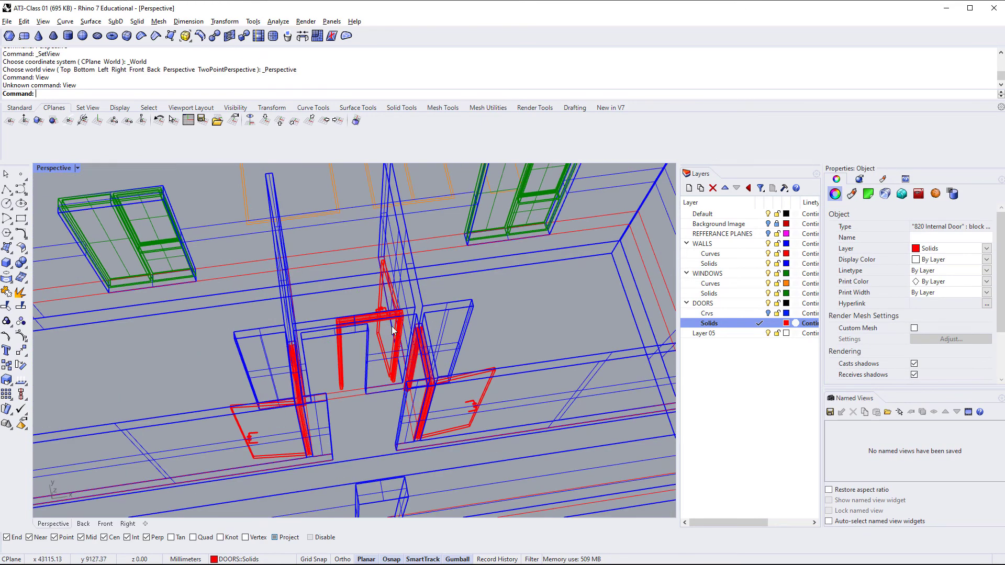
key(ctrl+z)
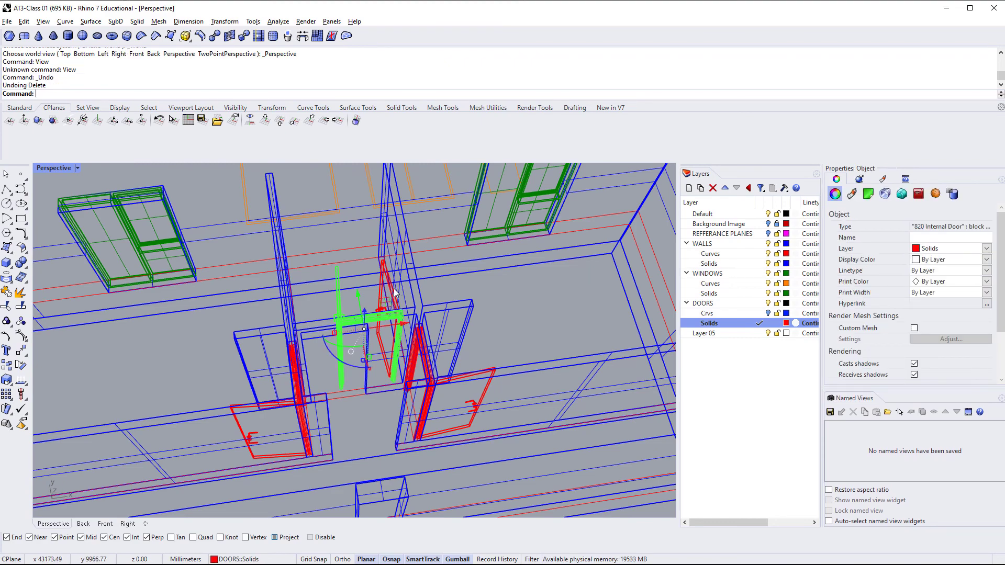
click(395, 289)
click(419, 315)
key(Delete)
Move the remaining door block from its frame's bottom corner to the floor-level corner of the horizontal partition's opening.
scroll(356, 374, up, 5)
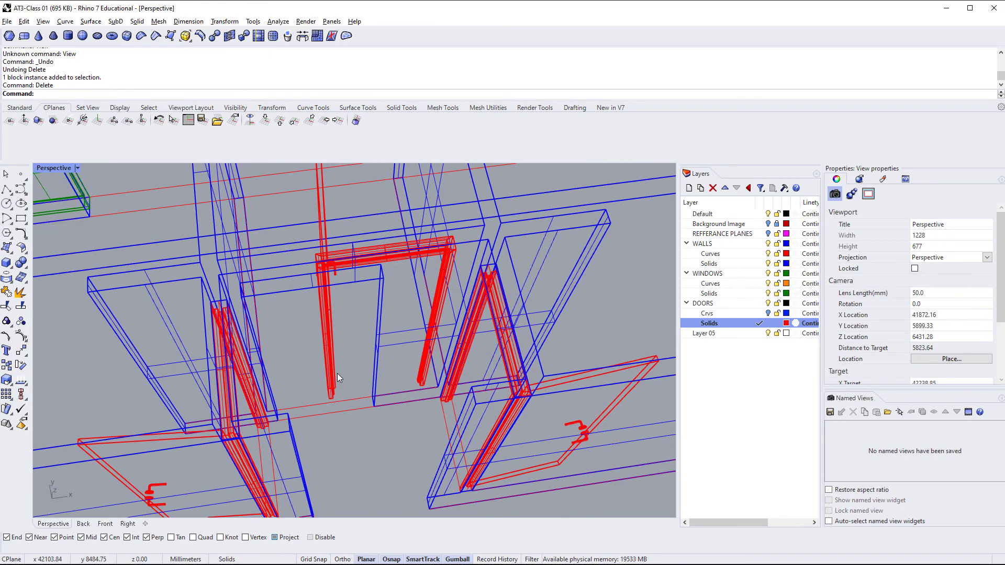
click(337, 374)
scroll(345, 392, up, 5)
text(m)
key(Return)
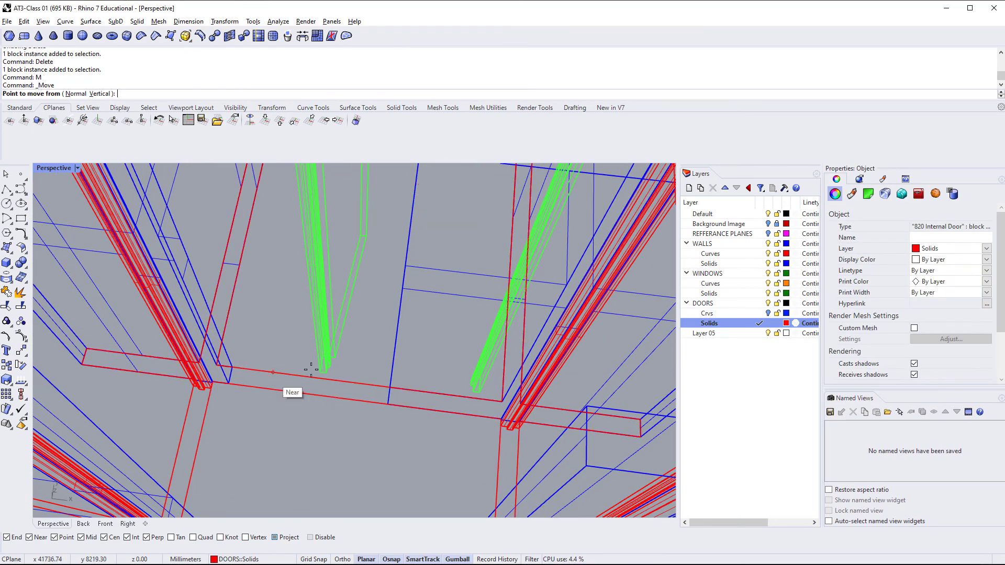
click(316, 372)
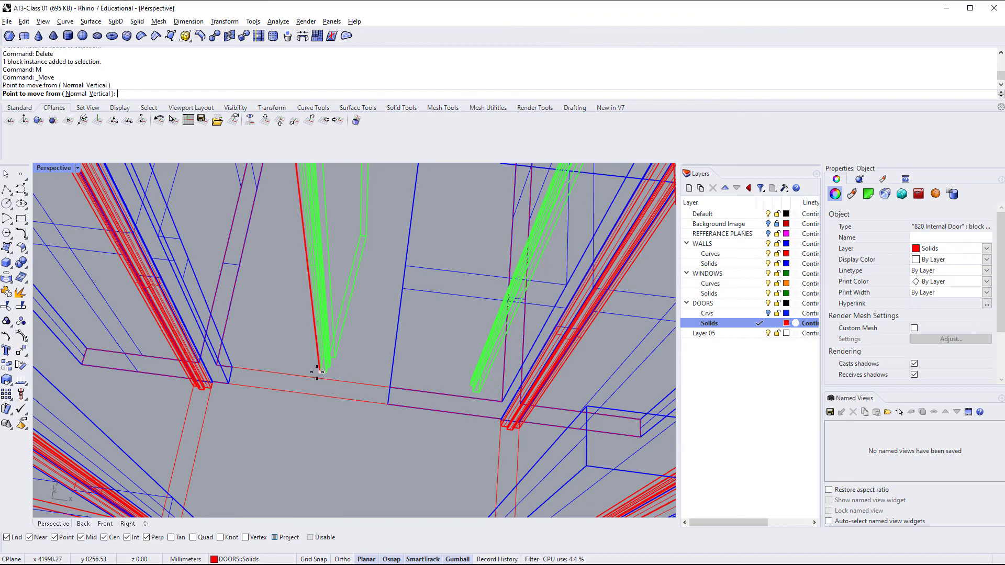
click(234, 380)
click(300, 404)
Set the Perspective display mode to Shaded and inspect how the moved door fits the partition opening.
right_drag(300, 404, 175, 254)
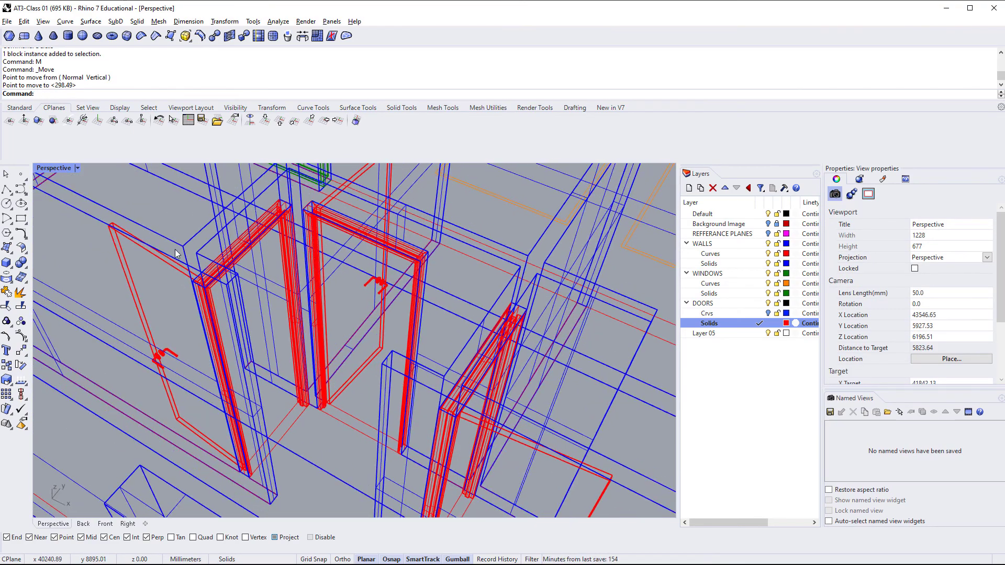
click(77, 168)
click(63, 217)
shift+right_drag(328, 303, 308, 331)
mouse_move(309, 331)
right_down()
mouse_move(316, 352)
mouse_move(220, 327)
mouse_move(234, 303)
mouse_move(238, 321)
mouse_move(296, 384)
right_up()
scroll(303, 371, up, 7)
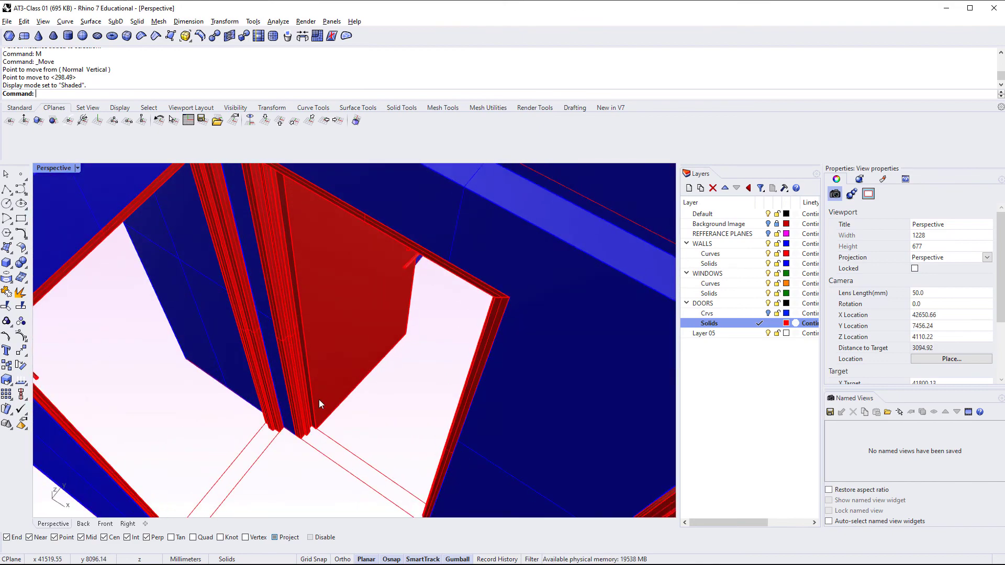
right_drag(348, 402, 265, 458)
shift+right_drag(276, 356, 309, 440)
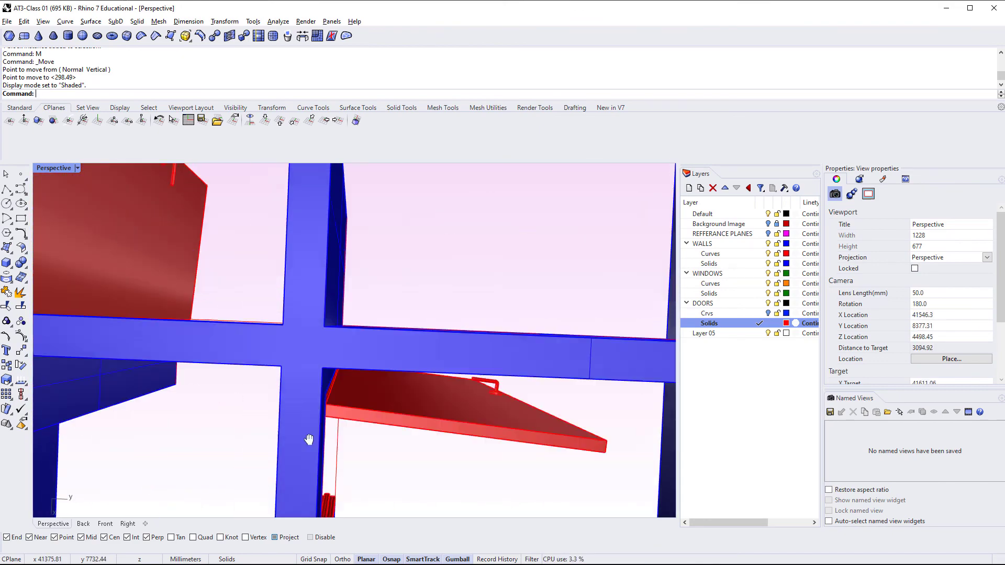
Show the Crvs layer under DOORS and zoom to the door frame's closed profile curve.
scroll(309, 439, down, 6)
mouse_move(293, 377)
shift+right_down()
mouse_move(337, 435)
mouse_move(384, 429)
mouse_move(422, 341)
mouse_move(124, 332)
mouse_move(413, 344)
mouse_move(410, 378)
mouse_move(314, 282)
mouse_move(181, 191)
shift+right_up()
scroll(413, 382, down, 10)
mouse_move(476, 383)
shift+right_down()
mouse_move(215, 287)
mouse_move(273, 302)
shift+right_up()
scroll(298, 328, down, 5)
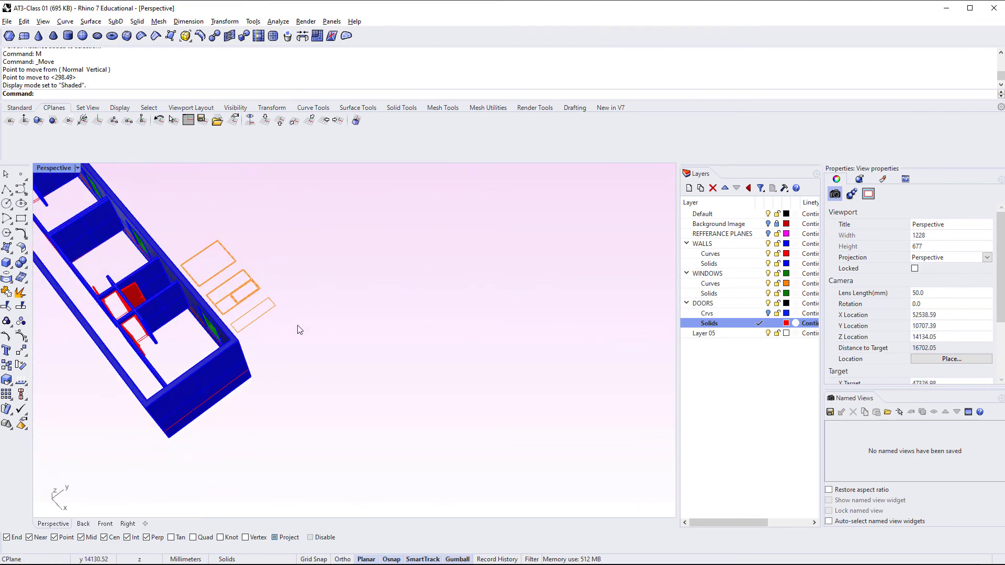
click(769, 313)
right_drag(393, 336, 394, 392)
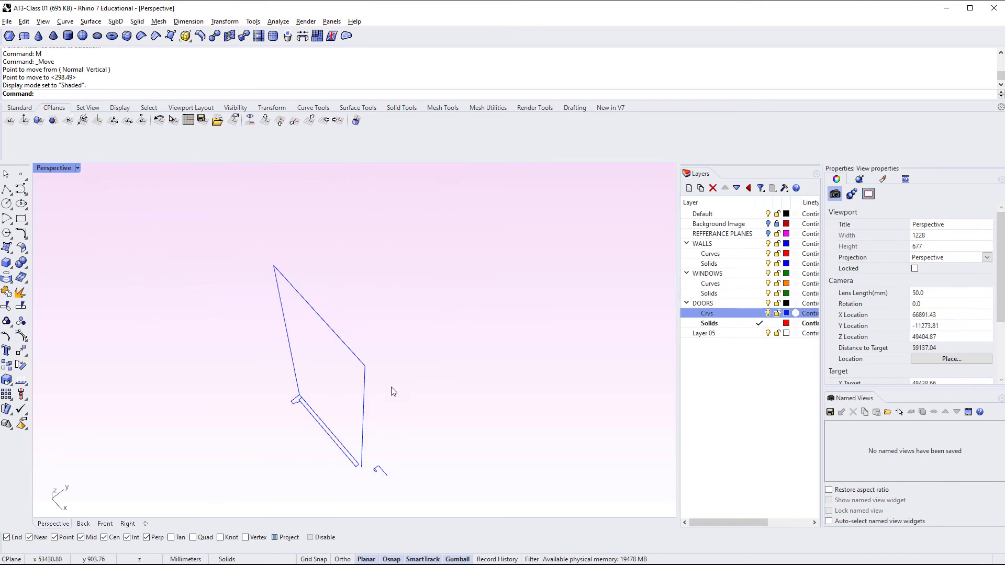
scroll(324, 425, up, 15)
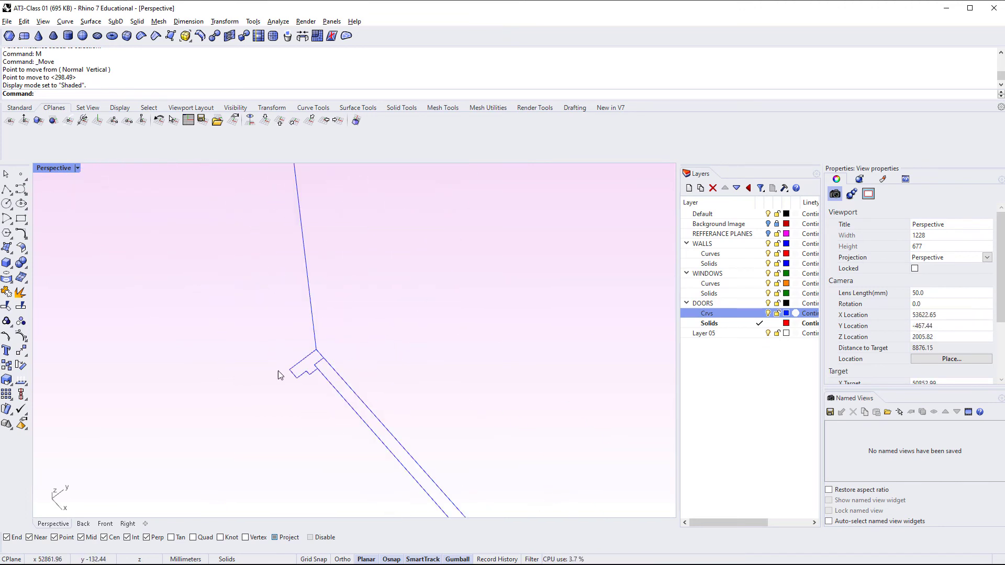
click(305, 363)
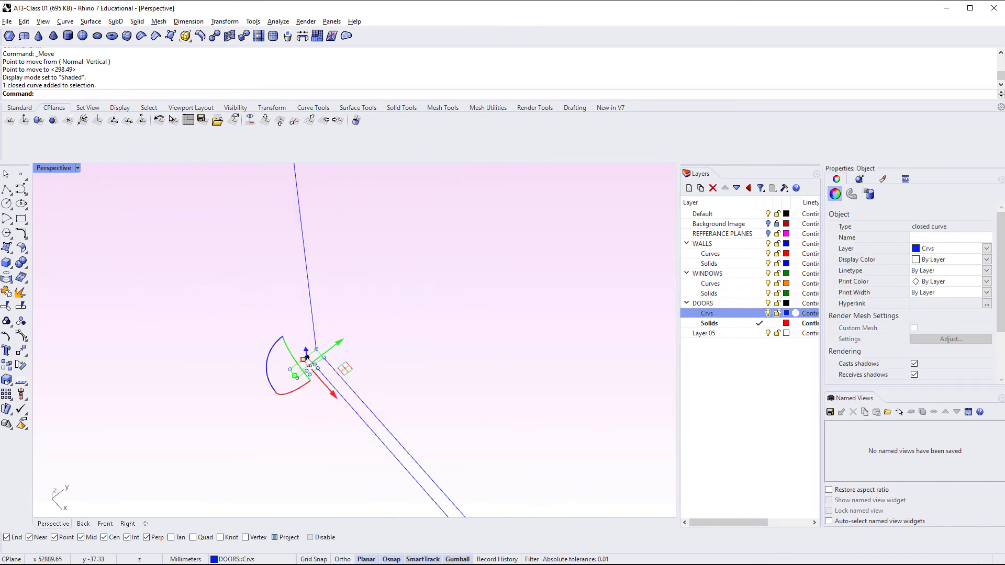
text(ZS)
key(Return)
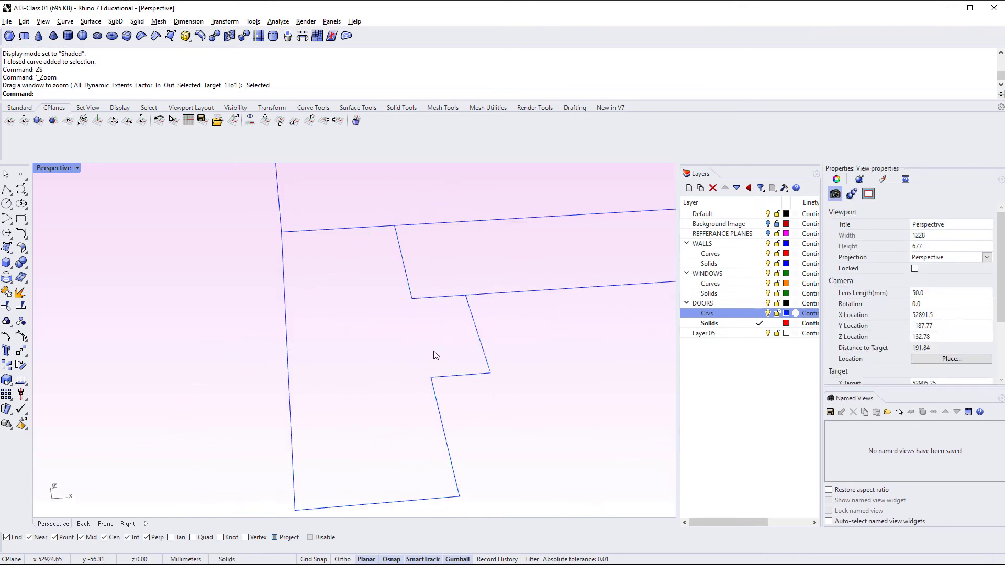
Try to simplify the frame profile by deleting its inner step corner point and the adjacent bottom corner point.
scroll(434, 350, down, 6)
right_drag(474, 375, 368, 404)
click(439, 389)
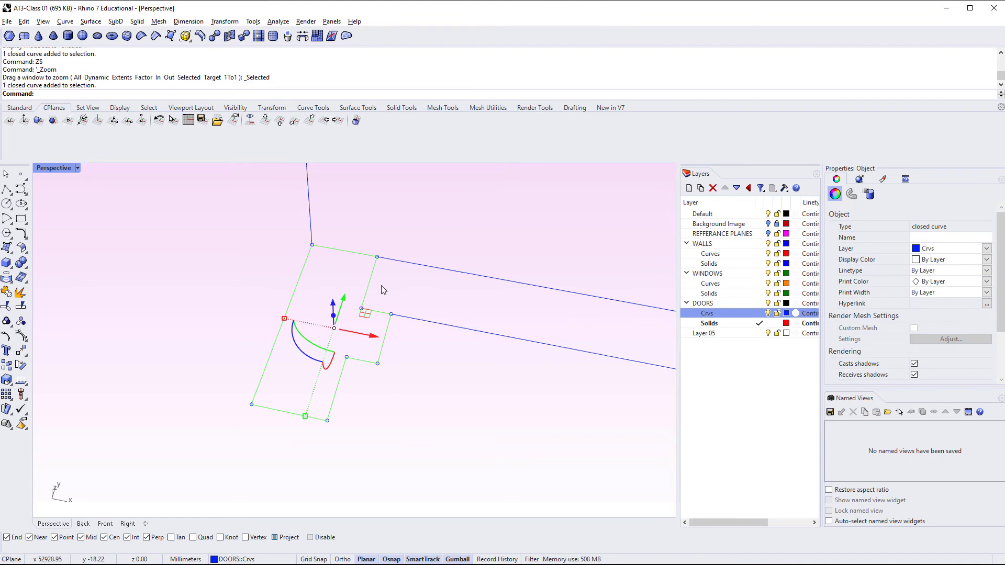
click(359, 386)
click(362, 360)
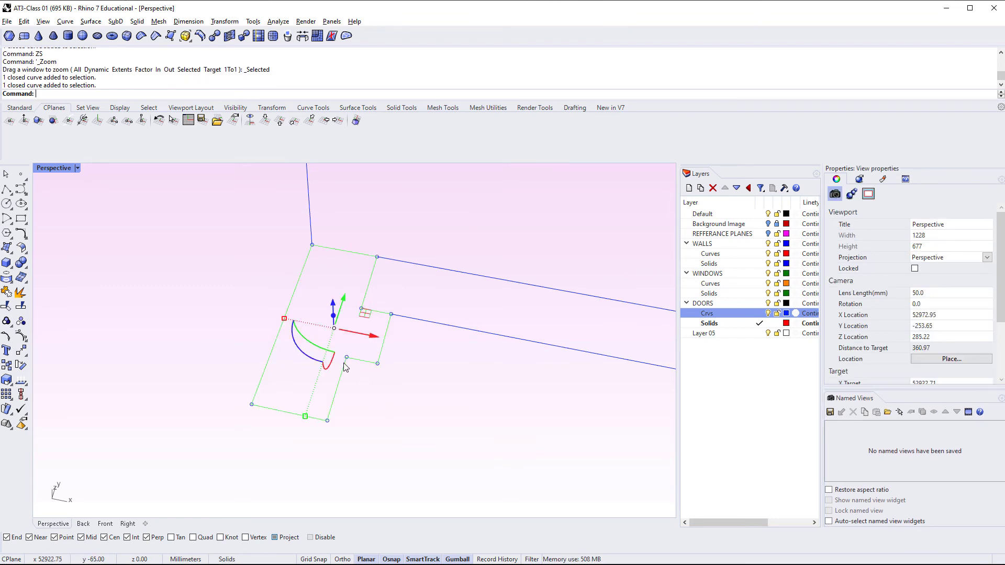
click(347, 357)
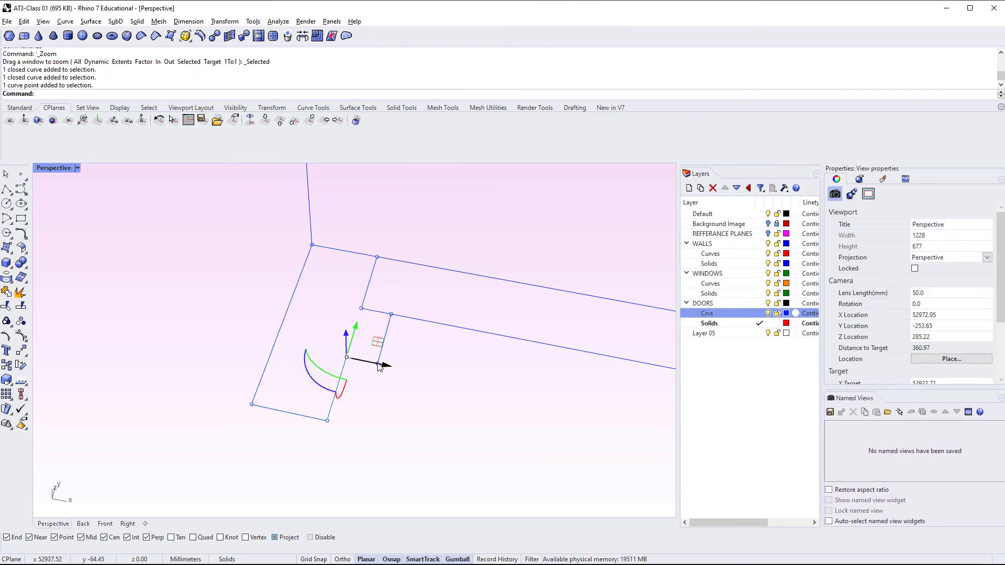
shift+click(328, 421)
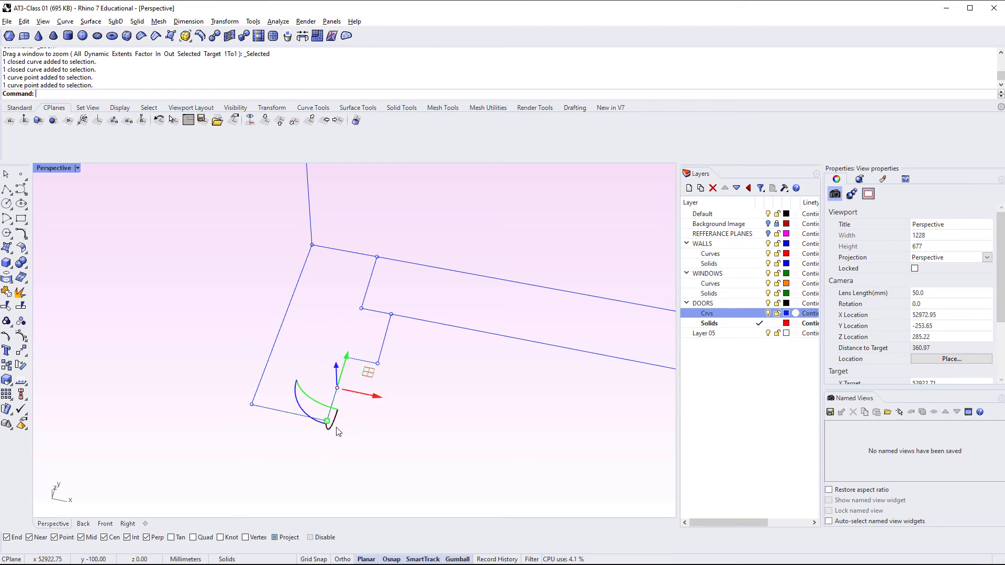
key(Delete)
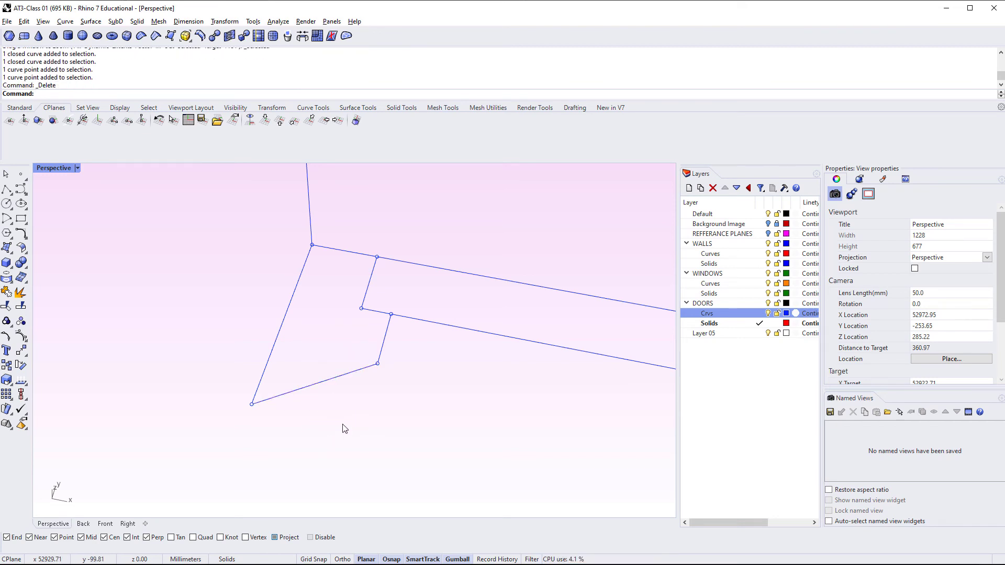
key(ctrl+z)
Move the two lower step points of the frame profile together from the inner step corner to the profile's bottom corner.
click(344, 355)
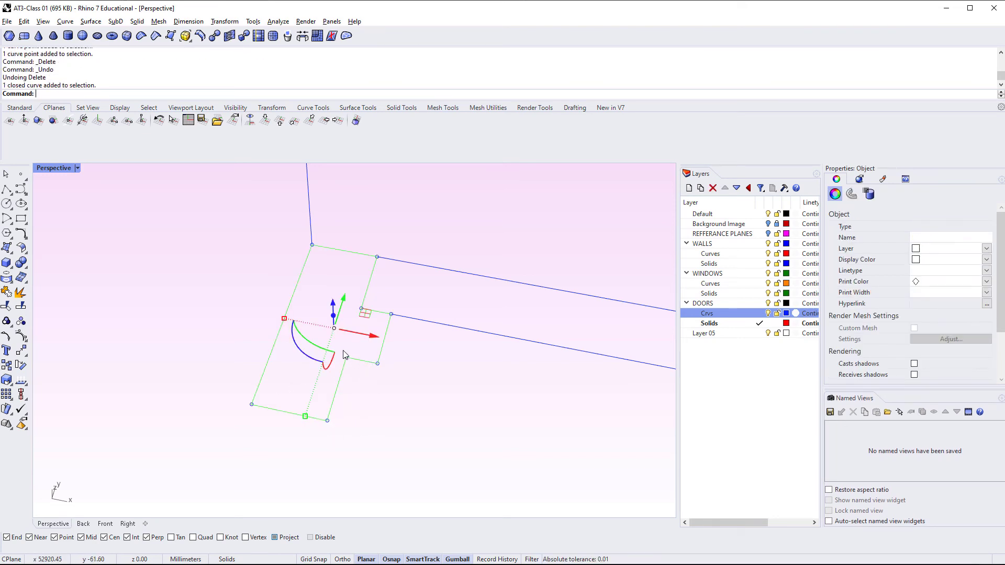
drag(341, 344, 368, 387)
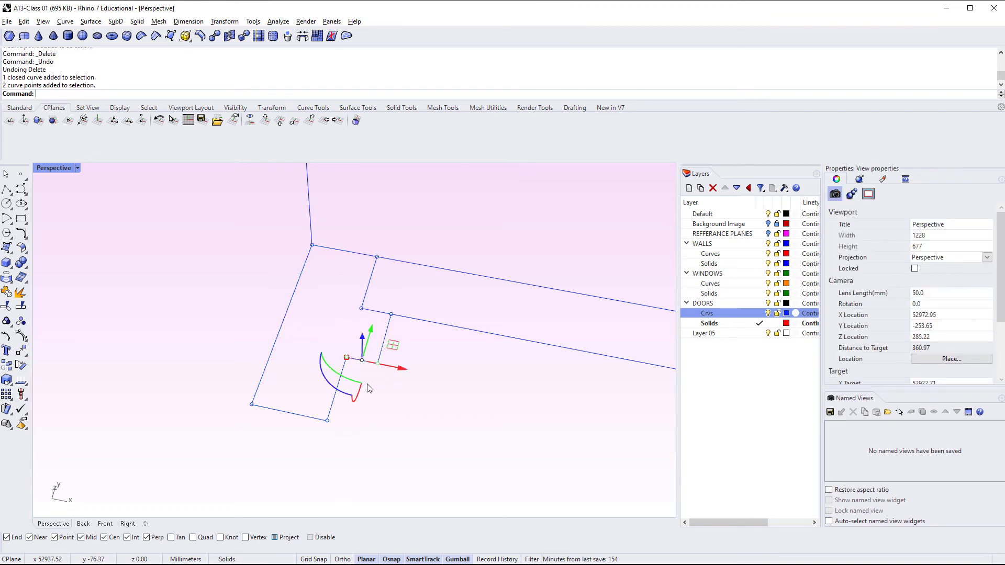
key(Return)
click(346, 358)
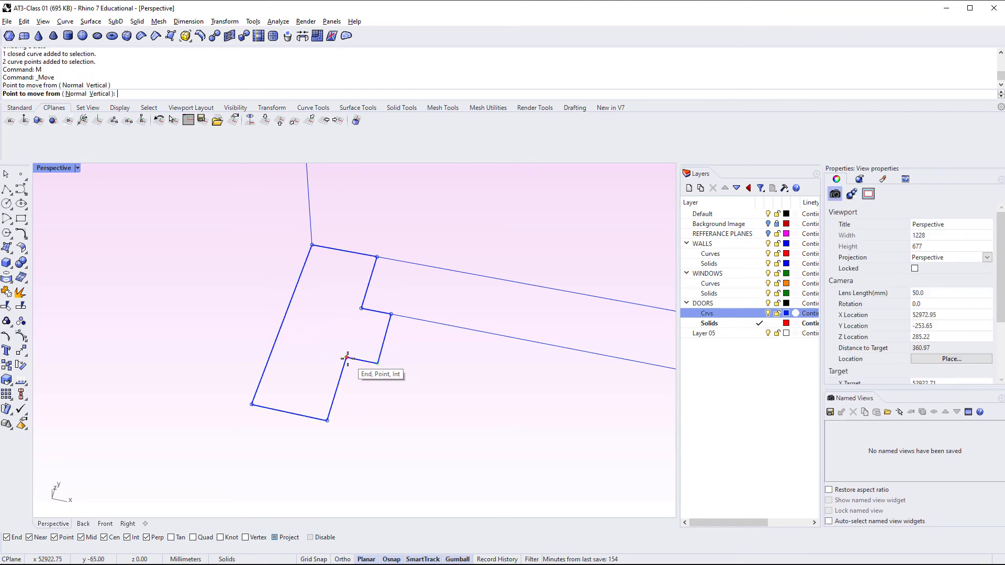
click(326, 419)
right_drag(403, 426, 325, 385)
click(379, 425)
key(Escape)
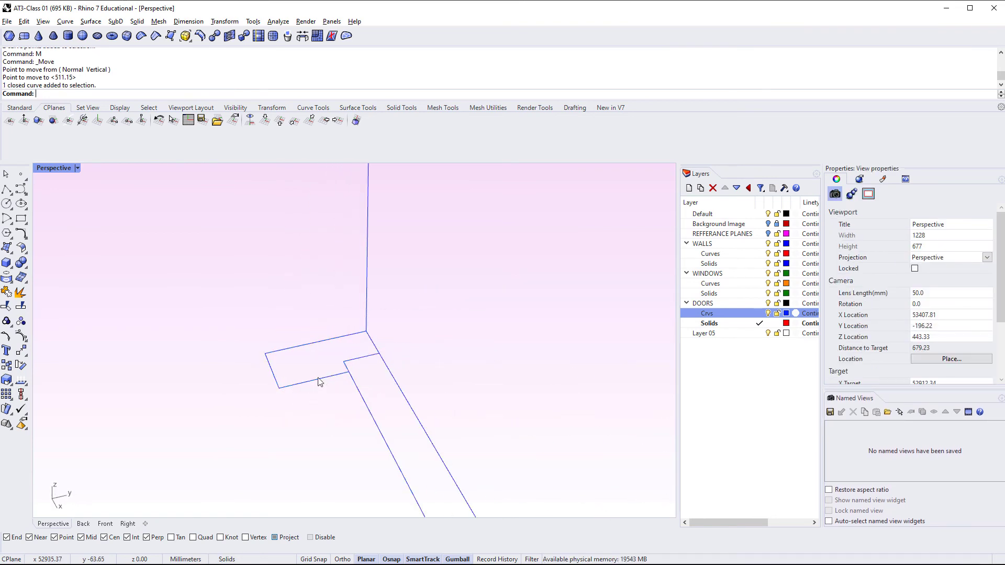
Try a one-rail sweep of the edited frame profile along the door outline curve with the Freeform frame style.
text(Sweep1)
key(Return)
click(366, 319)
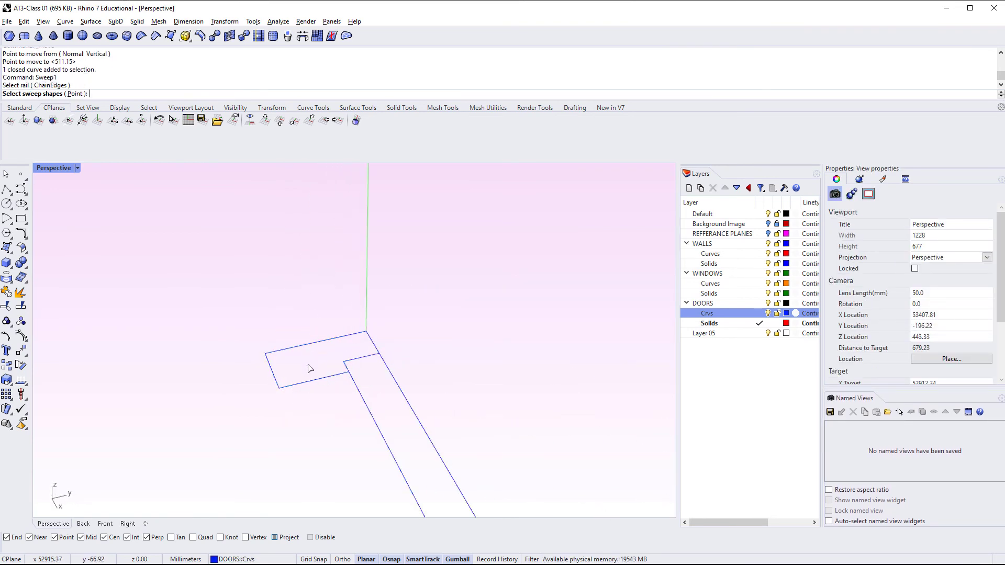
click(303, 351)
key(Return)
key(Return)
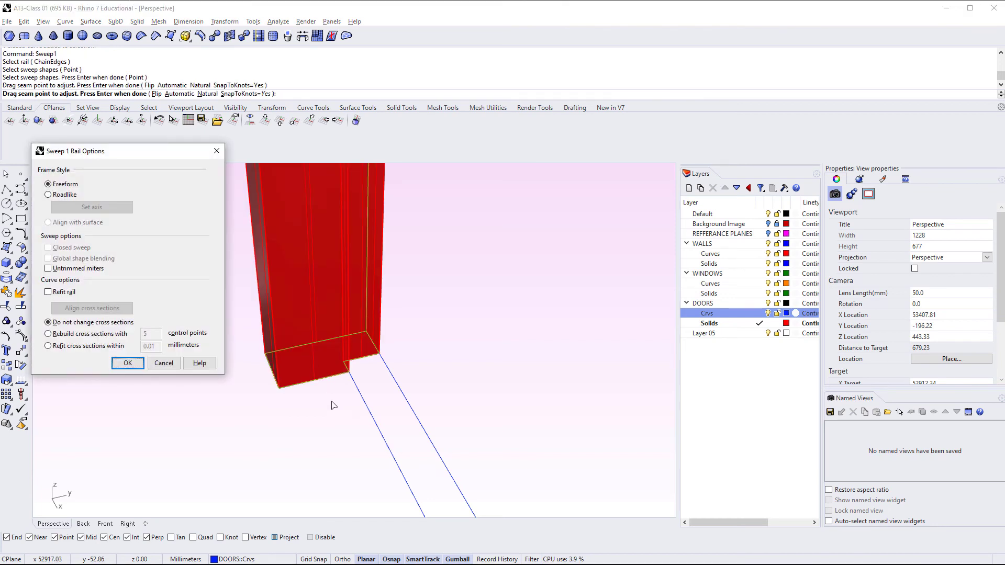
key(Return)
right_drag(314, 434, 274, 396)
key(ctrl+z)
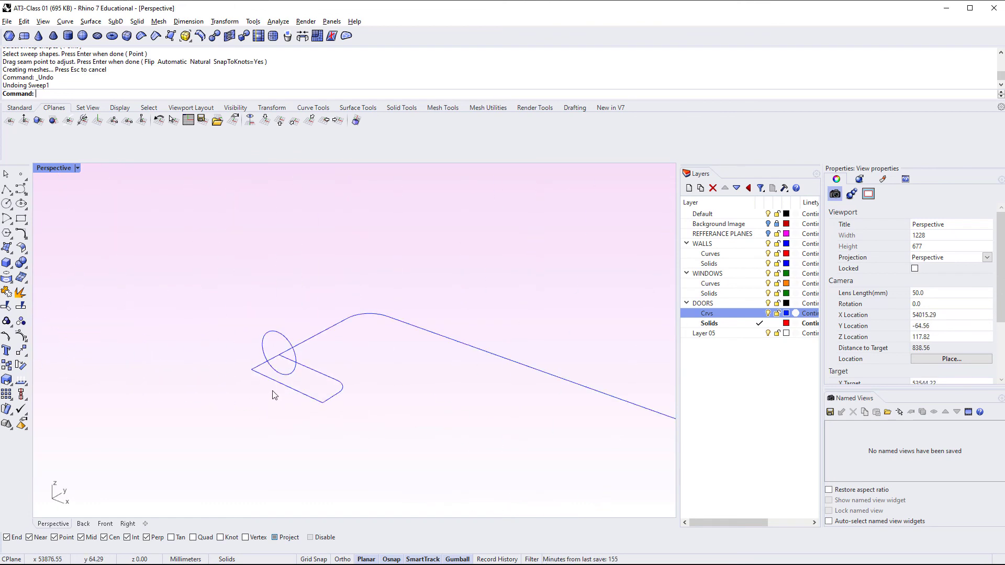
Zoom to the circular profile curve of the door handle and select it.
click(293, 362)
shift+click(284, 334)
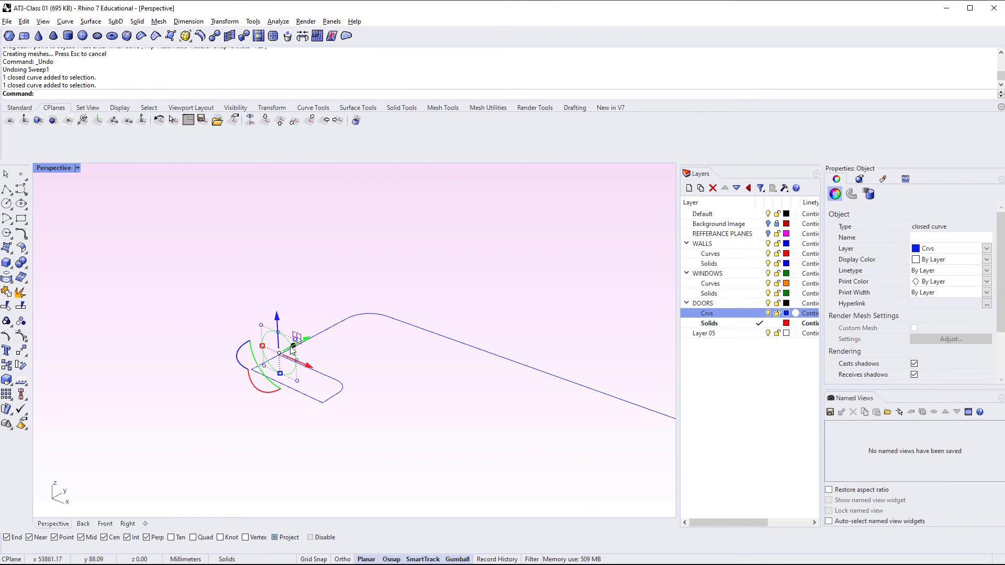
text(ZS)
key(Return)
right_drag(366, 409, 328, 398)
key(Escape)
scroll(367, 402, down, 4)
key(Escape)
click(269, 397)
scroll(263, 416, up, 5)
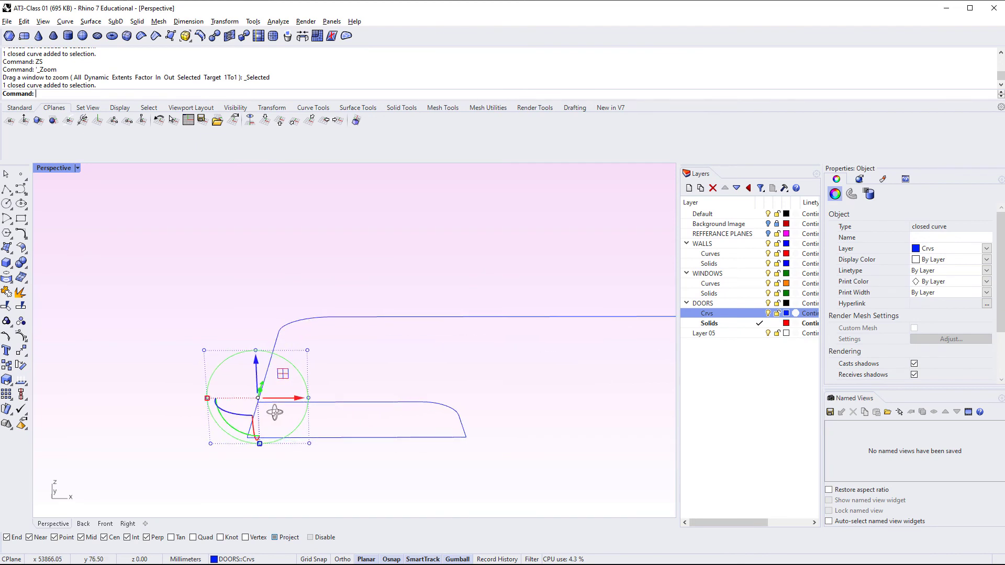
Try to move the handle's circular profile with the gumball.
mouse_move(310, 401)
mouse_down()
mouse_move(322, 398)
mouse_move(309, 401)
mouse_up()
key(ctrl+z)
key(ctrl+z)
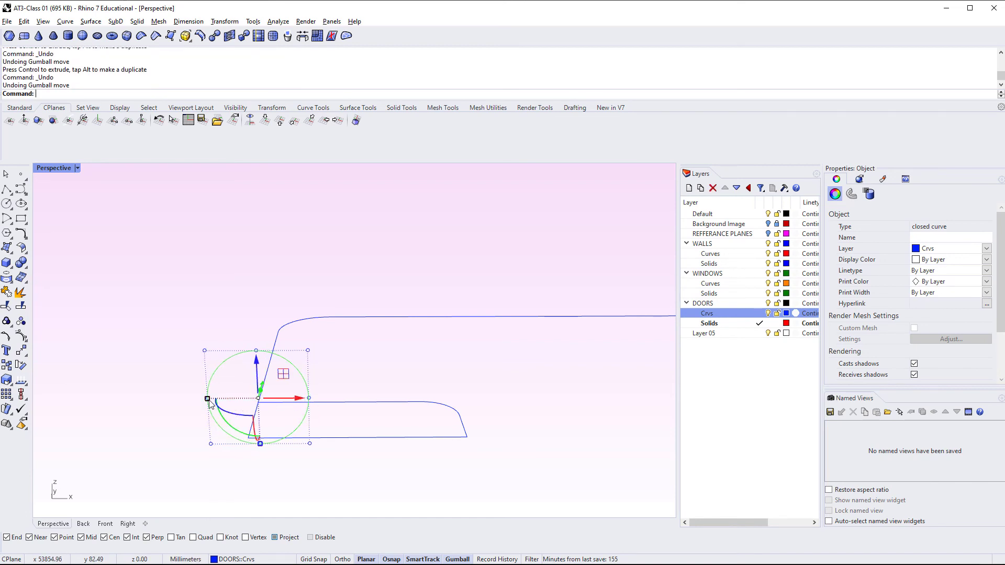
Stretch the door handle's circular profile along the X direction into a wider ellipse.
drag(208, 399, 190, 399)
click(417, 395)
right_drag(418, 394, 305, 393)
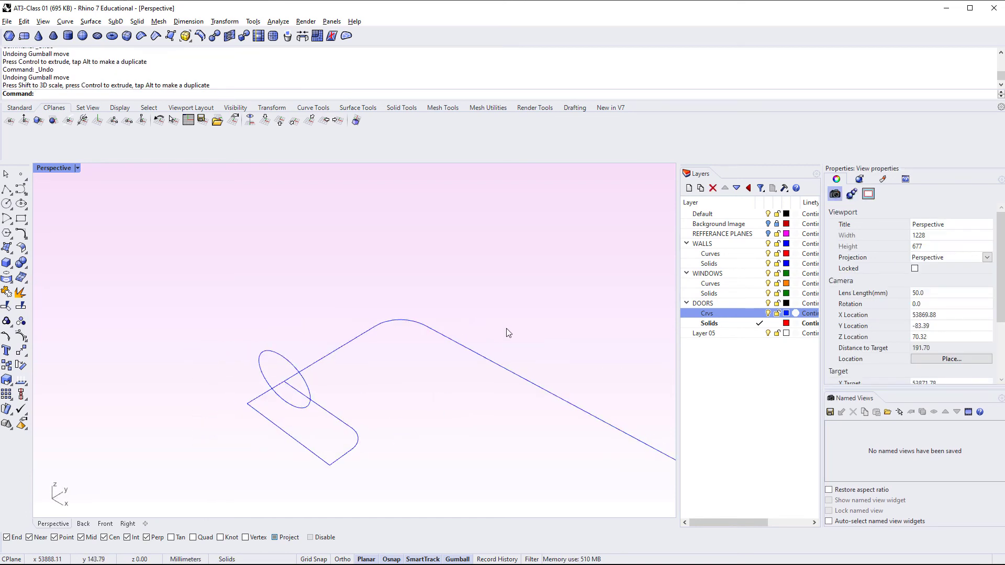
Try a one-rail sweep of the elliptical profile along the door handle's path curve.
key(Return)
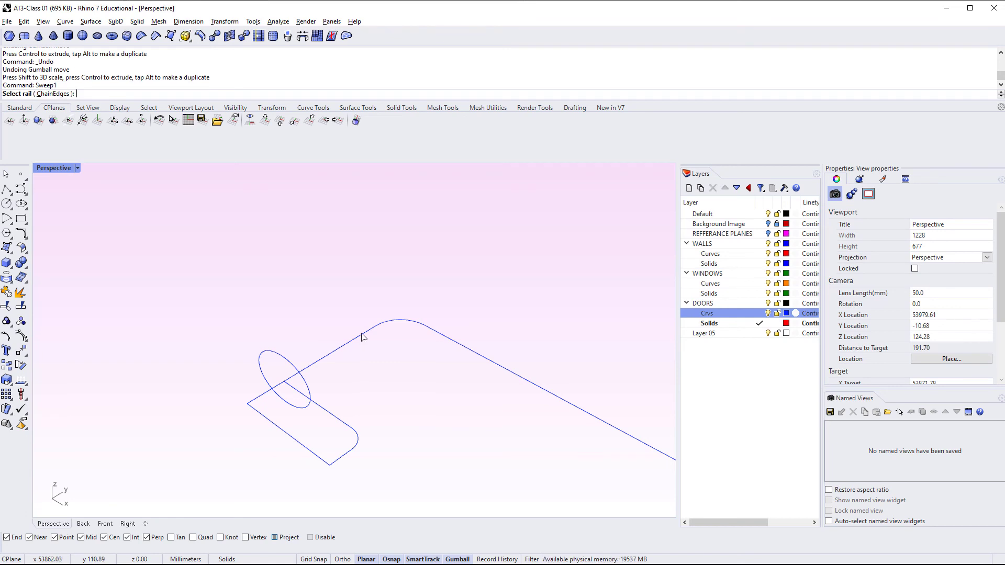
click(360, 340)
click(277, 355)
key(Return)
key(Return)
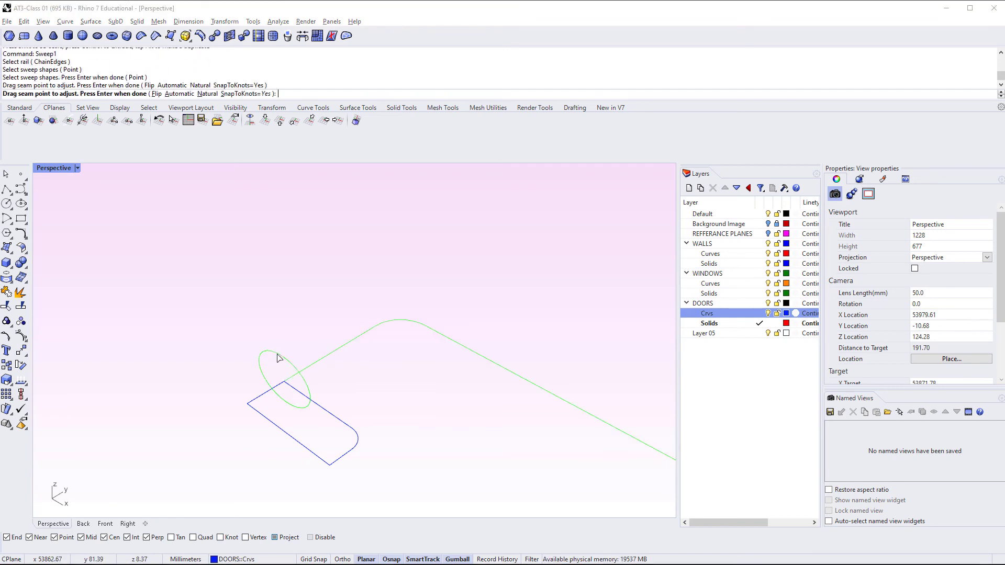
key(Escape)
In the Top view, delete the closed profile with the rounded corner at the end of the handle path.
right_drag(350, 396, 148, 370)
right_drag(332, 415, 298, 401)
click(267, 382)
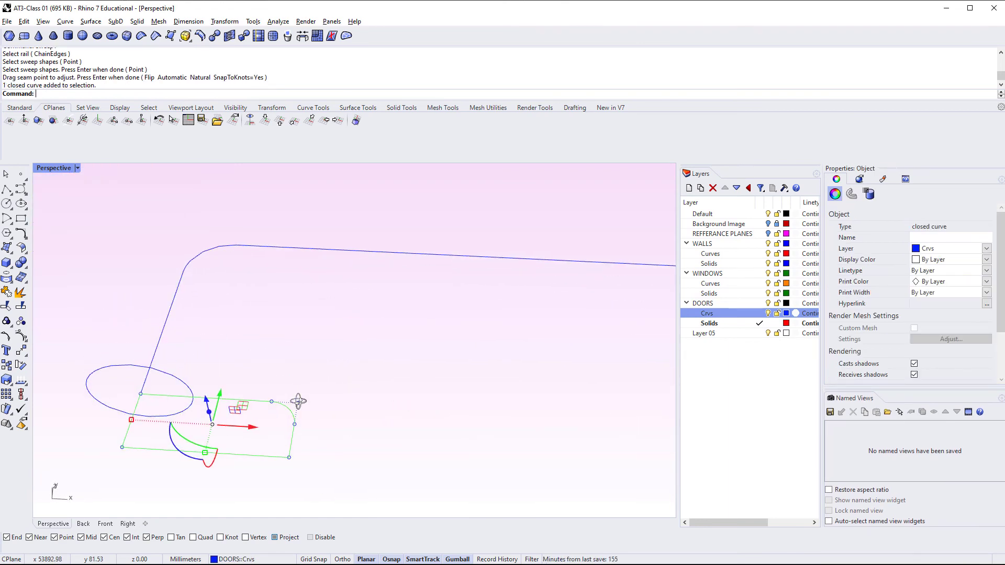
key(ctrl+F1)
right_drag(300, 442, 317, 394)
key(Escape)
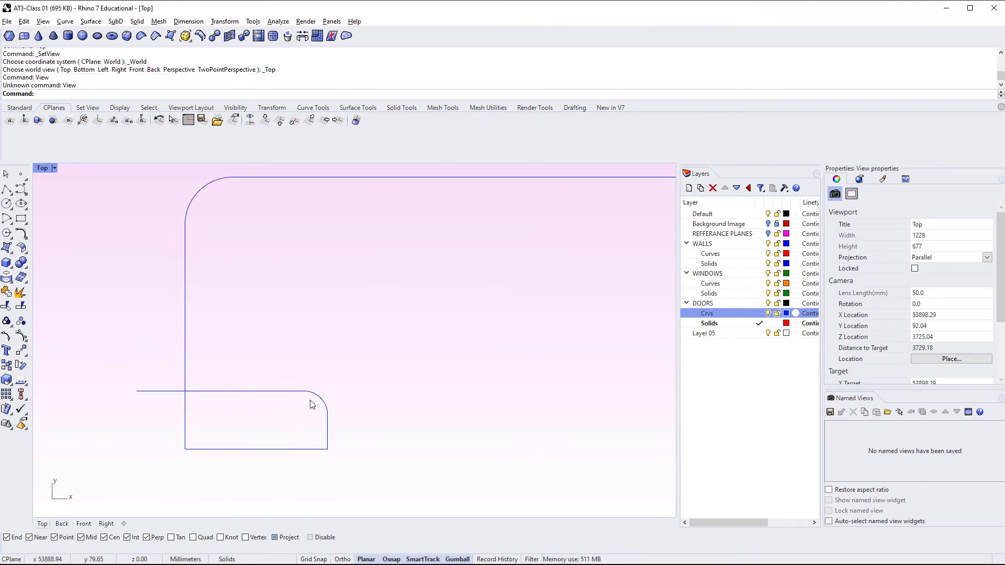
click(277, 394)
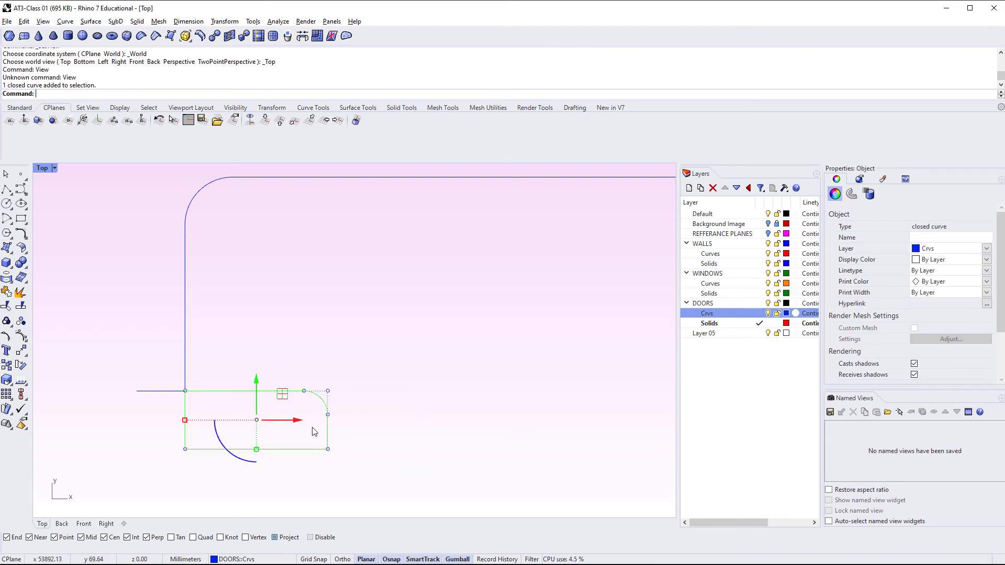
click(246, 382)
click(255, 390)
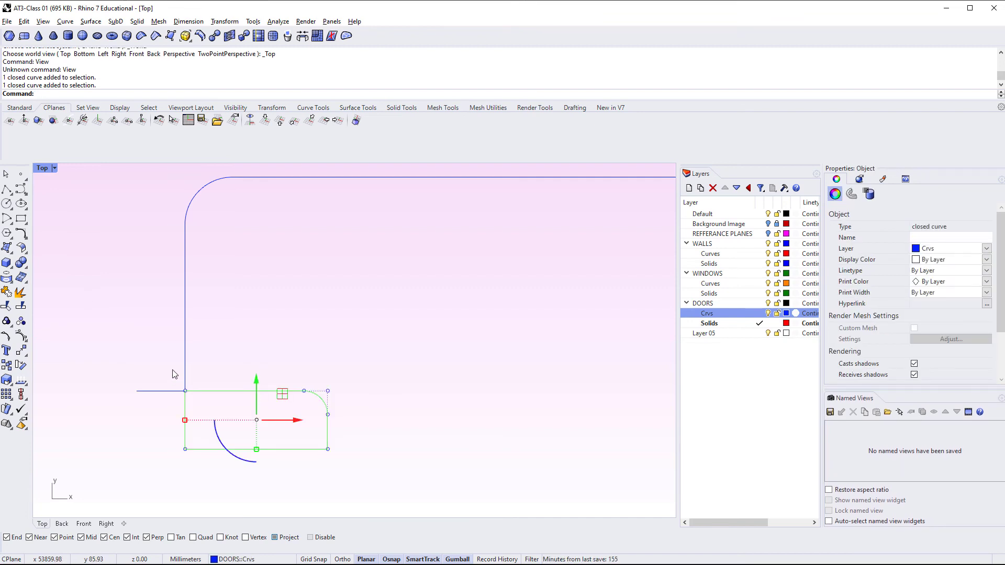
key(Delete)
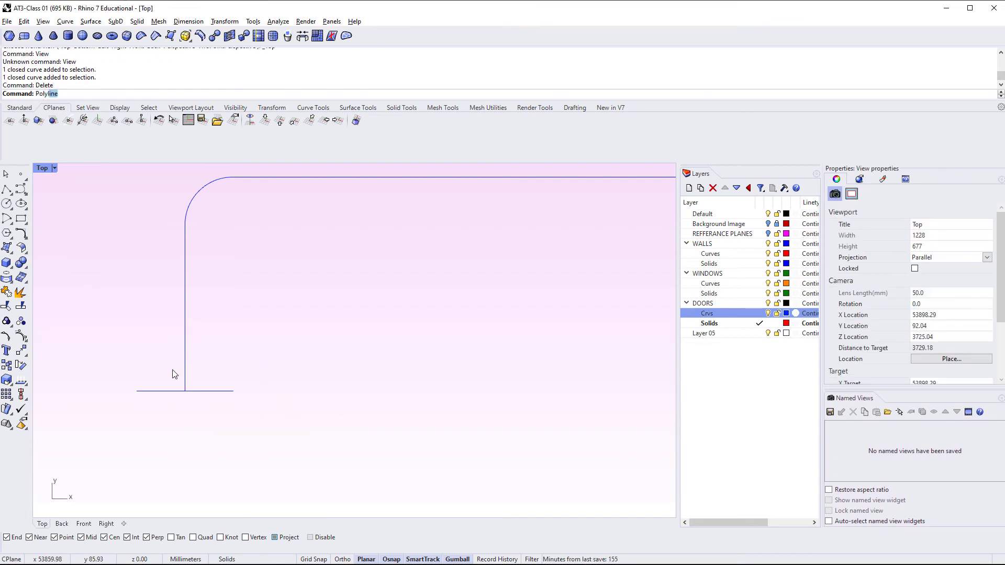
Draw a closed rectangular polyline profile with a small square notch in its upper edge, starting at the handle path's end point.
key(Return)
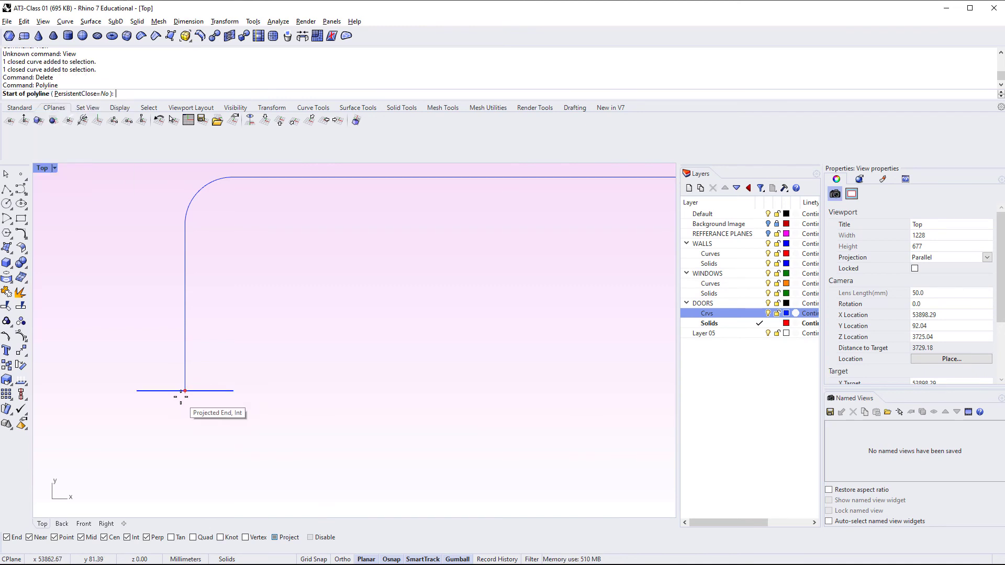
click(186, 391)
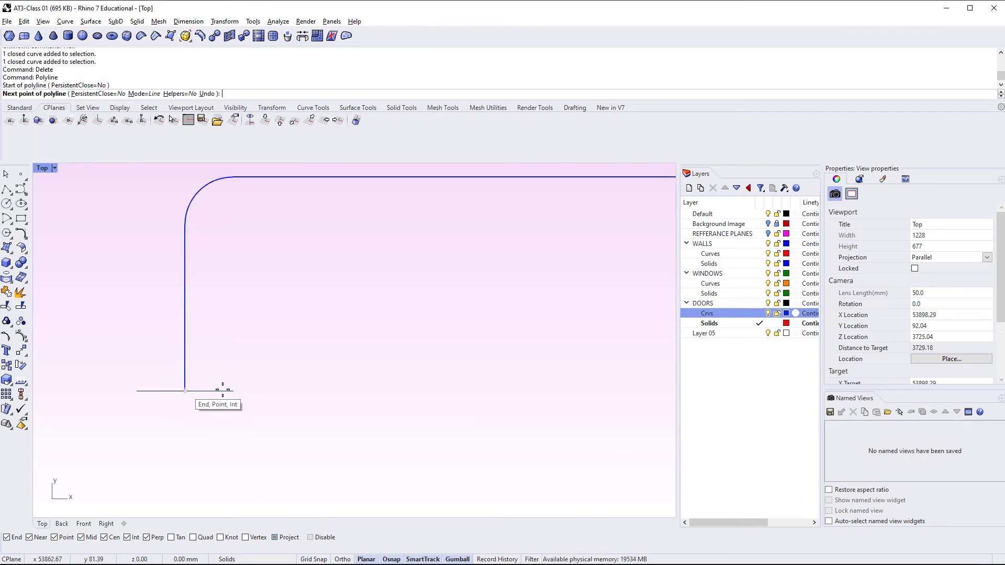
click(250, 403)
click(264, 403)
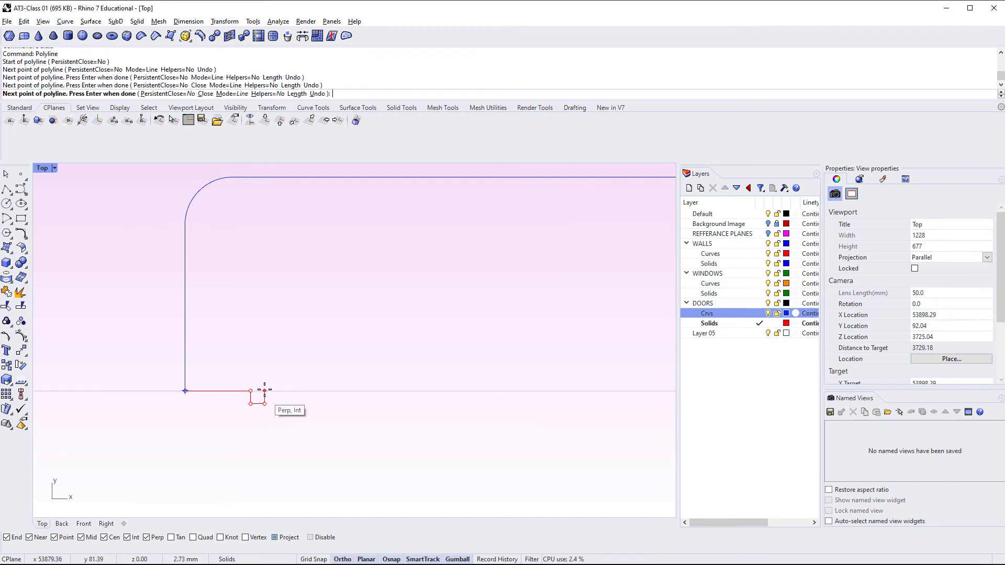
click(265, 390)
click(293, 391)
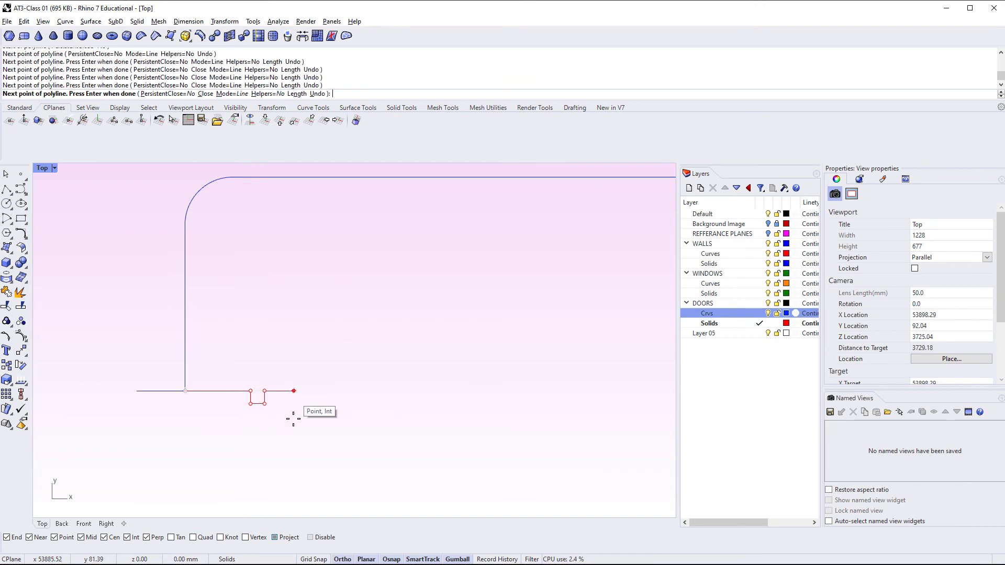
click(294, 436)
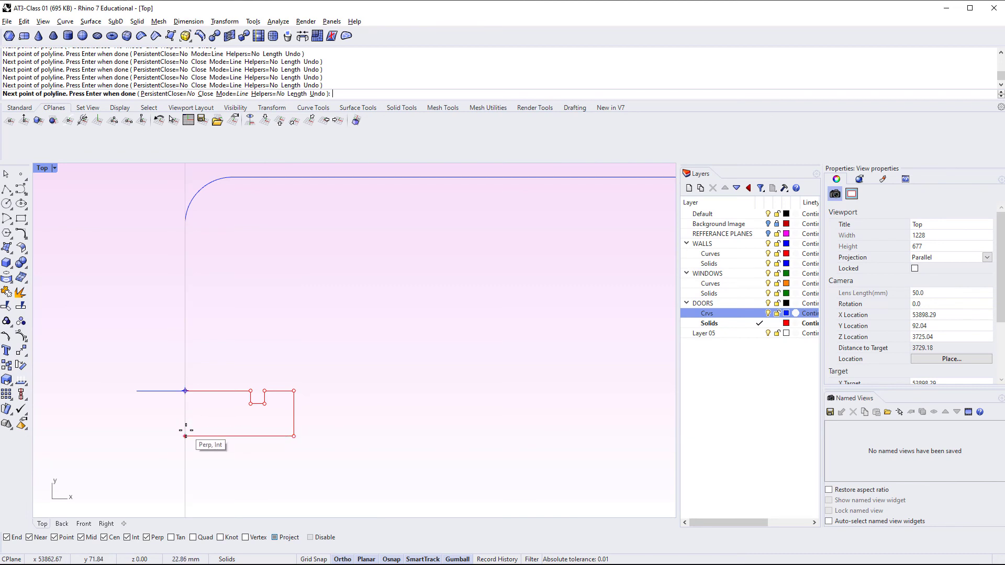
click(186, 436)
click(185, 390)
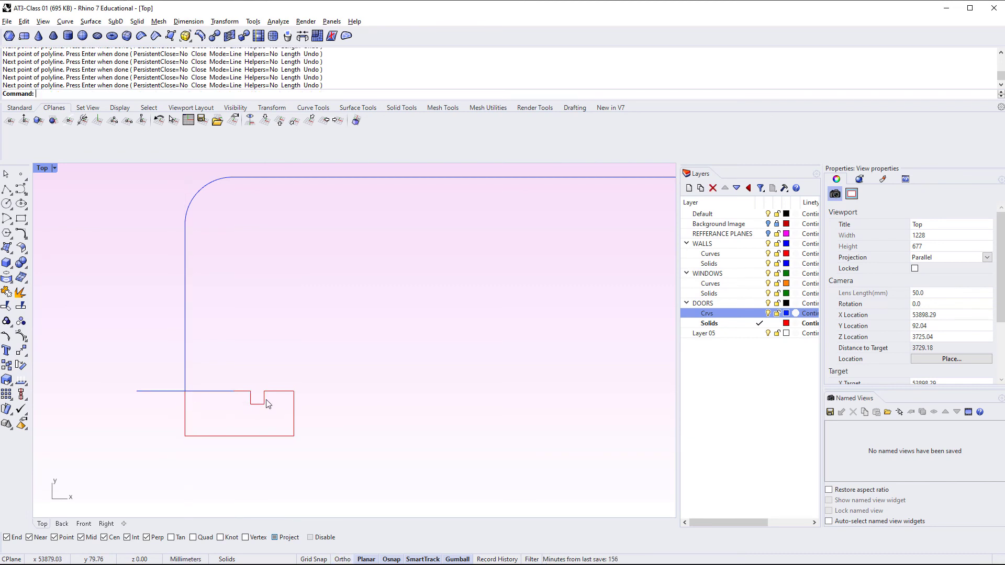
Zoom to the new notched profile in the Perspective view to examine it beside the handle path.
click(266, 406)
key(ctrl+F4)
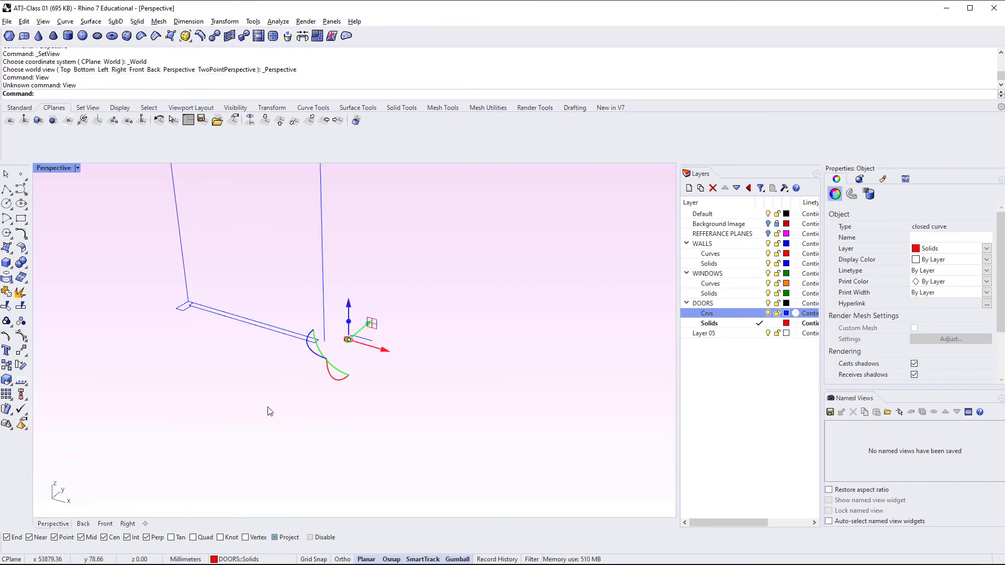
text(ZS)
key(Return)
right_drag(411, 405, 196, 413)
click(253, 417)
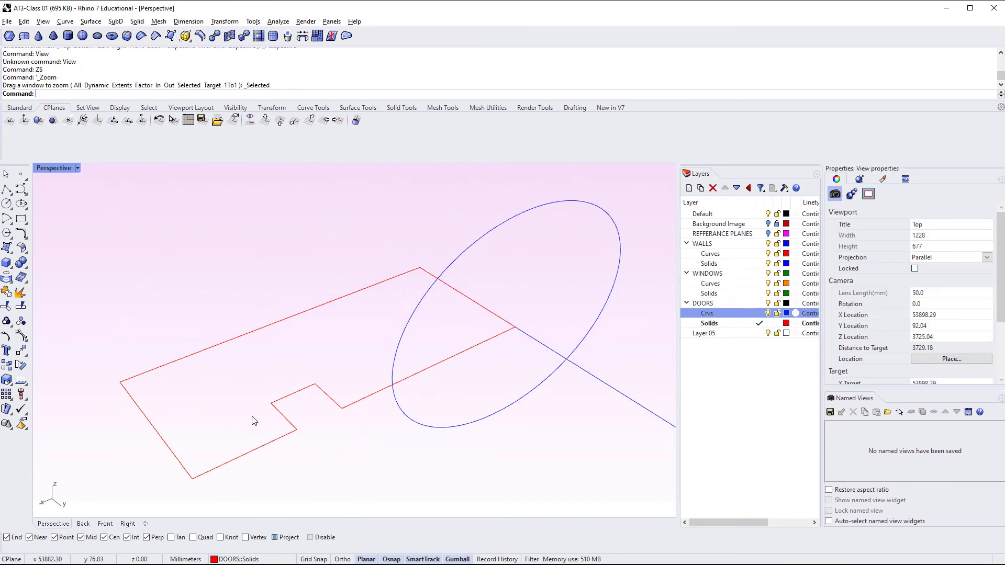
scroll(253, 416, down, 2)
scroll(321, 440, down, 4)
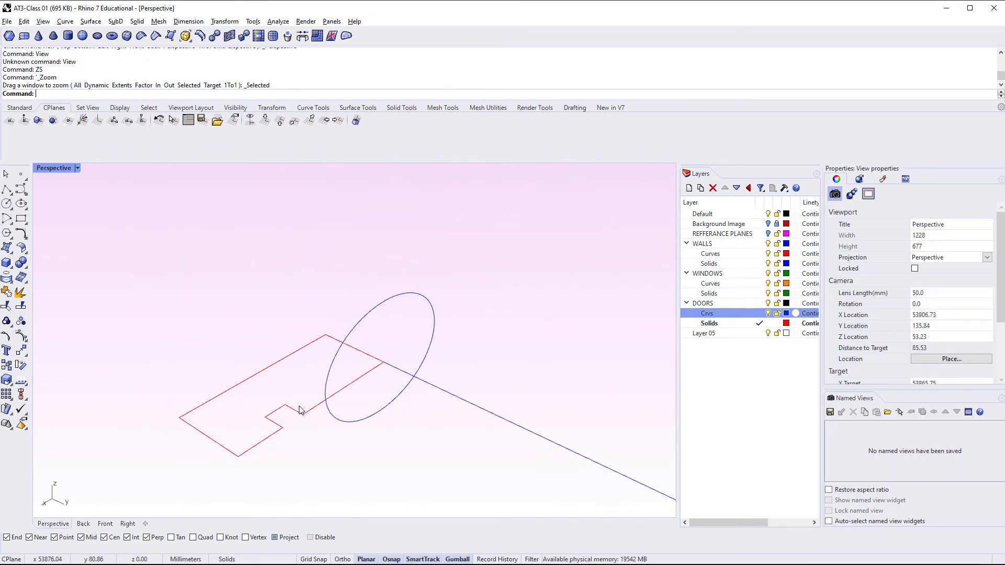
Try revolving the notched profile 360 degrees about its short edge at the end of the handle path.
text(Revolve)
key(Return)
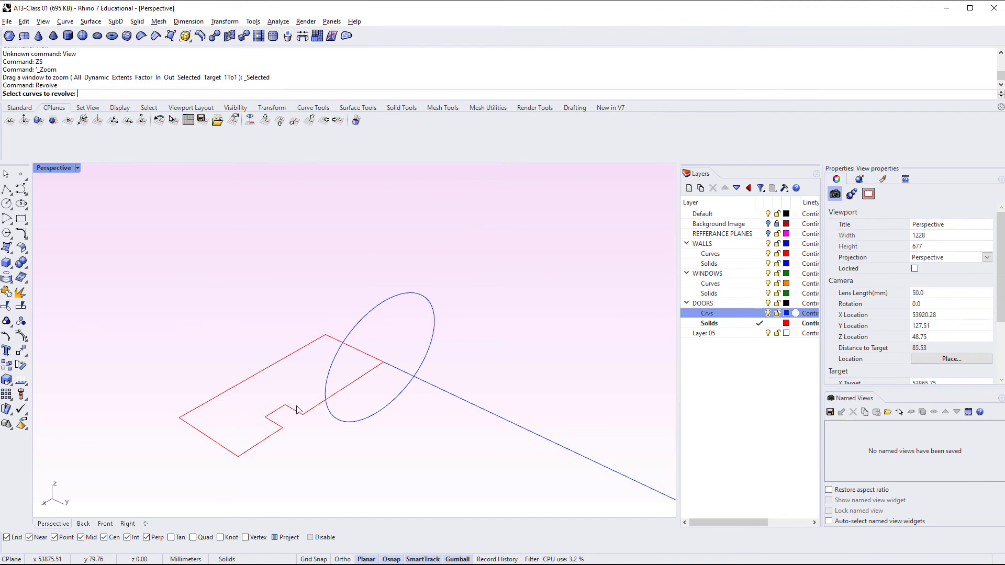
click(276, 370)
right_drag(285, 363, 343, 383)
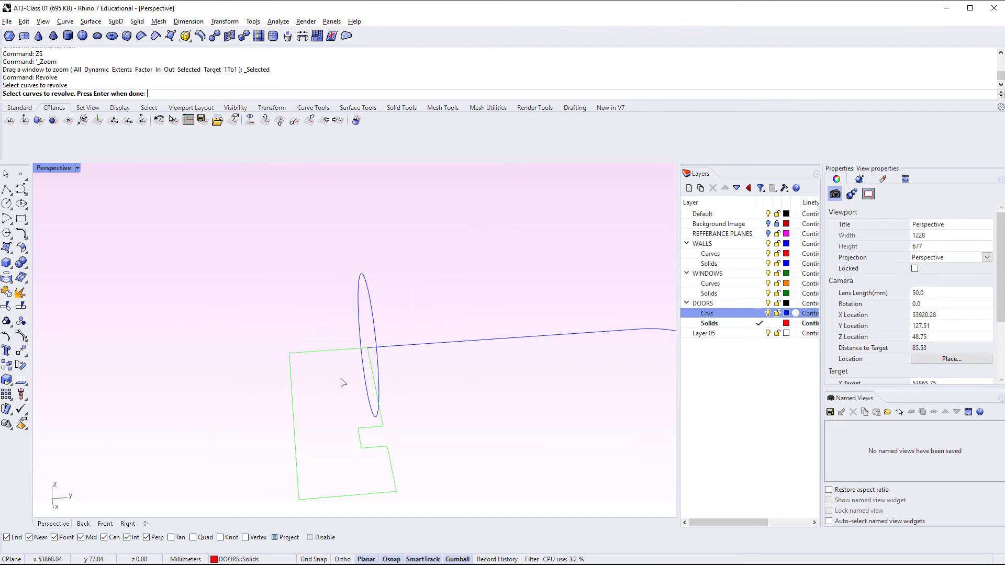
key(Return)
click(289, 355)
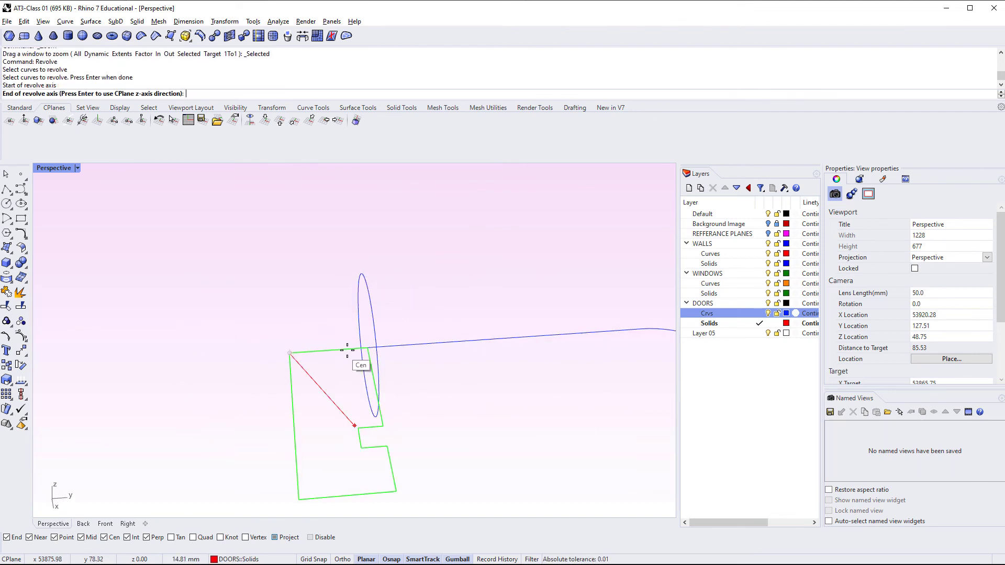
click(366, 347)
key(Return)
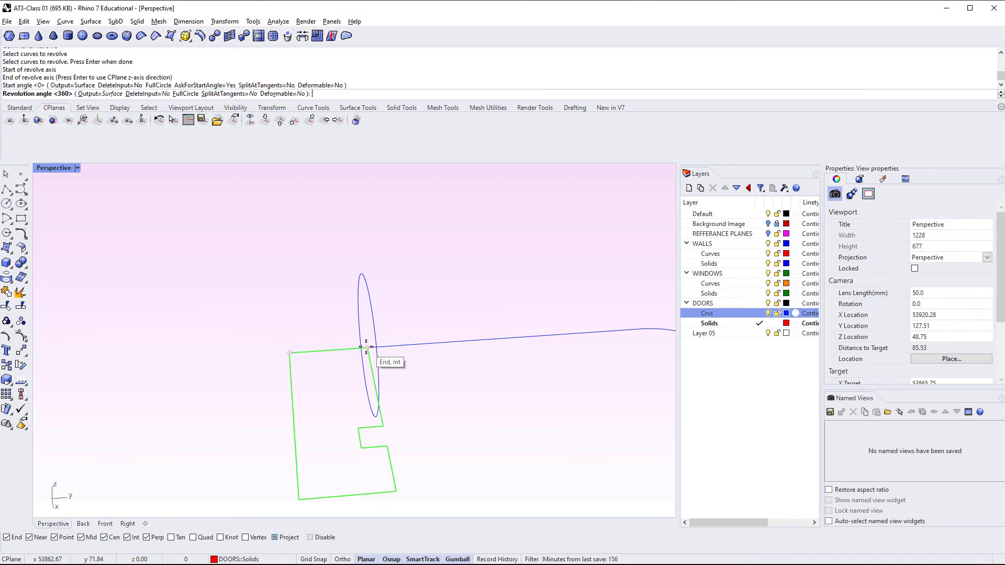
key(Return)
right_drag(463, 511, 381, 460)
scroll(352, 410, down, 6)
key(ctrl+z)
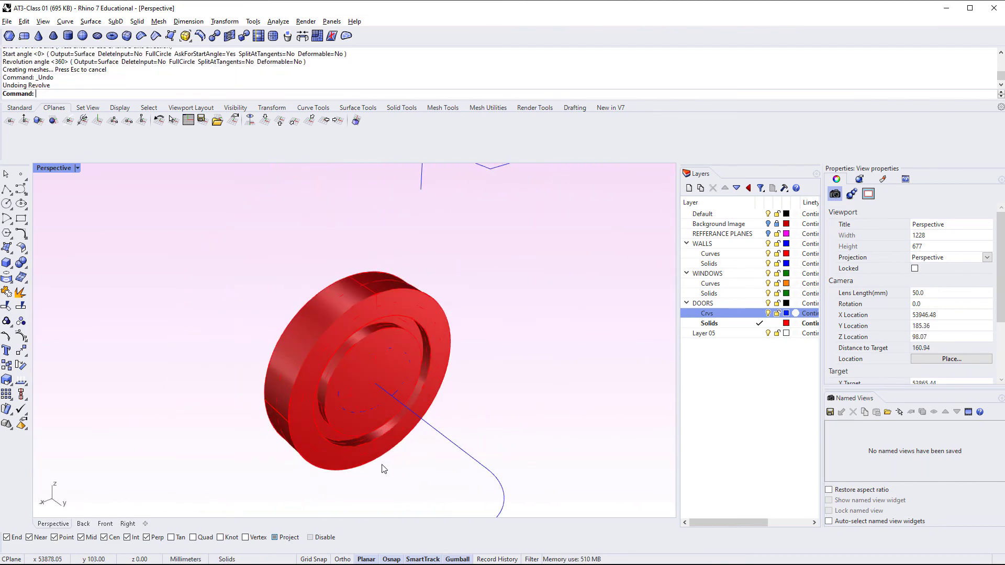
Try to bring back hidden objects with the Show command.
mouse_move(259, 437)
right_down()
mouse_move(398, 441)
mouse_move(293, 448)
mouse_move(248, 422)
right_up()
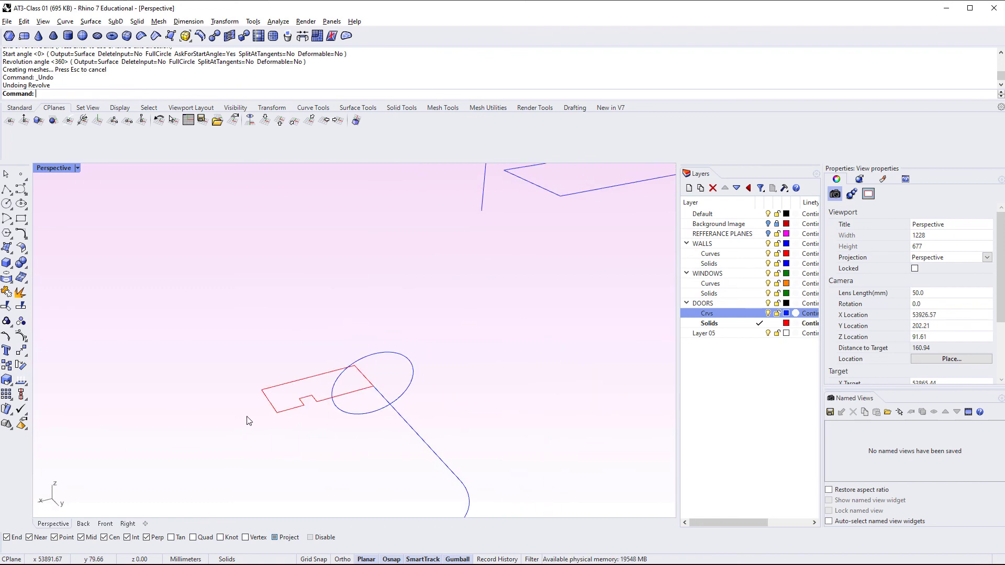
scroll(258, 411, down, 8)
shift+right_drag(344, 393, 298, 402)
right_drag(298, 402, 328, 342)
scroll(326, 345, down, 6)
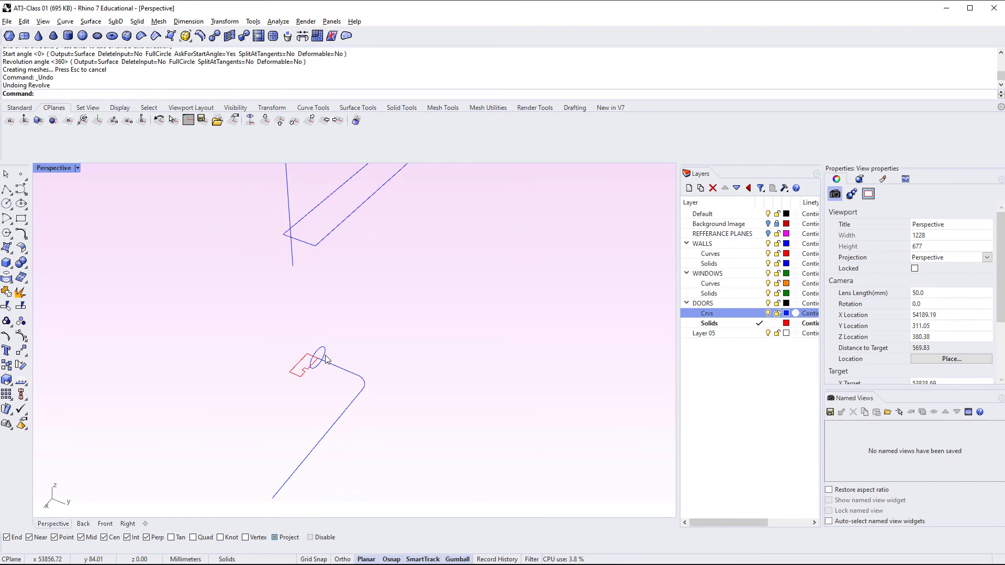
shift+right_drag(322, 391, 318, 385)
text(how)
key(Return)
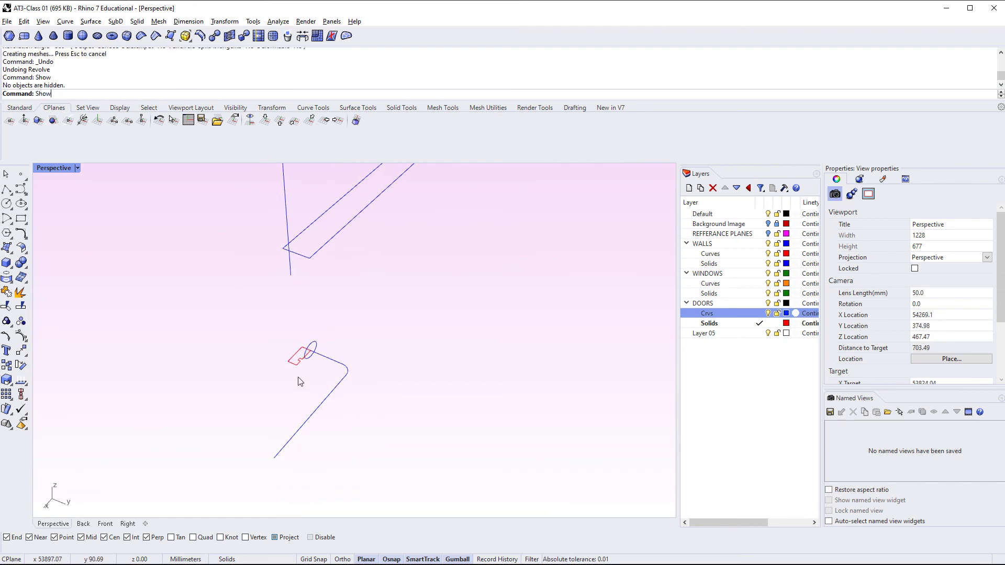
scroll(300, 381, down, 15)
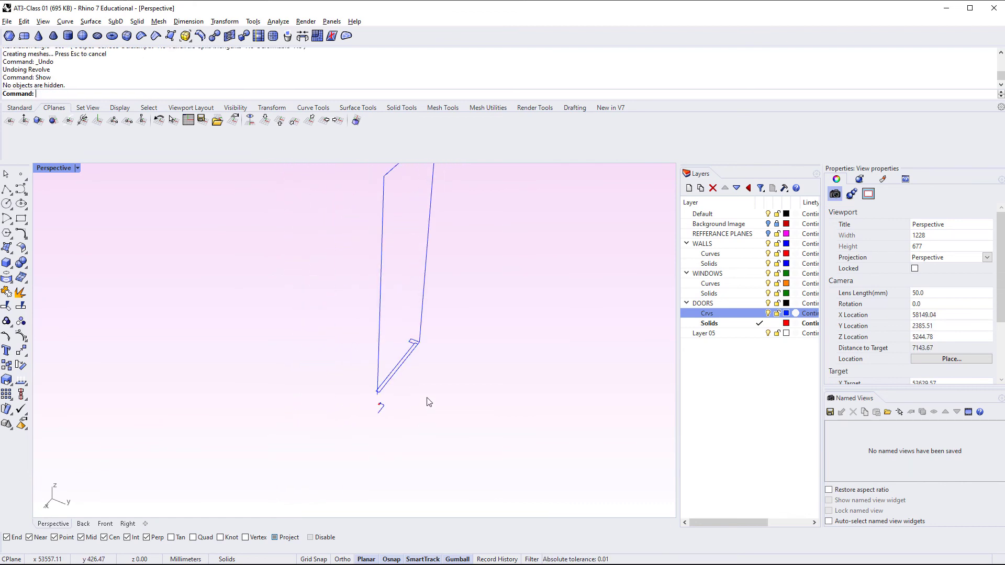
Return to the house model and select a placed 820 Internal Door block to examine it within the internal walls.
shift+right_drag(667, 406, 492, 412)
scroll(459, 392, down, 4)
shift+right_drag(408, 387, 180, 426)
right_drag(361, 335, 338, 377)
scroll(426, 293, up, 4)
scroll(427, 291, up, 6)
click(432, 296)
shift+right_drag(483, 300, 357, 363)
scroll(351, 364, down, 6)
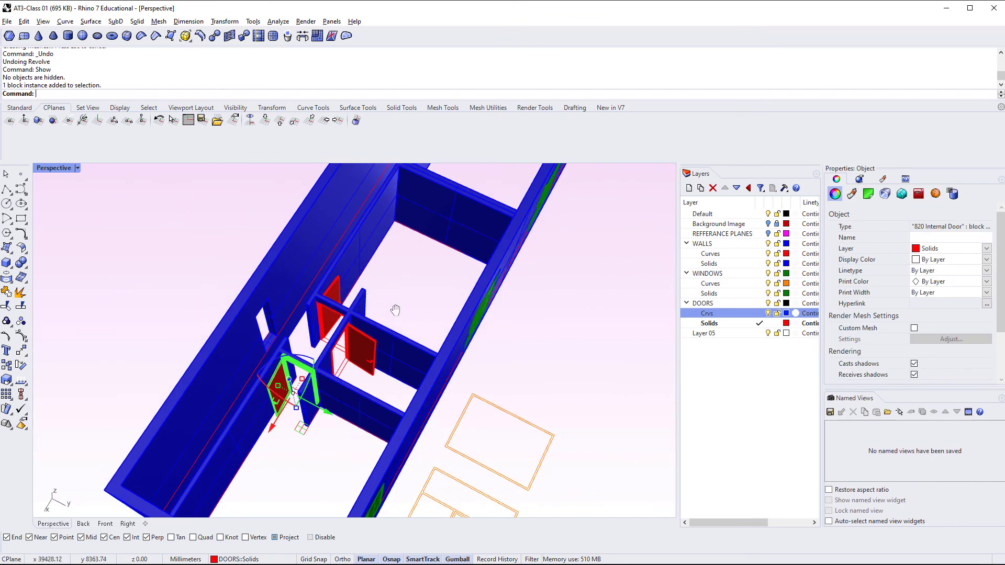
Select the other placed 820 Internal Door blocks in turn to check how they sit in their wall openings.
shift+right_drag(396, 310, 372, 409)
scroll(319, 446, up, 6)
click(366, 414)
scroll(312, 450, up, 5)
shift+right_drag(314, 451, 393, 400)
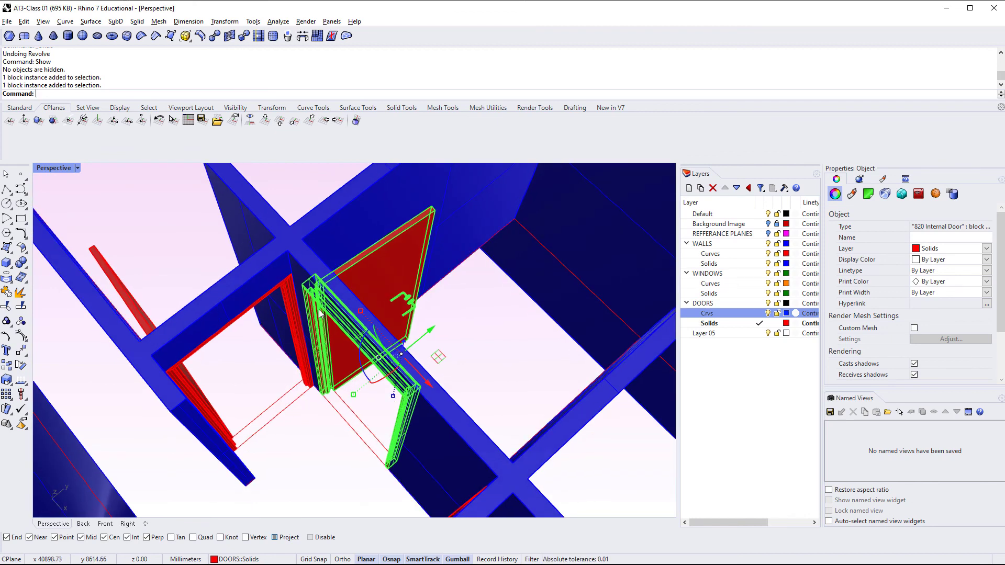
scroll(308, 319, down, 2)
click(189, 301)
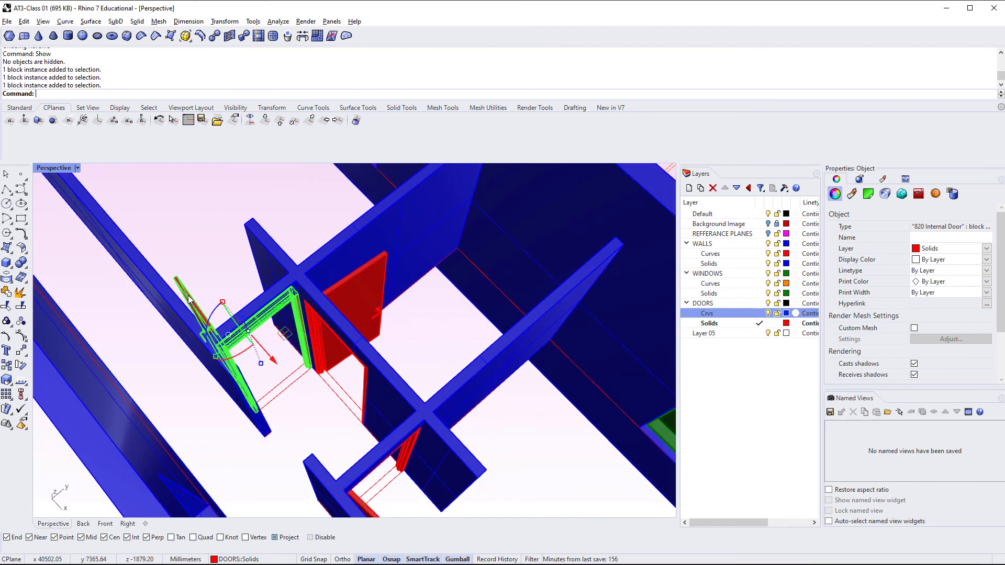
key(Escape)
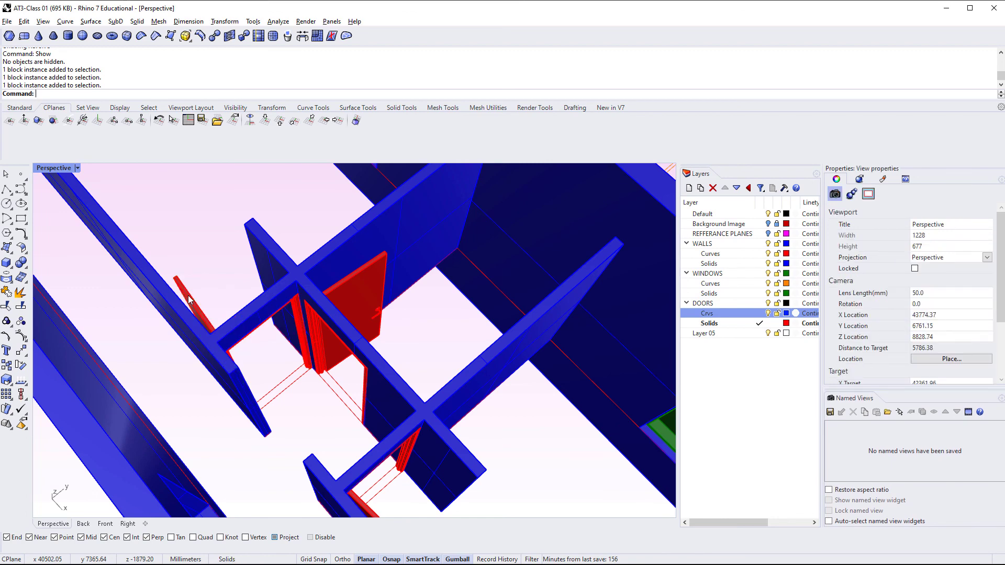
click(189, 300)
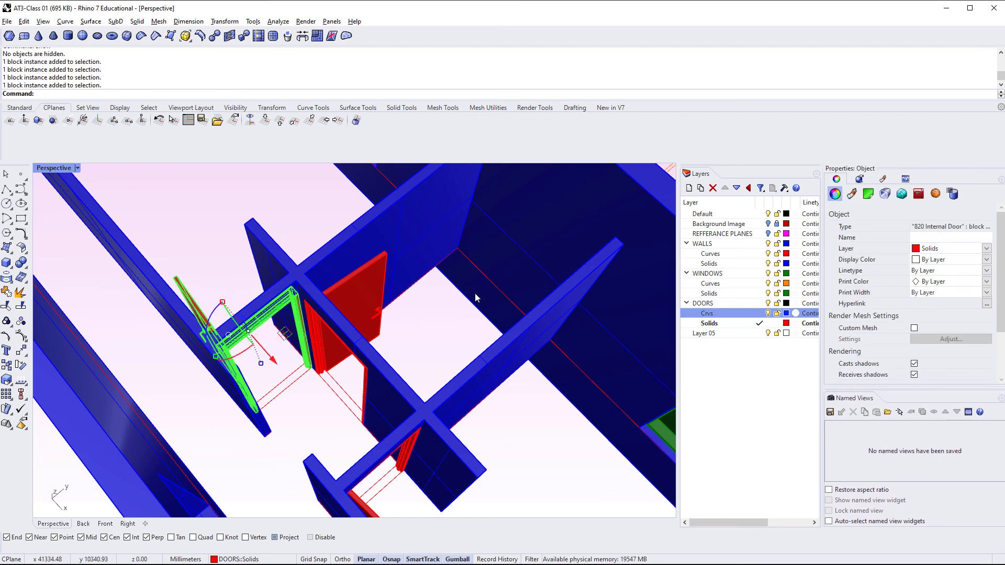
Examine the openings in the long external wall and switch to the Revu reference image of the glazed entrance door.
scroll(326, 381, down, 10)
click(280, 309)
shift+right_drag(256, 304, 326, 429)
shift+right_drag(206, 293, 406, 421)
right_drag(196, 340, 257, 285)
scroll(206, 364, down, 6)
right_drag(206, 364, 193, 365)
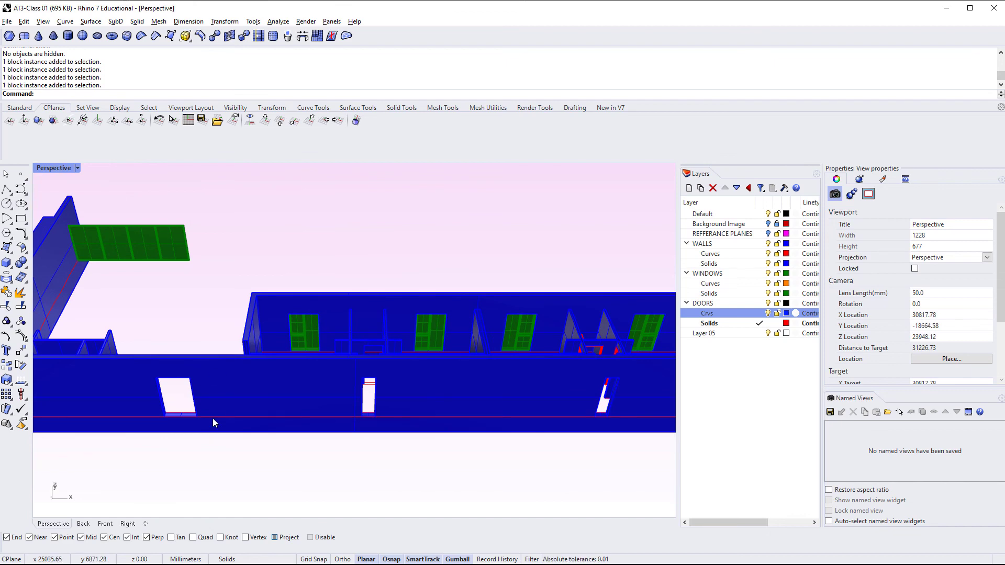
scroll(161, 392, up, 5)
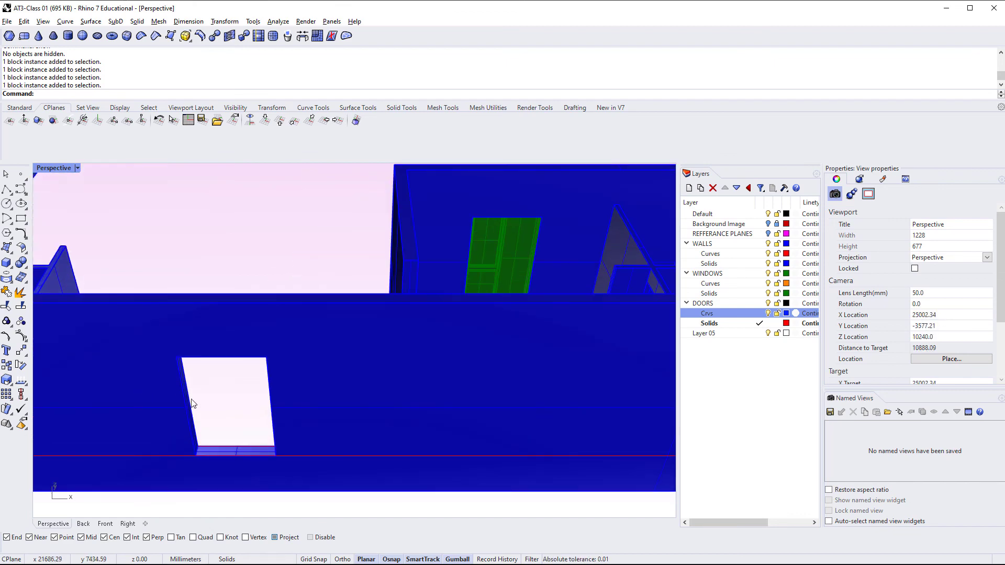
scroll(188, 413, down, 4)
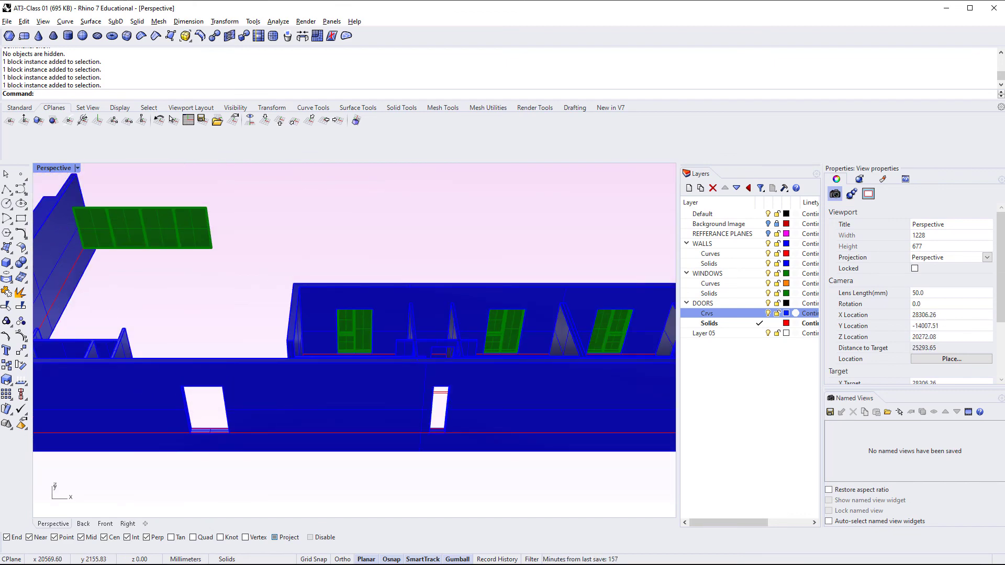
key(alt+Tab)
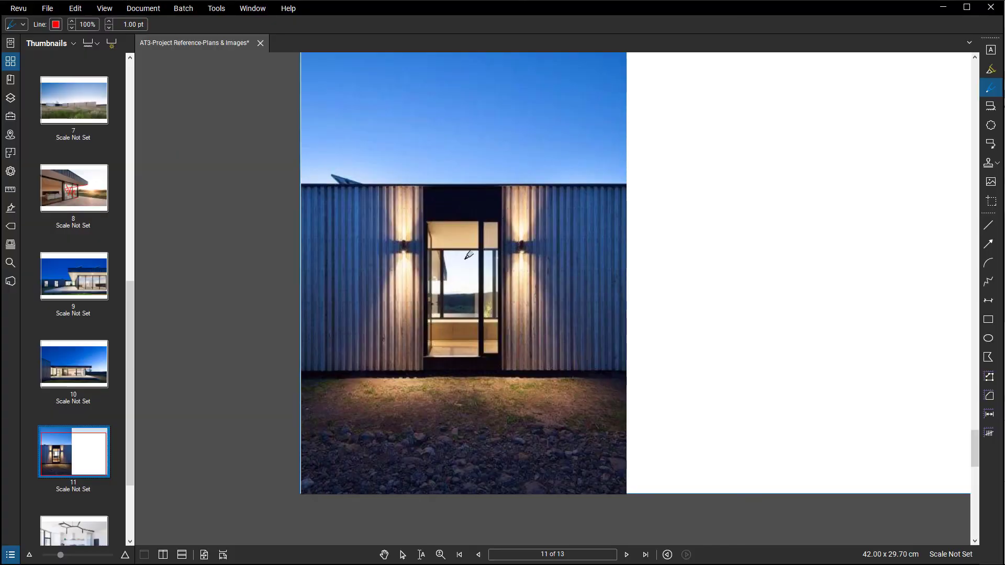
Trace the door leaf and sidelight on the entrance photo, writing widths of 1.5 overall, 1.2 leaf, 300 sidelight and an alternative 500 sidelight.
scroll(468, 255, up, 3)
drag(358, 156, 452, 155)
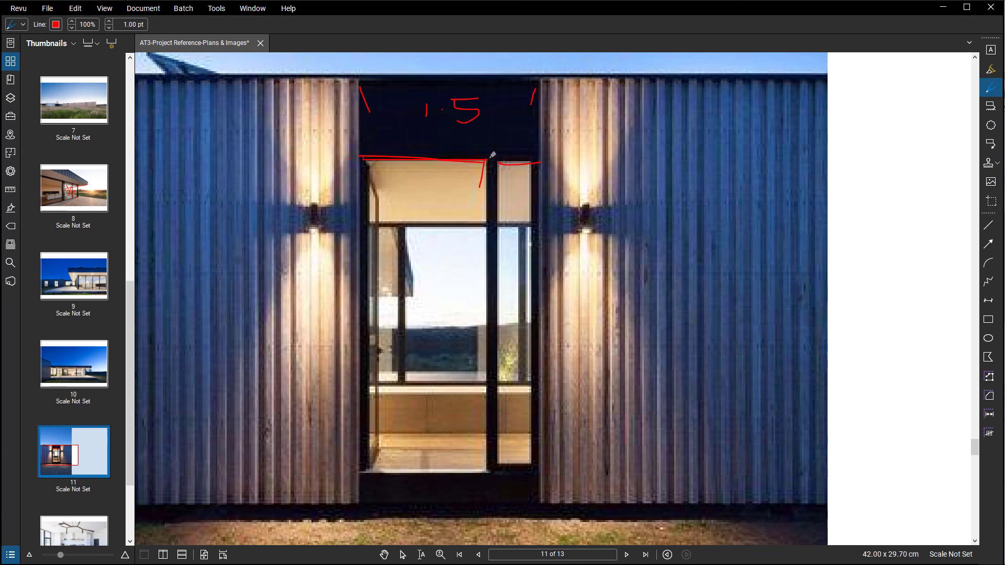
drag(493, 155, 493, 464)
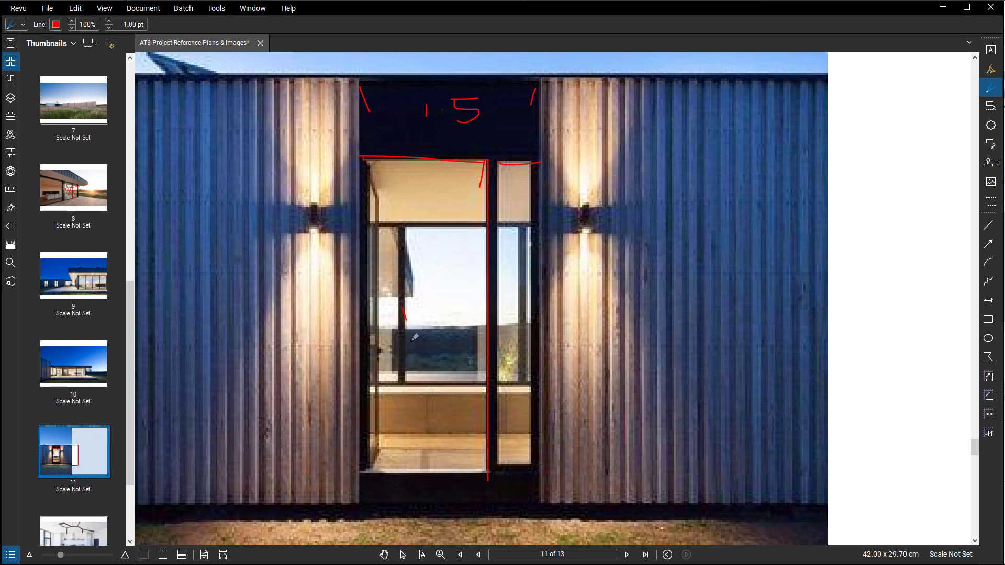
mouse_move(419, 310)
mouse_down()
mouse_move(438, 307)
mouse_move(449, 339)
mouse_up()
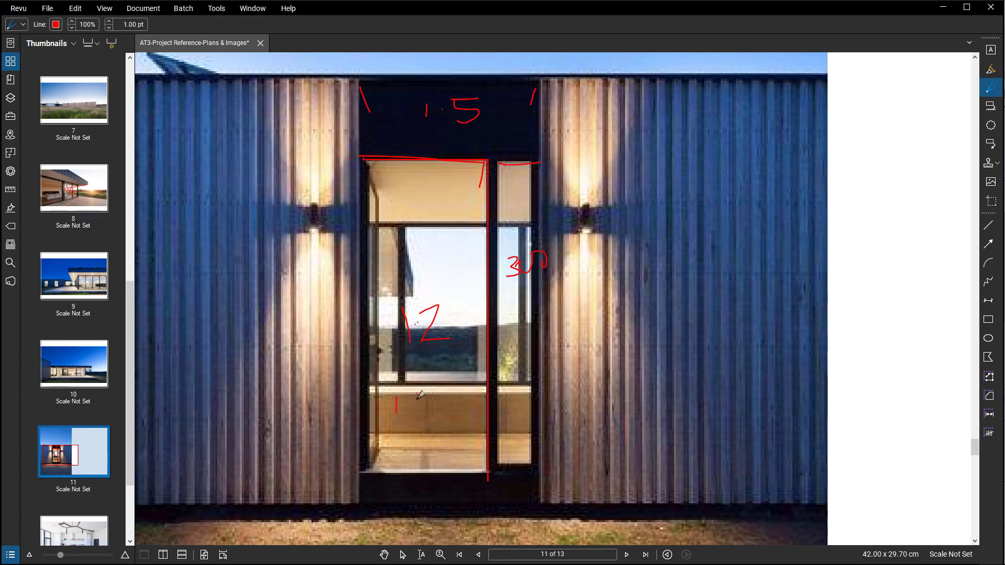
drag(418, 381, 416, 405)
drag(429, 386, 430, 390)
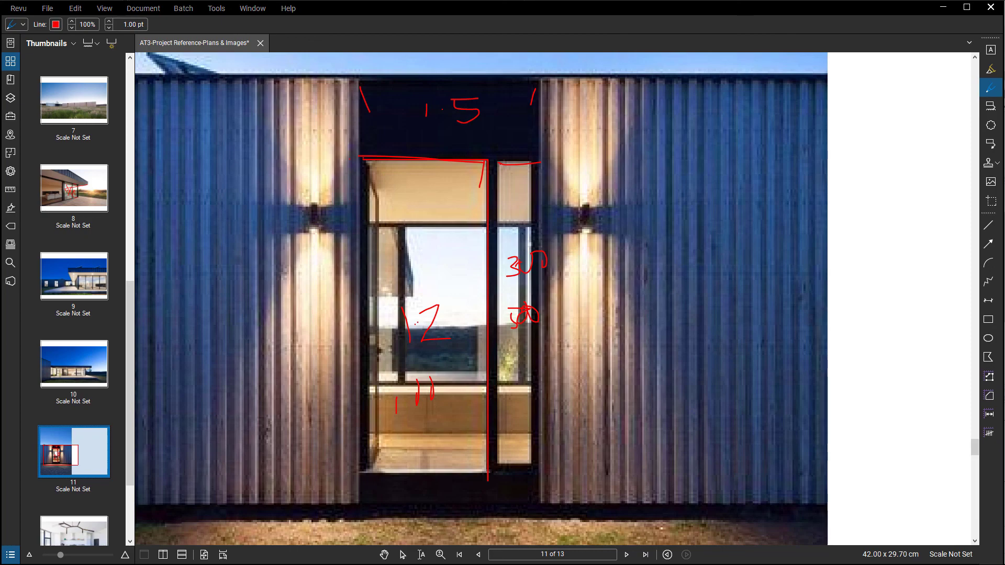
Switch to the Rhino house model and bring the door template curves beside the house into view.
key(alt+Tab)
scroll(448, 357, down, 8)
shift+right_drag(449, 375, 380, 411)
scroll(420, 426, up, 5)
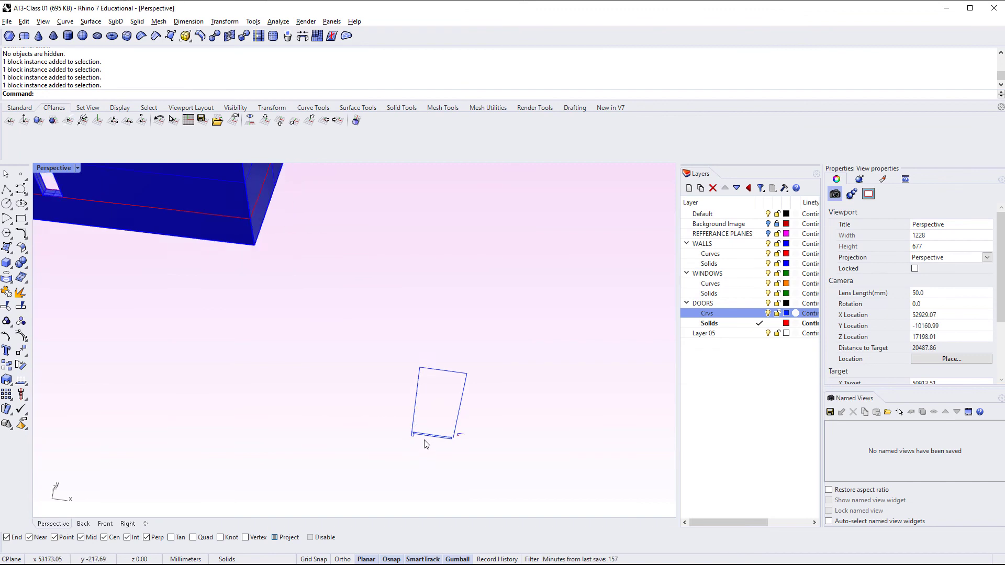
Try to extrude the closed door leaf profile of the door template upward as a solid.
click(428, 430)
text(extrudecrv)
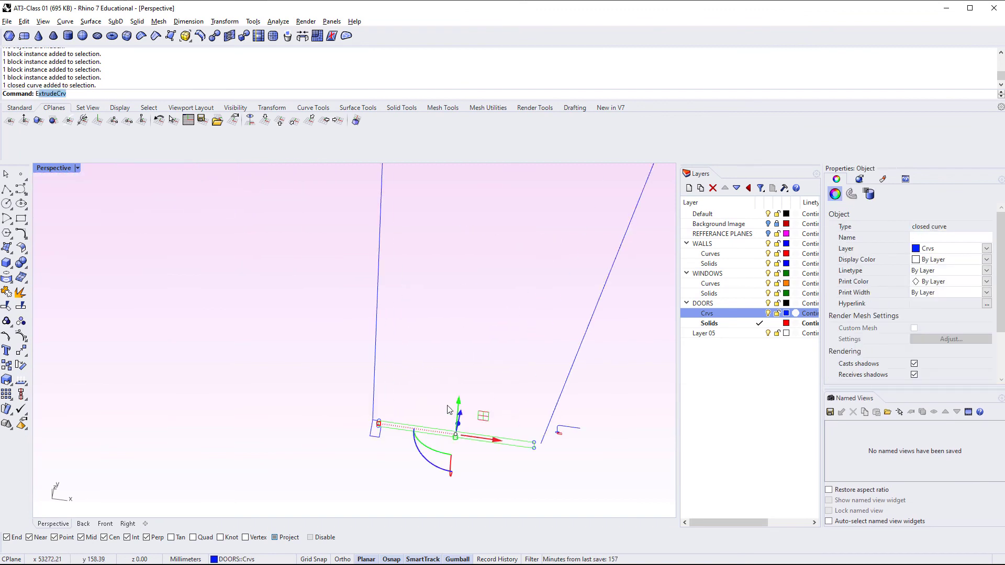
key(Return)
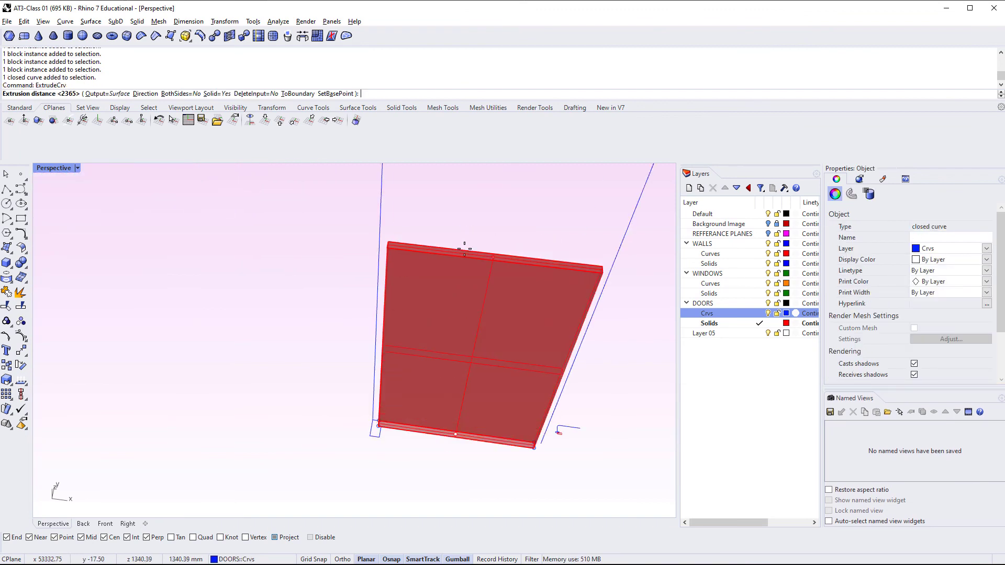
scroll(463, 249, down, 10)
key(Escape)
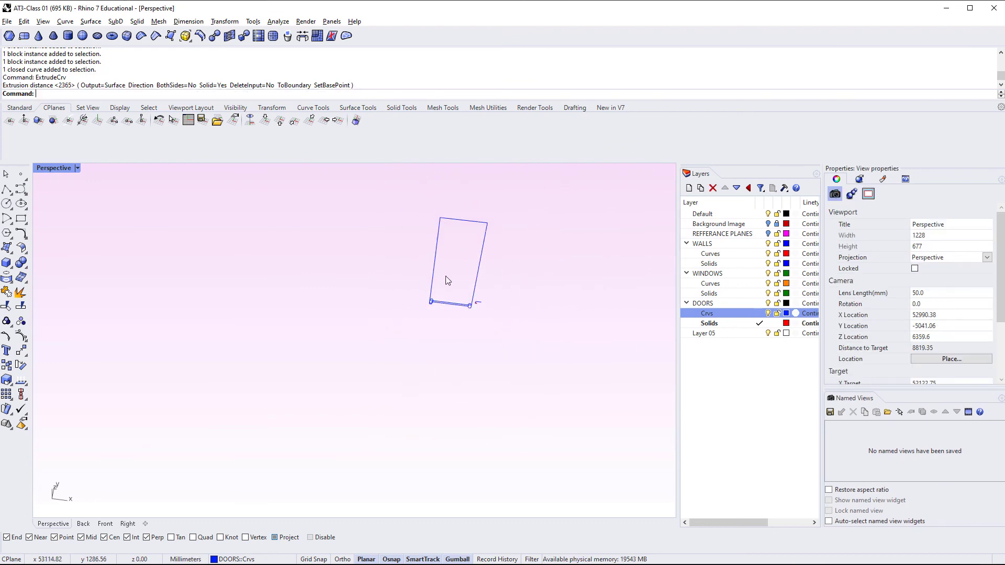
Examine the orange window template curves laid out beside the long external wall and compare them with the house.
right_drag(411, 395, 410, 388)
scroll(392, 282, down, 4)
shift+right_drag(393, 283, 542, 491)
scroll(292, 291, down, 4)
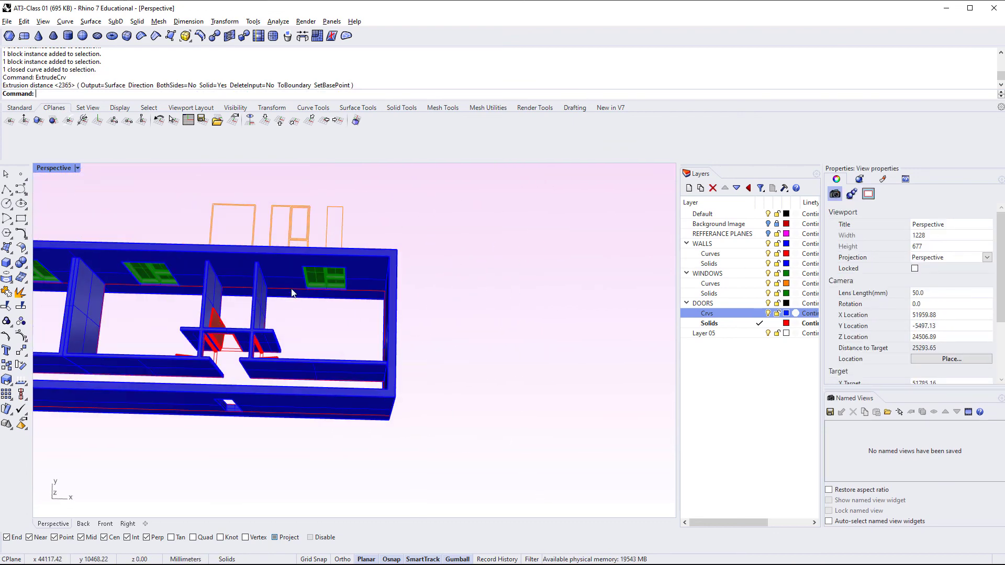
right_drag(292, 292, 265, 295)
scroll(239, 201, up, 4)
scroll(239, 201, up, 3)
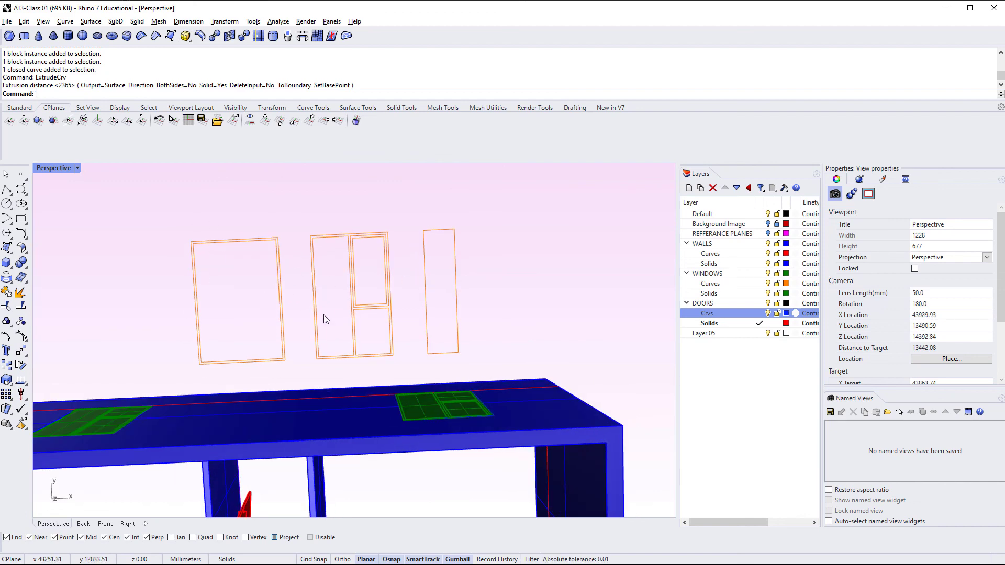
scroll(204, 249, down, 3)
right_drag(205, 252, 315, 295)
right_drag(347, 392, 272, 439)
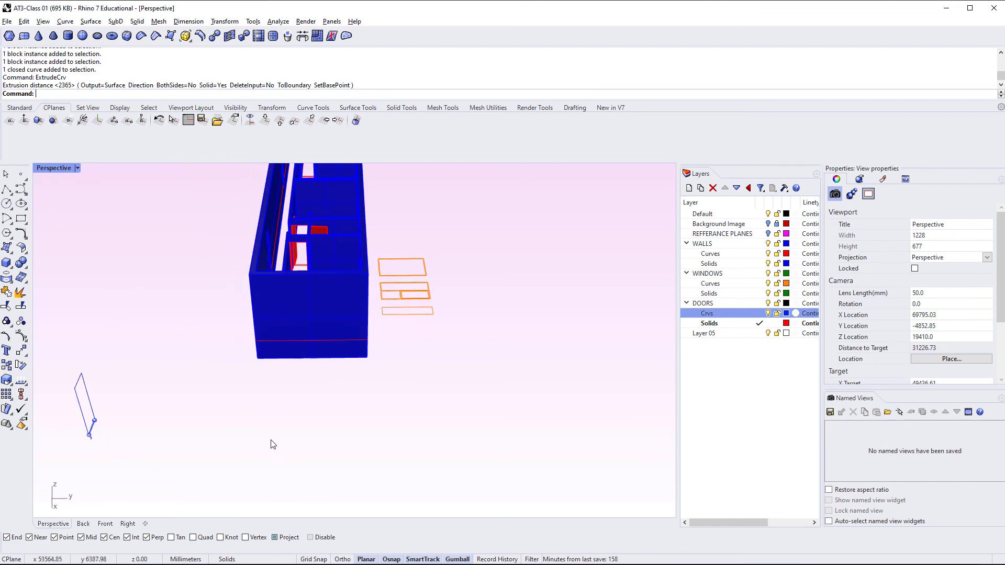
Select the door template's open curve, deselect it, and examine the template curves in relation to the house.
click(94, 440)
click(164, 439)
right_drag(164, 438, 303, 444)
scroll(226, 480, up, 4)
right_drag(227, 480, 273, 419)
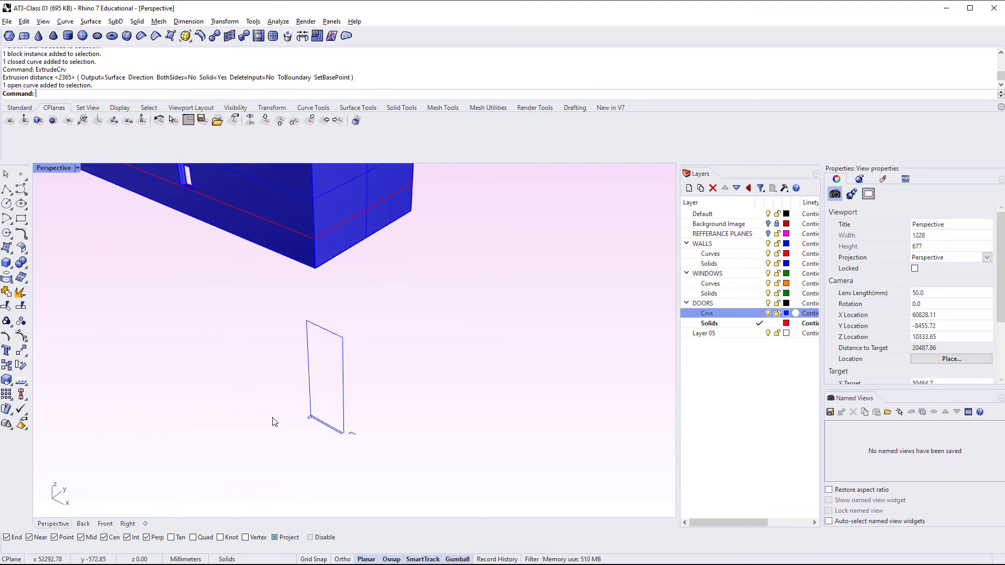
scroll(340, 420, up, 5)
scroll(341, 420, down, 3)
right_drag(343, 413, 388, 410)
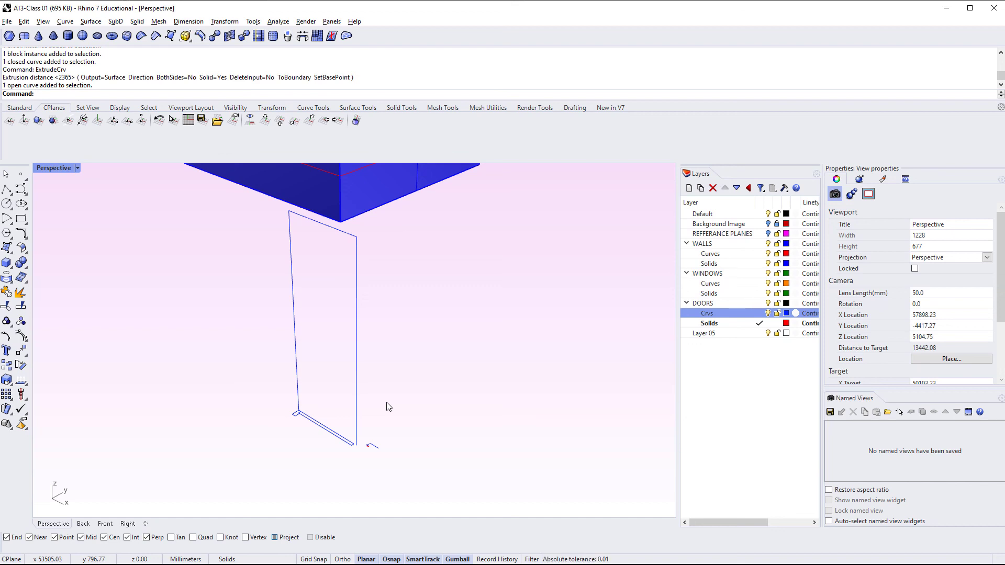
scroll(387, 408, down, 2)
scroll(393, 410, down, 3)
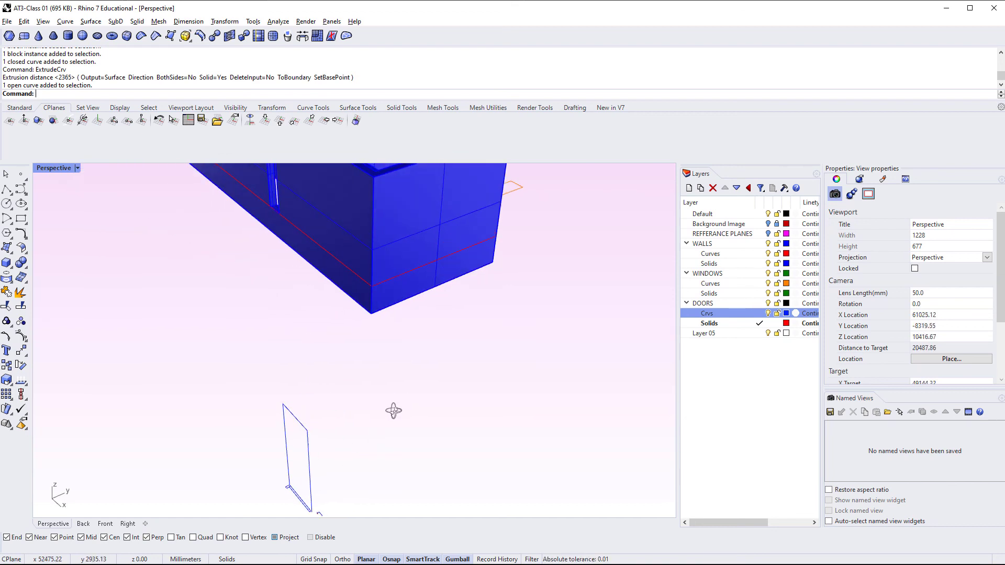
right_drag(405, 356, 301, 460)
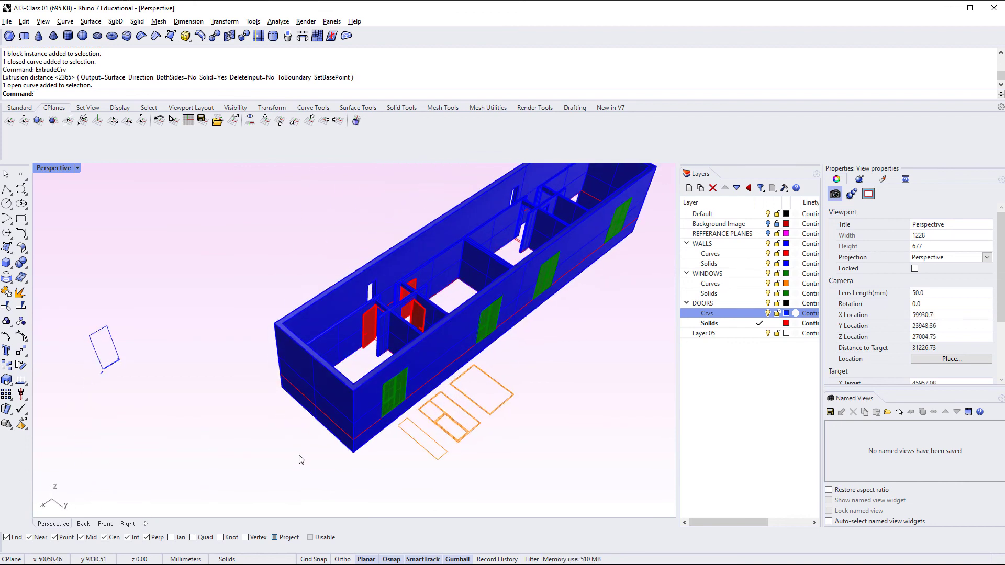